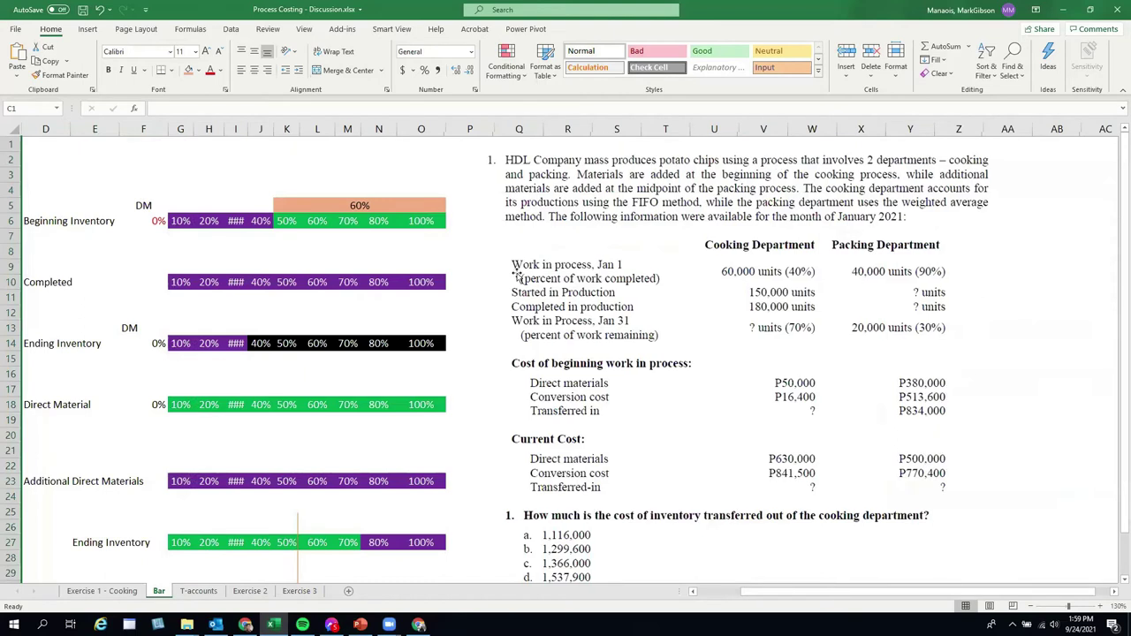
Step: Auto-fit the width of column I so the percentages in its bar cells display fully
click(490, 278)
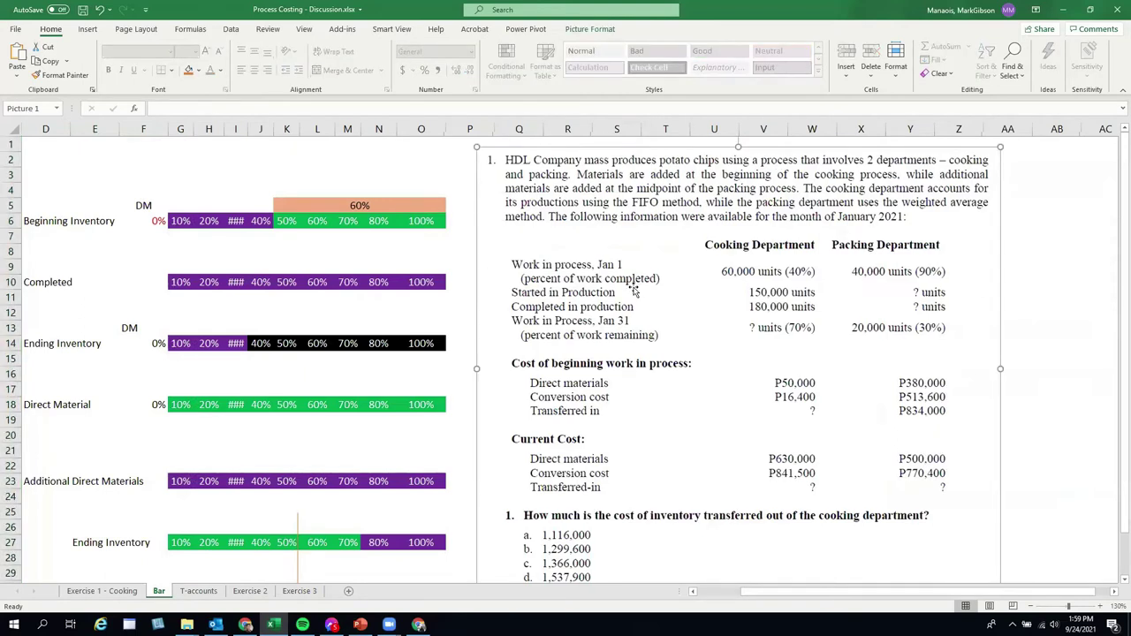
double_click(246, 129)
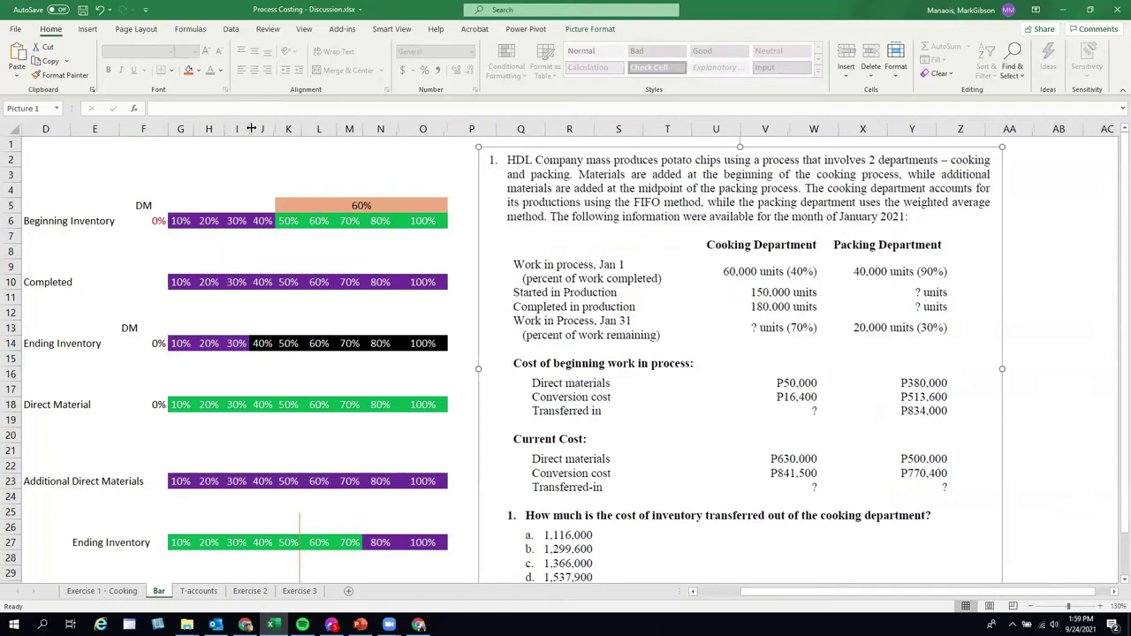
click(451, 251)
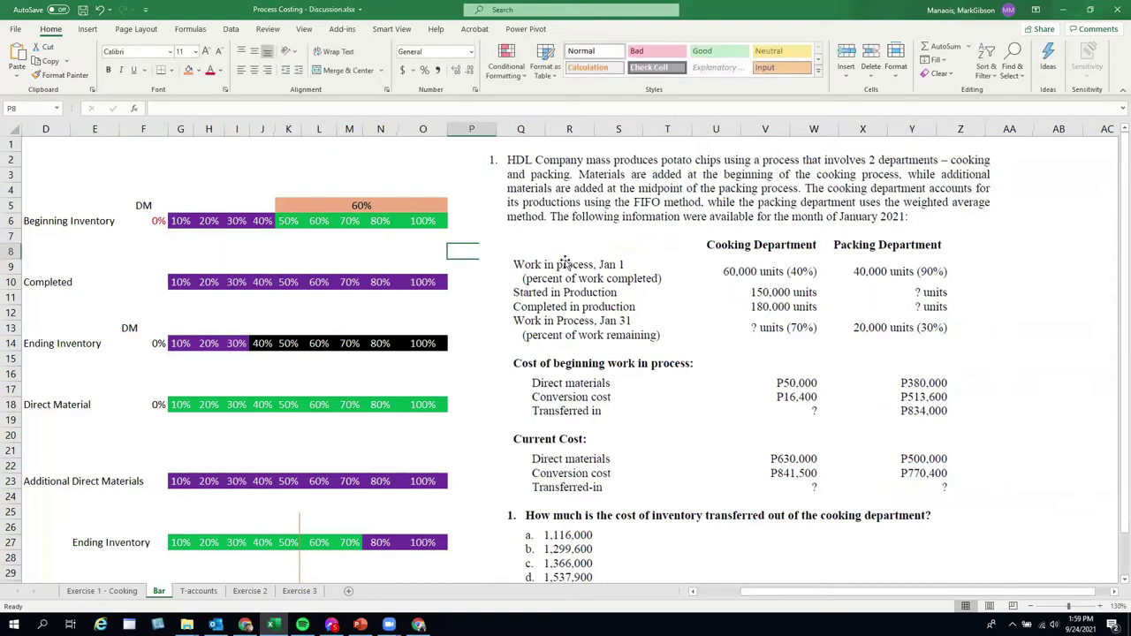
Step: Highlight the Beginning Inventory bar, the 60% cell above it and the full Completed bar to examine their completion stages
drag(180, 221, 429, 221)
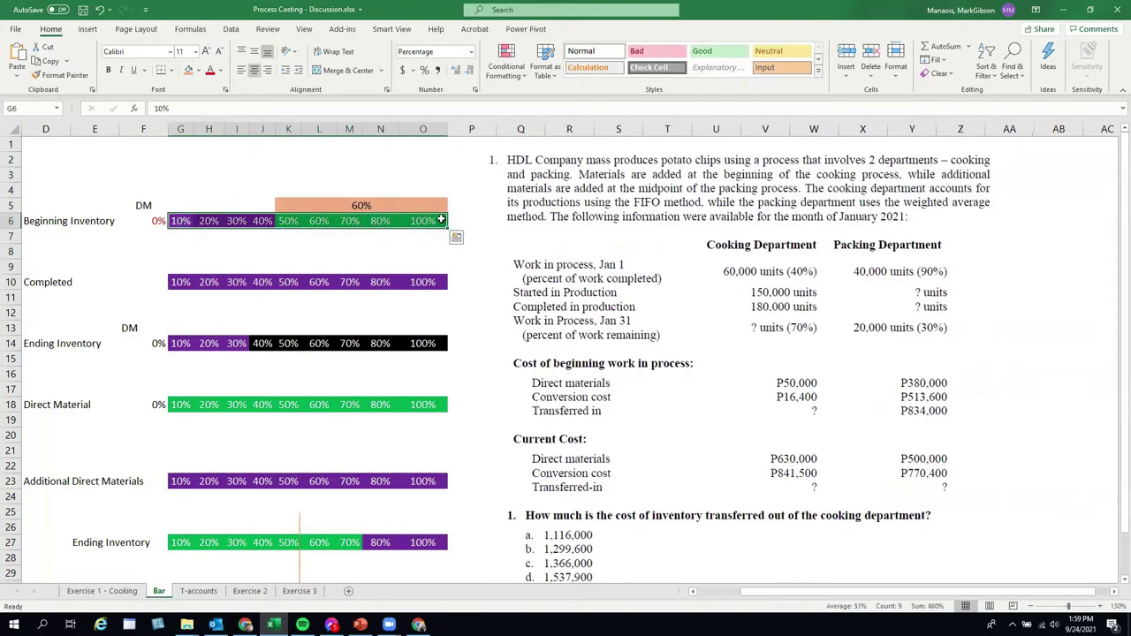
click(482, 265)
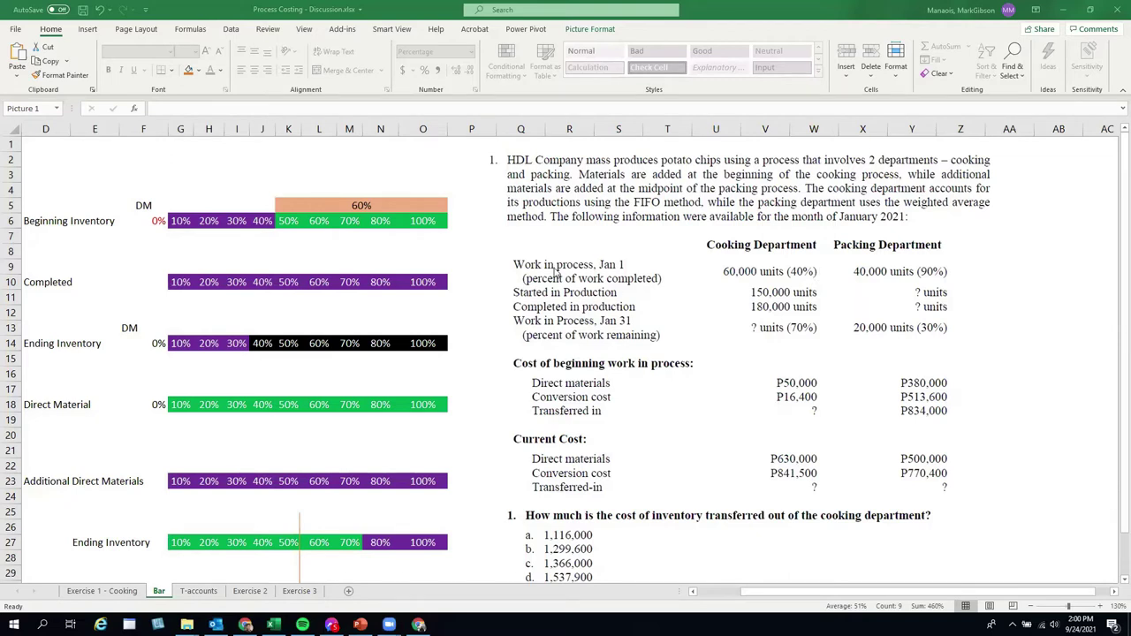
click(295, 205)
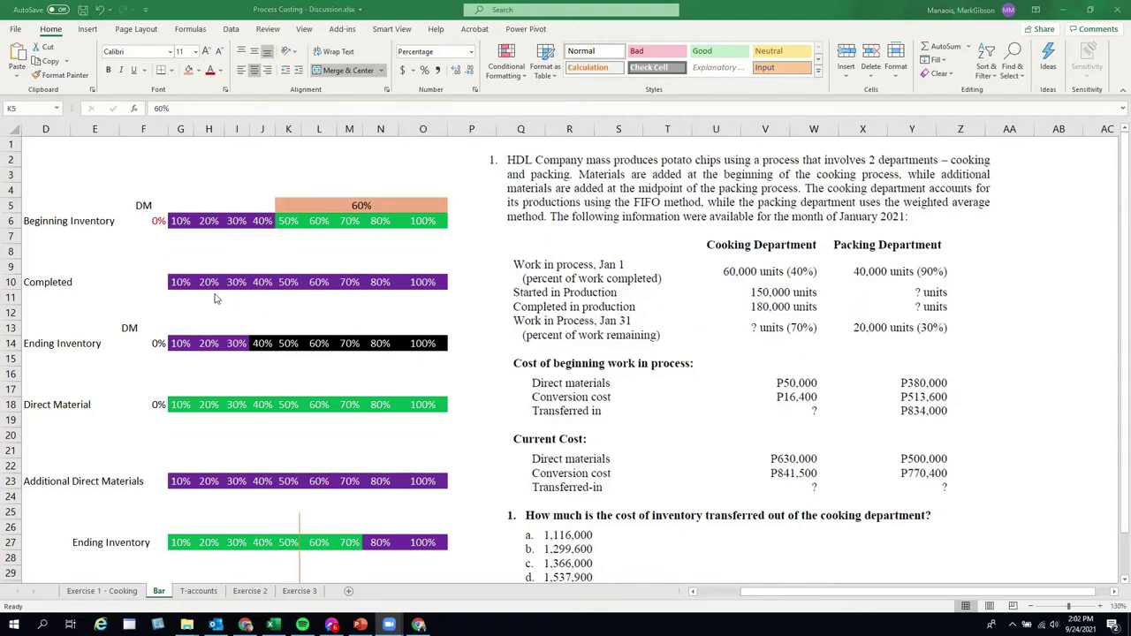
drag(181, 284, 424, 280)
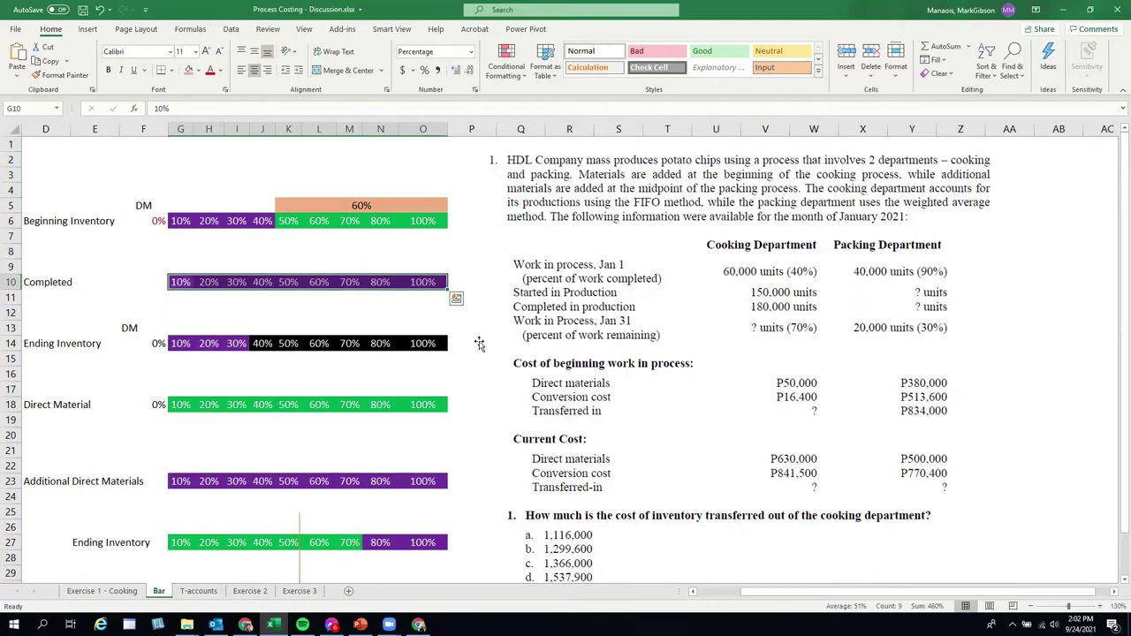
click(488, 384)
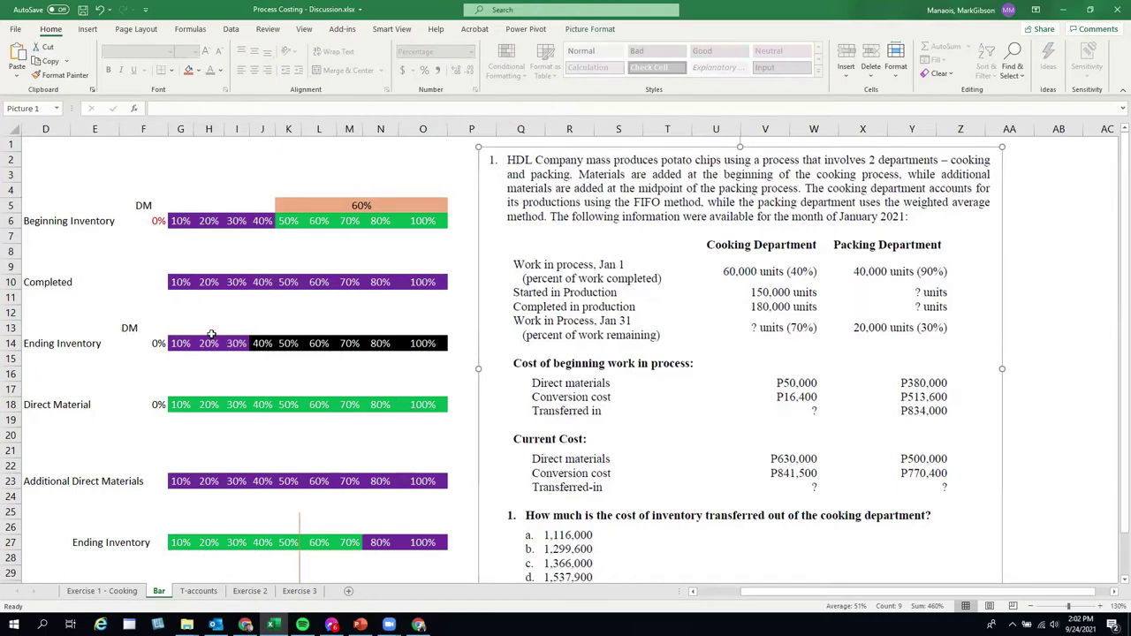
Step: Format both DM labels, above the Beginning Inventory and Ending Inventory bars, in bold red font
click(143, 206)
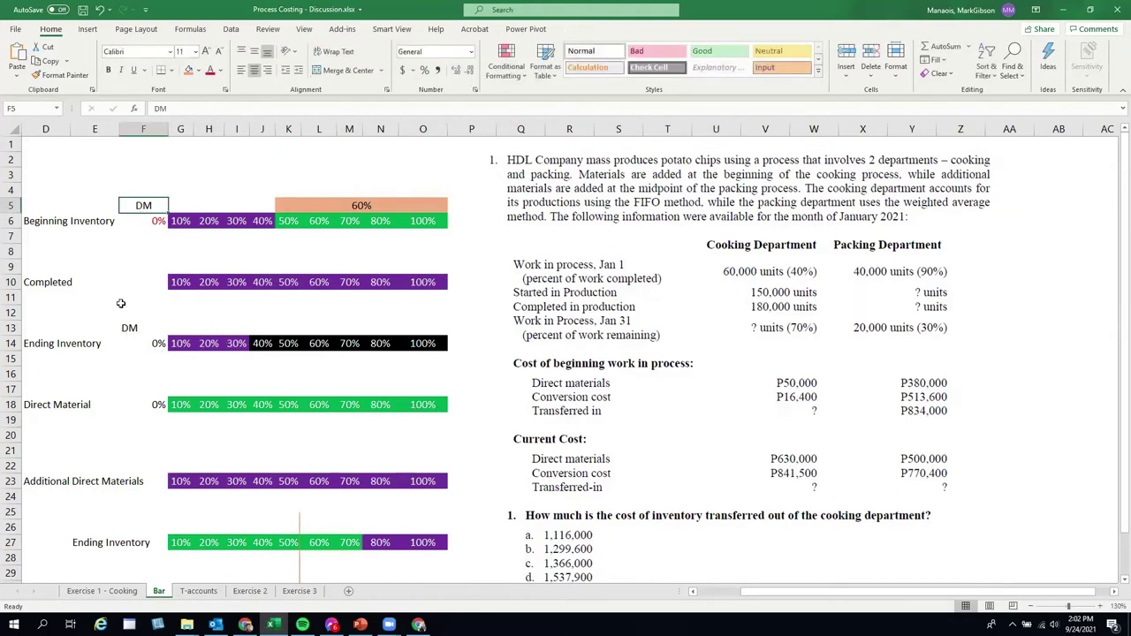
ctrl+click(124, 328)
click(210, 69)
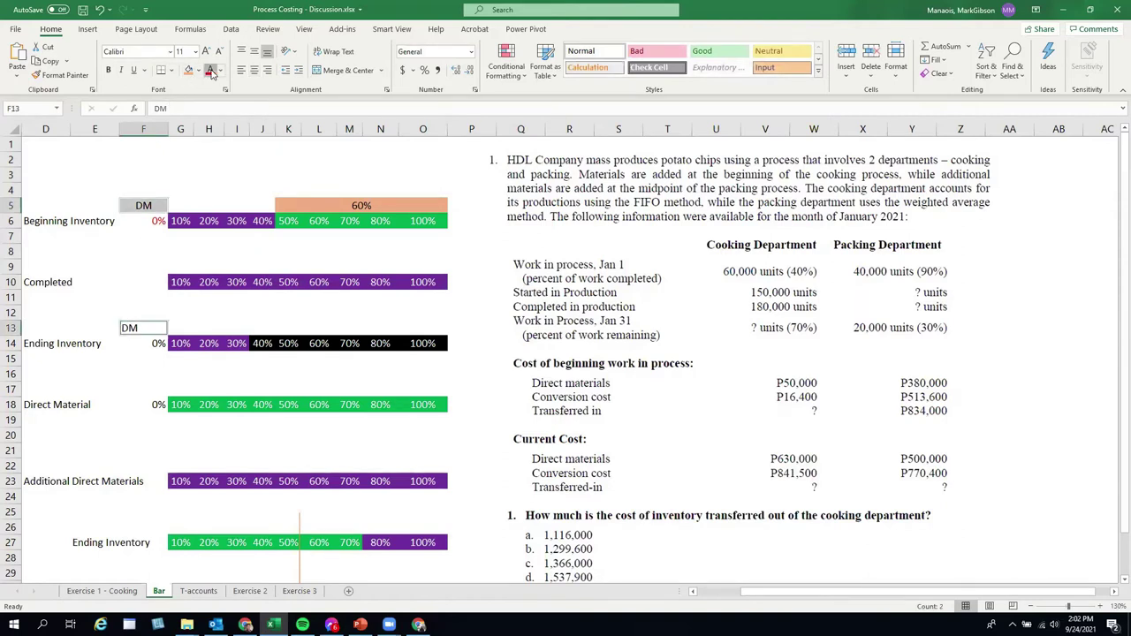
click(107, 70)
Step: Examine the Ending Inventory bar's 40% to 100% and 10% to 20% portions, the full Direct Material bar and the problem's question
drag(270, 342, 425, 343)
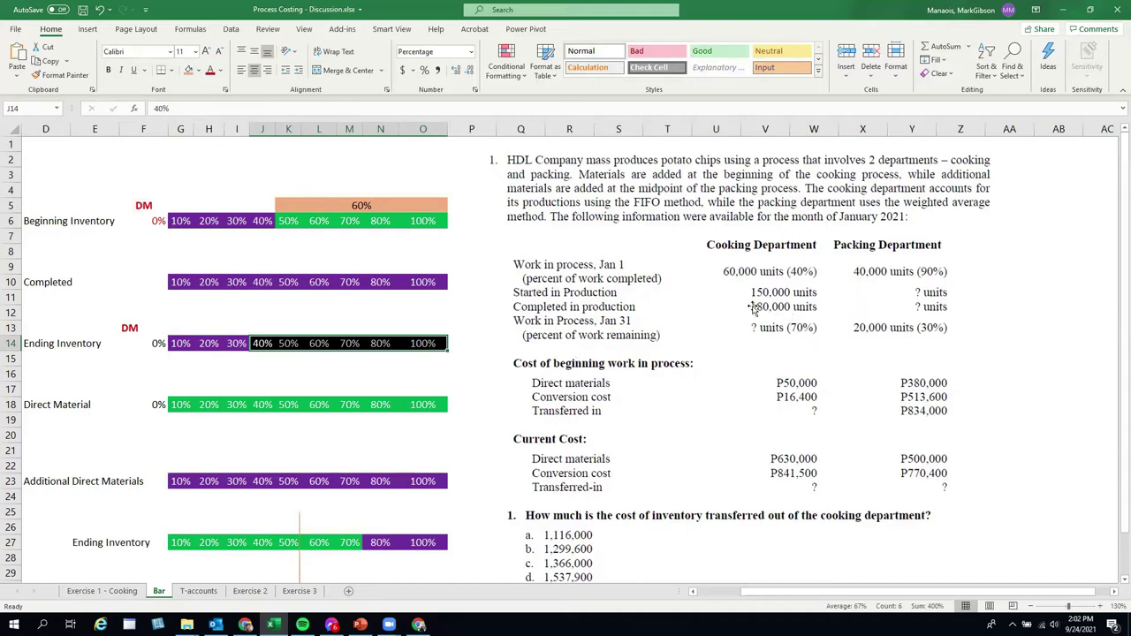
click(262, 361)
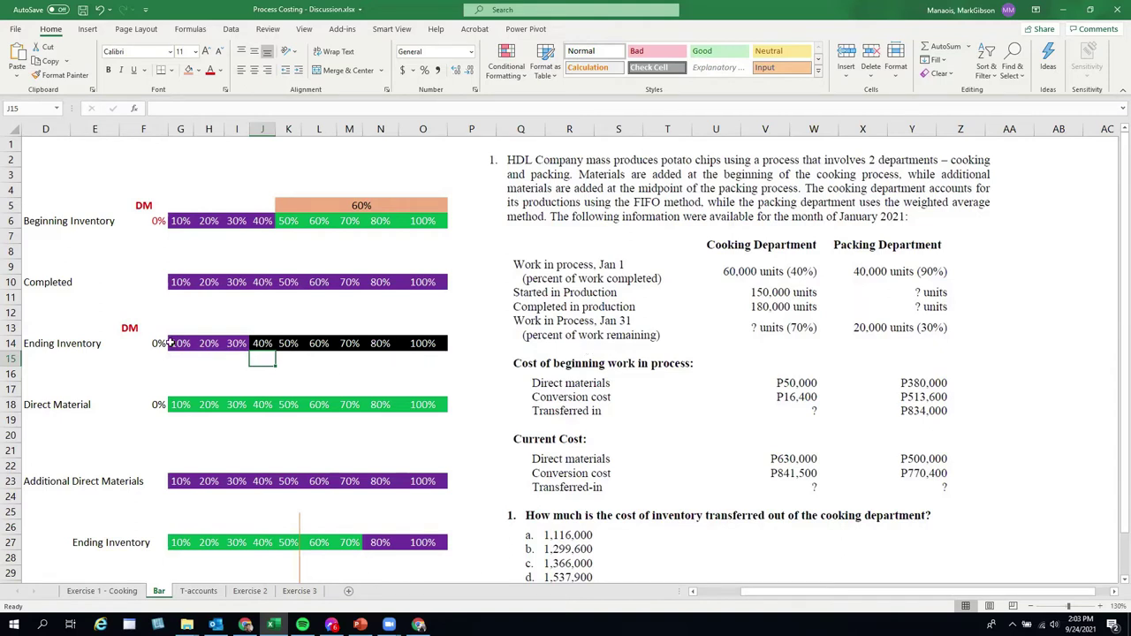
drag(173, 342, 223, 343)
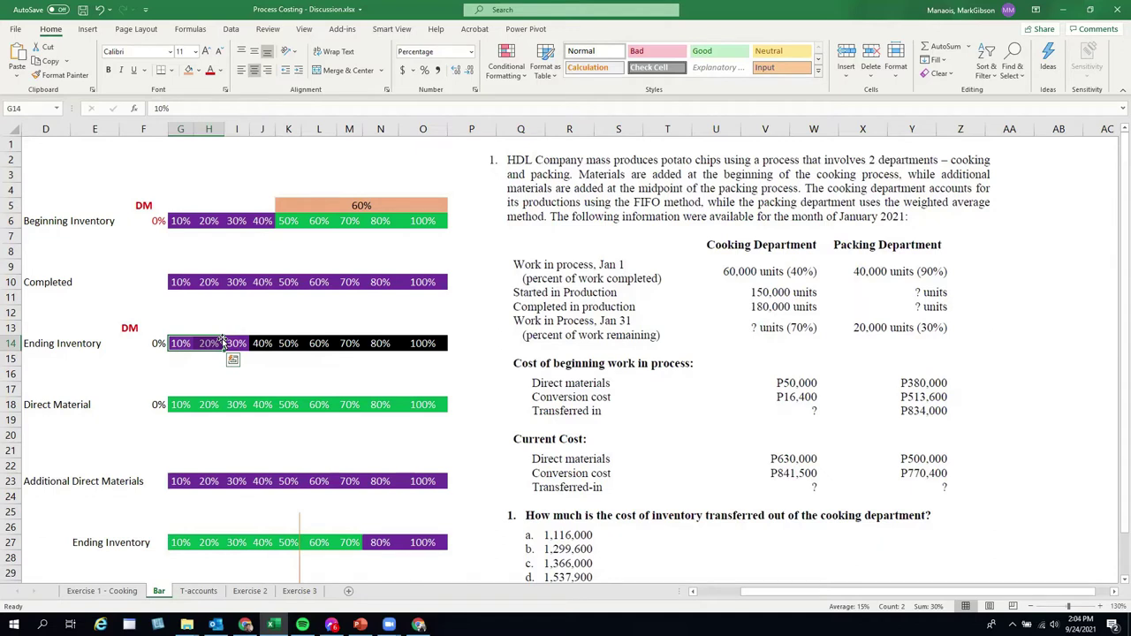
scroll(310, 376, down, 2)
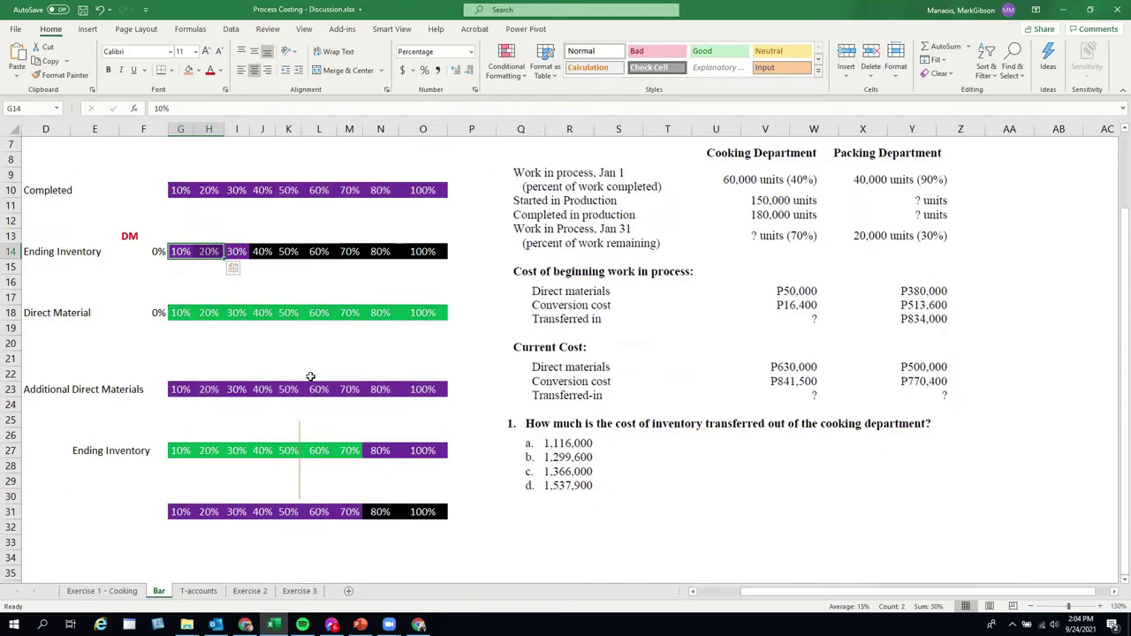
drag(177, 312, 433, 313)
scroll(531, 376, up, 2)
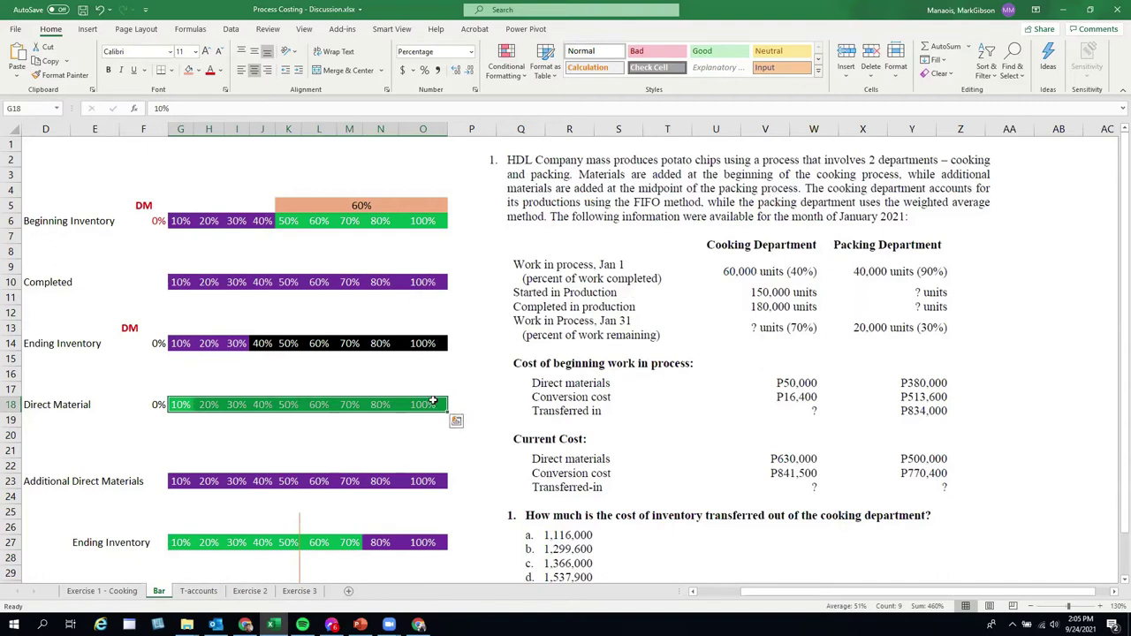
scroll(431, 400, down, 2)
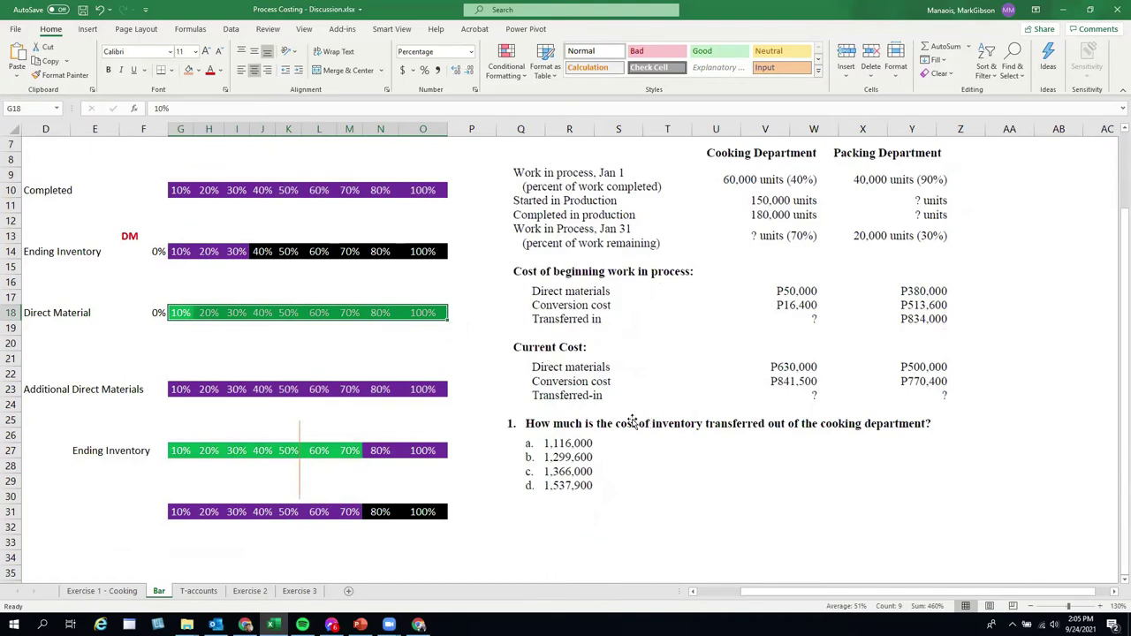
scroll(646, 421, up, 2)
Step: Open the Exercise 1 - Cooking sheet and examine the Cooking quantity schedule and the Packing row for units transferred in from department 1
click(128, 594)
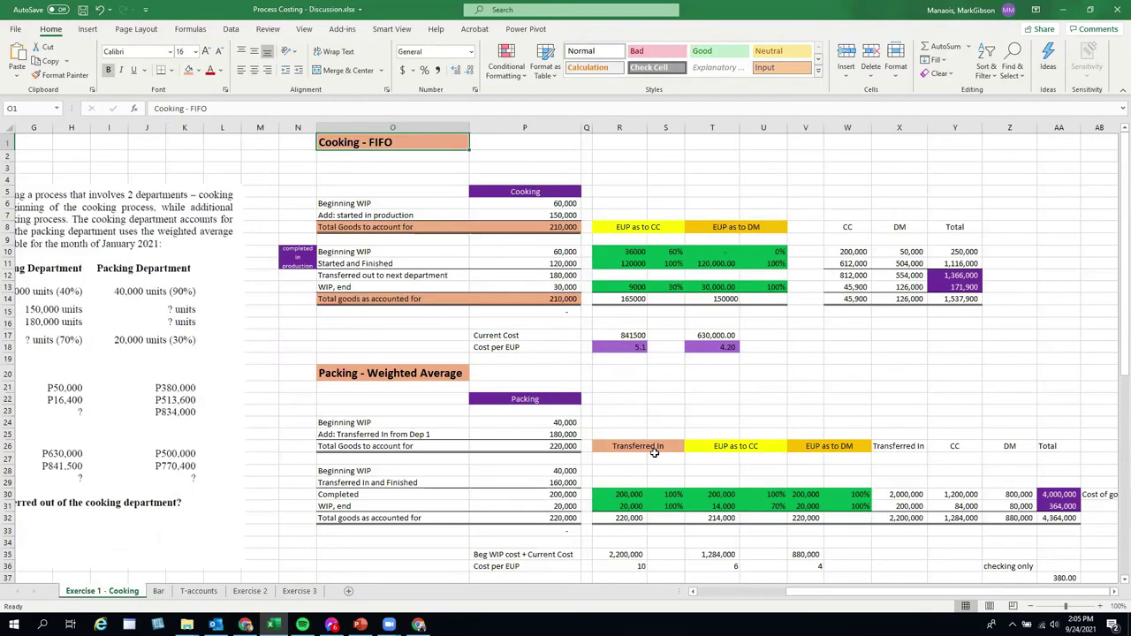
drag(852, 593, 847, 594)
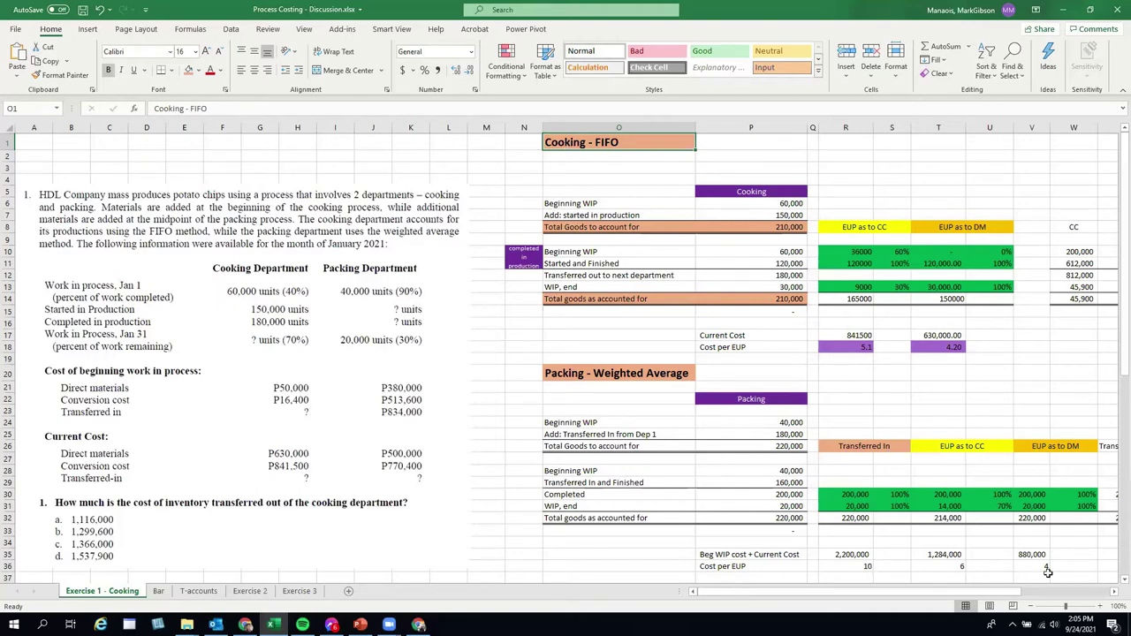
click(1112, 592)
click(1112, 592)
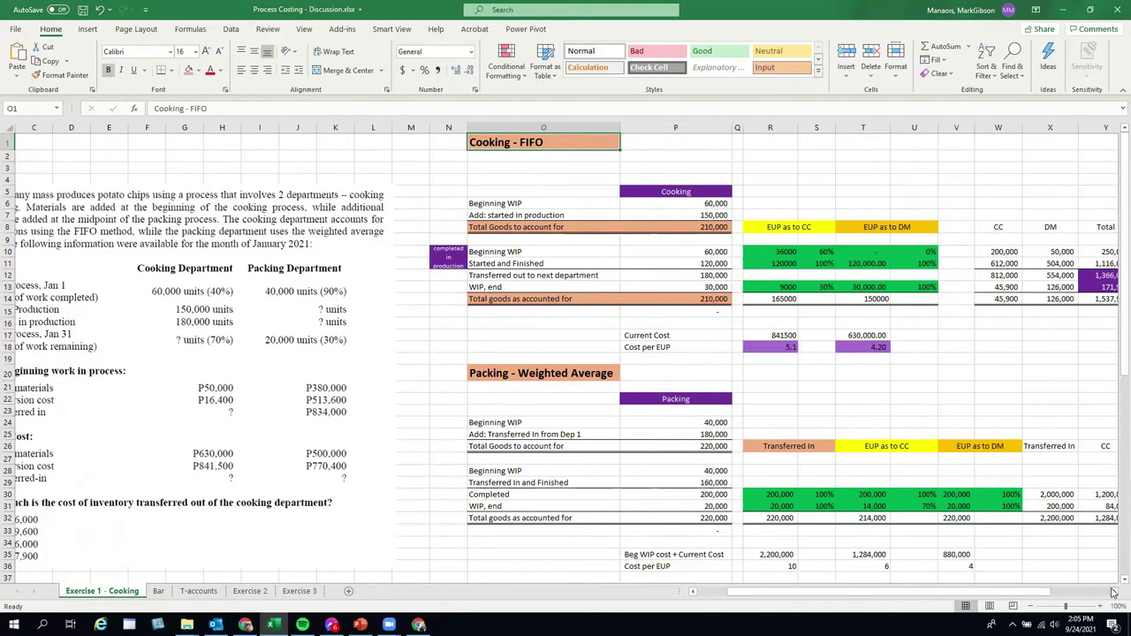
click(1113, 592)
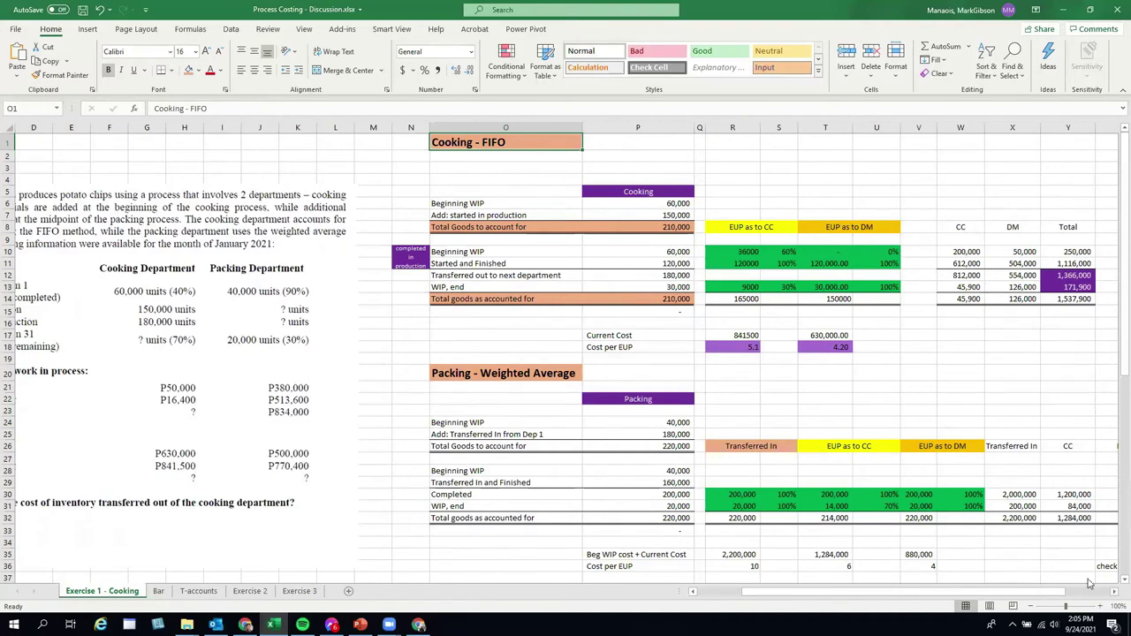
drag(500, 204, 484, 300)
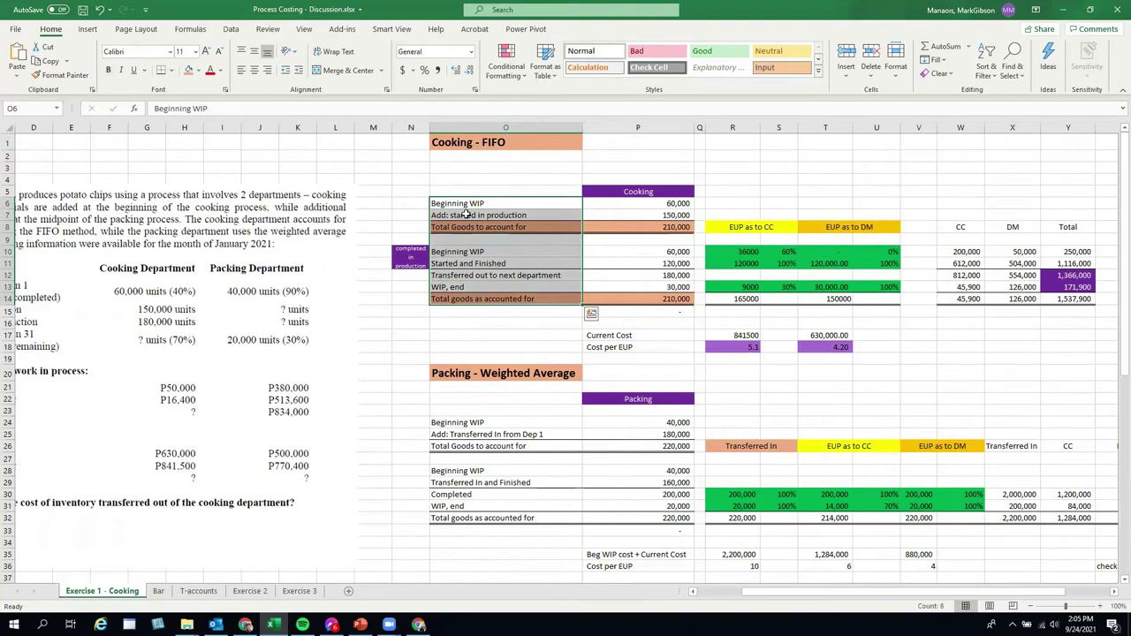
drag(463, 193, 662, 301)
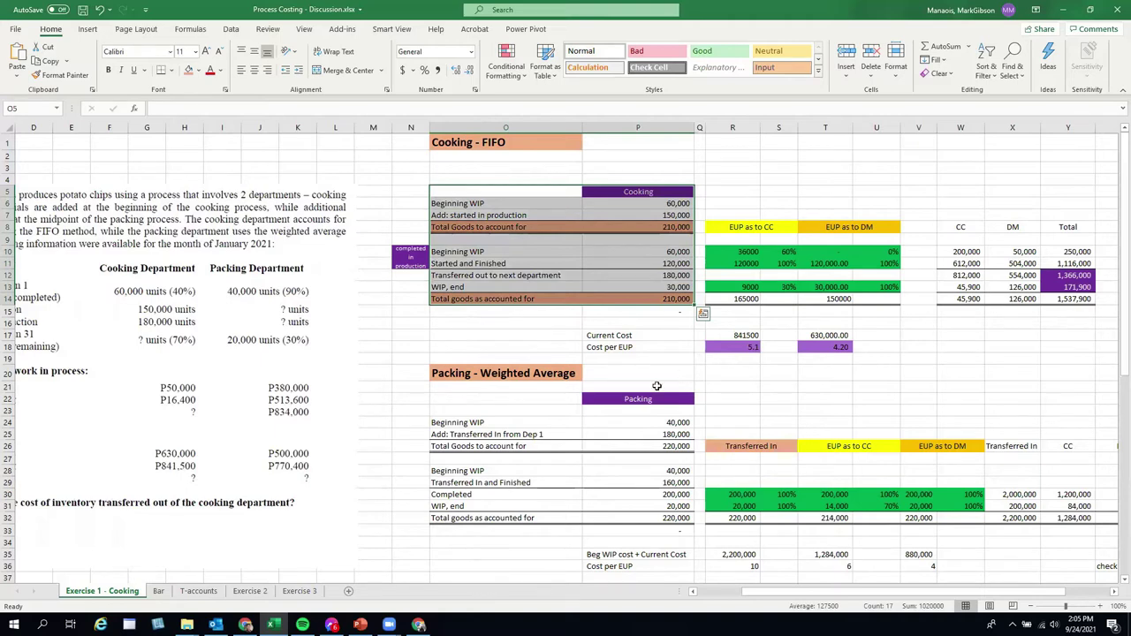
click(546, 433)
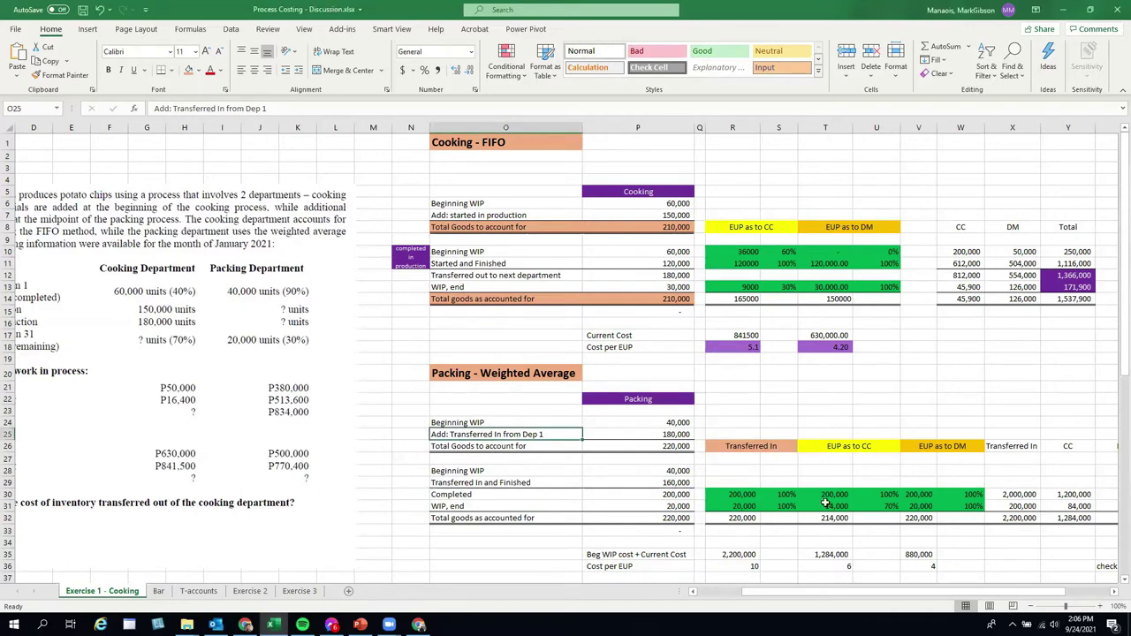
Step: Move the problem statement picture upward, closer to the top of the sheet
scroll(532, 365, left, 3)
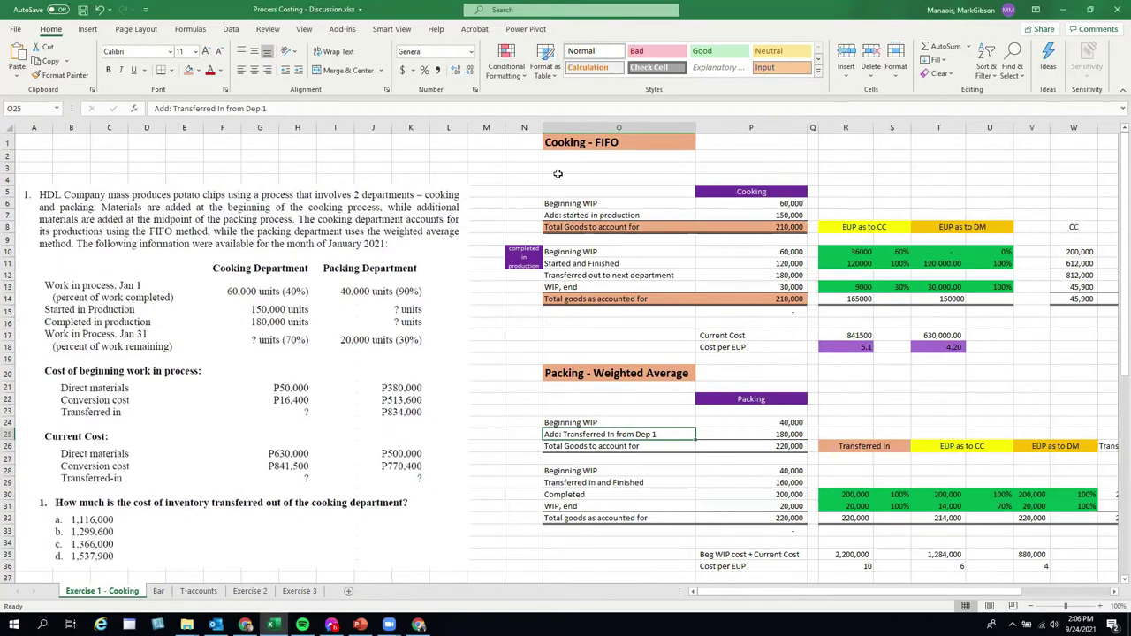
drag(303, 259, 322, 208)
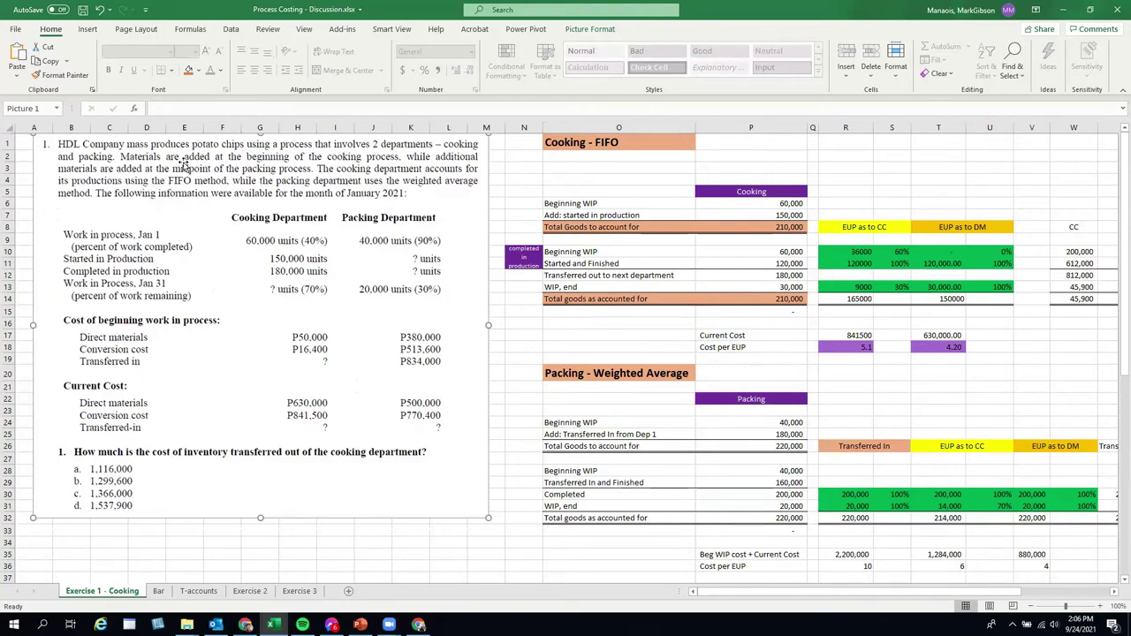
drag(304, 208, 303, 228)
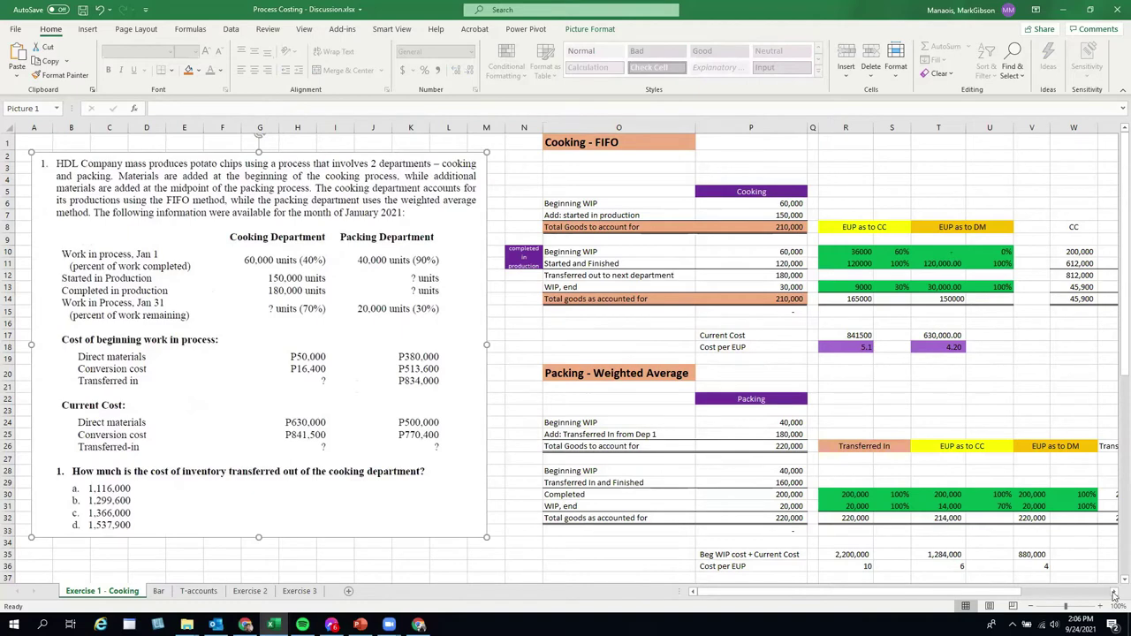
Step: Highlight the Cooking quantity schedule O5:P14 and its row labels from Beginning WIP to Total goods as accounted for
click(1114, 594)
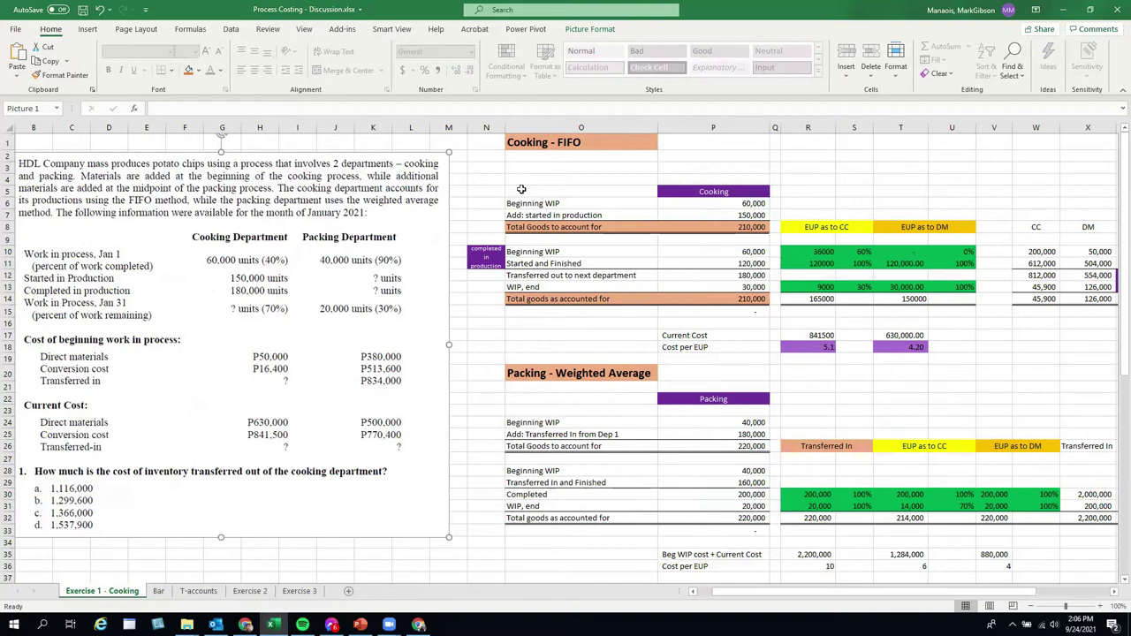
drag(521, 189, 705, 299)
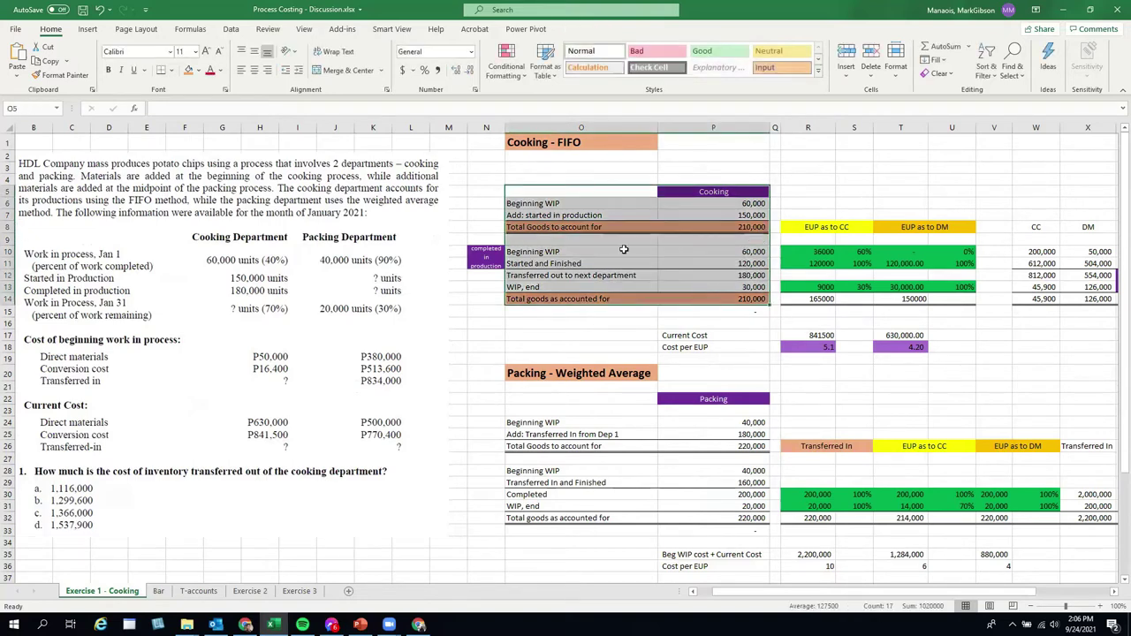
drag(566, 196, 730, 301)
click(533, 203)
drag(533, 203, 546, 301)
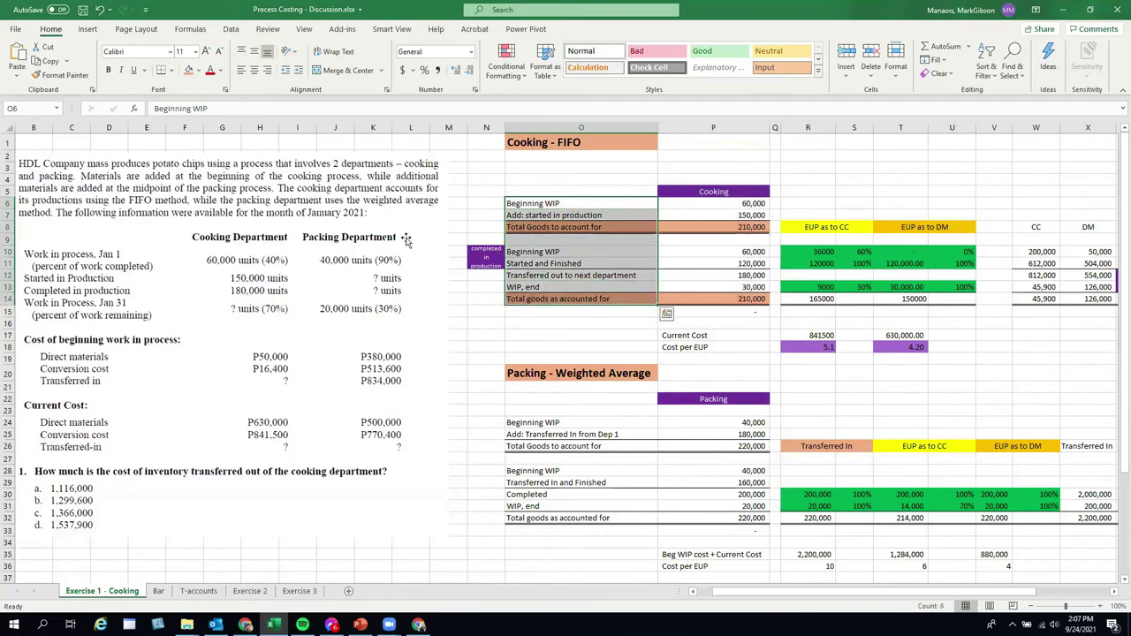
Step: Move the problem picture right beside the Cooking schedule and apply purple font to the quantities for Beginning WIP (P6) and started in production (P7)
drag(398, 239, 455, 223)
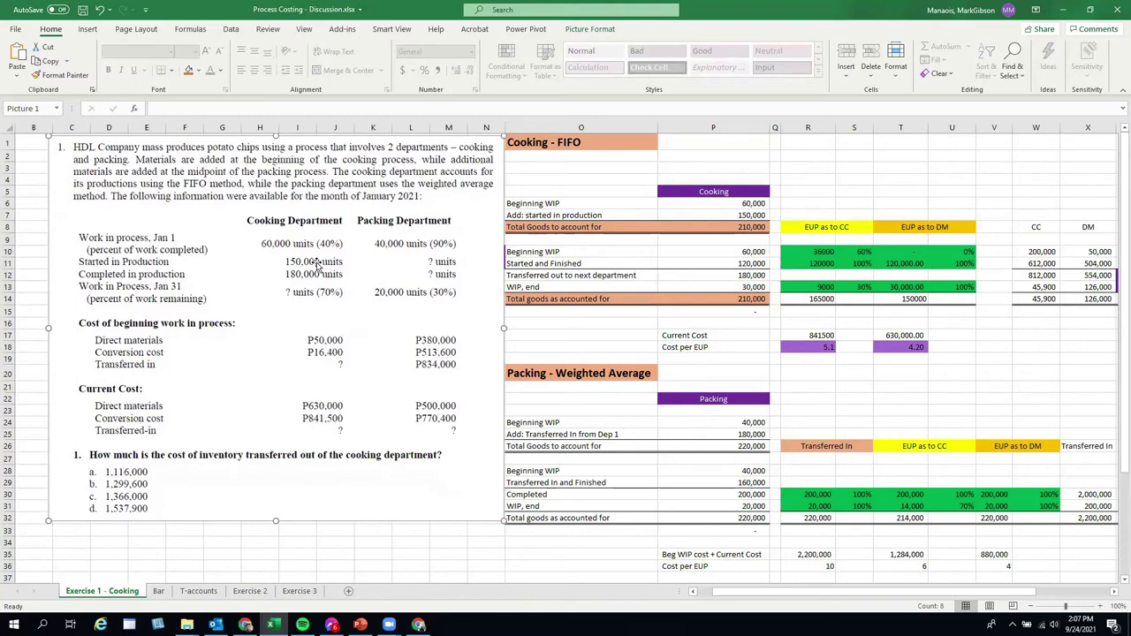
click(721, 204)
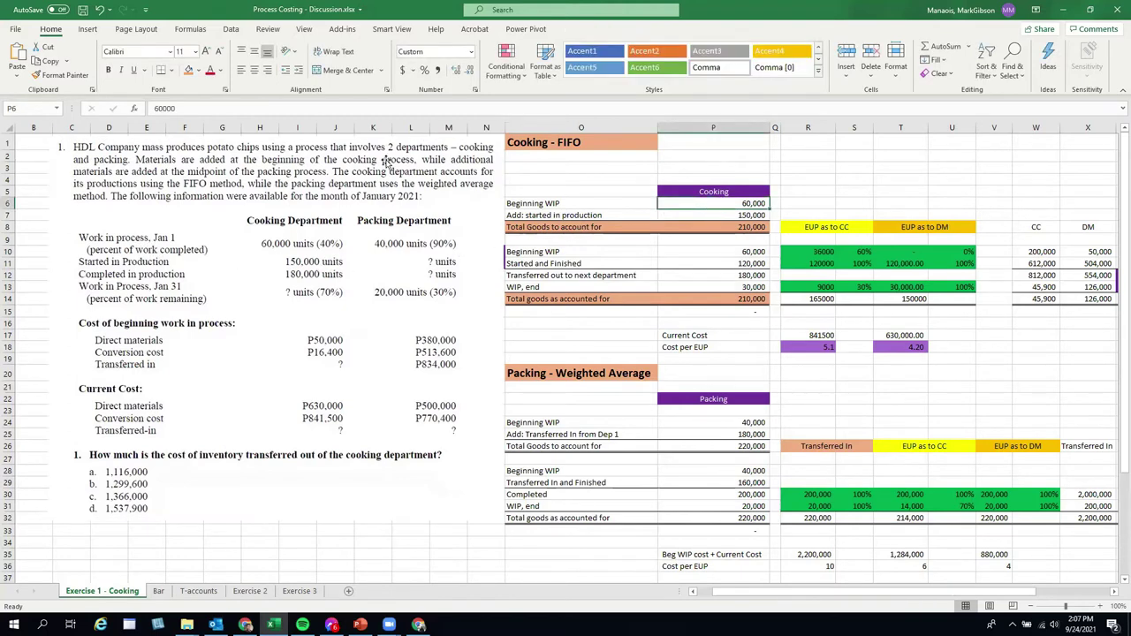
click(220, 74)
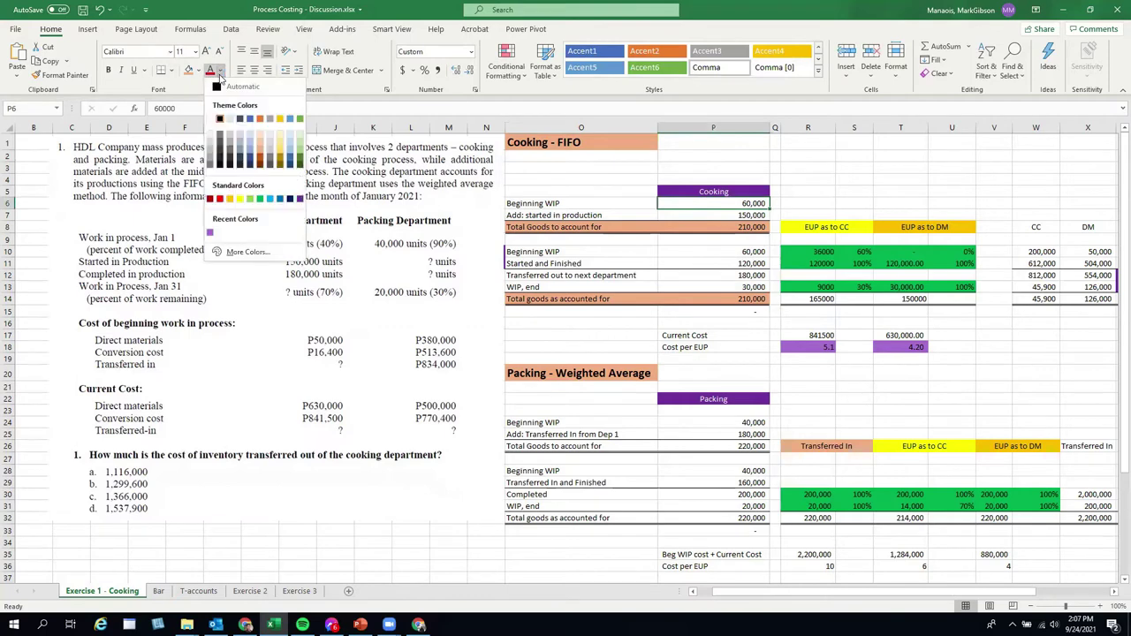
click(301, 200)
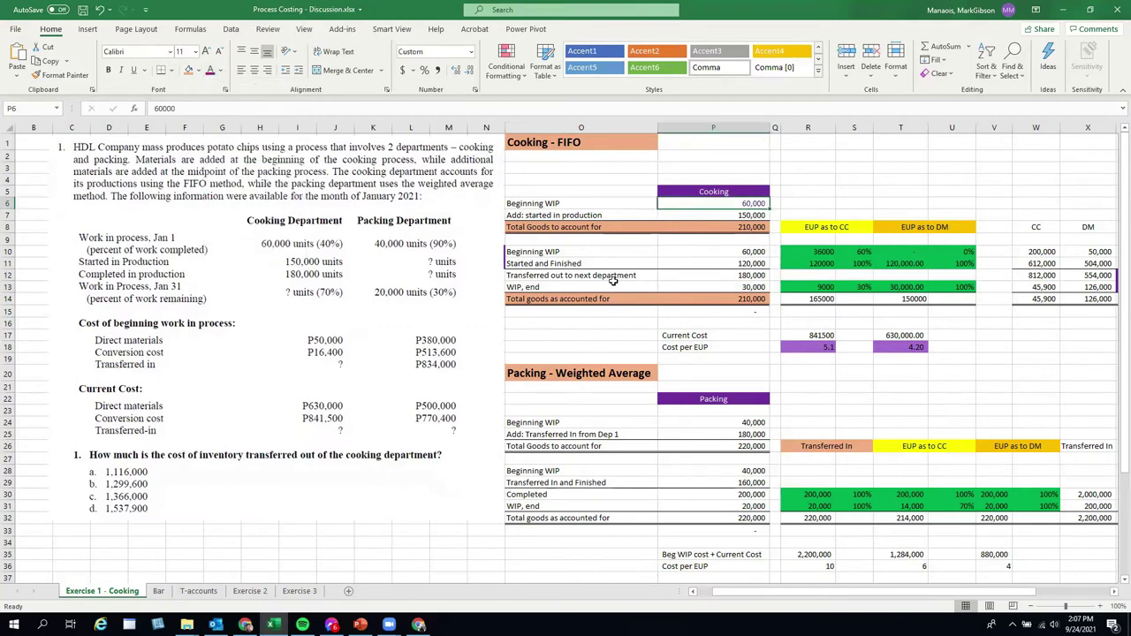
click(616, 283)
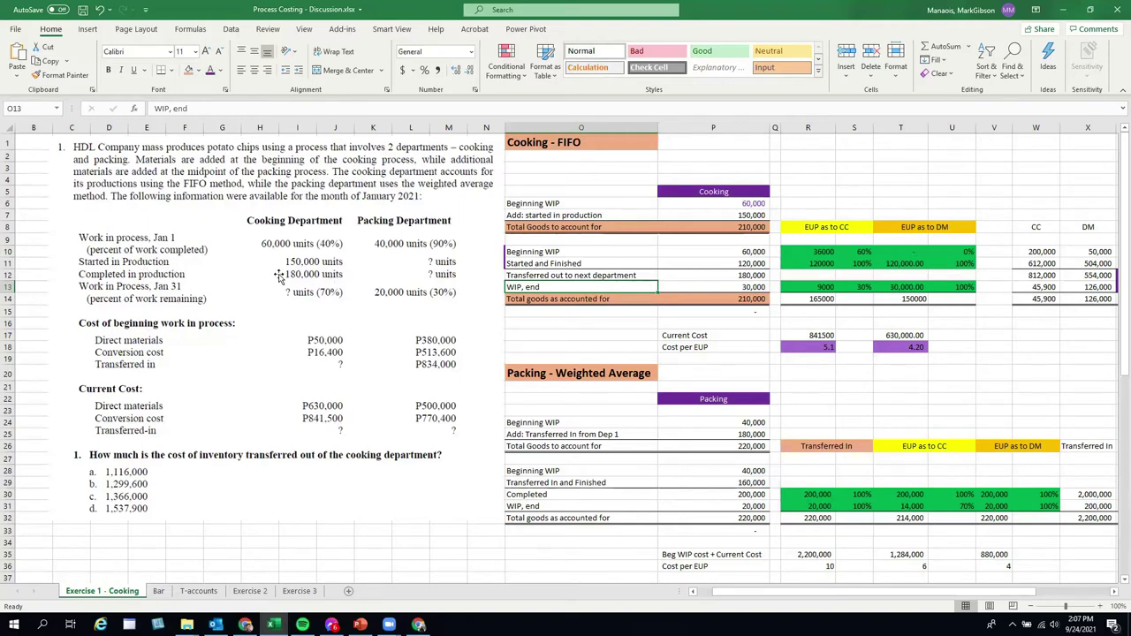
click(754, 215)
click(211, 71)
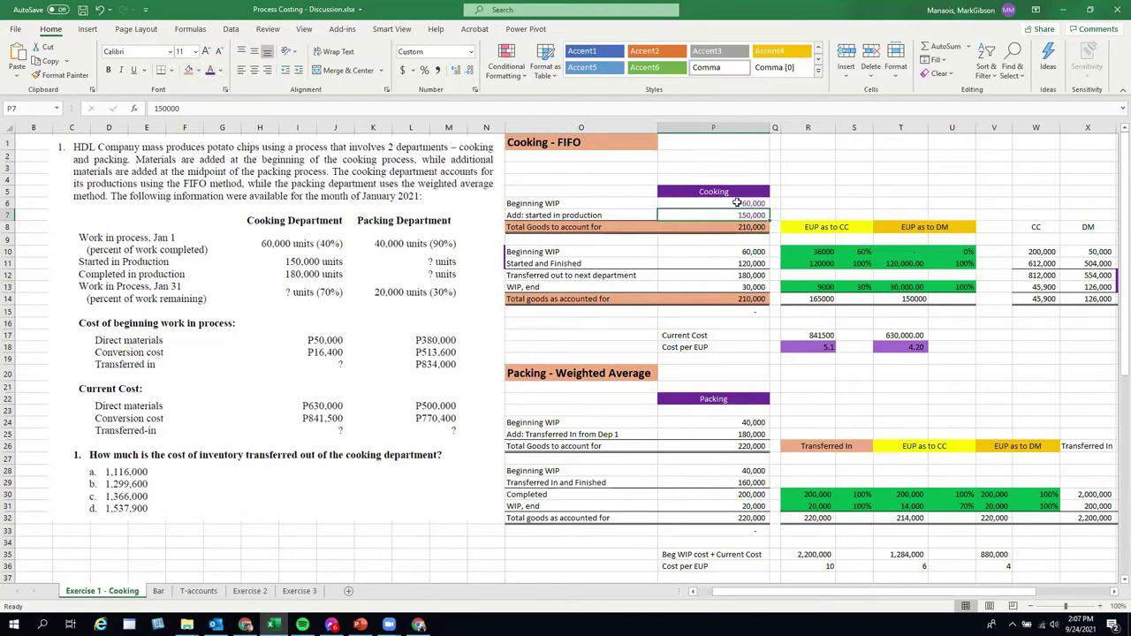
Step: Move the problem picture left, clear of the Cooking schedule's side label, and fill the Total Goods to account for row (O8:P8) with light gold
drag(450, 244, 407, 244)
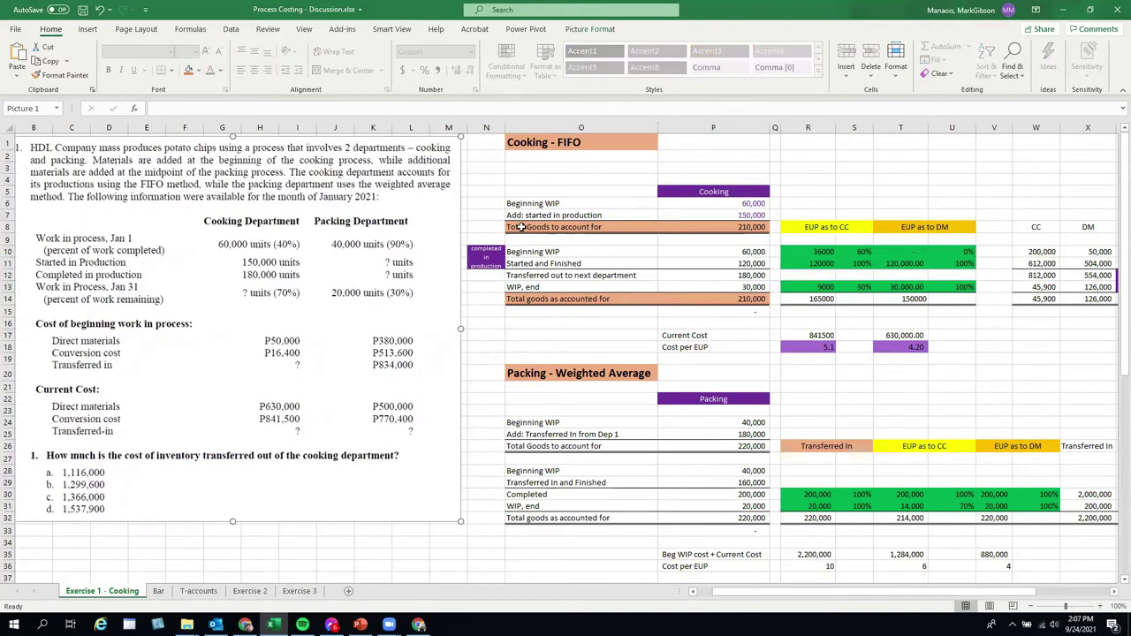
drag(521, 227, 733, 227)
click(198, 71)
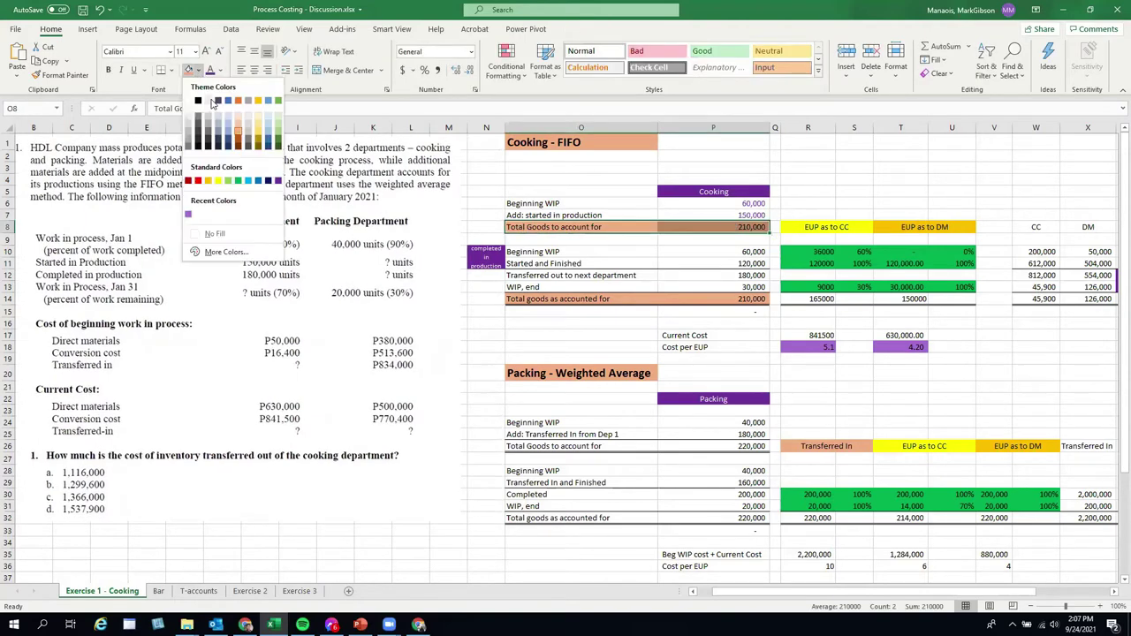
click(258, 100)
Step: Apply purple font to the Beginning WIP quantity in P10, in the accounted-for section of the Cooking schedule
click(715, 275)
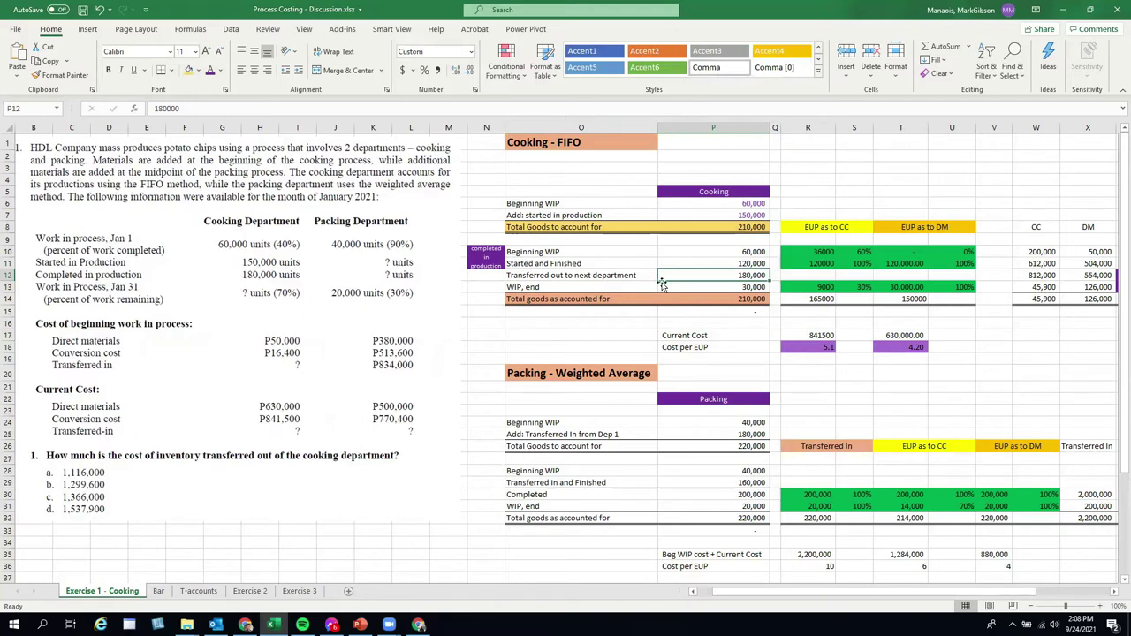
click(531, 255)
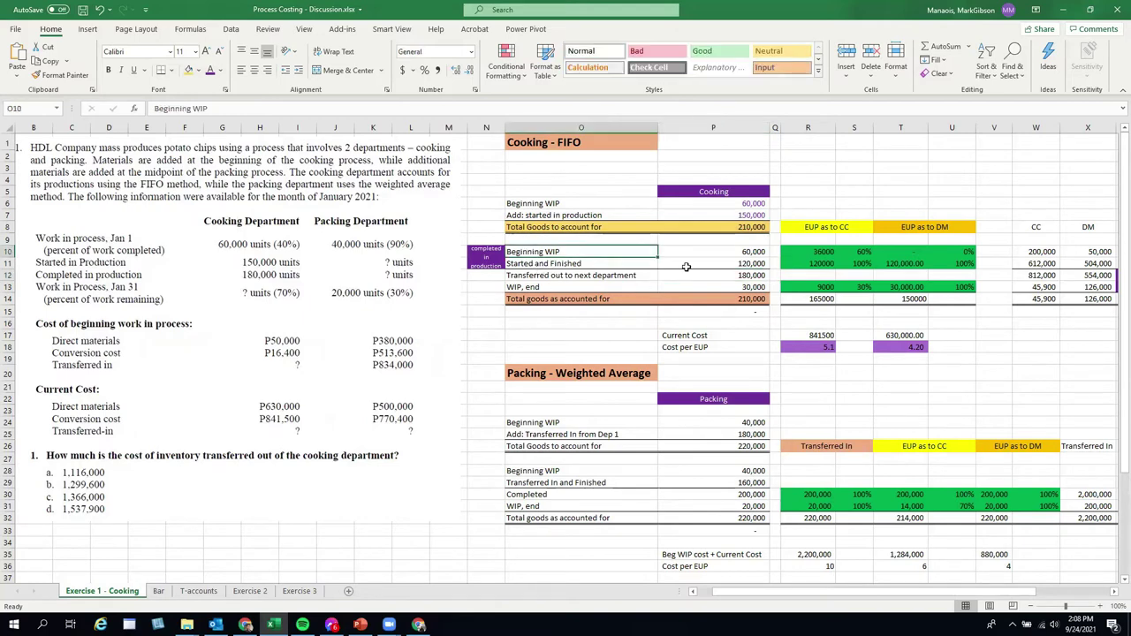
click(756, 253)
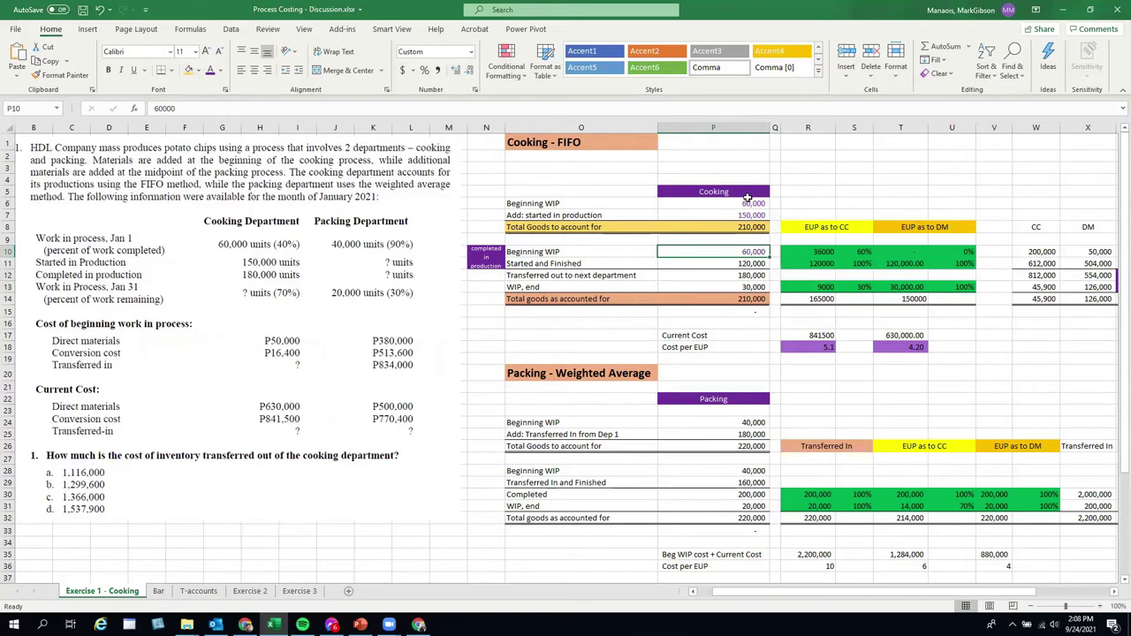
Step: Examine the labels and quantities of the Started and Finished and Transferred out to next department rows in the Cooking schedule
click(539, 263)
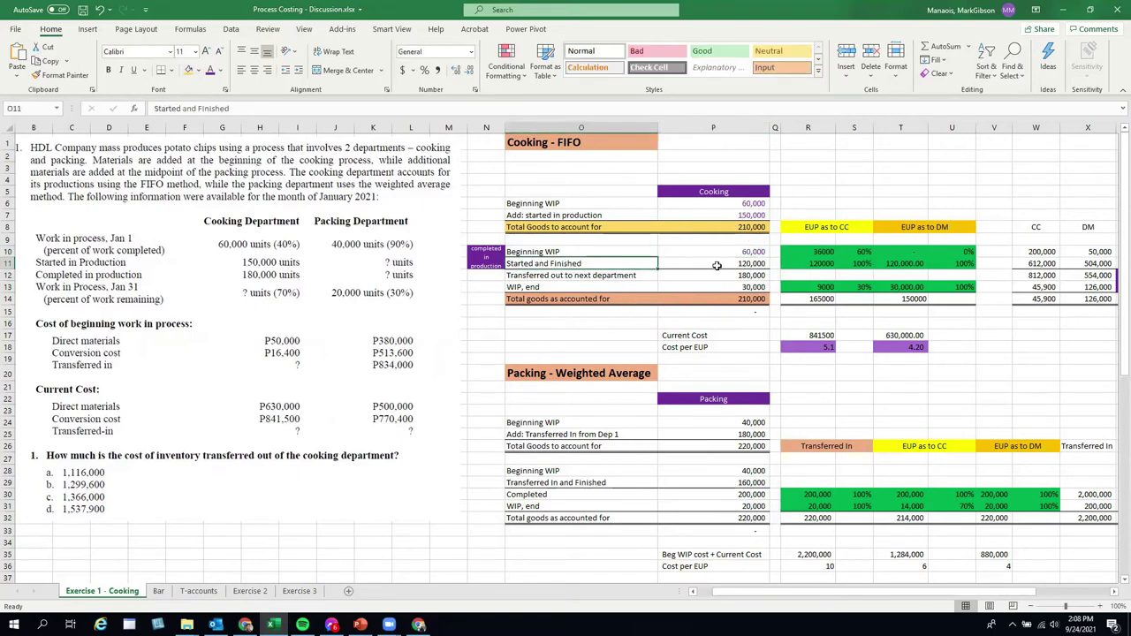
click(717, 266)
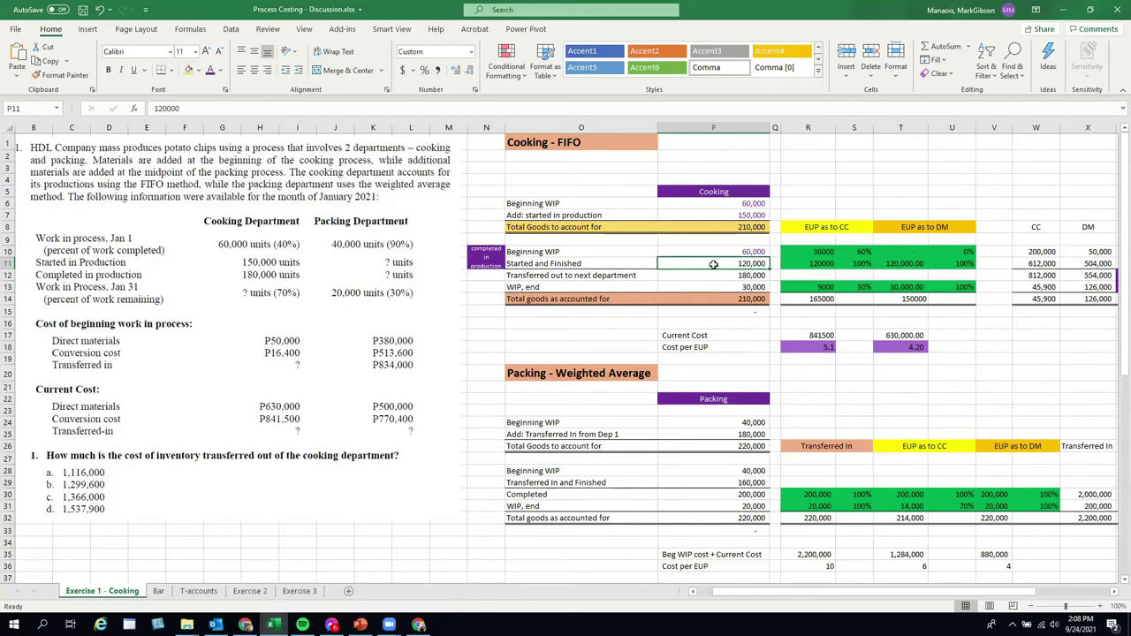
click(534, 276)
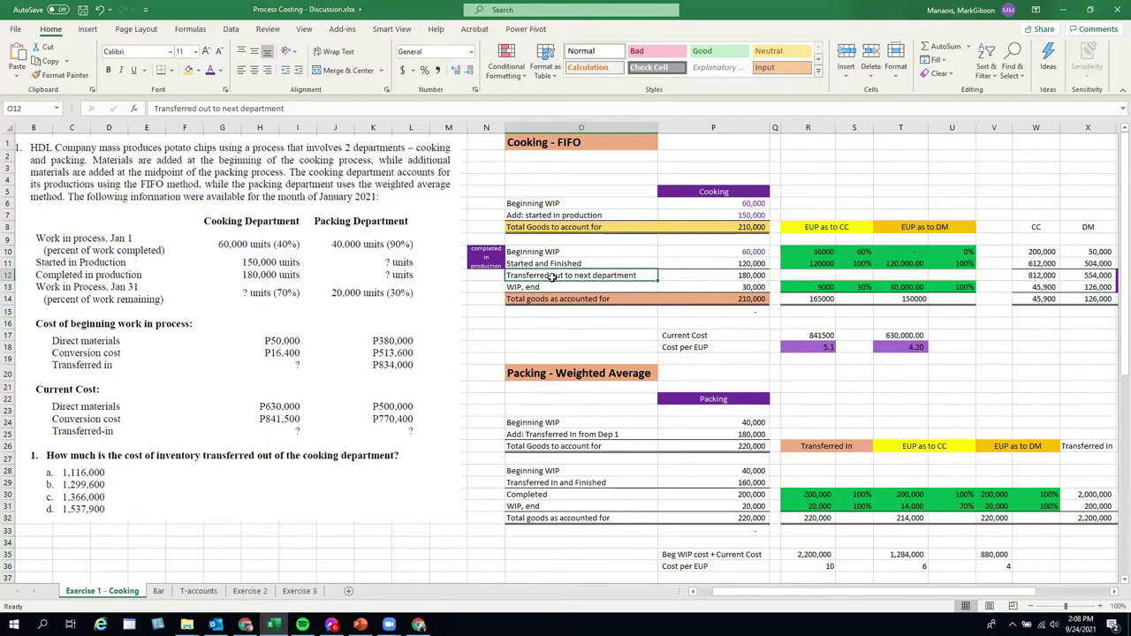
click(713, 275)
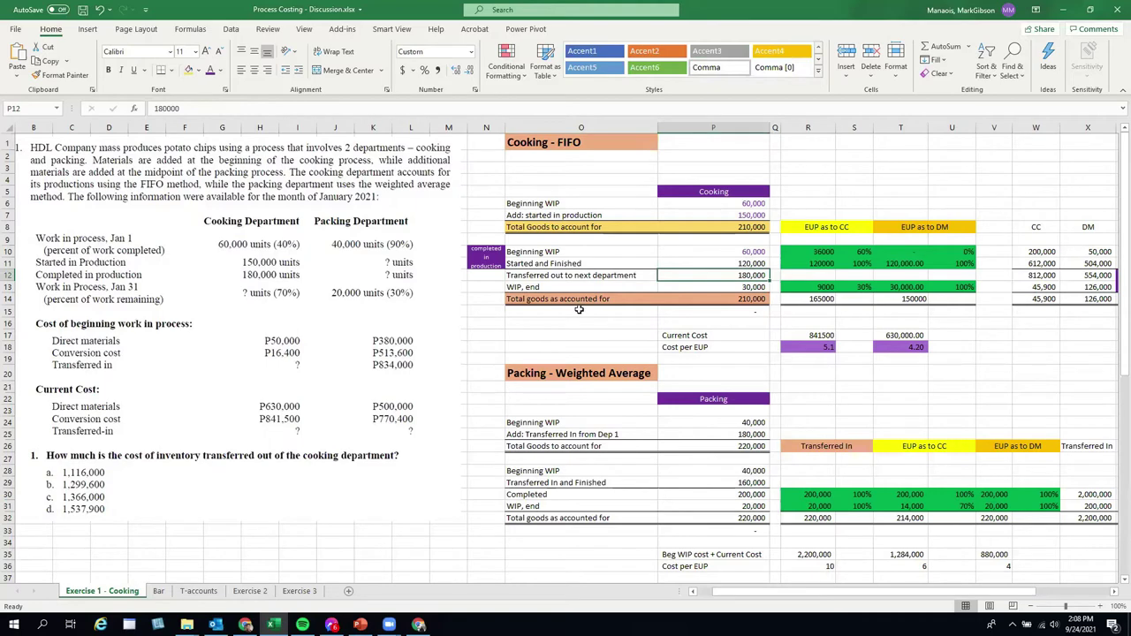
Step: Fill the Total goods as accounted for row (O14:P14) with the same light gold as the Total Goods to account for row
click(735, 297)
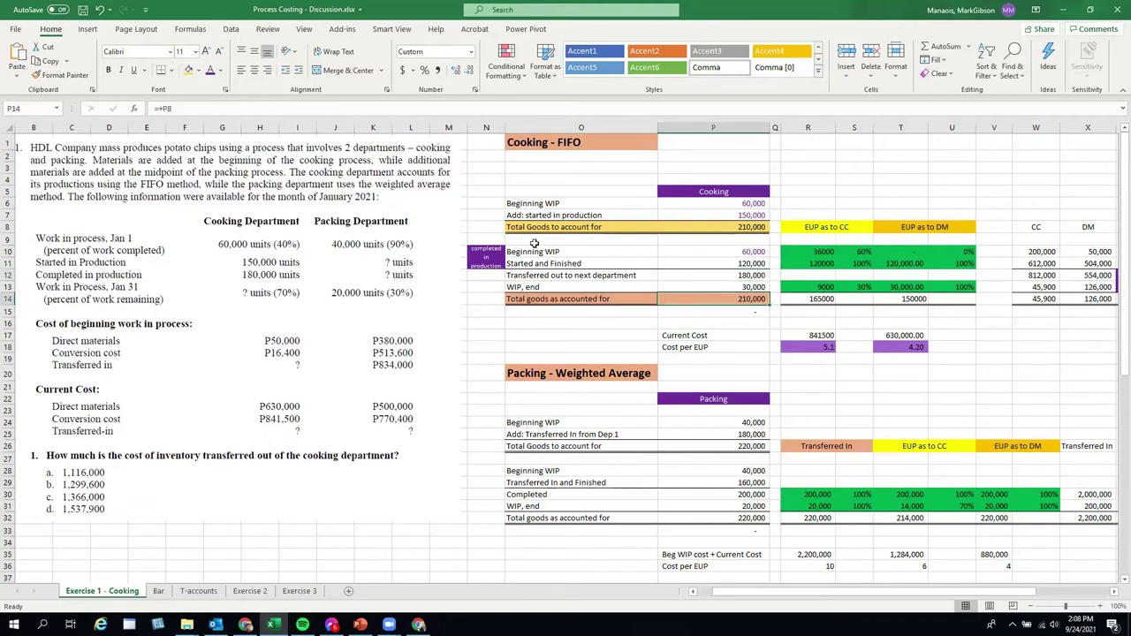
drag(525, 228, 737, 230)
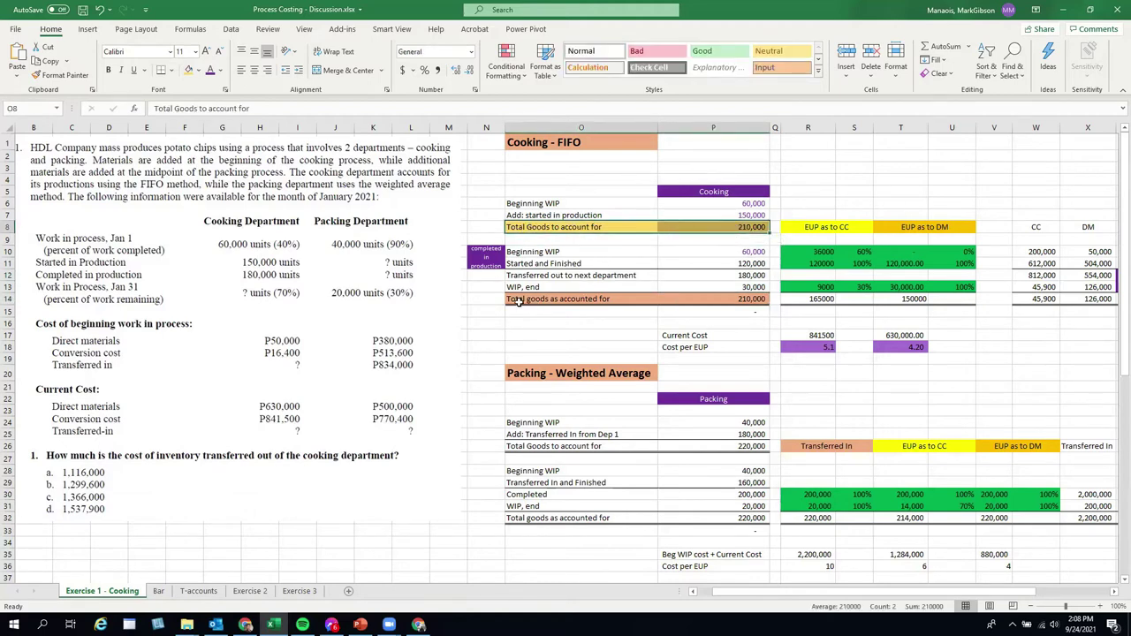
drag(519, 302, 698, 299)
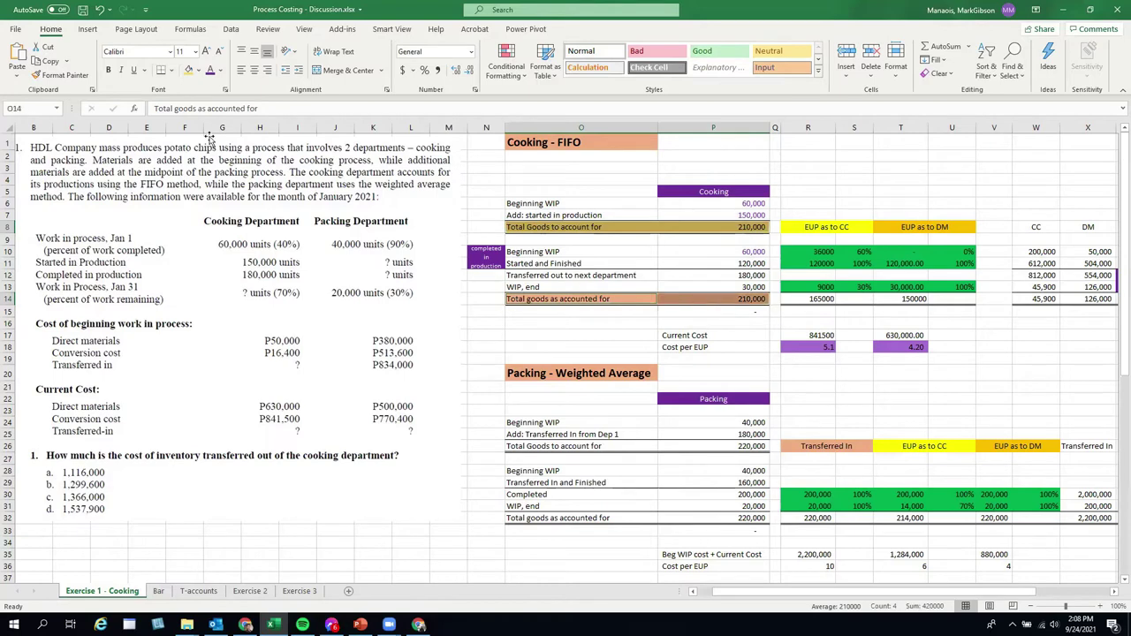
click(188, 70)
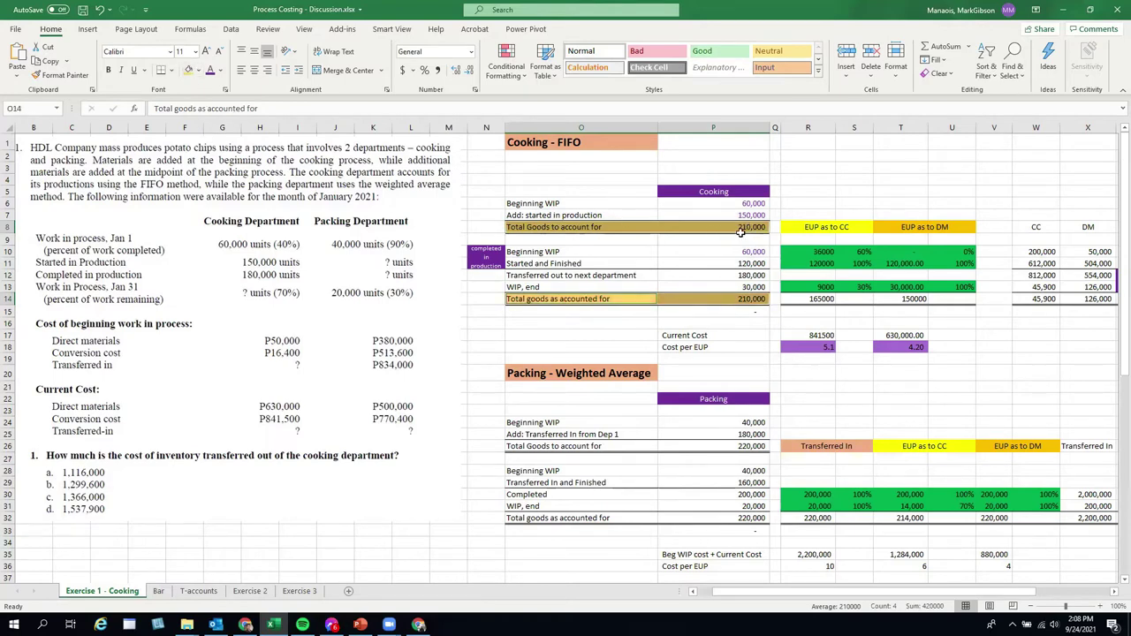
Step: Examine the formulas behind the Cooking total in P14, the check cell P15 and the ending WIP quantity in P13
click(737, 302)
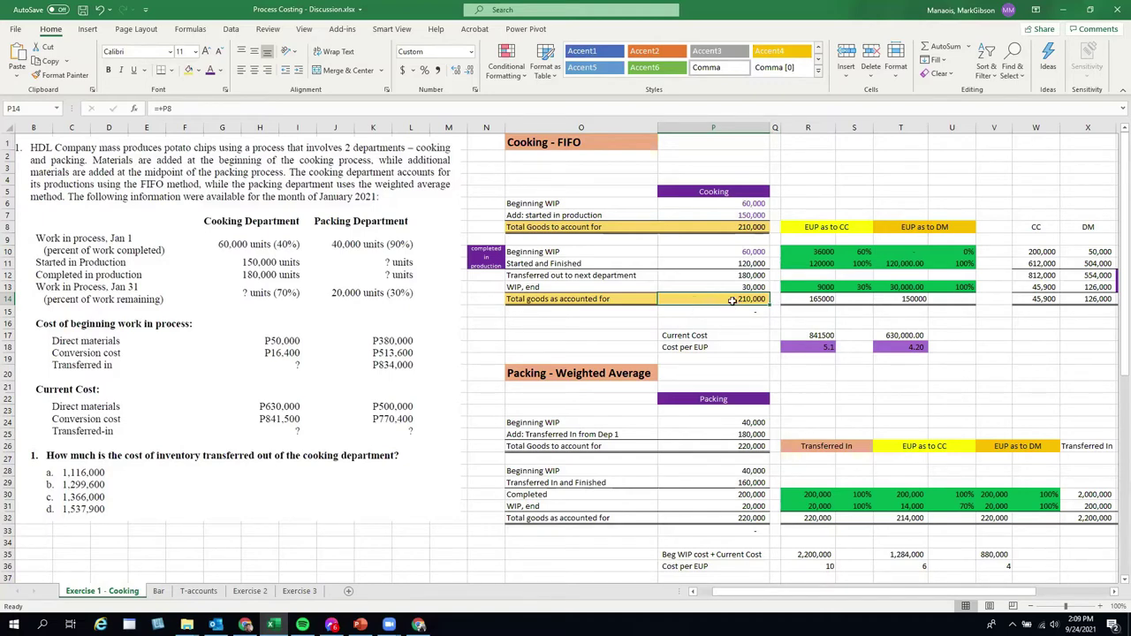
click(737, 312)
text(=+P8-P14)
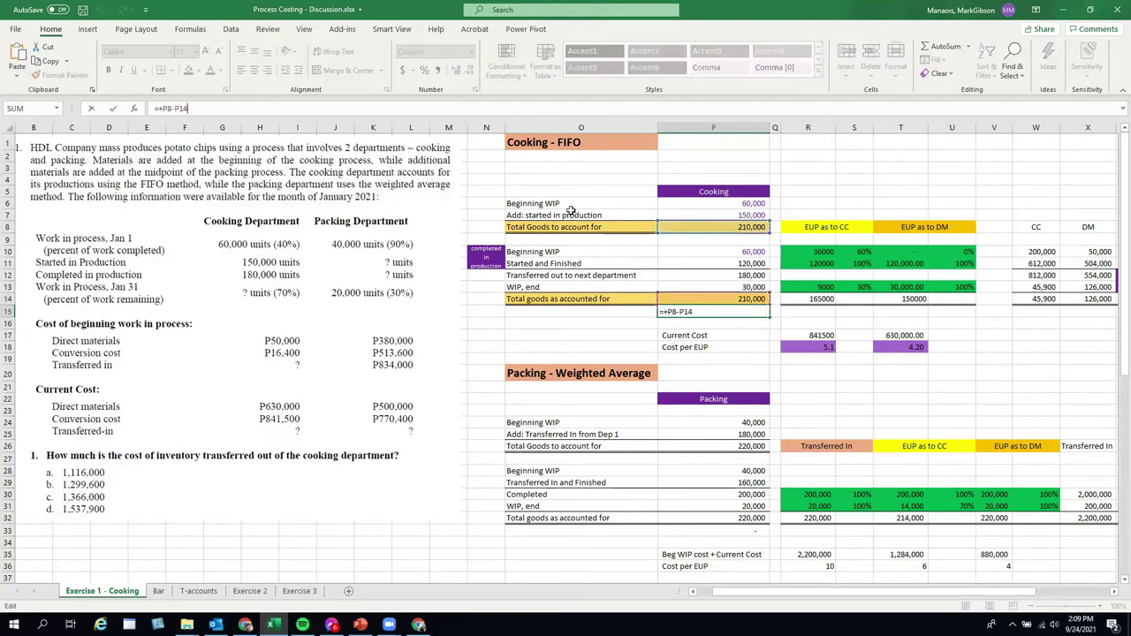
click(747, 375)
click(740, 303)
click(731, 288)
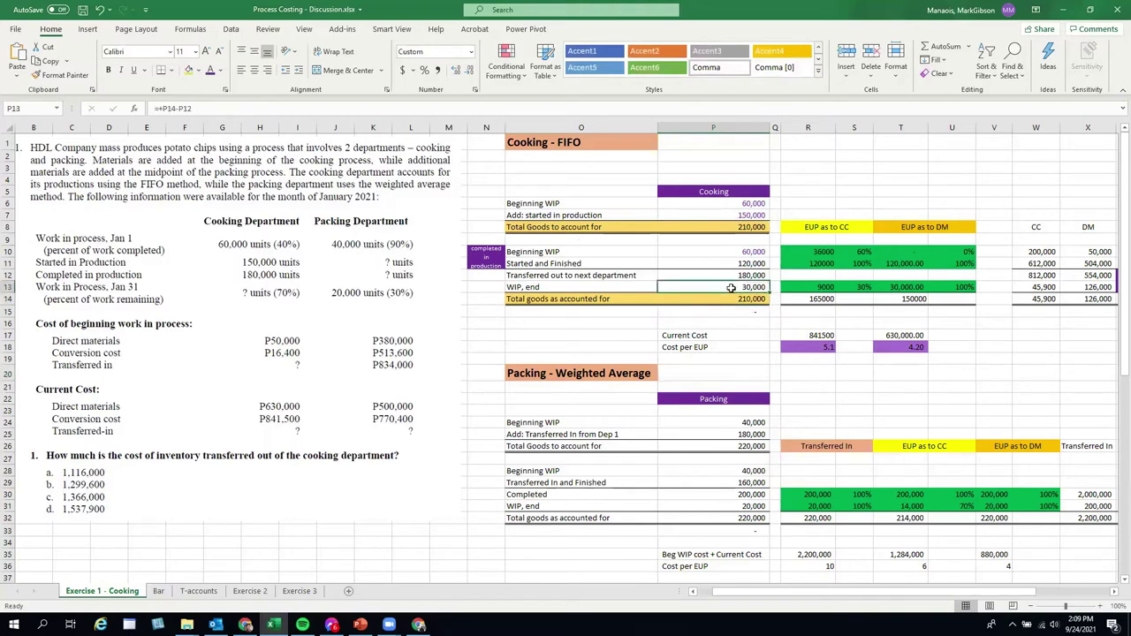
click(195, 108)
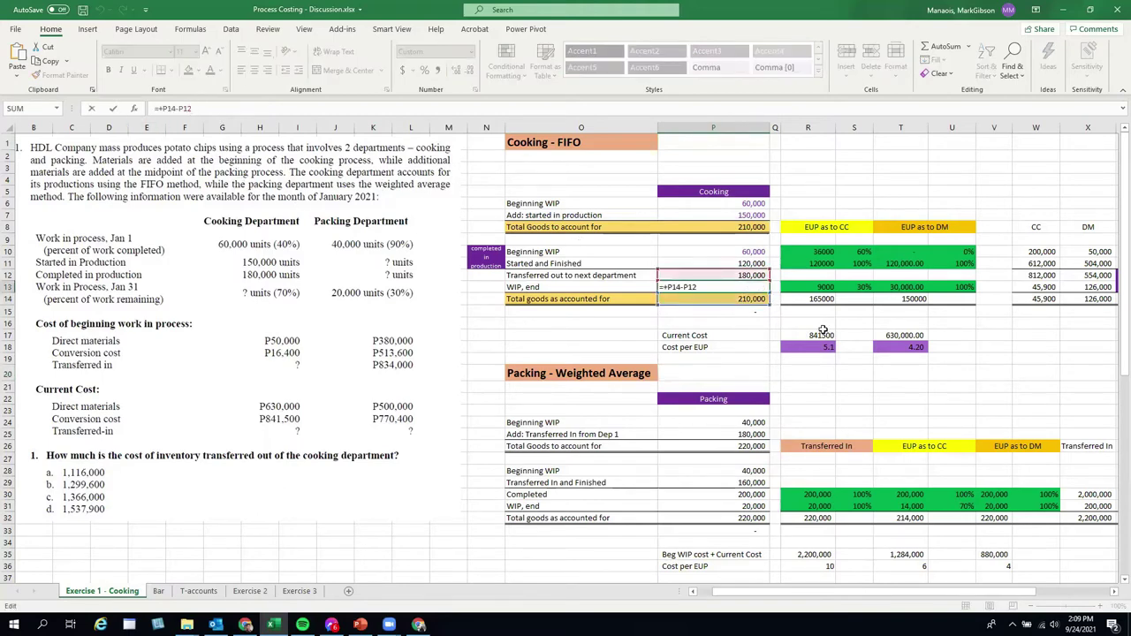
click(744, 348)
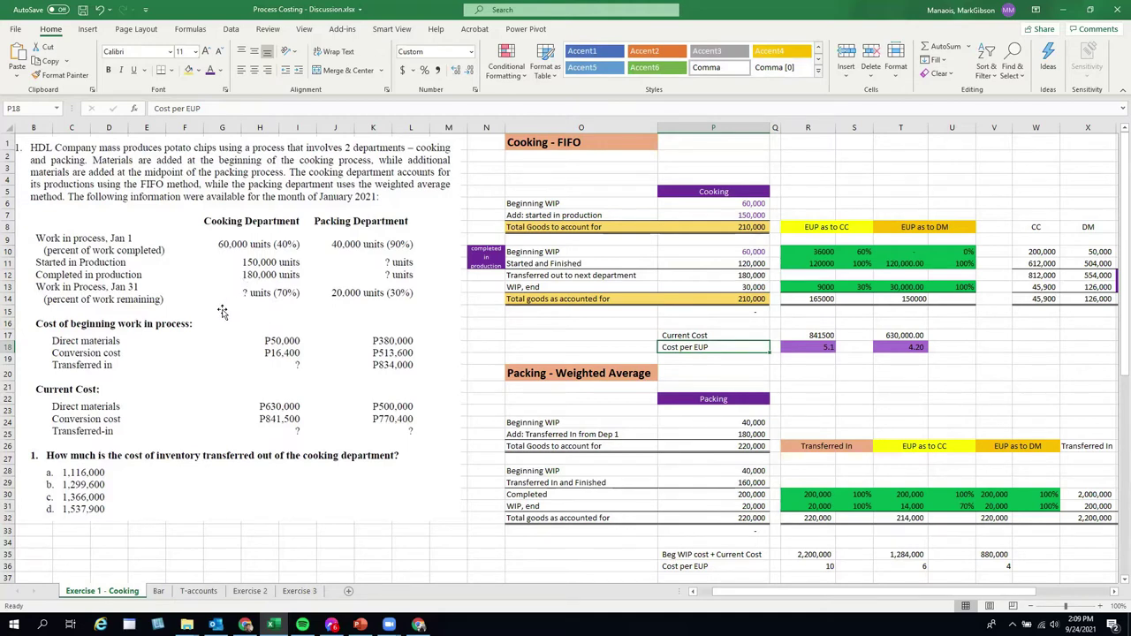
Step: Format the Transferred out to next department label (O12) in bold italic
click(758, 275)
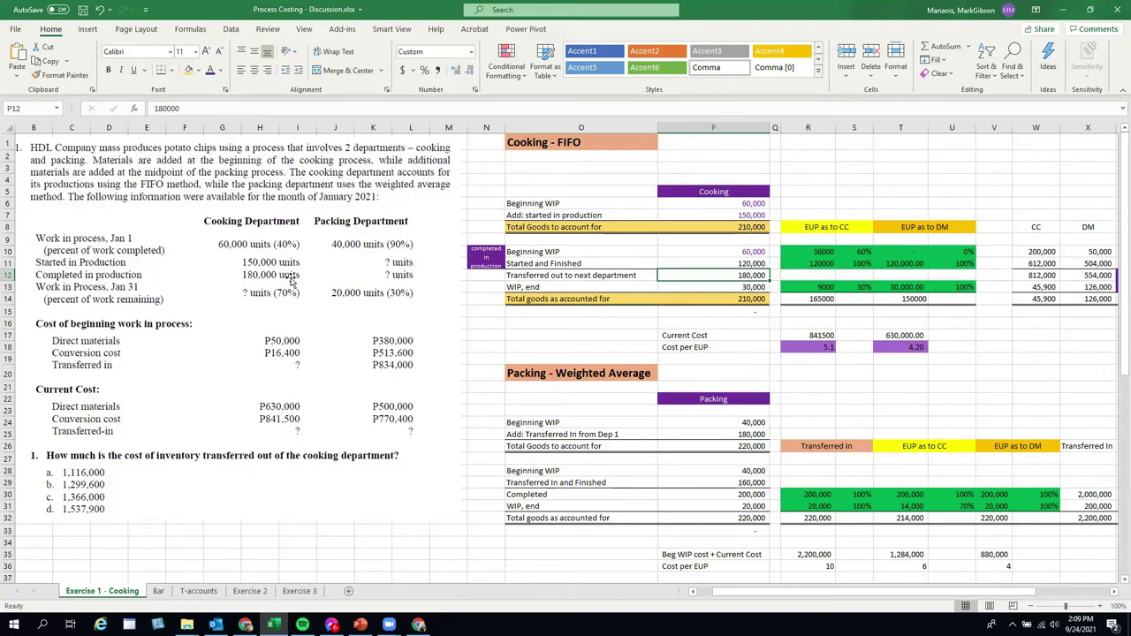
click(512, 275)
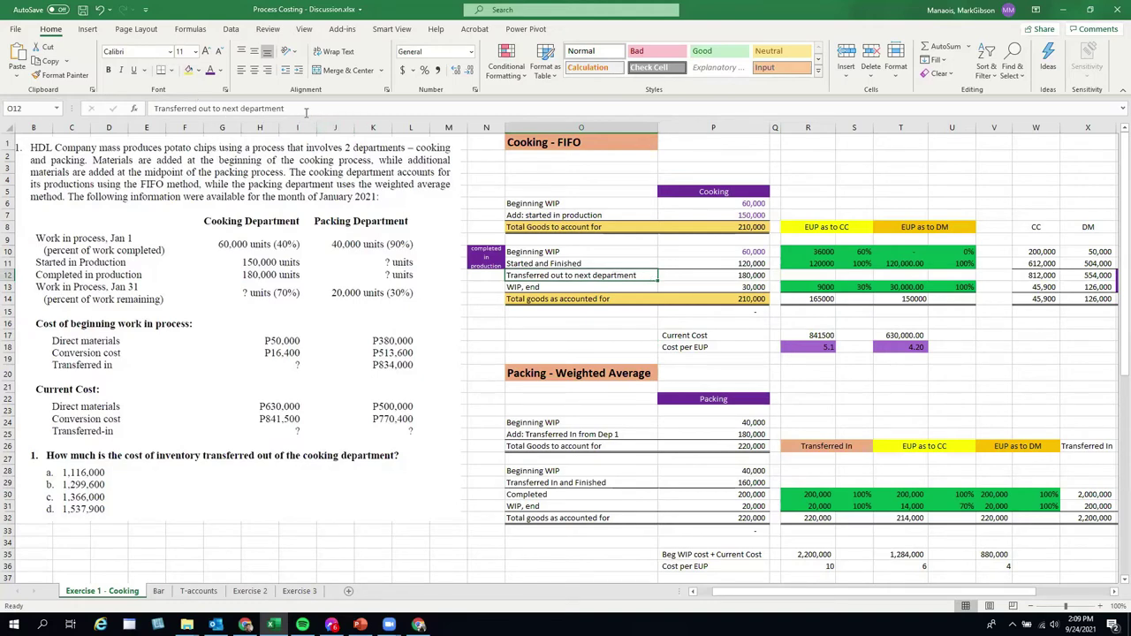
drag(291, 108, 112, 106)
click(121, 70)
click(521, 365)
click(573, 277)
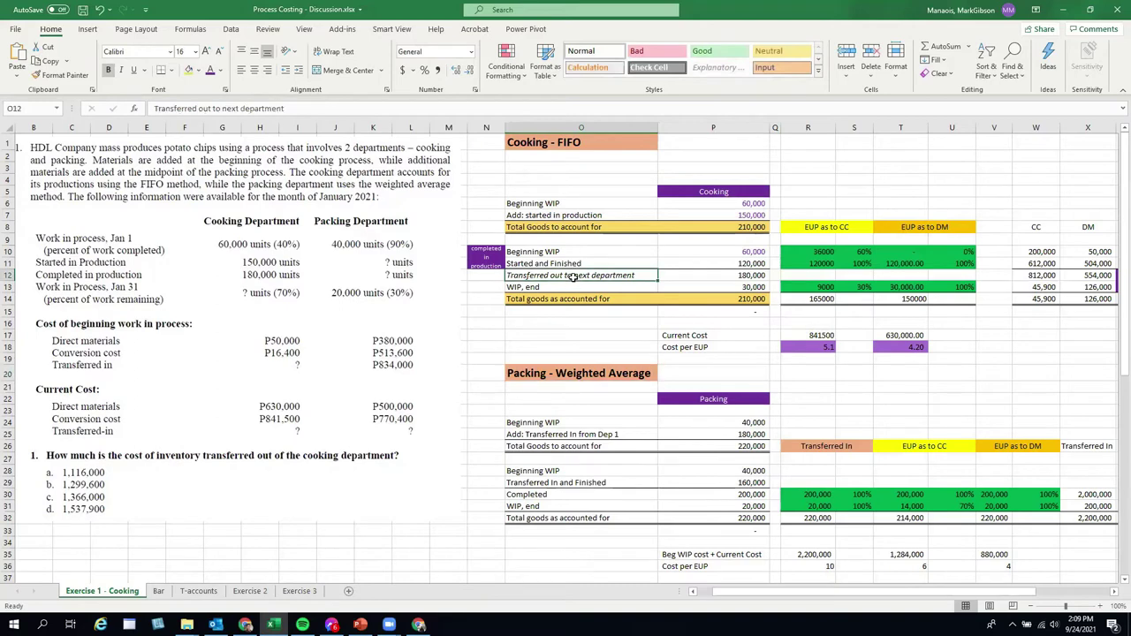
click(107, 70)
click(555, 321)
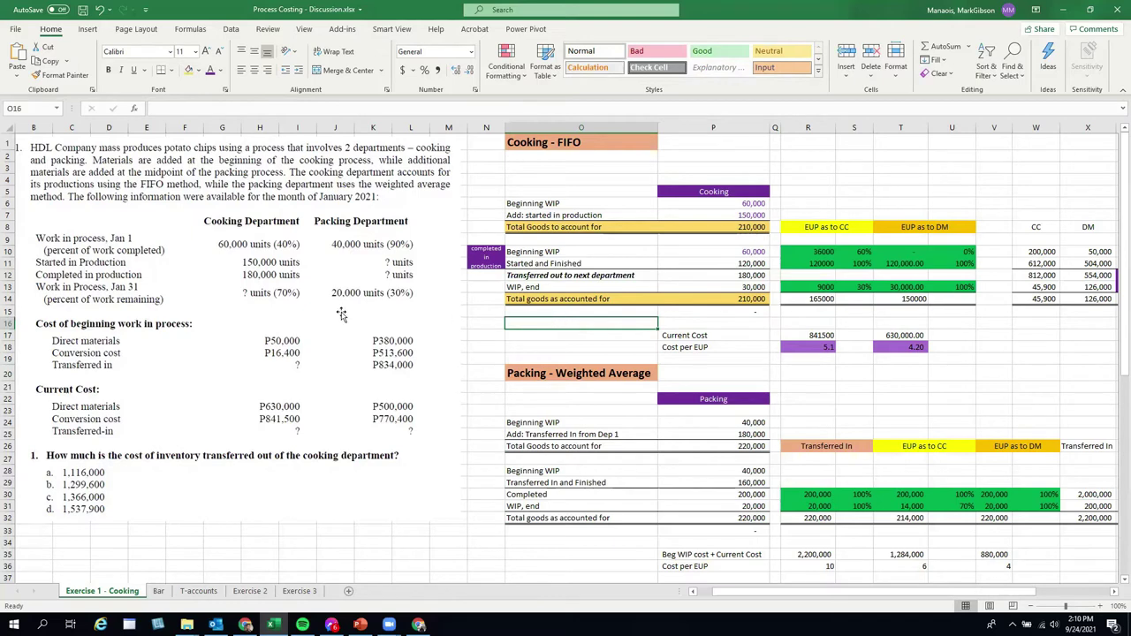
Step: Review how the transferred-out units (P12) and ending WIP (P13) make up the total goods as accounted for (P14)
click(750, 277)
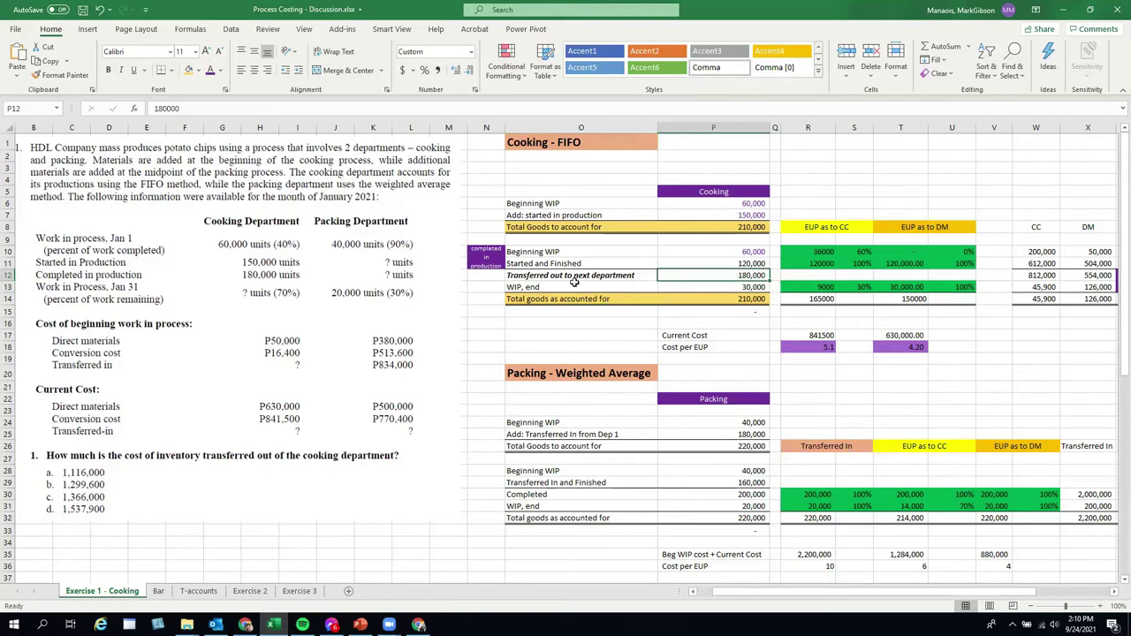
click(741, 287)
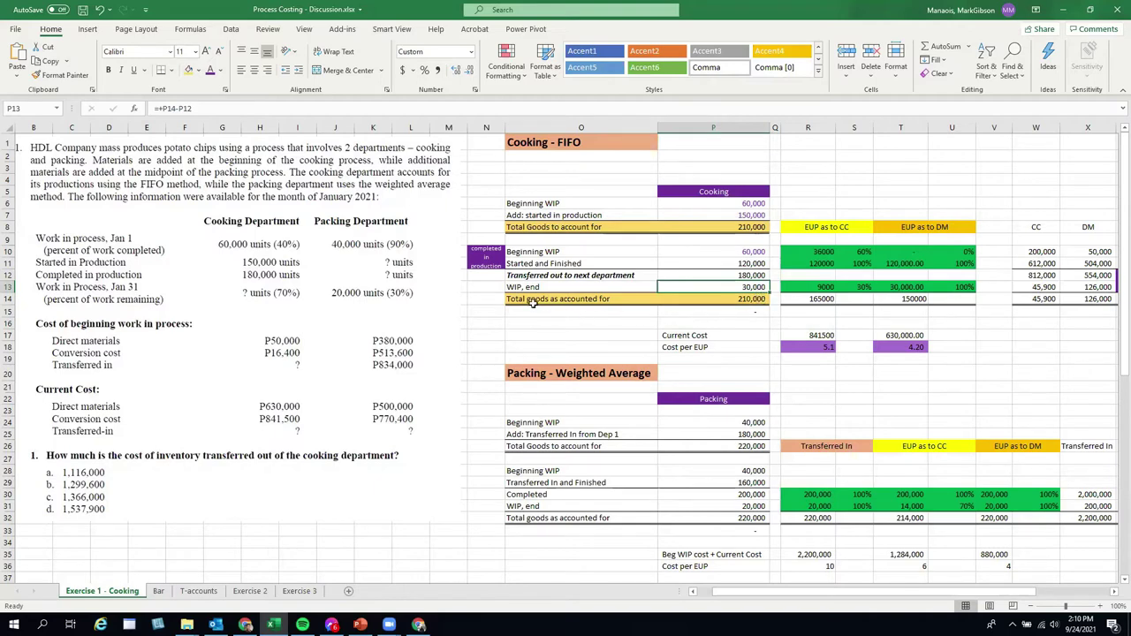
click(732, 299)
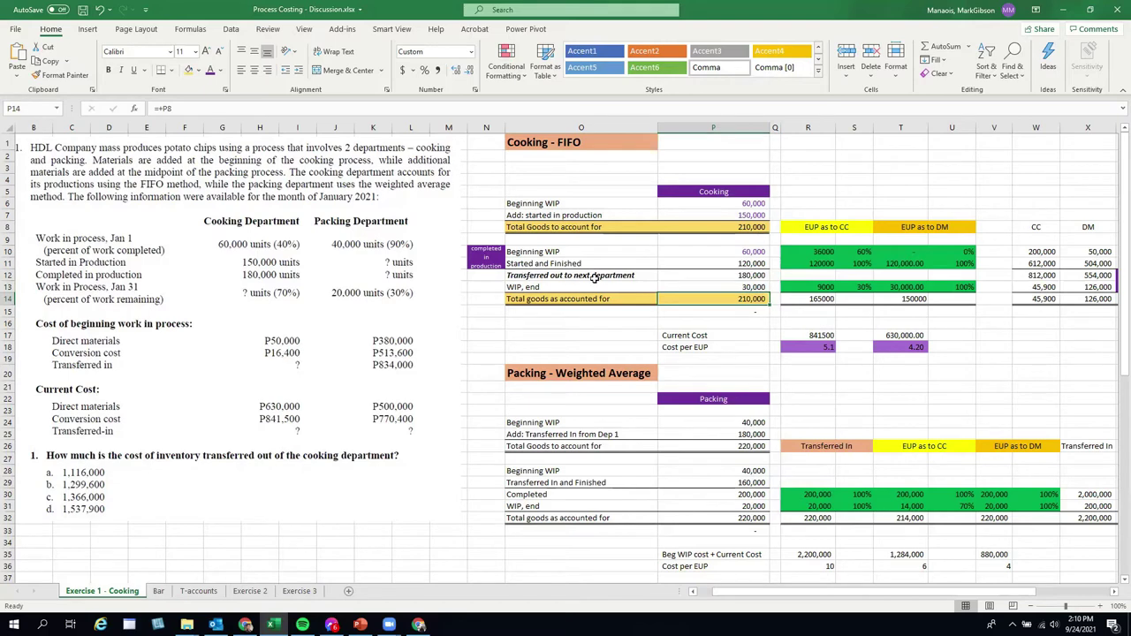
click(746, 275)
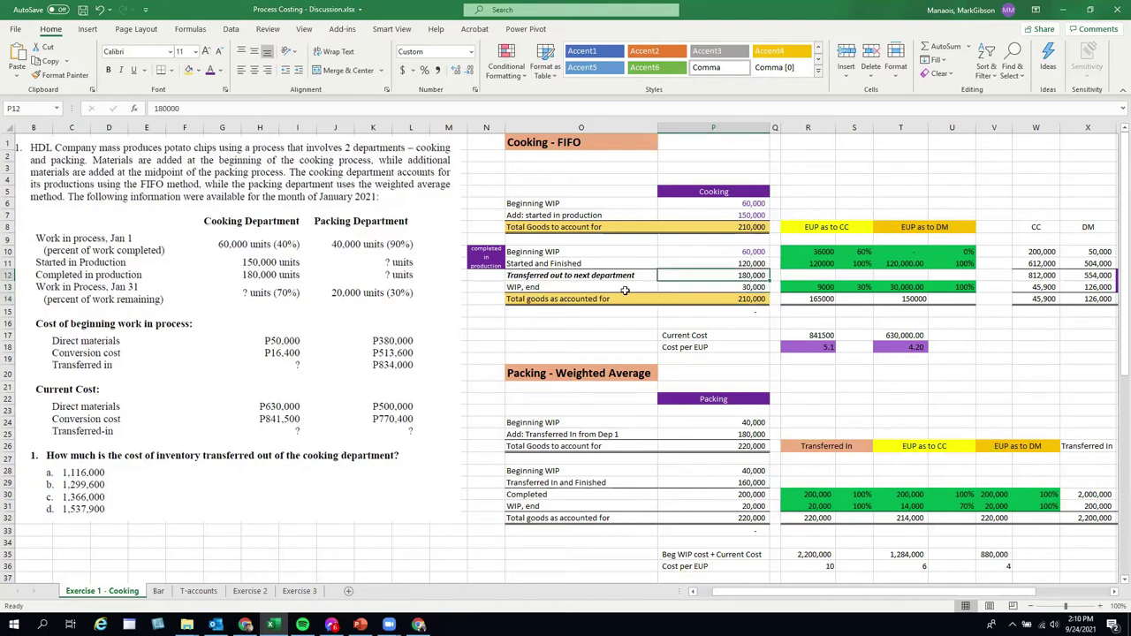
click(727, 287)
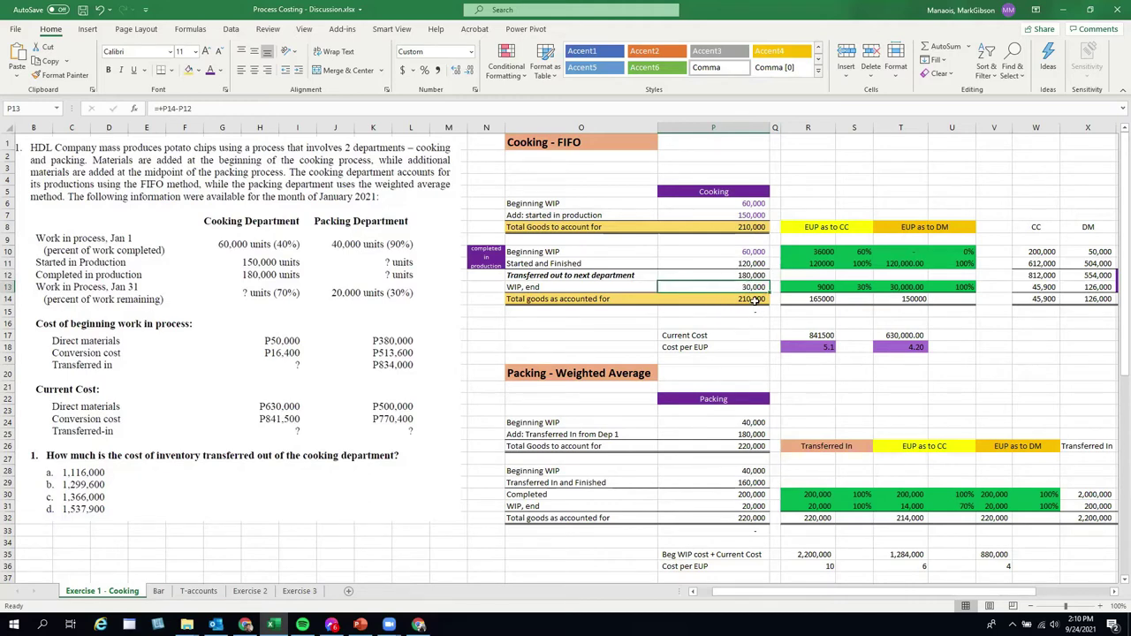
drag(753, 274, 753, 287)
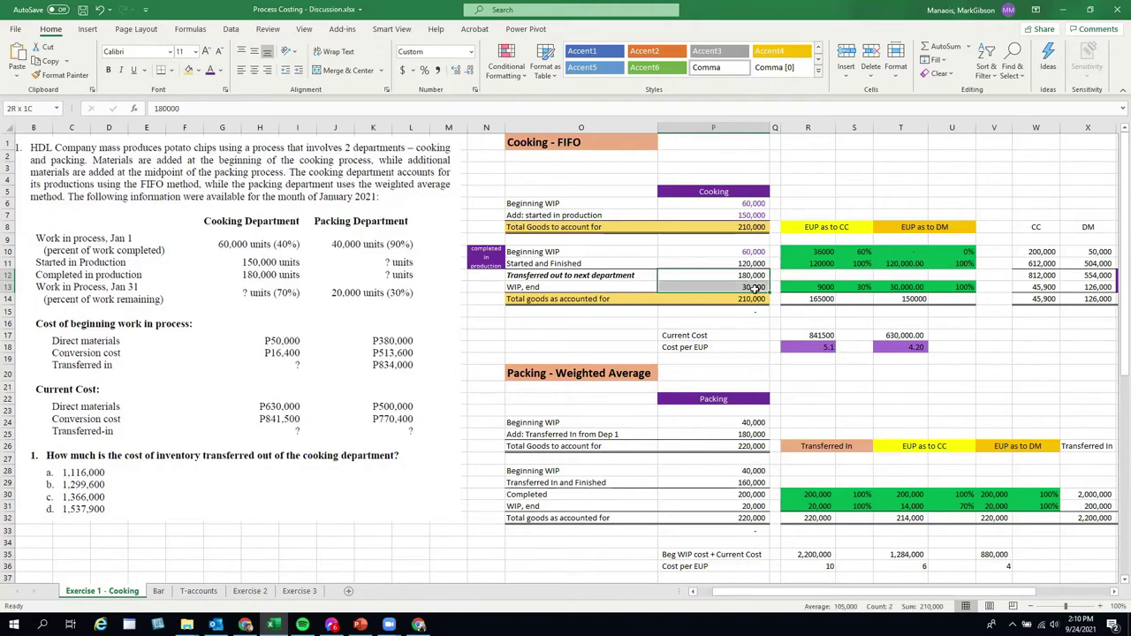
click(753, 302)
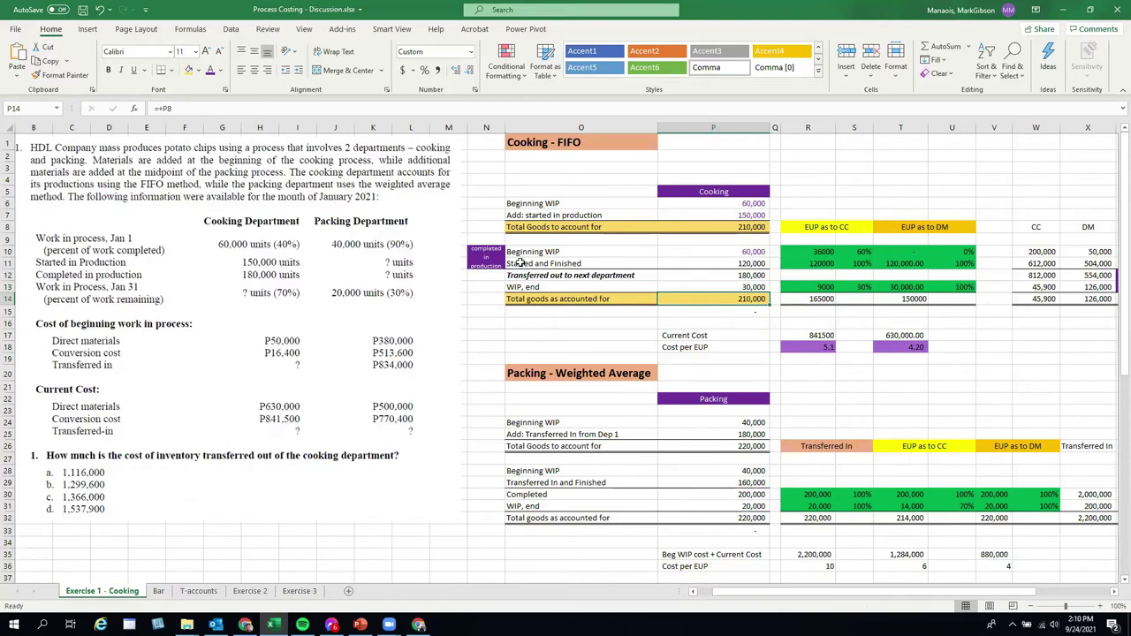
Step: Try a light gold fill on the Started and Finished row (O11:P11), and undo it
drag(517, 263, 743, 267)
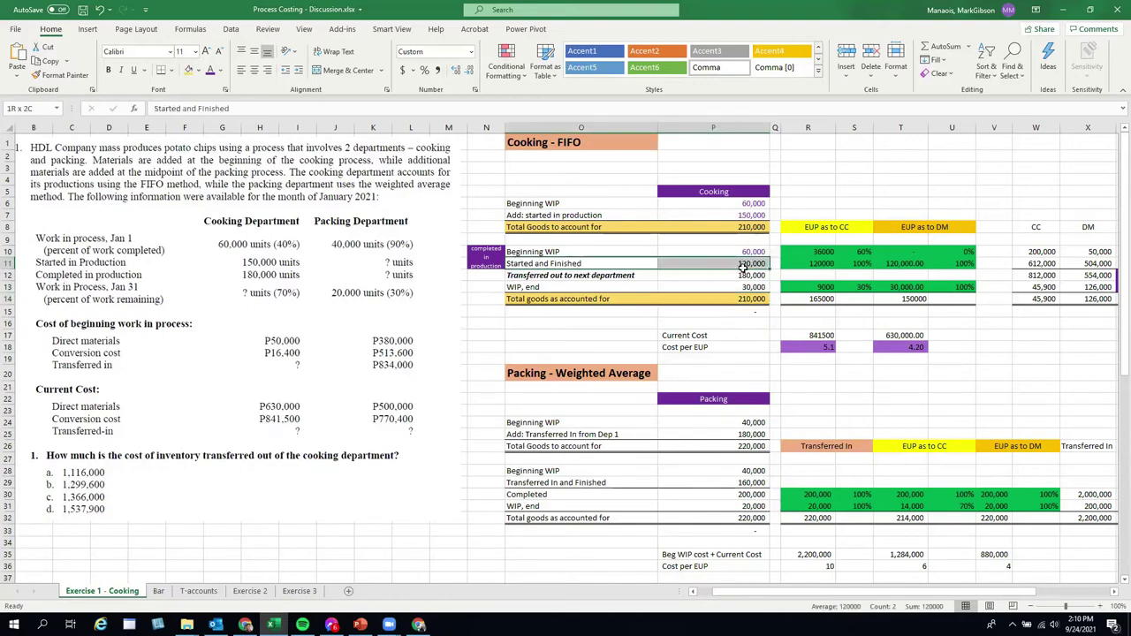
click(742, 264)
drag(696, 265, 594, 265)
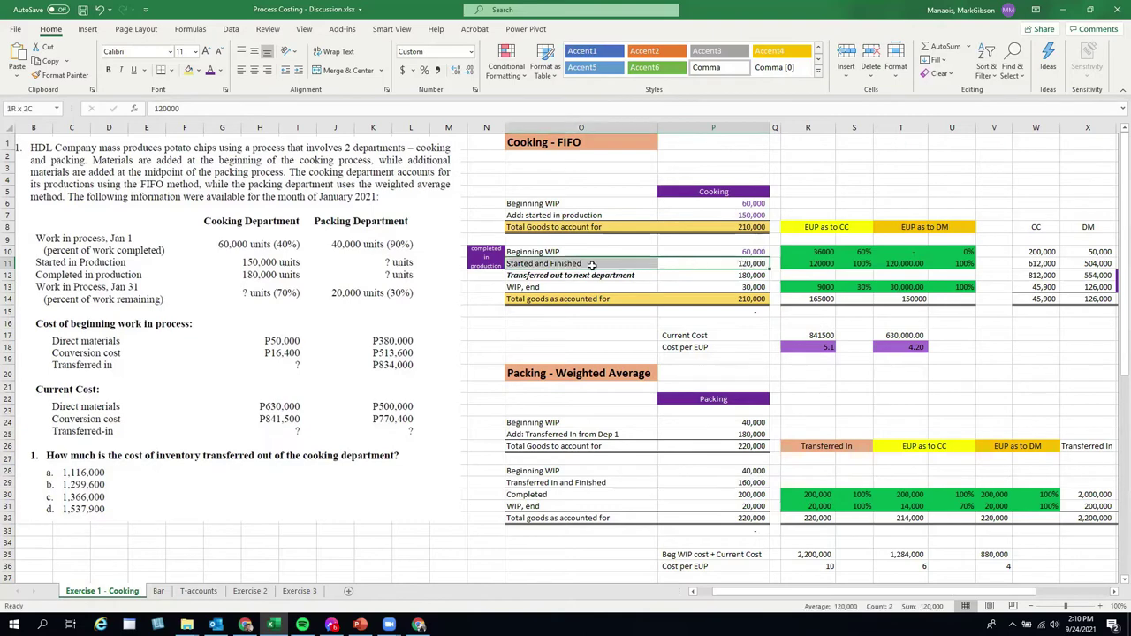
click(198, 71)
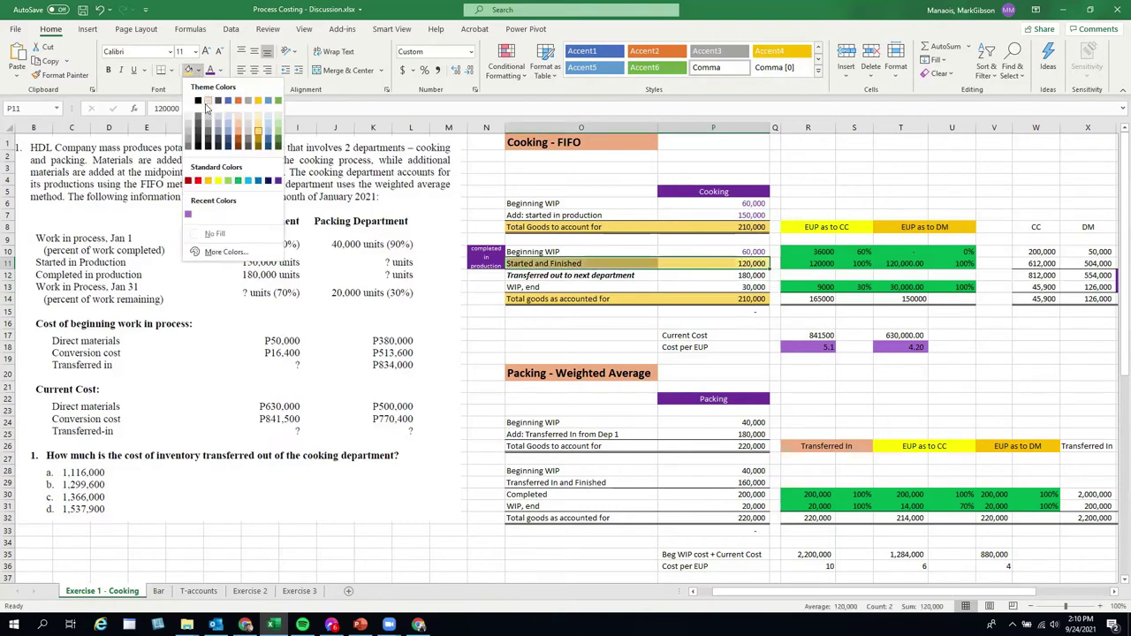
click(190, 202)
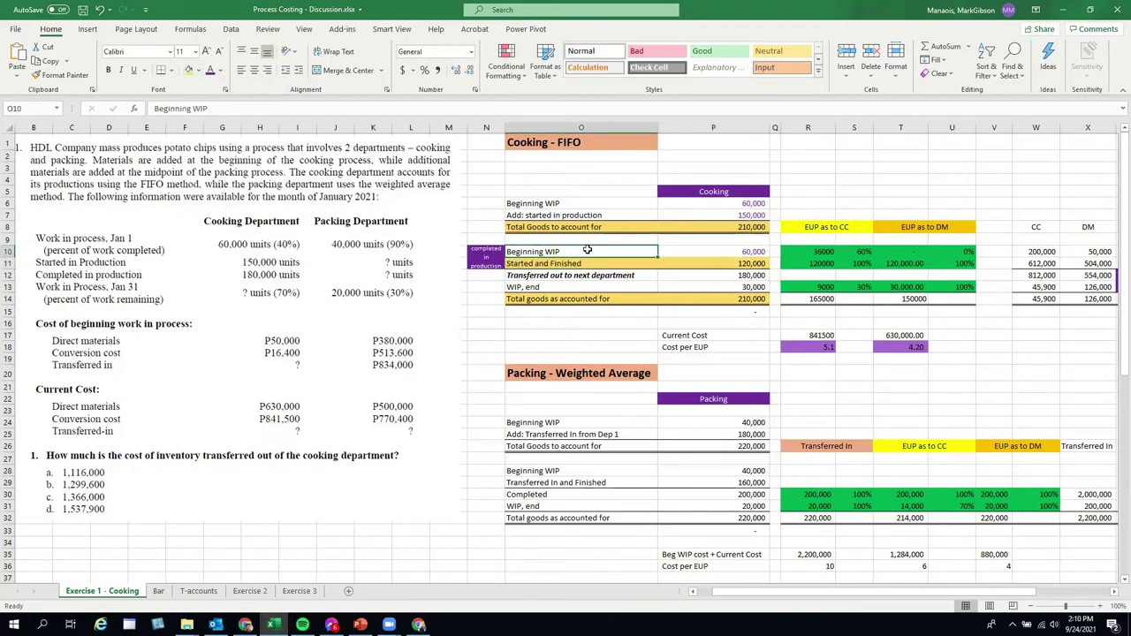
key(ctrl+z)
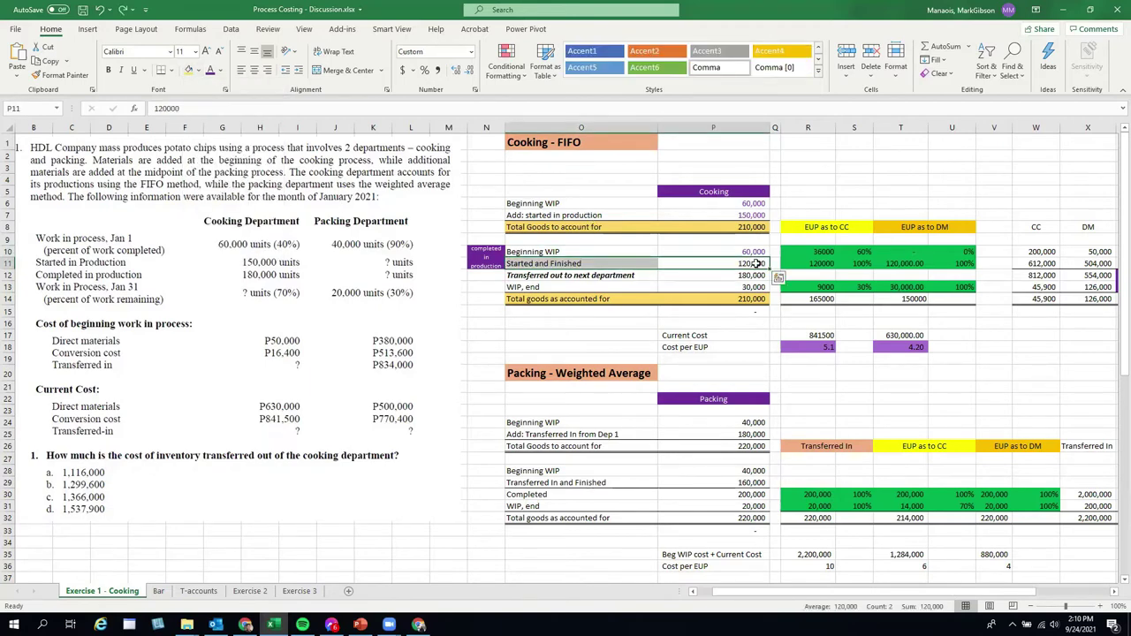
click(713, 263)
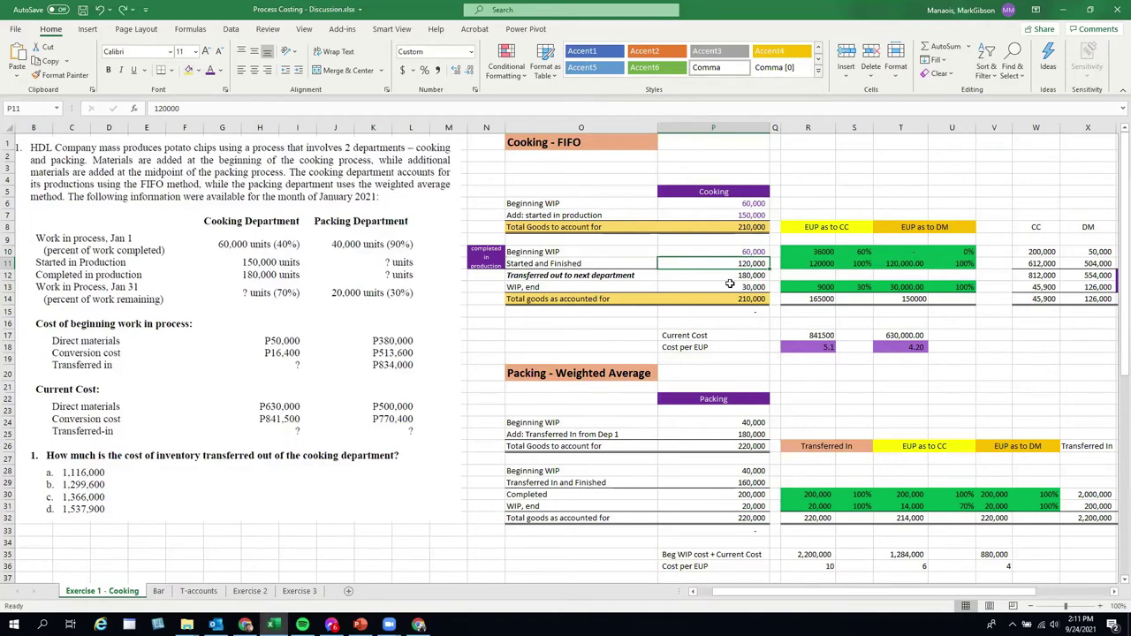
Step: Review the Beginning WIP (P10) and Started and Finished (P11) units within the whole Cooking quantity schedule (O5:P14)
key(Down)
key(Up)
key(Up)
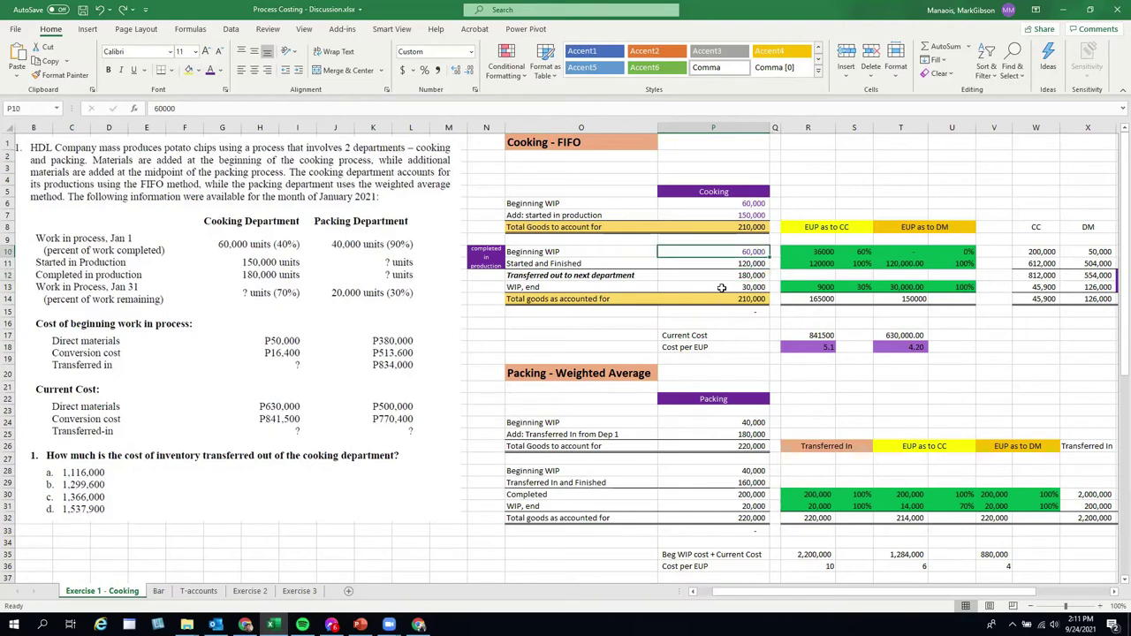
click(744, 265)
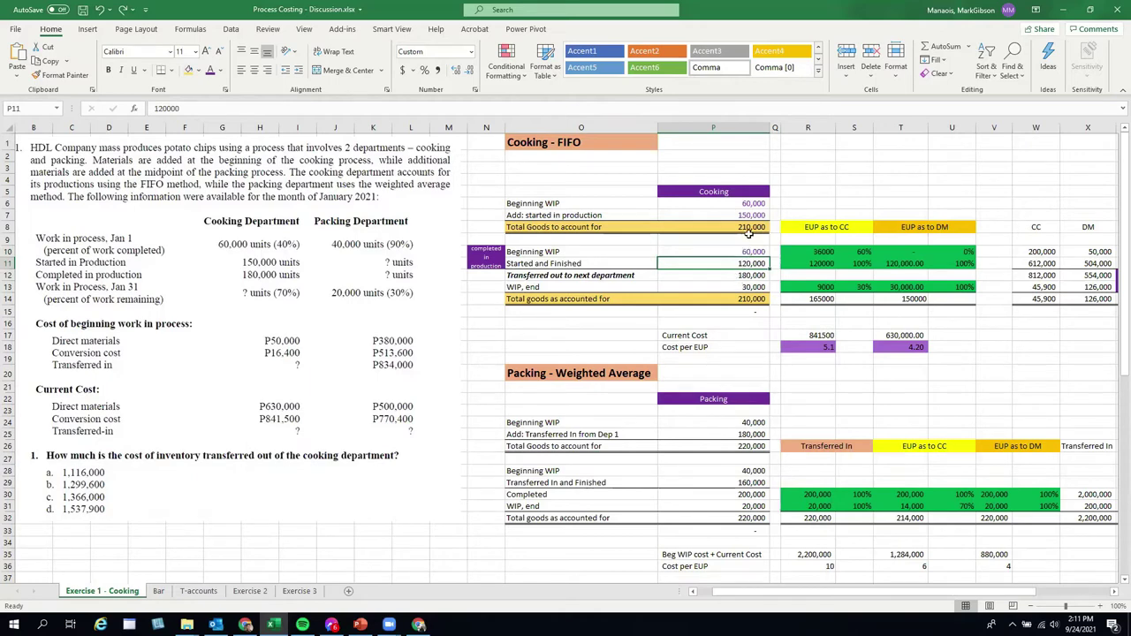
drag(542, 189, 736, 300)
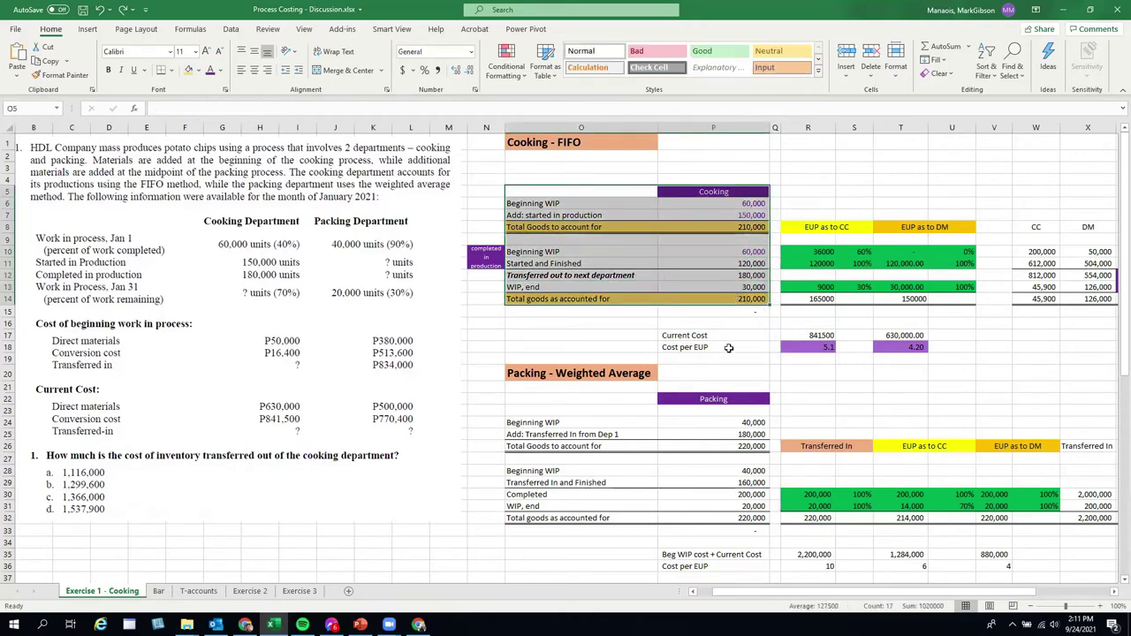
click(860, 397)
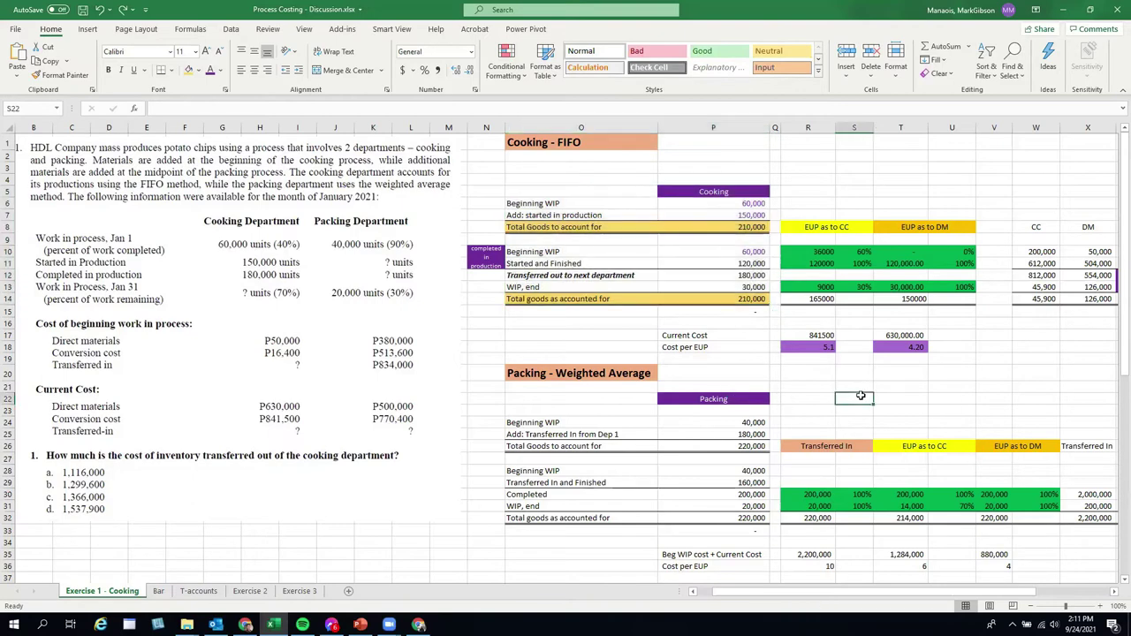
Step: View the Cooking EUP and cost columns alongside the quantity schedule, highlighting its labels (O5:O14) and the full block (O5:P14)
click(1112, 594)
click(1112, 595)
click(1113, 595)
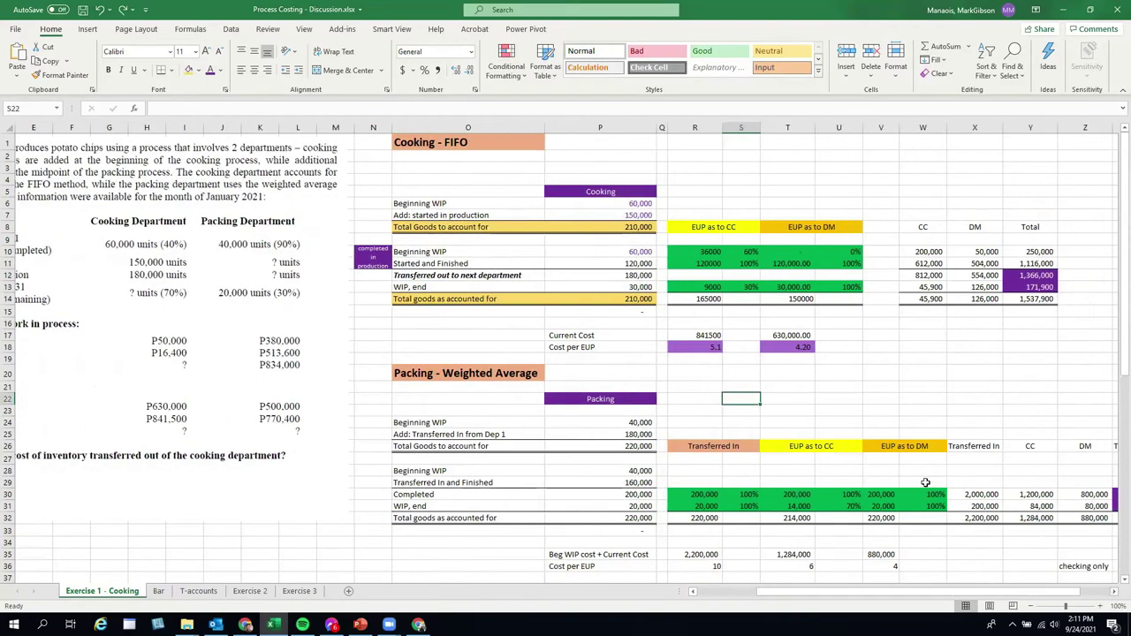
click(832, 374)
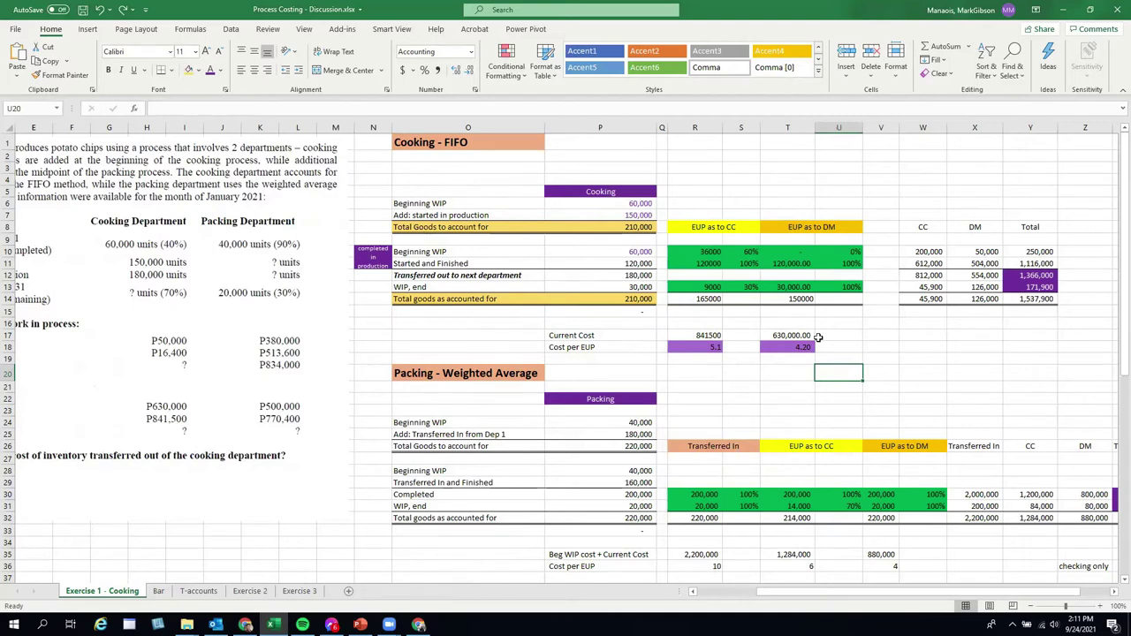
click(426, 196)
drag(426, 196, 412, 301)
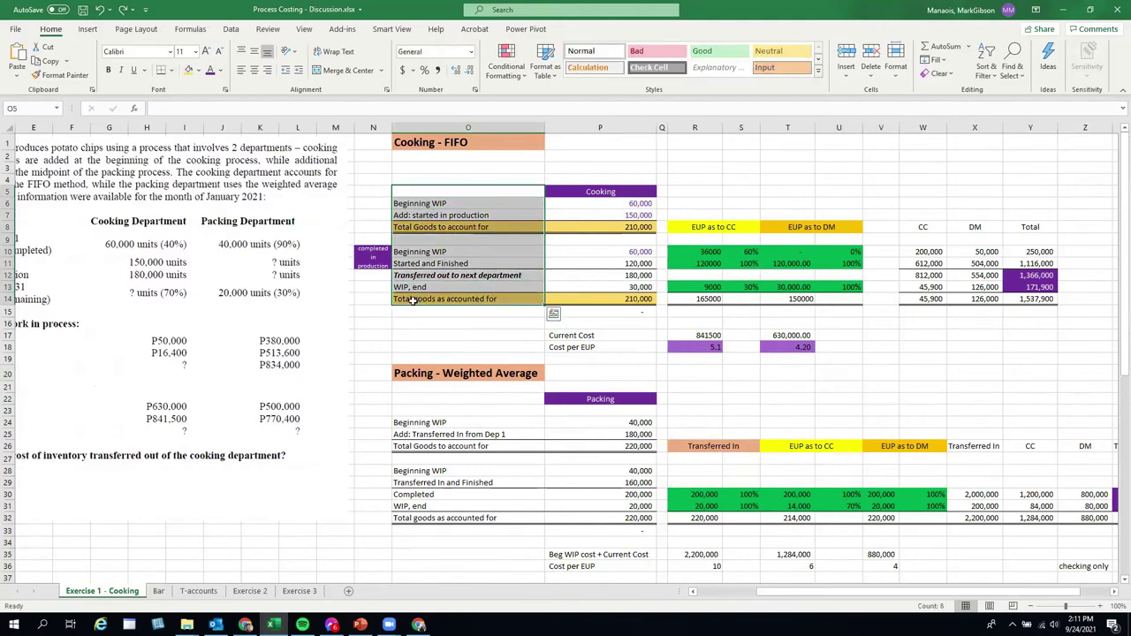
drag(587, 191, 435, 295)
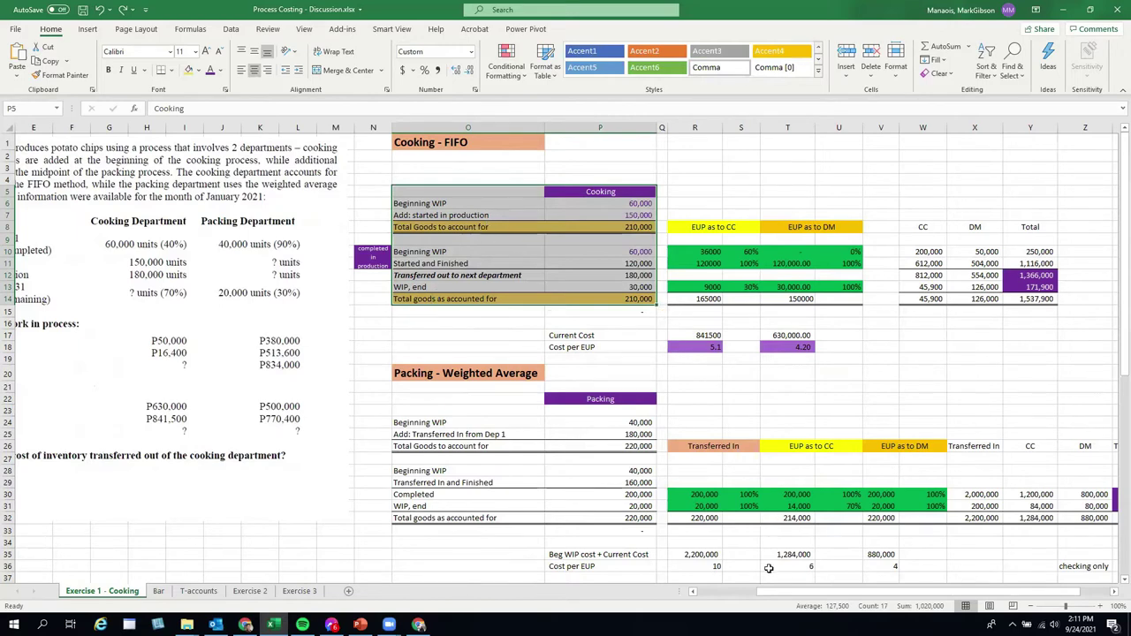
Step: Trace the Beginning WIP (P6) and started in production (P7) units from the problem data to Total Goods to account for (O8:P8)
drag(798, 596, 712, 598)
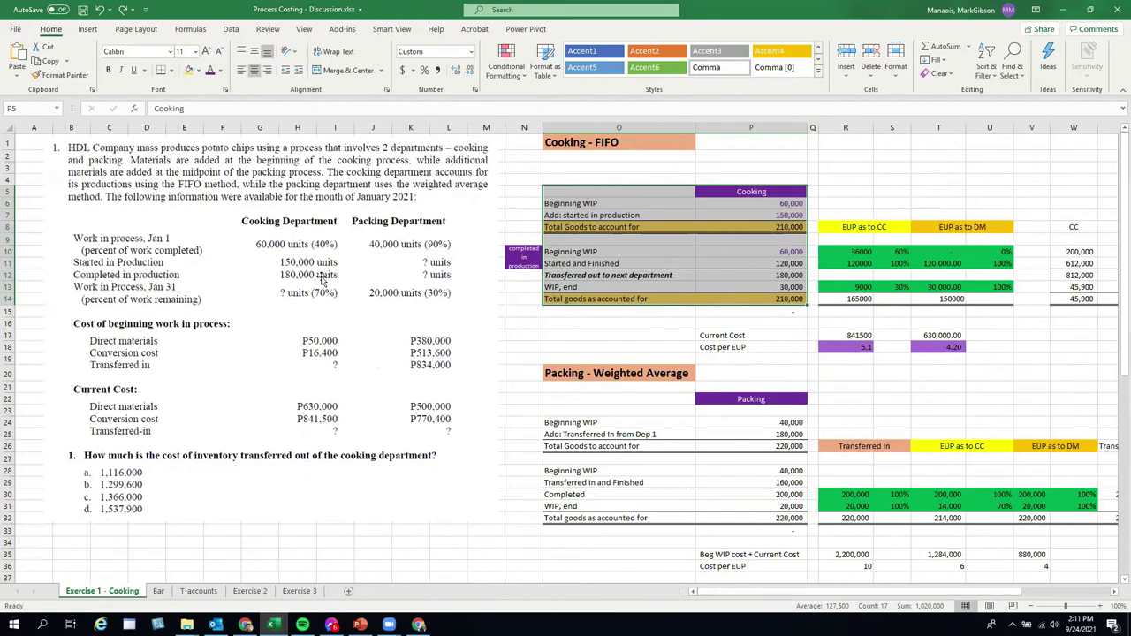
click(617, 205)
click(769, 207)
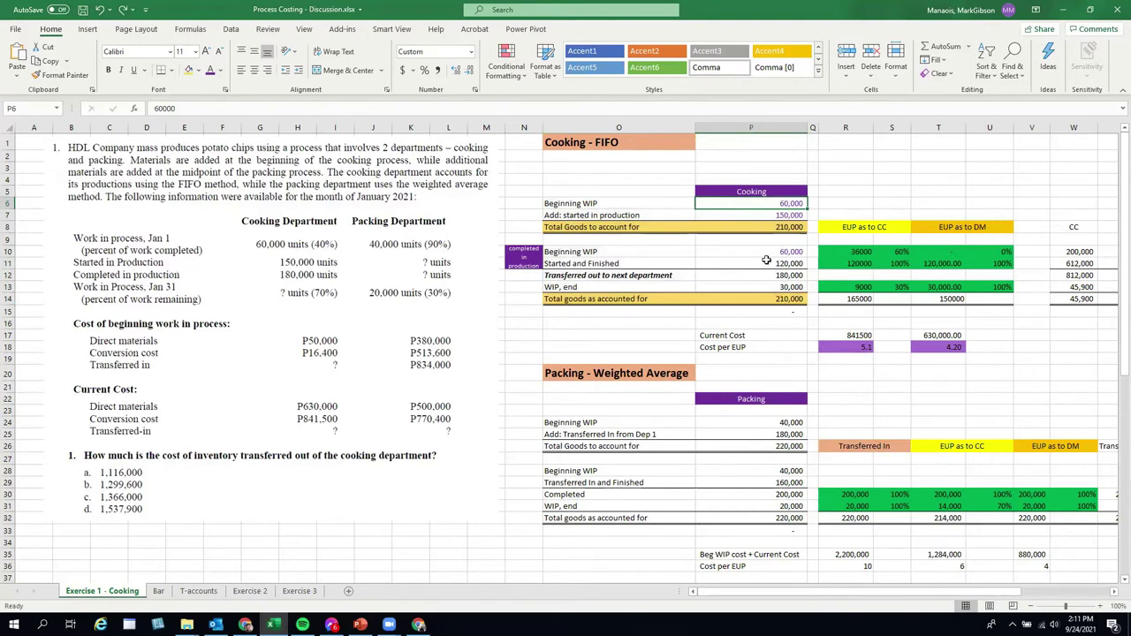
click(788, 217)
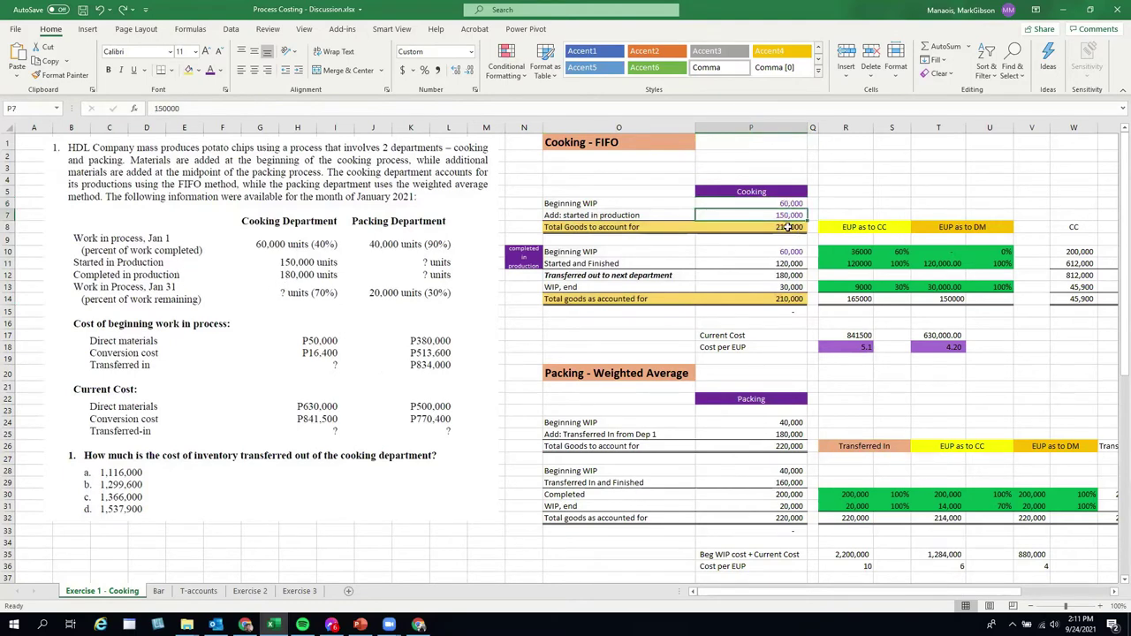
click(740, 226)
drag(585, 229, 725, 229)
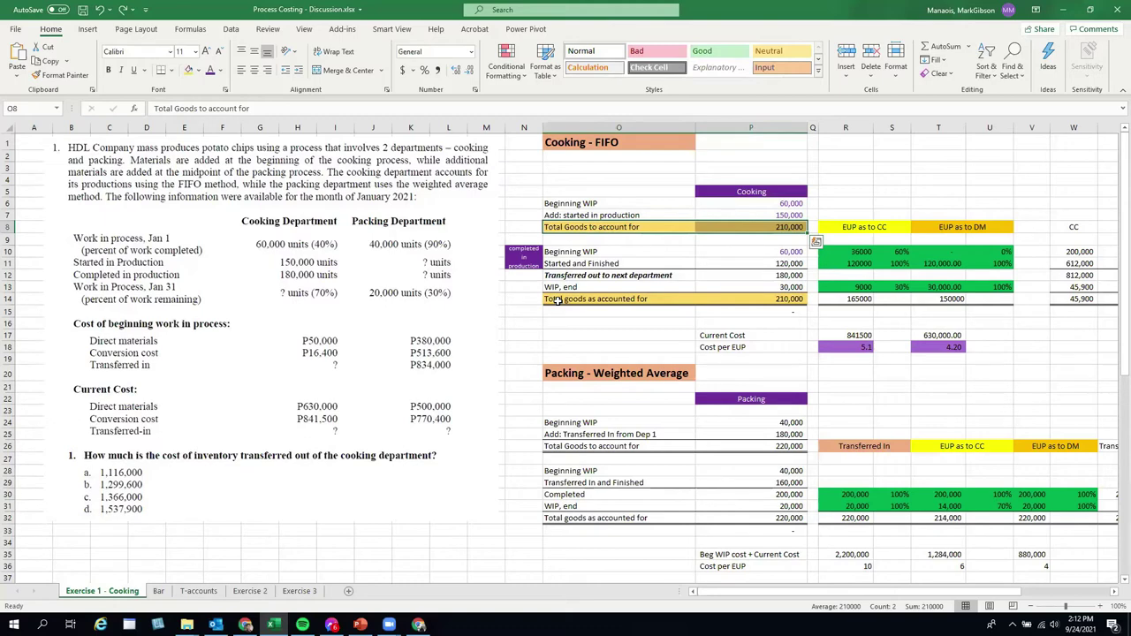
Step: Compare Total goods as accounted for (O14:P14) with Total Goods to account for through the check formula =+P8-P14 in P15
drag(557, 300, 760, 302)
click(794, 316)
text(=+P8-P14)
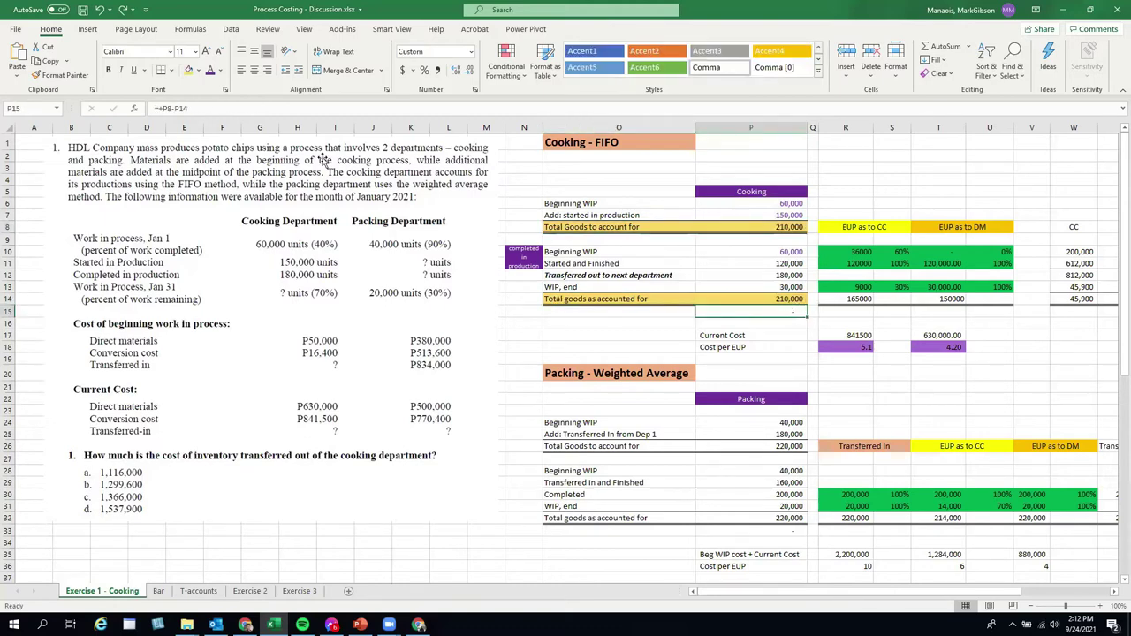
key(ctrl+Return)
Step: Review the Beginning WIP, Started and Finished, Transferred out and ending WIP rows (O10:P13) of the Cooking schedule
drag(570, 252, 777, 252)
click(777, 251)
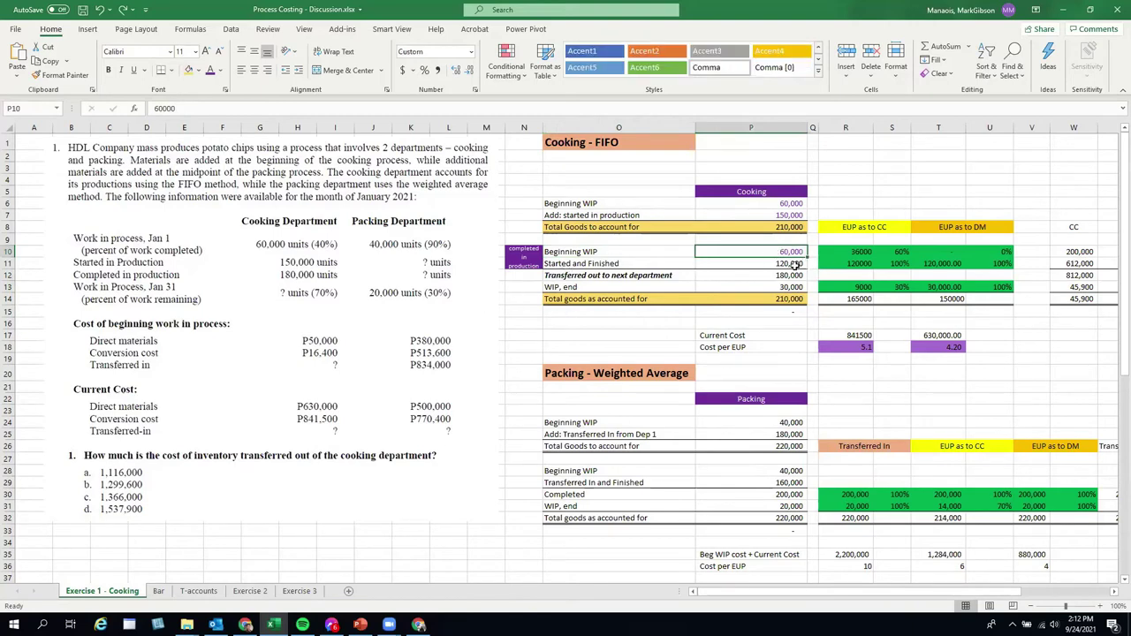
click(794, 264)
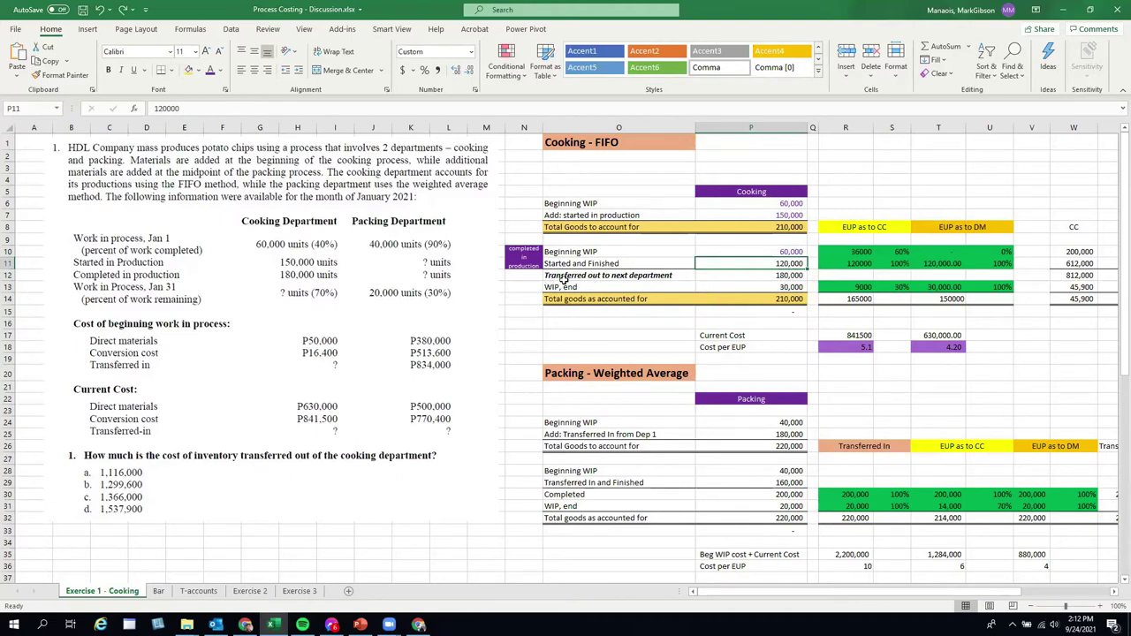
drag(563, 277, 751, 279)
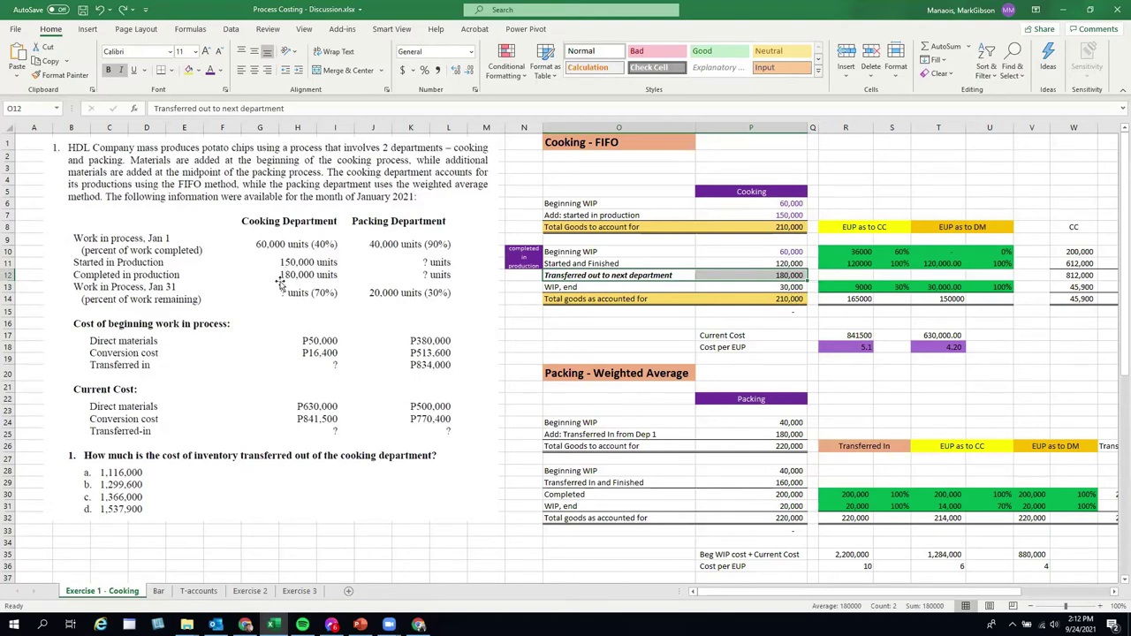
click(798, 287)
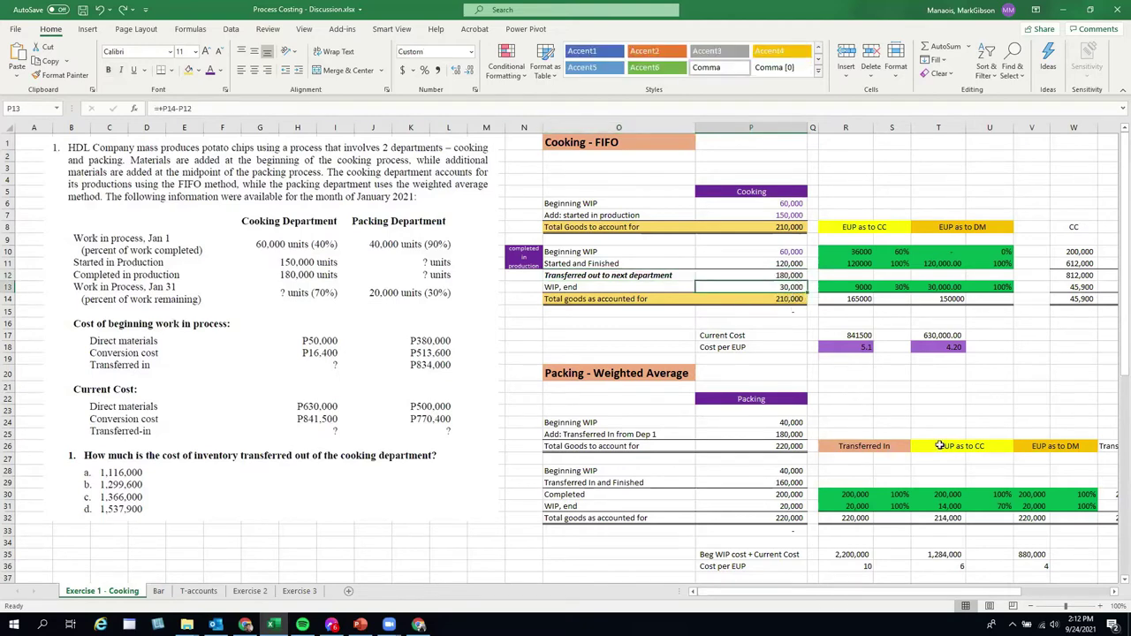
Step: Italicize the EUP as to CC header (R8) of the Cooking schedule
click(1115, 591)
click(1115, 591)
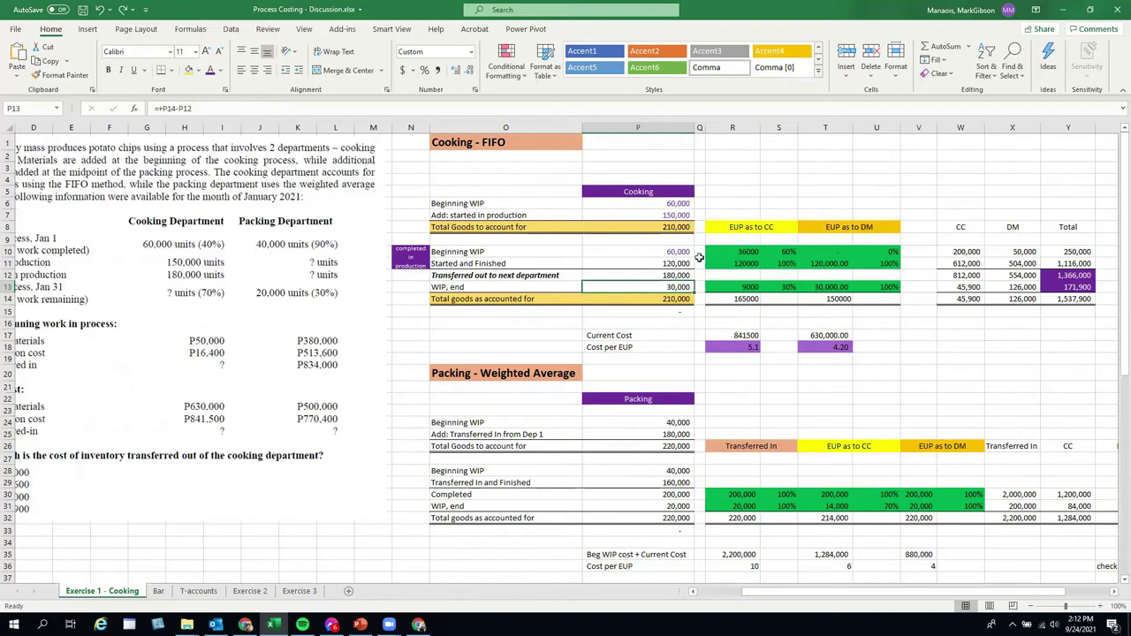
click(780, 227)
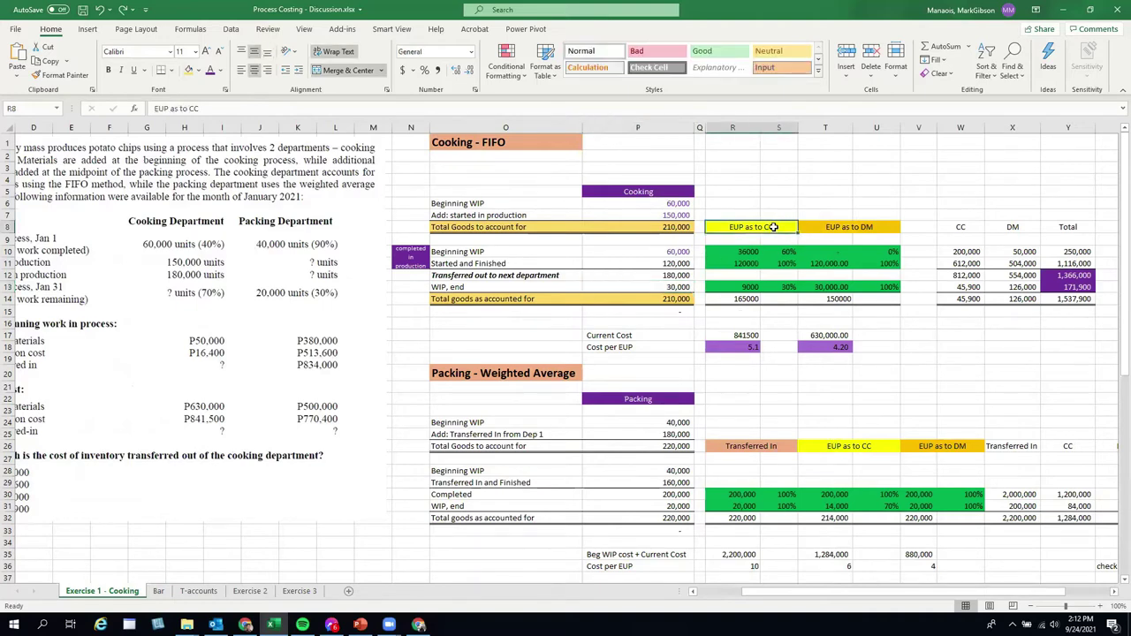
drag(202, 108, 152, 110)
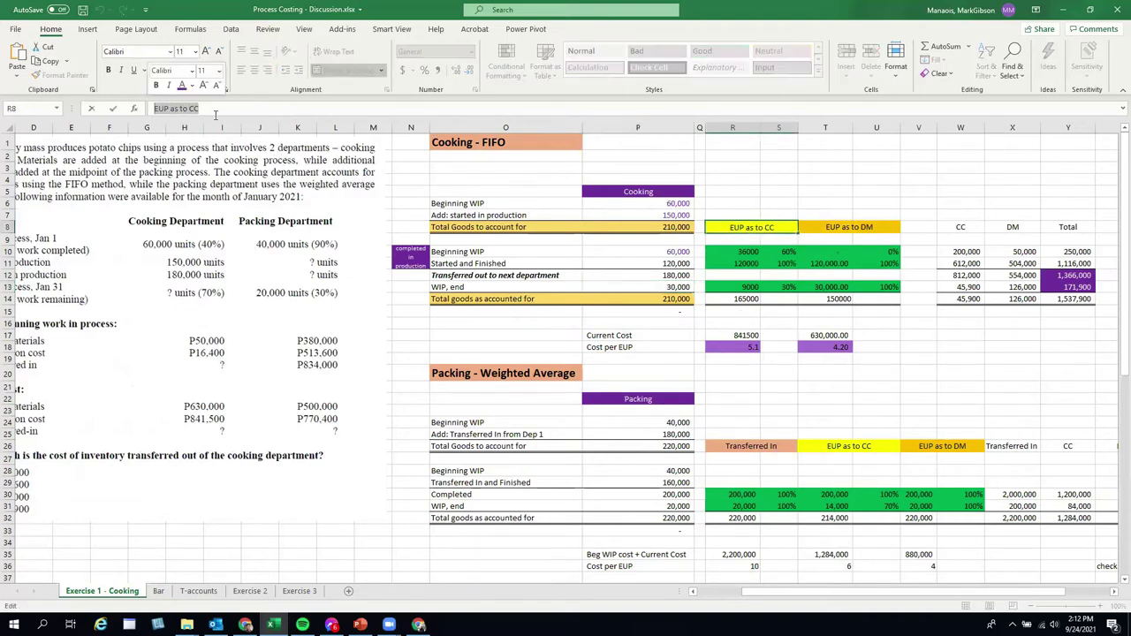
key(ctrl+i)
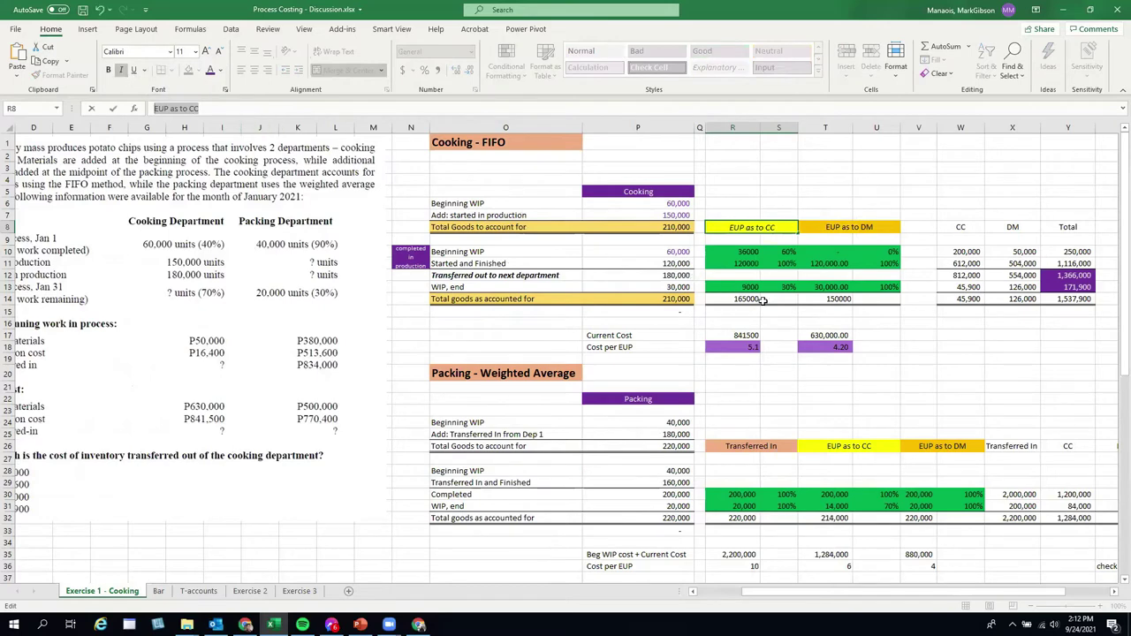
key(Return)
Step: Make the EUP as to DM header (T8) of the Cooking schedule bold
click(878, 228)
double_click(878, 227)
drag(879, 228, 797, 227)
click(108, 70)
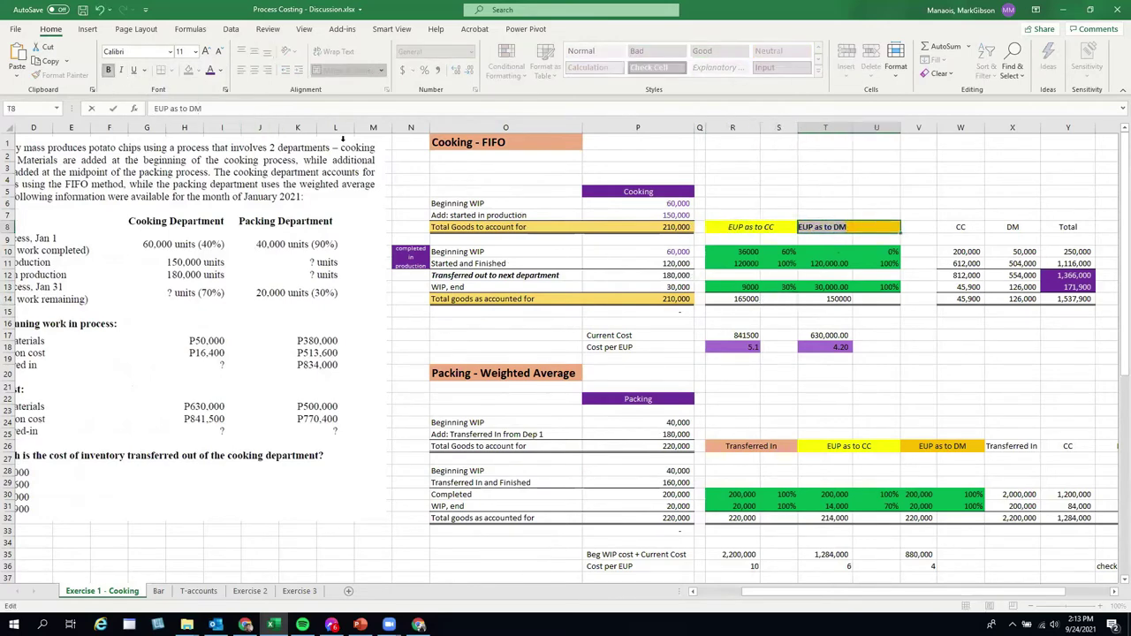
click(958, 395)
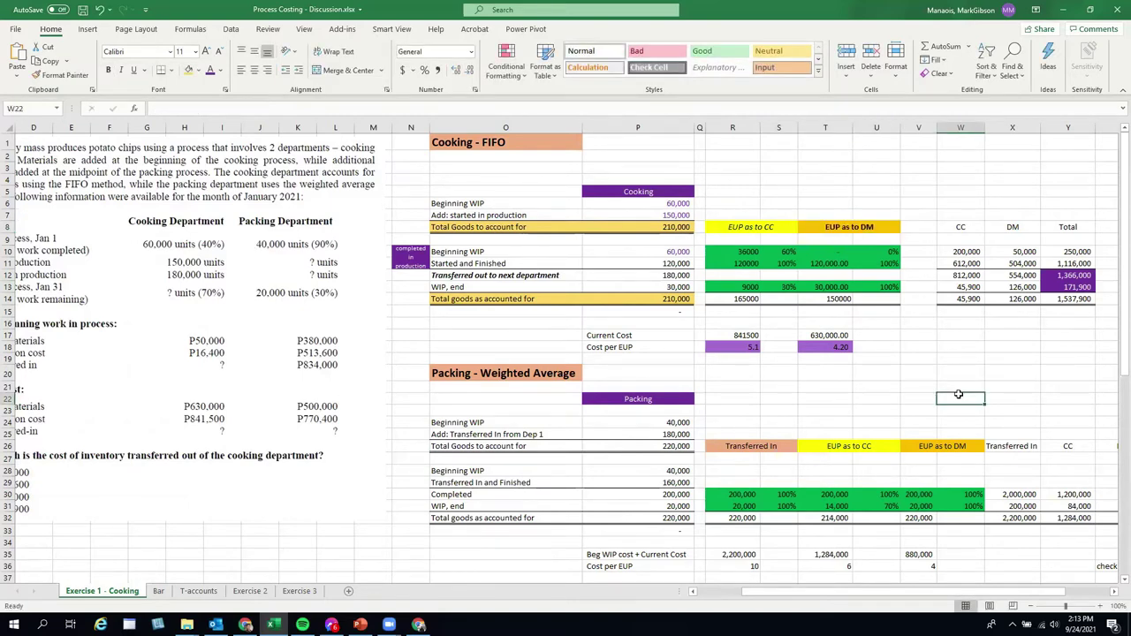
Step: Set the font color of the Beginning WIP conversion cost percentage (S10) to yellow
click(838, 398)
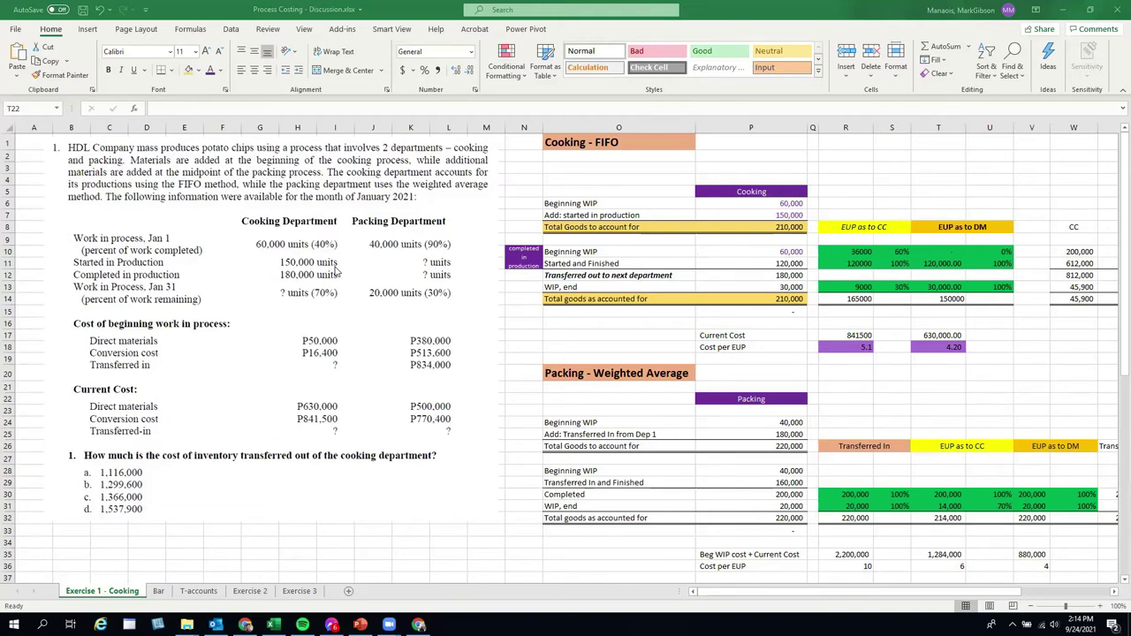
click(897, 252)
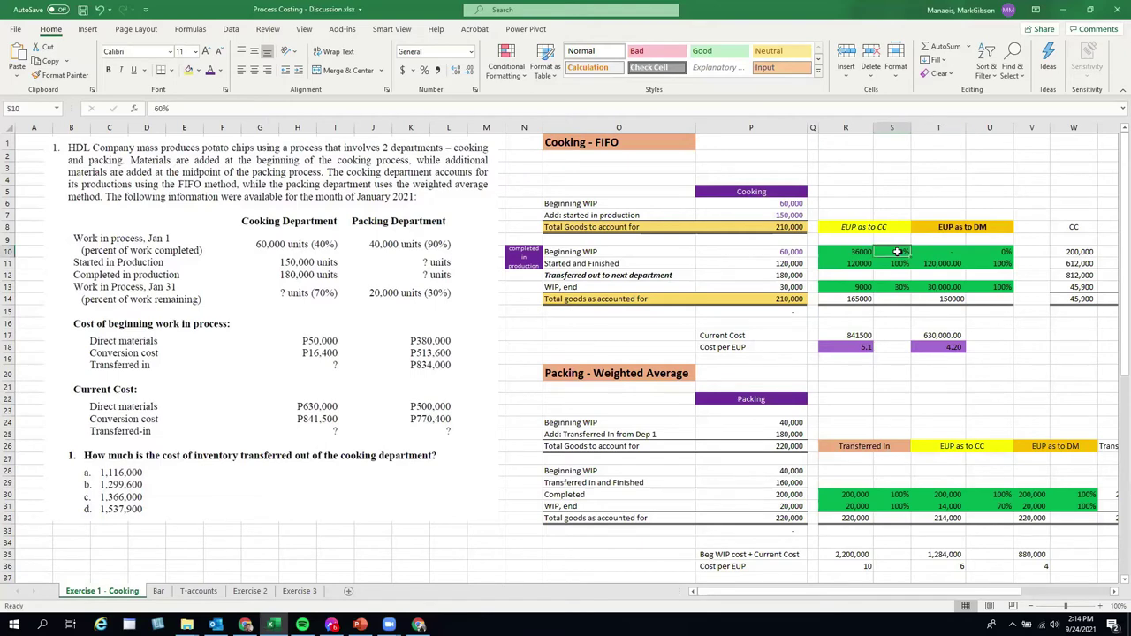
click(198, 69)
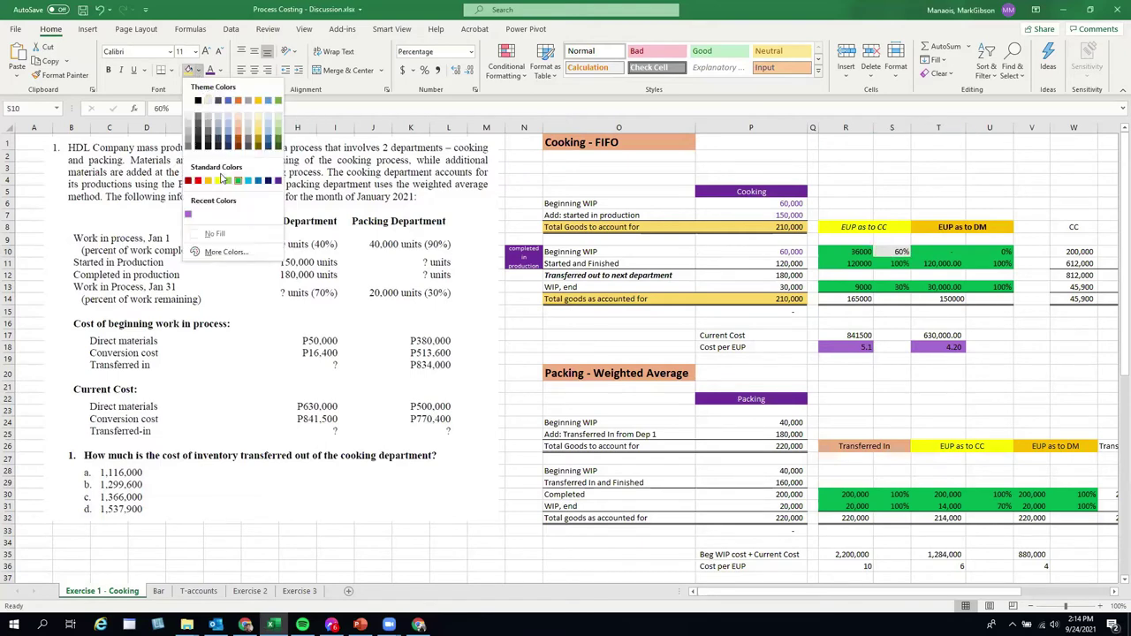
click(219, 70)
click(238, 198)
click(846, 324)
Step: Compute the Beginning WIP equivalent units for conversion cost in R10 as =+P10*S10 and give the cell a yellow font
click(848, 252)
text(=+)
click(751, 251)
text(*)
click(891, 252)
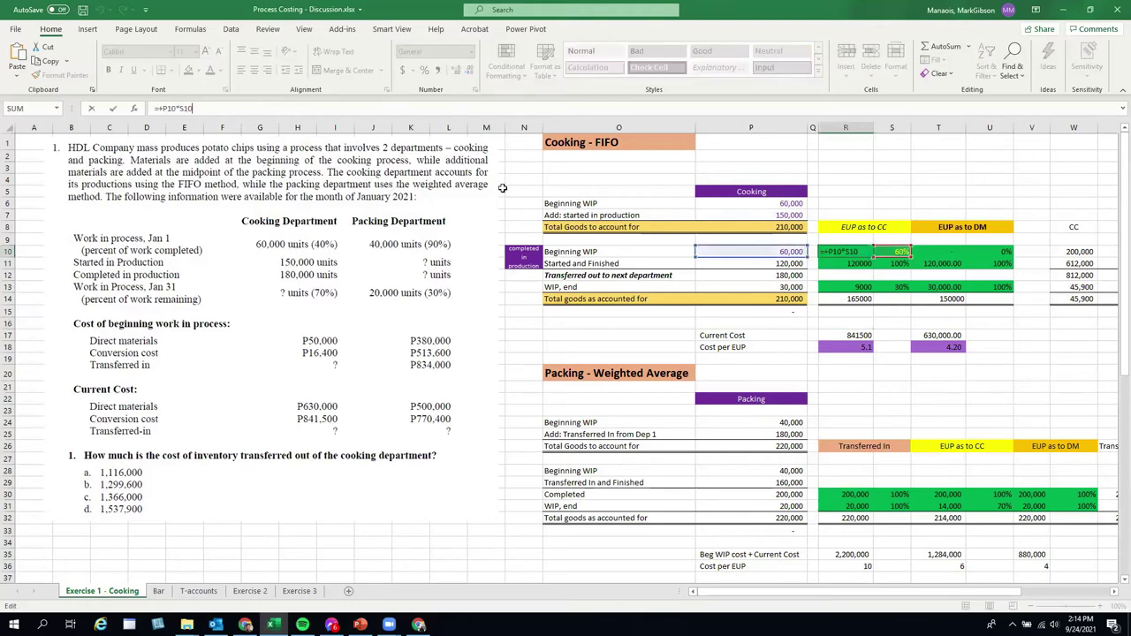
key(Return)
click(795, 254)
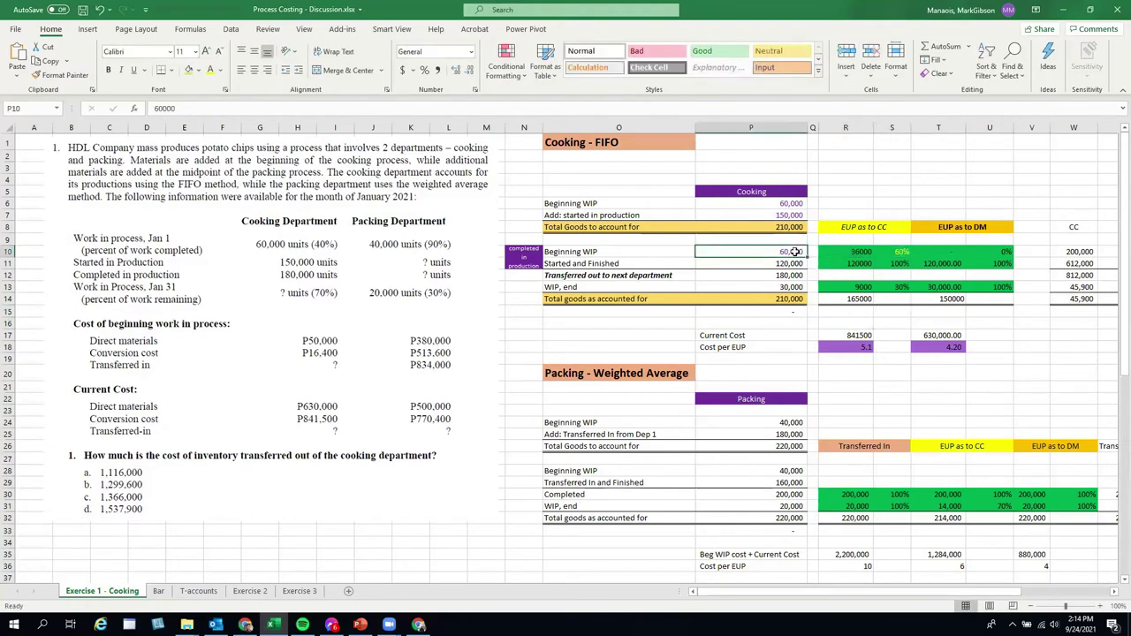
key(Right)
key(Right)
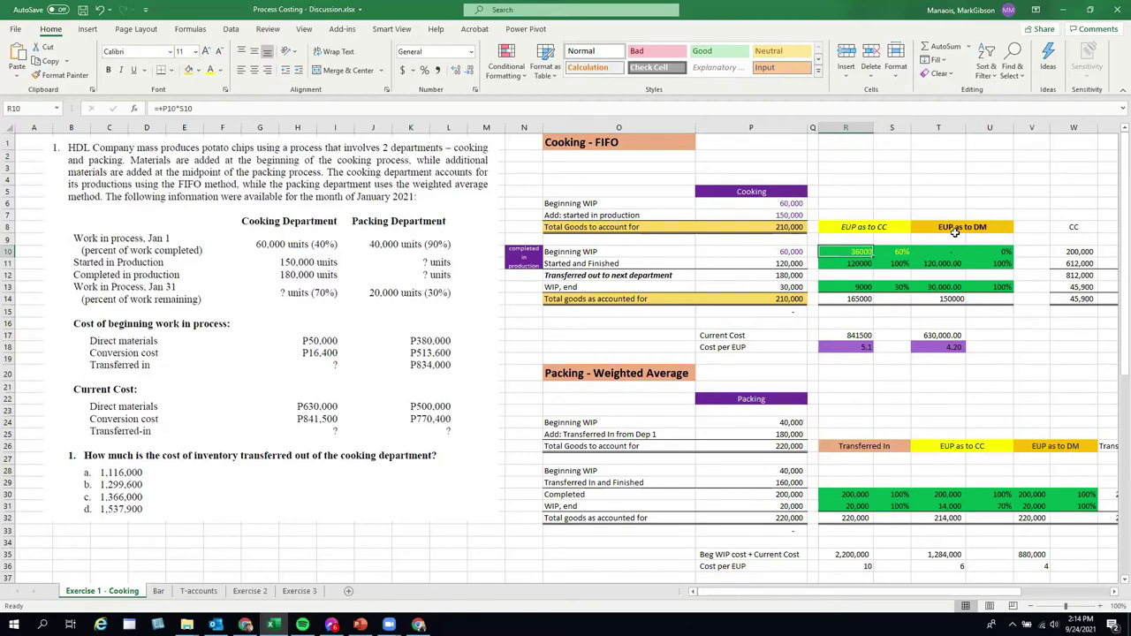
Step: Relate the Beginning WIP units (O10:P10) to their direct materials EUP figures (T10:U10) and color those figures' font yellow
drag(954, 251, 994, 252)
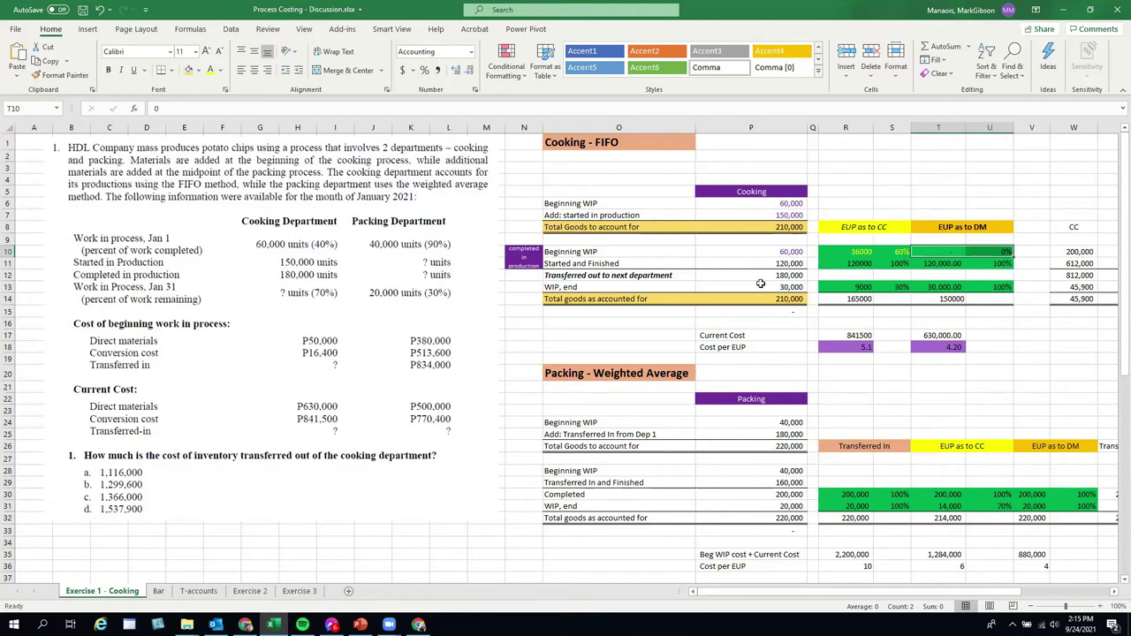
drag(576, 253, 783, 252)
drag(935, 252, 990, 253)
Step: Highlight the Started and Finished label text (O11) for review and leave the cell
click(1113, 594)
click(1114, 595)
click(1113, 595)
click(1113, 595)
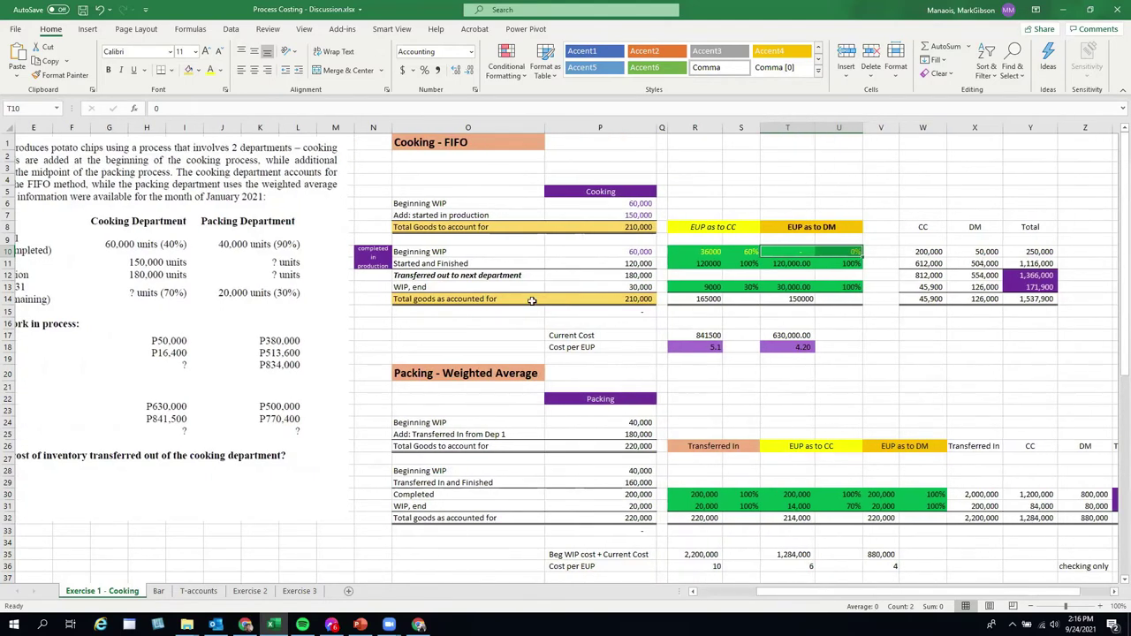
click(436, 263)
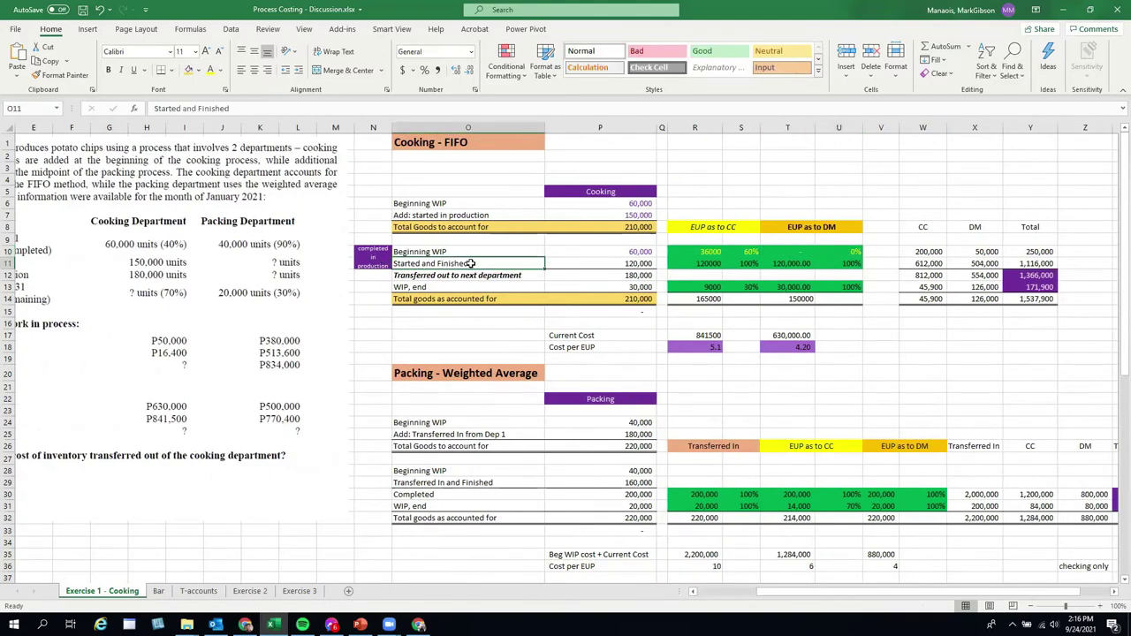
drag(234, 108, 152, 100)
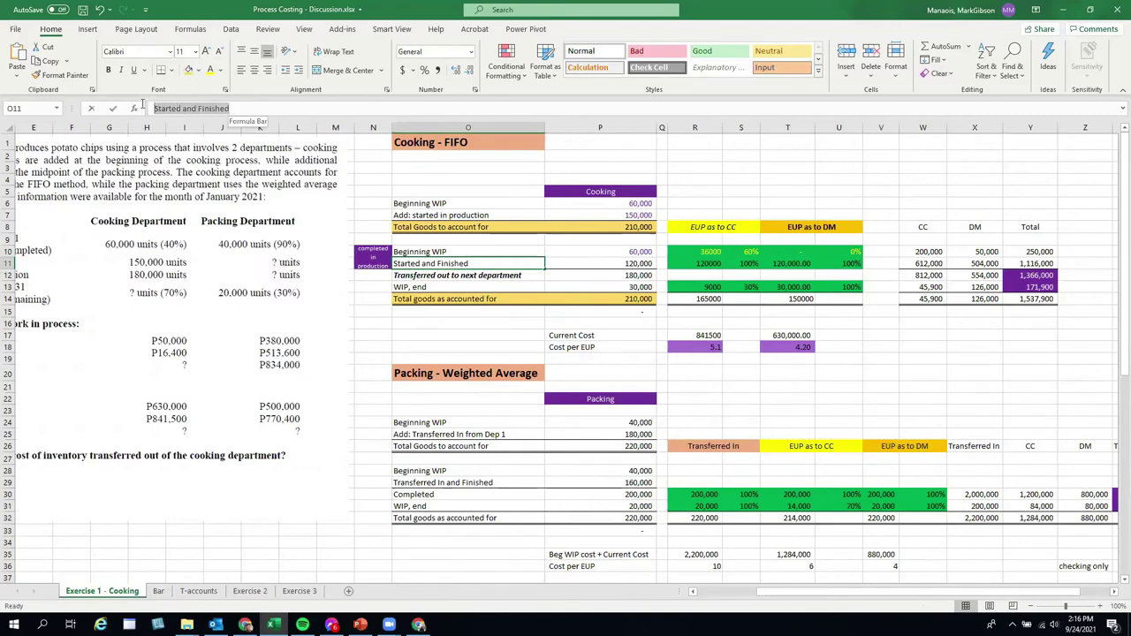
click(146, 108)
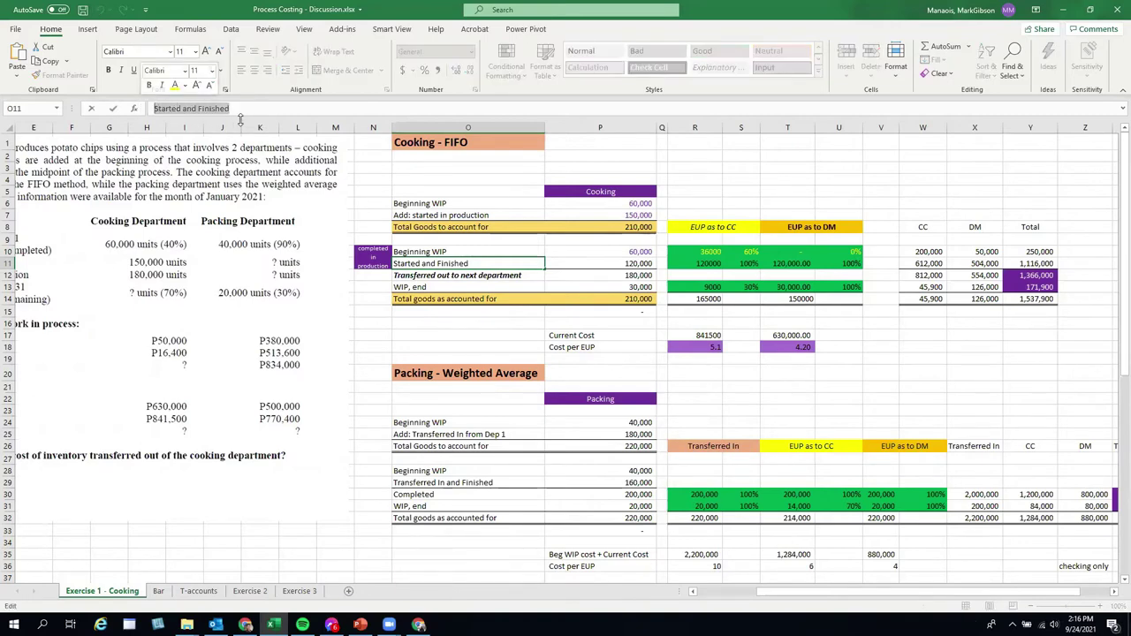
click(627, 338)
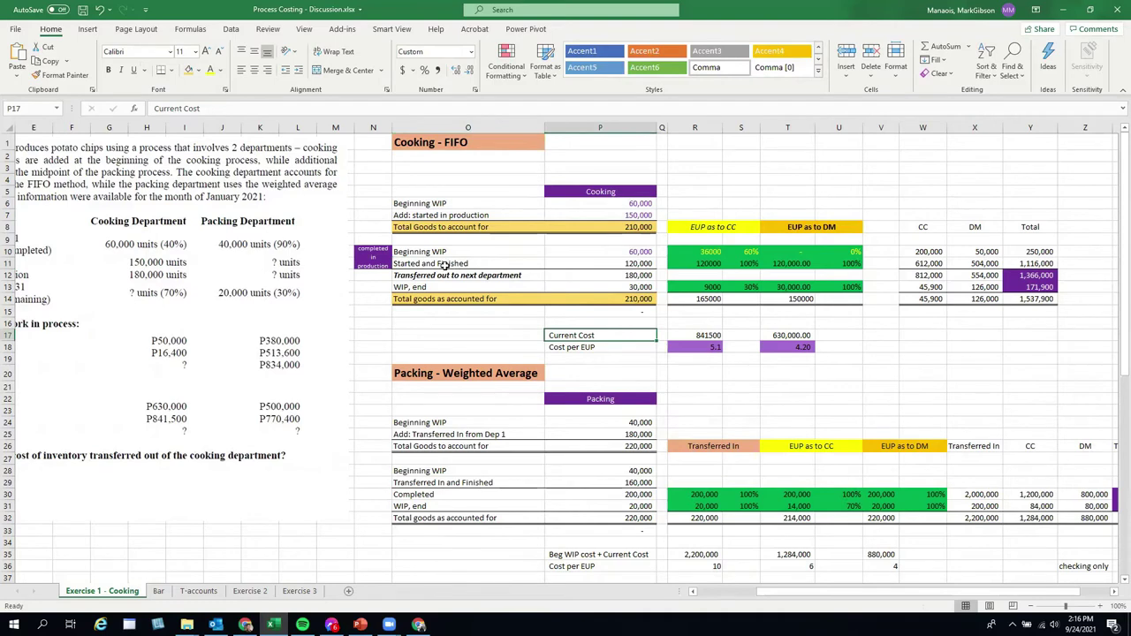
Step: Color the Started and Finished percentages (S11, U11) and conversion cost equivalent units (R11) with a yellow font
click(746, 265)
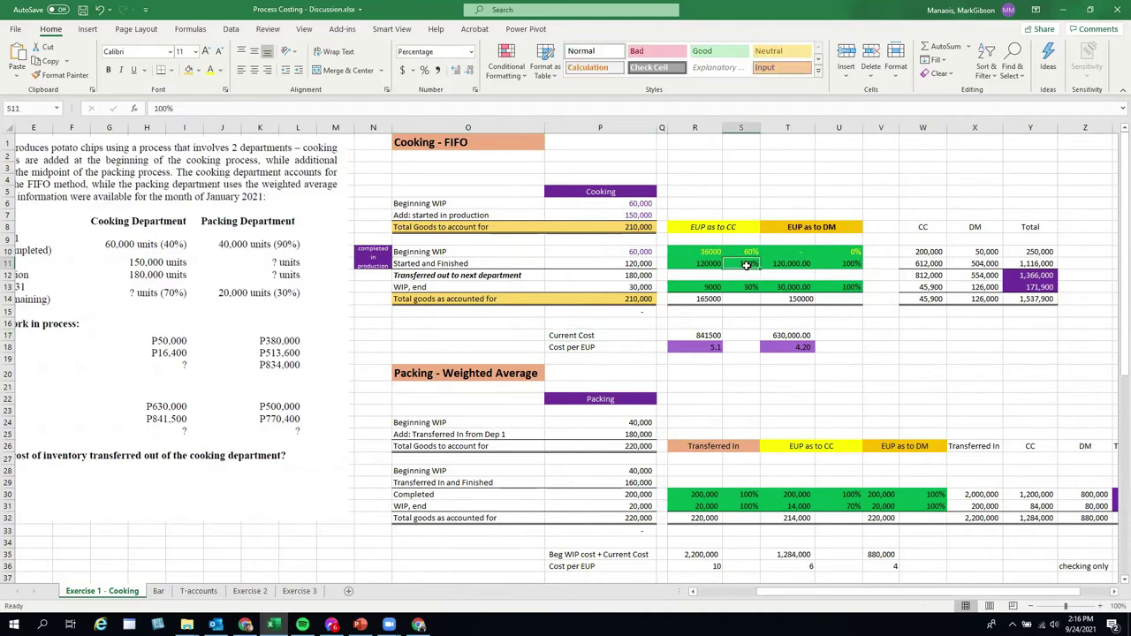
ctrl+click(850, 265)
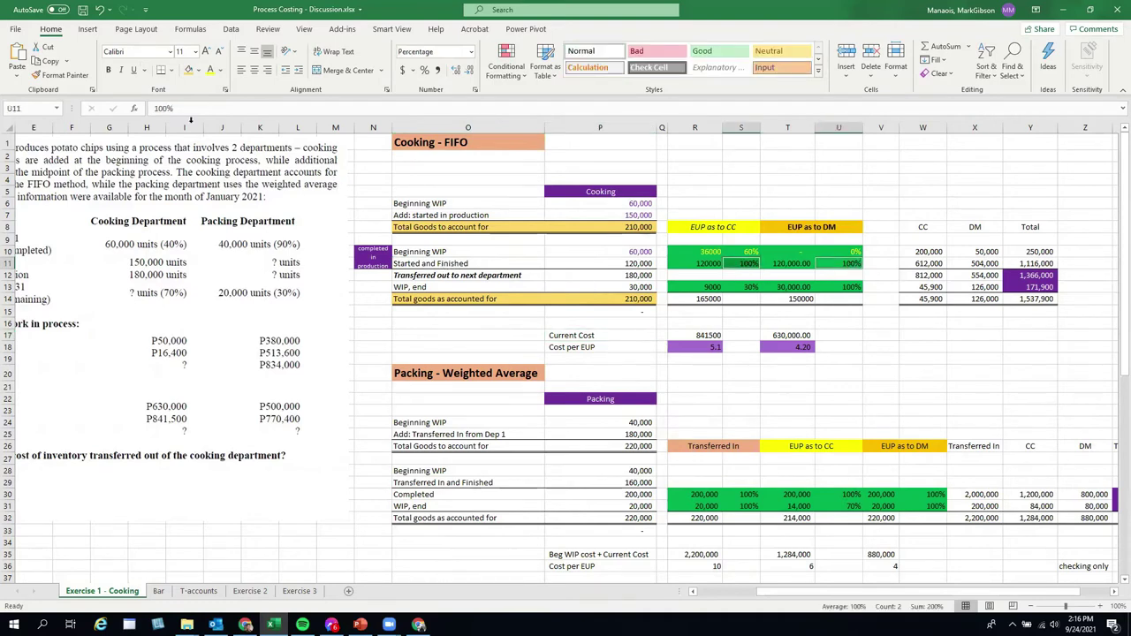
click(708, 265)
click(211, 71)
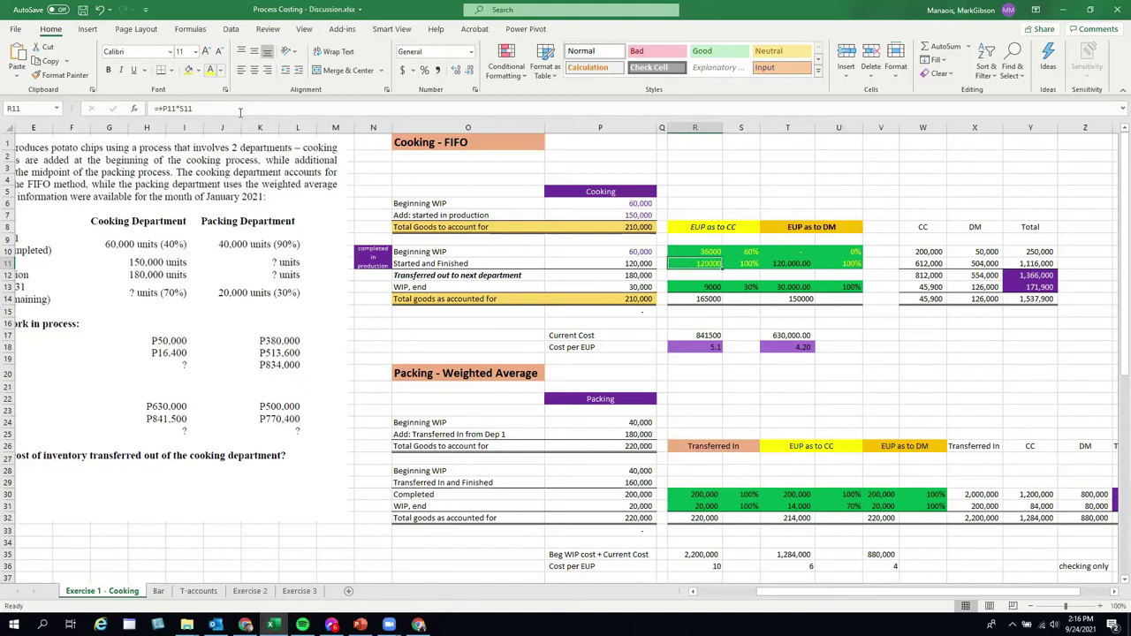
Step: Show the Started and Finished direct materials equivalent units in T11 without decimals and make the font yellow
click(800, 263)
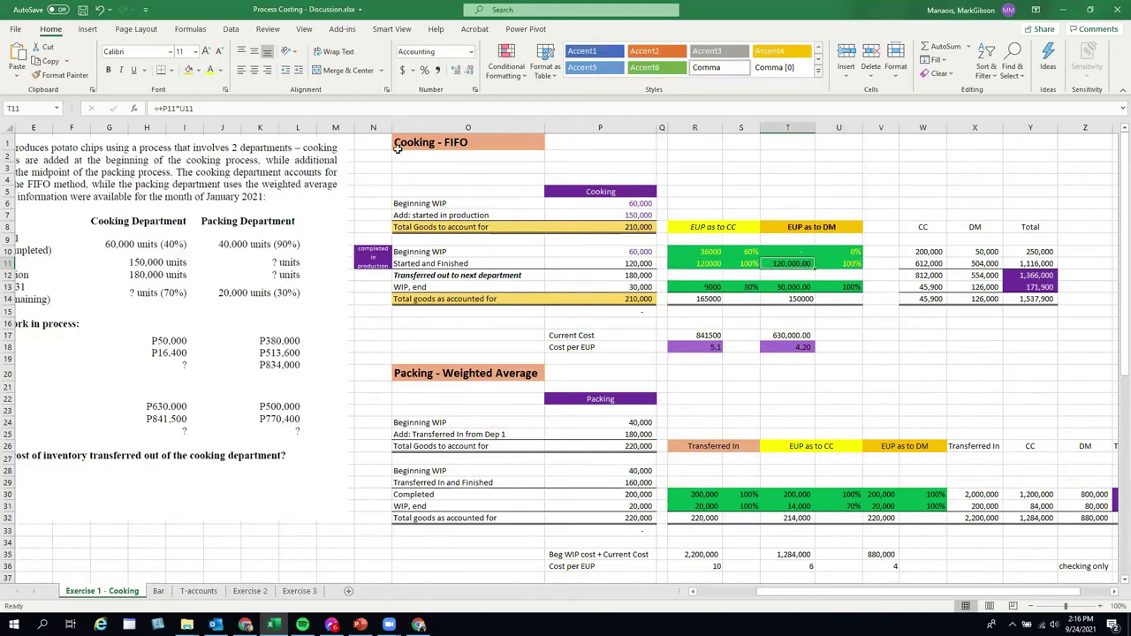
click(469, 70)
click(468, 71)
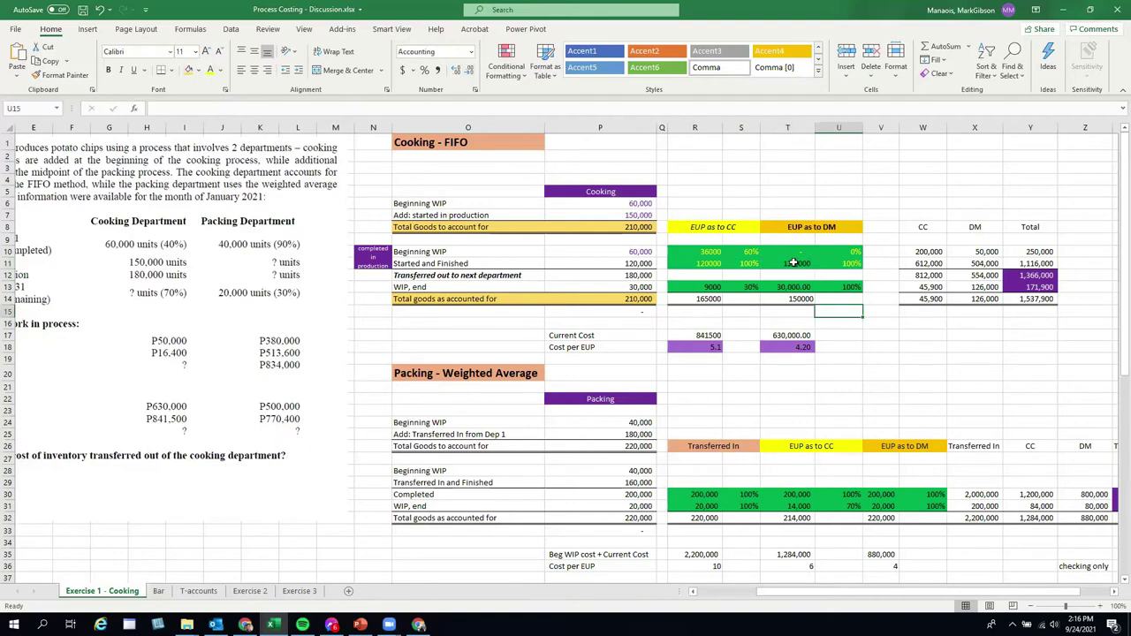
click(212, 76)
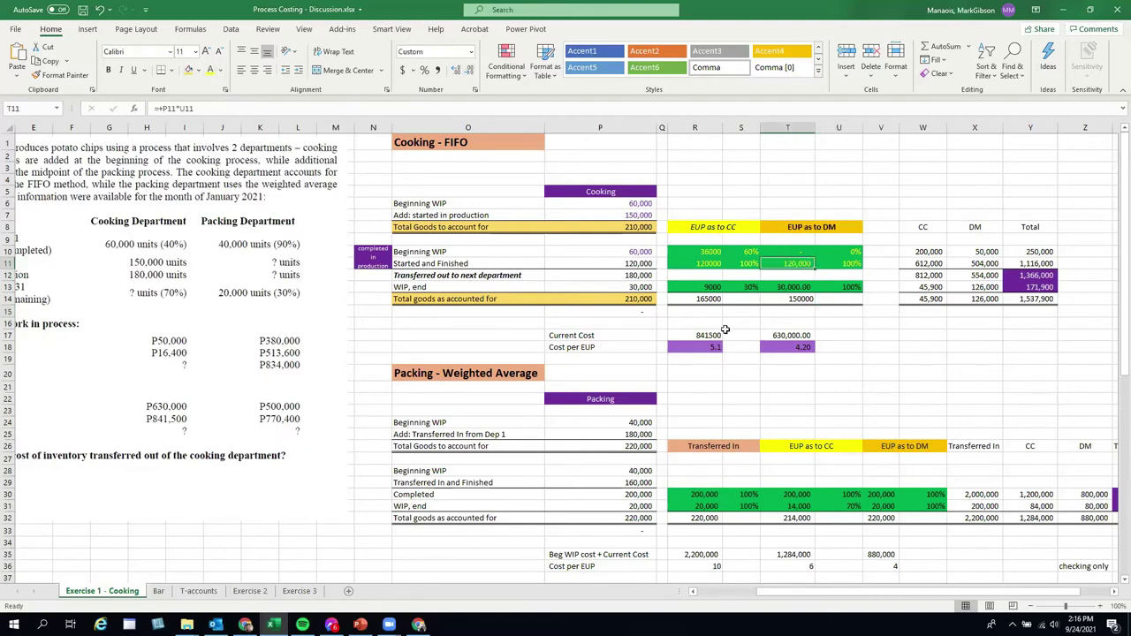
Step: Review the Started and Finished label (O11) against its conversion cost and direct materials percentages in S11 and U11
double_click(483, 264)
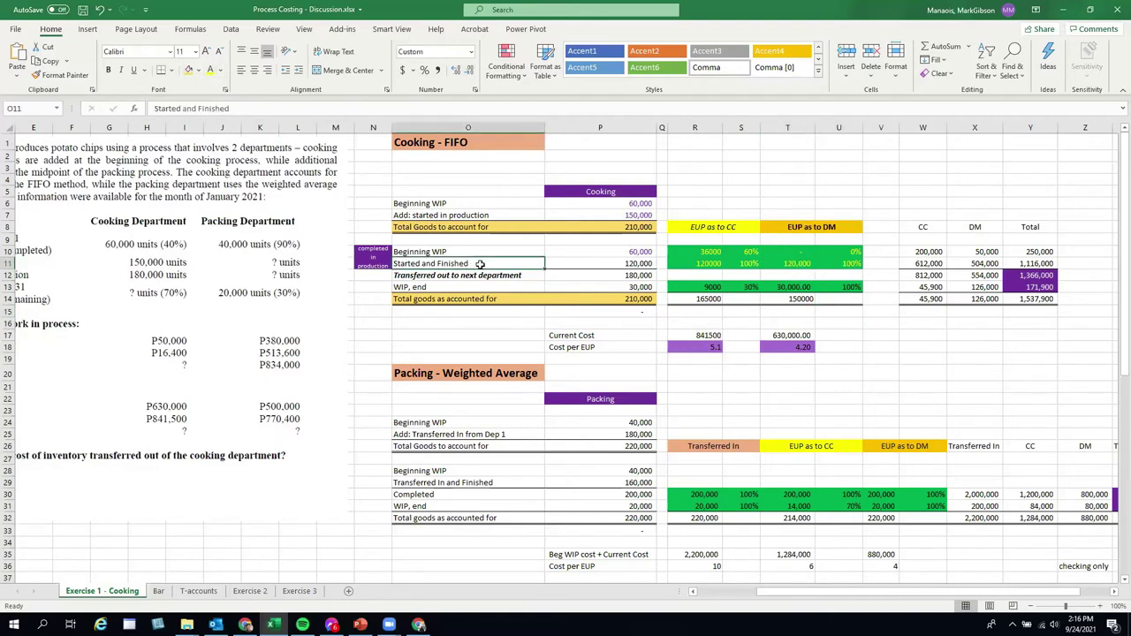
drag(484, 265, 361, 251)
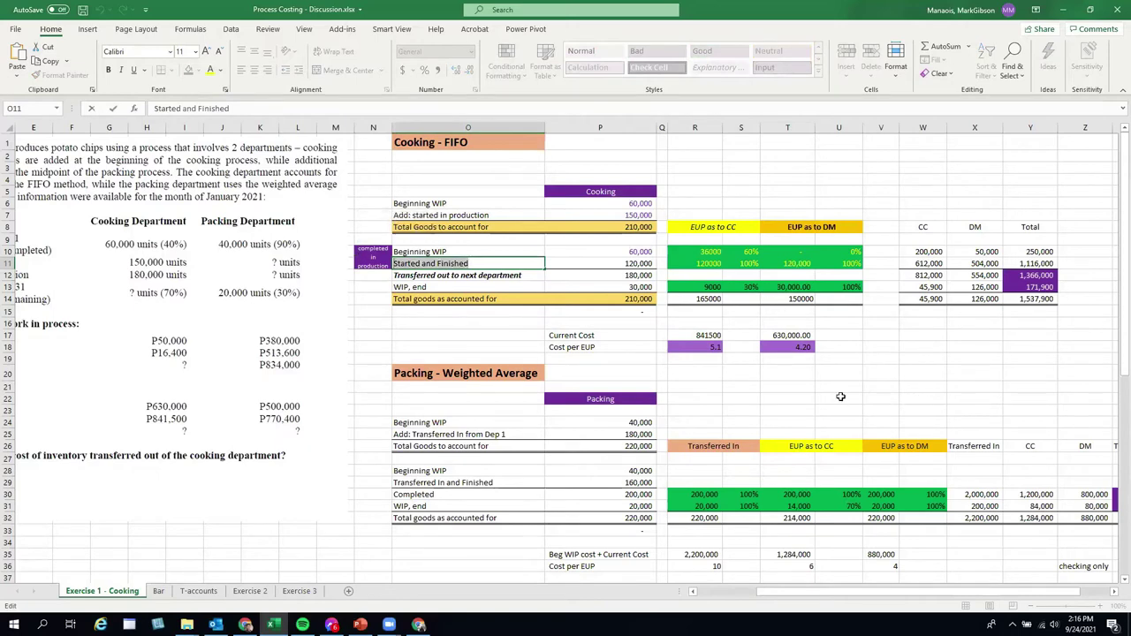
click(517, 321)
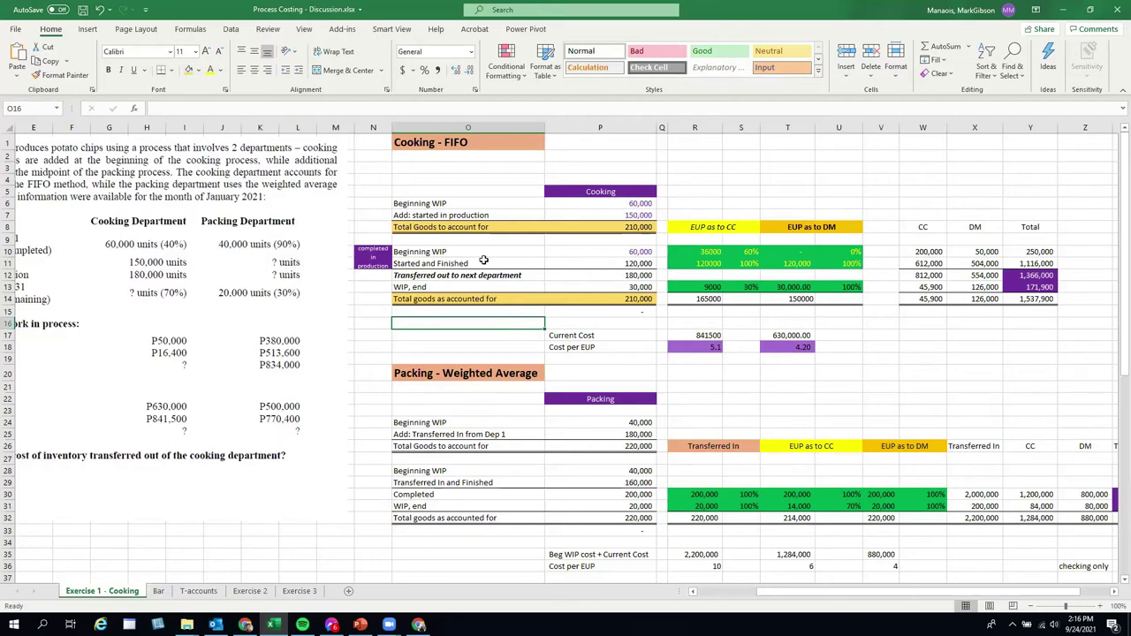
click(750, 263)
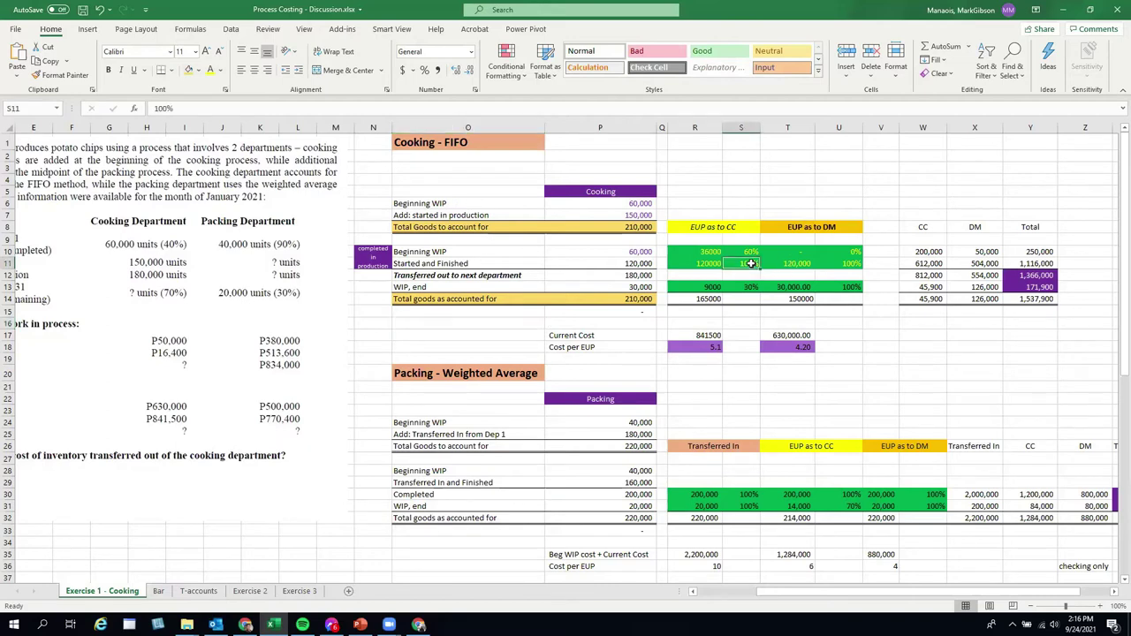
click(845, 262)
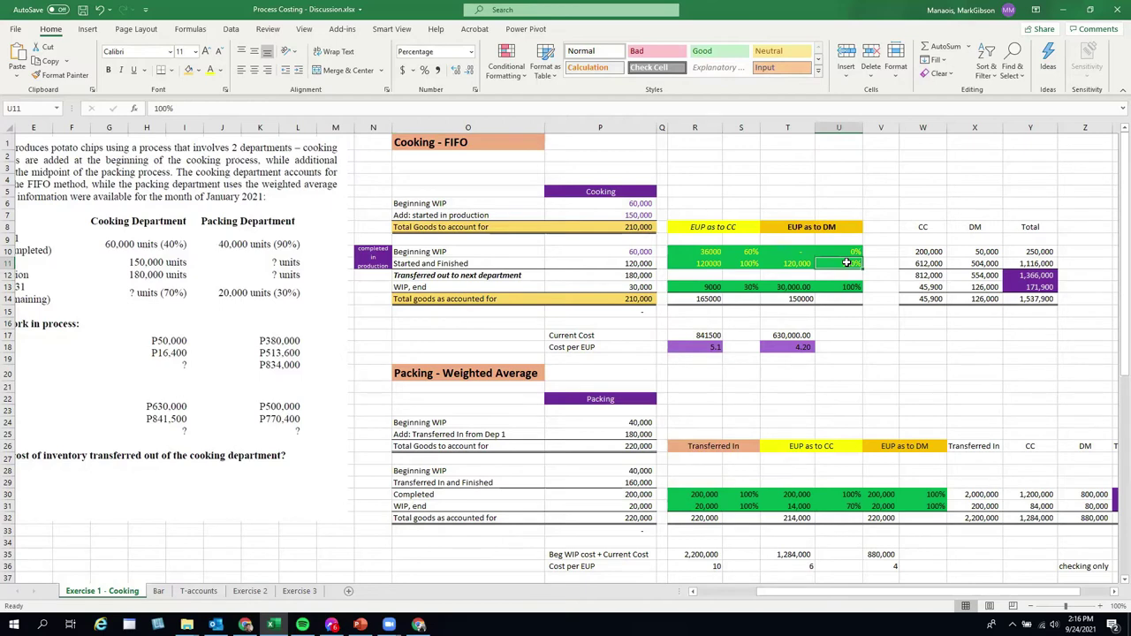
Step: For WIP, end, show the direct materials equivalent units in T13 without decimals and color T13 and U13 with a yellow font
drag(437, 288, 615, 293)
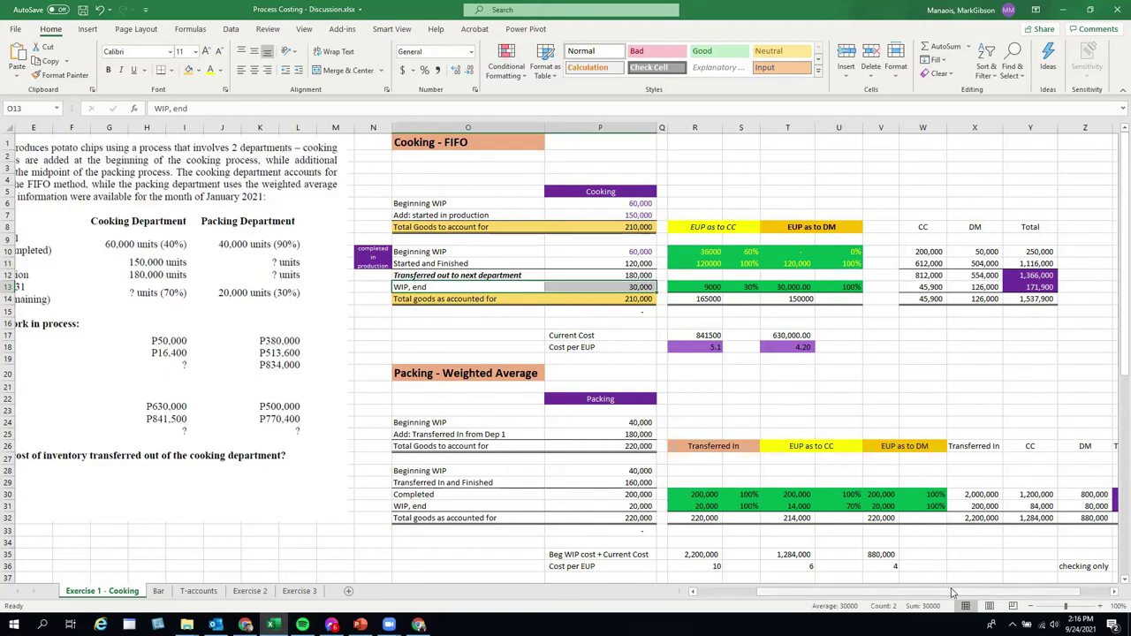
click(778, 290)
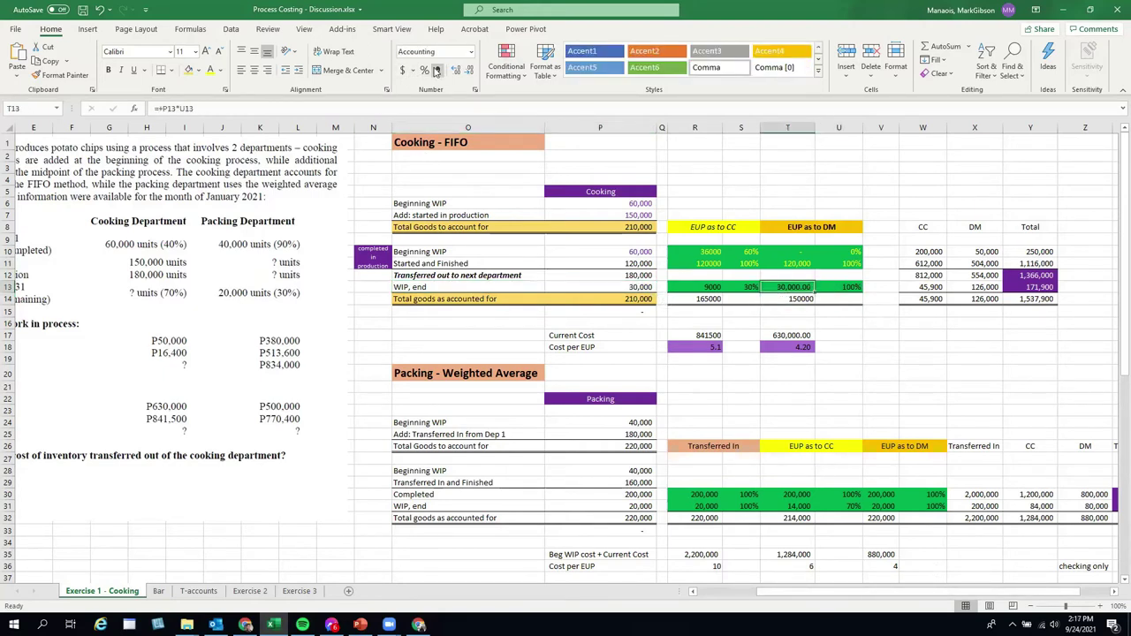
click(469, 70)
click(469, 70)
click(839, 288)
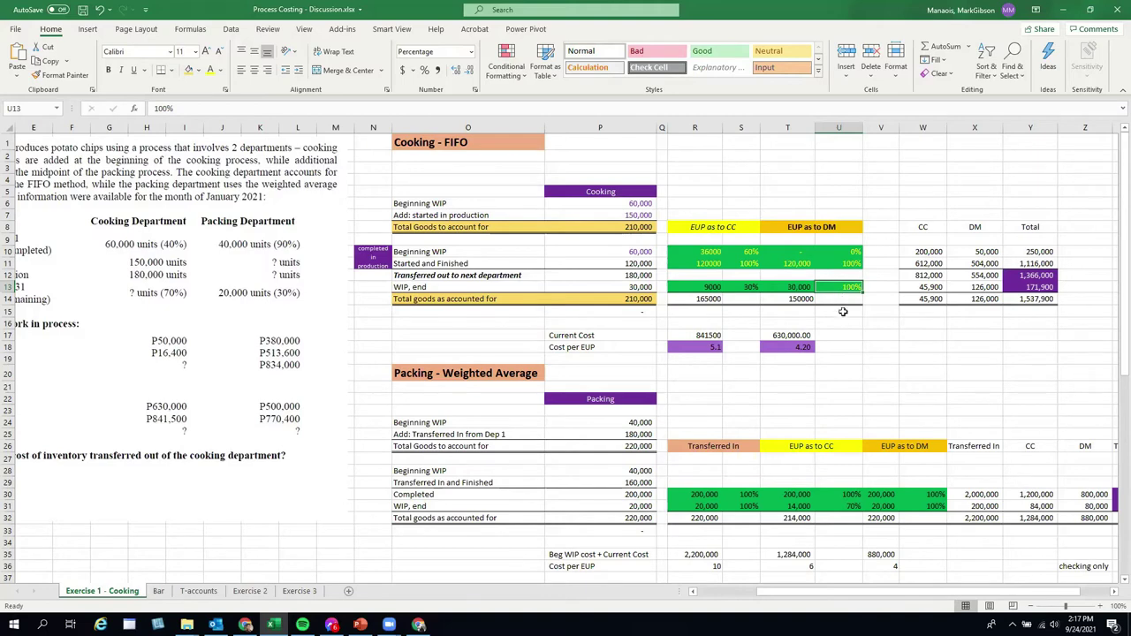
click(801, 288)
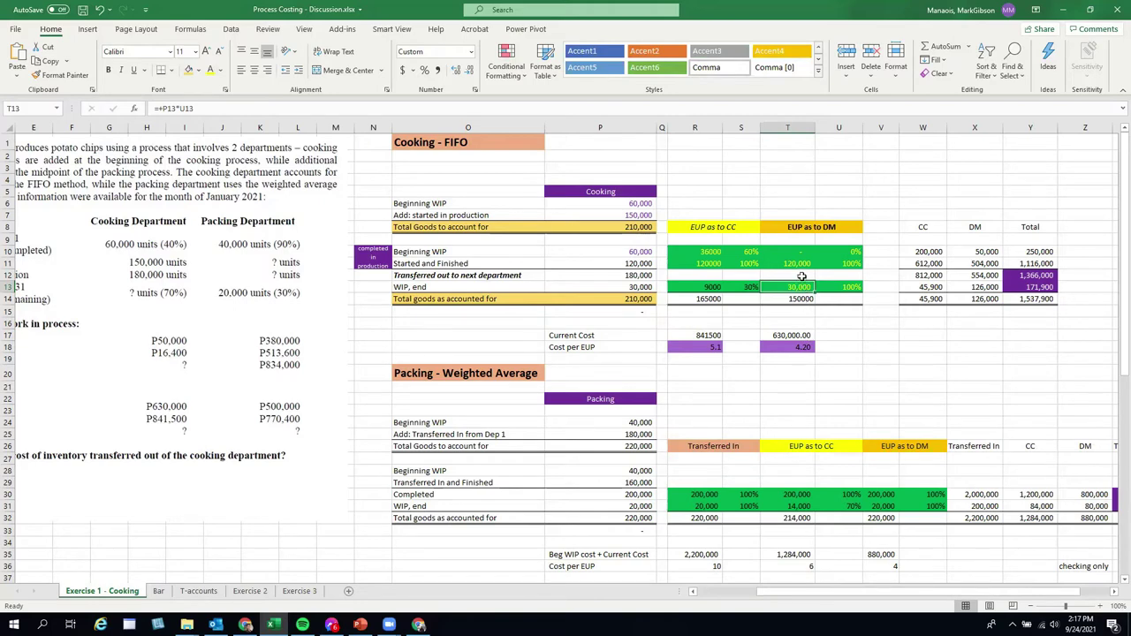
Step: Relate the ending WIP units (P13) to their direct materials percentage (U13) and equivalent units (T13)
click(647, 285)
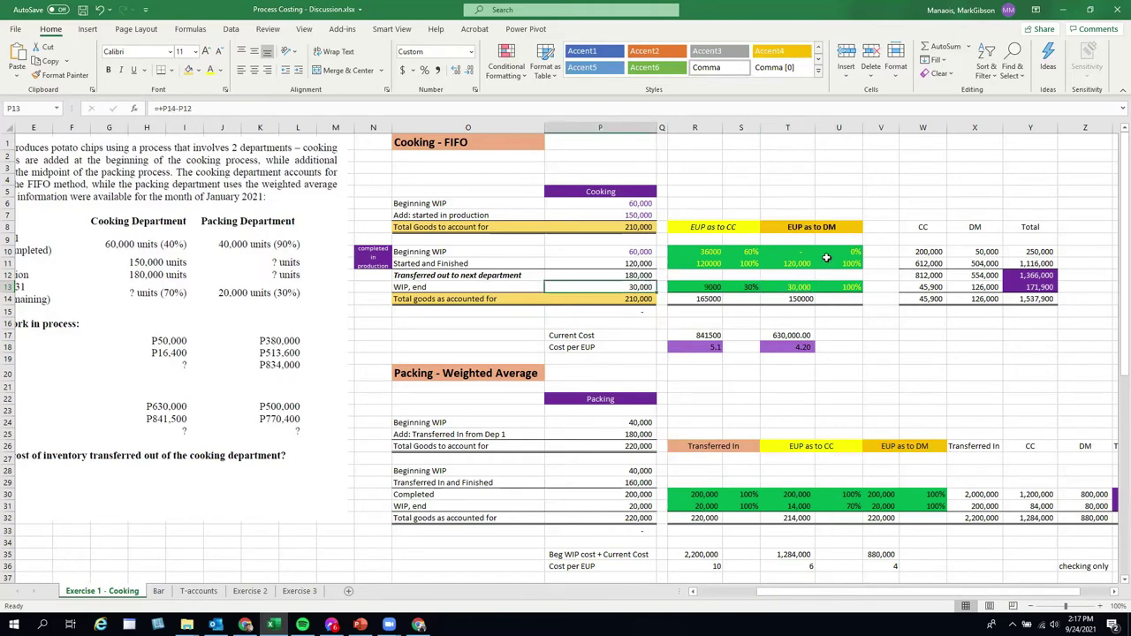
click(848, 287)
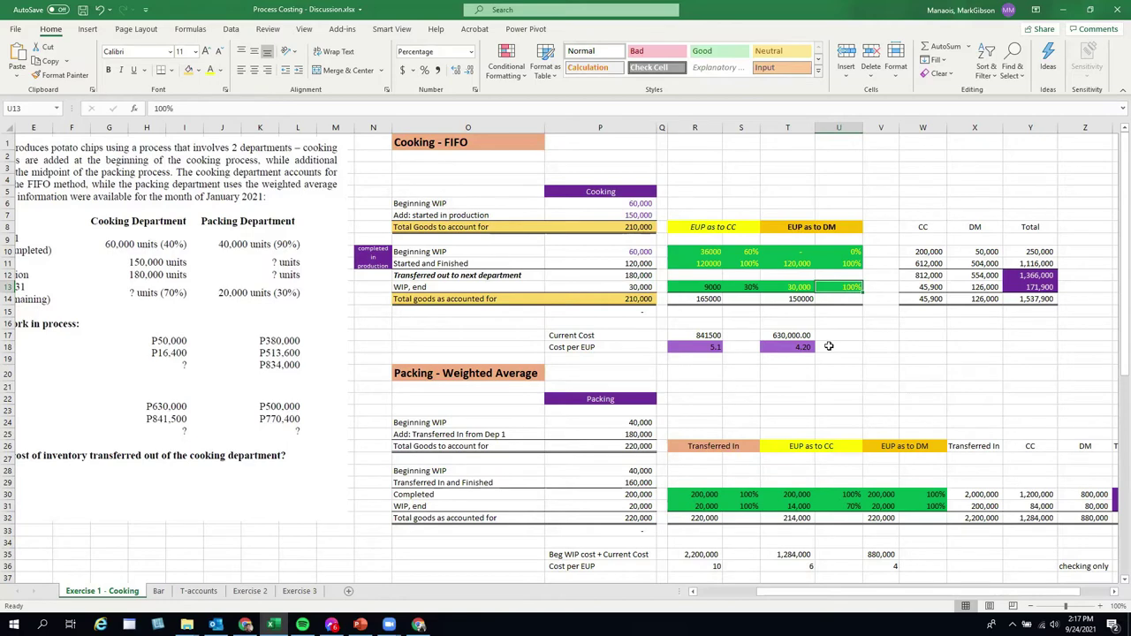
click(797, 288)
Step: Color the ending WIP conversion cost percentage (S13) and equivalent units (R13) with a yellow font
drag(938, 596, 878, 597)
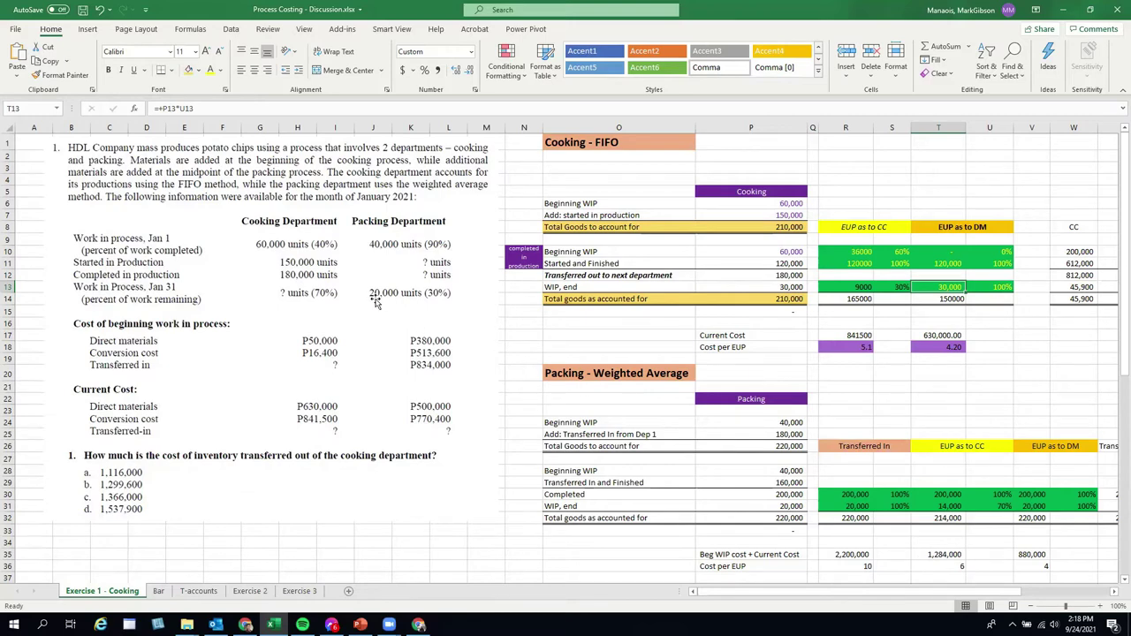
click(901, 292)
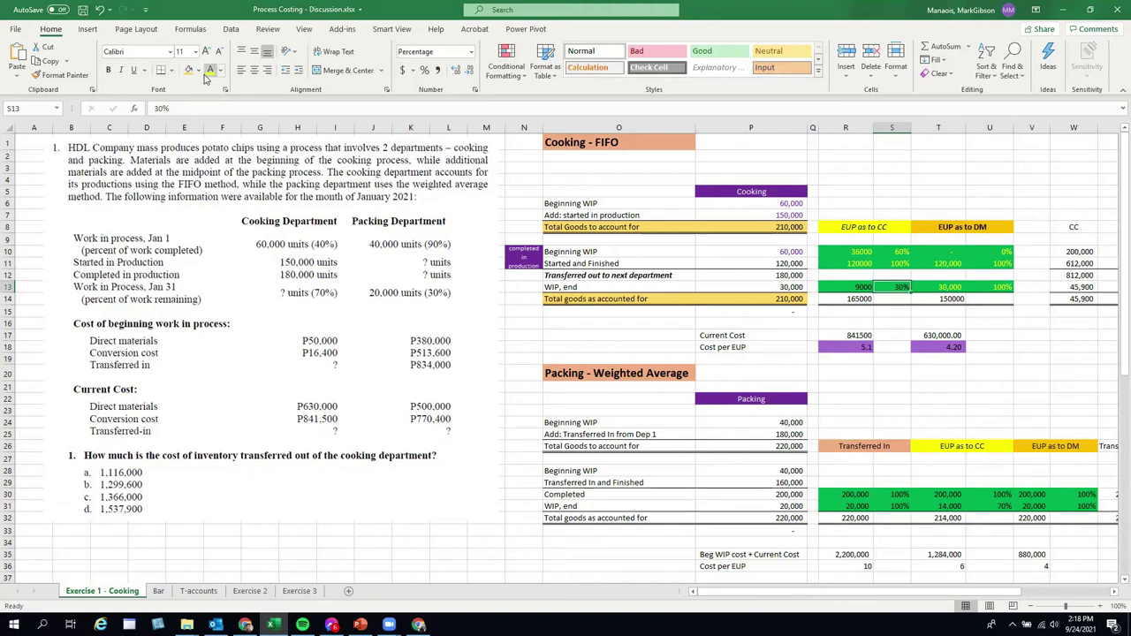
click(795, 288)
click(900, 287)
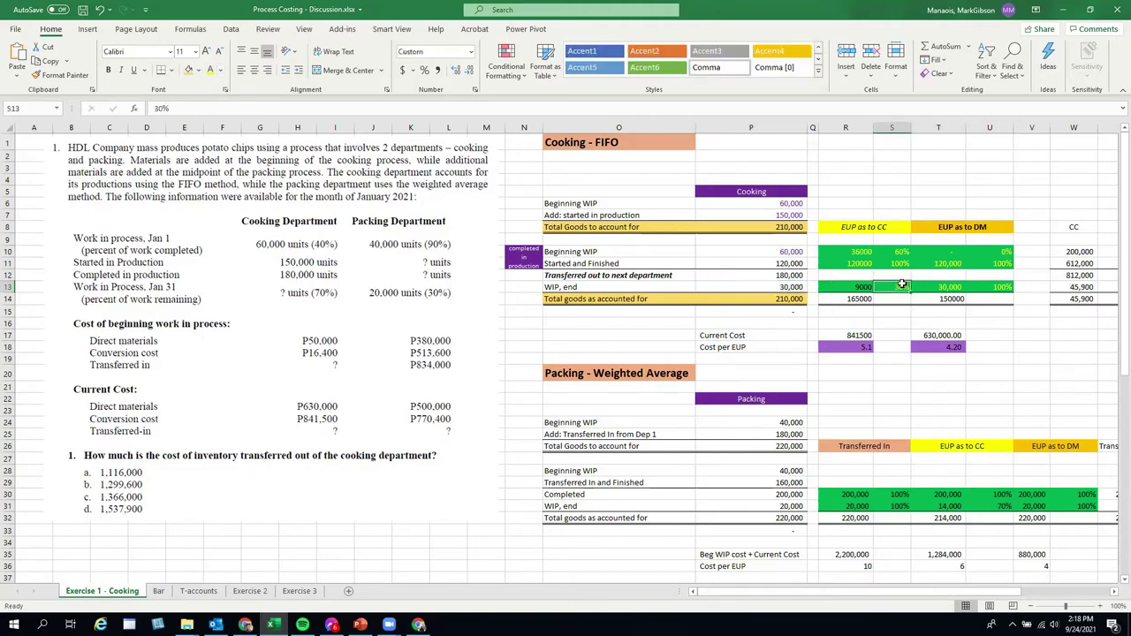
click(860, 288)
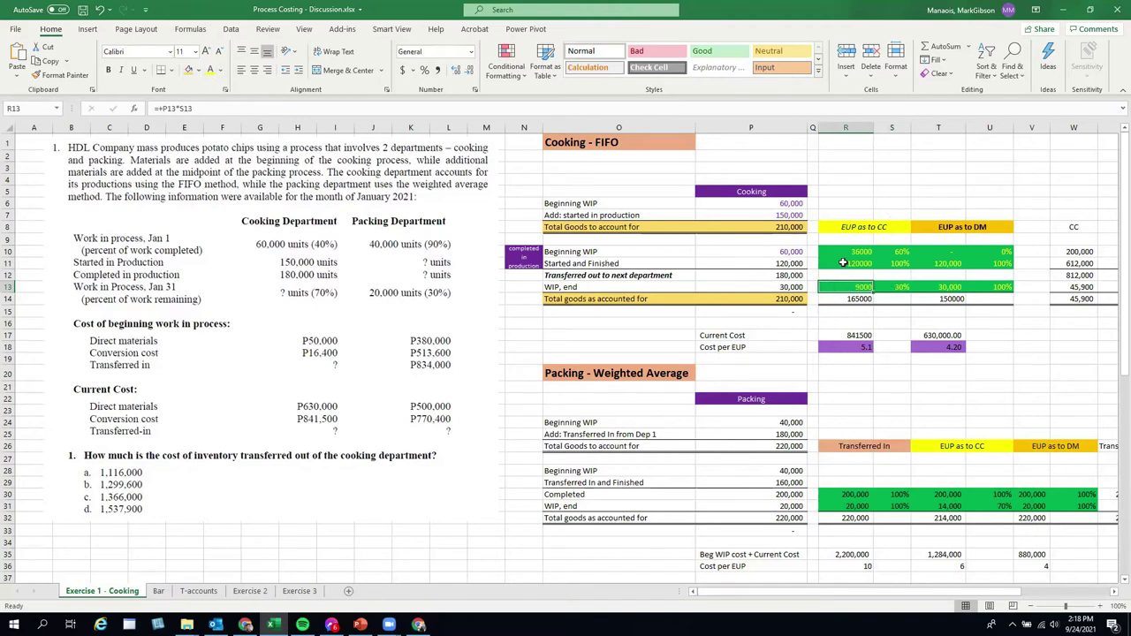
Step: Inspect the formulas that total the conversion cost and direct materials equivalent units in R14 and T14
click(844, 299)
click(248, 108)
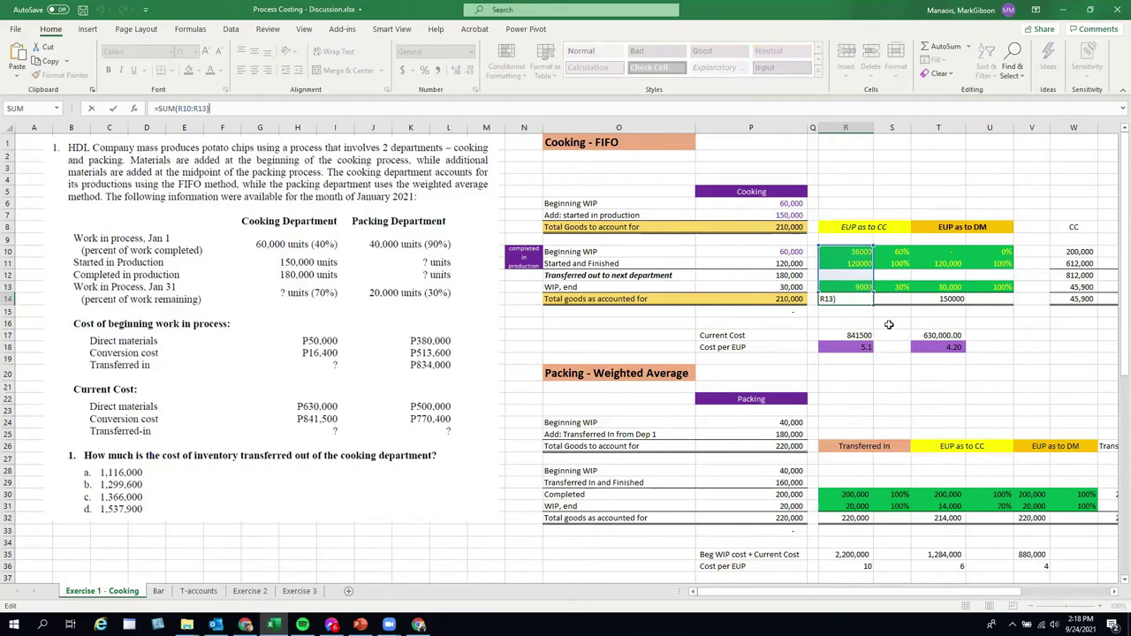
click(889, 325)
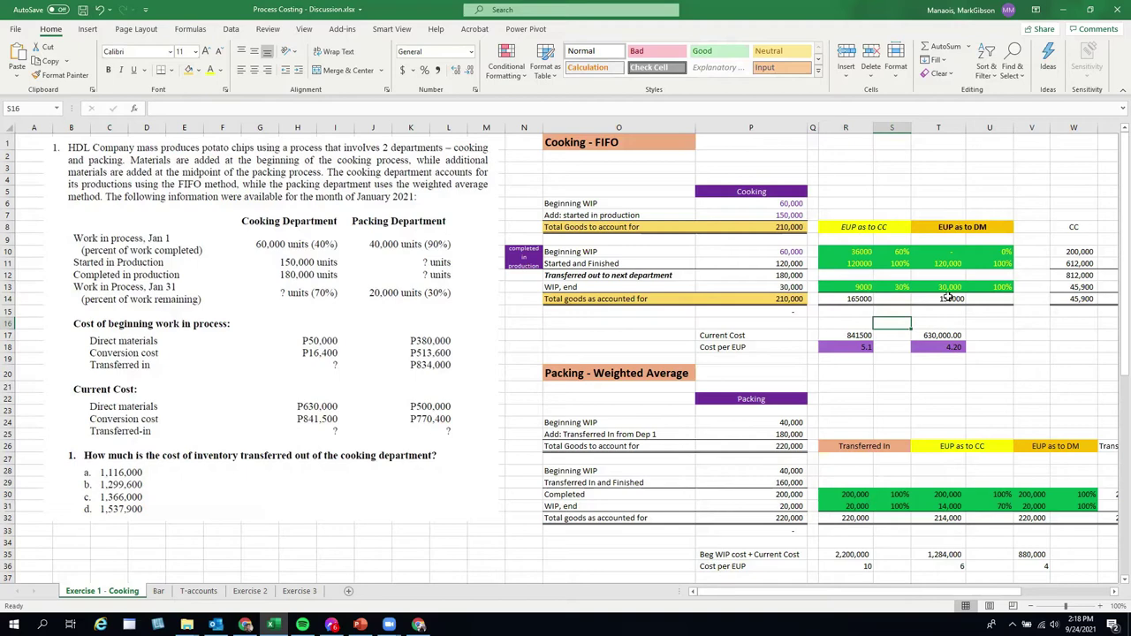
click(947, 300)
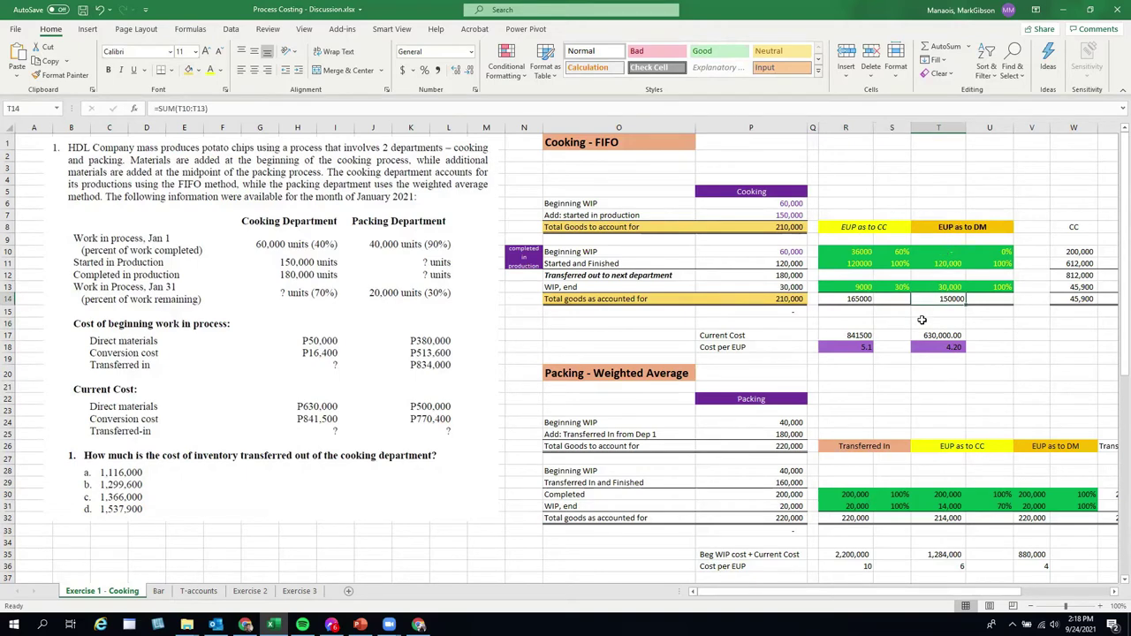
Step: Set the font color of the conversion cost Current Cost amount (R17) to purple
click(866, 337)
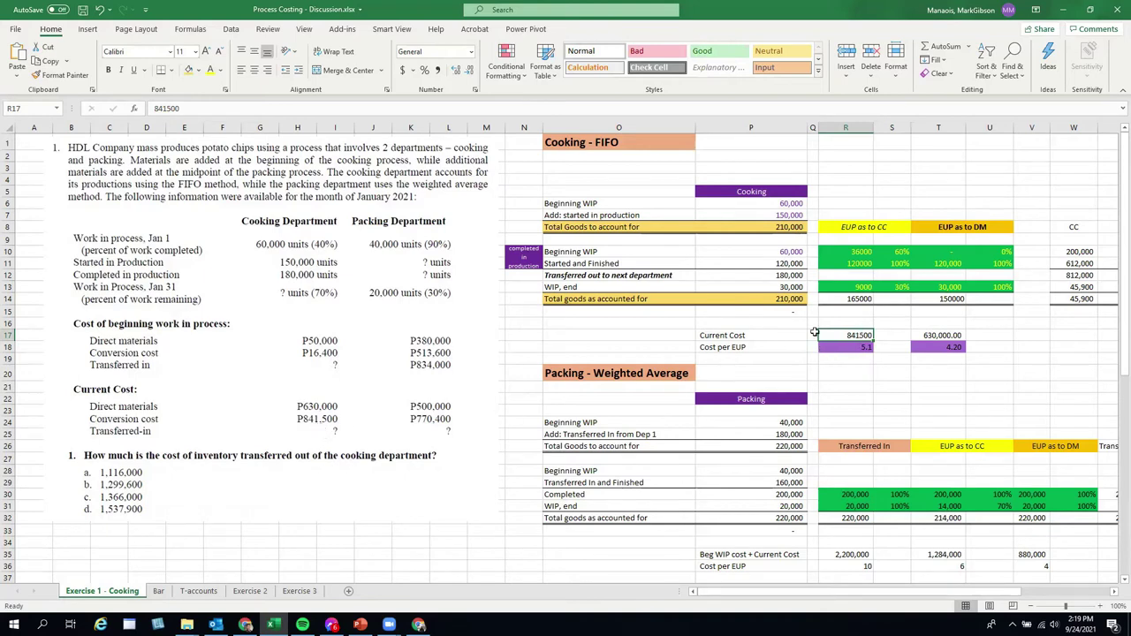
click(220, 71)
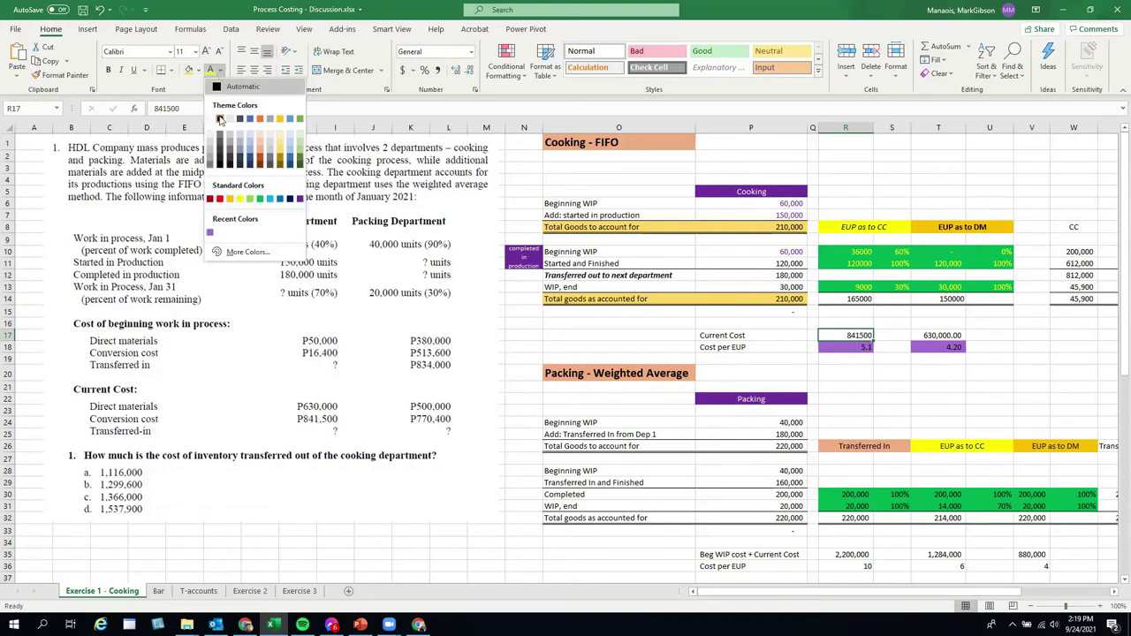
click(300, 201)
click(864, 376)
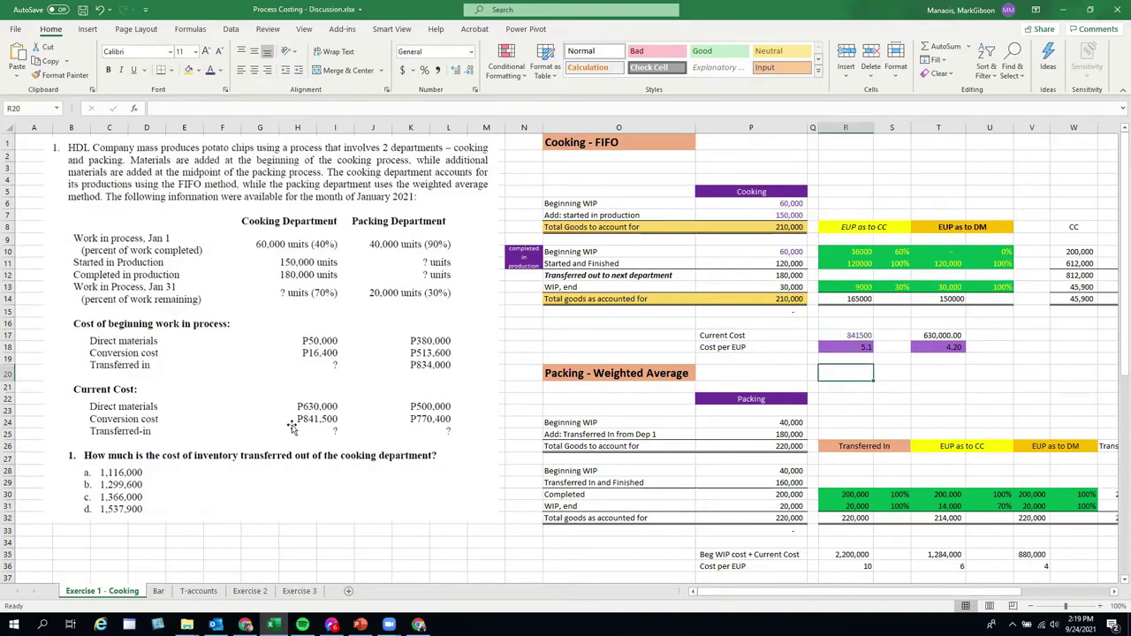
Step: Show the direct materials Current Cost in T17 without decimals and set its font color to purple
click(933, 334)
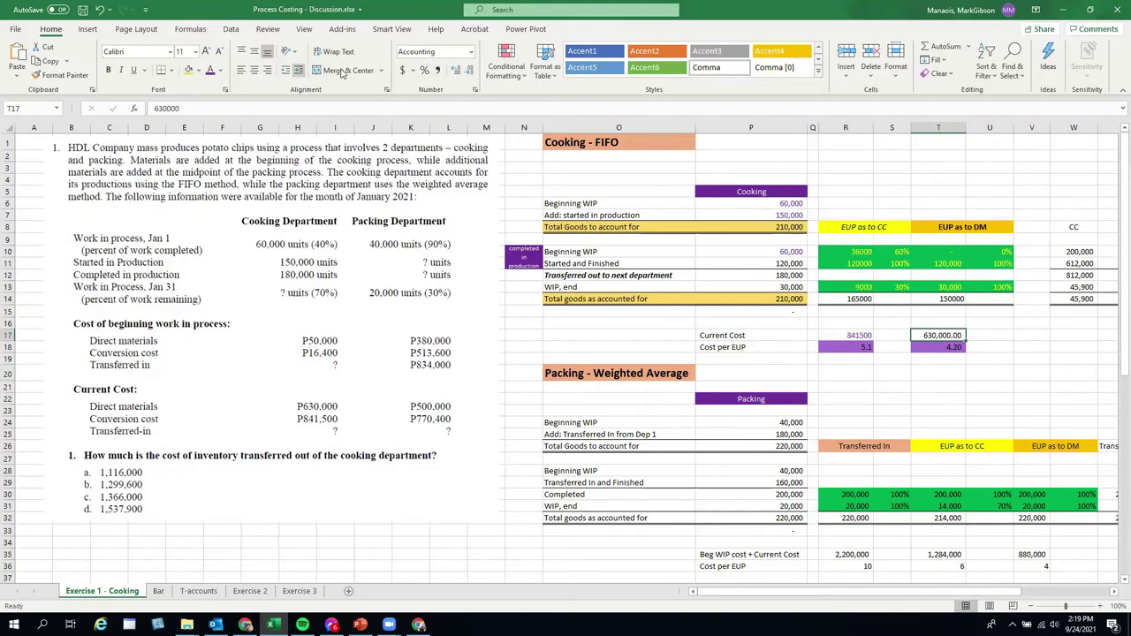
click(469, 70)
click(469, 70)
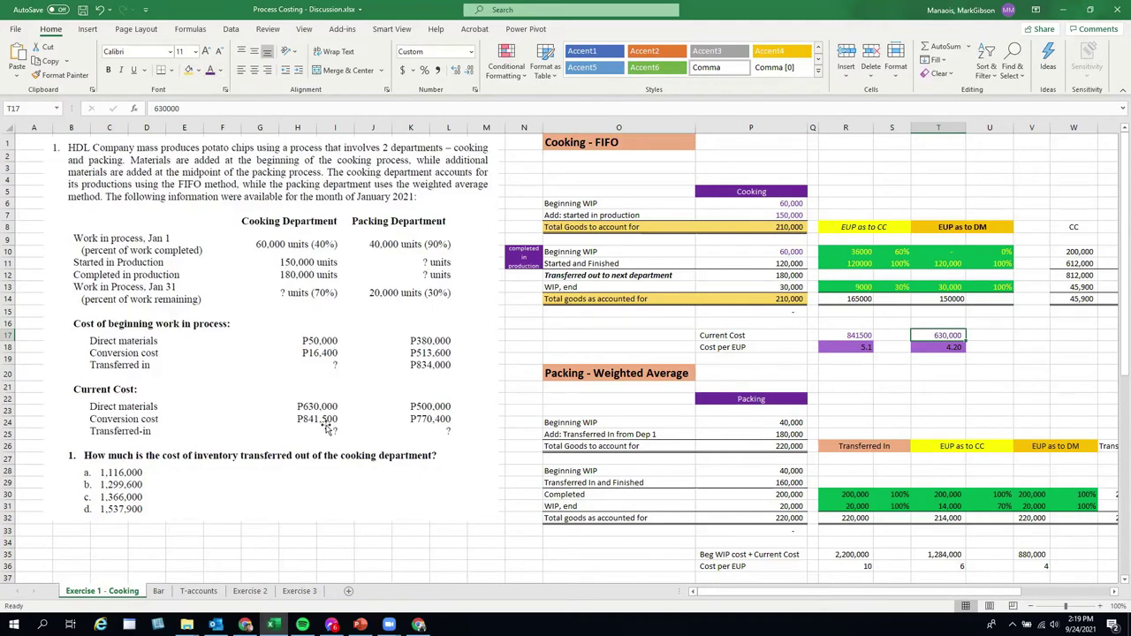
Step: Format the conversion cost figures in R10:R17 with thousands separators and no decimals
click(846, 335)
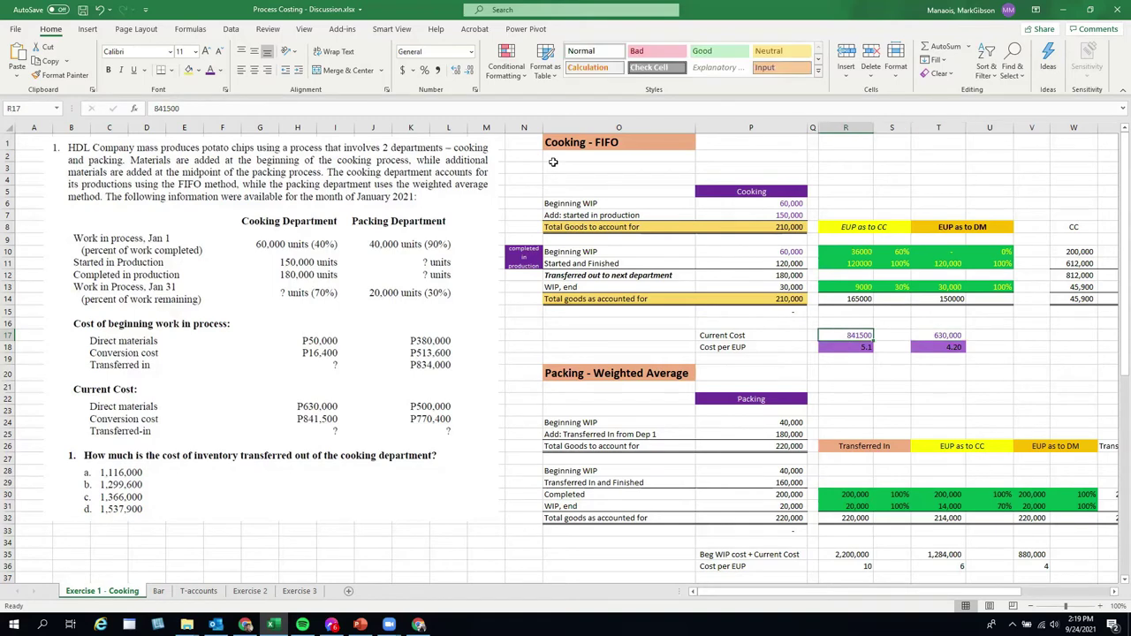
click(435, 70)
drag(854, 256, 852, 353)
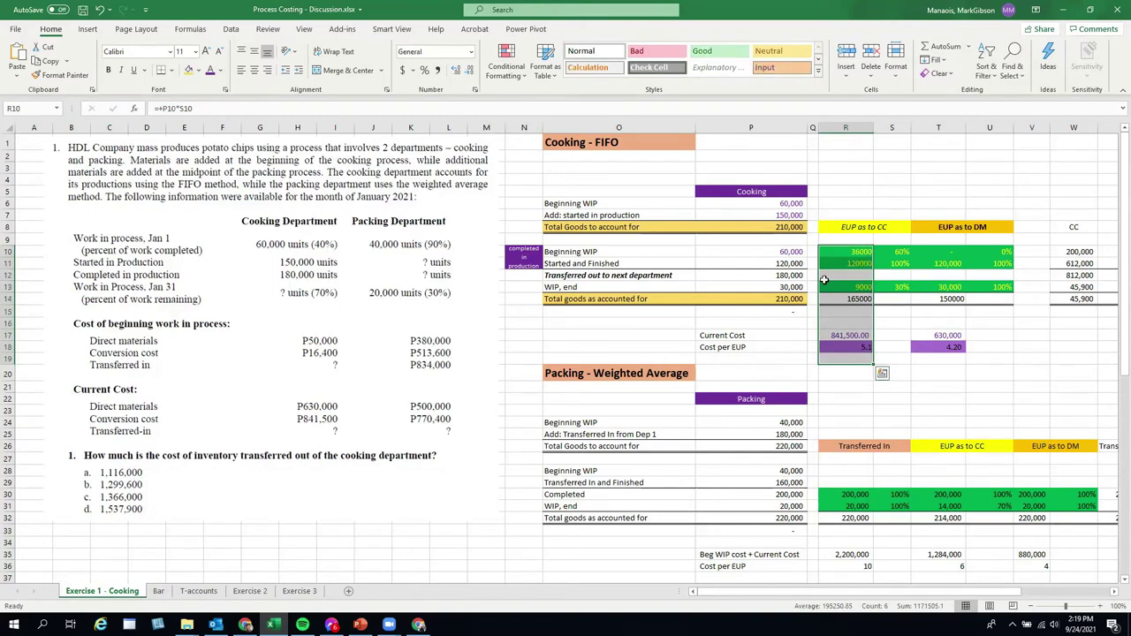
drag(847, 254, 853, 335)
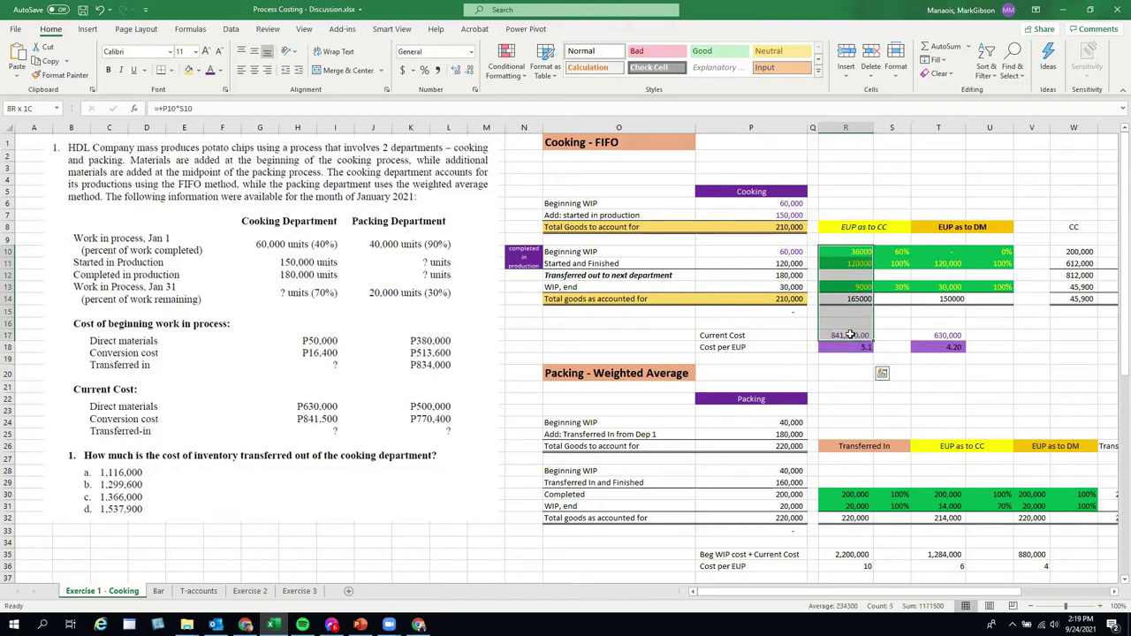
click(436, 70)
click(469, 70)
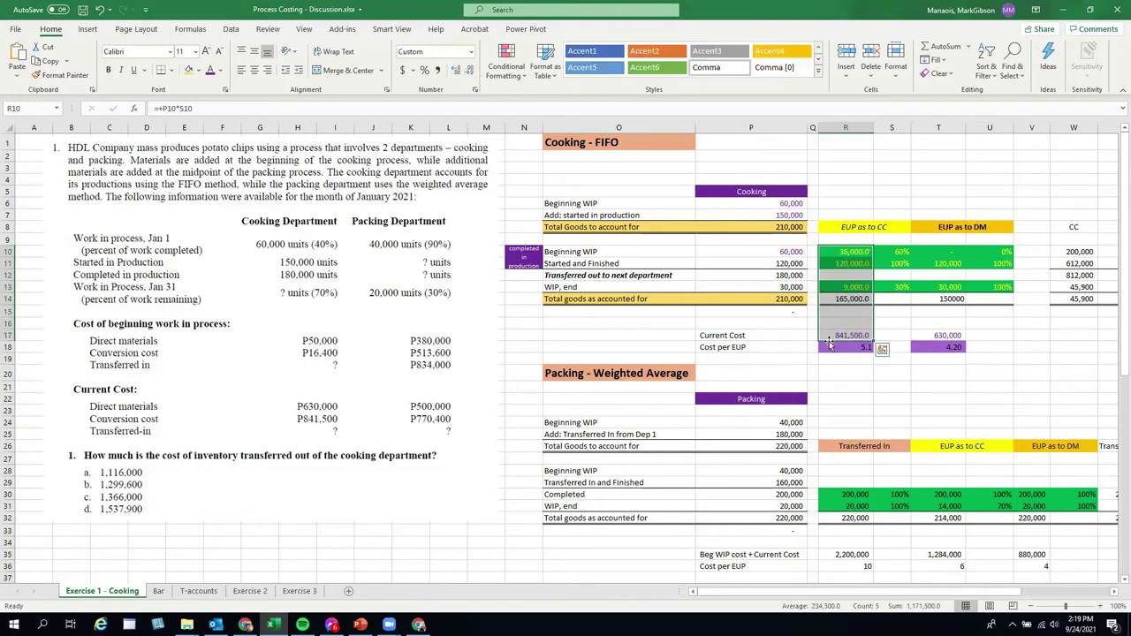
click(469, 70)
click(883, 403)
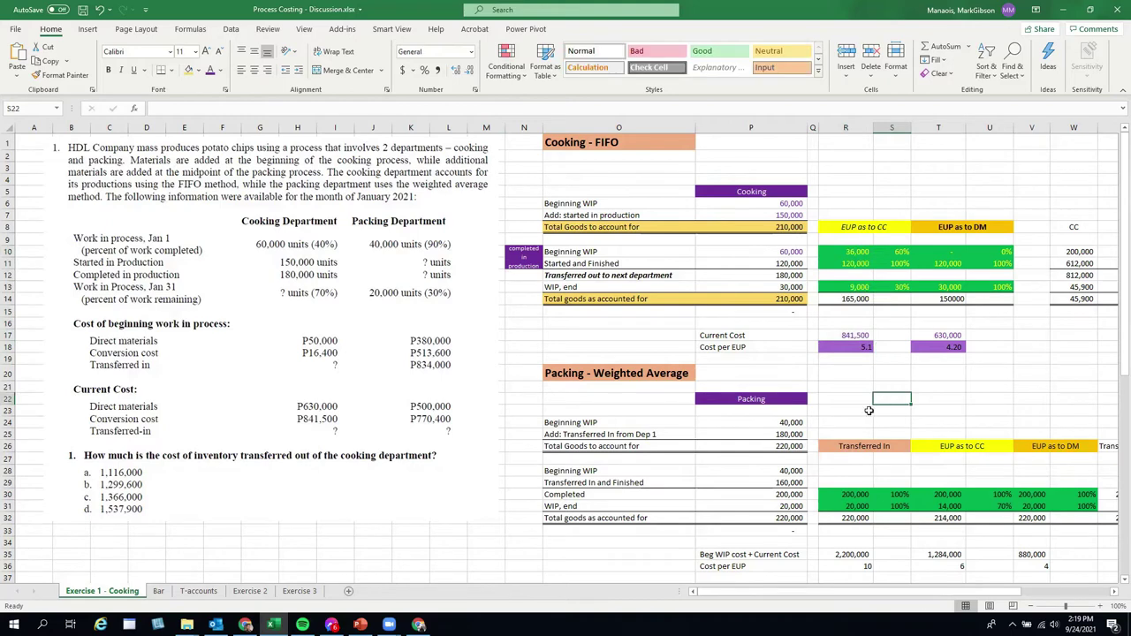
Step: Inspect the conversion cost per EUP formula in R18 and the Current Cost amounts it relates to in row 17
click(944, 335)
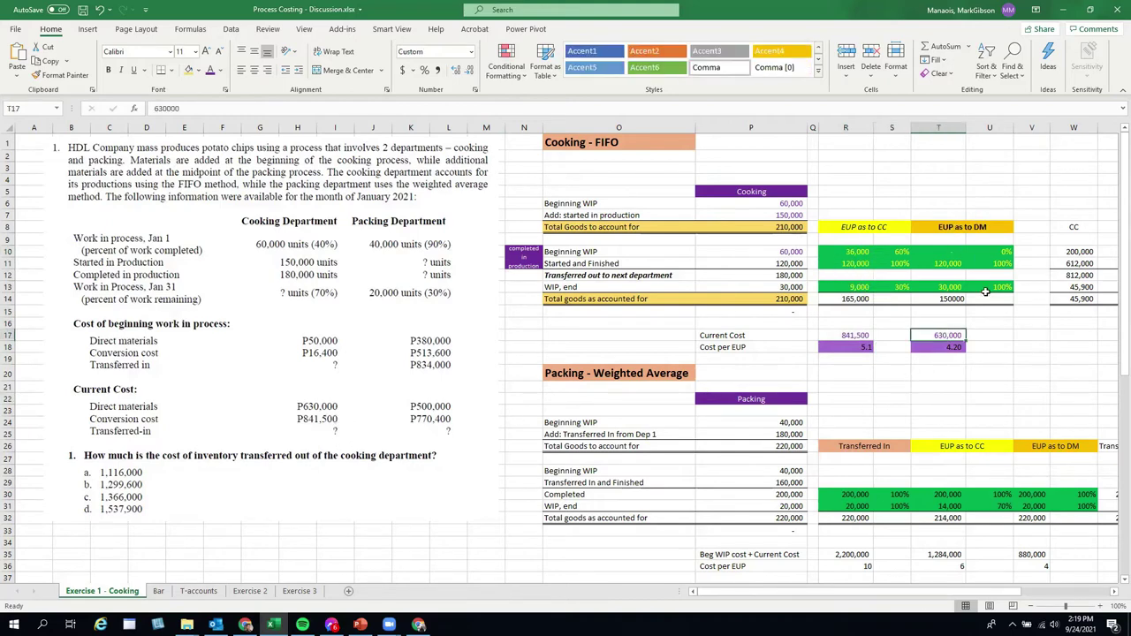
click(994, 385)
click(833, 351)
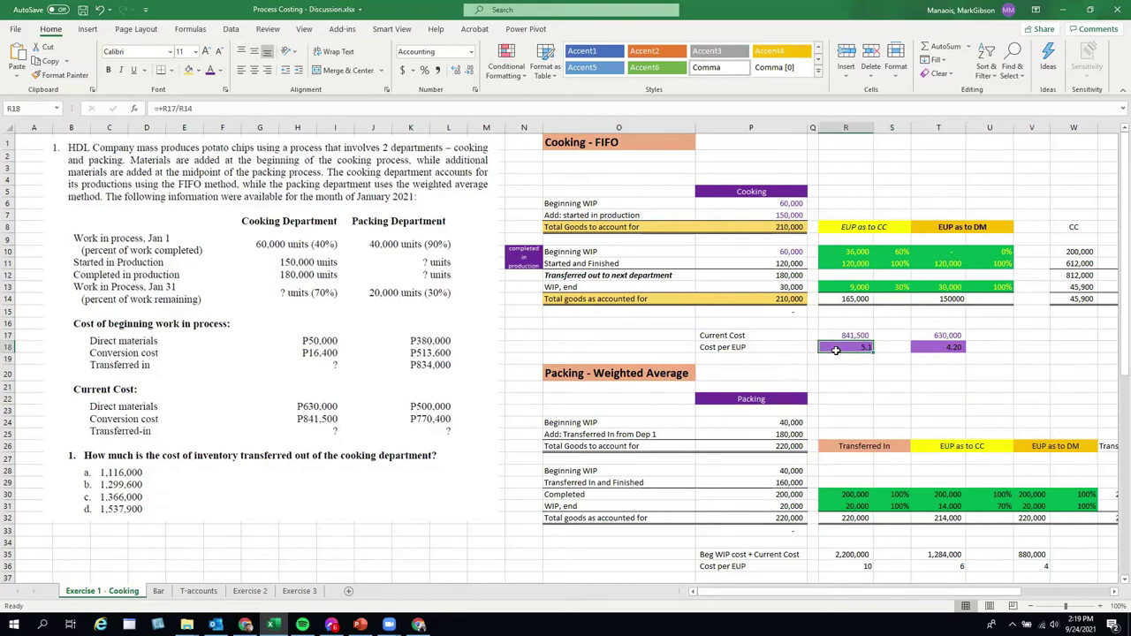
click(235, 107)
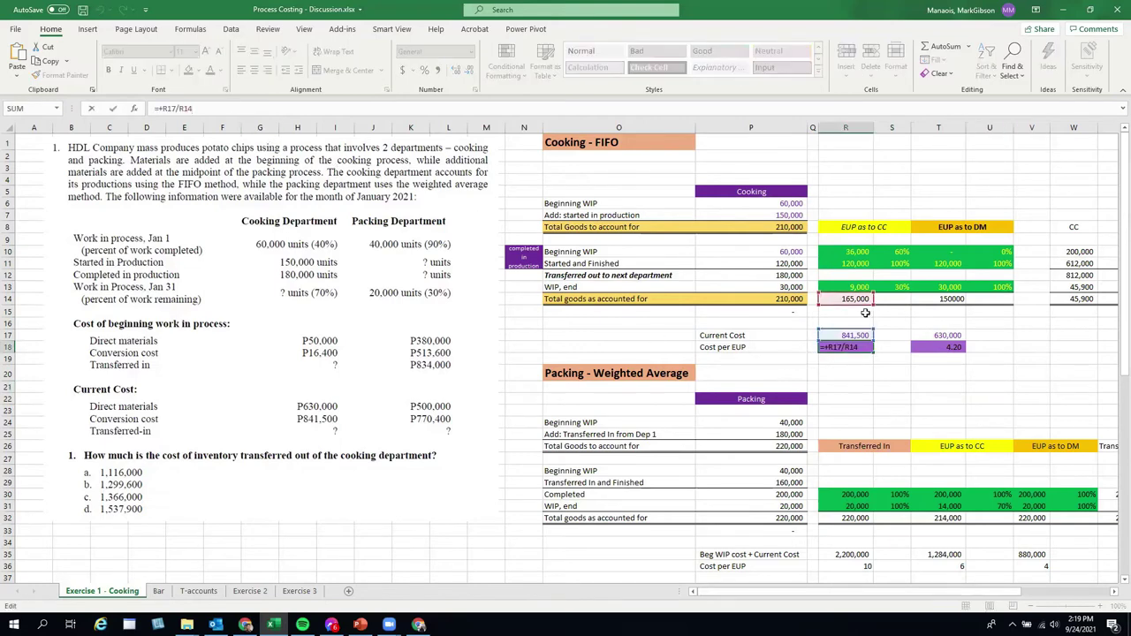
click(881, 409)
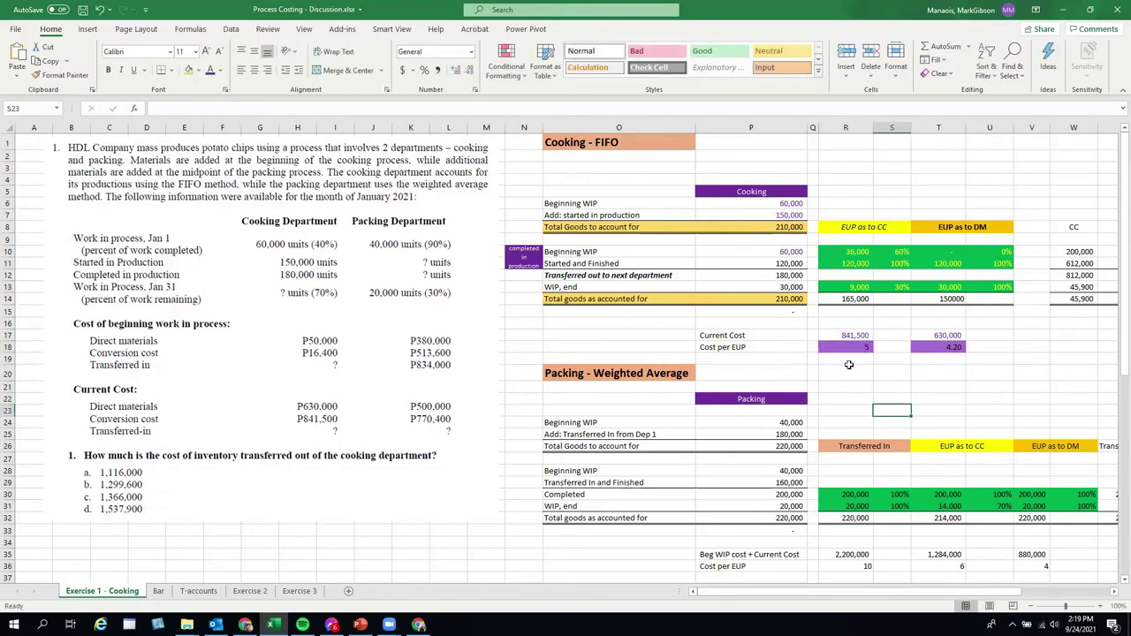
click(838, 334)
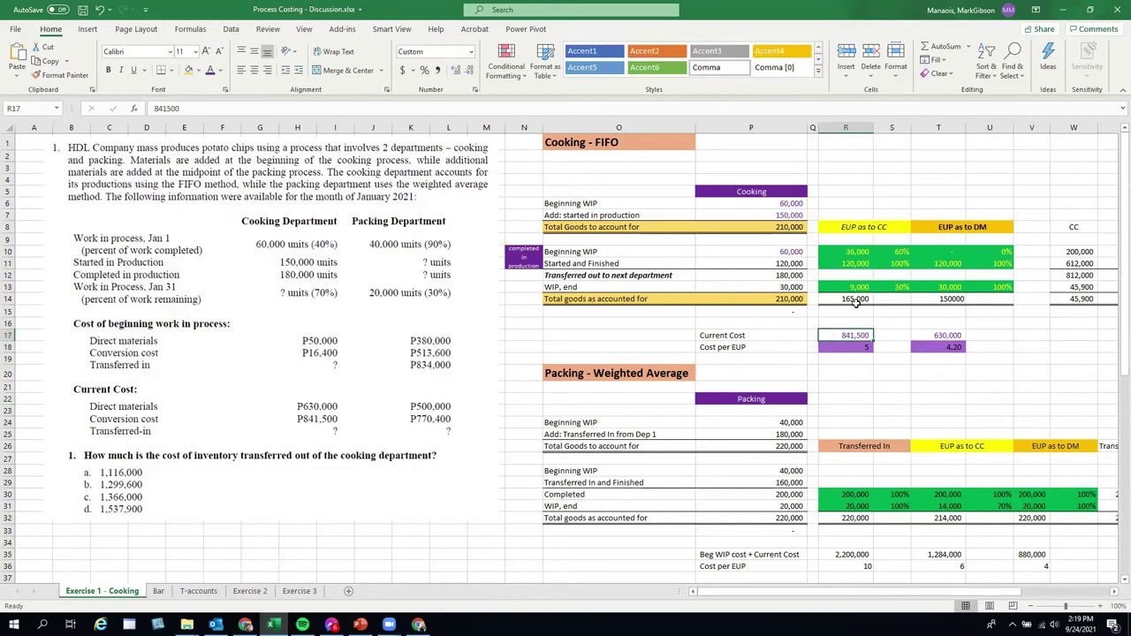
Step: Show the conversion cost per EUP in R18 with two decimals
click(862, 347)
click(450, 70)
click(451, 70)
click(451, 70)
click(450, 70)
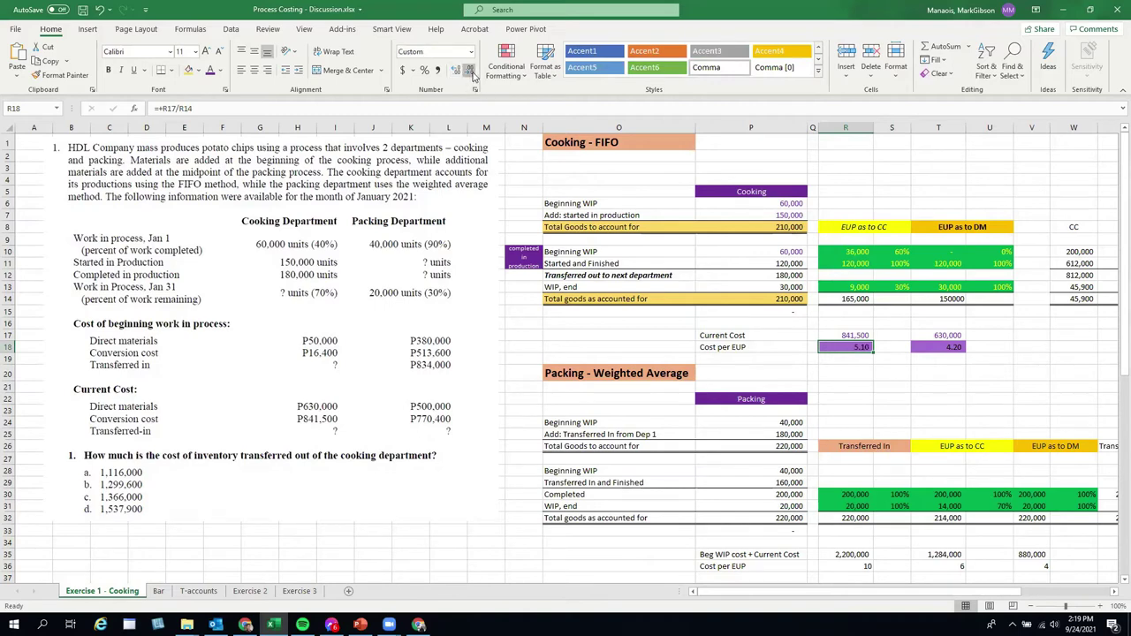
click(879, 386)
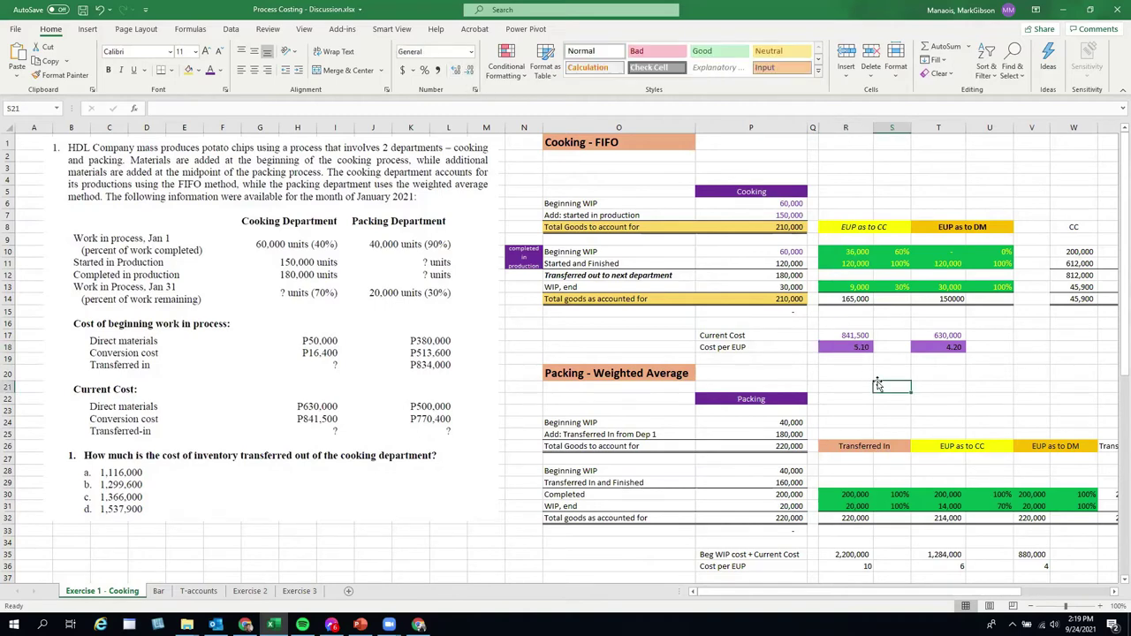
Step: Format the direct materials EUP total in T14 with a thousands separator and no decimals, and check the cost per EUP formula in T18
click(945, 335)
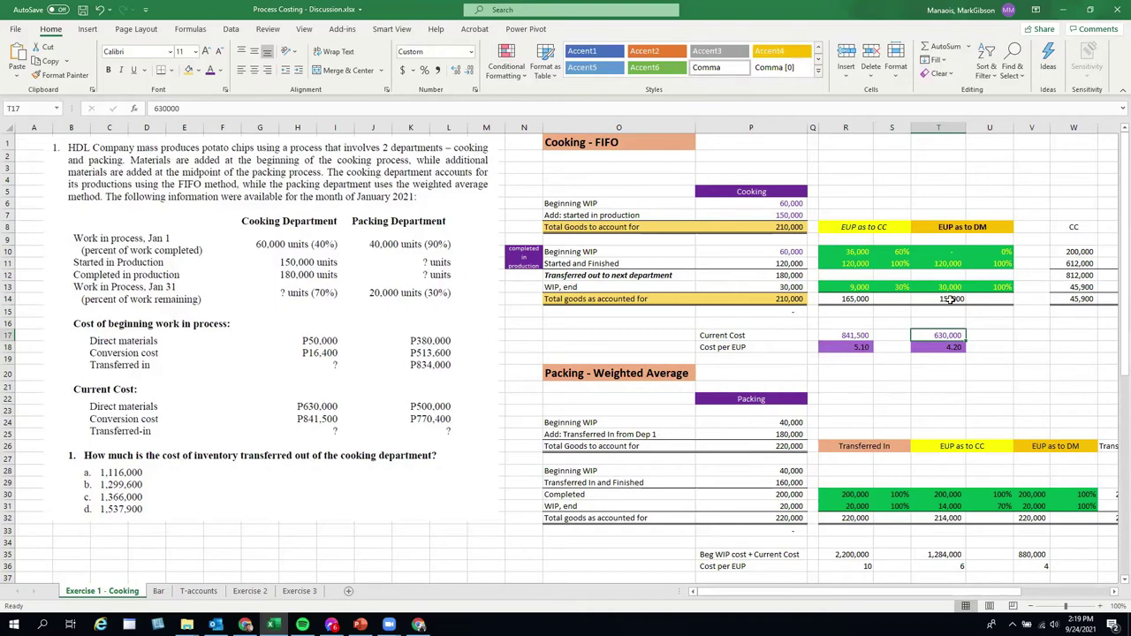
click(949, 299)
click(938, 393)
click(938, 347)
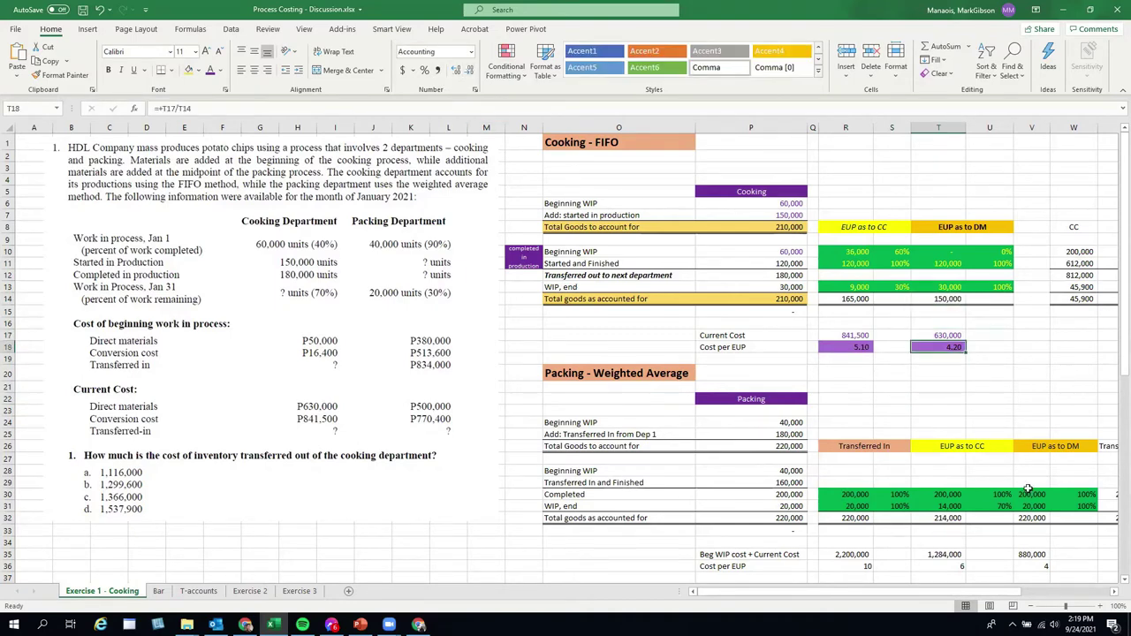
Step: Inspect the formula behind the Beginning WIP conversion cost in W10 of the cost assignment table
click(1112, 592)
click(1111, 591)
click(1111, 592)
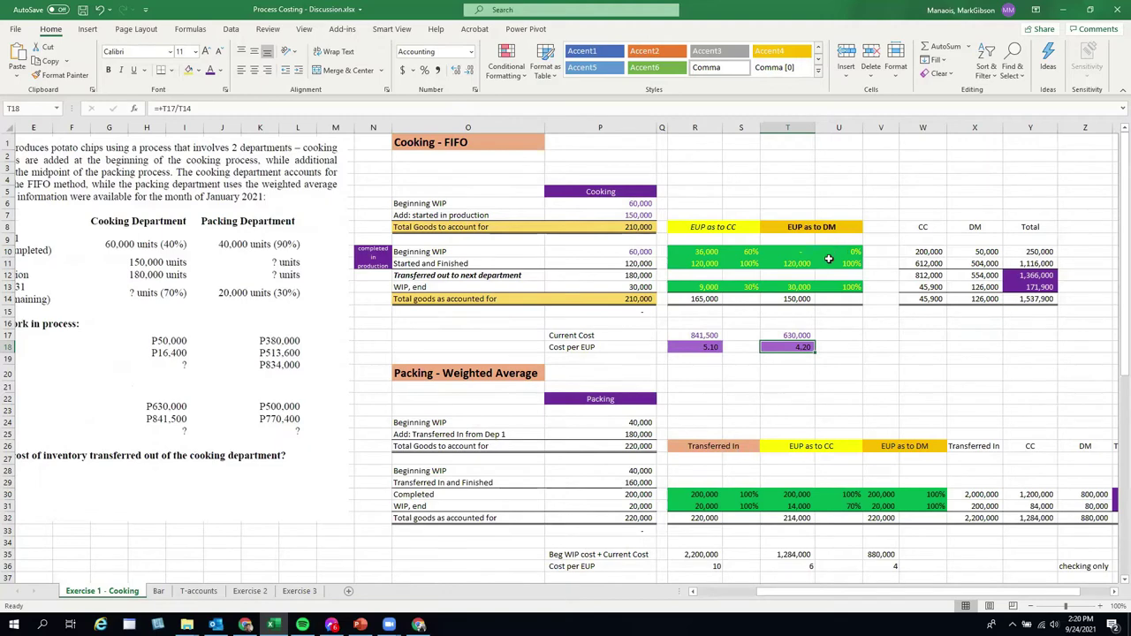
click(930, 252)
click(274, 108)
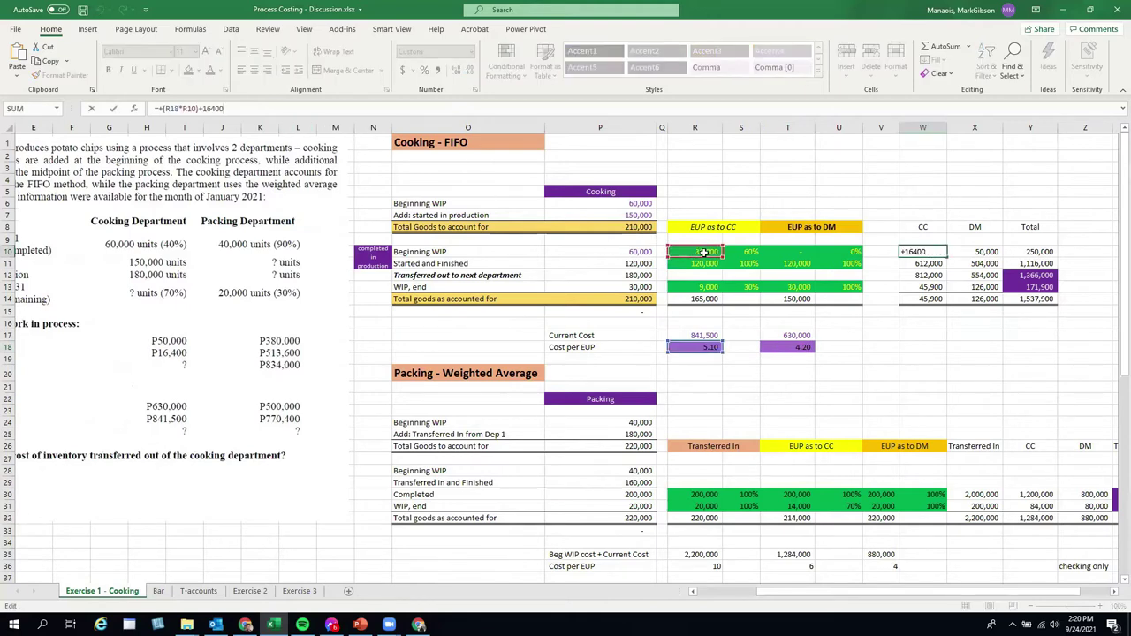
click(949, 341)
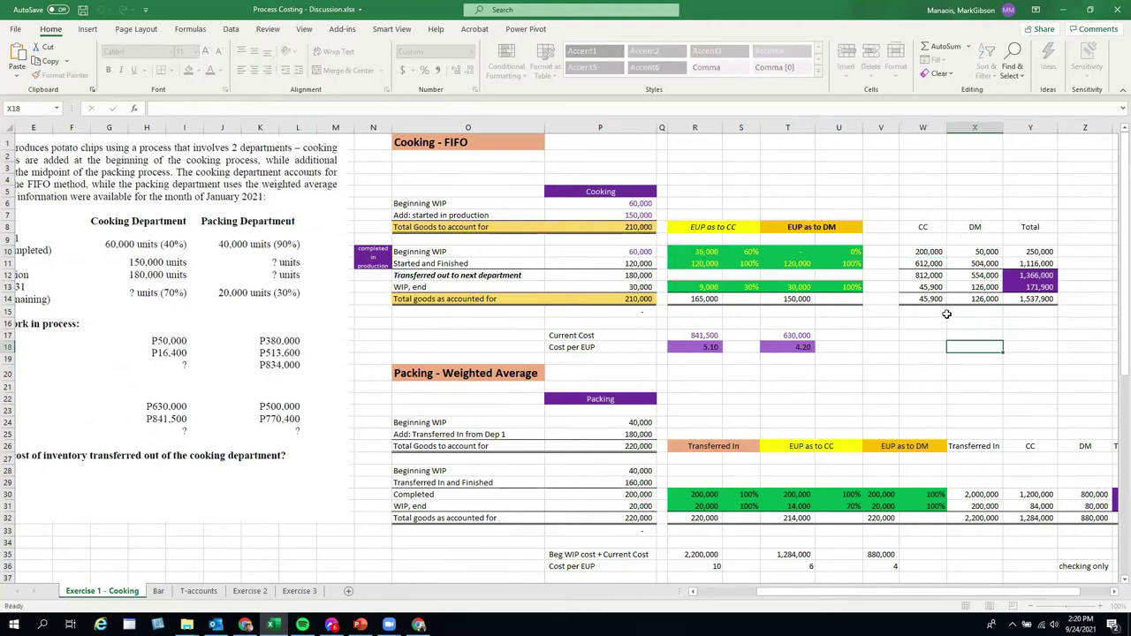
click(1023, 229)
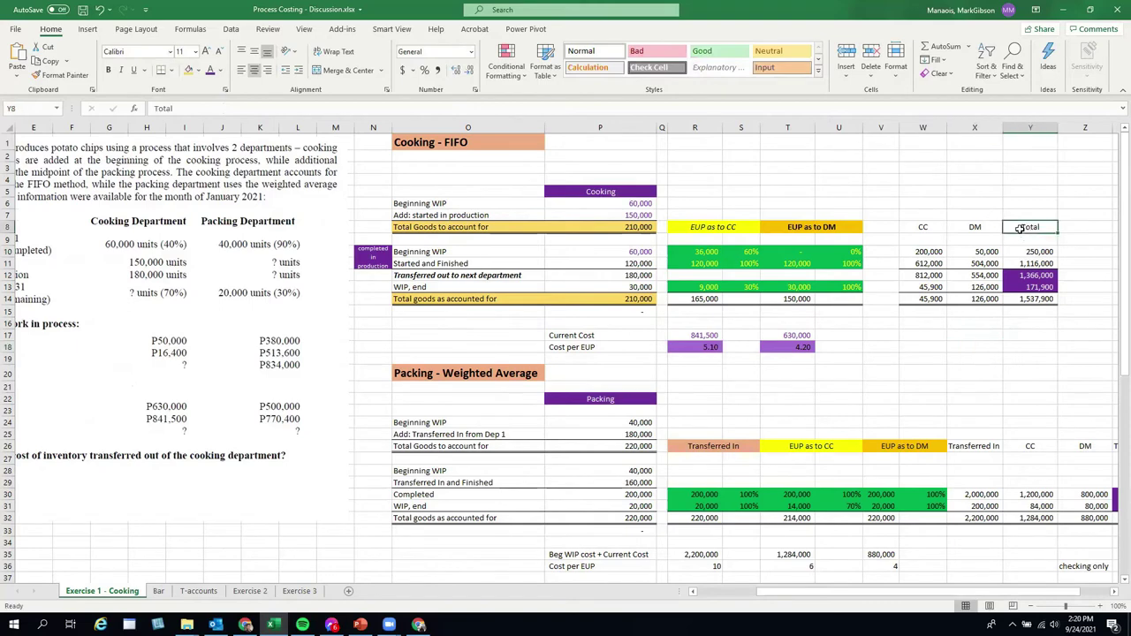
Step: Set the font color of the Beginning WIP conversion cost in W10 to purple and compare its formula with the exercise's cost data
click(922, 252)
click(701, 252)
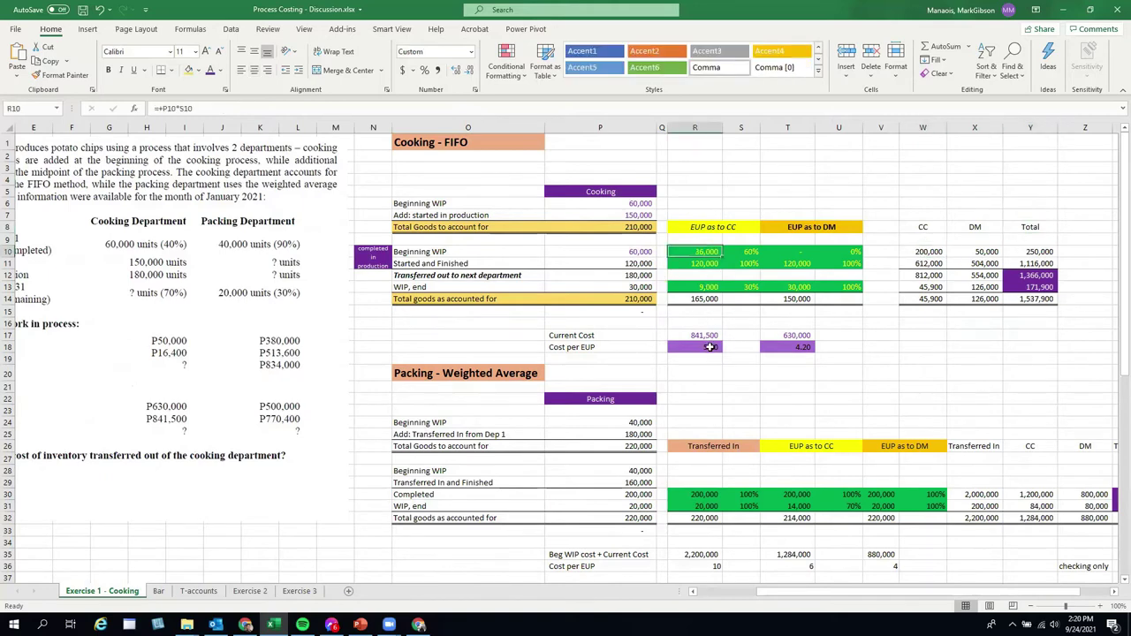
click(910, 254)
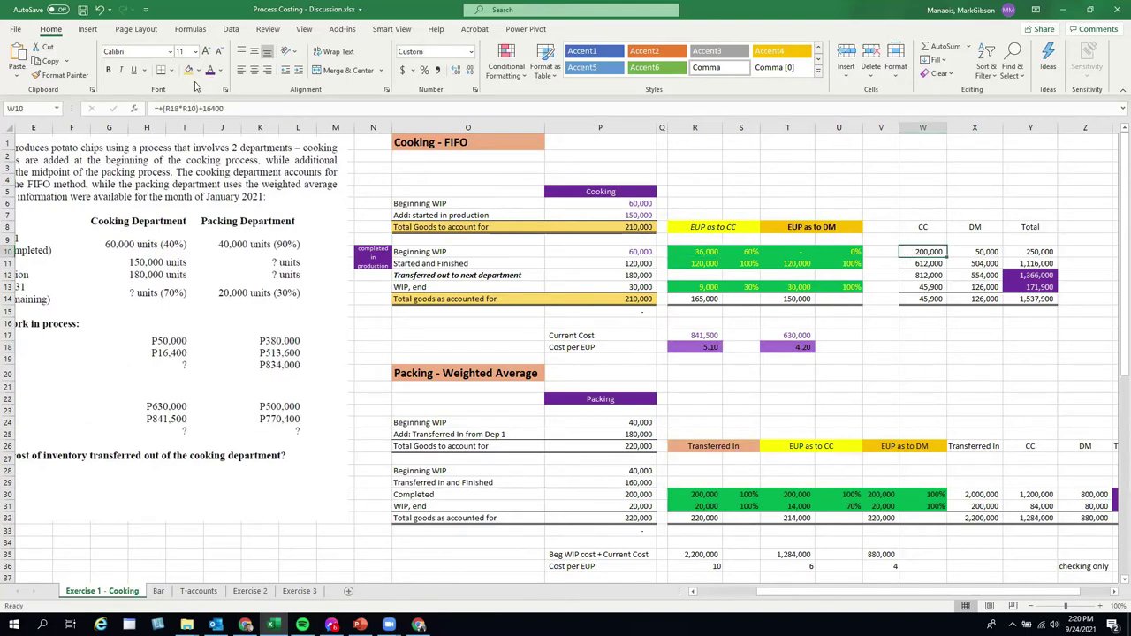
click(210, 72)
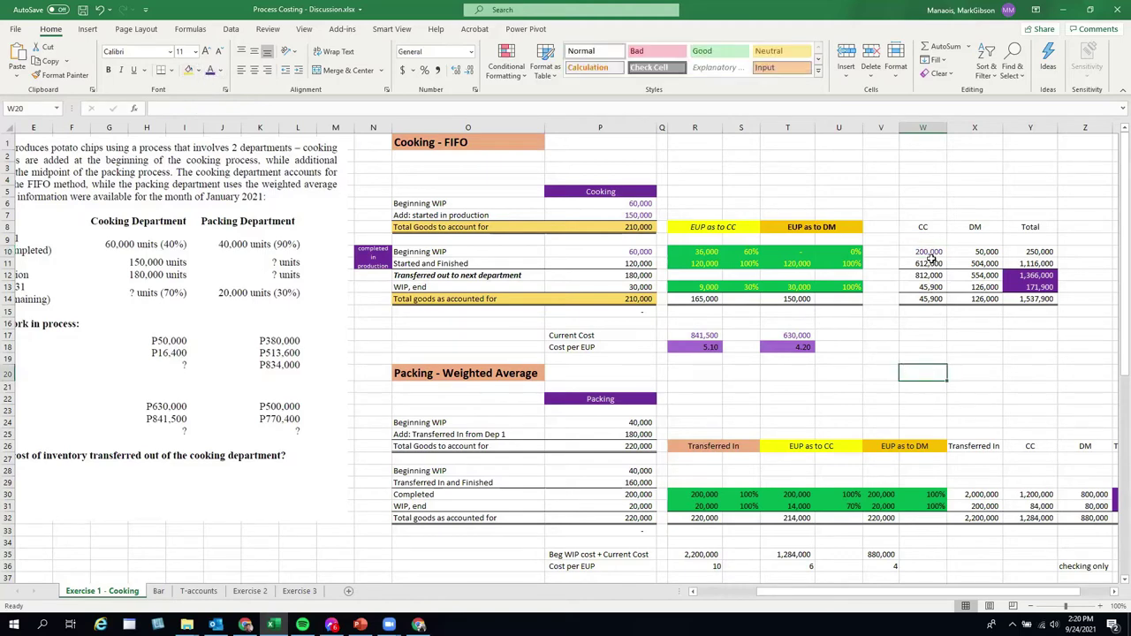
drag(927, 591, 866, 590)
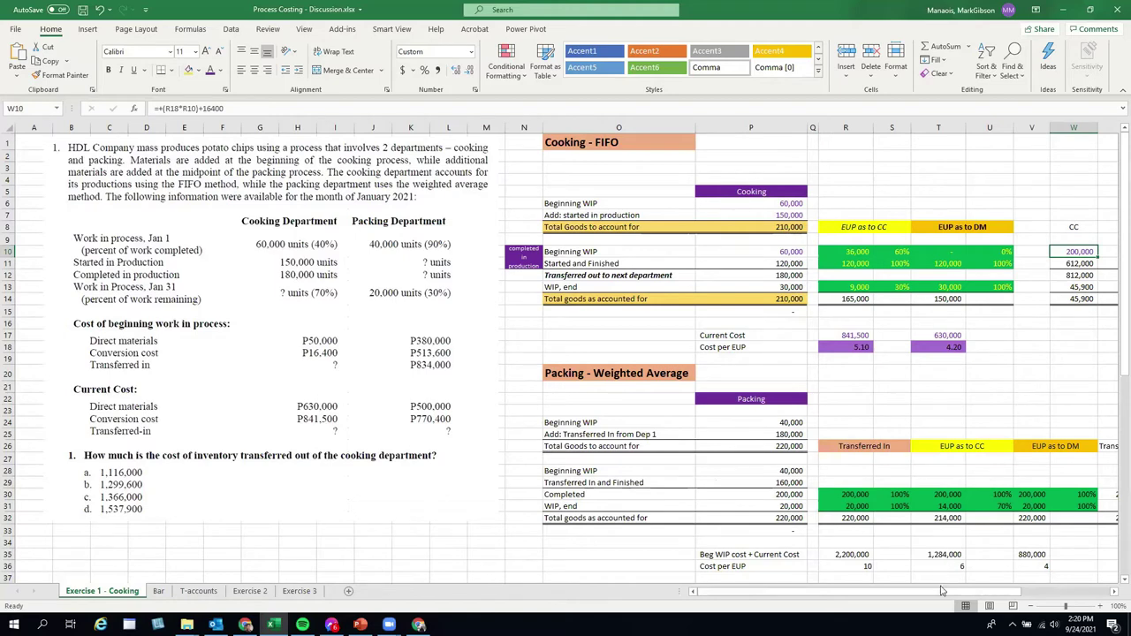
click(989, 596)
scroll(1113, 593, right, 4)
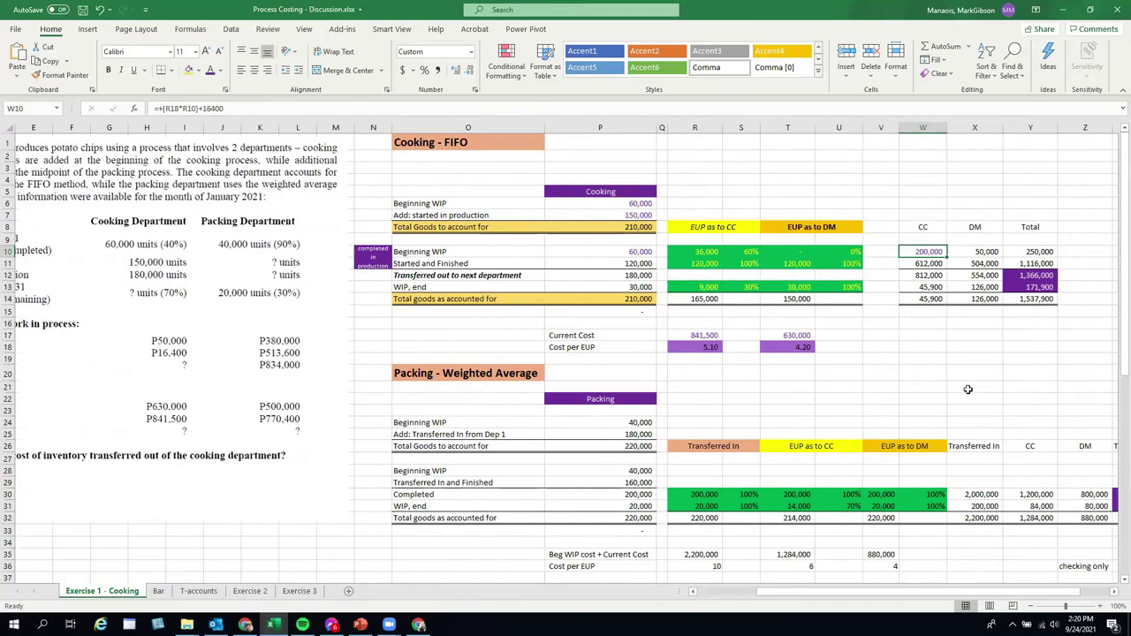
Step: Check the Started and Finished conversion cost formula in W11 and set that cell's font color to purple
click(966, 388)
click(938, 264)
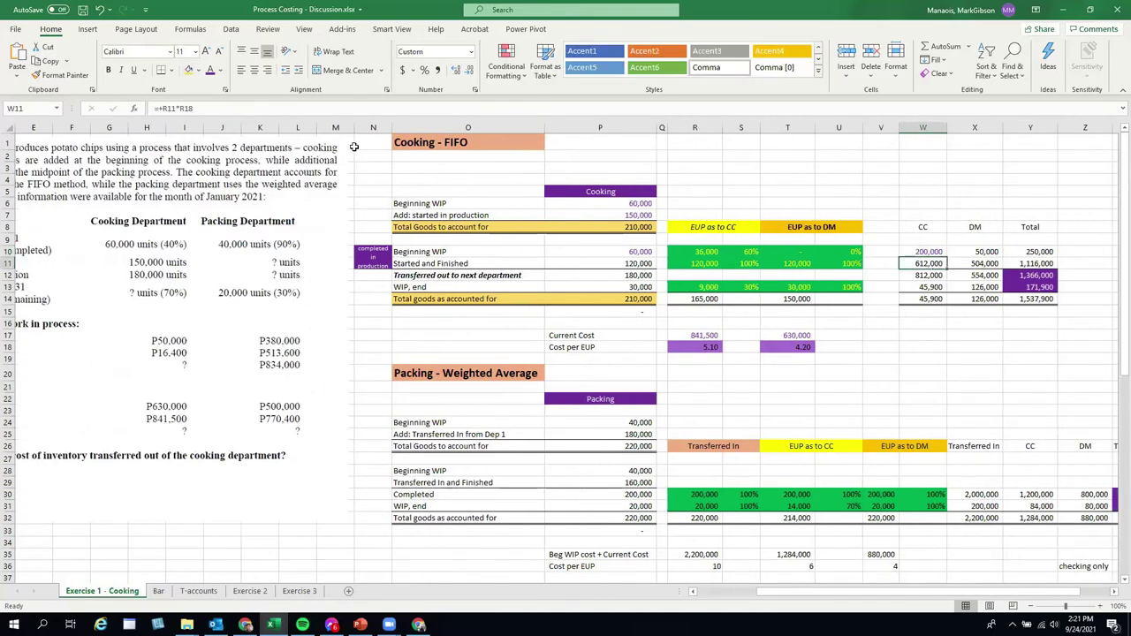
click(263, 108)
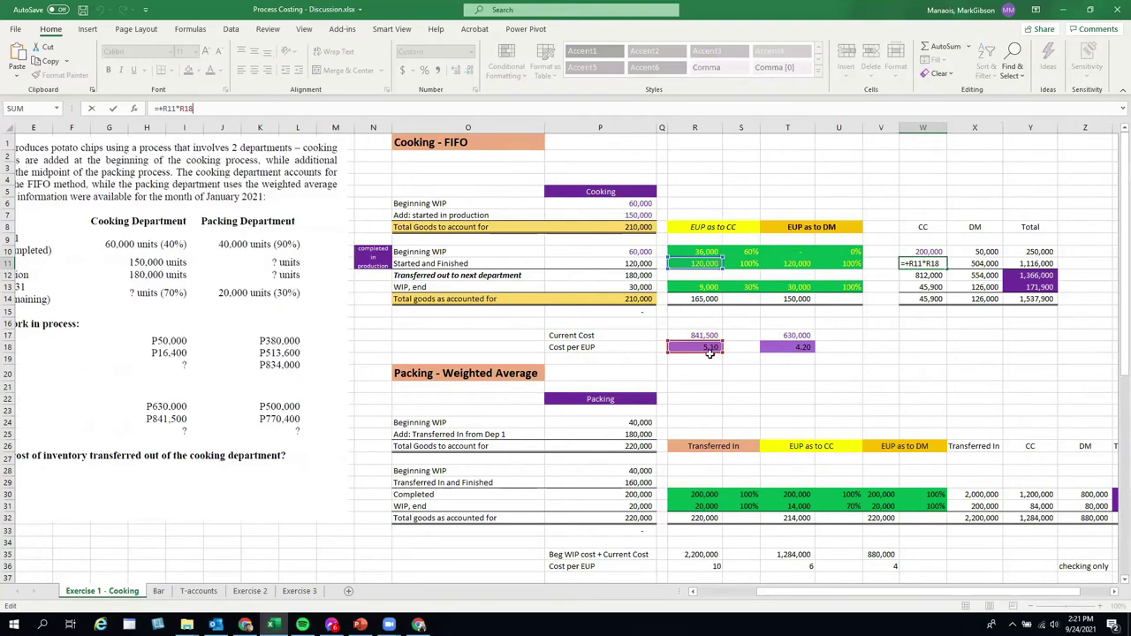
click(1000, 327)
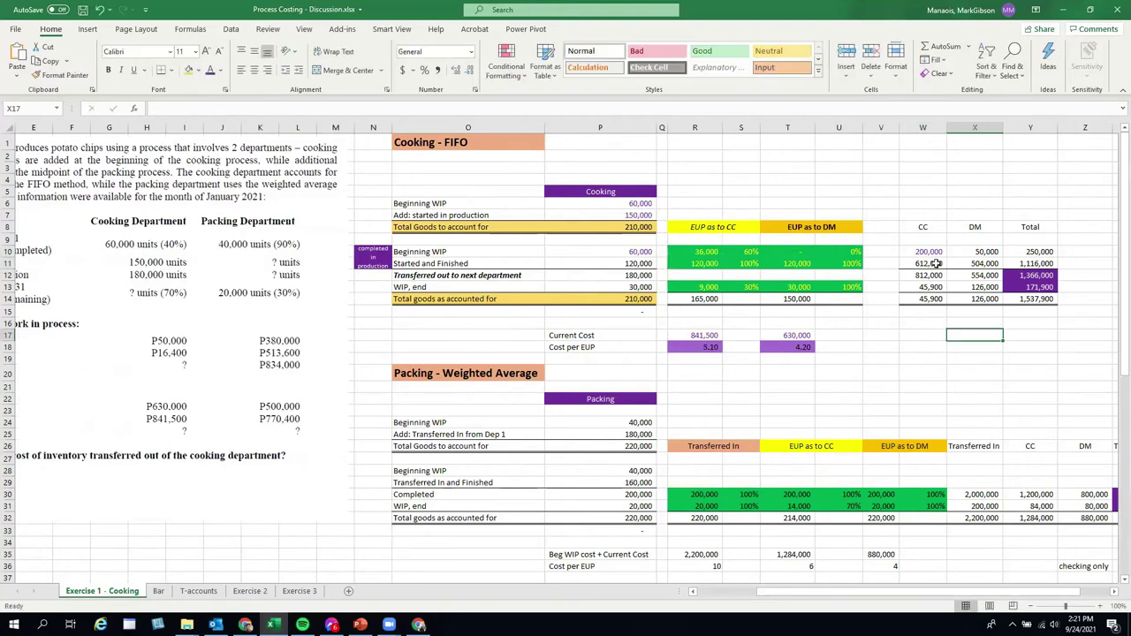
click(910, 258)
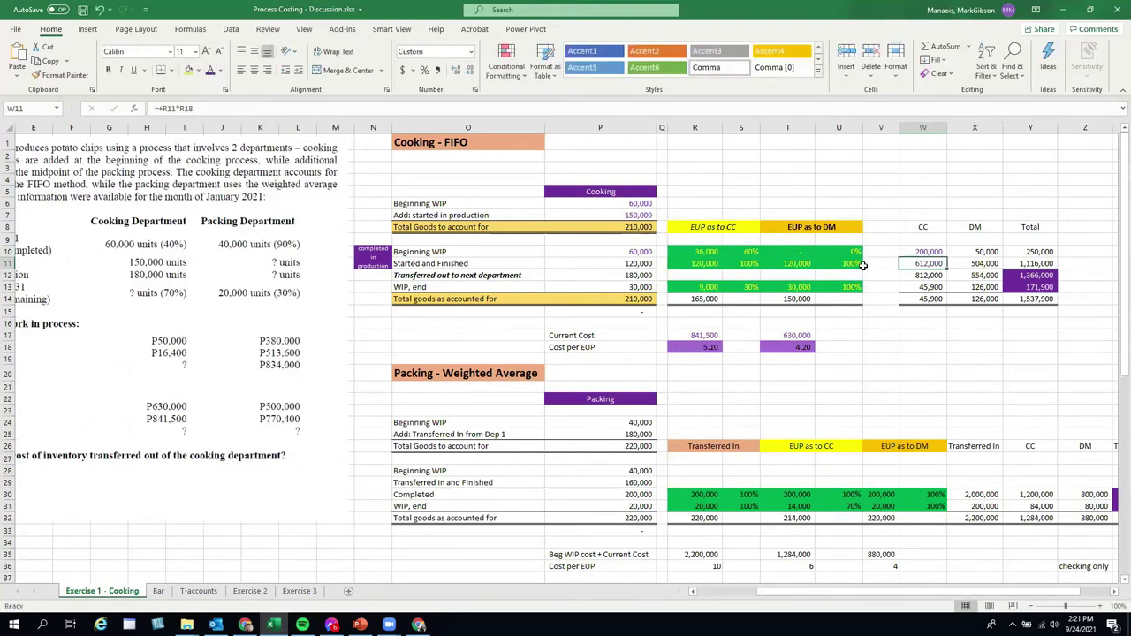
click(931, 275)
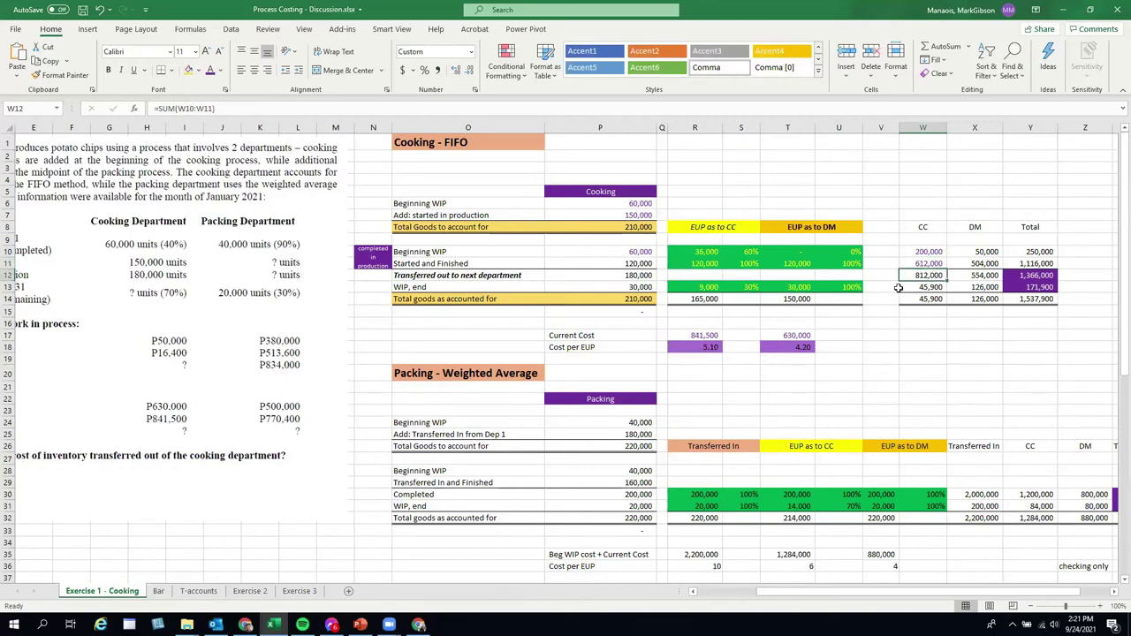
click(976, 375)
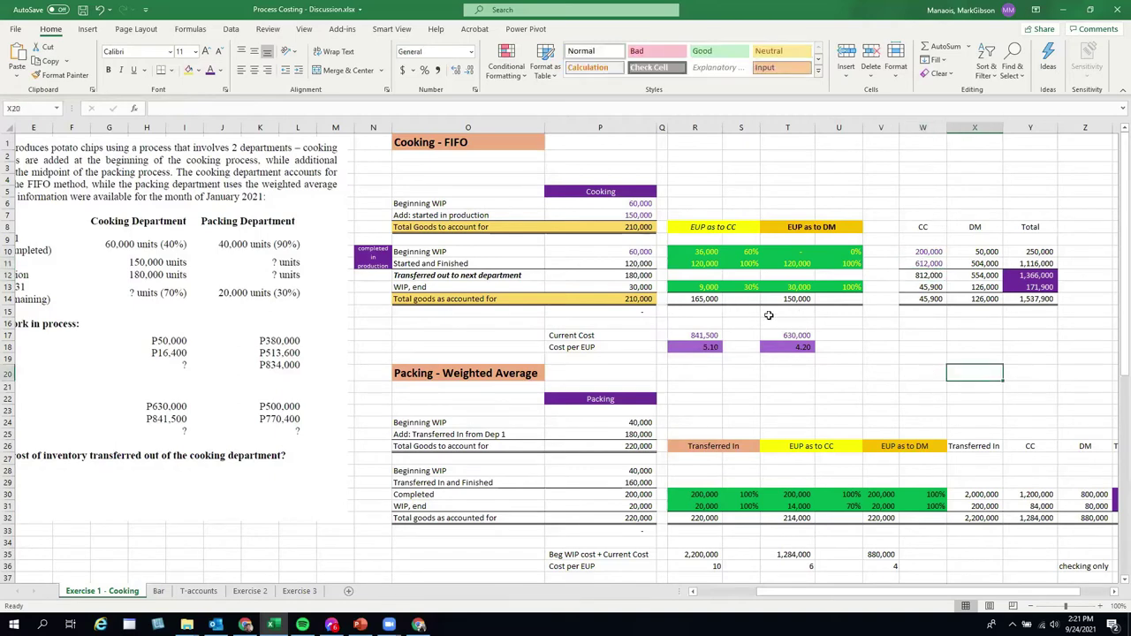
Step: Check the ending WIP conversion cost formula in W13 and set that cell's font color to purple
click(941, 287)
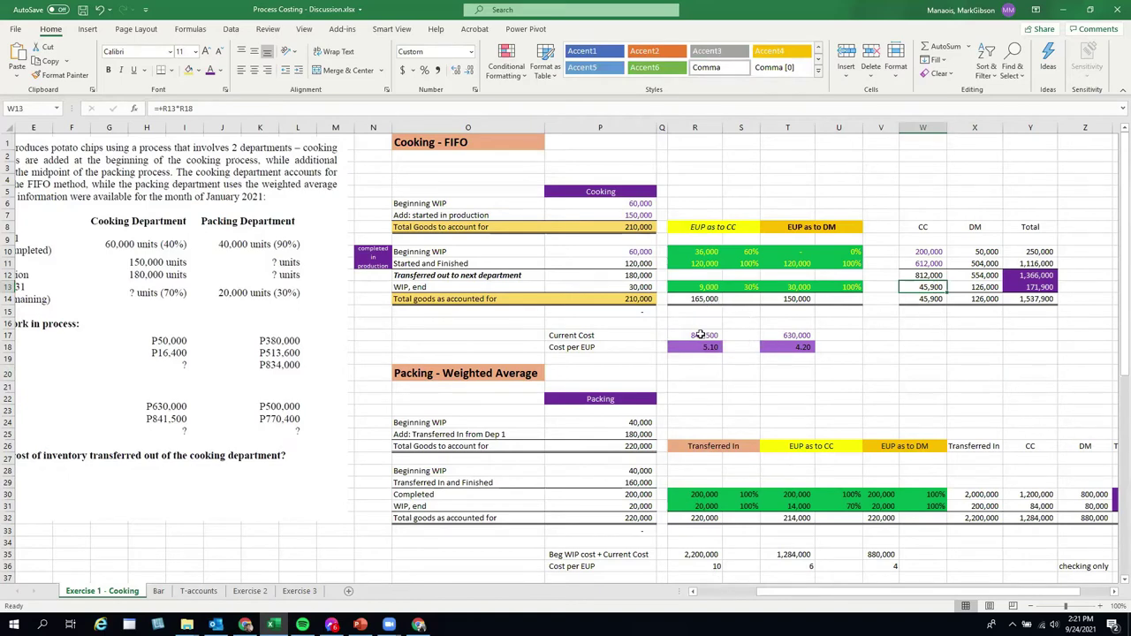
click(256, 108)
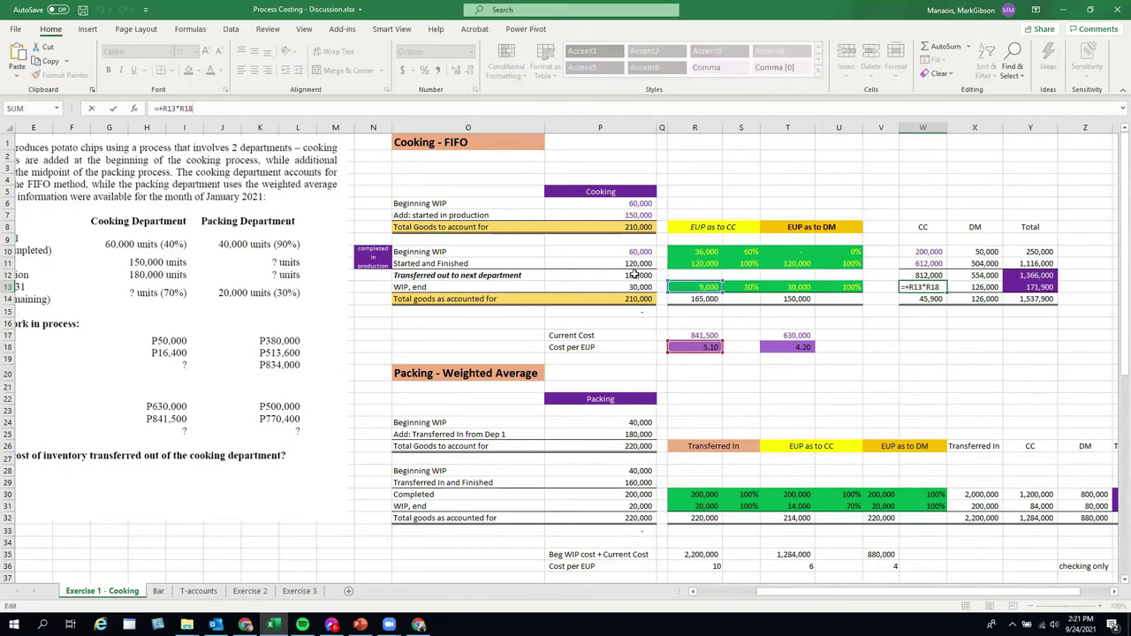
key(Escape)
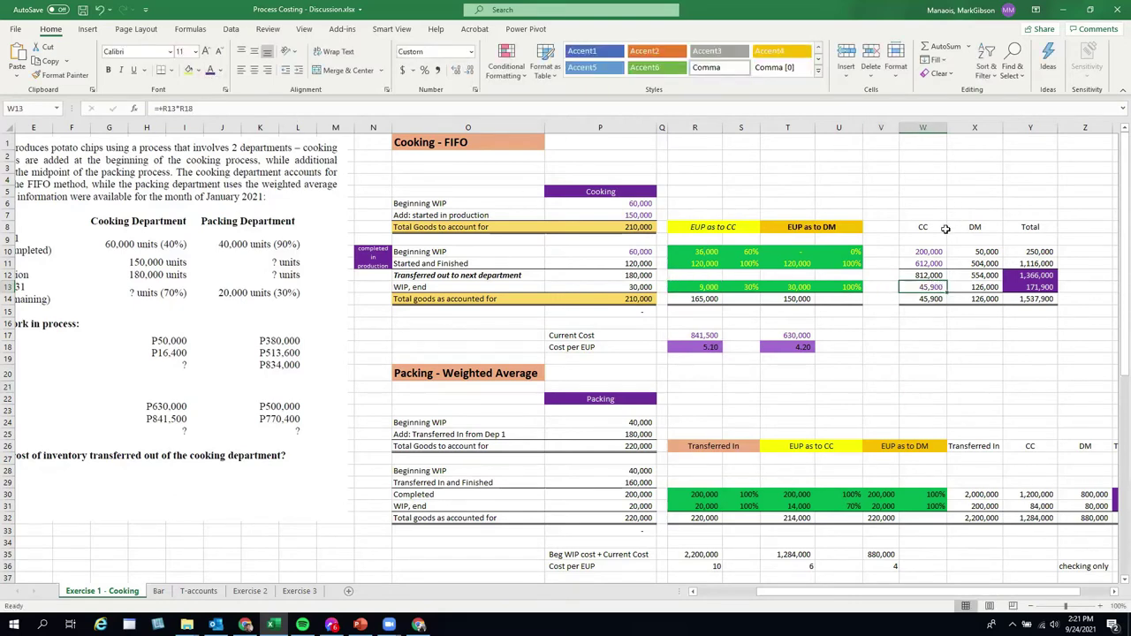
Step: Inspect the total formulas for conversion cost and direct materials in W14 and X14, and the combined totals in Y13 and Y14
click(931, 299)
key(alt+equal)
key(Tab)
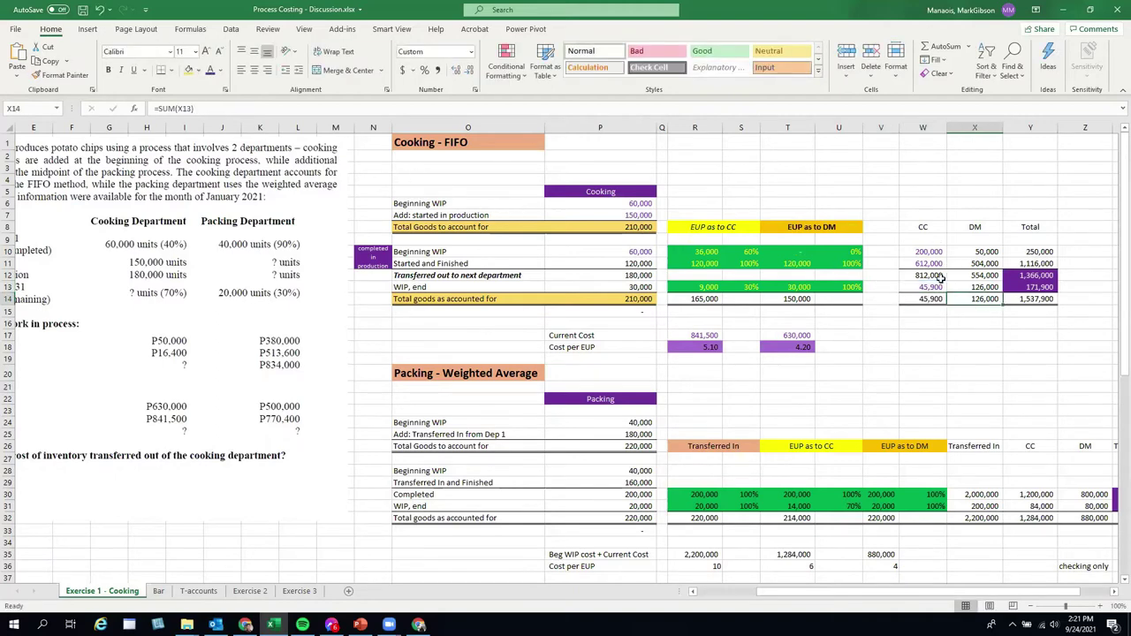
click(1038, 287)
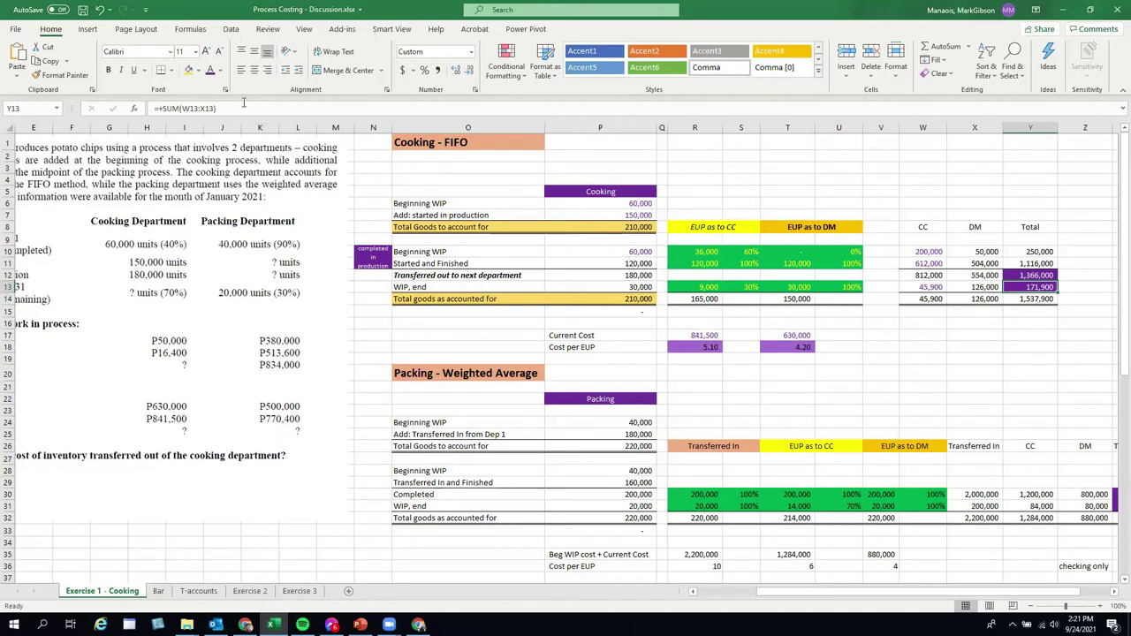
key(F2)
key(Return)
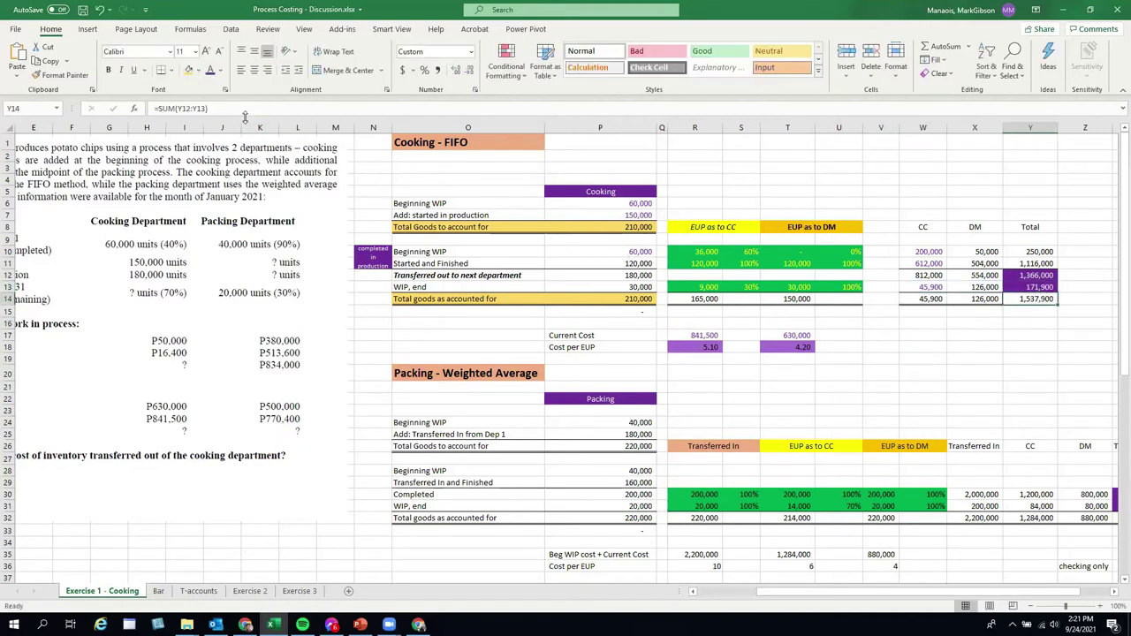
Step: Correct the conversion cost total in W14 to =SUM(W12:W13) and copy the formula to the direct materials total in X14
key(Left)
key(Left)
key(F2)
drag(945, 280, 944, 273)
key(ctrl+Return)
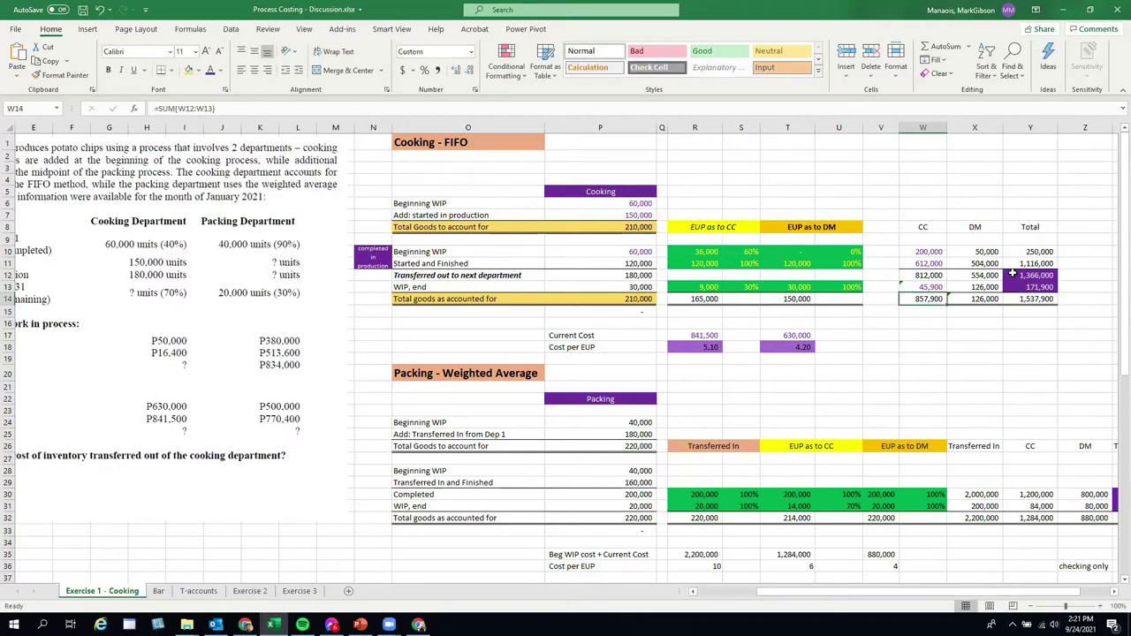
key(ctrl+c)
key(Right)
key(Return)
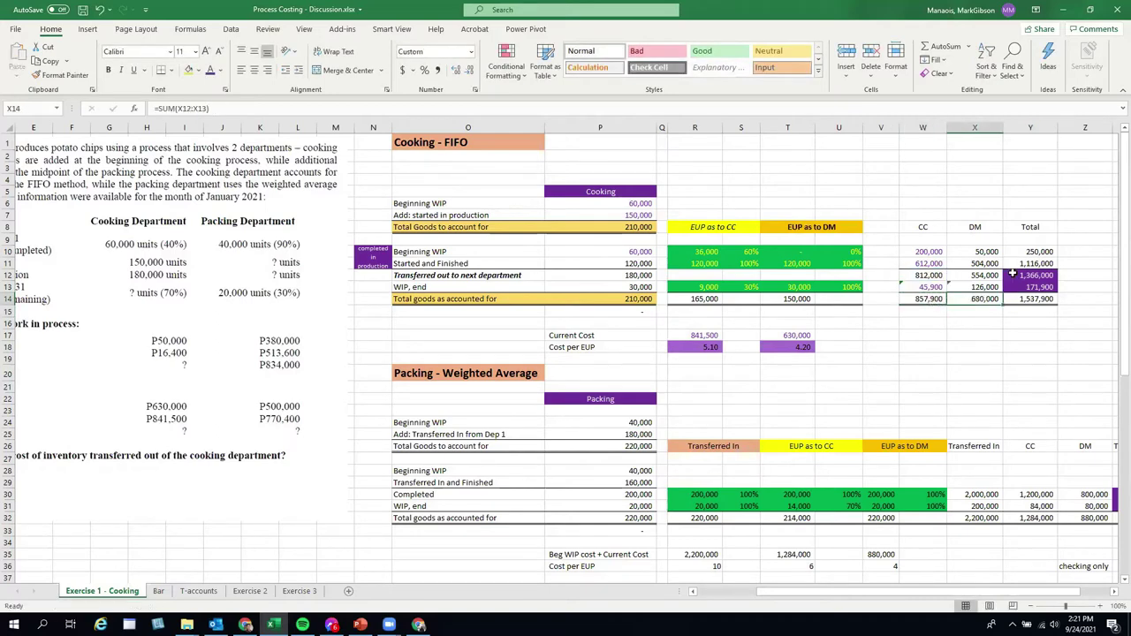
click(1010, 363)
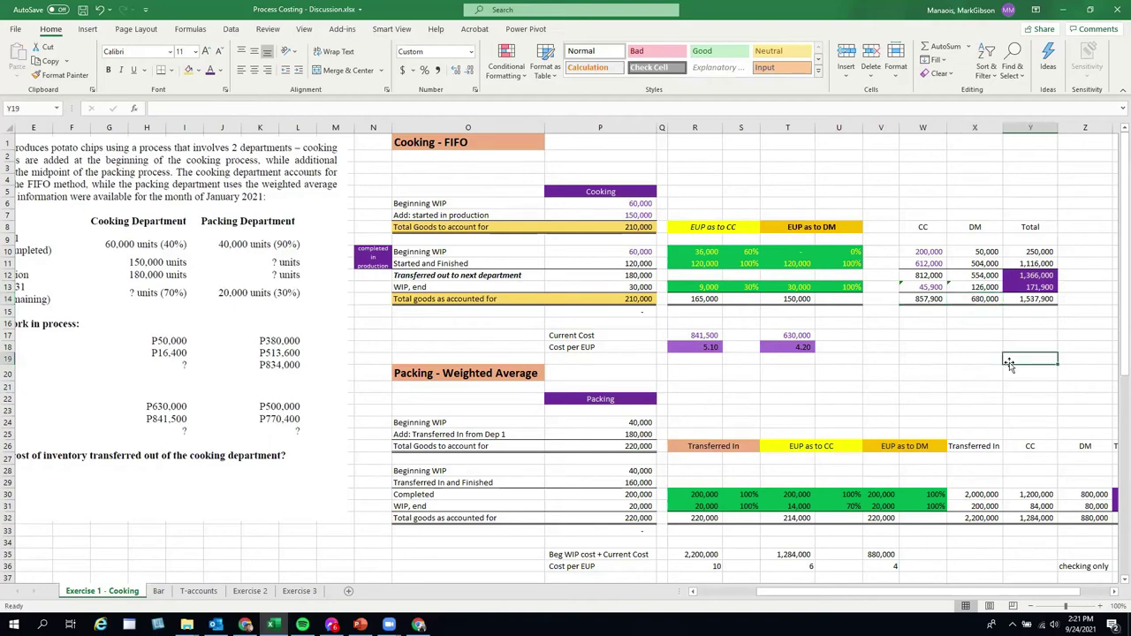
Step: Check the Beginning WIP direct materials formula in X10 against the problem's beginning cost and set that cell's font color to purple
click(979, 255)
click(239, 109)
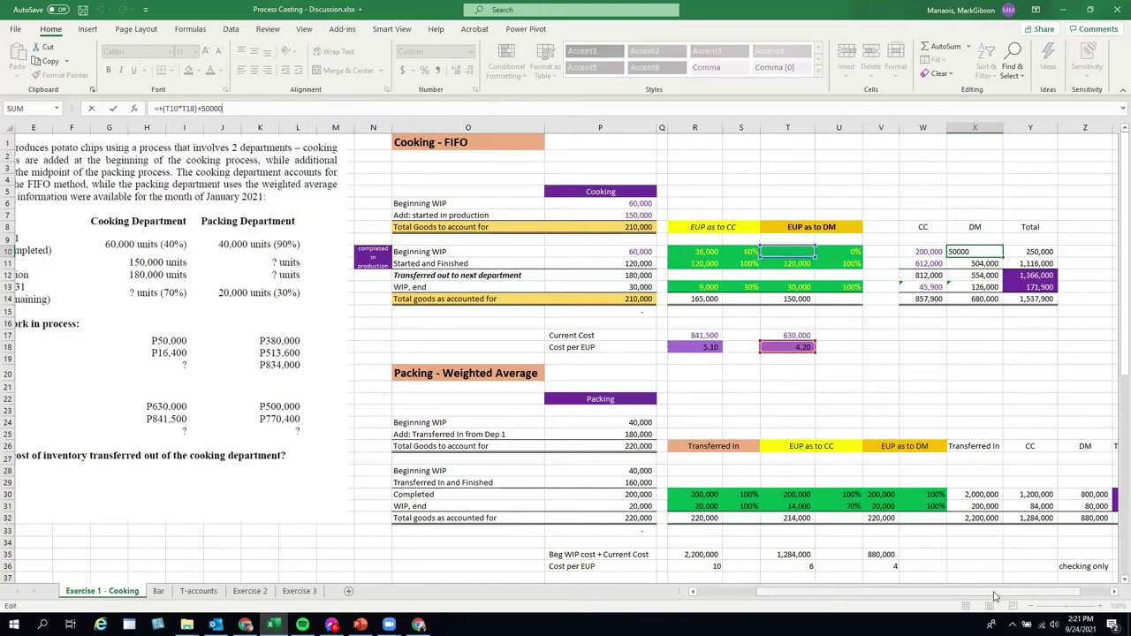
drag(1055, 594, 994, 596)
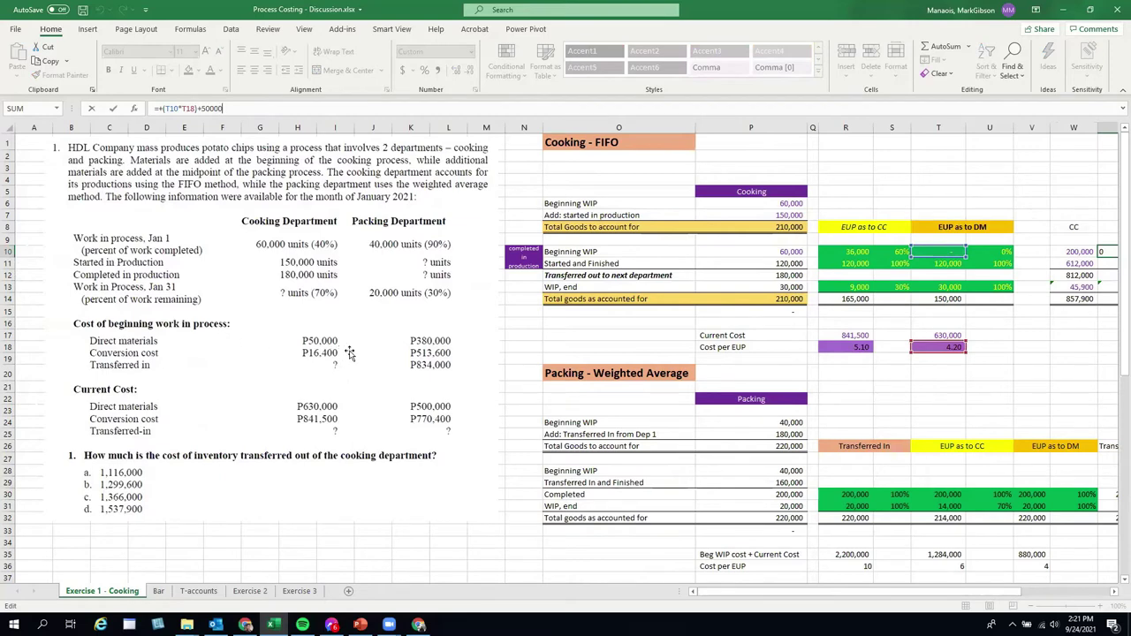
drag(861, 594, 936, 594)
click(1009, 398)
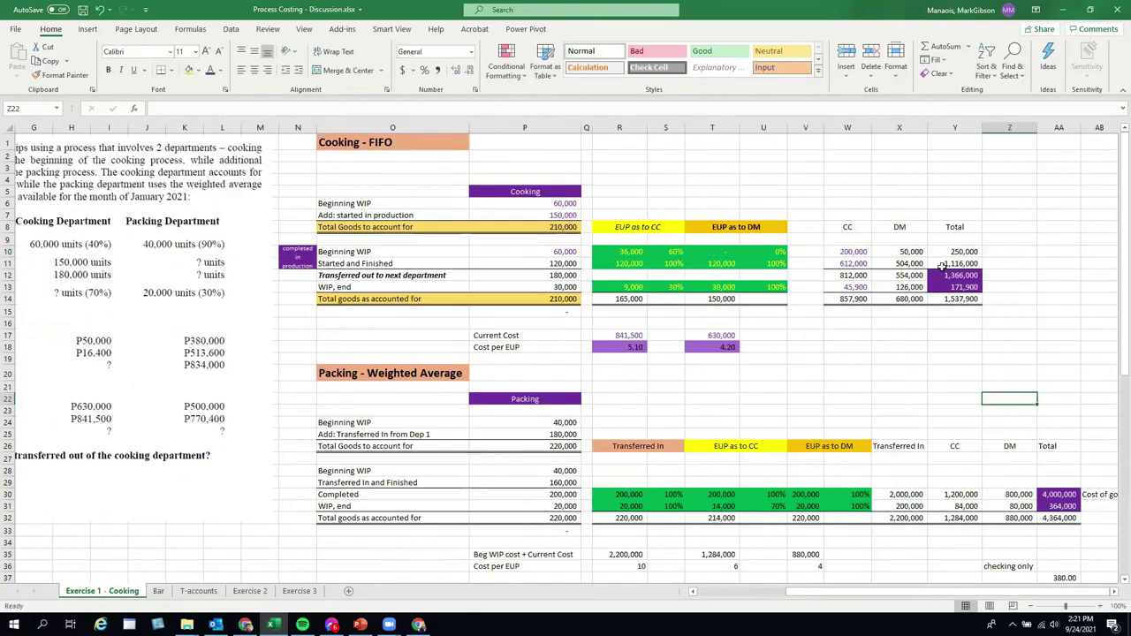
click(915, 252)
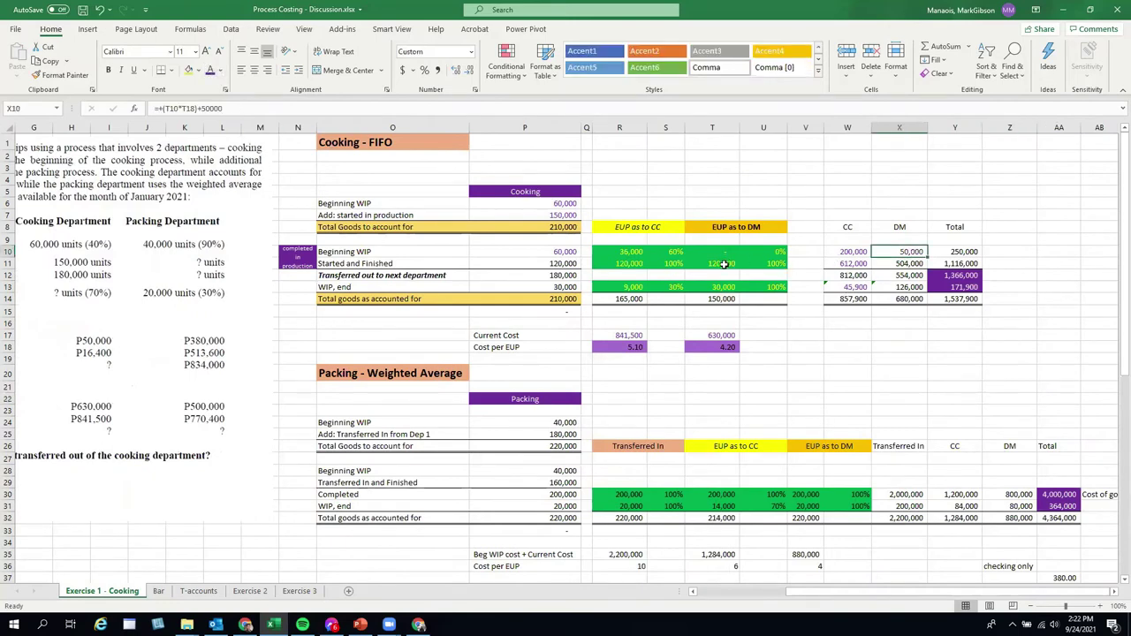
Step: Check the direct materials formulas in X11 through X13 and set the font color of X11 and X13 to purple
click(906, 265)
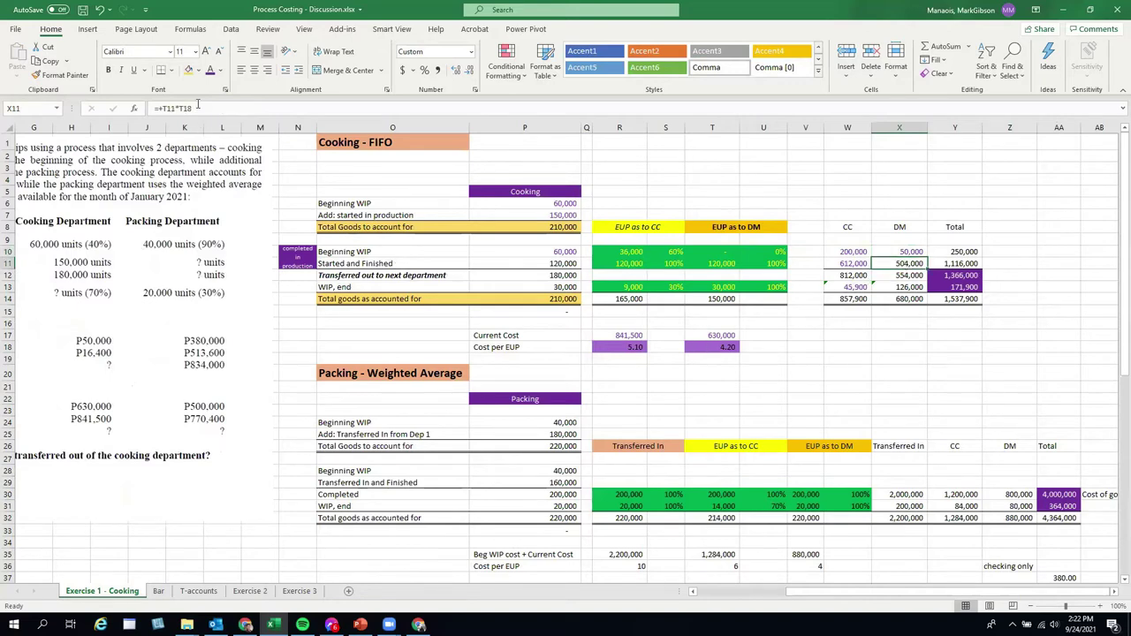
click(910, 276)
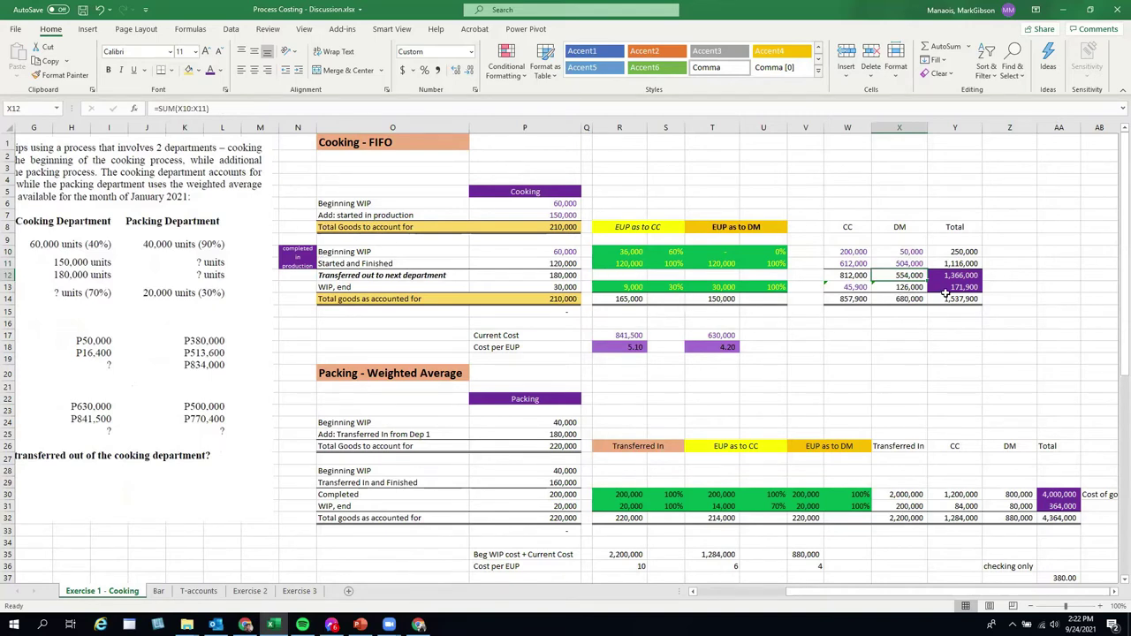
click(914, 288)
key(F2)
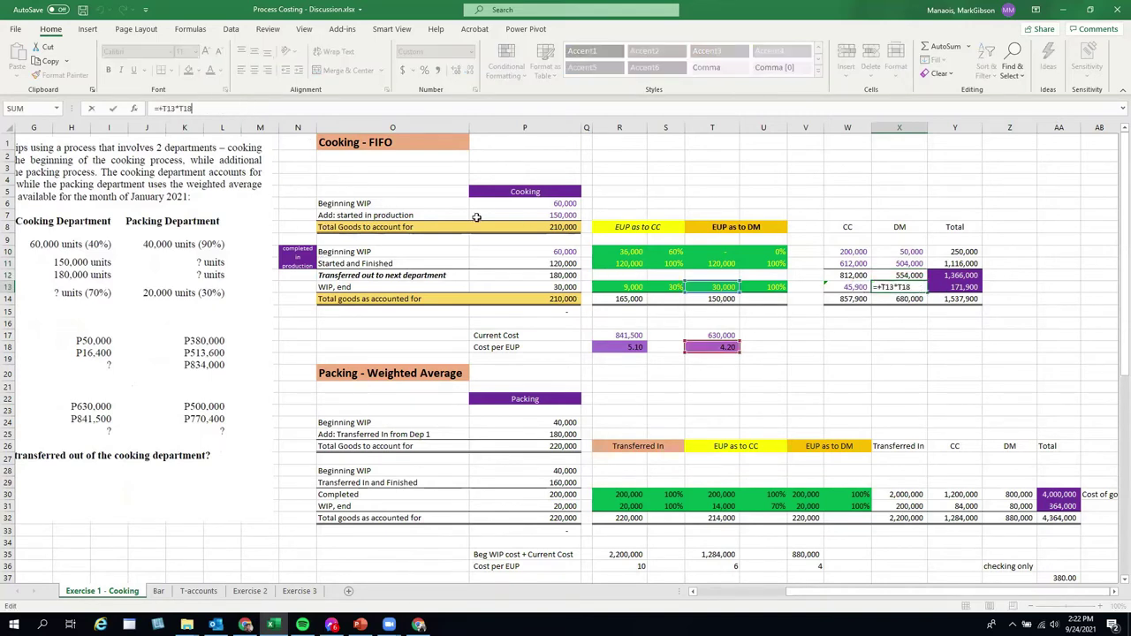
click(712, 372)
click(912, 288)
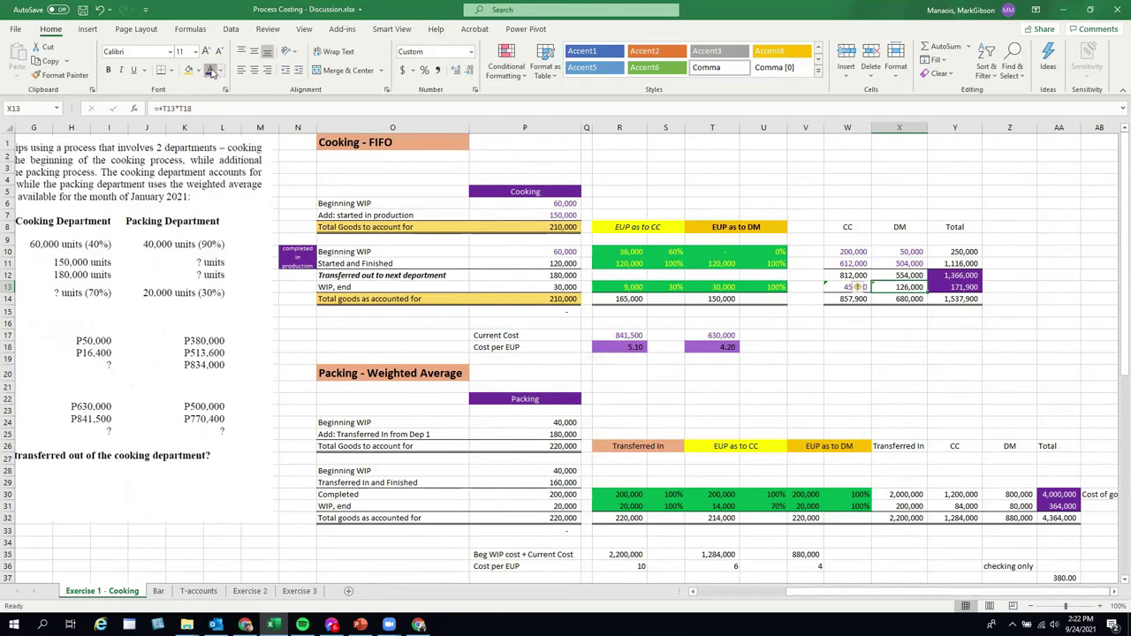
click(1009, 398)
Step: Check the combined cost formulas in Y10 and Y11 and set the font color of Y11 to purple
click(943, 250)
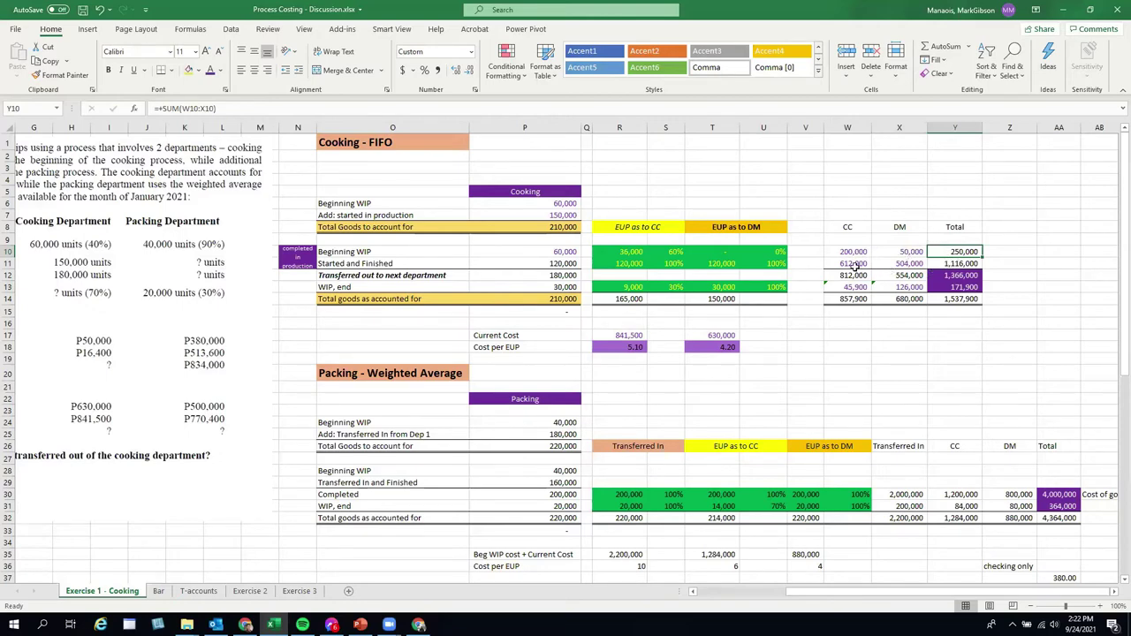
click(935, 264)
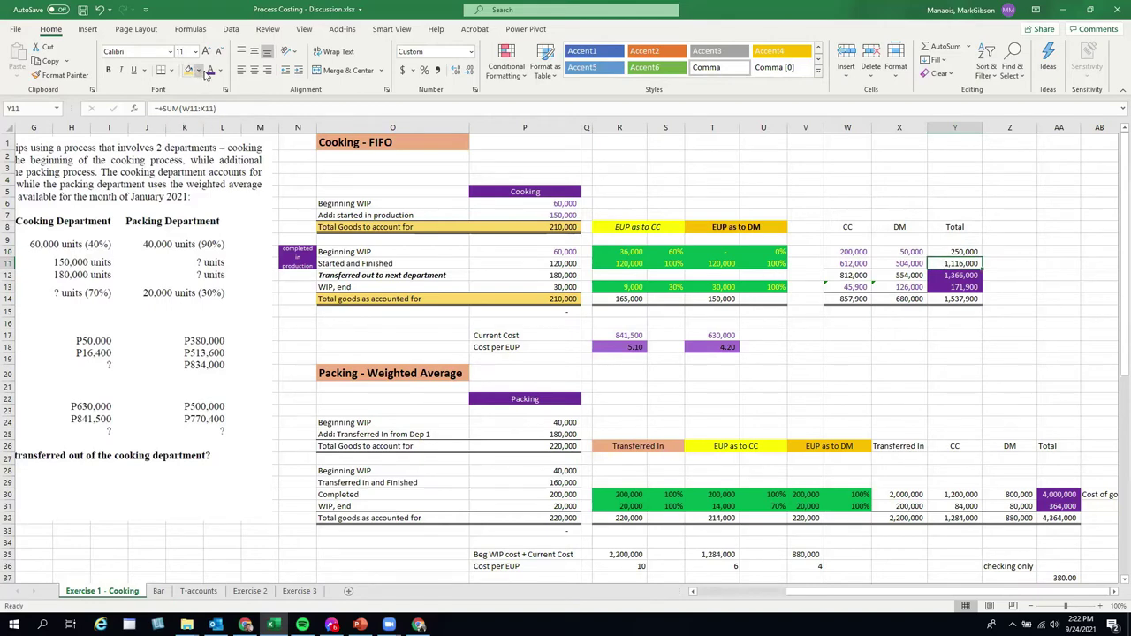
click(988, 354)
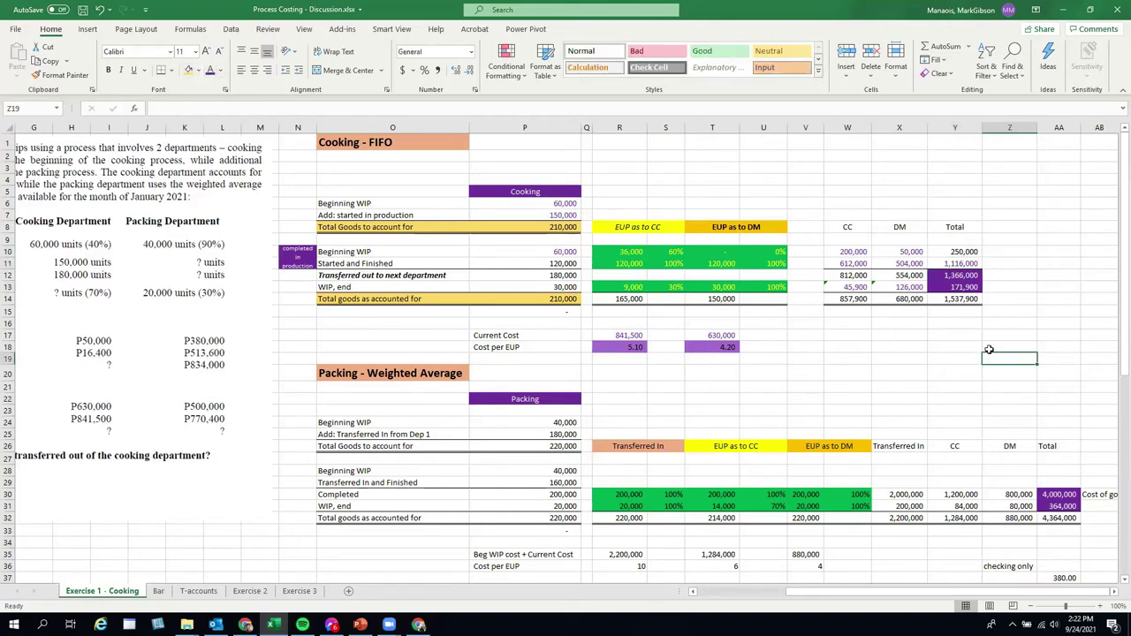
Step: Examine the grand total in Y14 and the transferred-out costs in W12:Y12 against the problem's data and question 1 answer choices
click(970, 301)
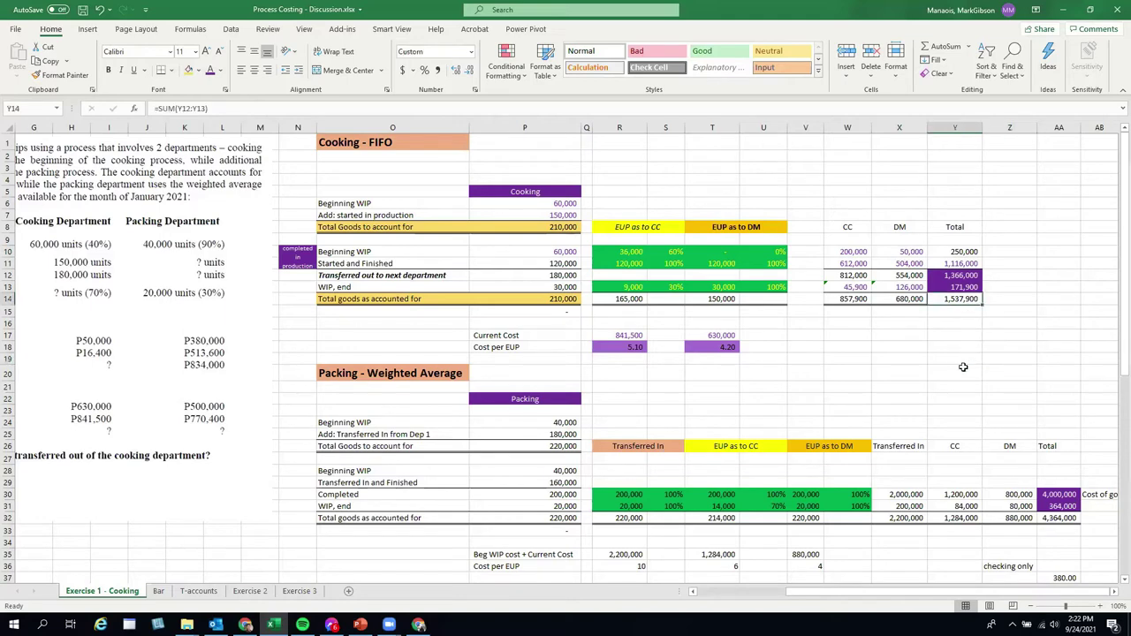
drag(848, 278, 906, 277)
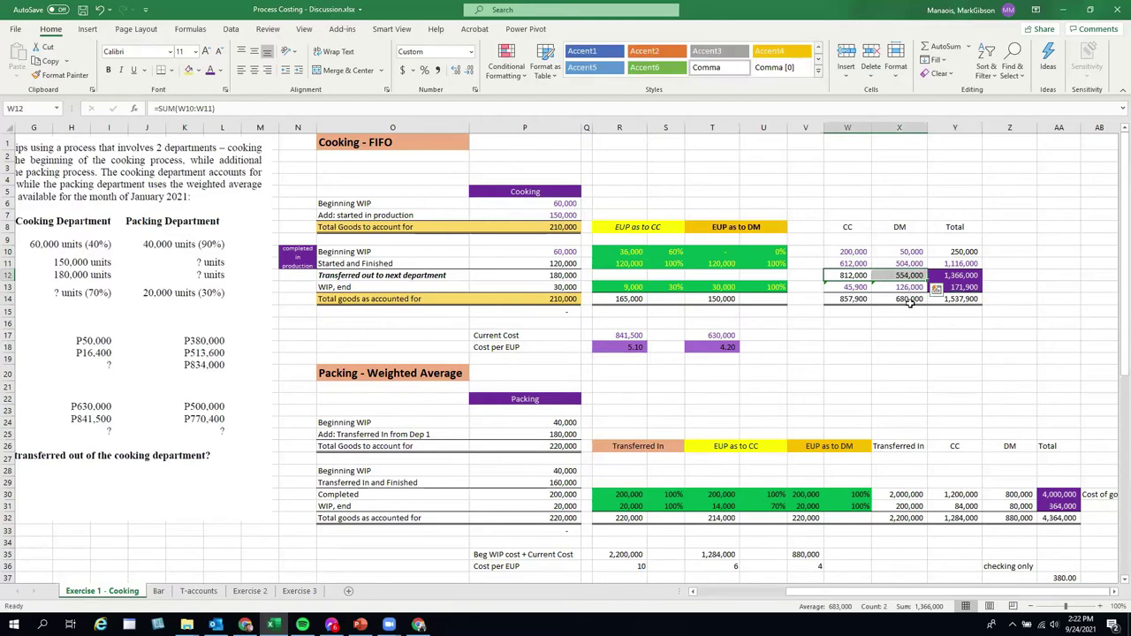
click(959, 274)
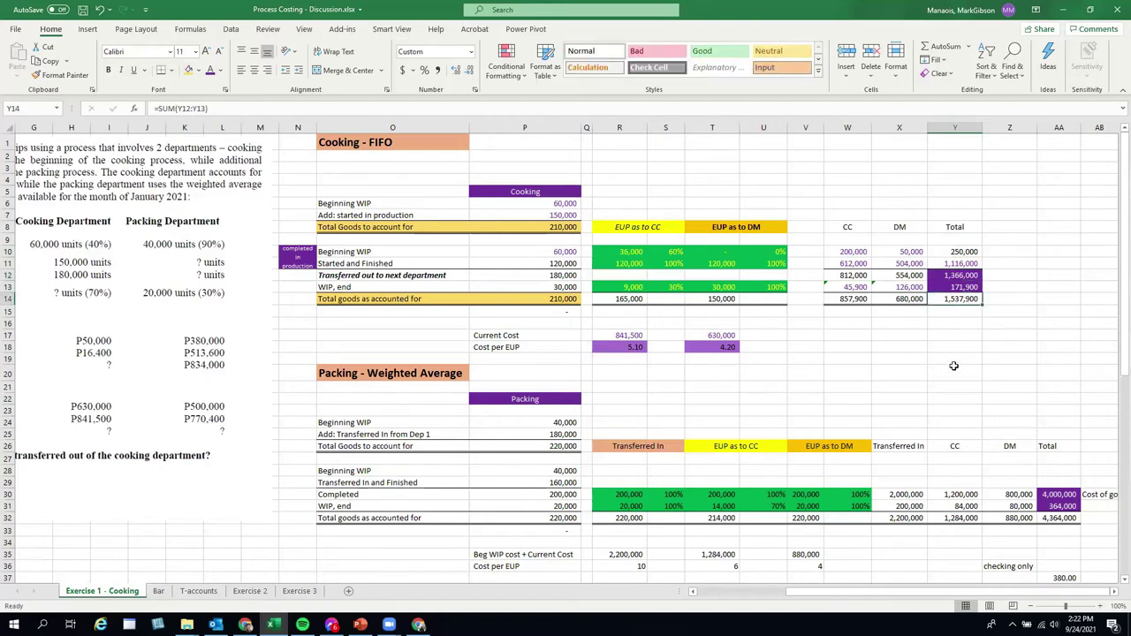
drag(1048, 594, 912, 571)
scroll(903, 593, left, 3)
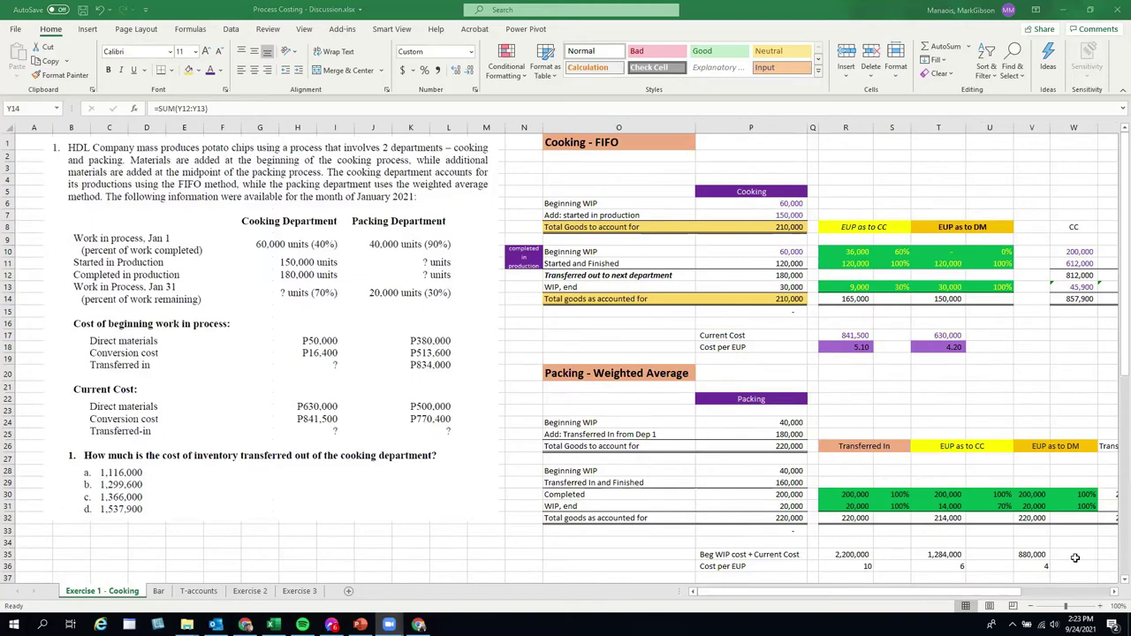
drag(964, 595, 1096, 606)
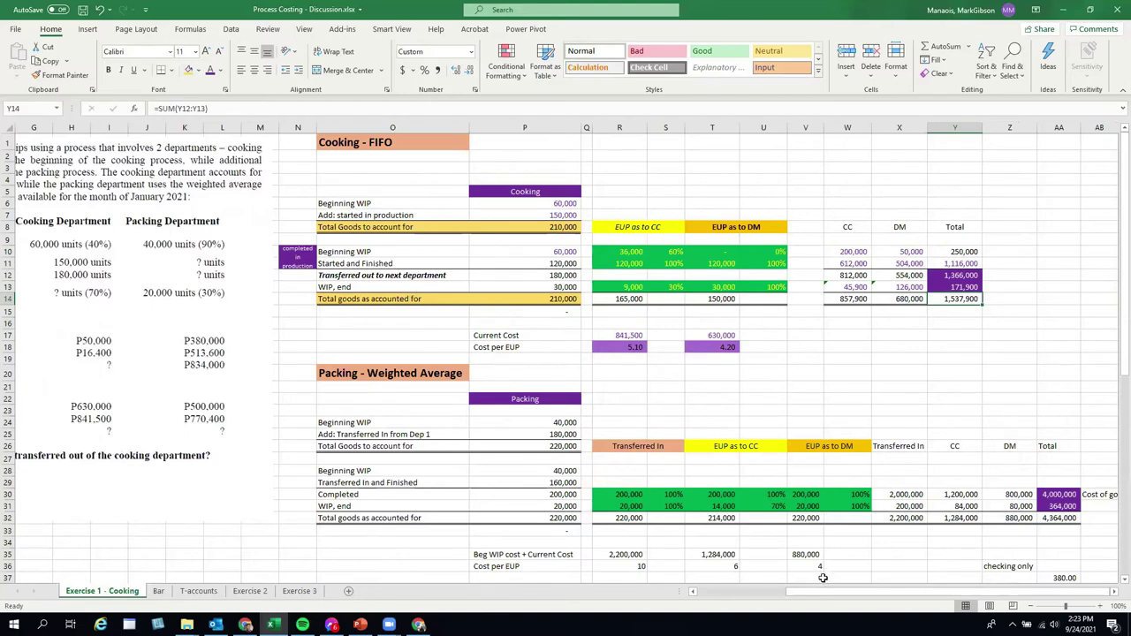
click(880, 371)
drag(913, 591, 826, 599)
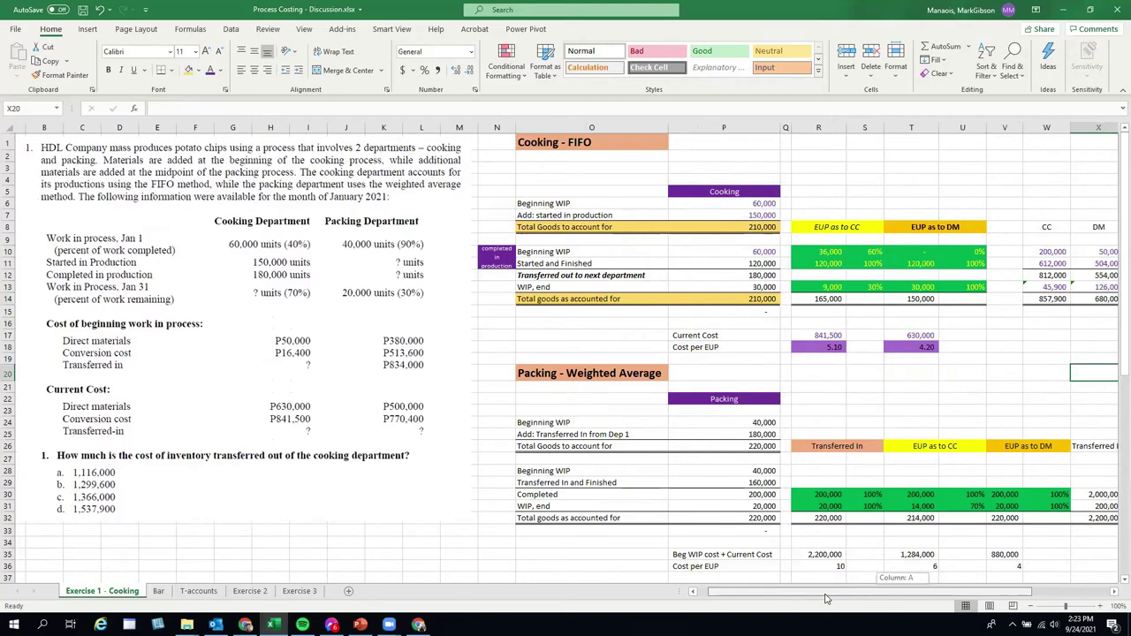
drag(826, 599, 904, 599)
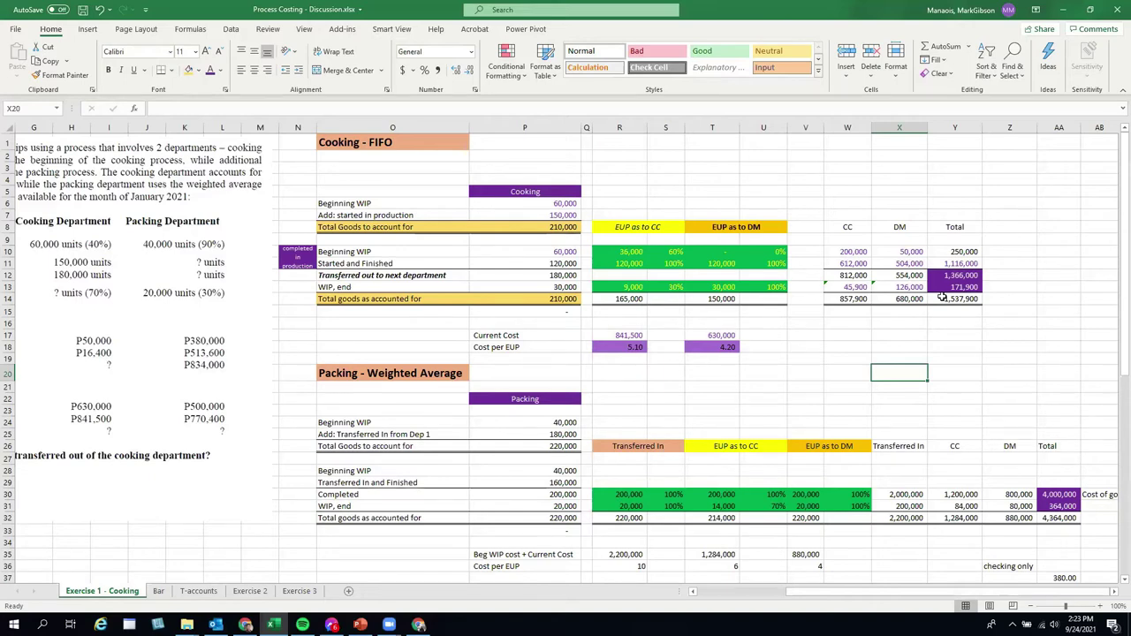
Step: Review the Cooking transferred-out and ending WIP rows and enter an x in Z12 to mark the transferred-out cost
drag(348, 277, 963, 275)
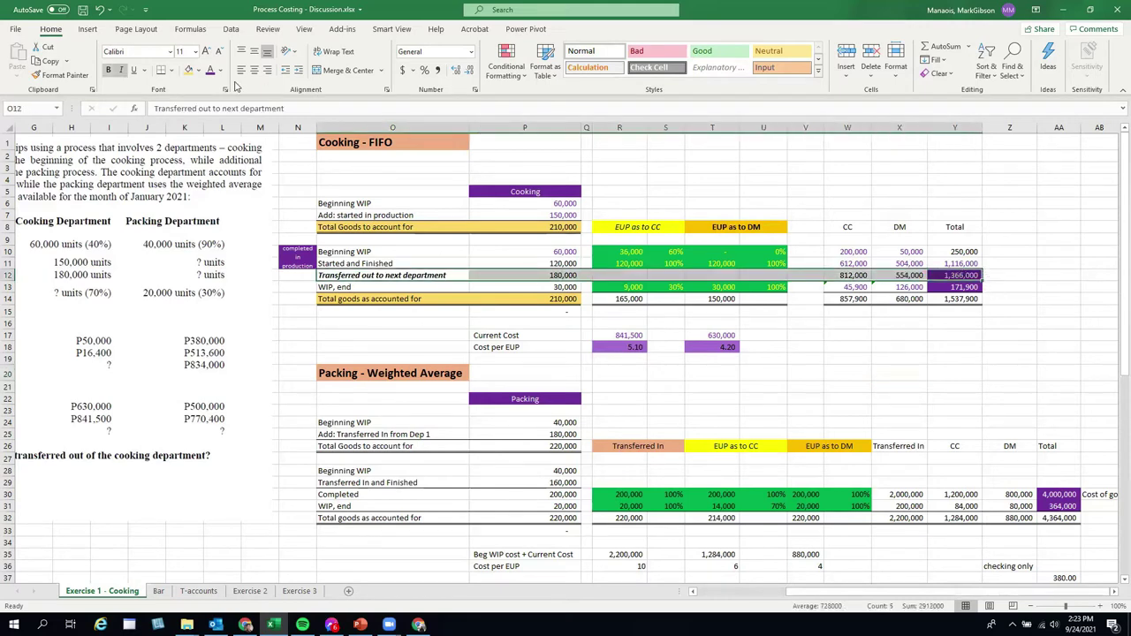
click(991, 289)
click(1008, 275)
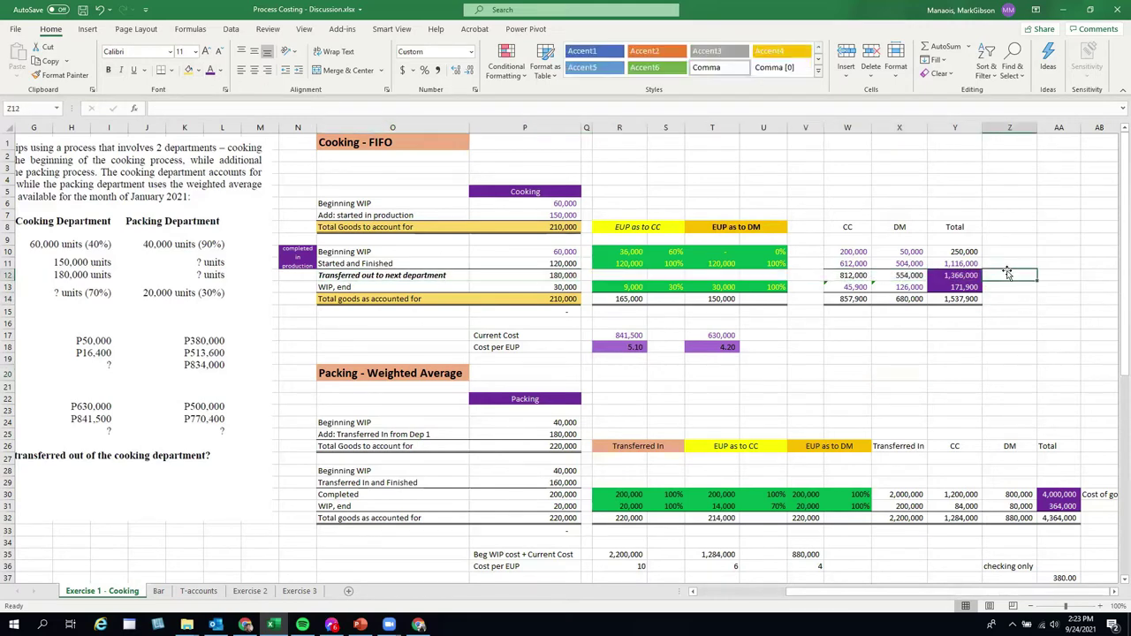
drag(885, 590, 773, 599)
drag(336, 286, 915, 293)
click(1001, 274)
click(939, 352)
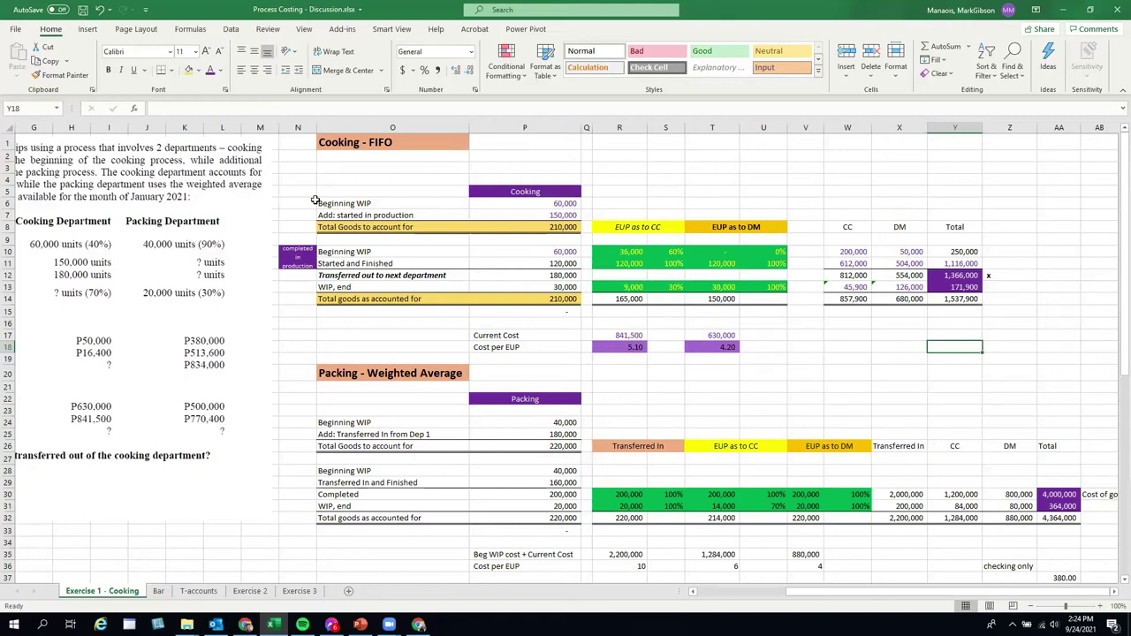
Step: Fill the transferred-out total cost in Y12 with gold and set its font color to purple
drag(806, 601, 717, 600)
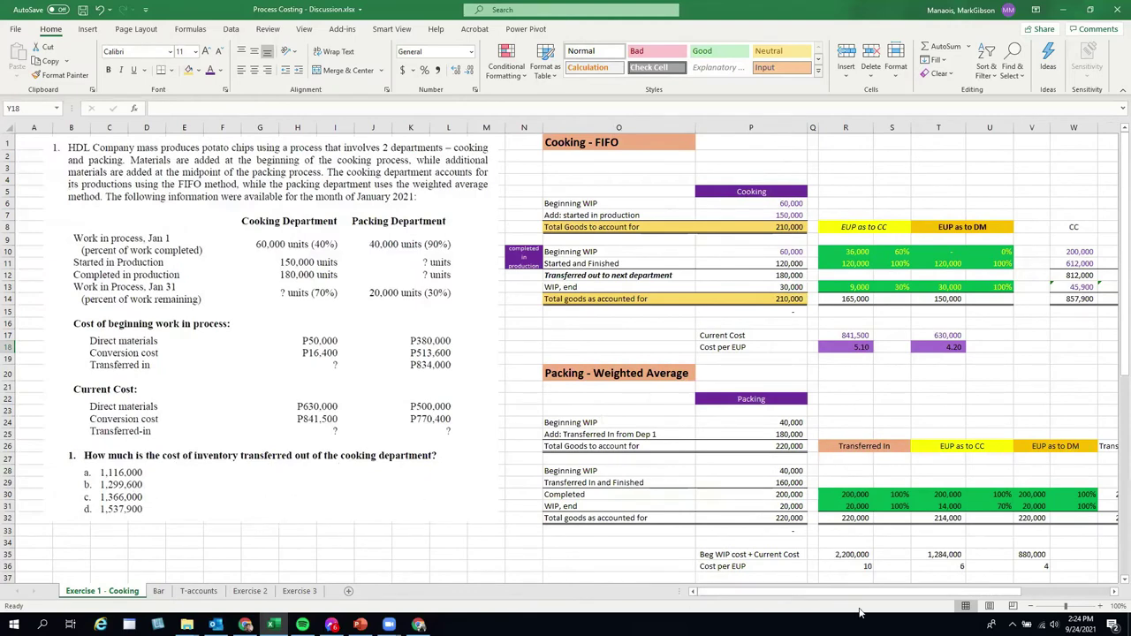
drag(863, 594, 901, 593)
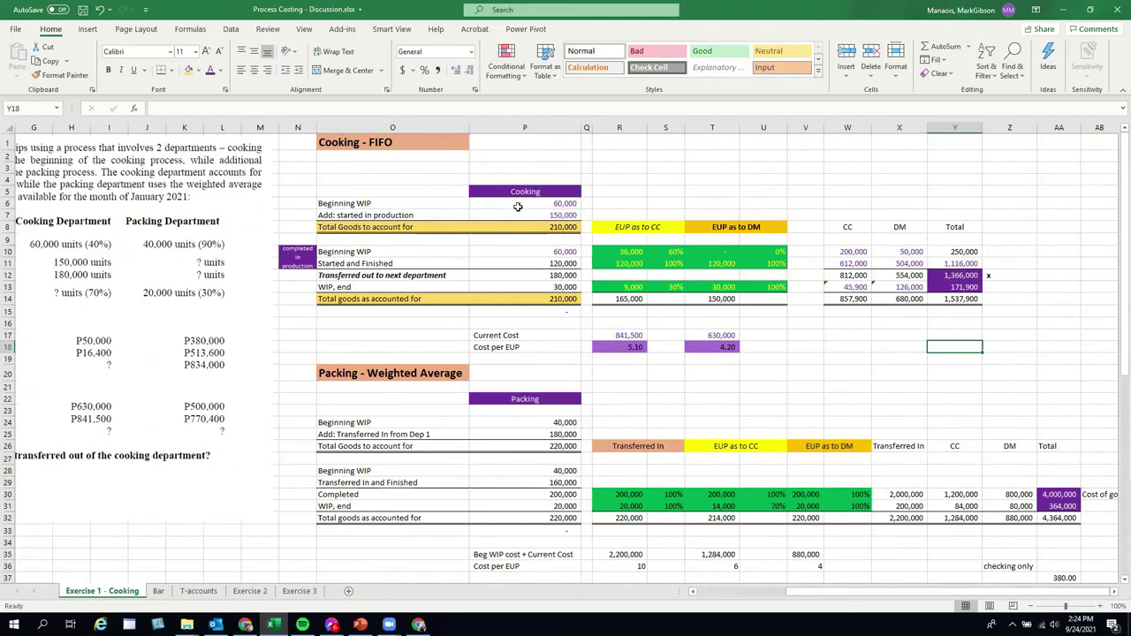
click(956, 276)
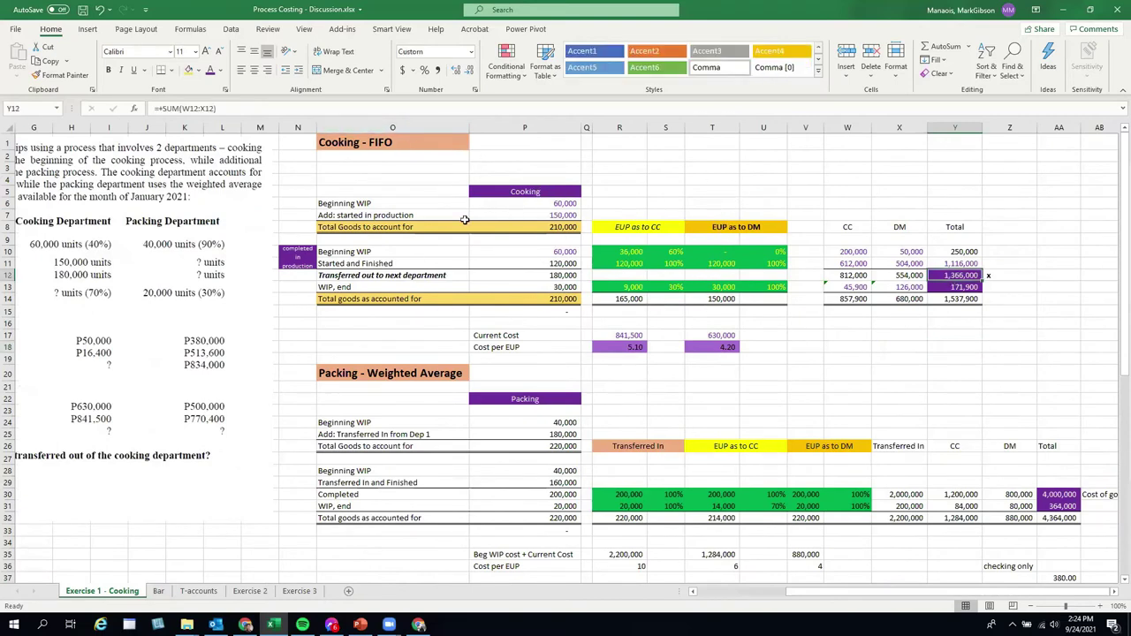
click(188, 71)
click(210, 70)
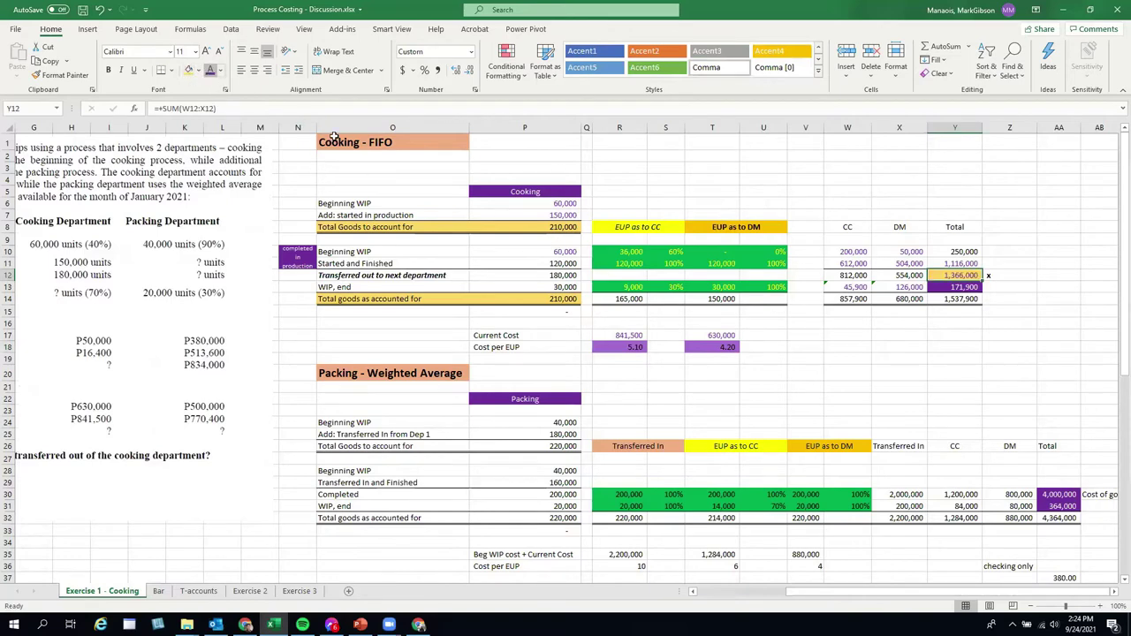
click(859, 385)
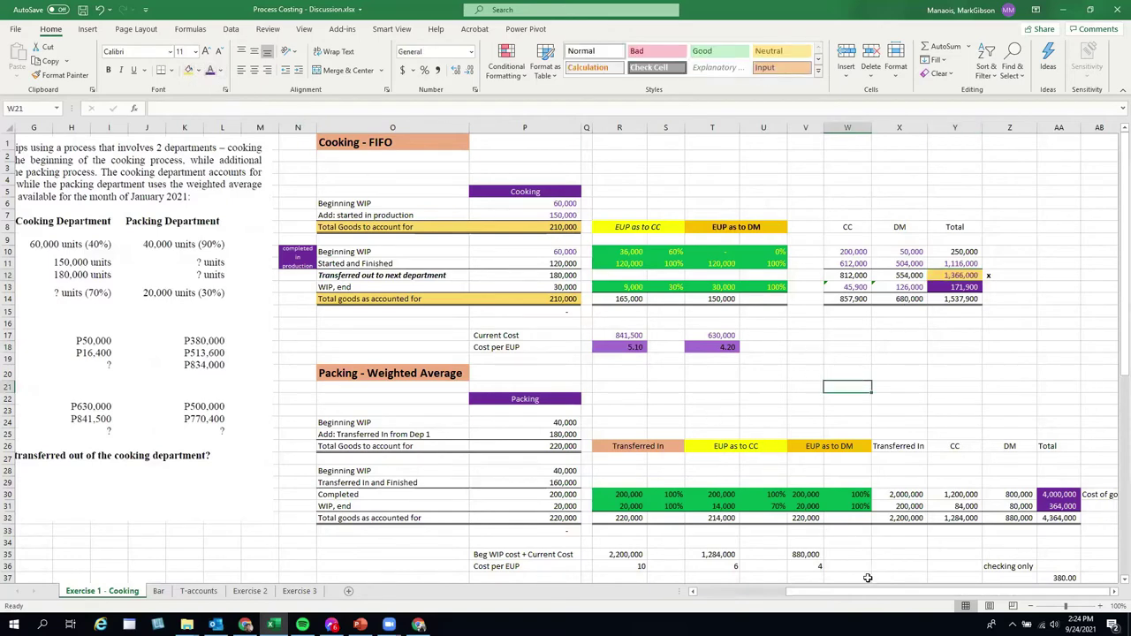
Step: Append "(Cooking)" to the Packing label "Add: Transferred In from Dep 1" in O25
scroll(868, 587, left, 6)
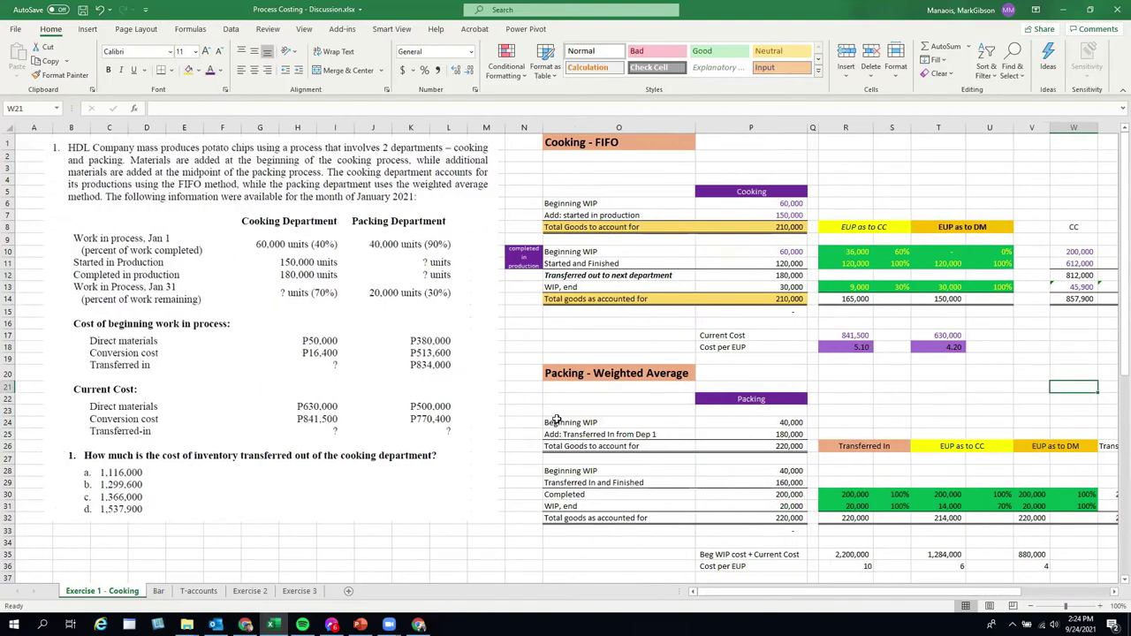
scroll(557, 393, down, 3)
scroll(557, 393, up, 3)
scroll(691, 413, down, 3)
drag(985, 592, 1051, 599)
scroll(853, 533, up, 3)
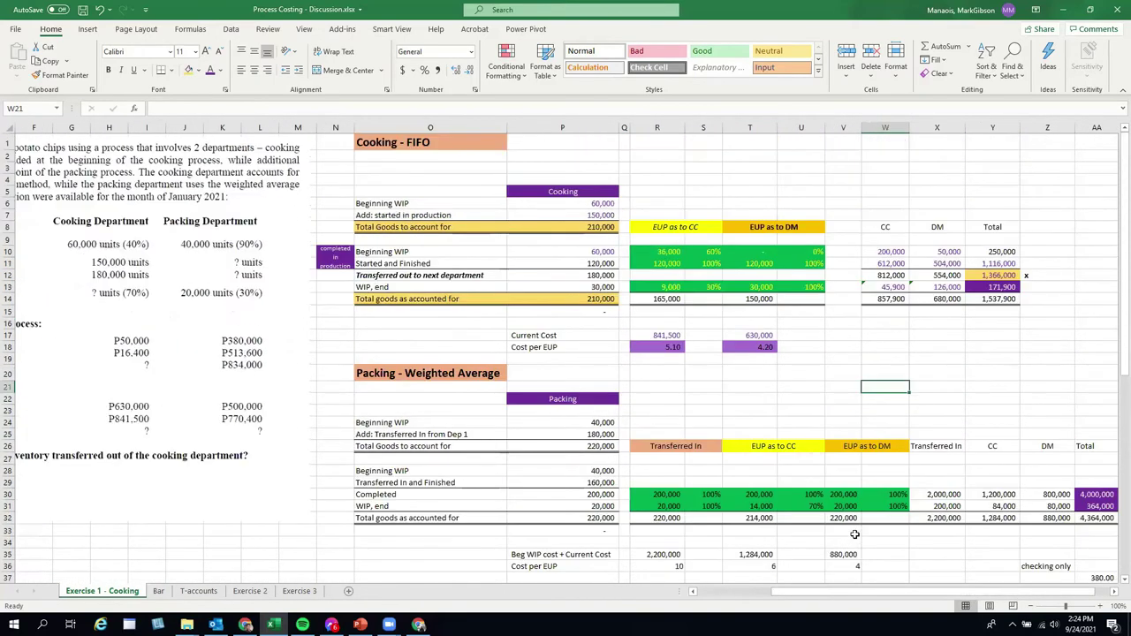
click(365, 430)
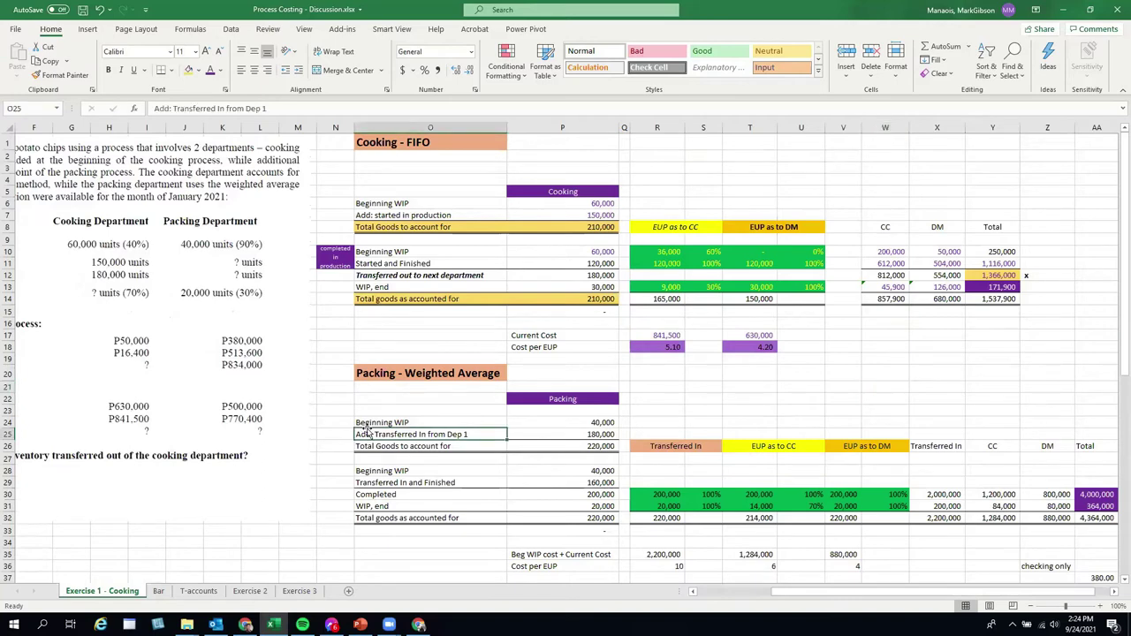
click(370, 421)
click(369, 434)
double_click(483, 435)
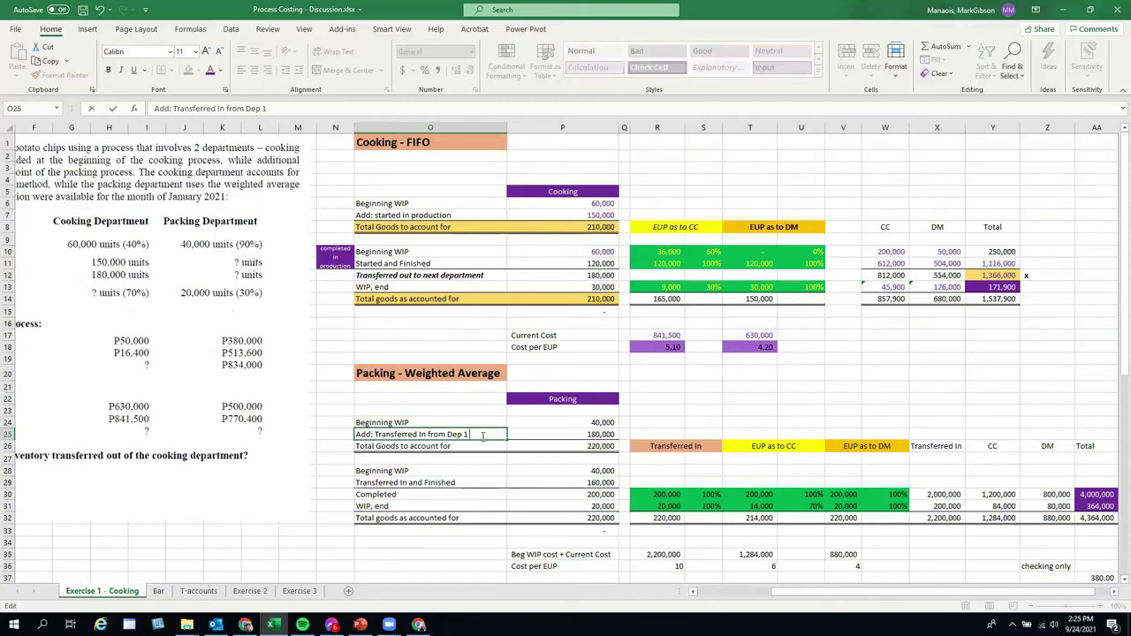
text((Cooking))
key(Return)
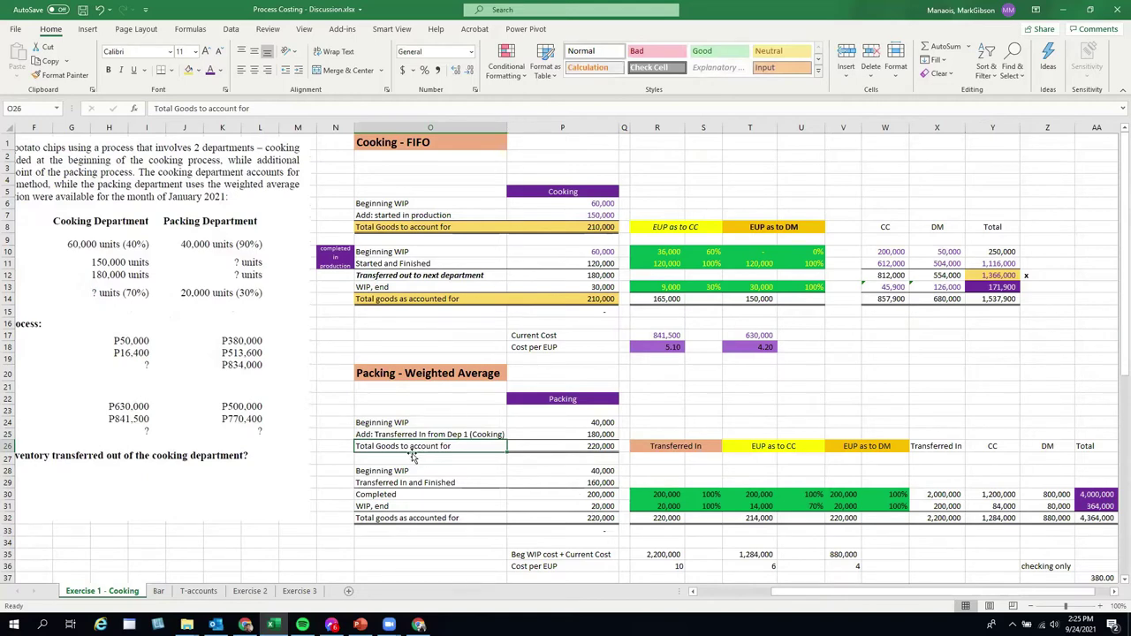
Step: Inspect the Packing total goods formula in P26 and the Beginning WIP, Transferred In and Finished, and Completed rows
click(584, 448)
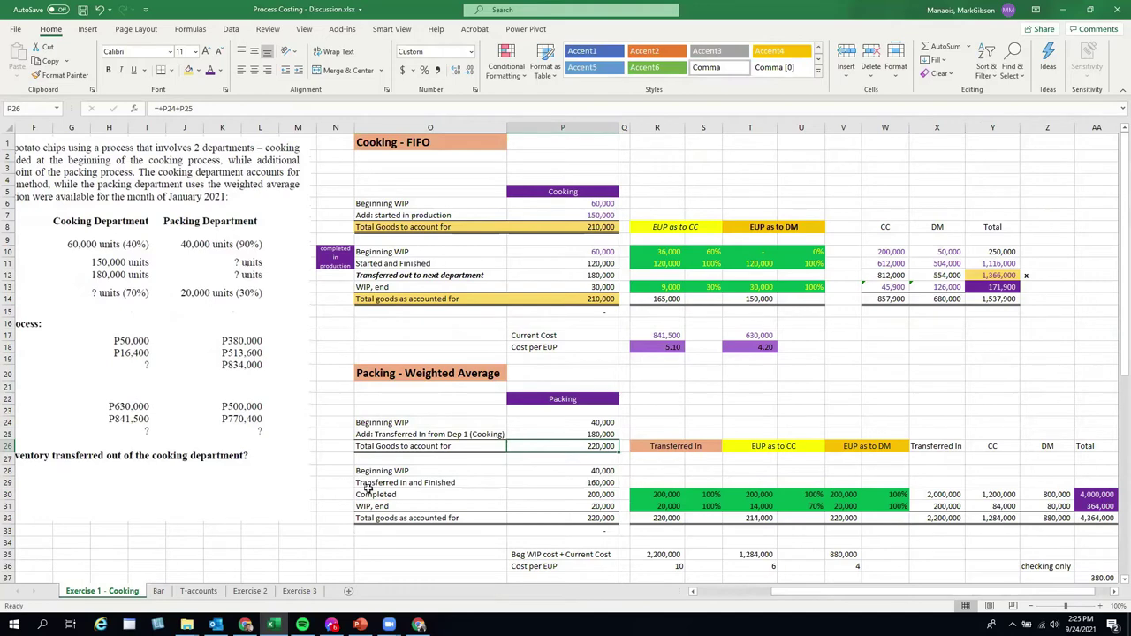
drag(373, 475, 589, 471)
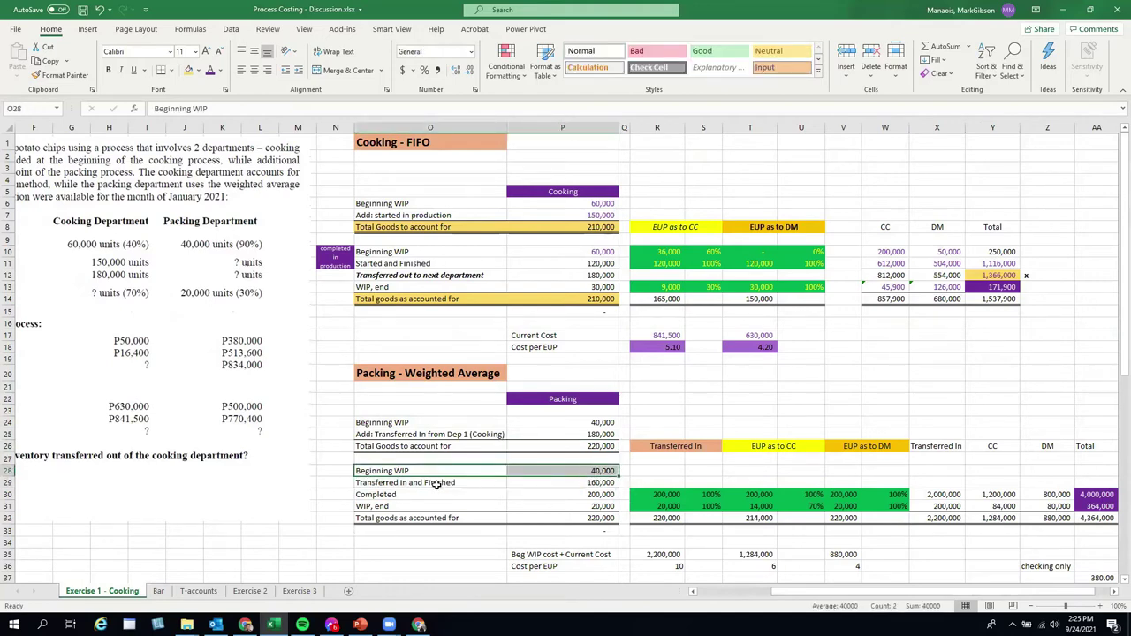
click(435, 484)
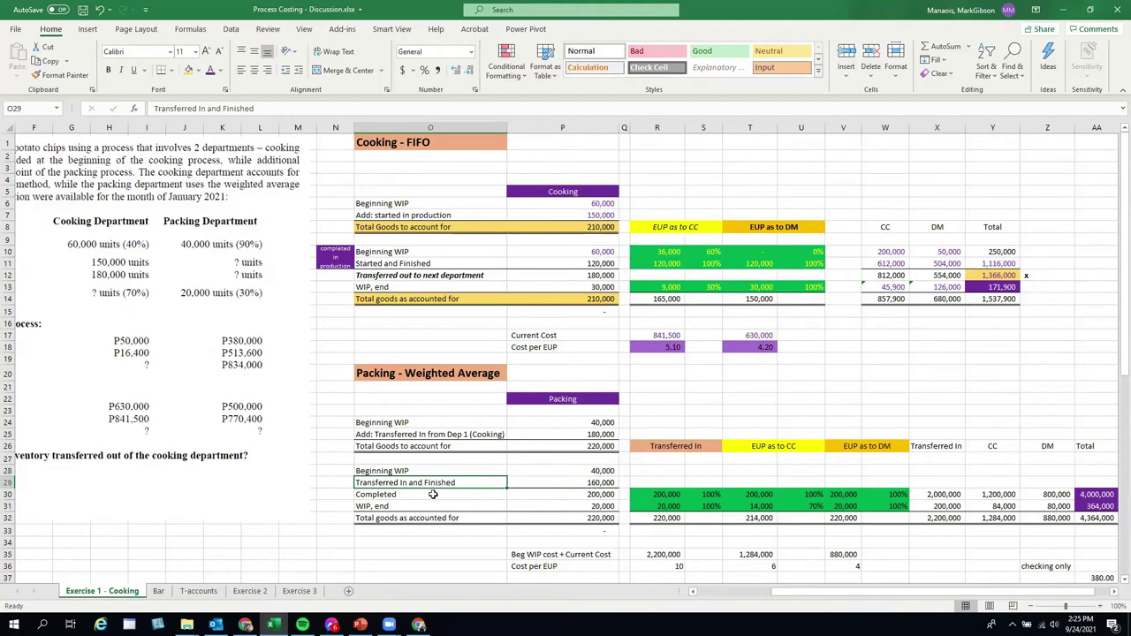
click(372, 495)
shift+click(515, 496)
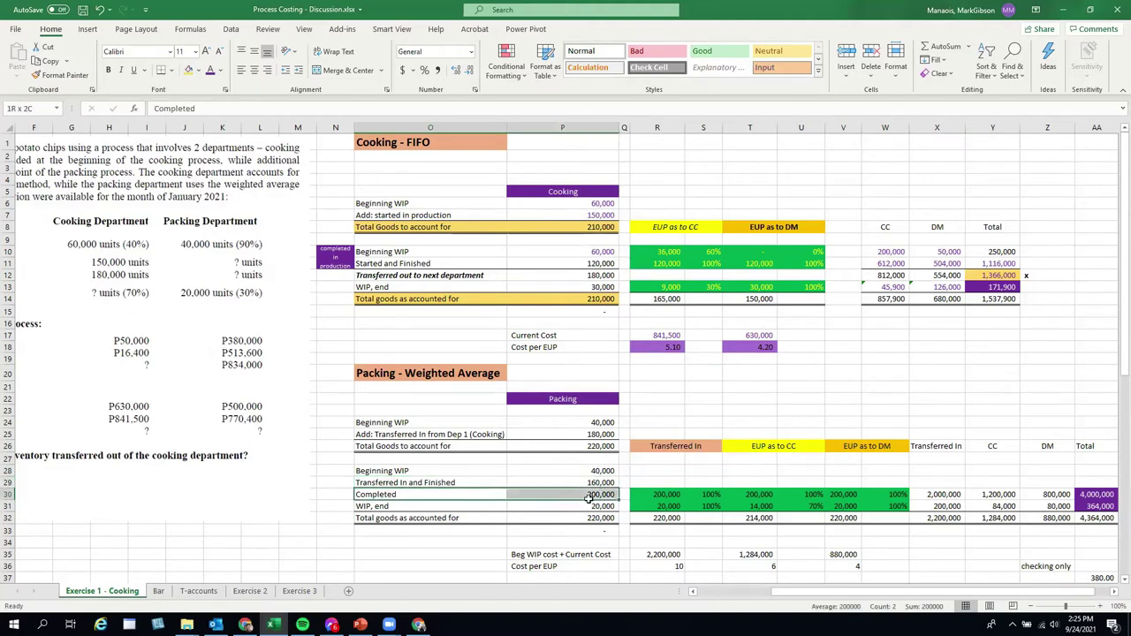
Step: Review the Packing WIP, end and Total goods as accounted for rows and compare the Cooking and Packing quantity schedules
drag(409, 508, 582, 510)
drag(383, 519, 572, 518)
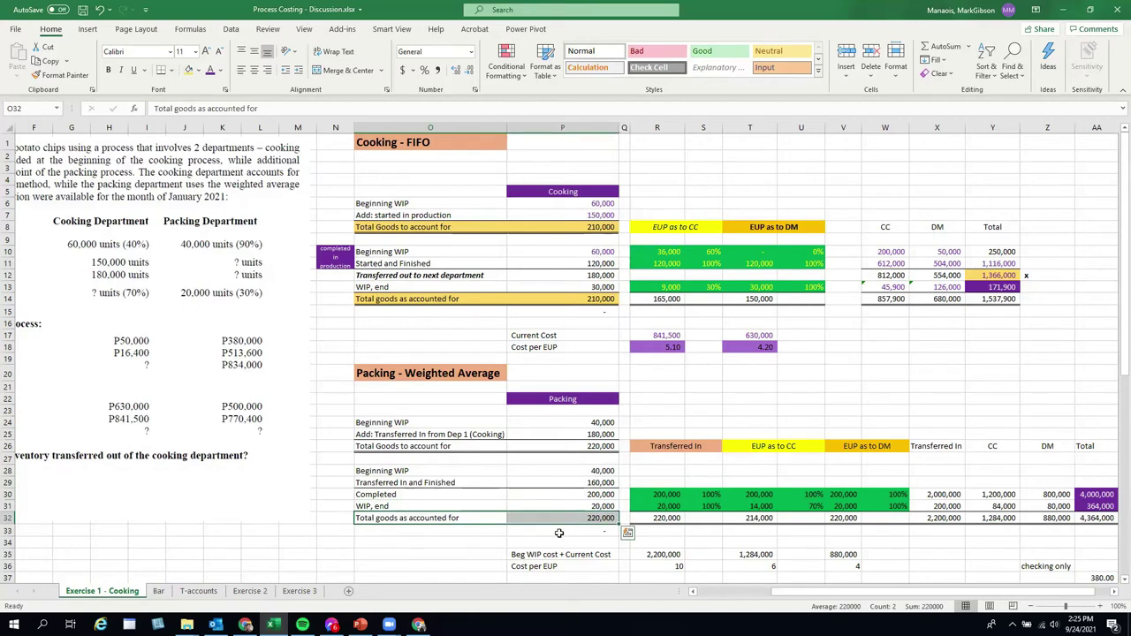
drag(384, 188, 552, 300)
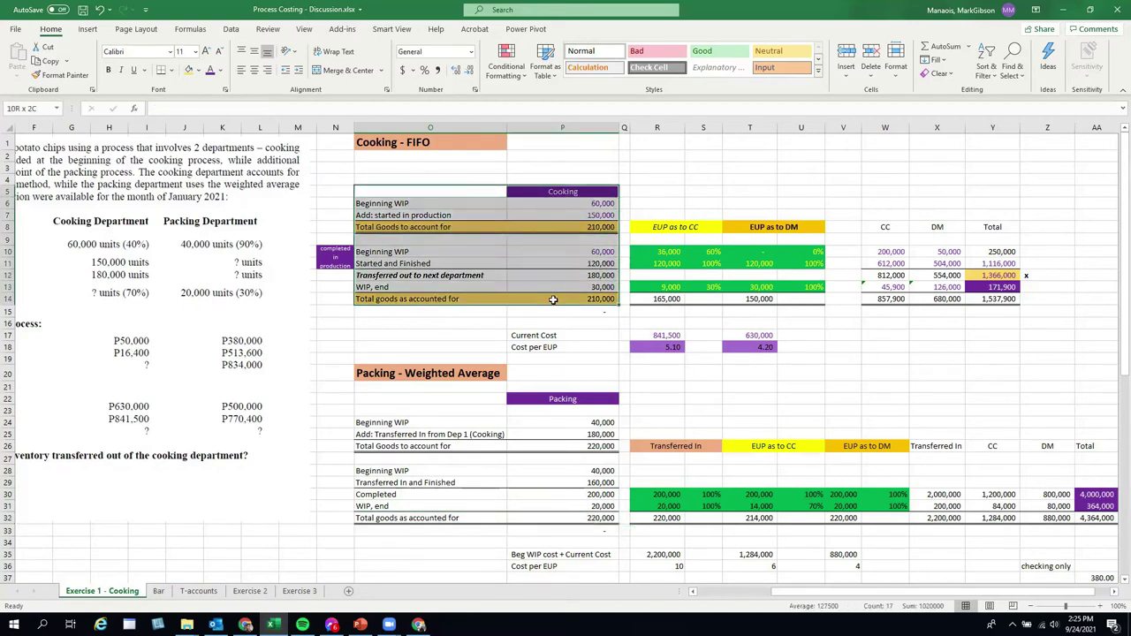
click(386, 372)
drag(380, 397, 572, 524)
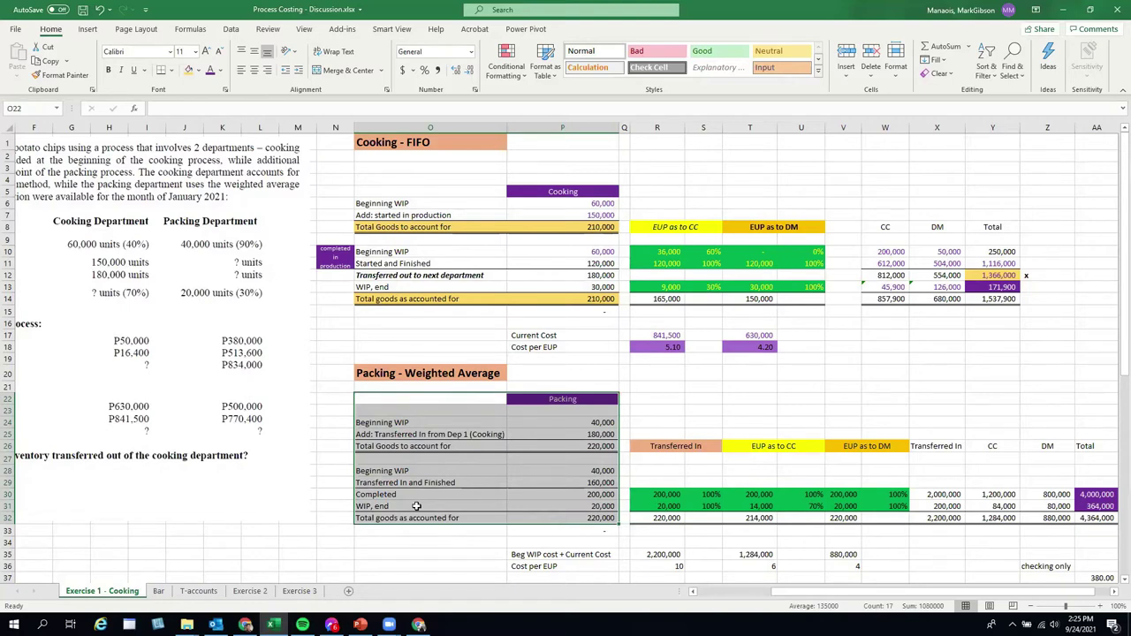
Step: Set the font color of the Packing beginning WIP units in P24 to purple
drag(796, 594, 707, 601)
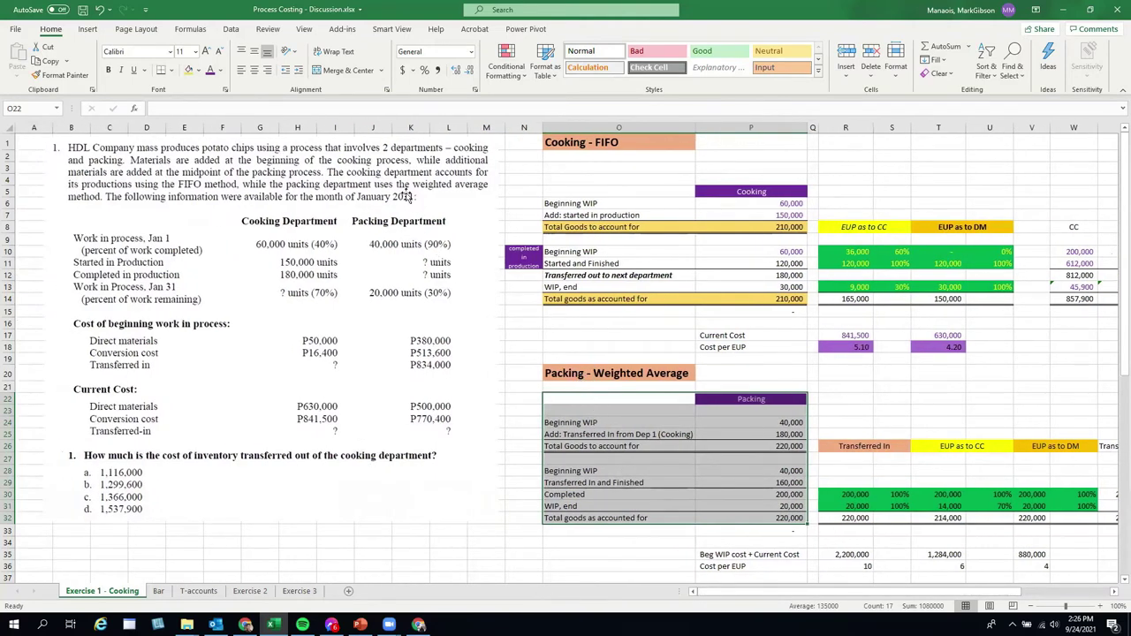
click(584, 422)
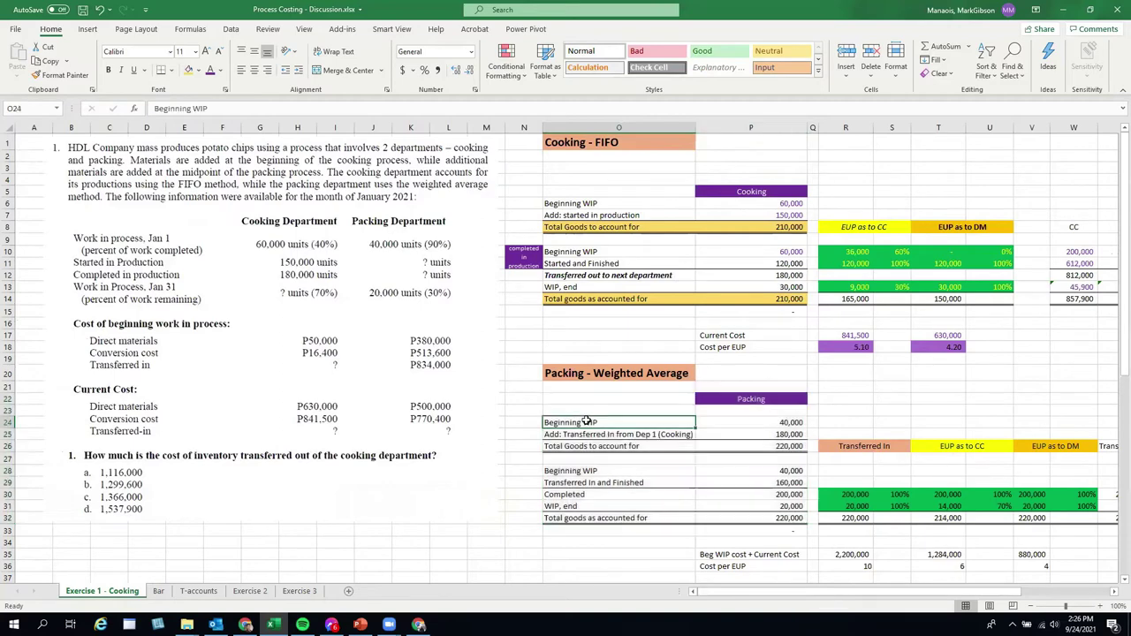
click(797, 424)
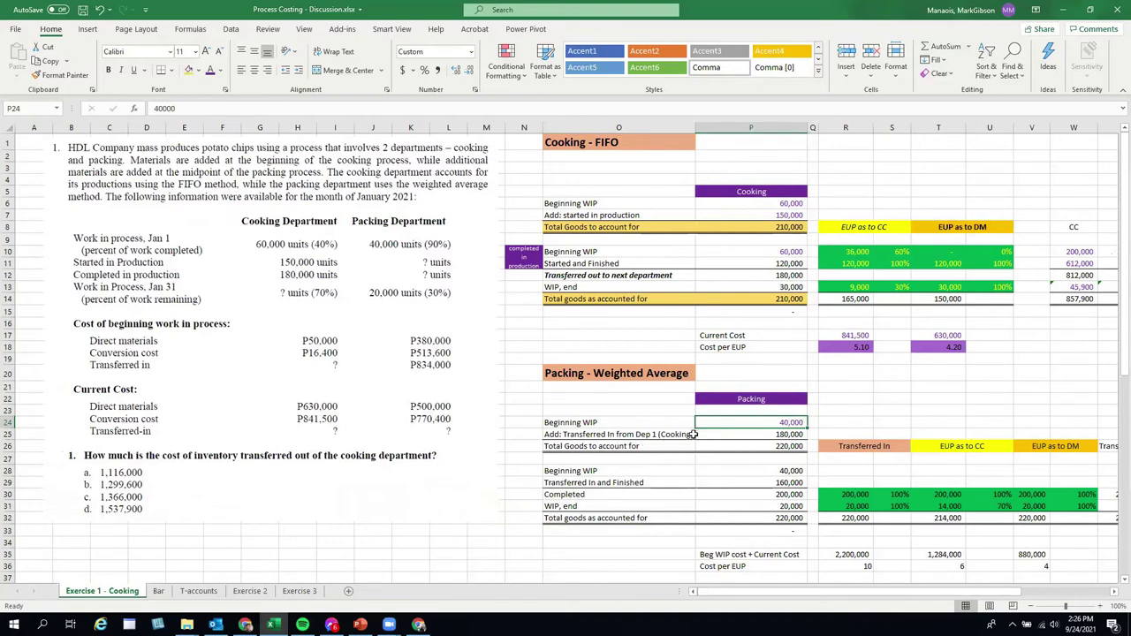
Step: Trace the Packing transferred-in formula in P25 to the Cooking transferred-out row and set P25's font color to purple
click(733, 434)
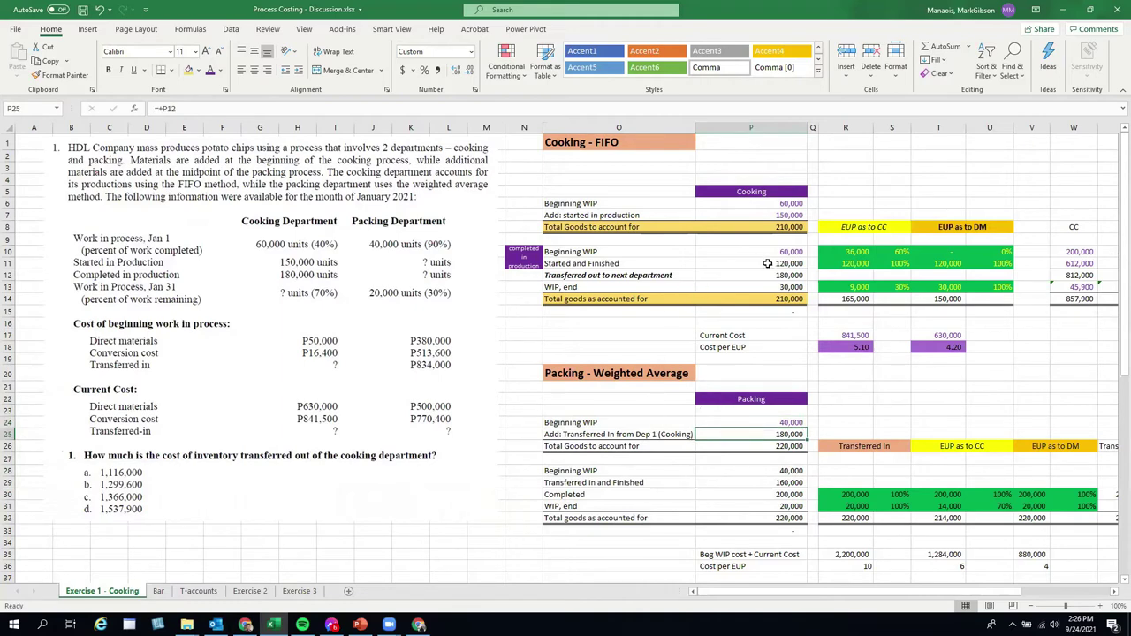
drag(594, 275, 751, 275)
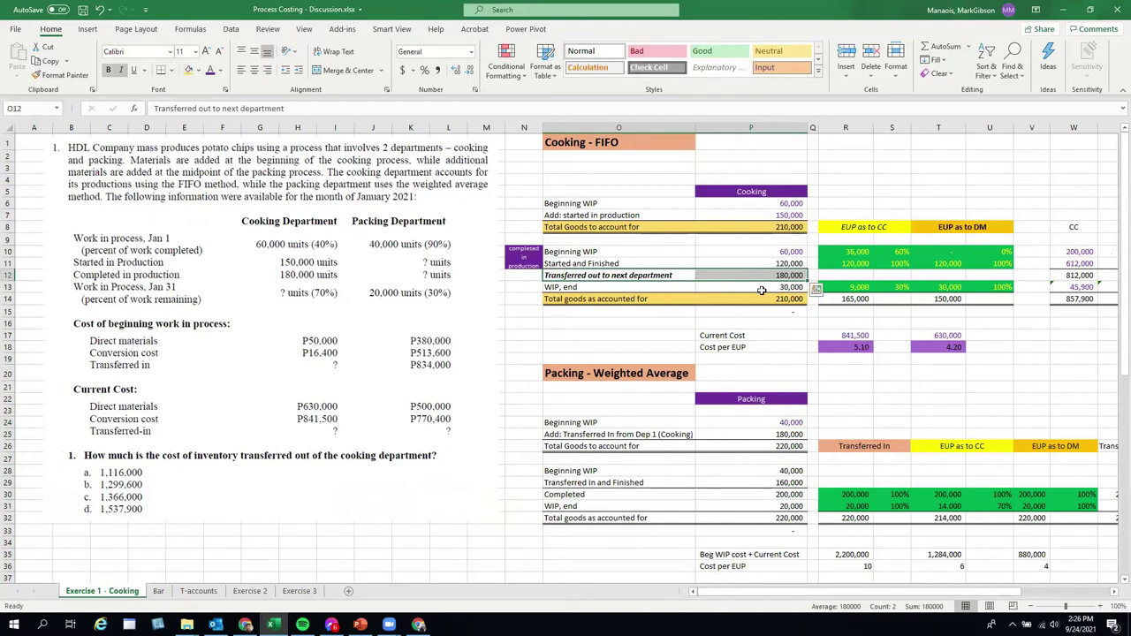
click(755, 434)
click(266, 112)
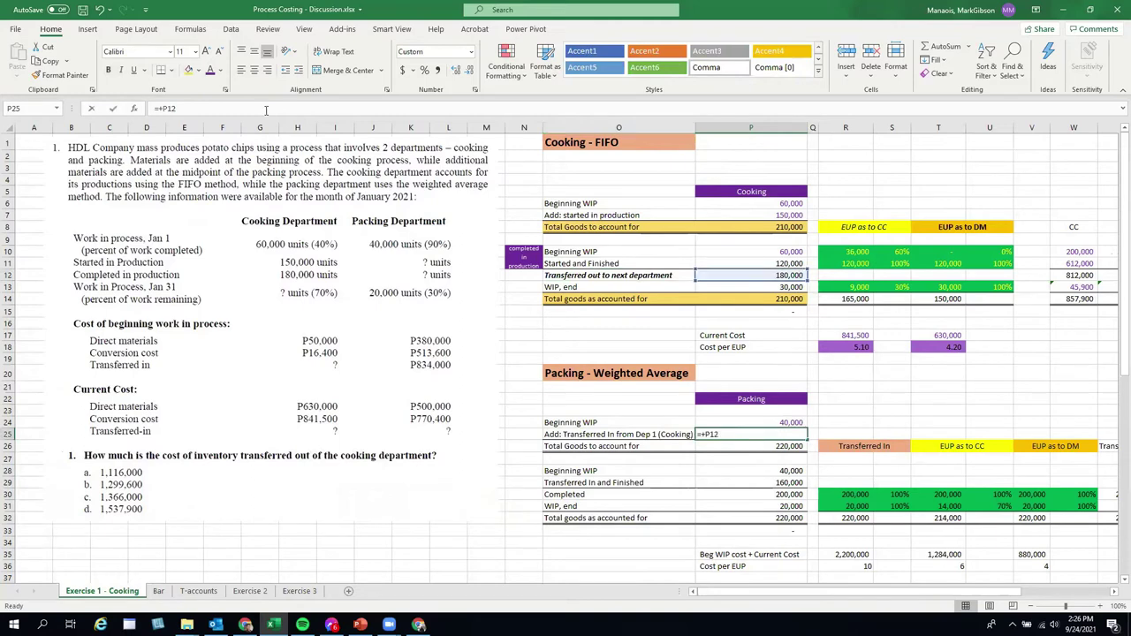
key(Return)
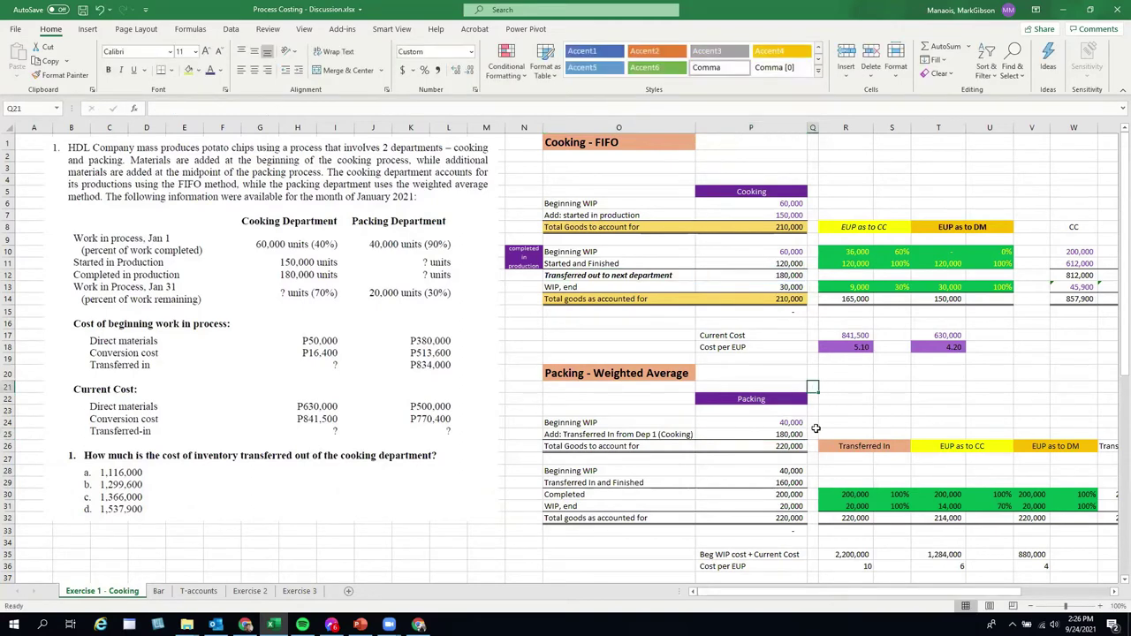
drag(795, 435, 795, 423)
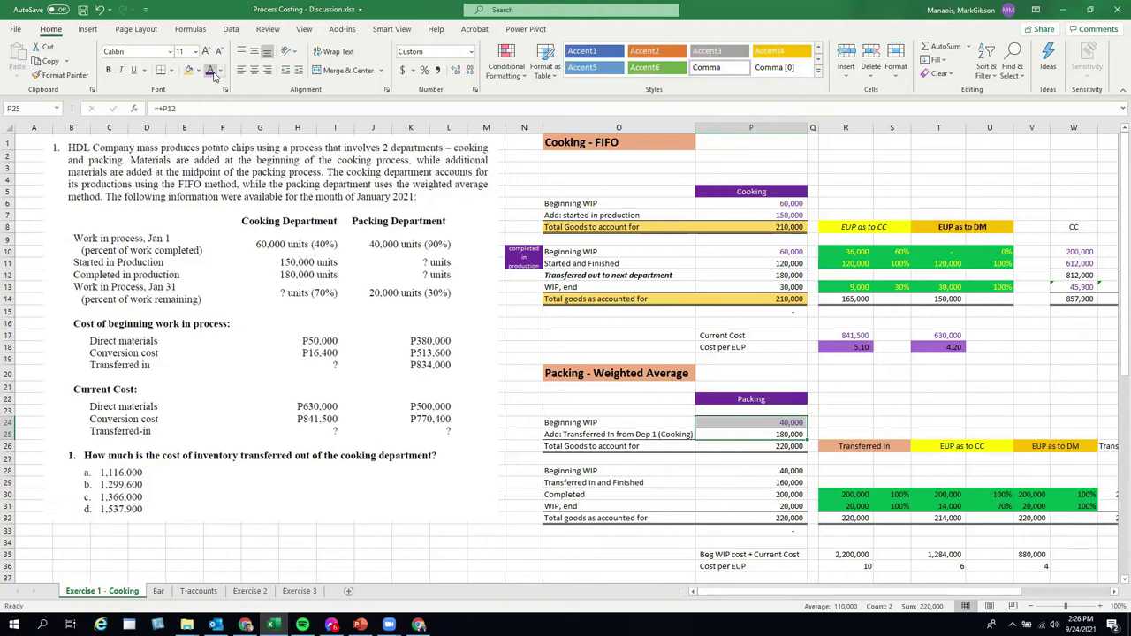
Step: Fill the Packing total rows O26:P26 and O32:P32 with gold and compare the two totals
click(797, 447)
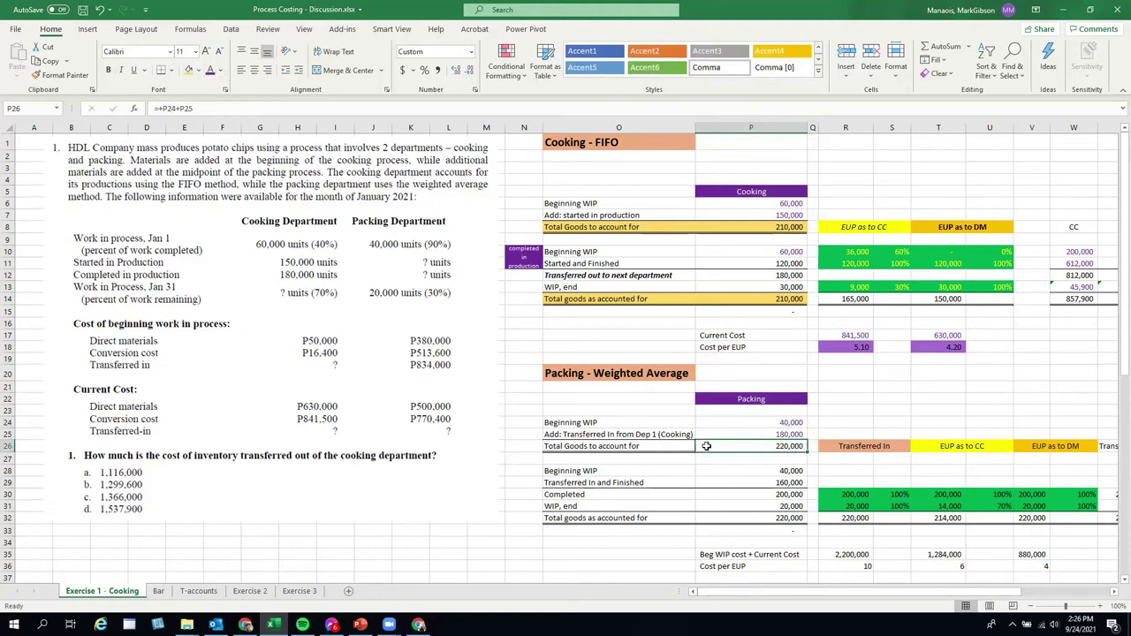
drag(612, 446, 751, 446)
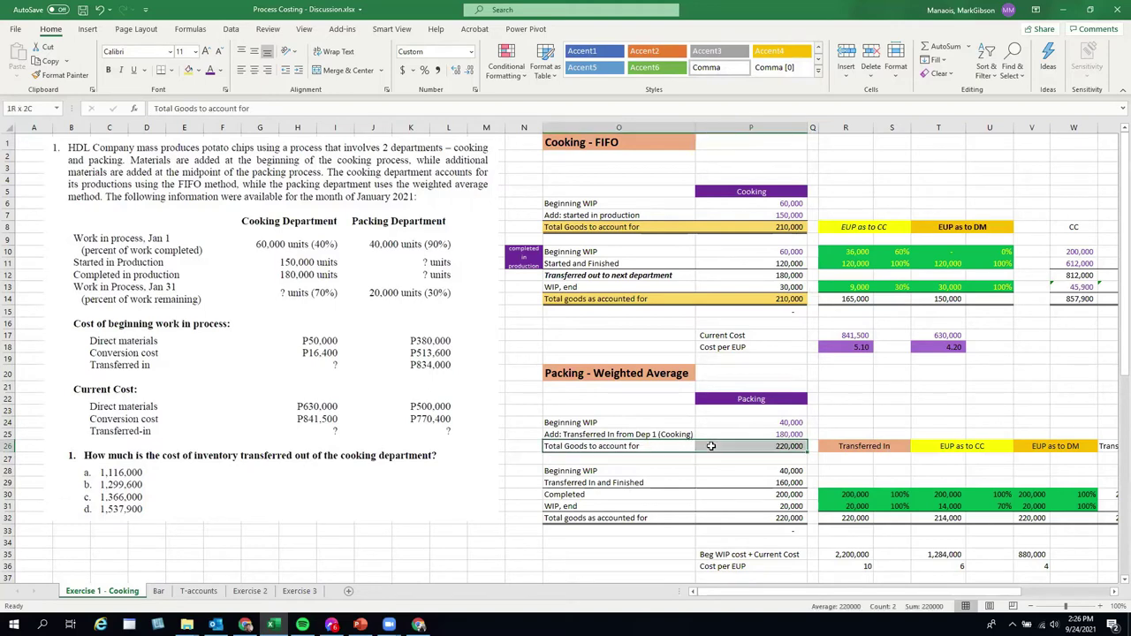
click(185, 71)
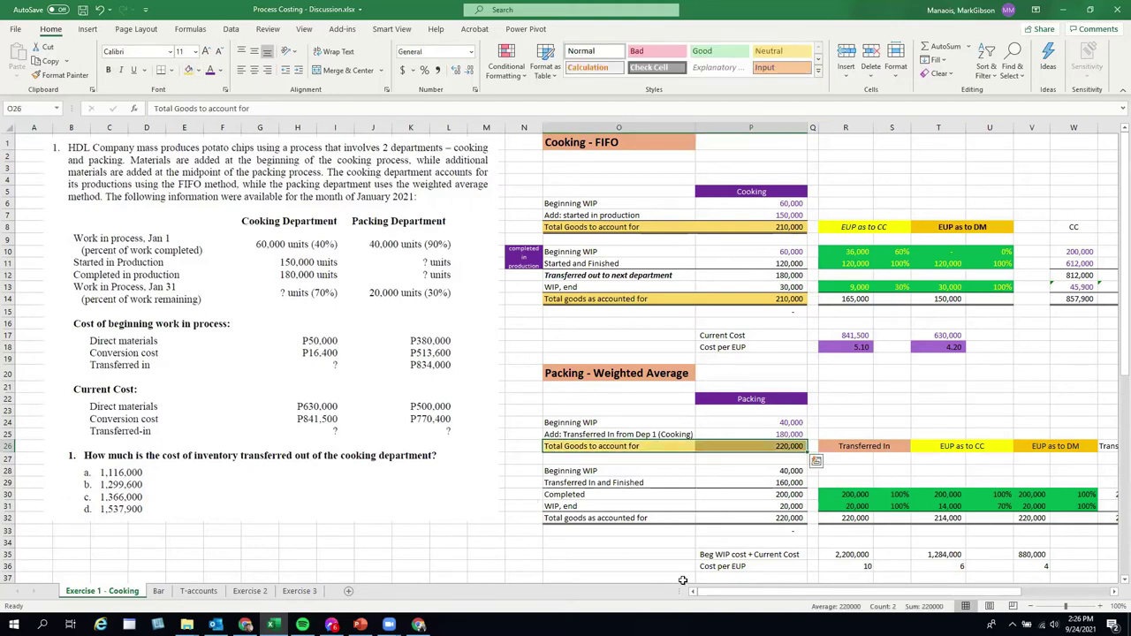
drag(575, 518, 782, 517)
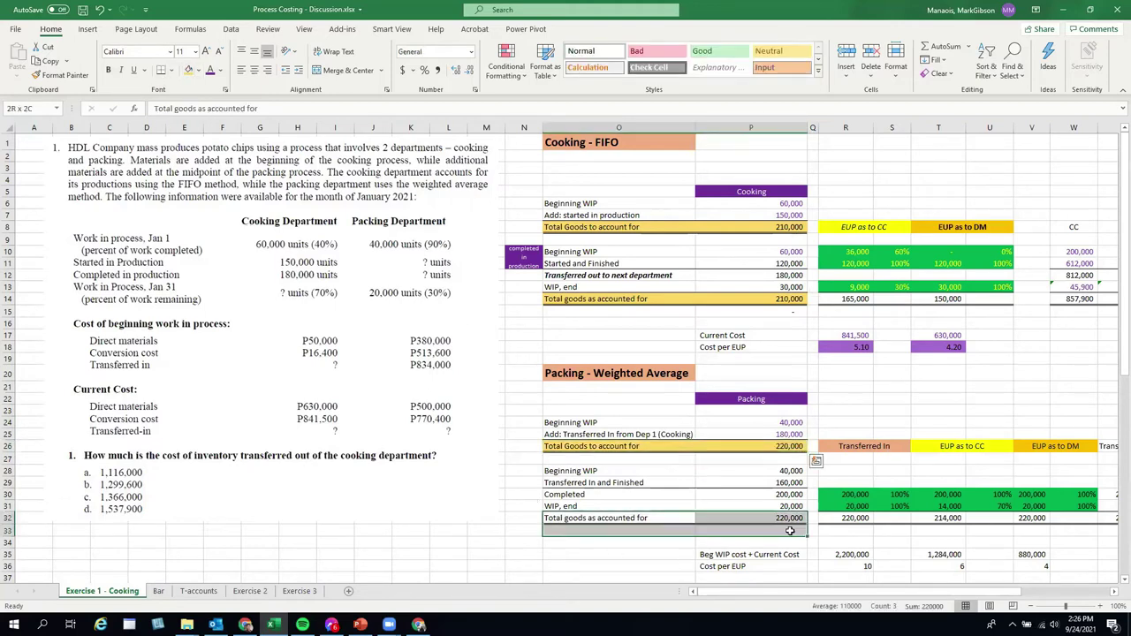
click(188, 70)
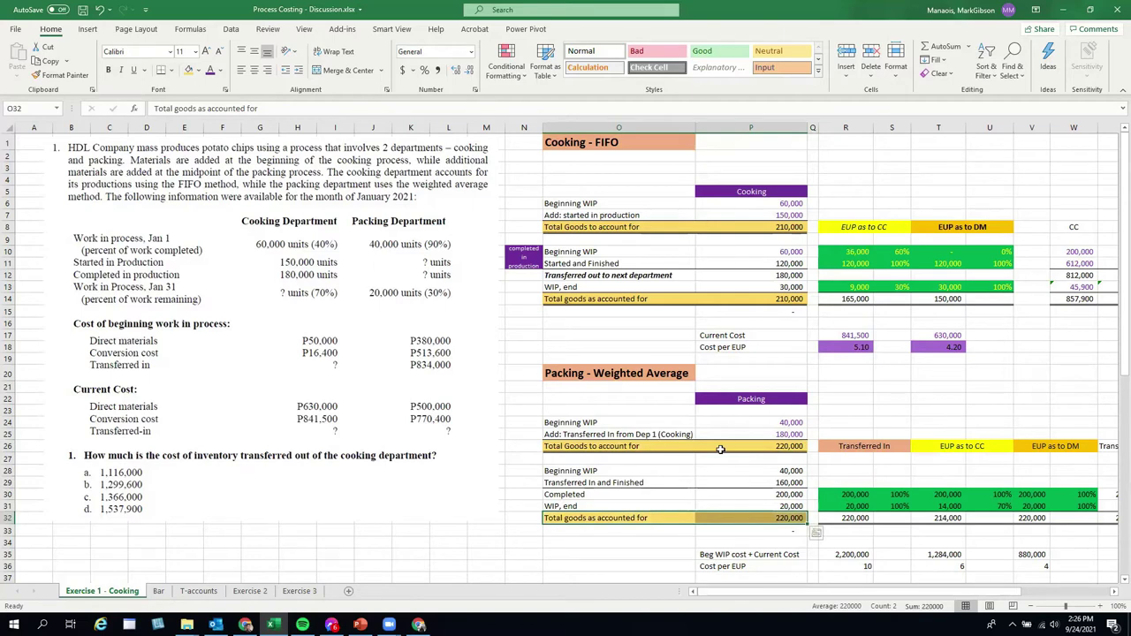
drag(769, 446, 594, 448)
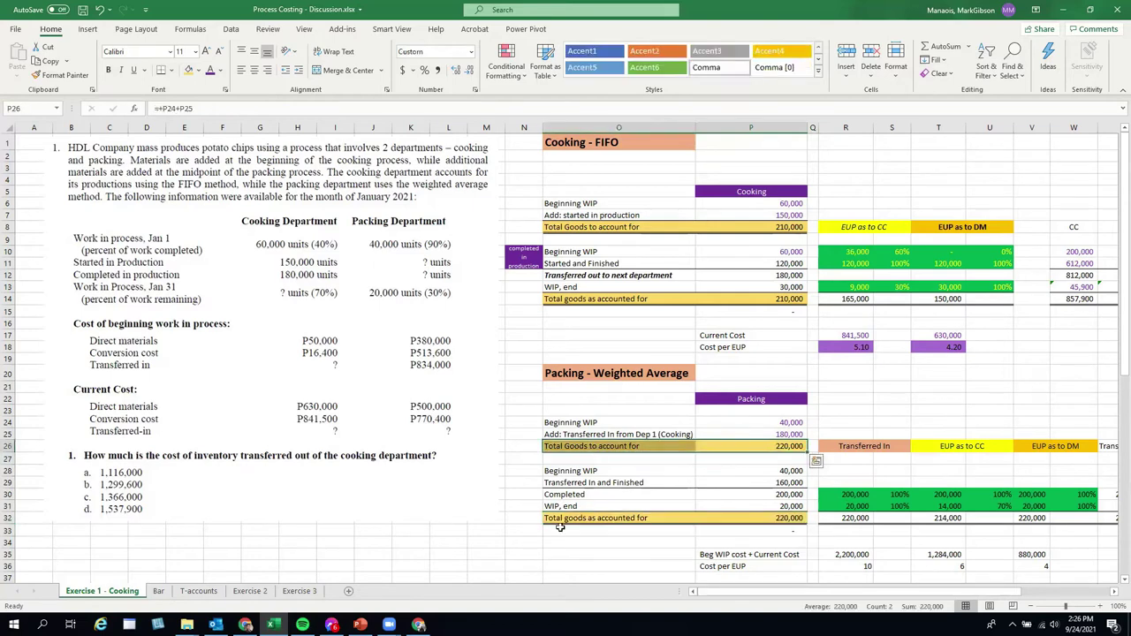
drag(560, 518, 776, 519)
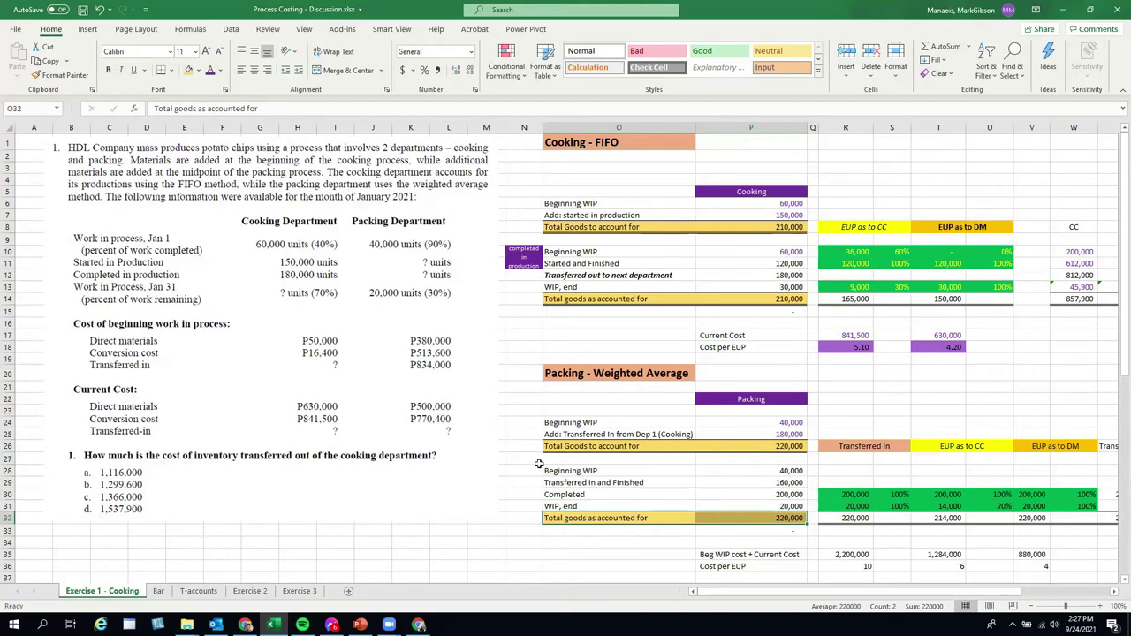
Step: Set the font color of the Packing beginning WIP units in P28 to purple
click(575, 471)
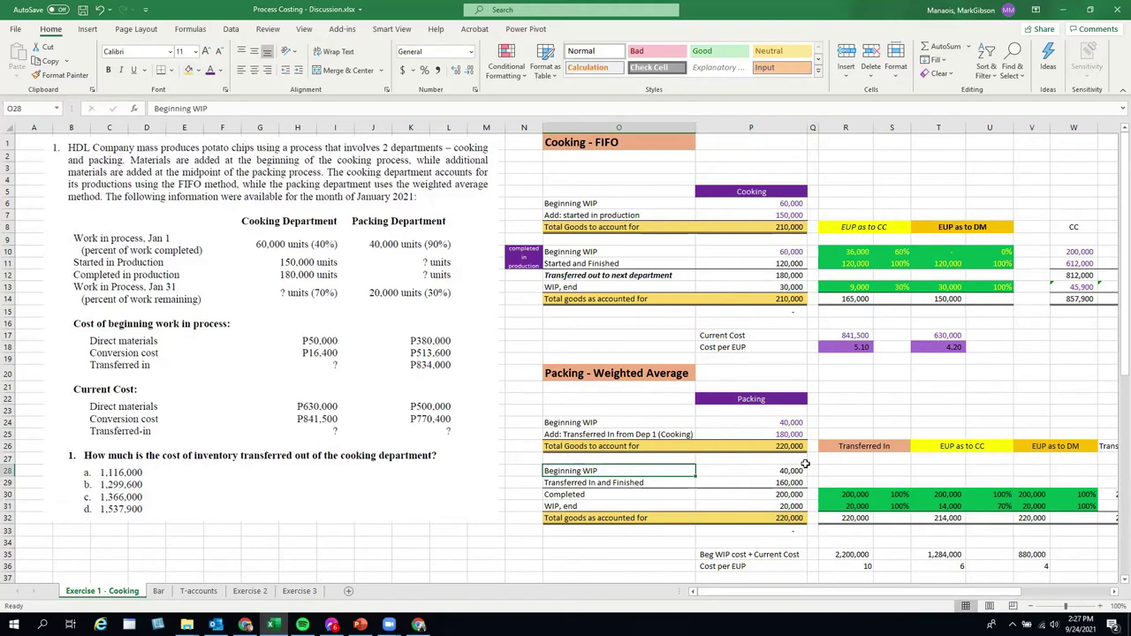
click(783, 471)
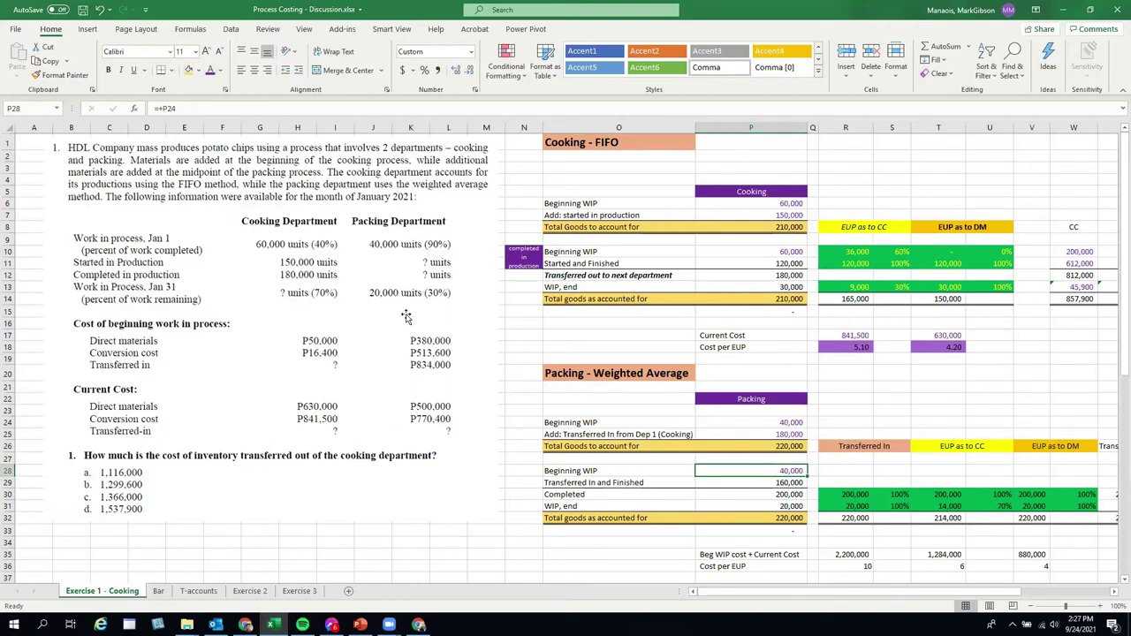
click(788, 483)
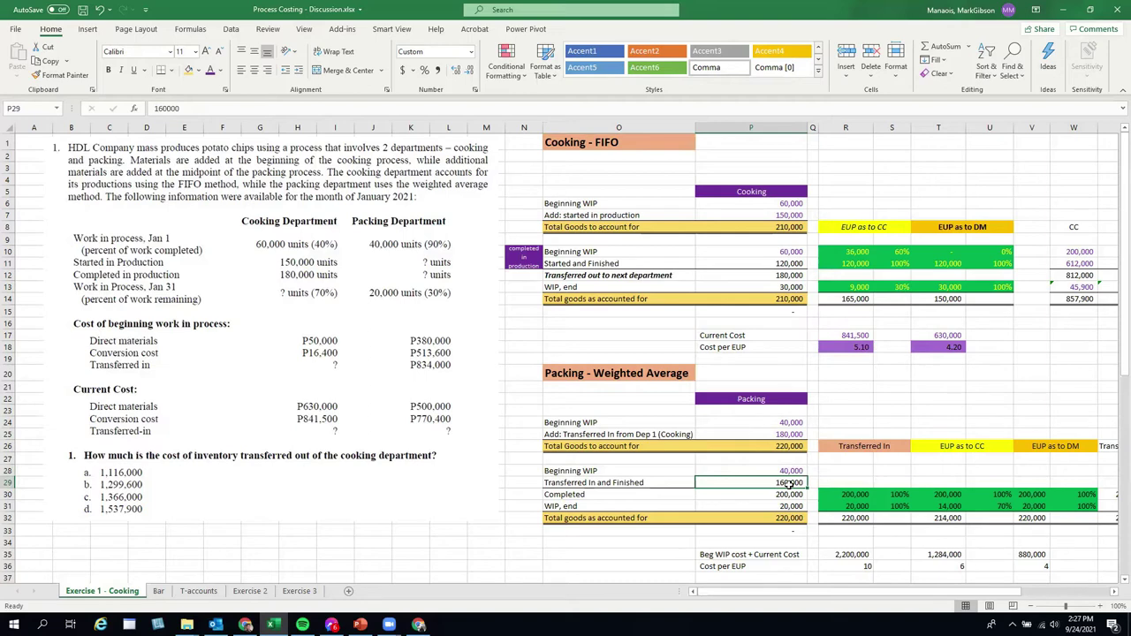
Step: Inspect the Packing Completed formula in P30 and set the ending WIP units in P31 to a purple font
click(783, 496)
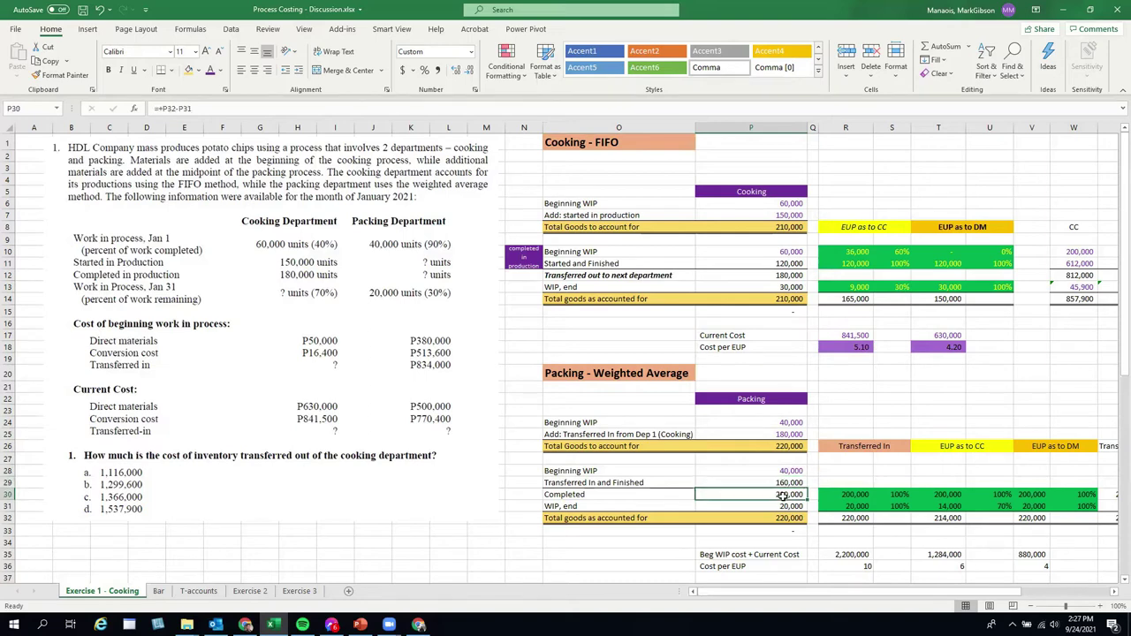
click(204, 107)
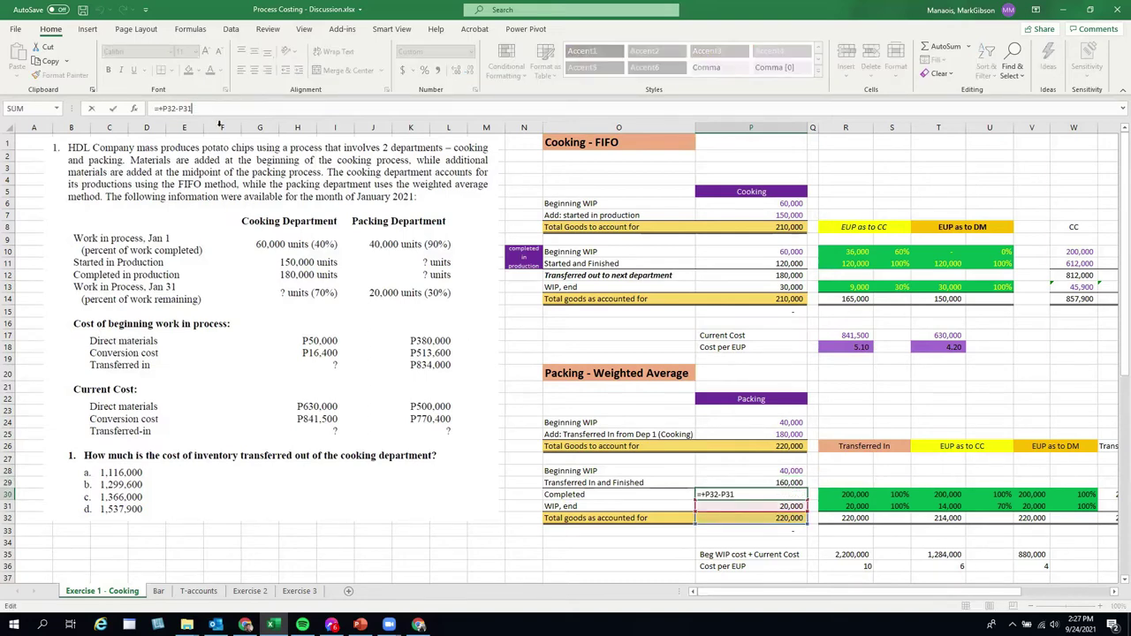
key(Escape)
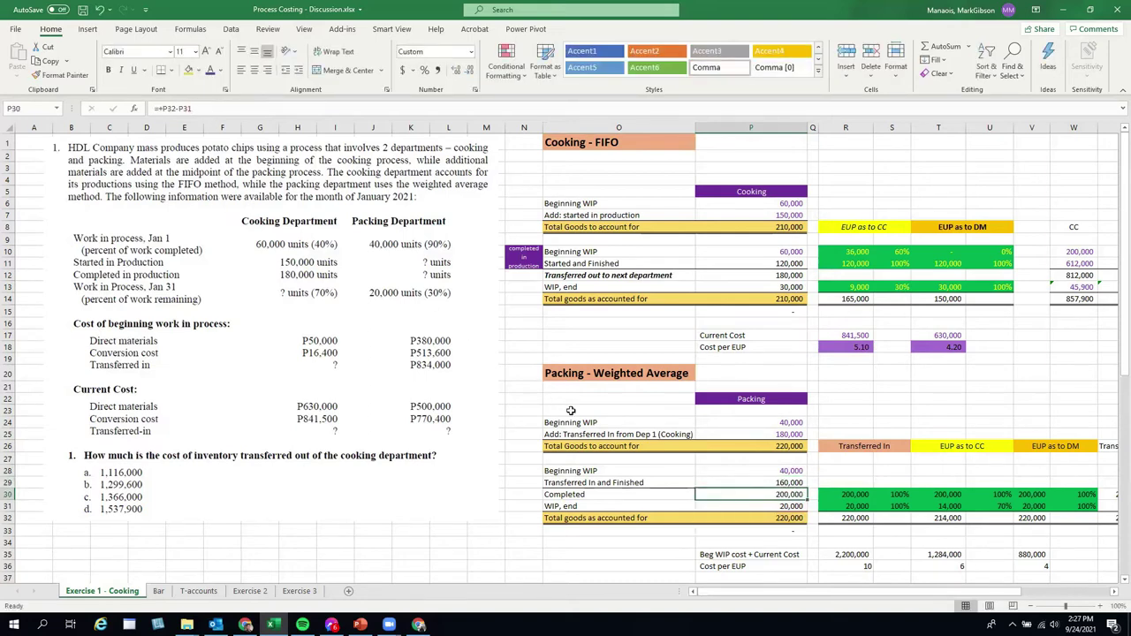
click(749, 507)
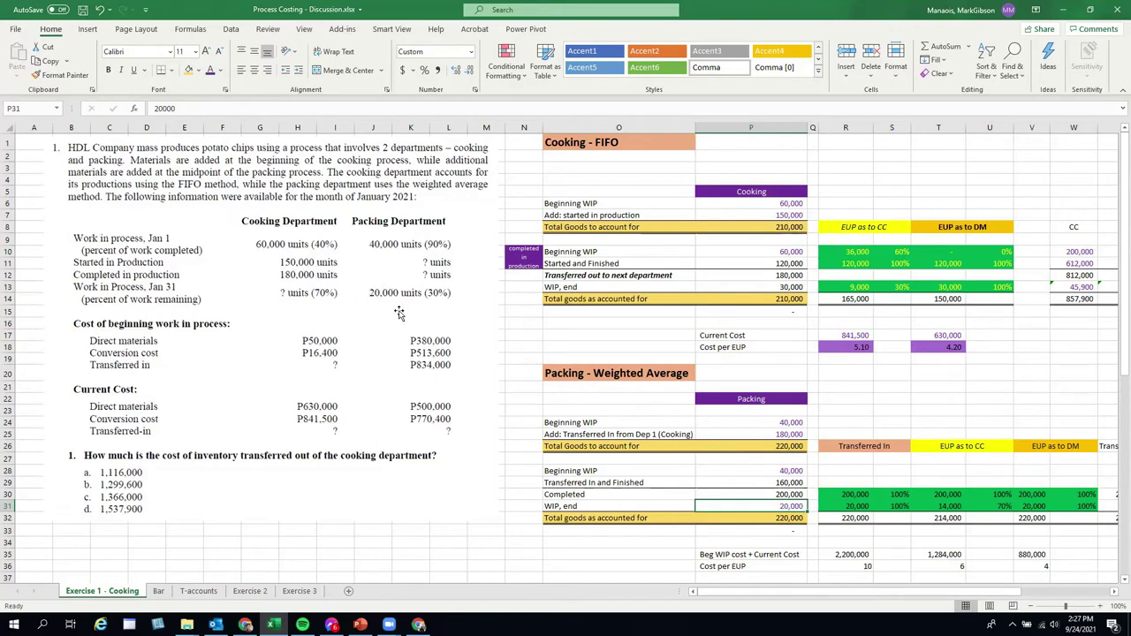
click(763, 519)
drag(614, 518, 760, 522)
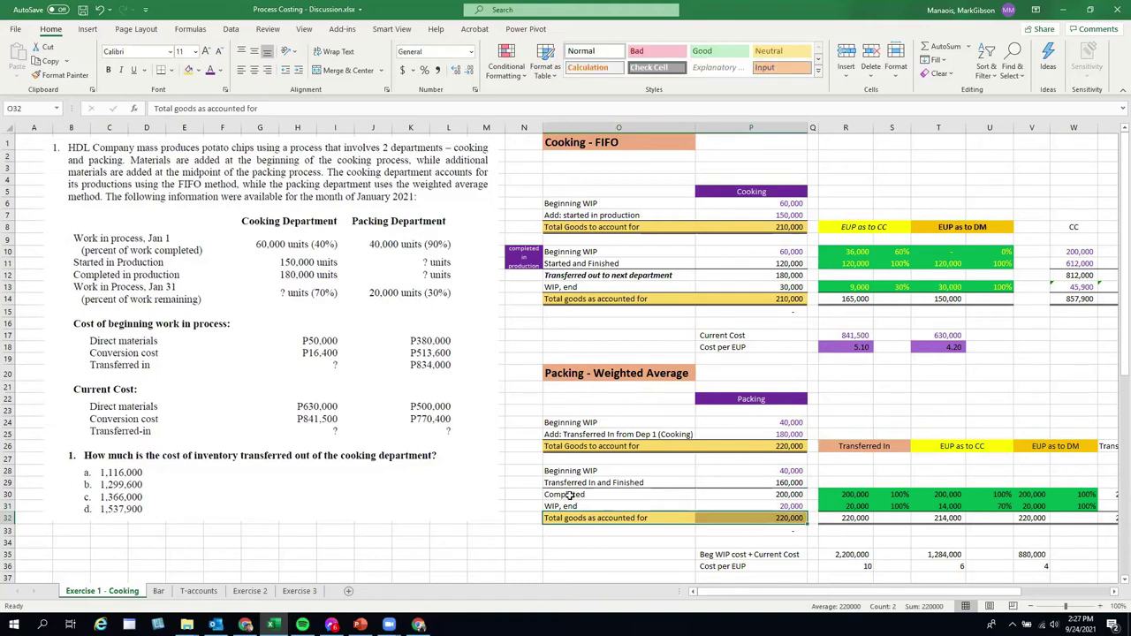
Step: Set the Completed units in P30 and the Transferred In and Finished units in P29 to a purple font
drag(570, 498, 749, 499)
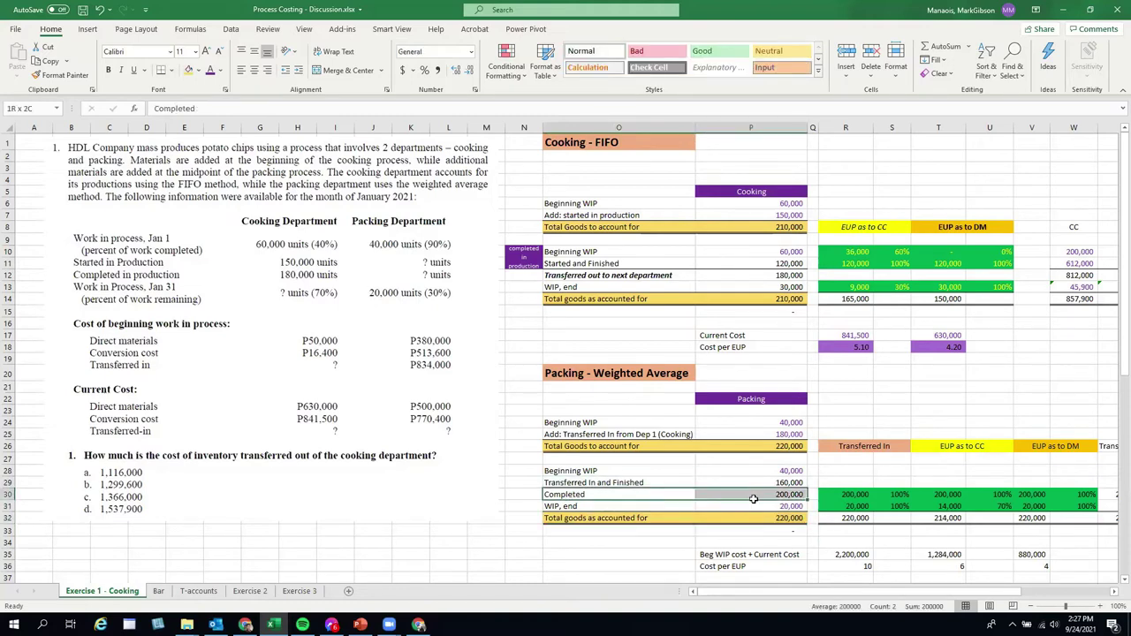
click(761, 497)
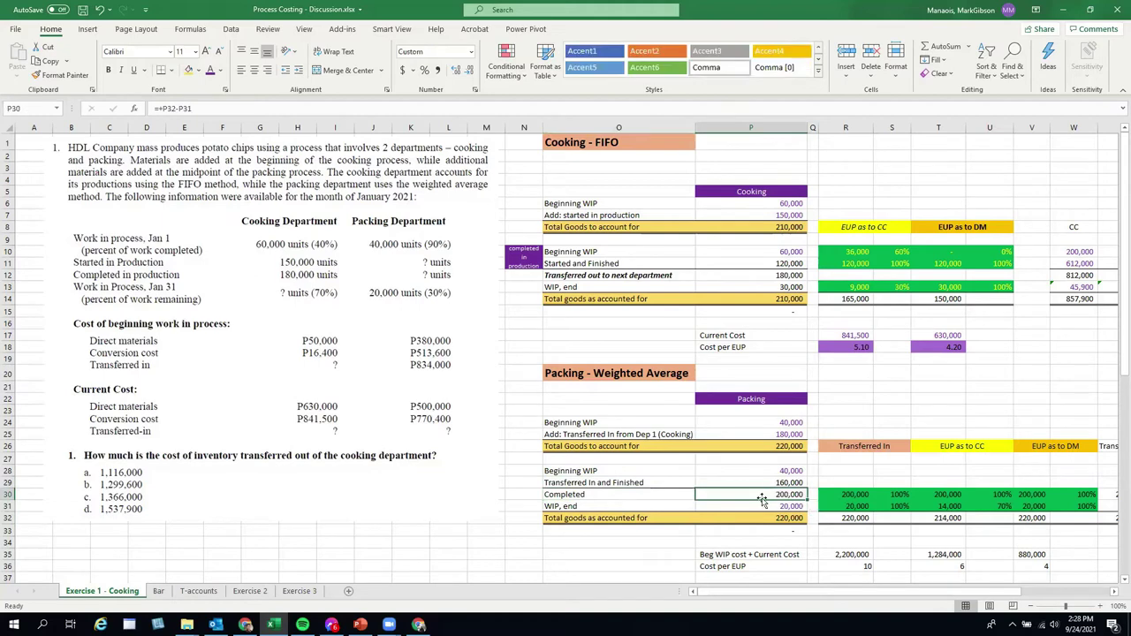
click(773, 506)
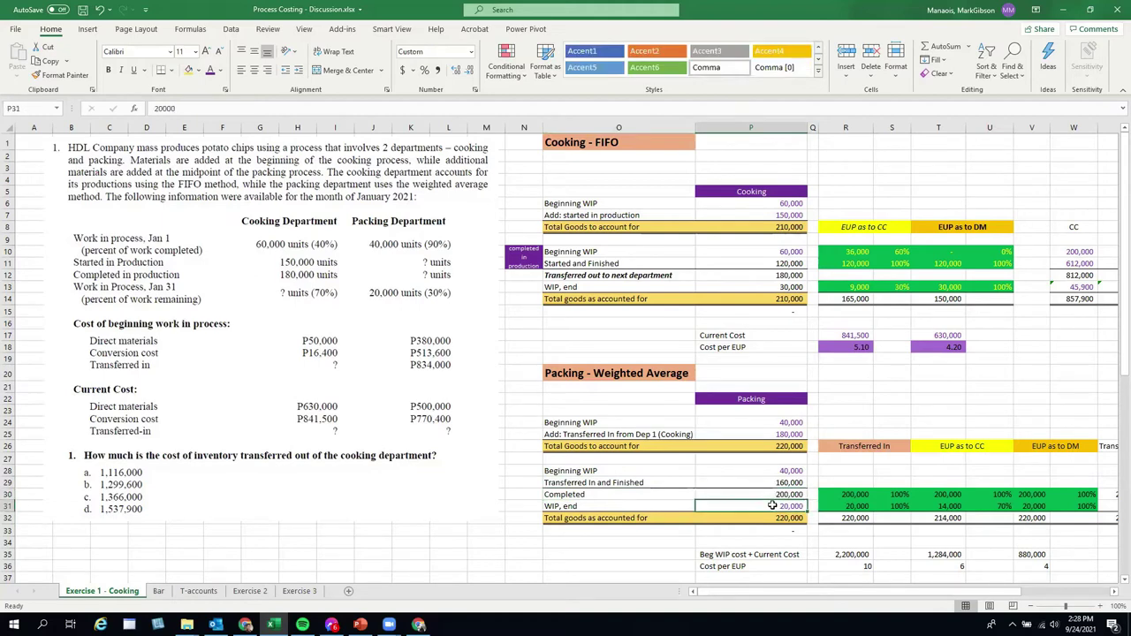
click(771, 519)
click(788, 495)
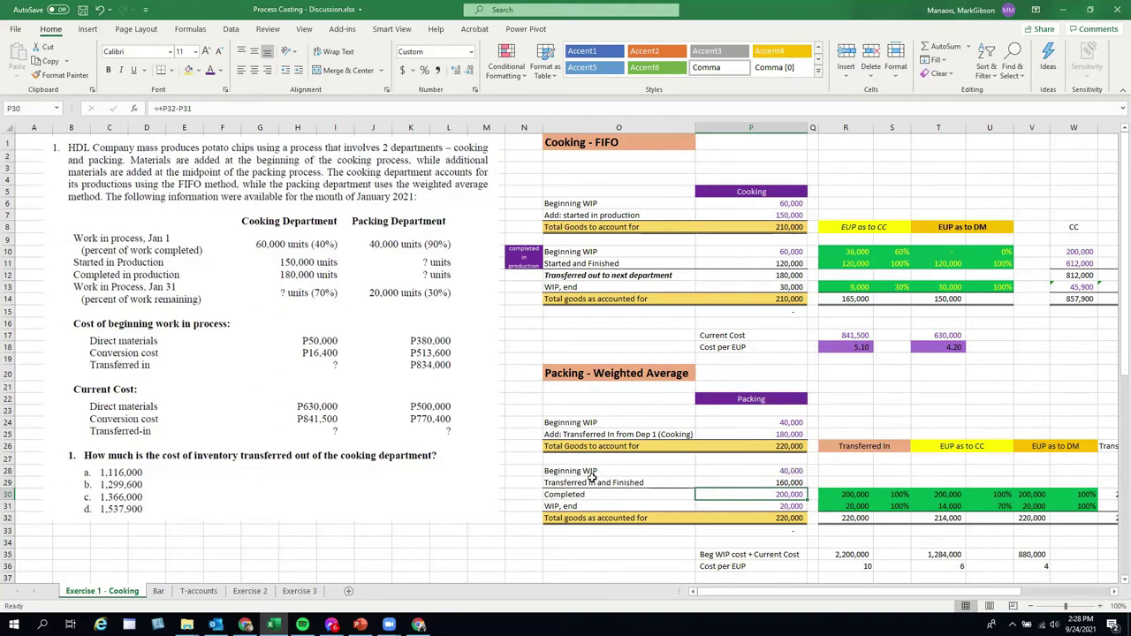
click(769, 484)
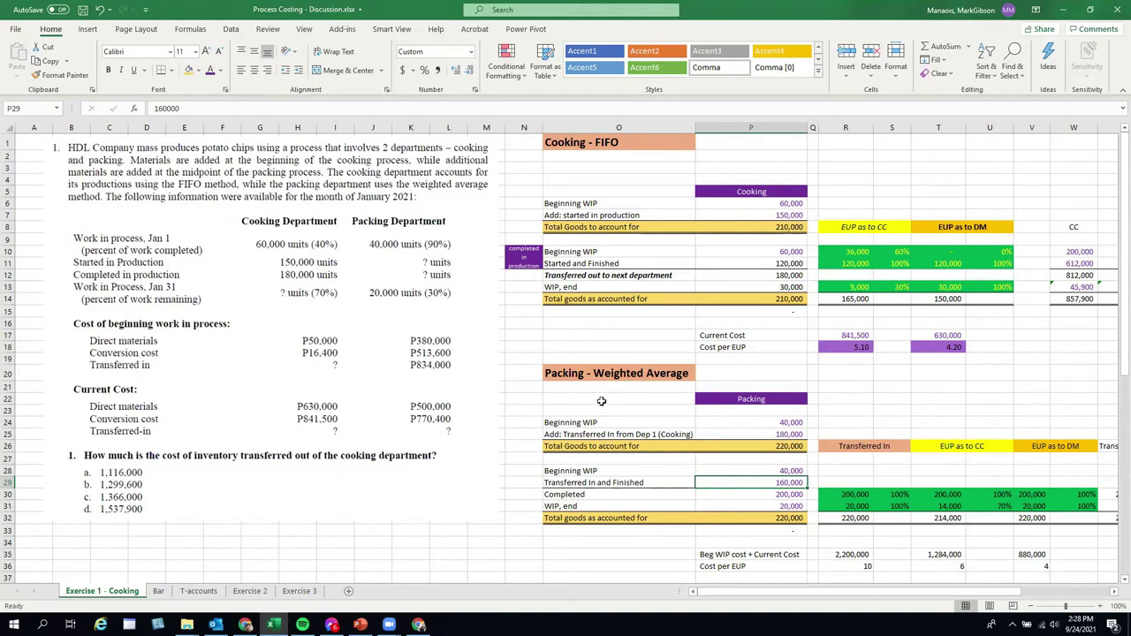
Step: Review the Packing beginning WIP and transferred-in units against the Cooking Transferred out to next department row
click(648, 418)
drag(649, 419, 649, 530)
key(shift+Up)
key(shift+Up)
key(shift+Up)
key(shift+Up)
key(shift+Up)
key(shift+Up)
key(shift+Up)
key(shift+Up)
key(shift+Up)
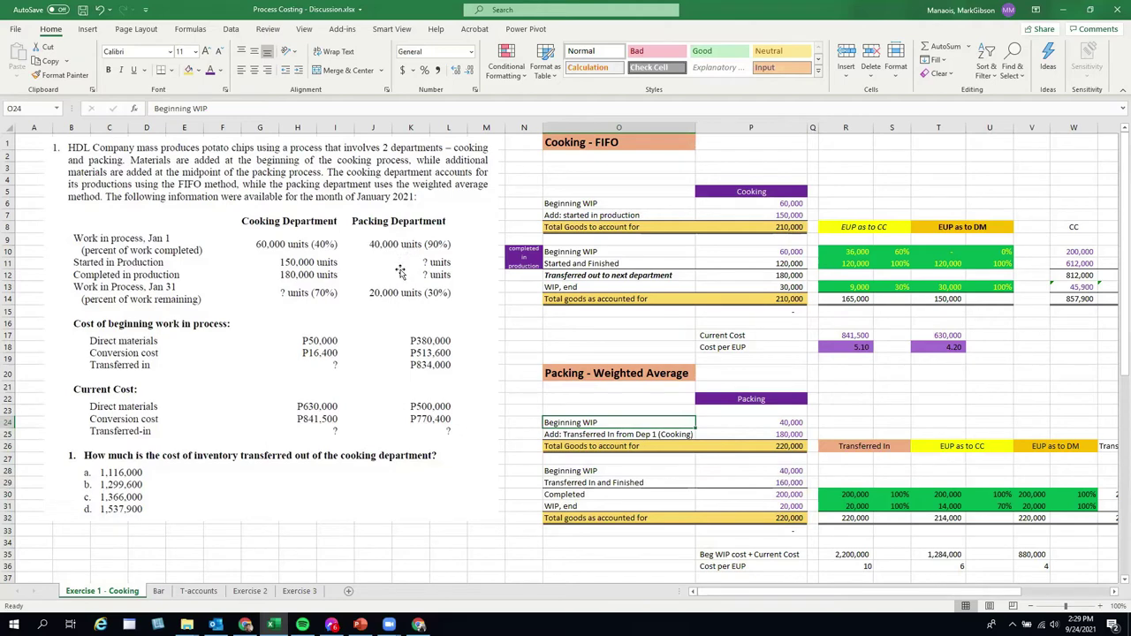
click(791, 421)
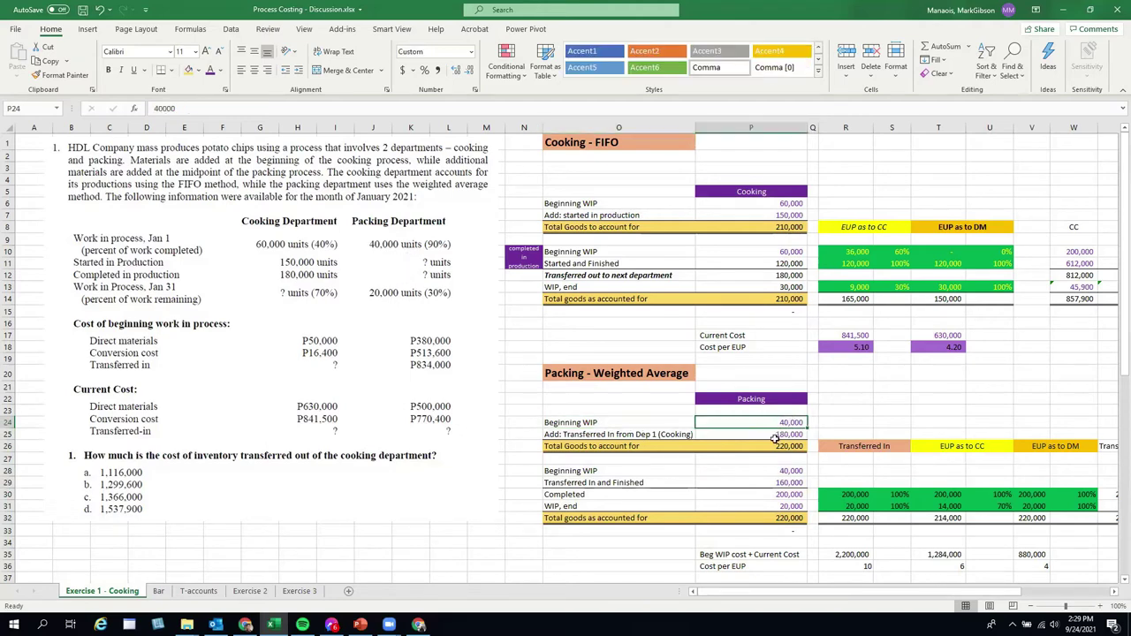
click(777, 435)
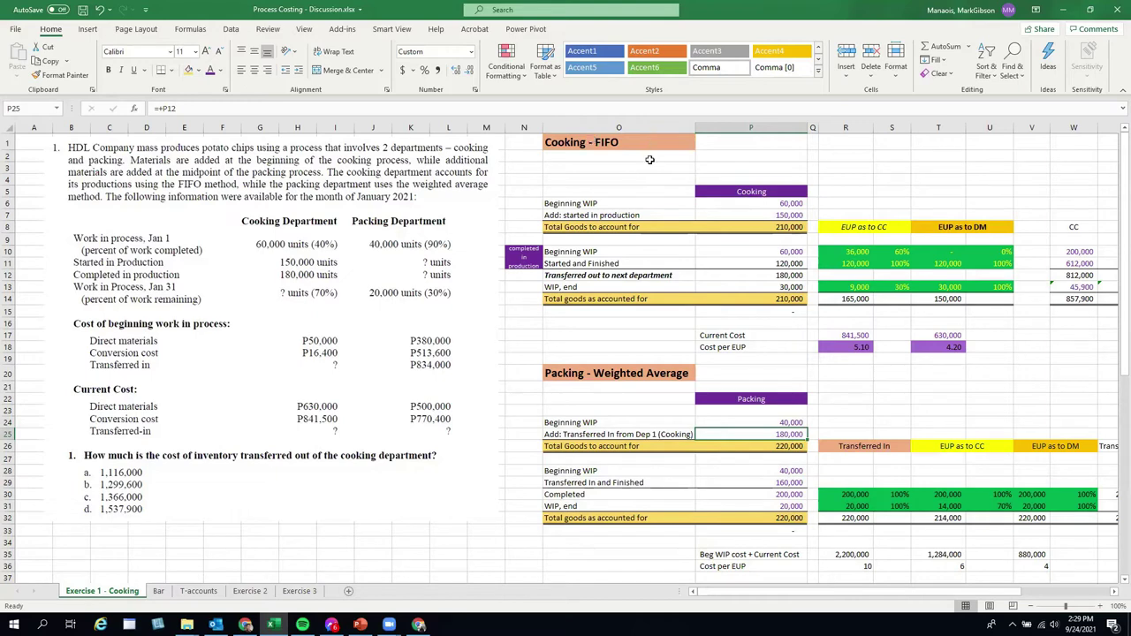
click(605, 275)
drag(604, 276, 787, 276)
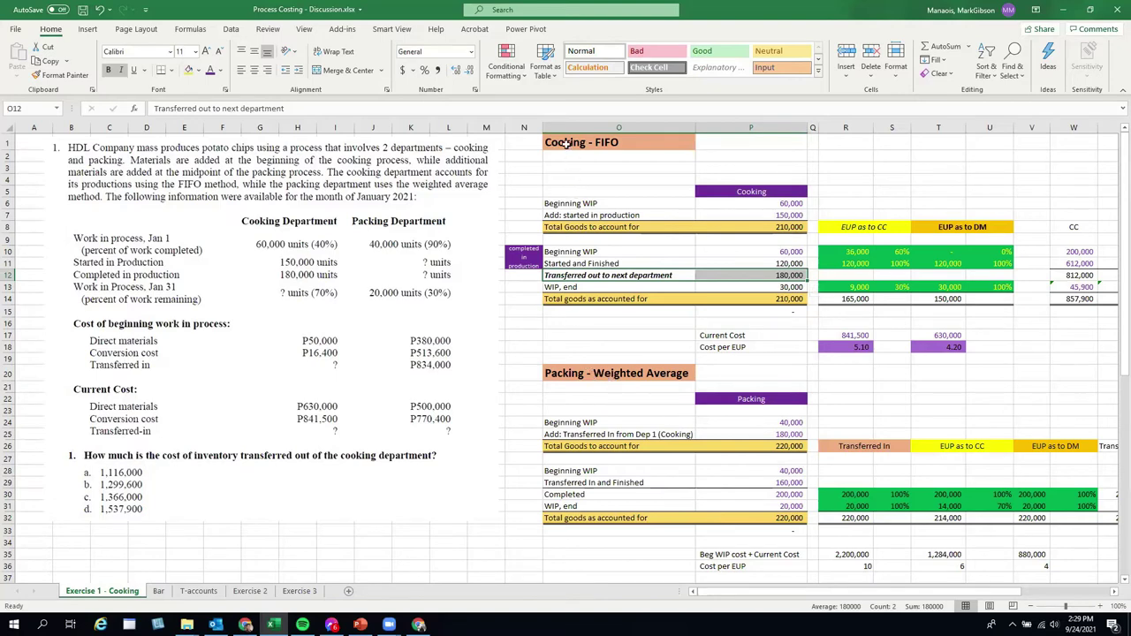
Step: Compare the Cooking FIFO and Packing weighted average quantity schedules, relating Transferred out to next department to Transferred In from Dep 1
drag(565, 143, 780, 308)
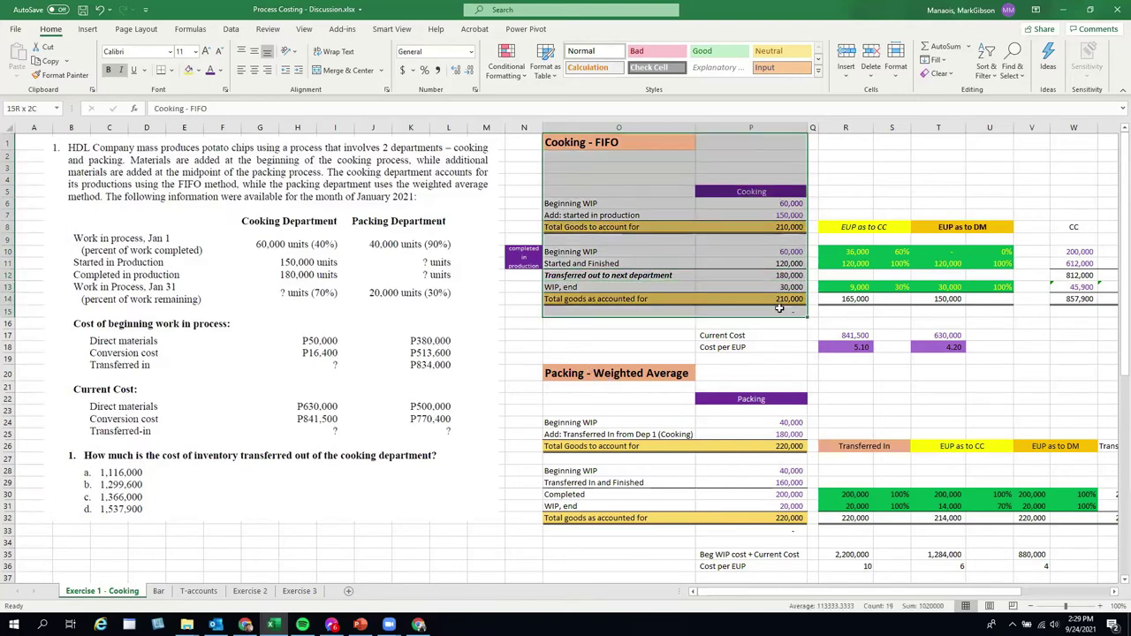
drag(574, 376, 774, 518)
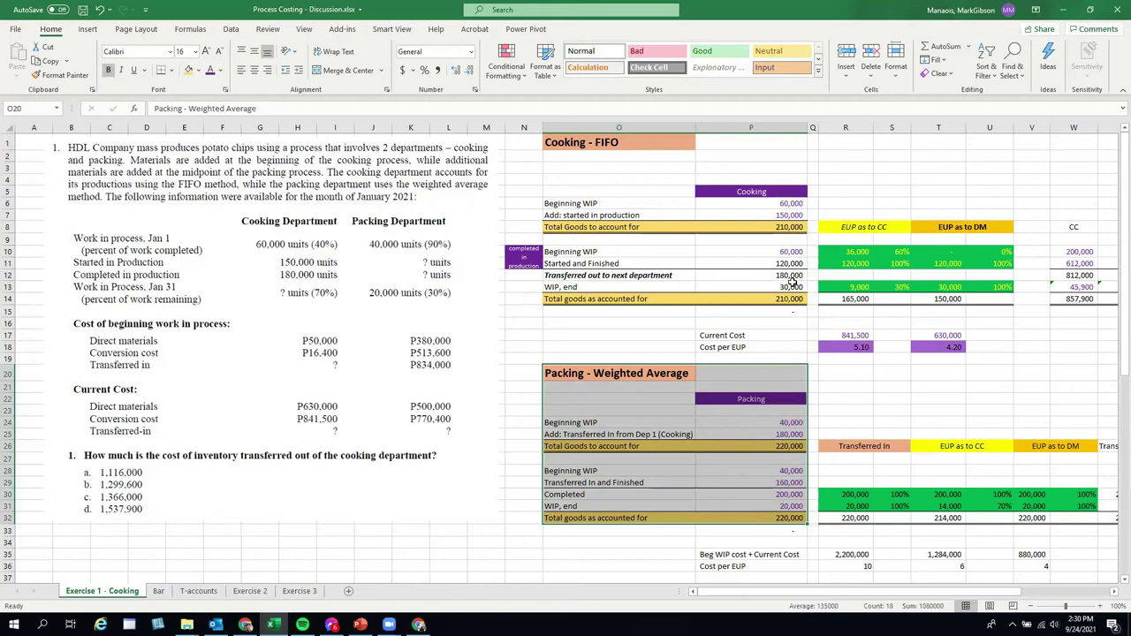
drag(795, 275, 632, 277)
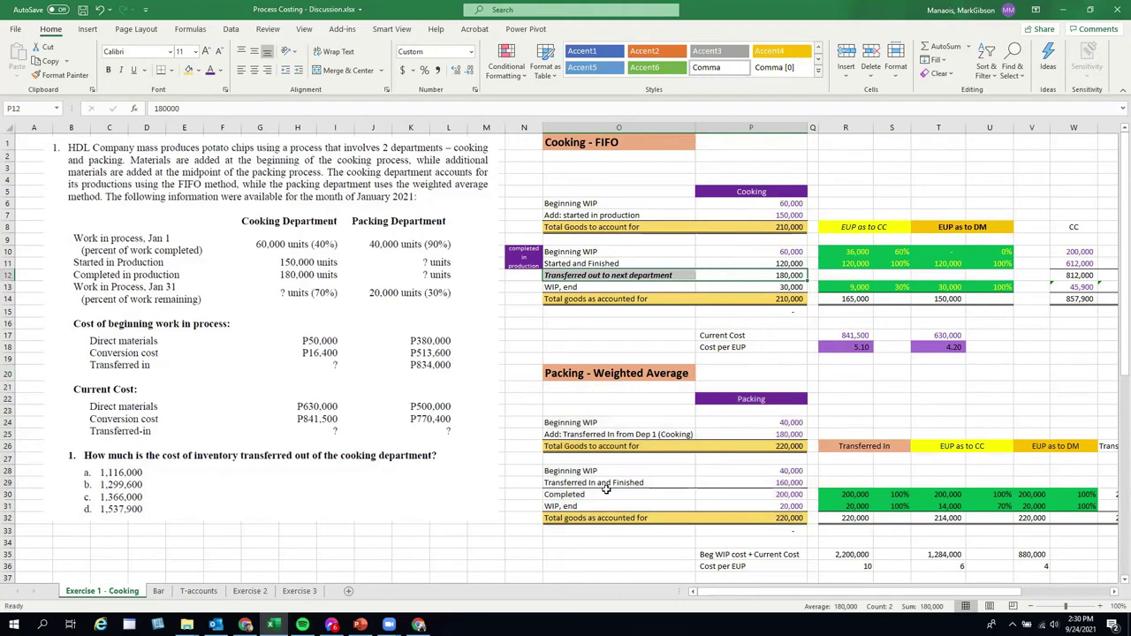
drag(628, 435, 753, 431)
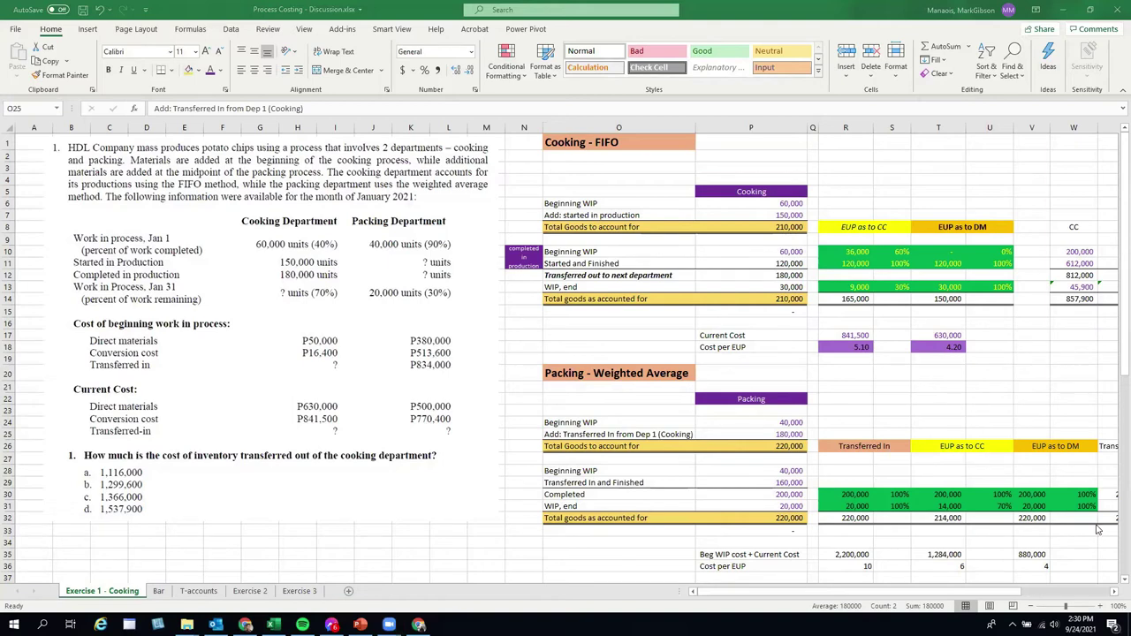
Step: Change the fill of the Packing Transferred In heading in R26 to light blue
click(1114, 593)
click(1114, 594)
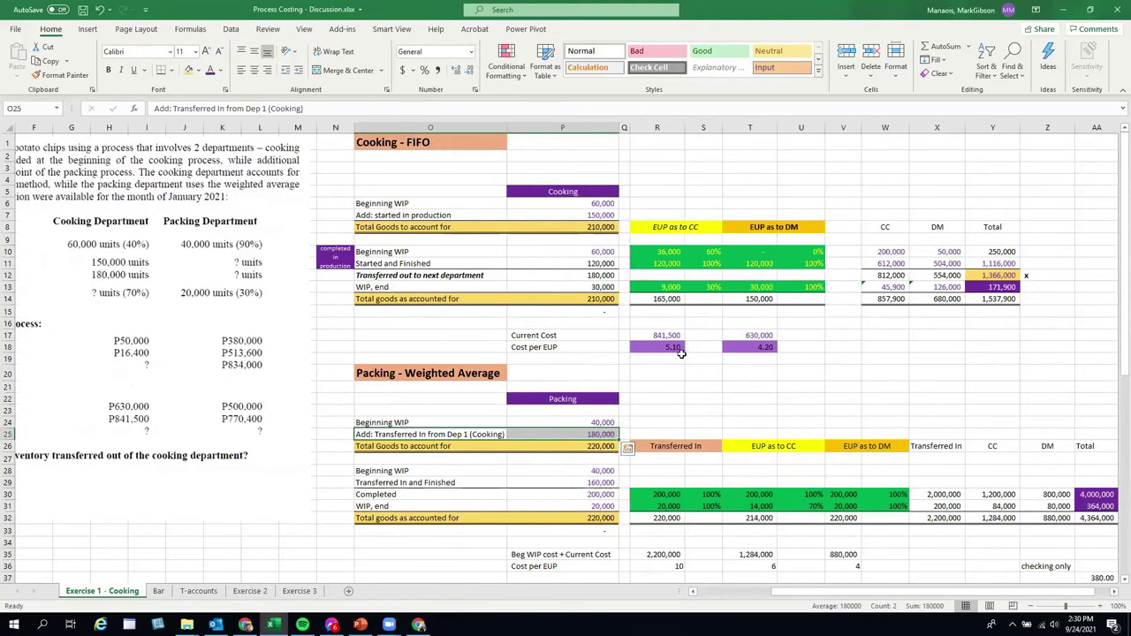
click(682, 447)
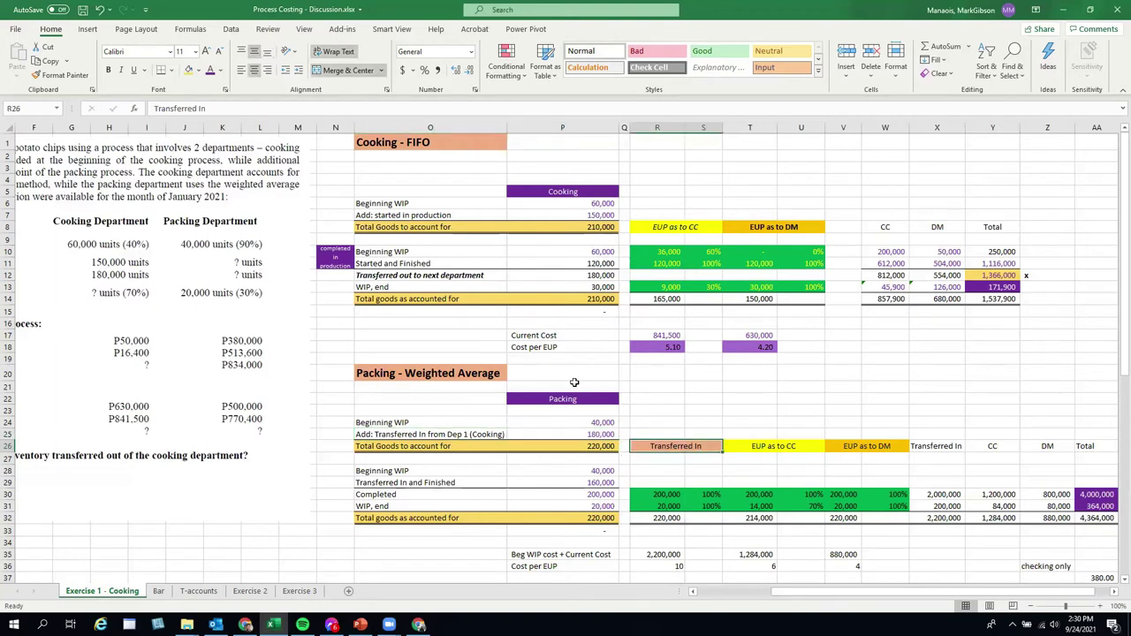
click(189, 72)
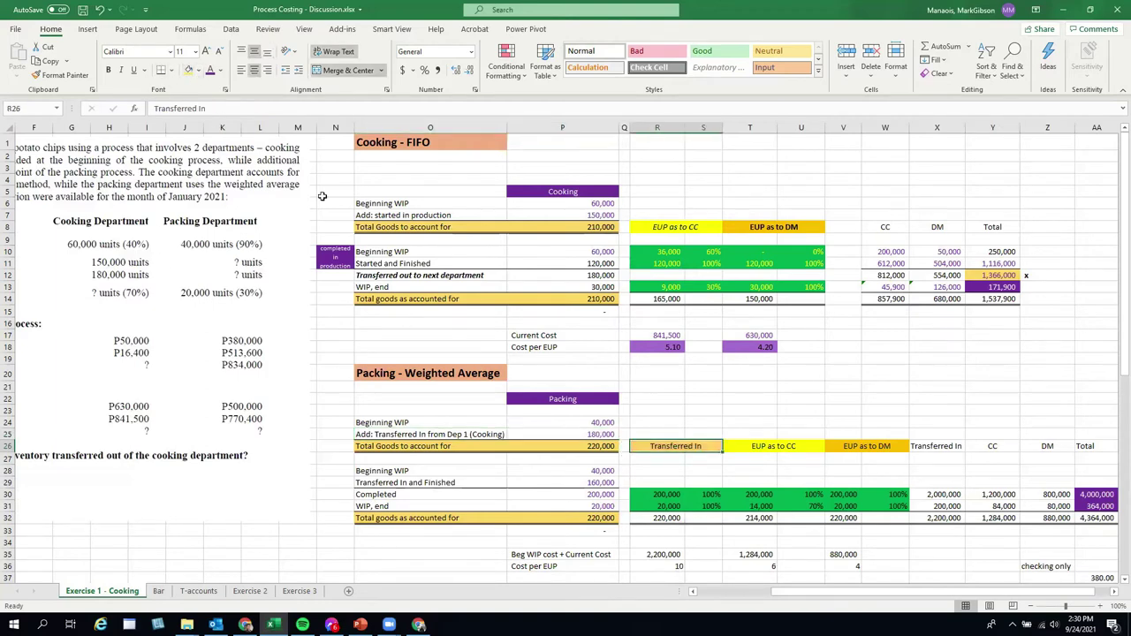
click(200, 71)
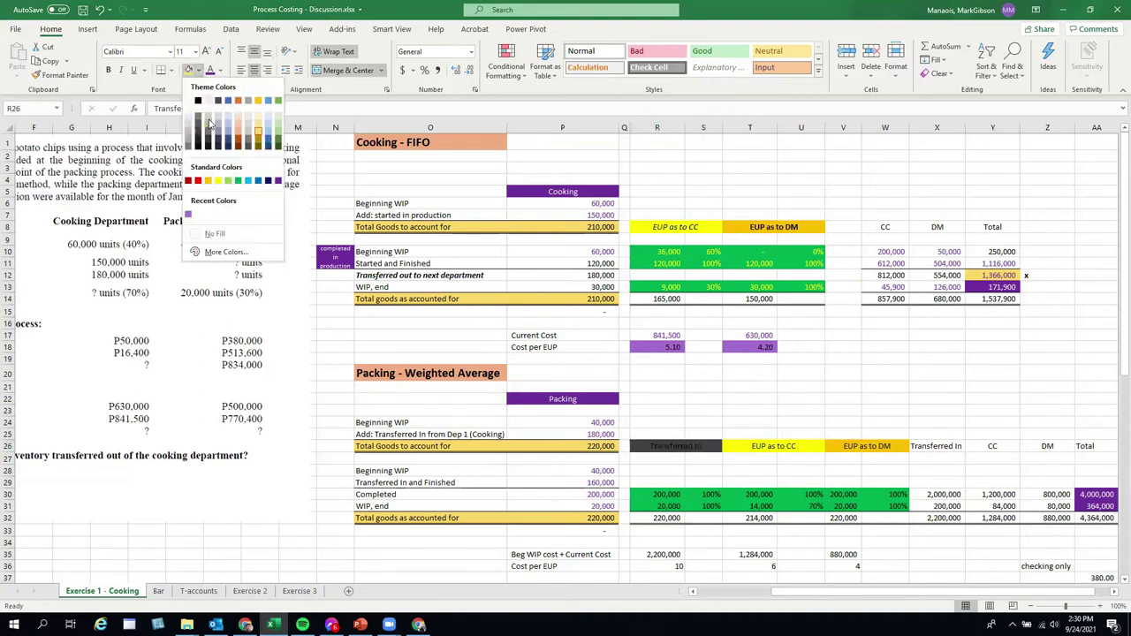
click(227, 118)
click(748, 372)
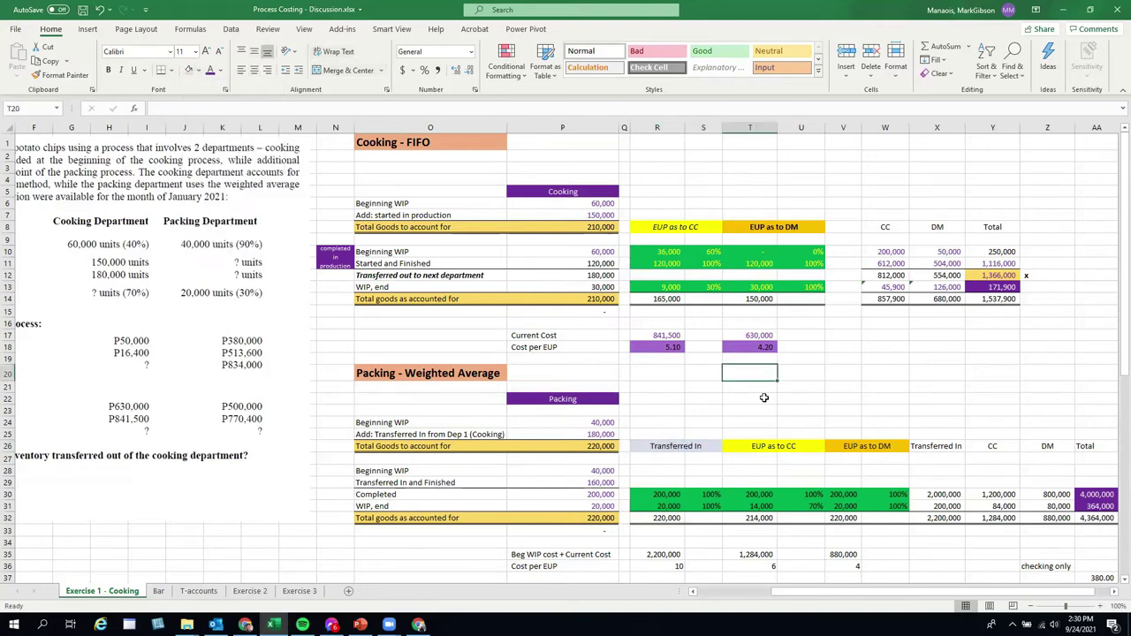
Step: Review the Packing EUP as to CC and DM headings and compare the Completed and ending WIP rows with the Cooking EUP rows
click(778, 446)
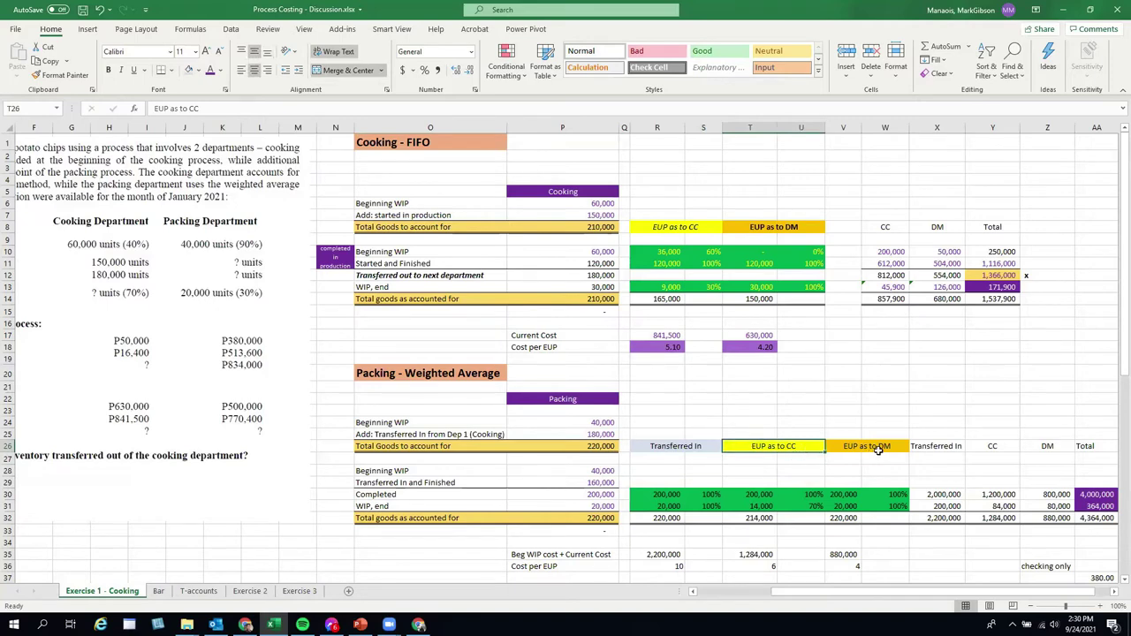
click(891, 445)
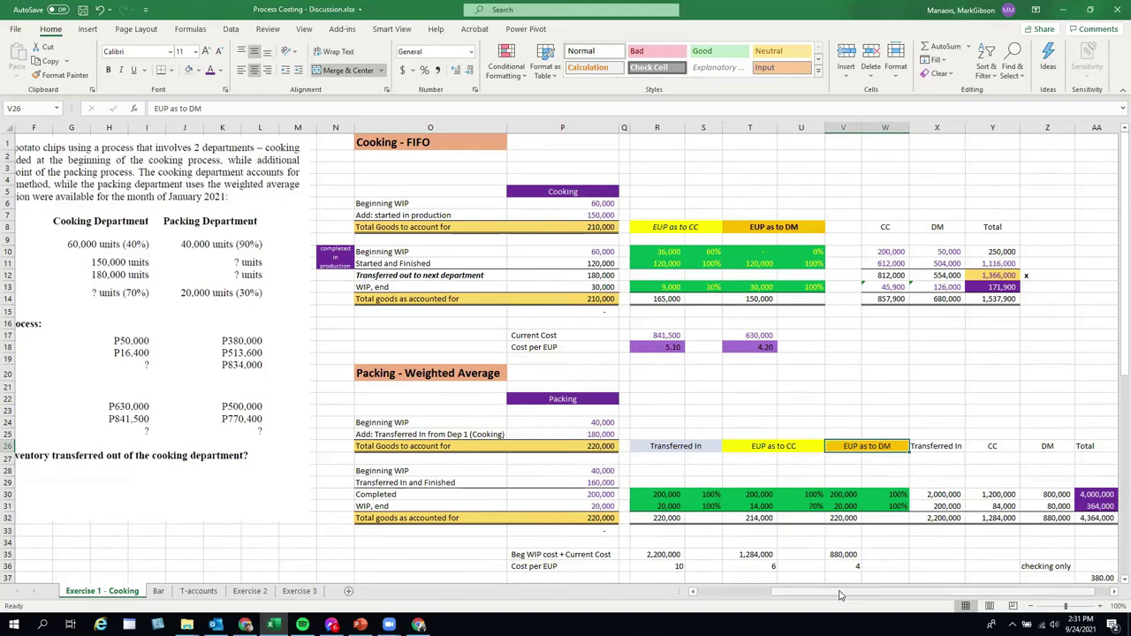
drag(838, 596, 814, 599)
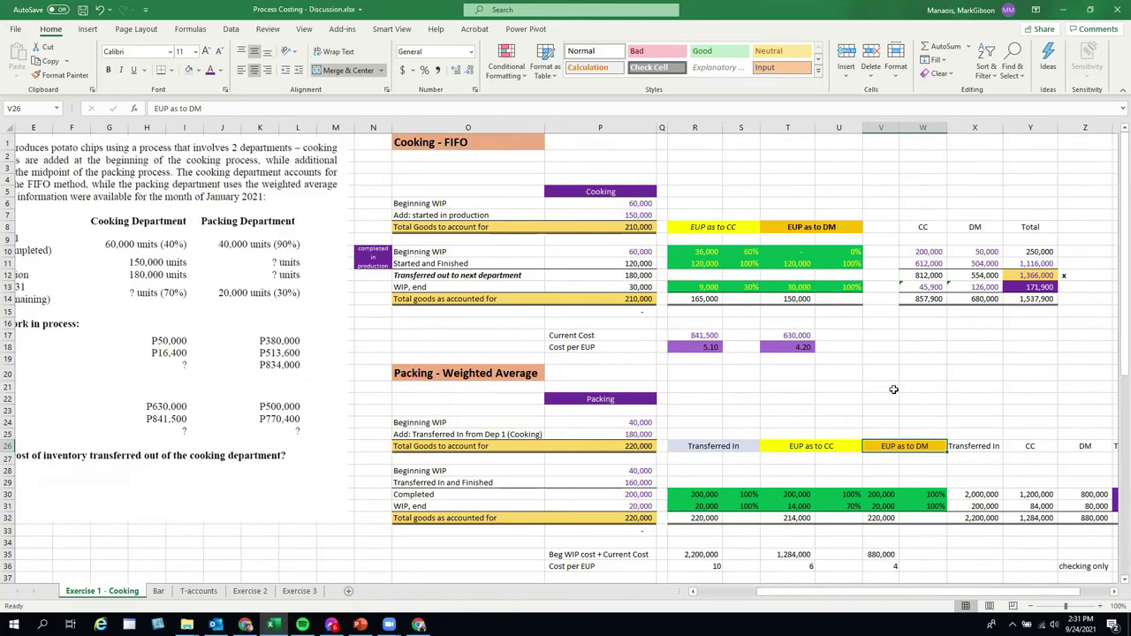
drag(408, 493, 620, 506)
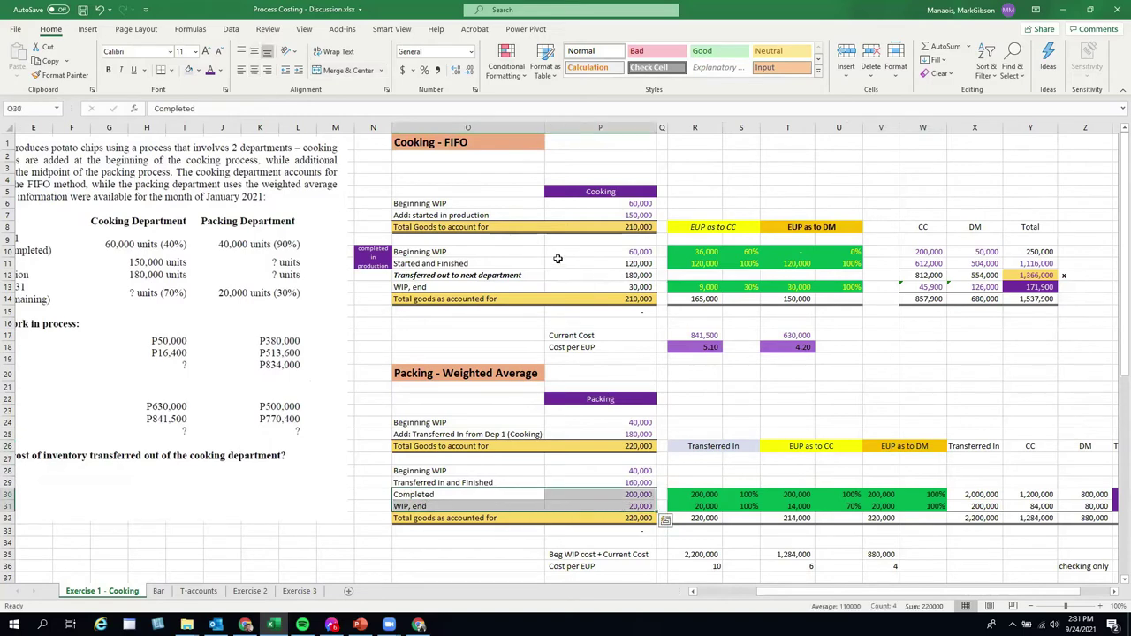
drag(436, 253, 847, 285)
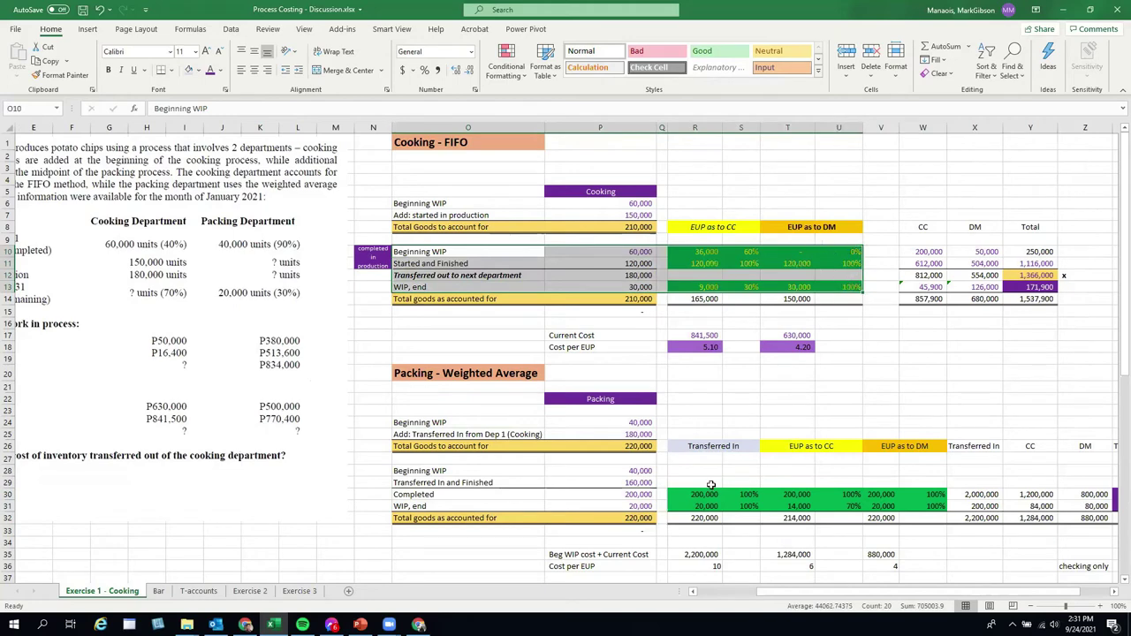
click(431, 495)
drag(498, 504, 616, 507)
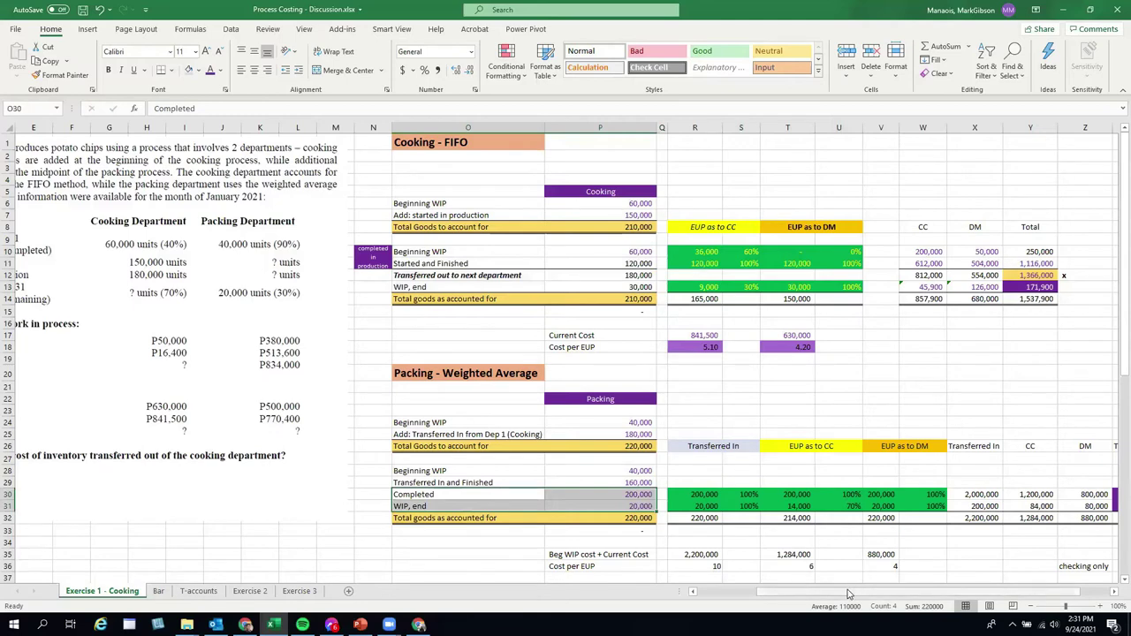
Step: Examine the Packing completion percentages for Transferred In and conversion cost alongside the problem's department data
drag(852, 587, 826, 589)
scroll(852, 477, down, 2)
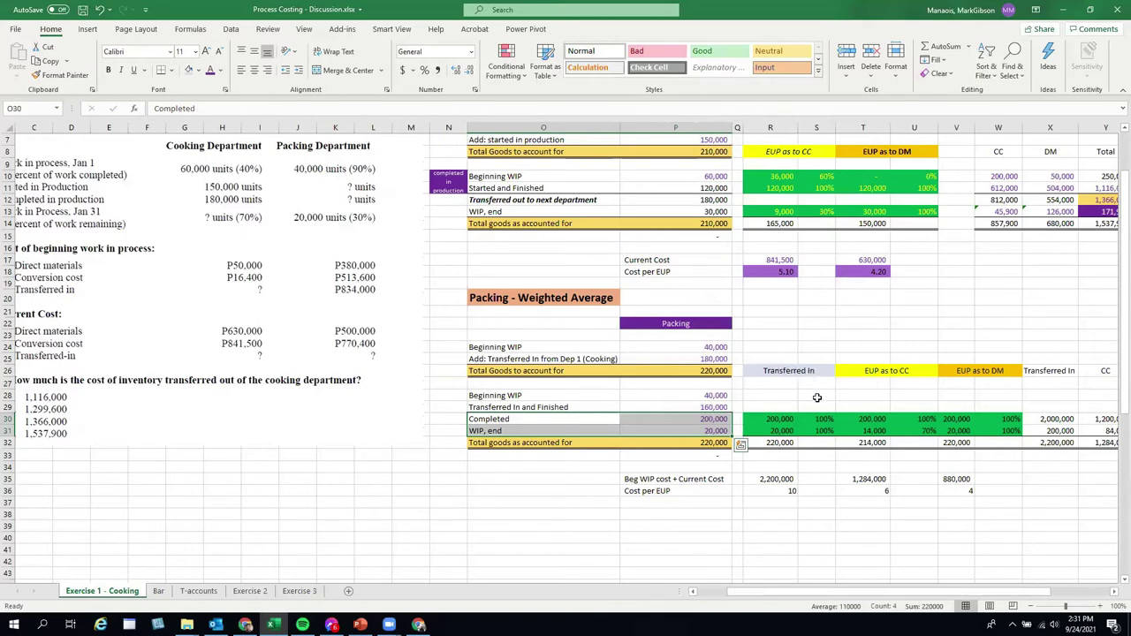
drag(816, 417, 823, 430)
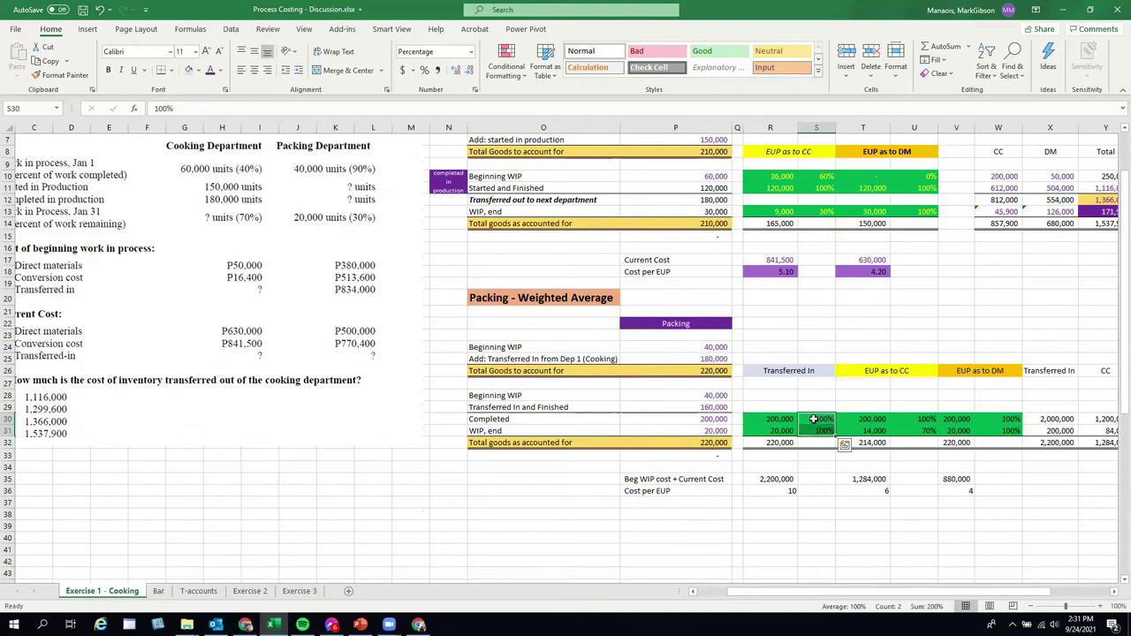
click(861, 371)
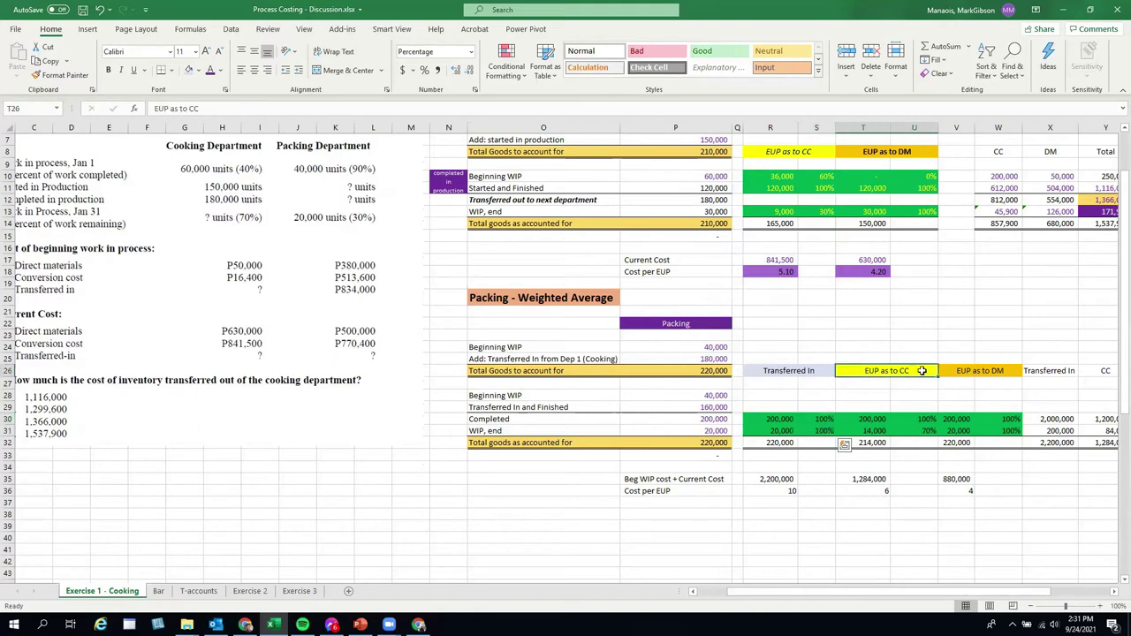
click(896, 535)
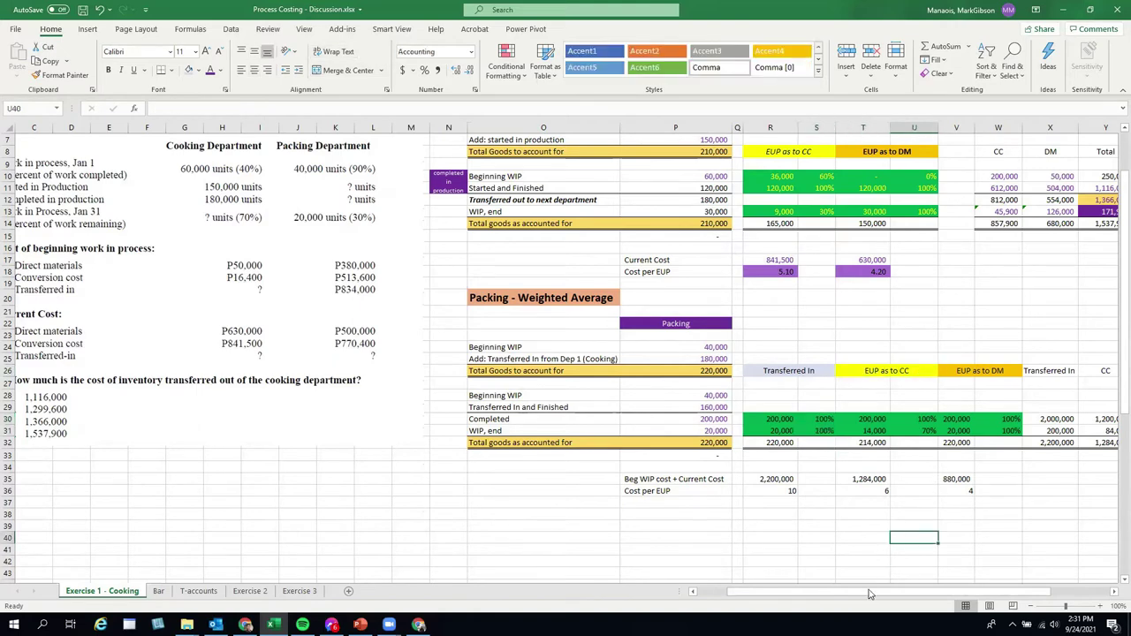
drag(859, 598, 832, 604)
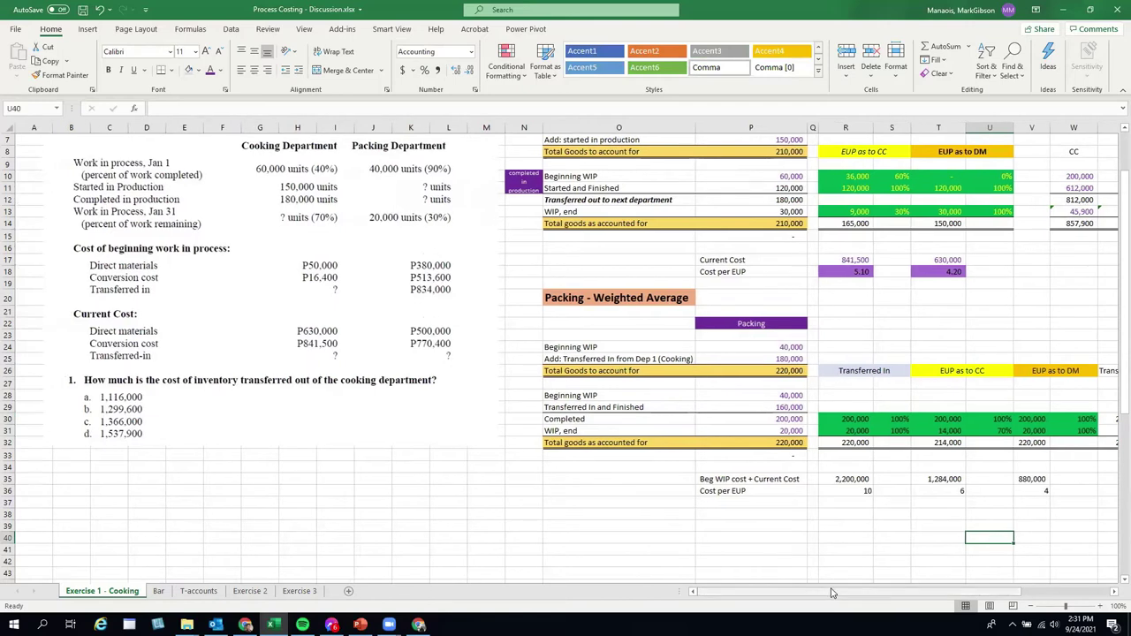
click(1005, 419)
scroll(836, 512, up, 2)
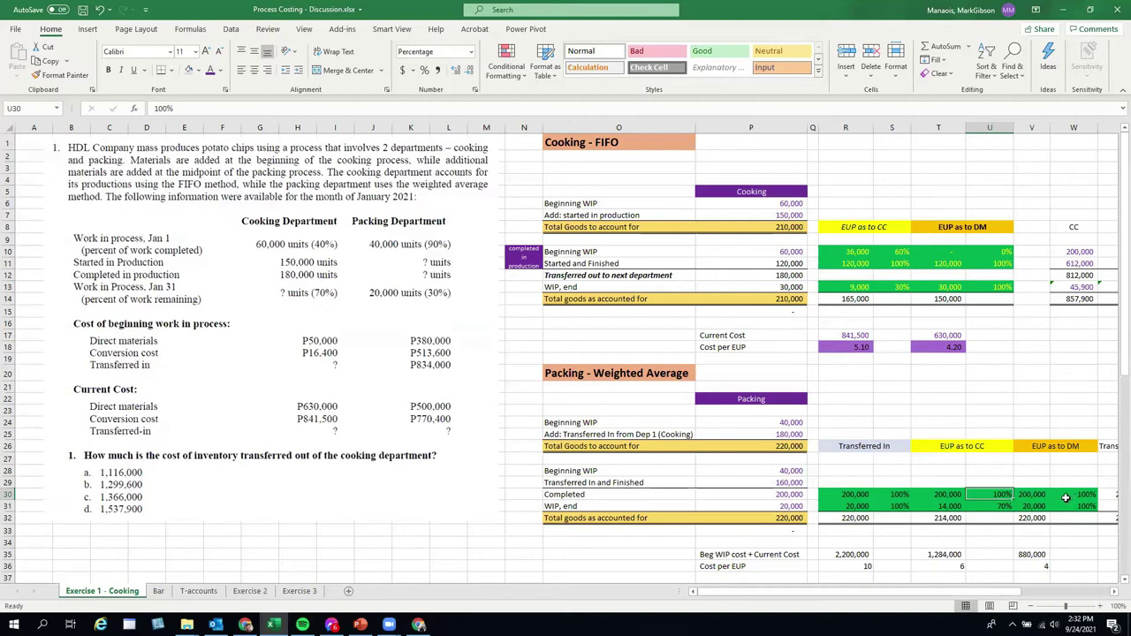
Step: Format the Packing Completed label in O30 as bold purple text
double_click(596, 494)
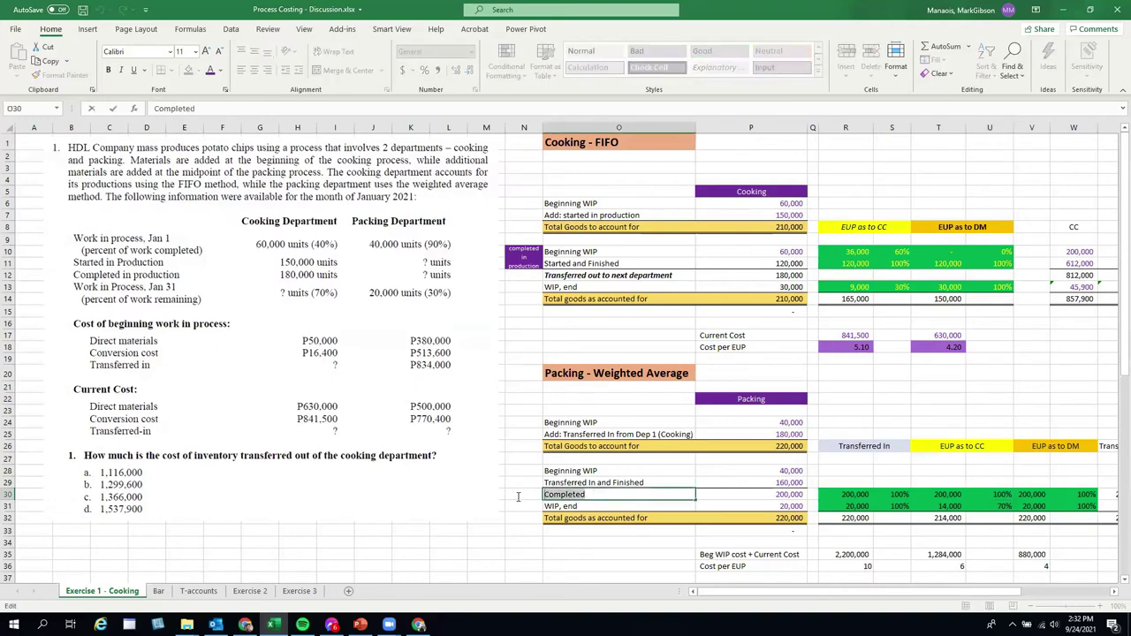
key(shift+Home)
click(109, 71)
click(648, 542)
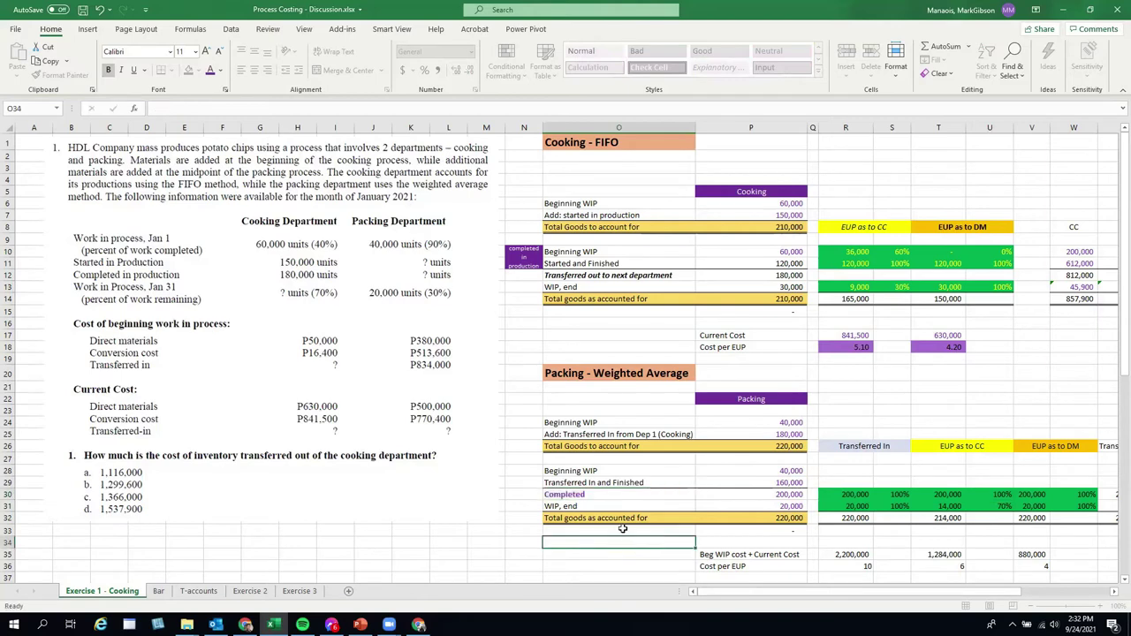
click(576, 497)
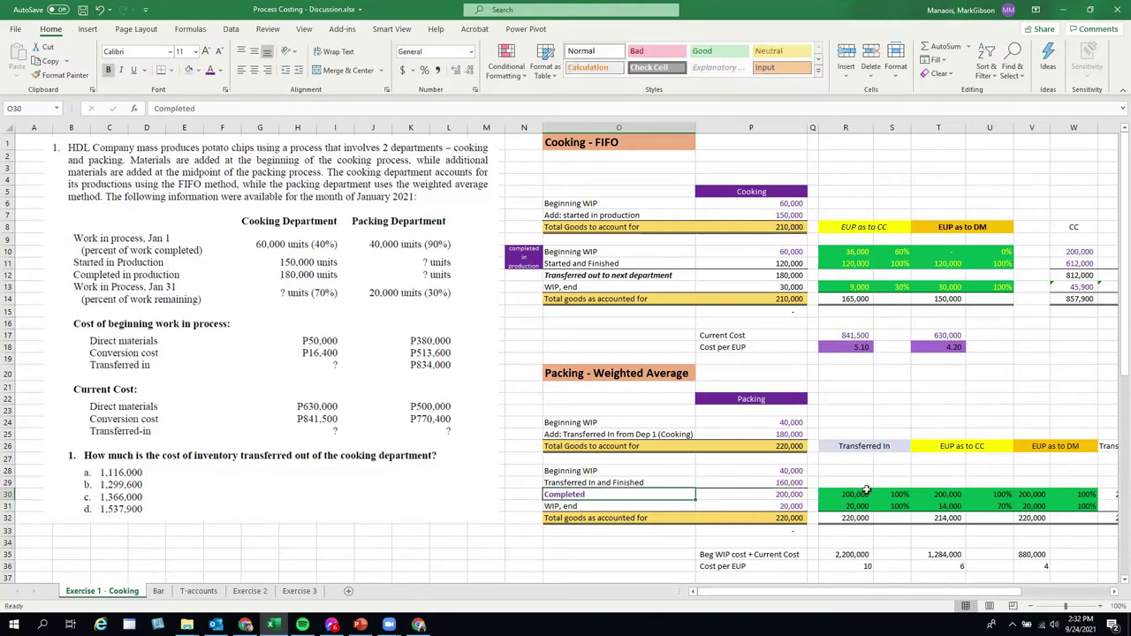
Step: Review the Packing Completed row's percentages for Transferred In, CC and DM, including the DM percentage for ending WIP
click(999, 494)
click(1073, 496)
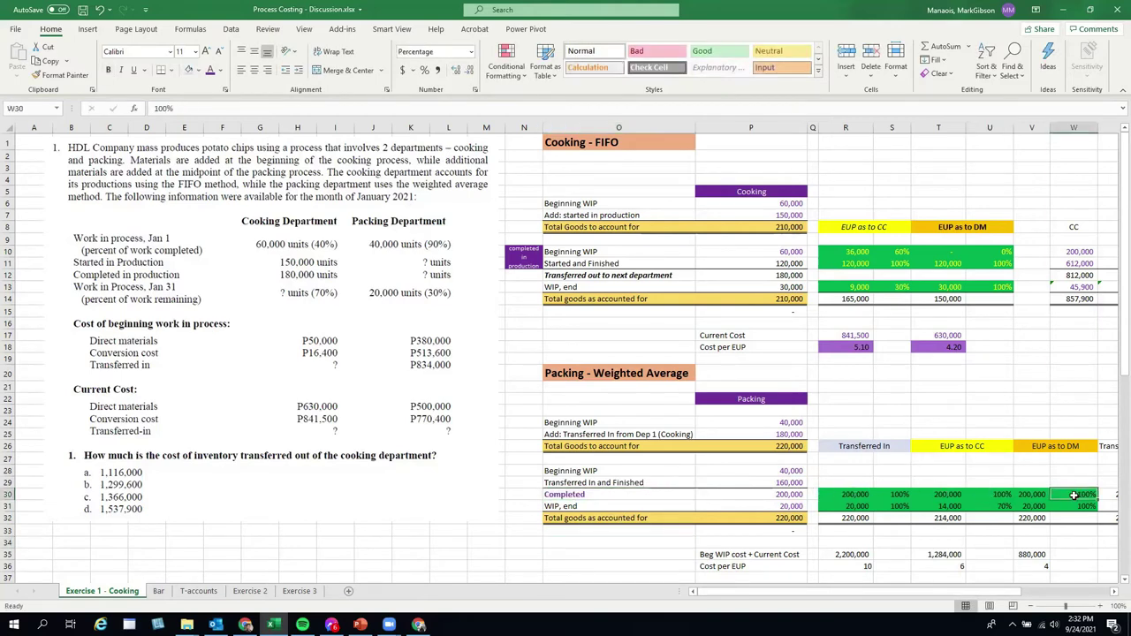
click(1000, 494)
click(1061, 491)
drag(588, 493, 760, 494)
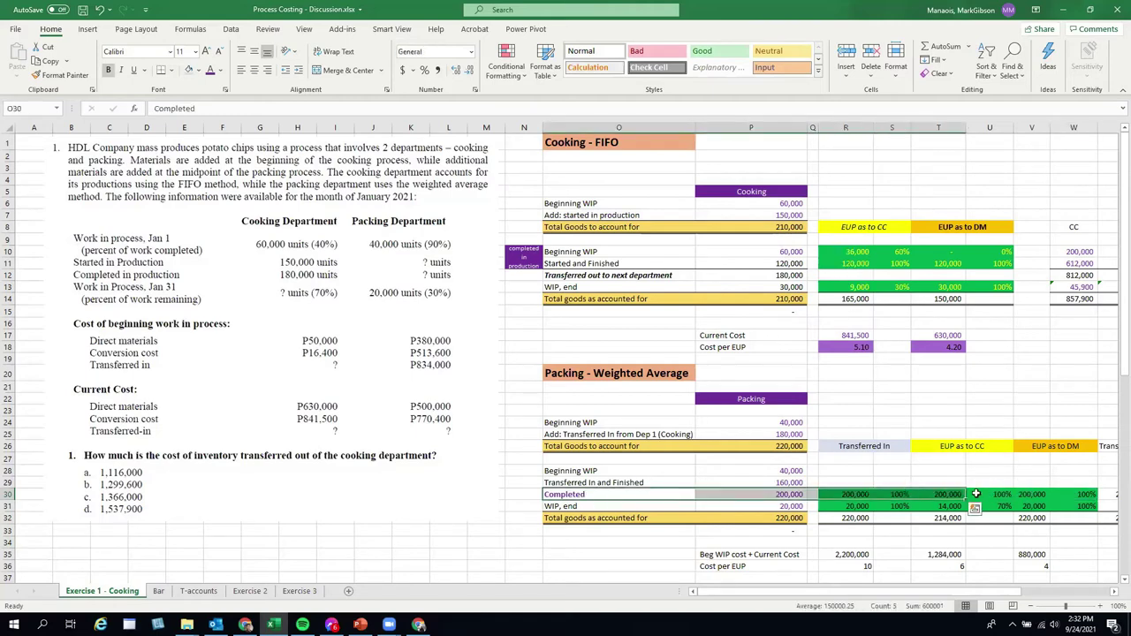
click(894, 494)
click(997, 493)
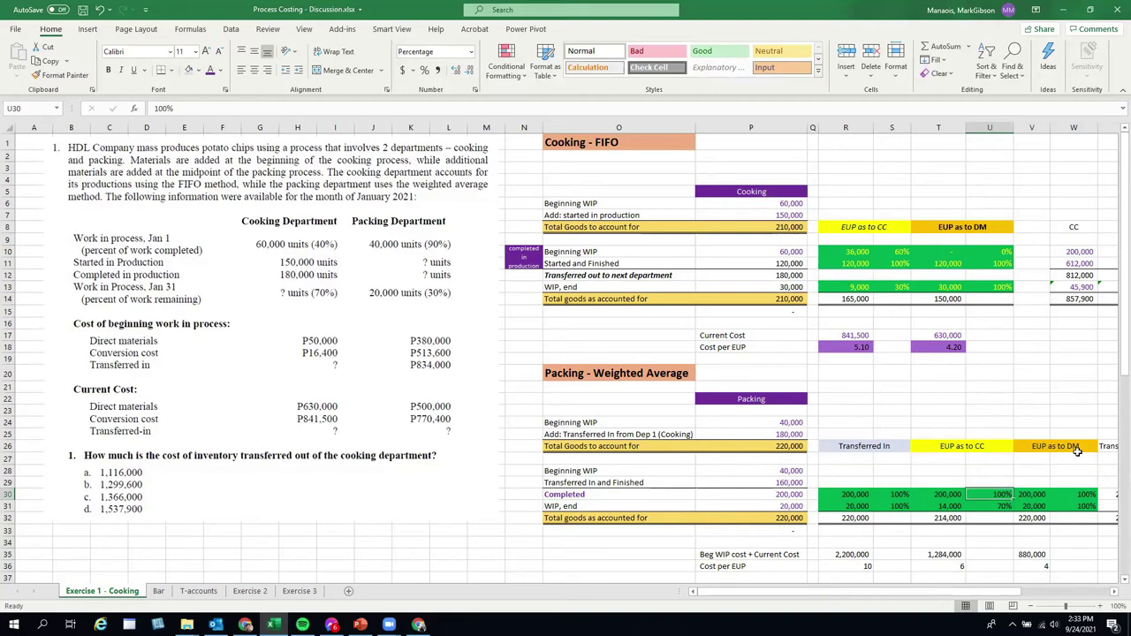
drag(1074, 508, 1077, 492)
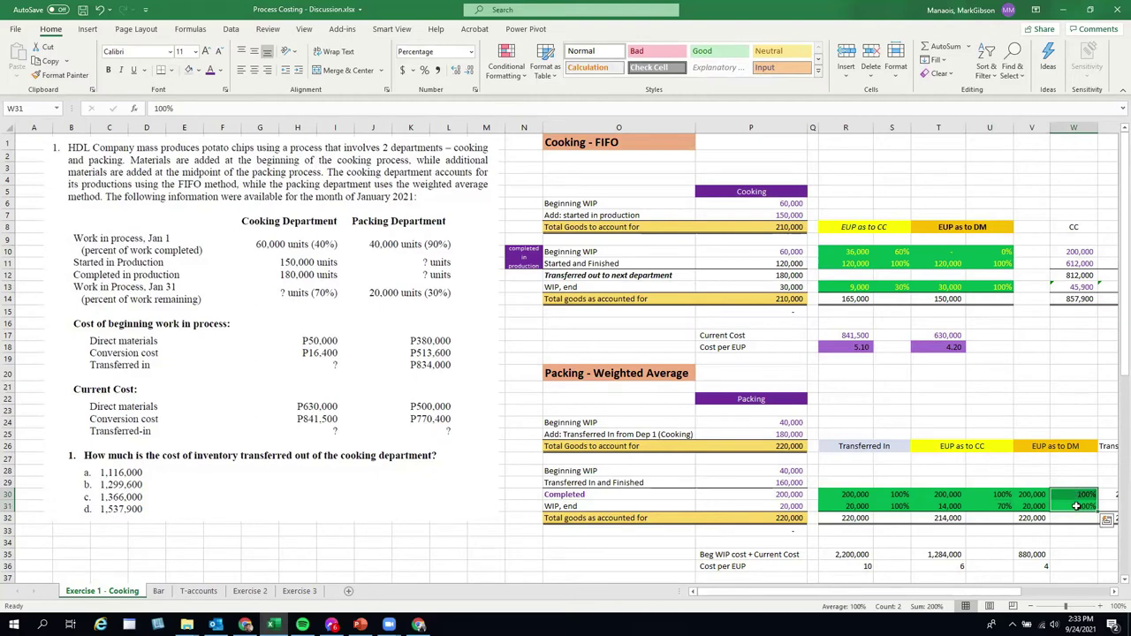
Step: Set the font color of the Packing ending WIP direct materials percentage in W31 and its equivalent units in V31 to yellow
click(1076, 505)
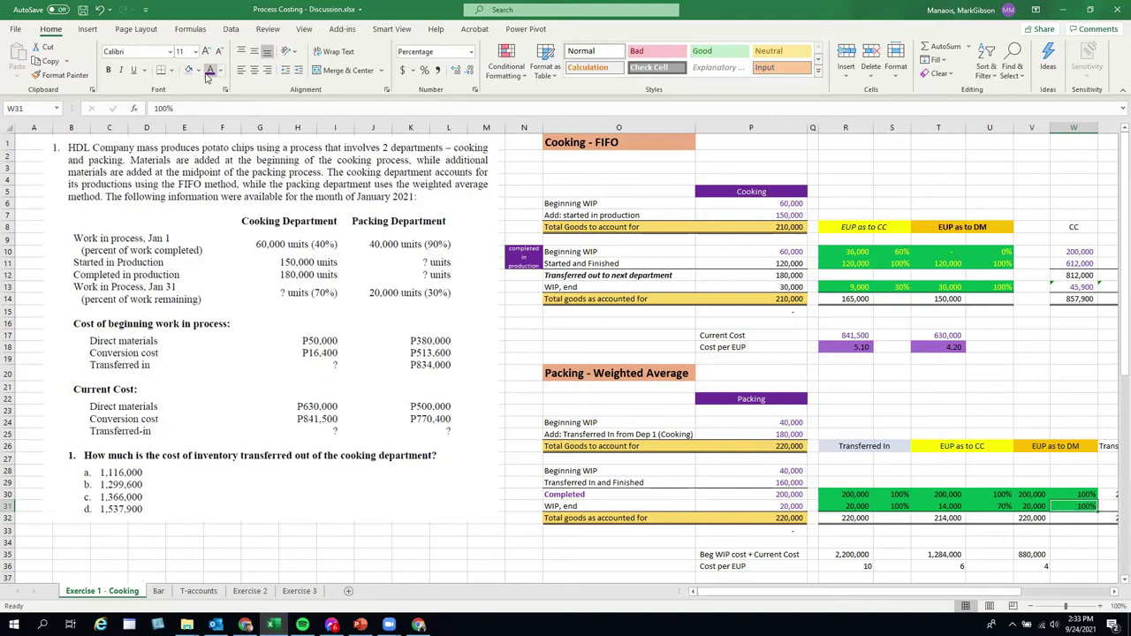
click(1027, 378)
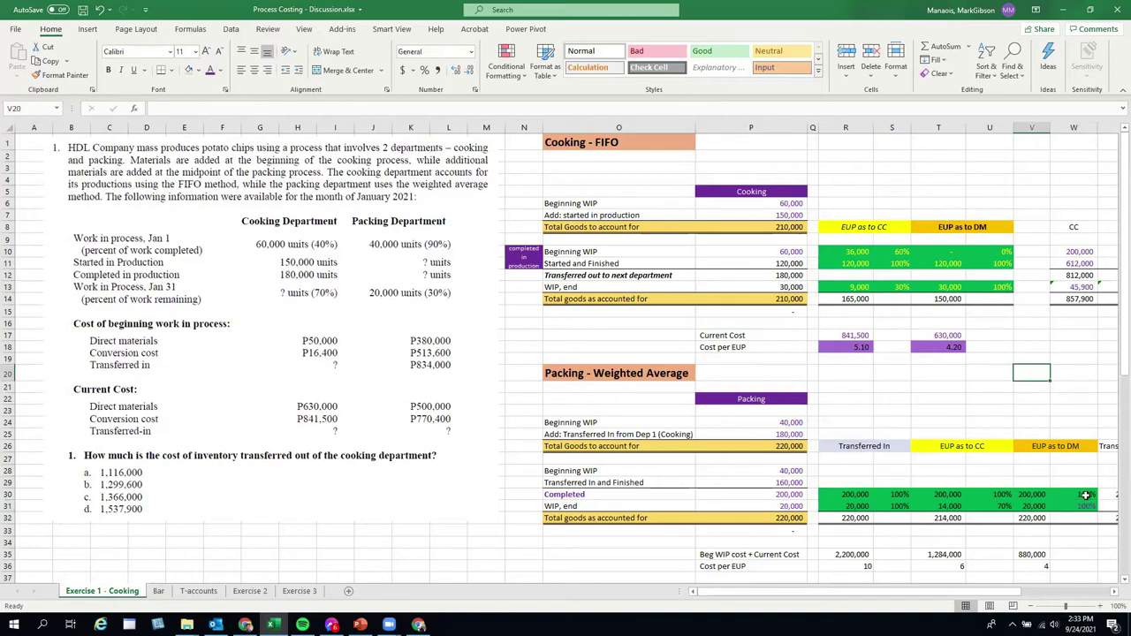
click(1083, 504)
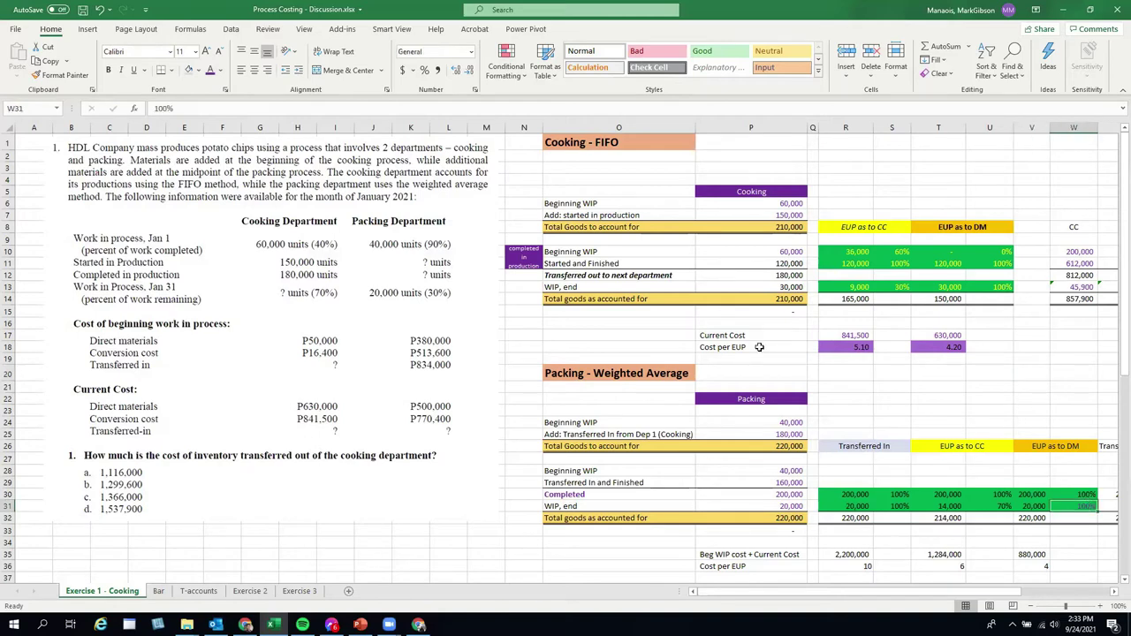
click(220, 70)
click(251, 198)
click(892, 310)
scroll(977, 379, down, 2)
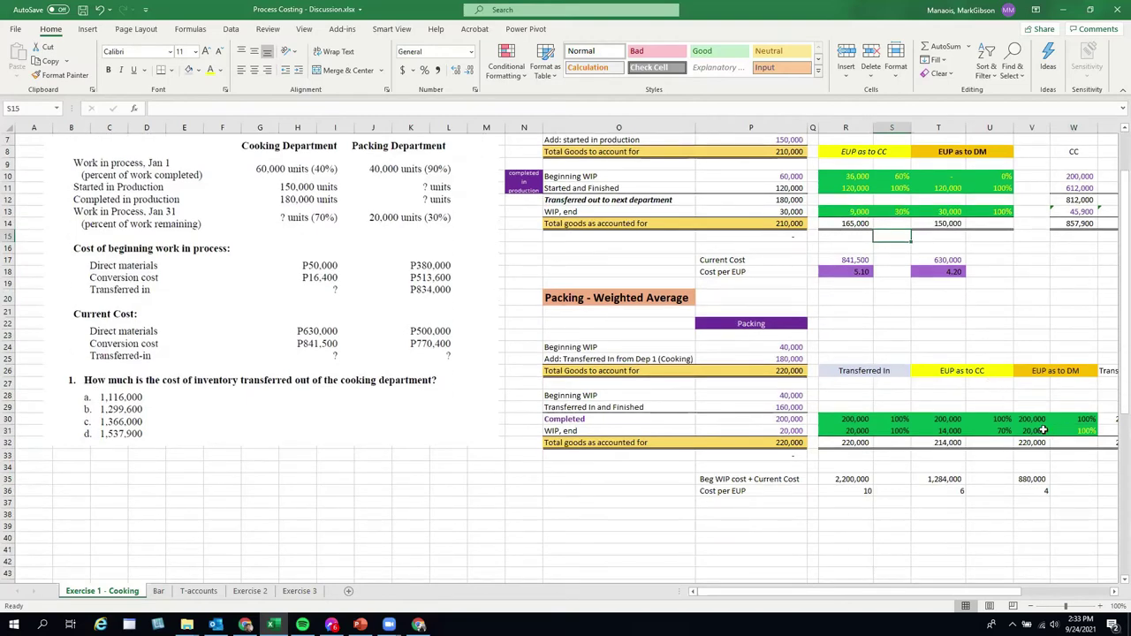
click(1027, 431)
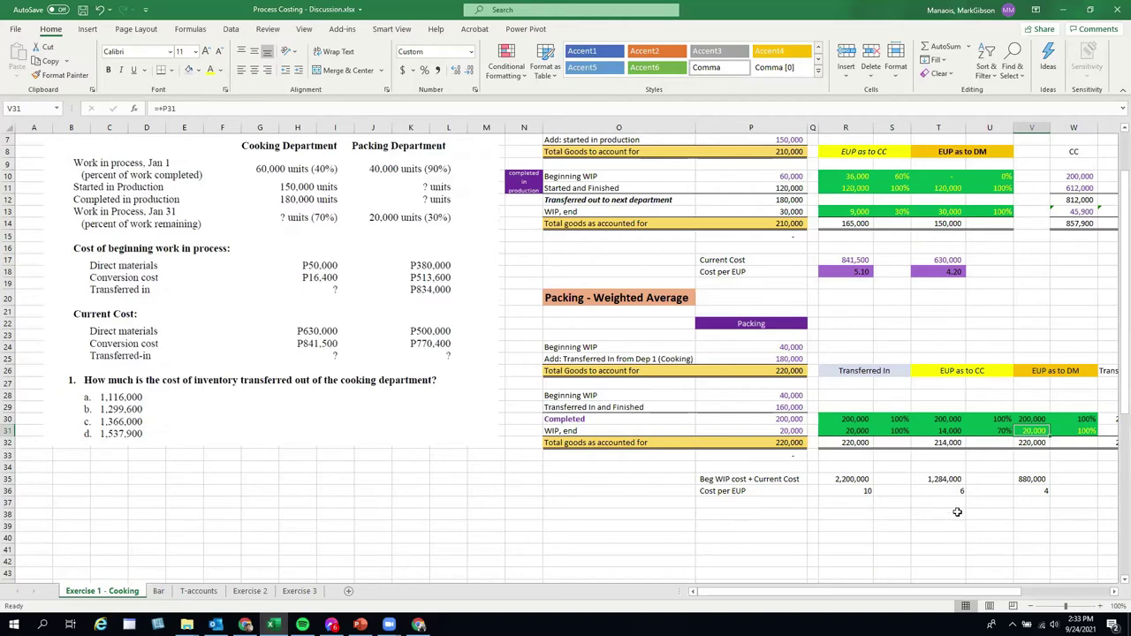
Step: Set the font color of the Packing ending WIP conversion cost percentage in U31 and its equivalent units in T31 to yellow
scroll(961, 504, up, 2)
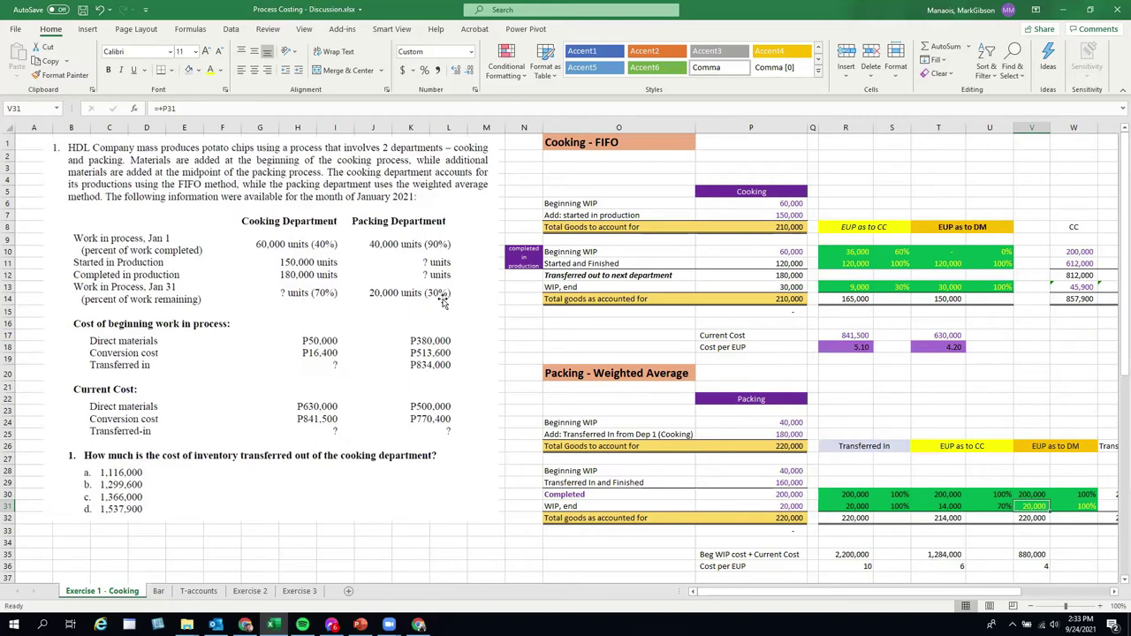
click(980, 506)
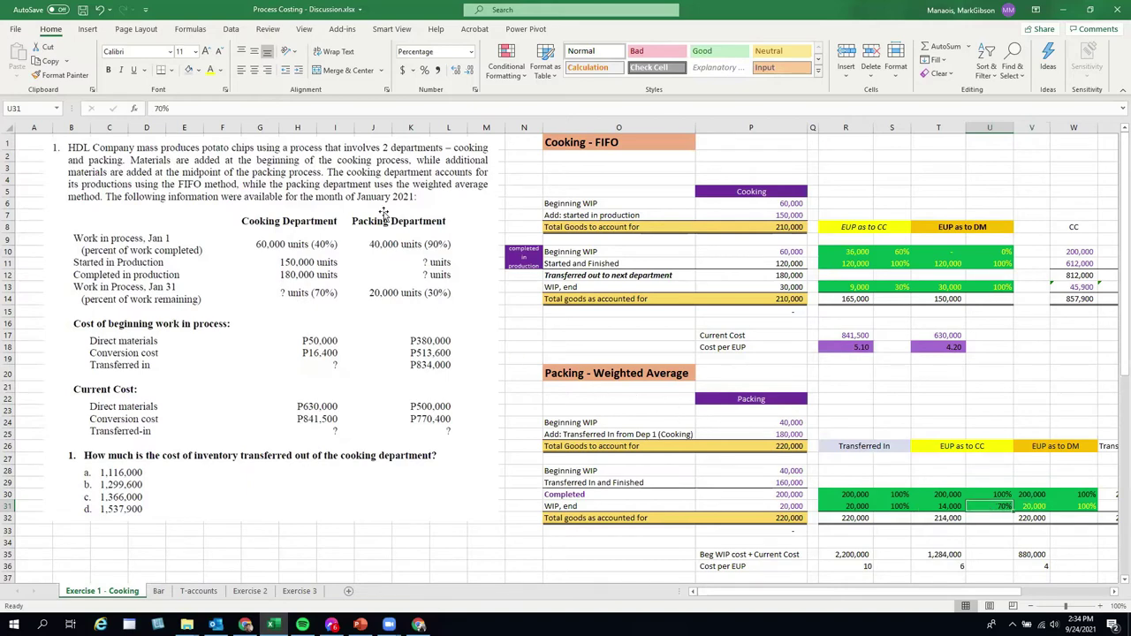
click(212, 71)
click(926, 507)
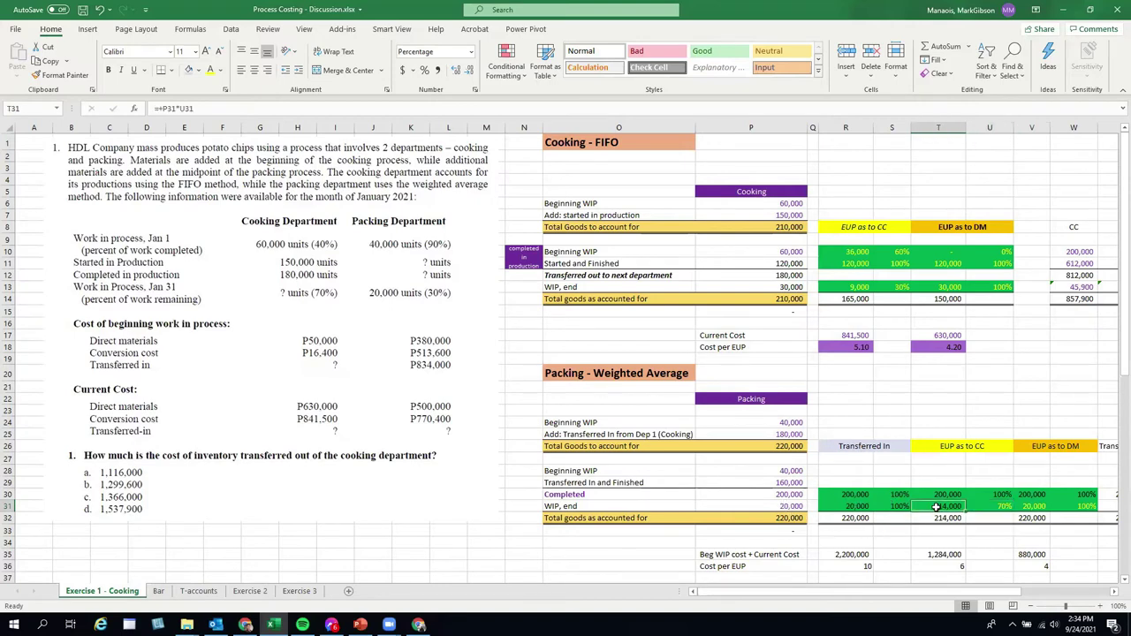
click(210, 70)
Step: Compare the Packing cost label in P35 with the Cooking schedule's Current Cost label in P17
scroll(1044, 568, down, 2)
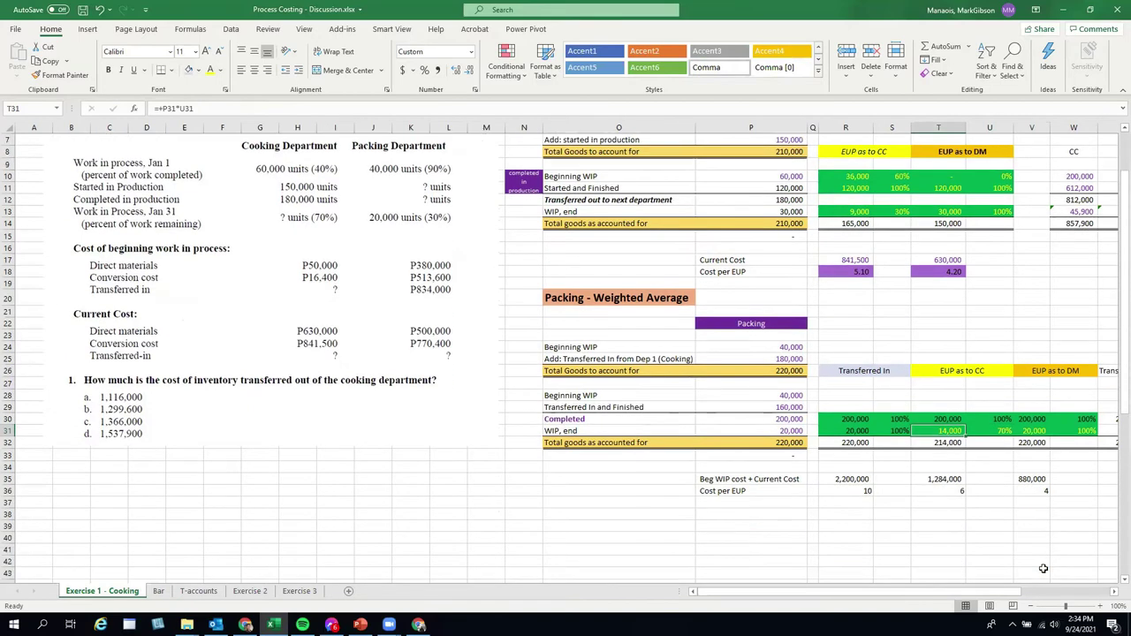
click(762, 476)
click(735, 258)
click(744, 480)
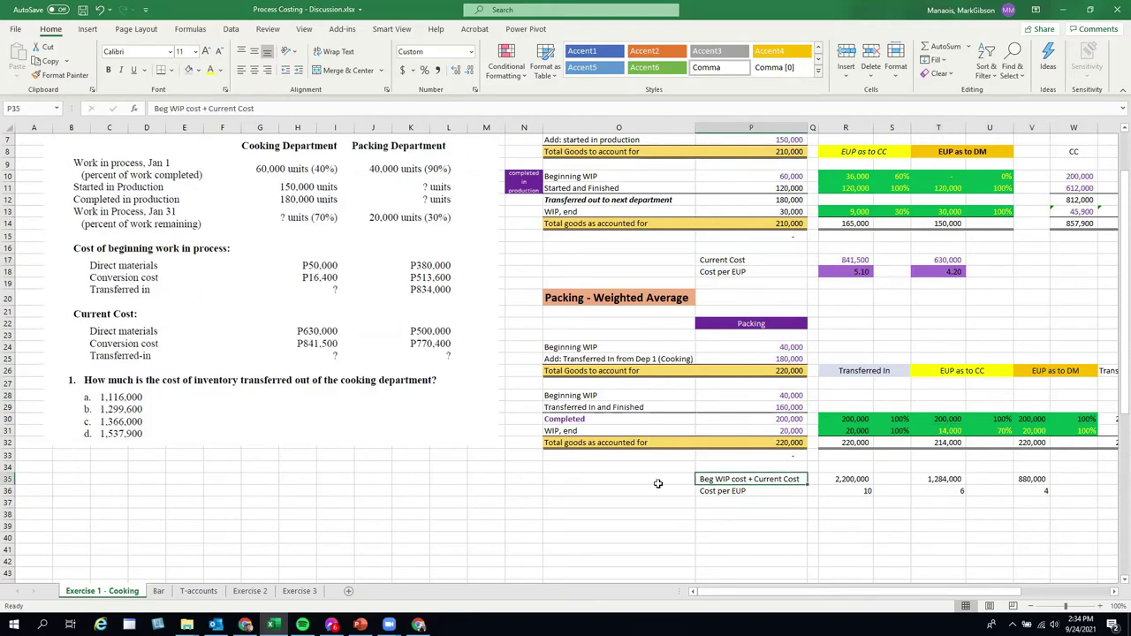
click(258, 109)
click(775, 505)
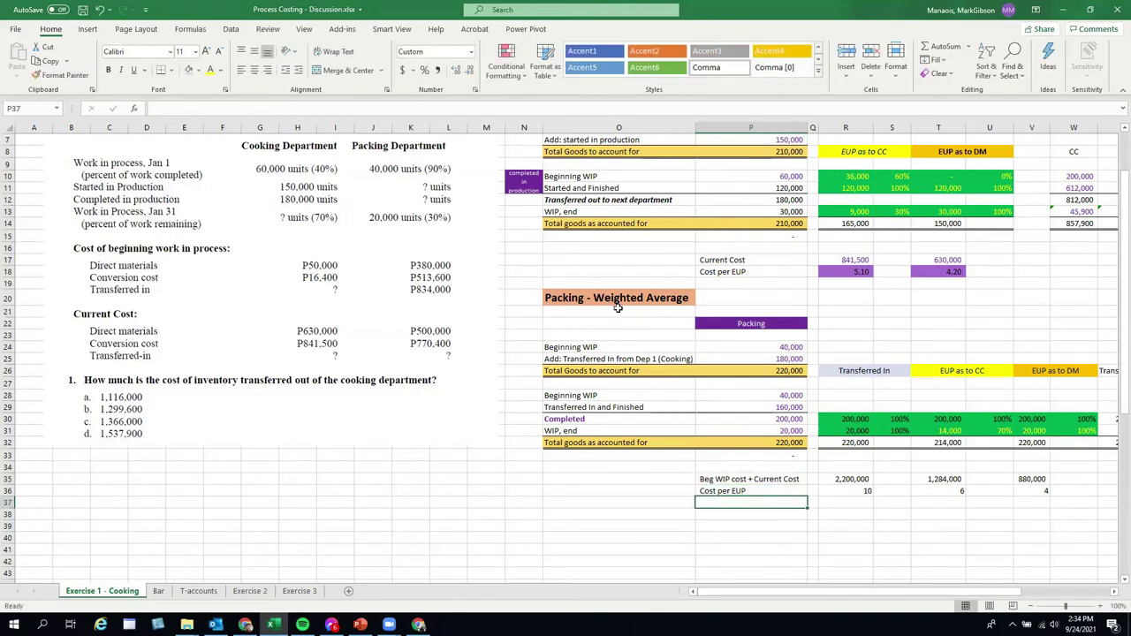
Step: Examine the formula behind the Packing Transferred In beginning WIP plus current cost in R35
click(839, 478)
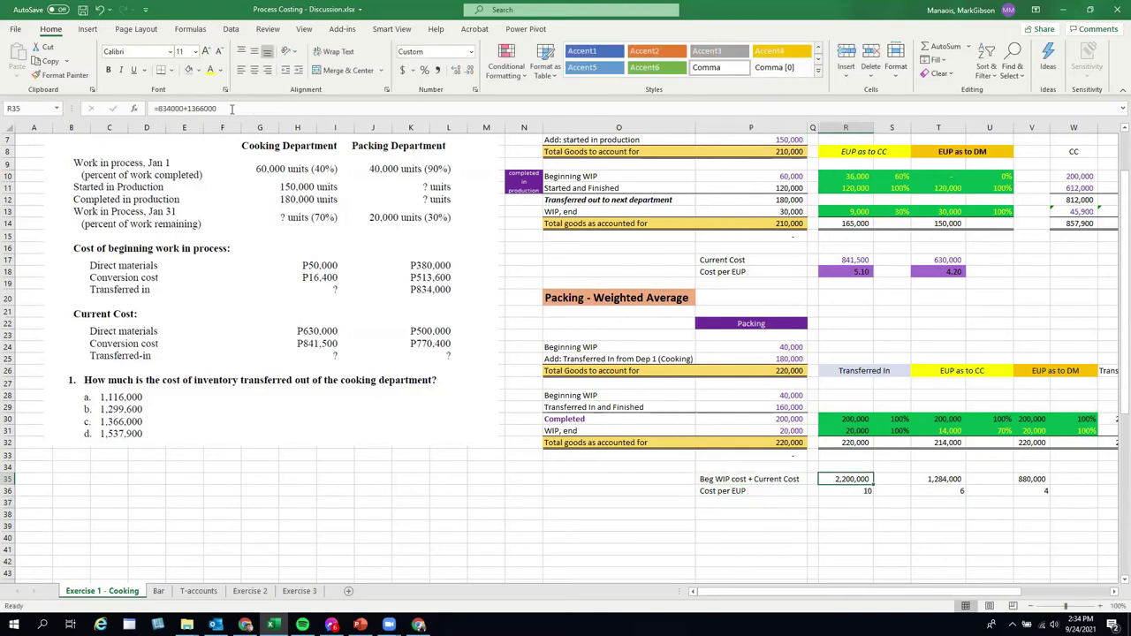
click(231, 109)
click(830, 523)
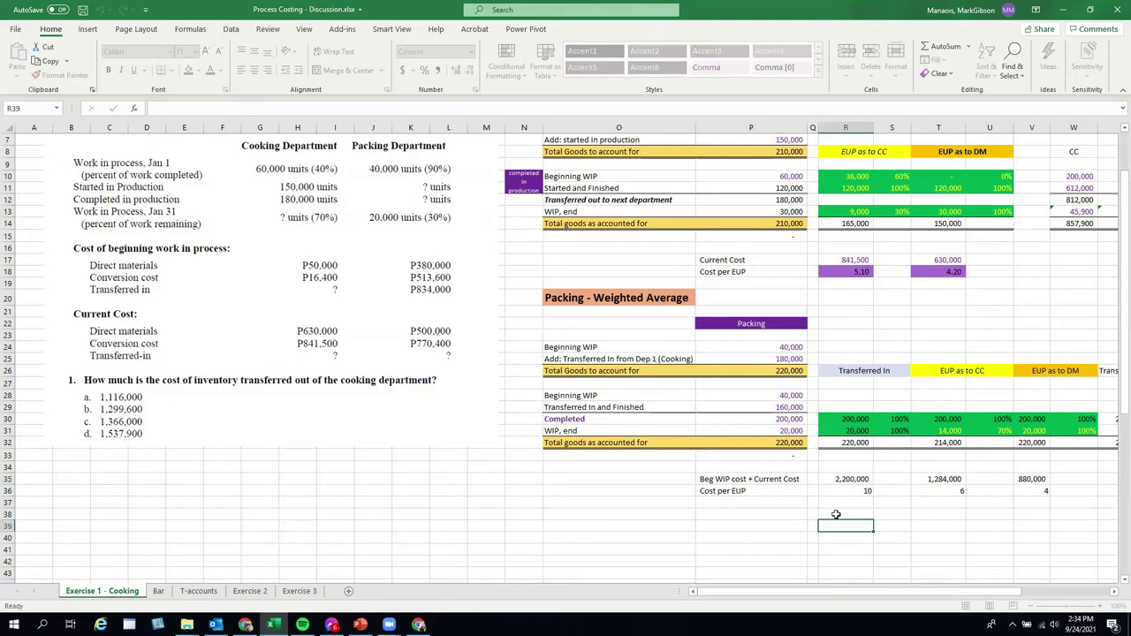
click(844, 481)
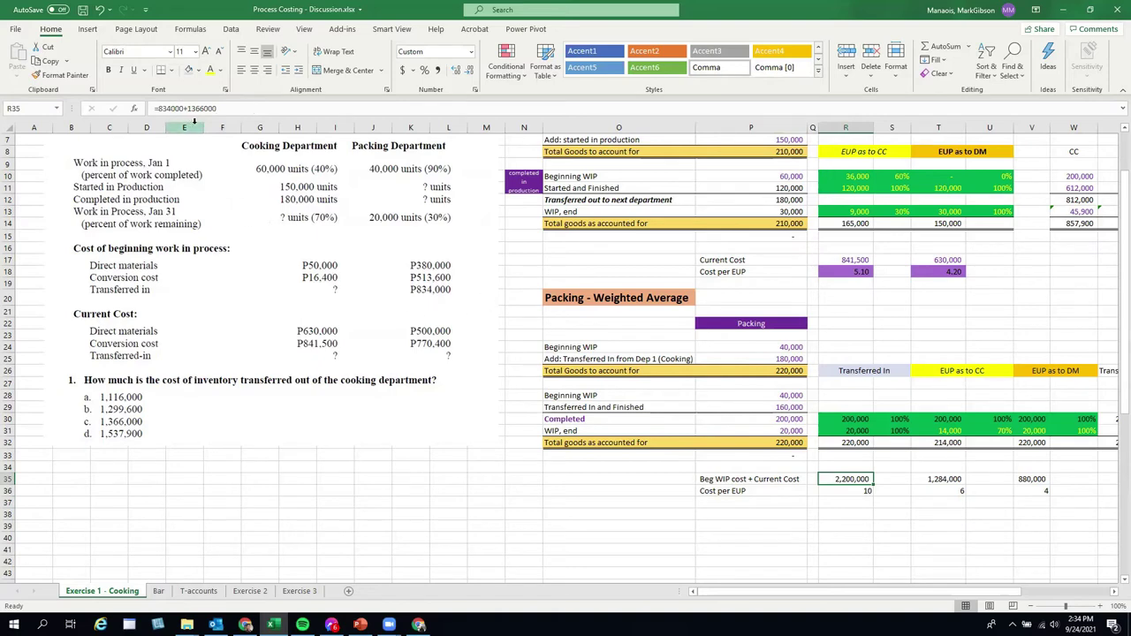
click(922, 537)
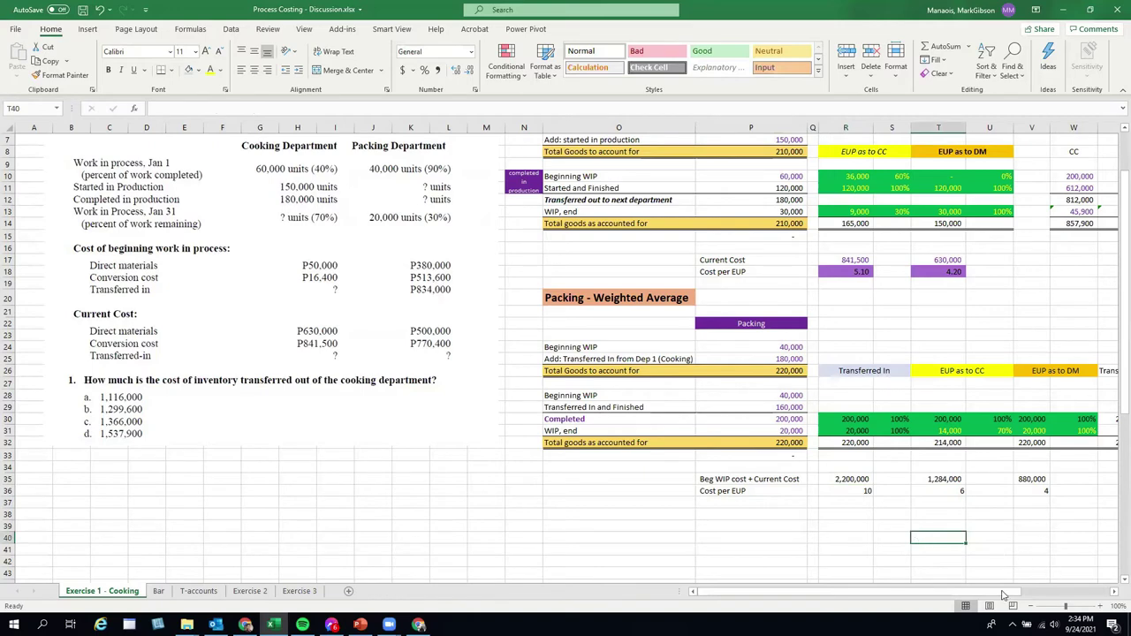
Step: Trace the Transferred In cost in R35 to Cooking's total transferred out in Y12 and the problem's Packing cost data
drag(1021, 599, 1107, 599)
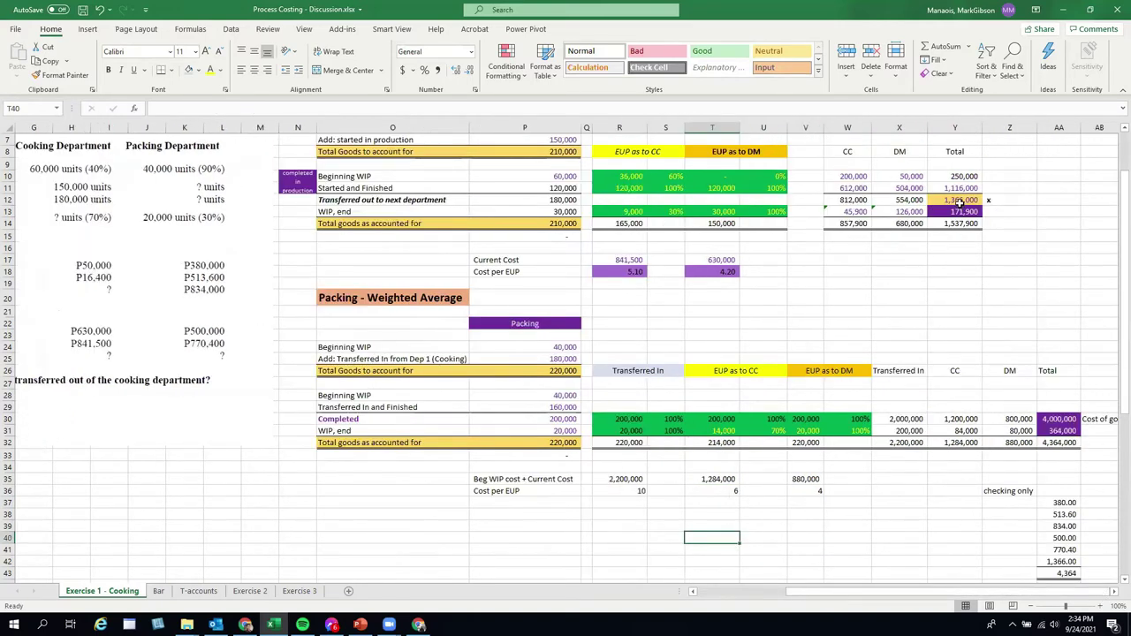
click(963, 200)
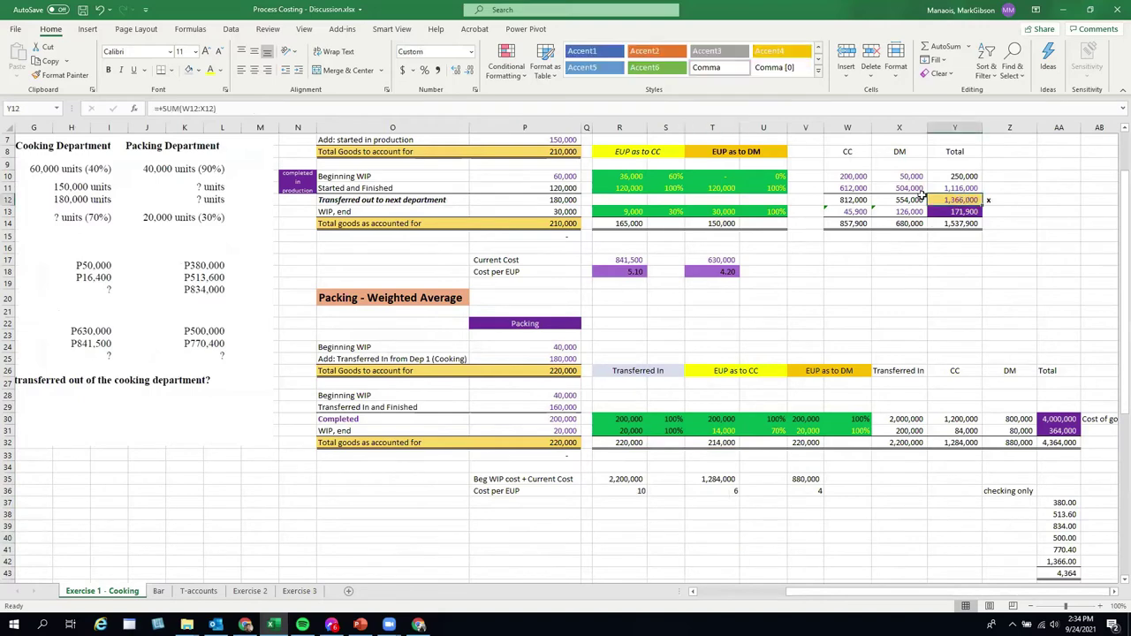
click(639, 480)
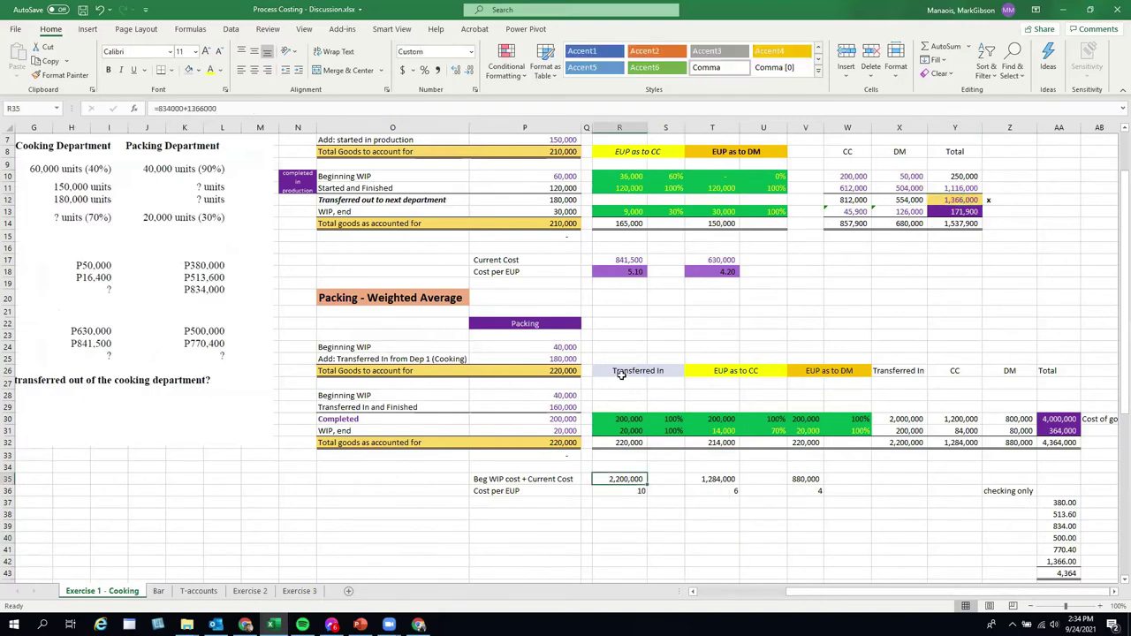
drag(621, 372, 627, 519)
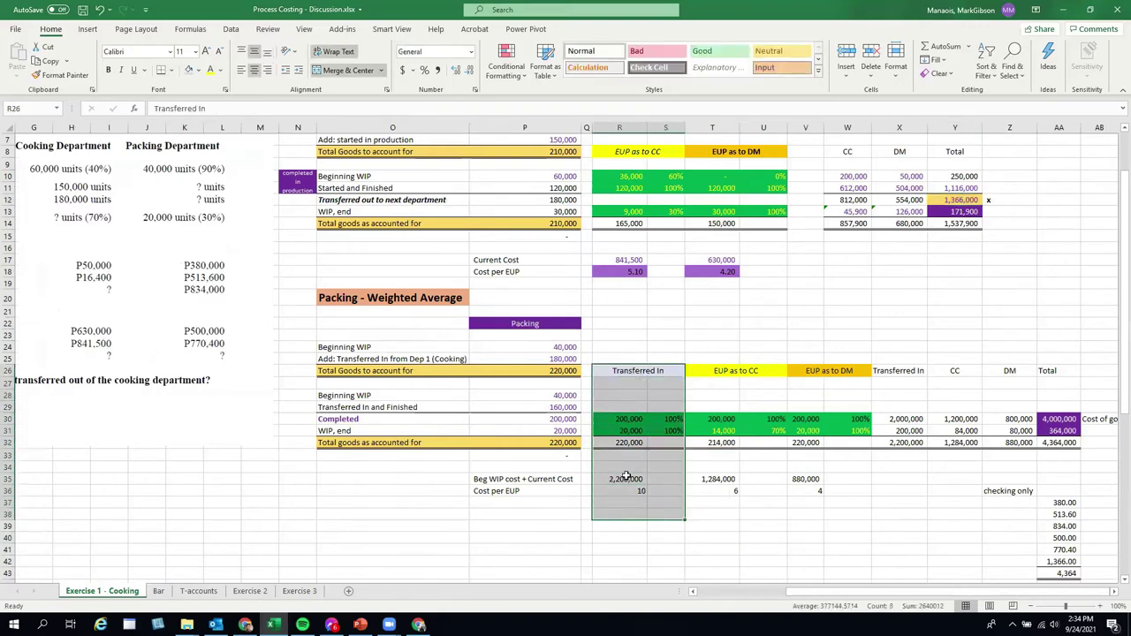
click(622, 471)
click(623, 478)
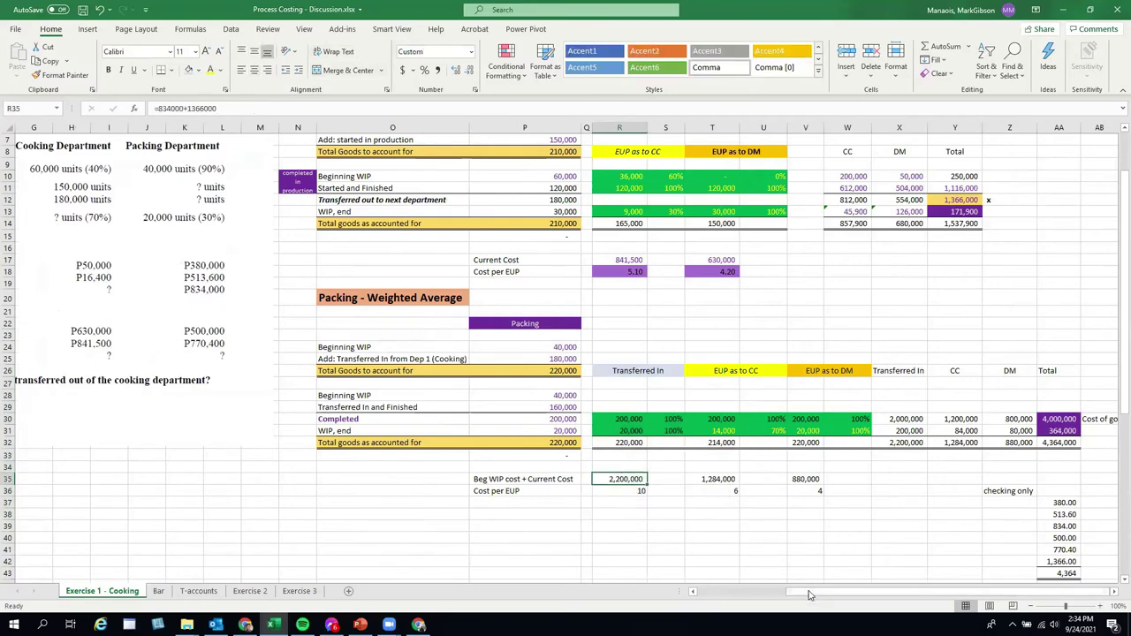
drag(795, 591, 706, 584)
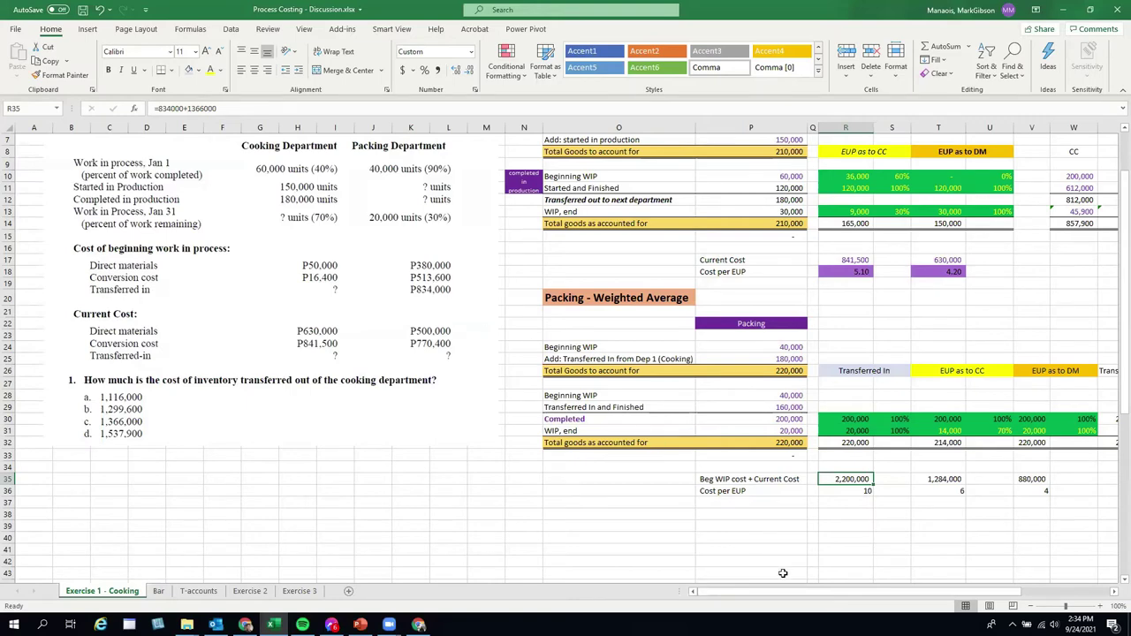
drag(790, 593, 903, 594)
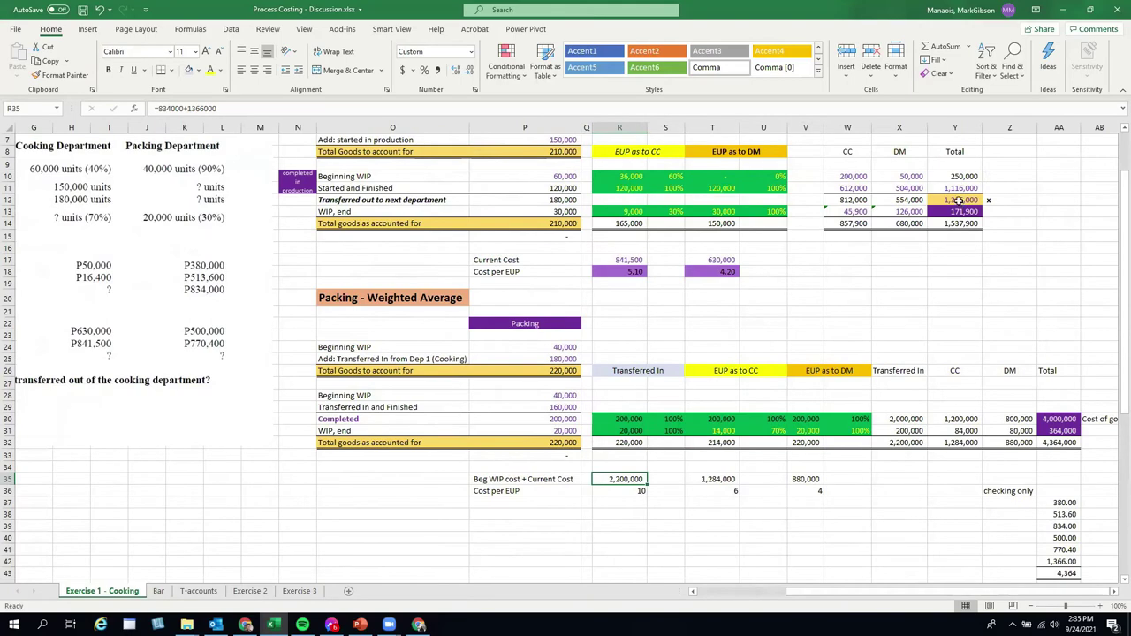
scroll(839, 217, up, 2)
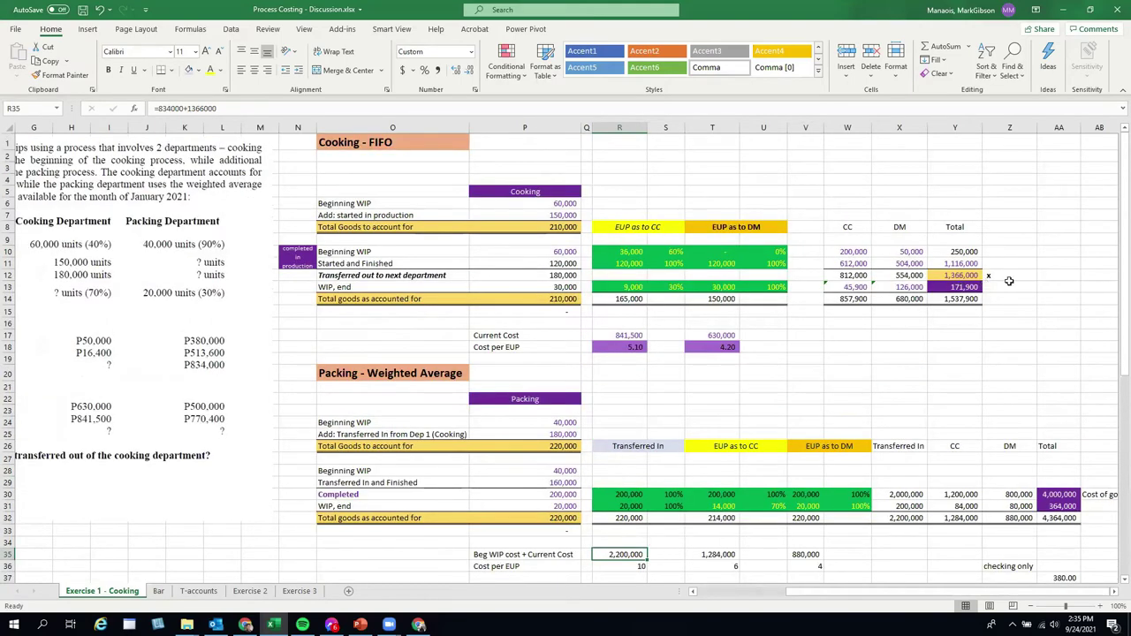
scroll(832, 400, down, 1)
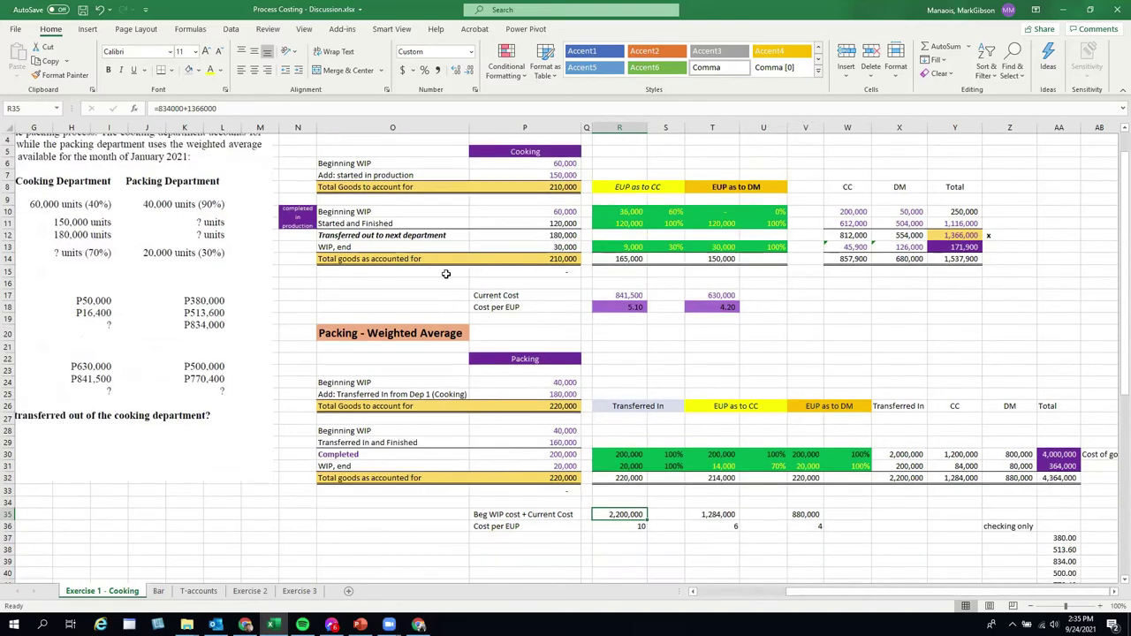
Step: Fill the Packing Transferred In total cost cell R35 with light blue
click(198, 70)
click(248, 181)
click(712, 535)
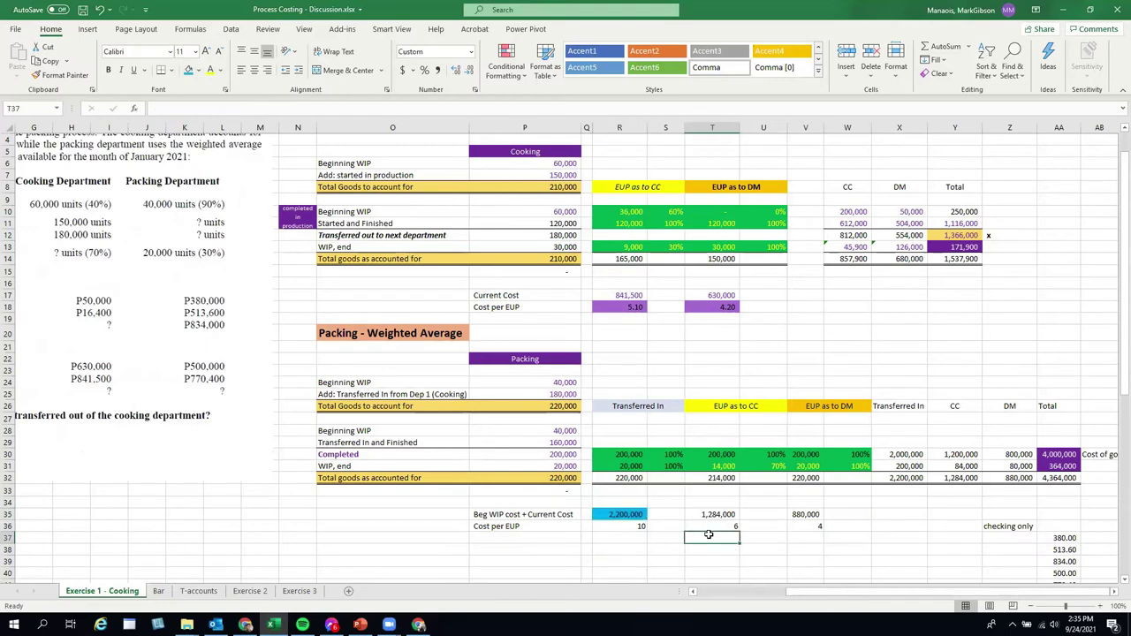
Step: Check the conversion cost formula in T35 against the problem's Packing costs and fill the cell with light blue
click(715, 515)
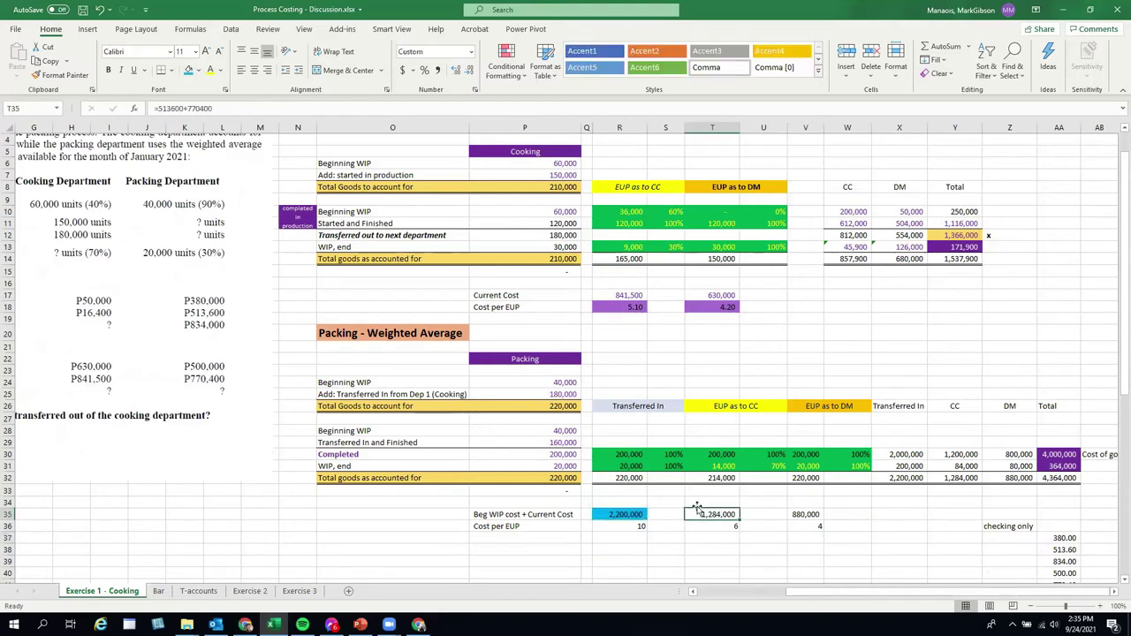
click(239, 106)
drag(845, 600, 744, 600)
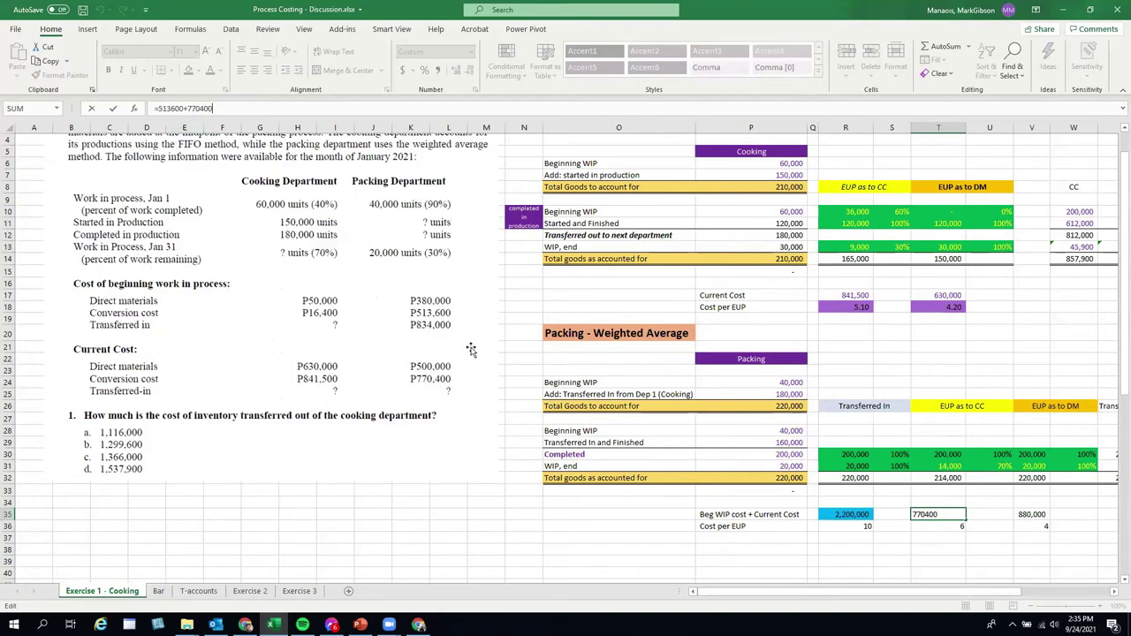
key(Return)
click(939, 514)
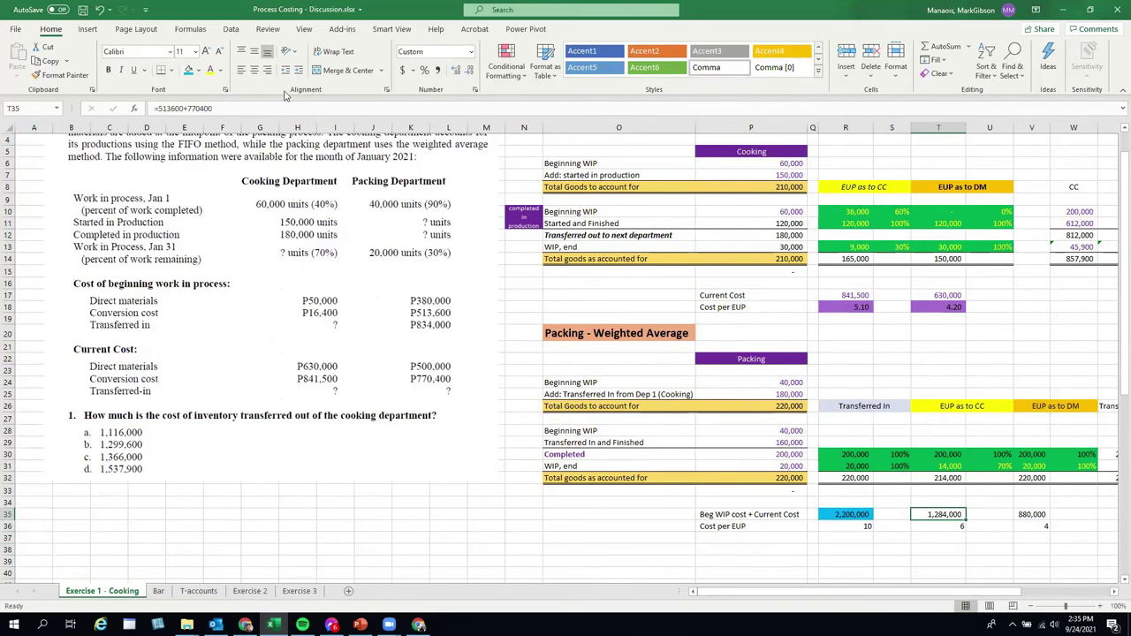
click(189, 70)
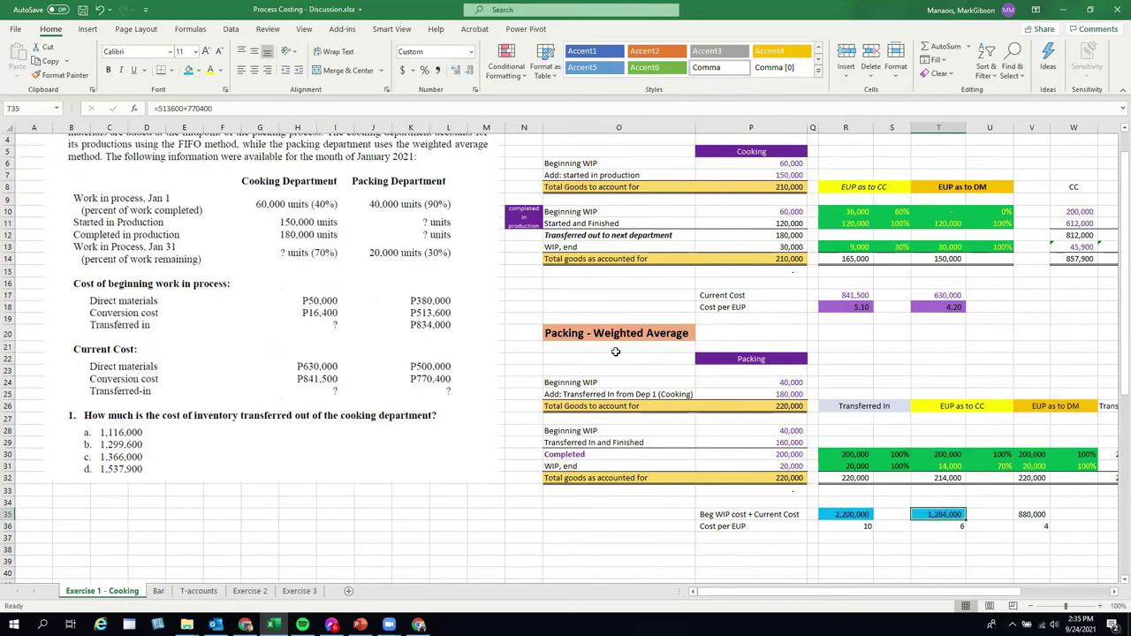
Step: Fill the Packing direct materials total cost cell V35 with light blue
click(1033, 513)
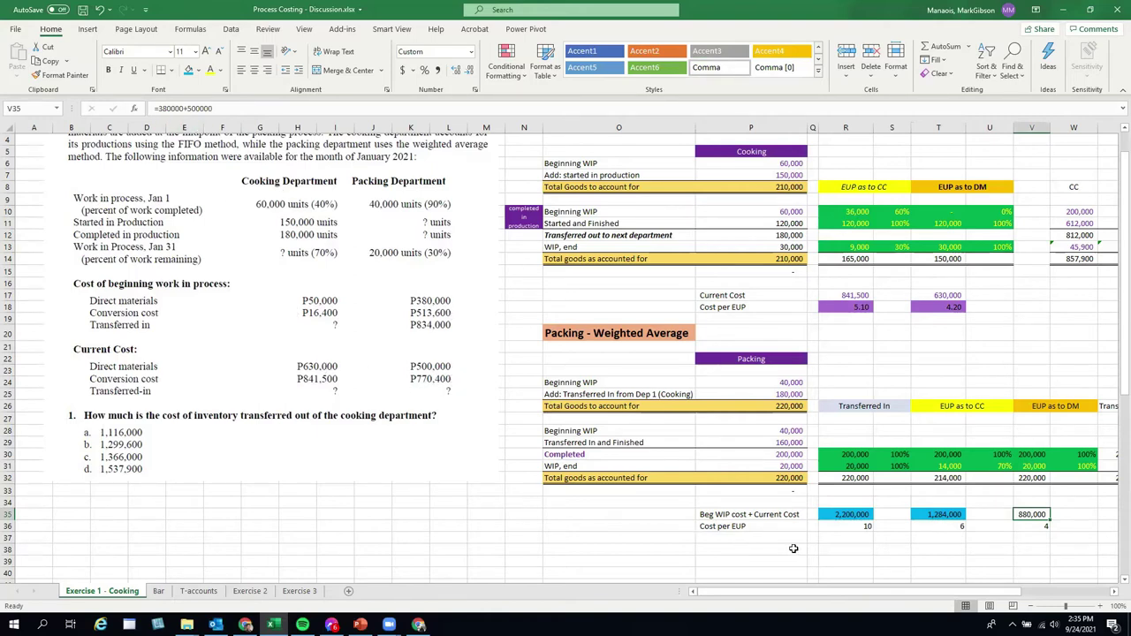
click(189, 71)
click(739, 549)
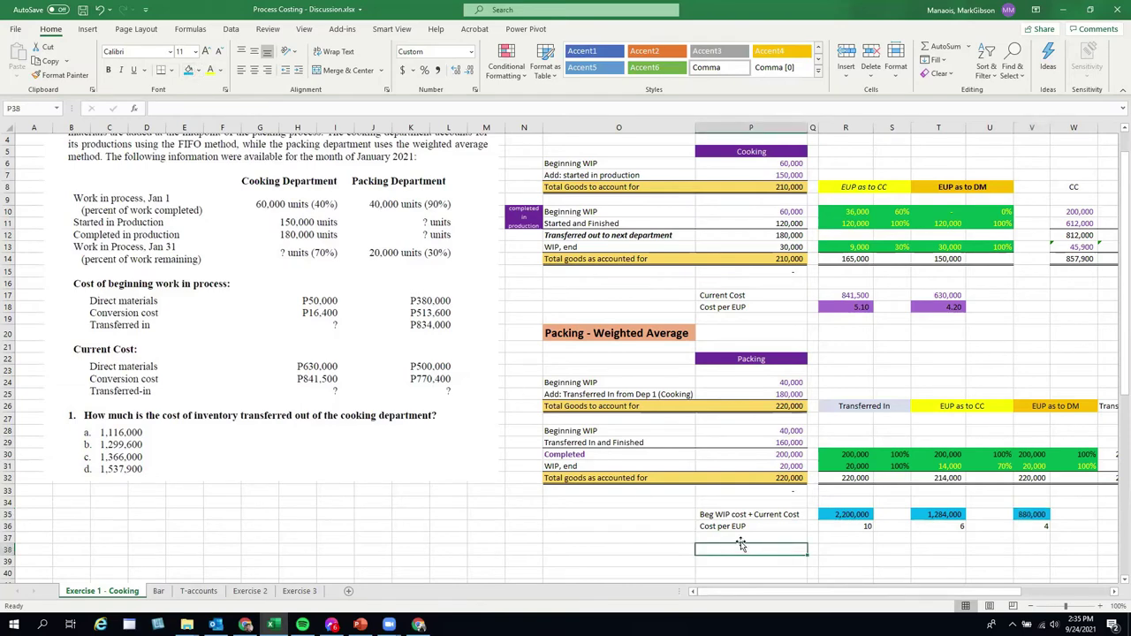
Step: Review how the Transferred In cost per EUP in R36 is computed from the total cost in R35 and the units in R32
click(753, 517)
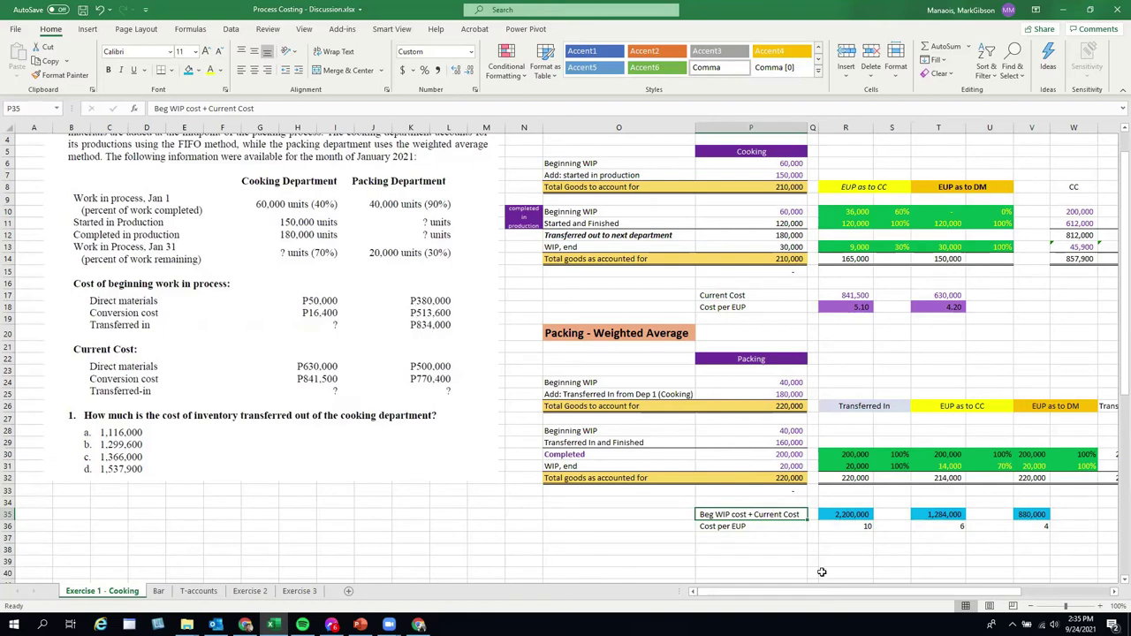
click(866, 573)
drag(918, 593, 1005, 595)
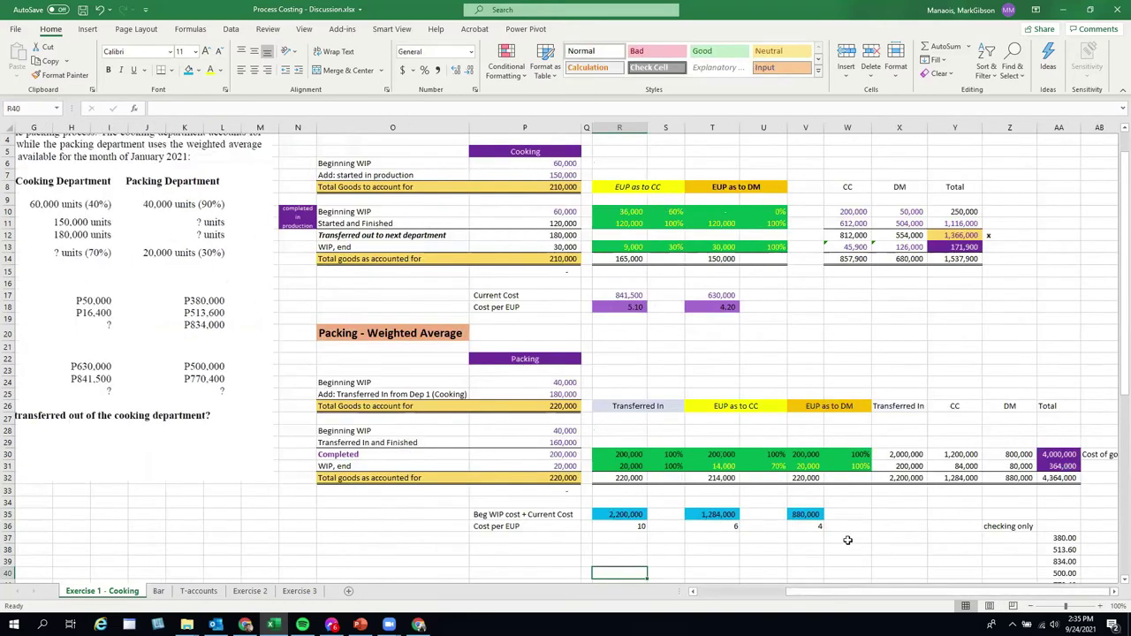
scroll(628, 501, down, 1)
click(627, 490)
click(218, 109)
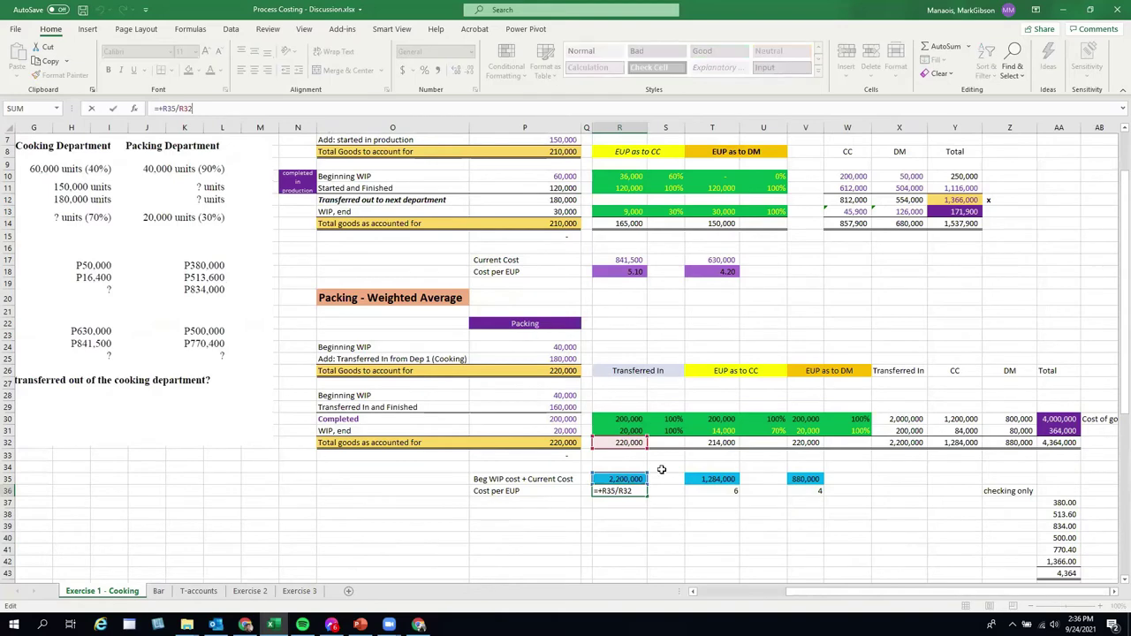
key(Escape)
click(622, 479)
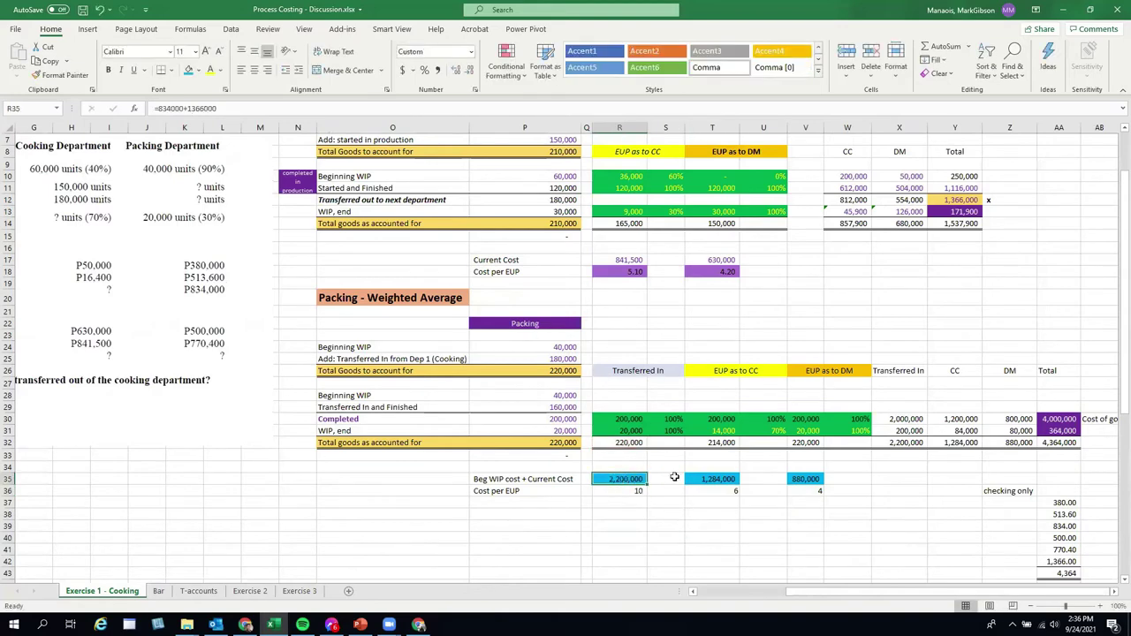
click(632, 444)
Step: Apply the comma number style to the Transferred In cost per EUP in R36
click(639, 491)
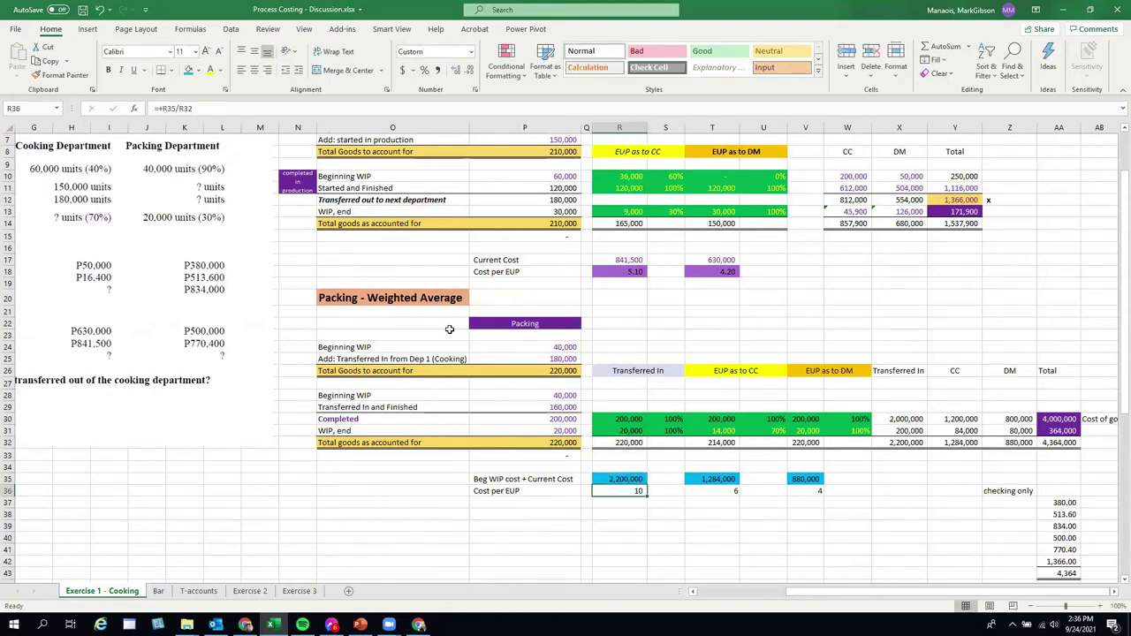
click(437, 70)
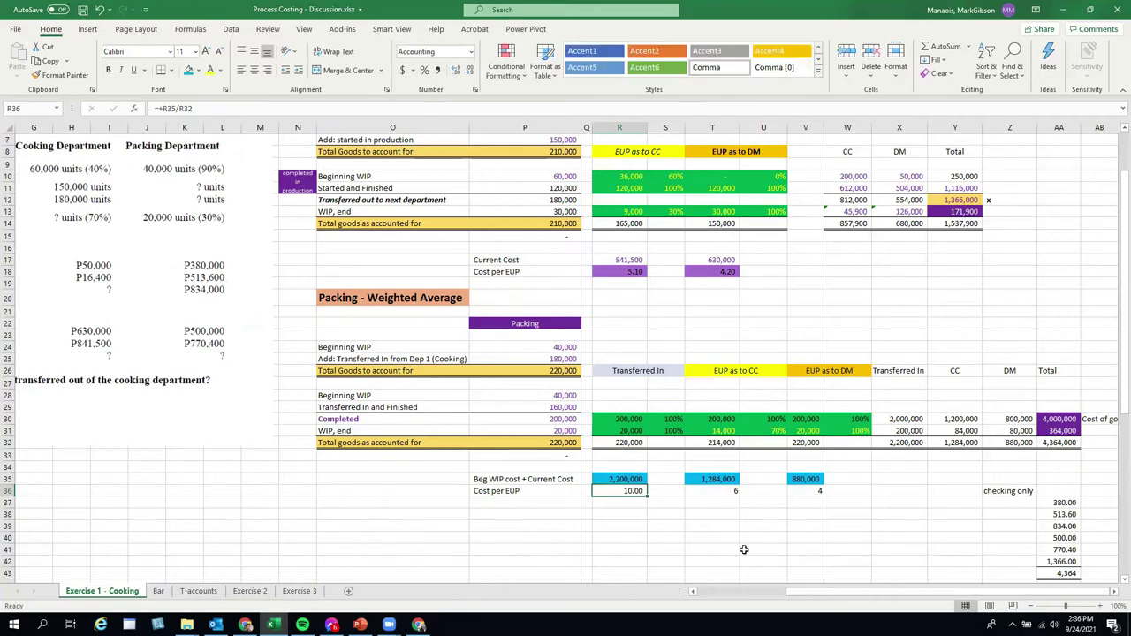
click(744, 549)
Step: Check the Packing conversion cost per EUP in T36 against the total cost in T35 and apply the comma number style to it
click(719, 490)
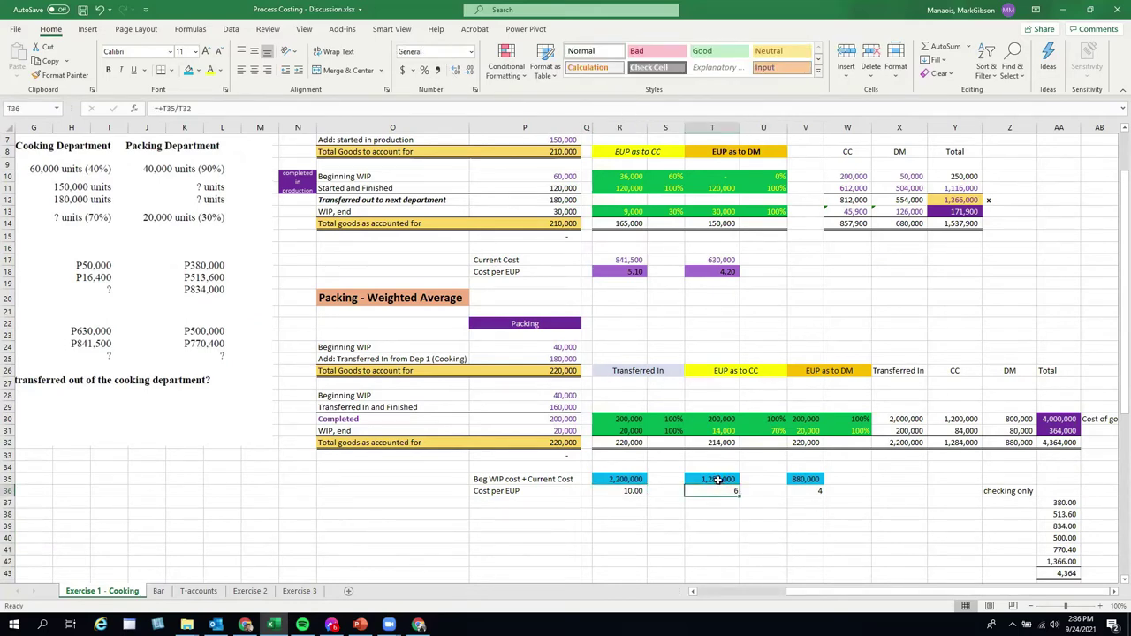
click(718, 479)
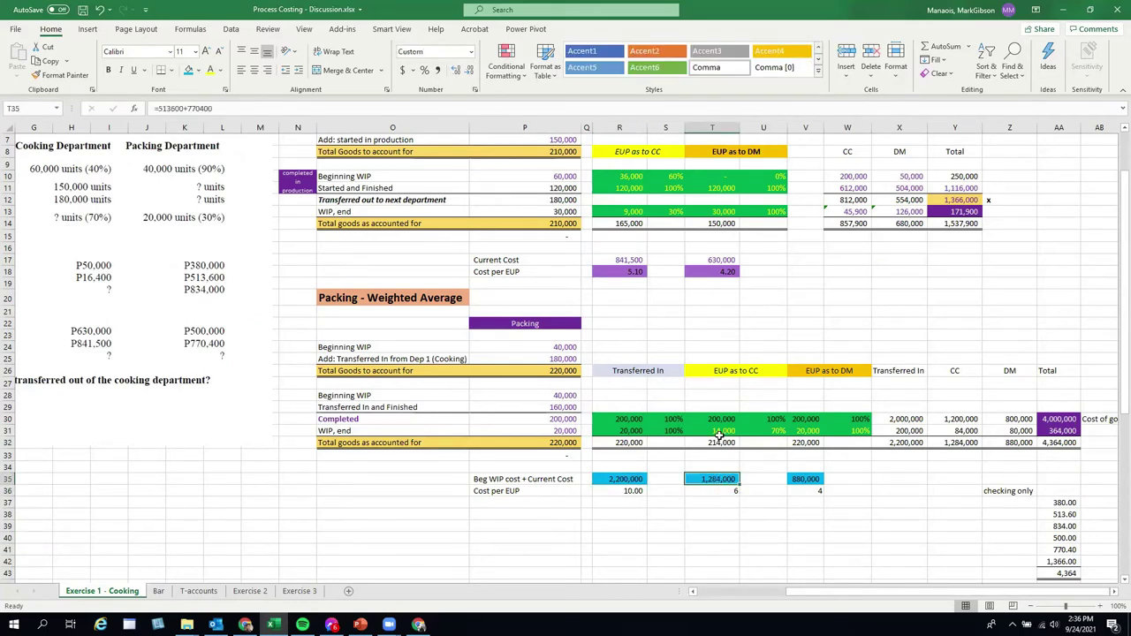
click(723, 491)
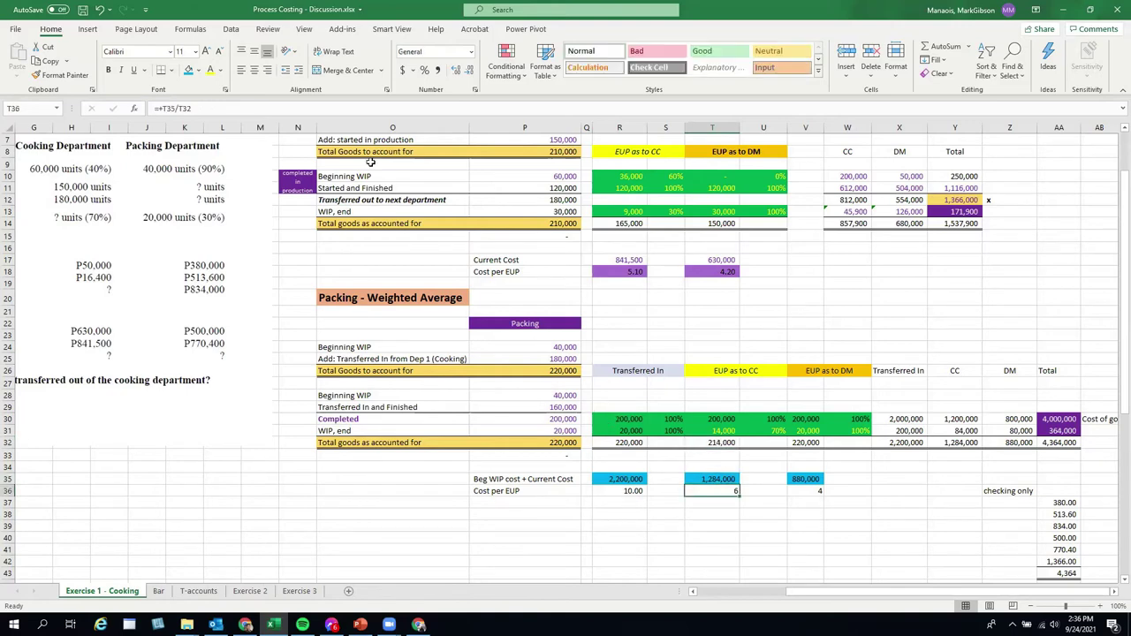
click(439, 70)
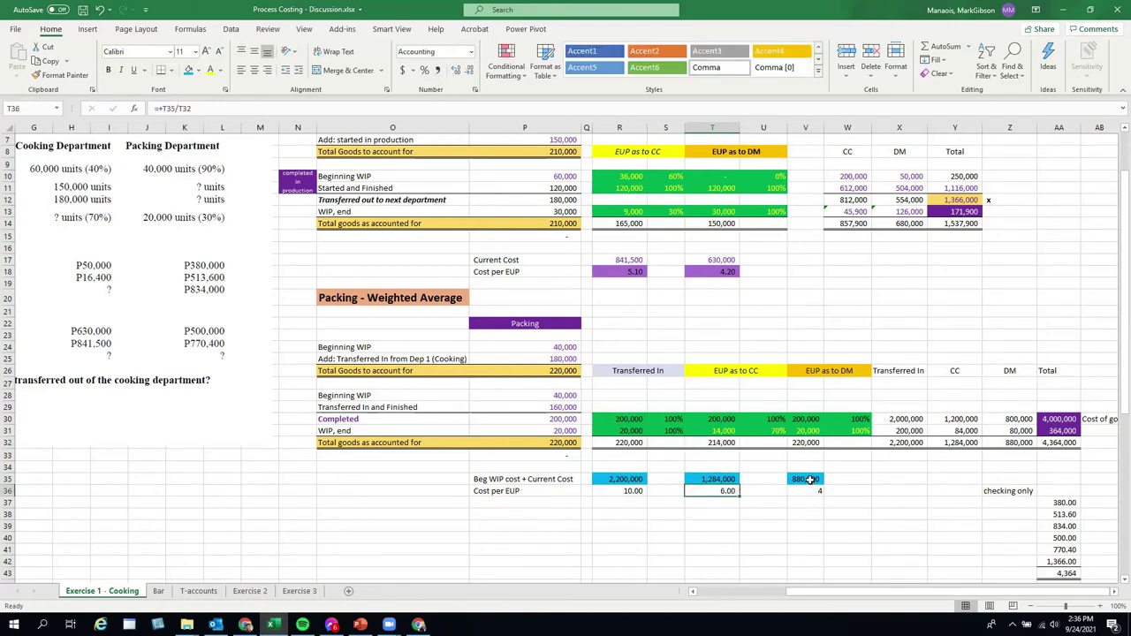
Step: Check the direct materials cost per EUP formula =+V35/V32 in V36 and apply the comma number style to the cell
click(809, 479)
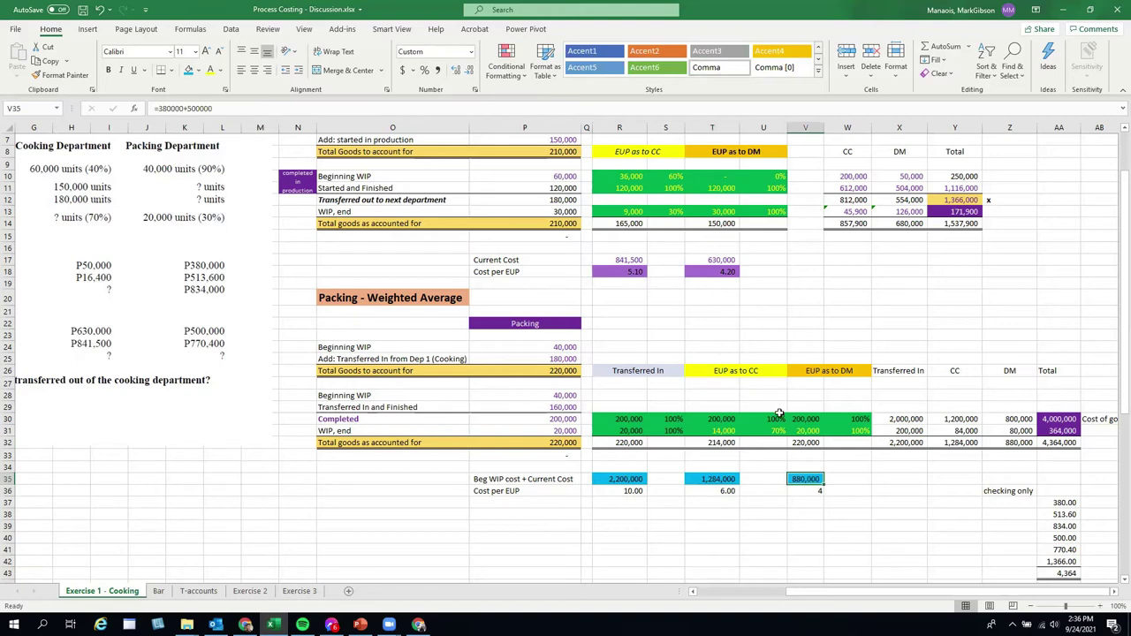
click(806, 490)
text(=+V35/V32)
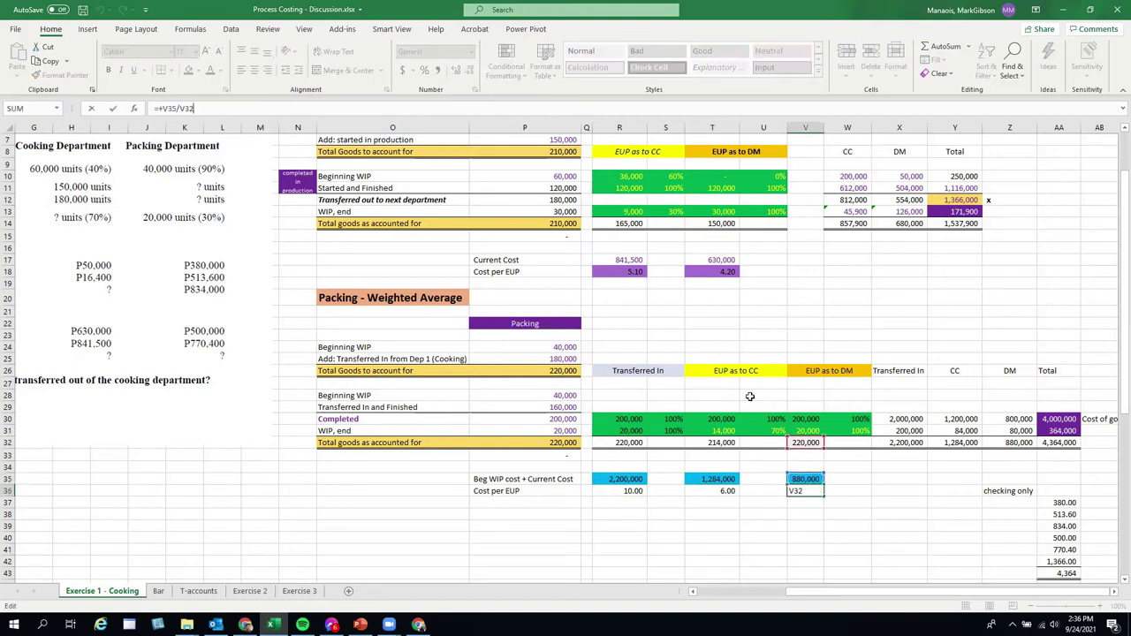
click(903, 498)
click(806, 490)
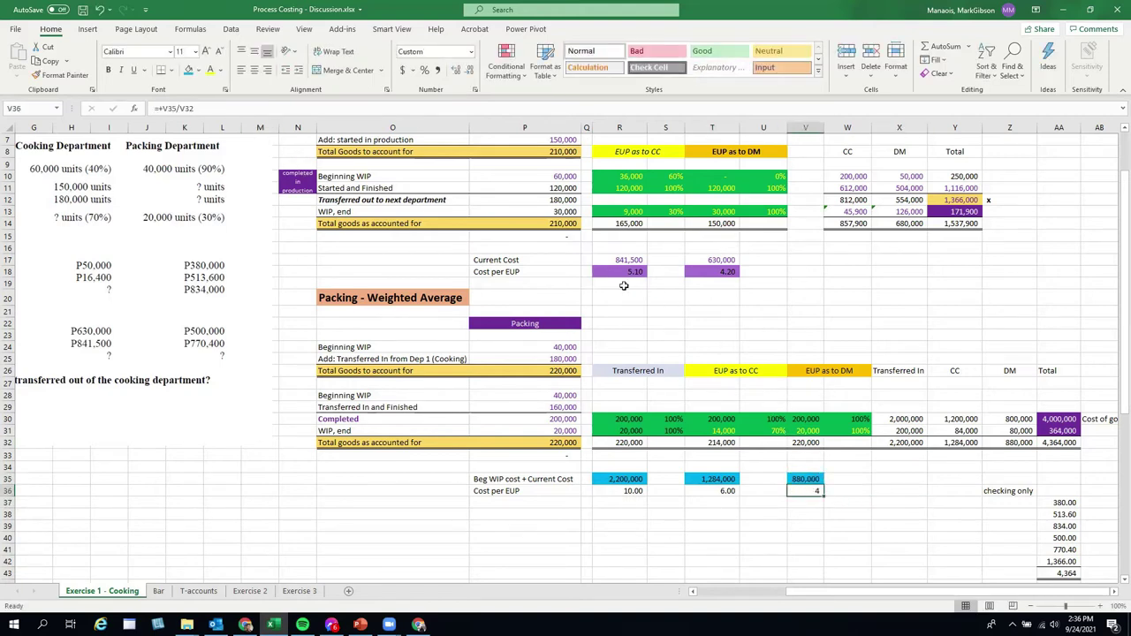
click(437, 70)
click(911, 561)
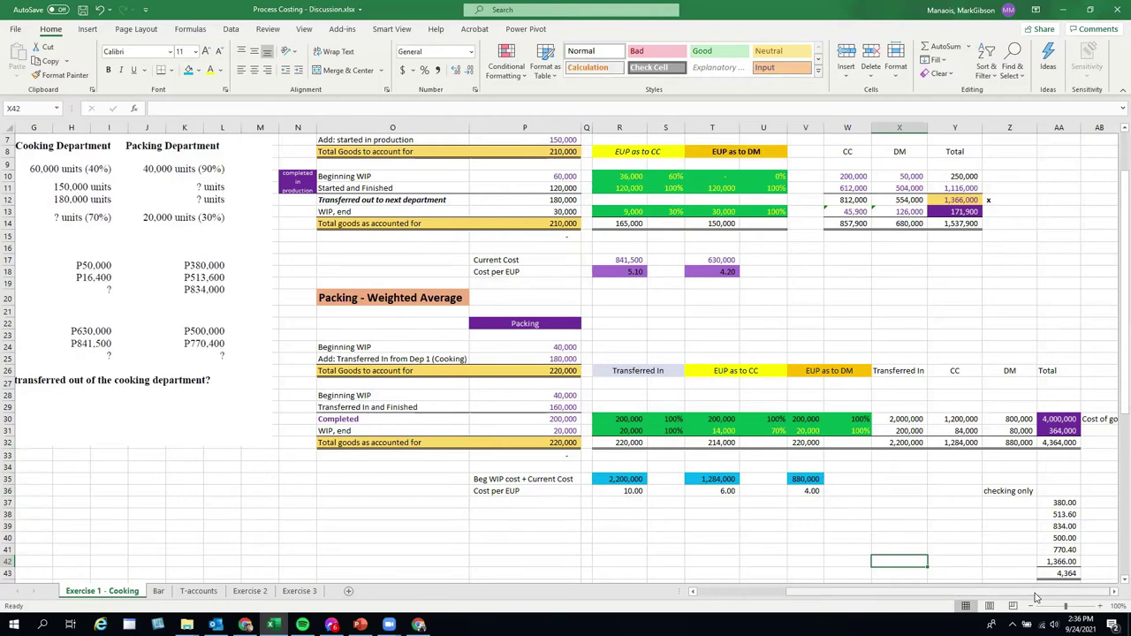
Step: Trace how the Transferred In costs in X30 and X31 are computed from the equivalent units and the cost per EUP in R36
click(1113, 591)
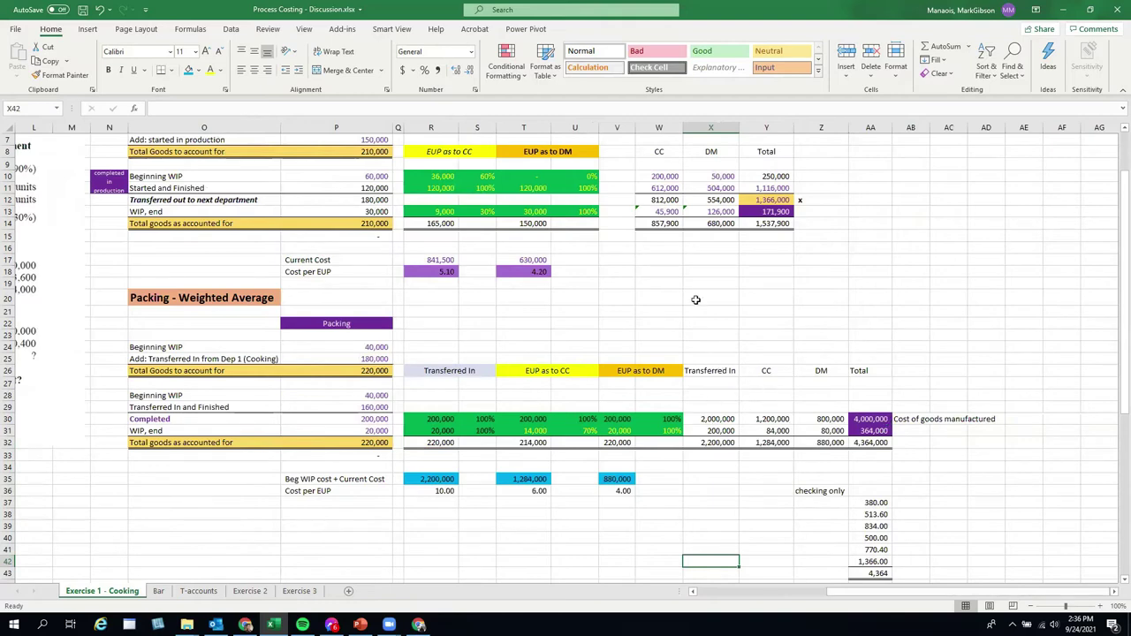
click(713, 418)
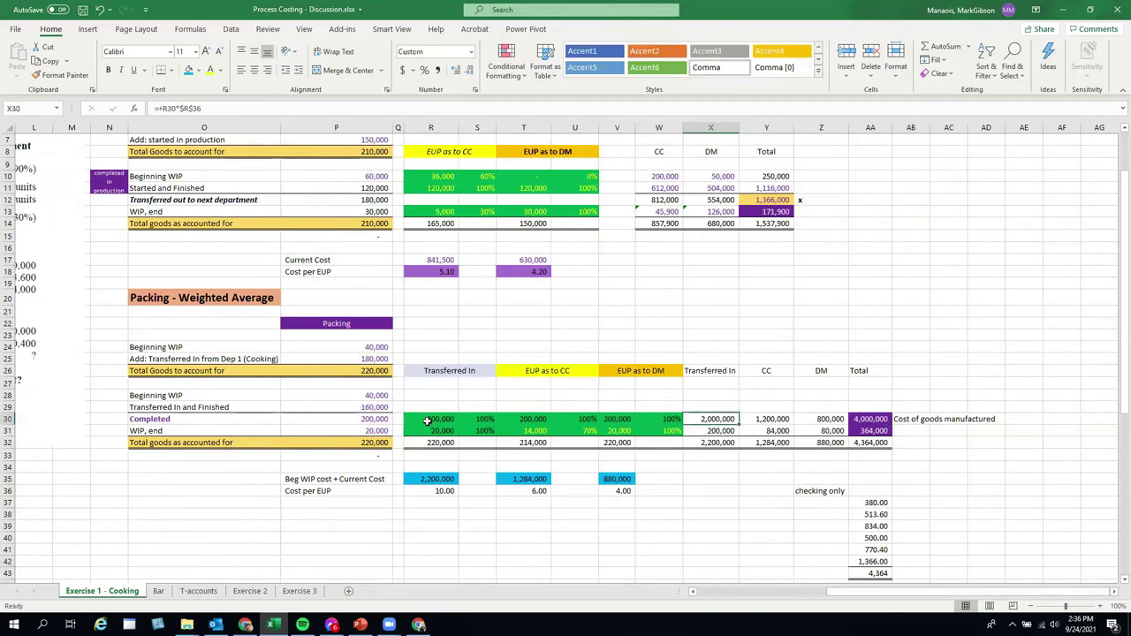
click(221, 108)
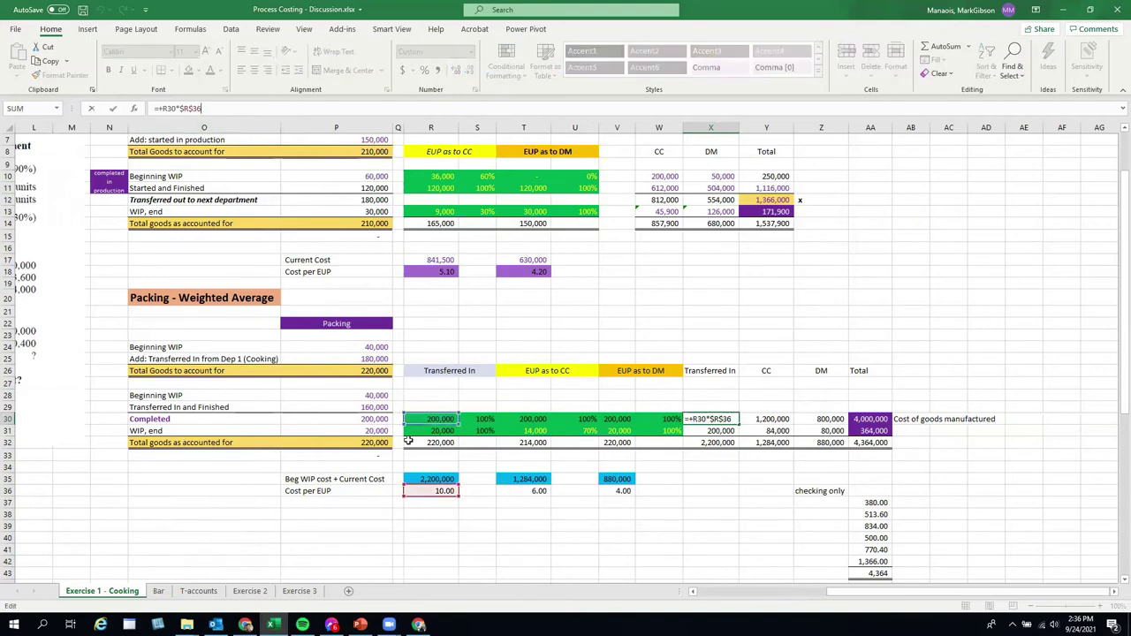
click(722, 420)
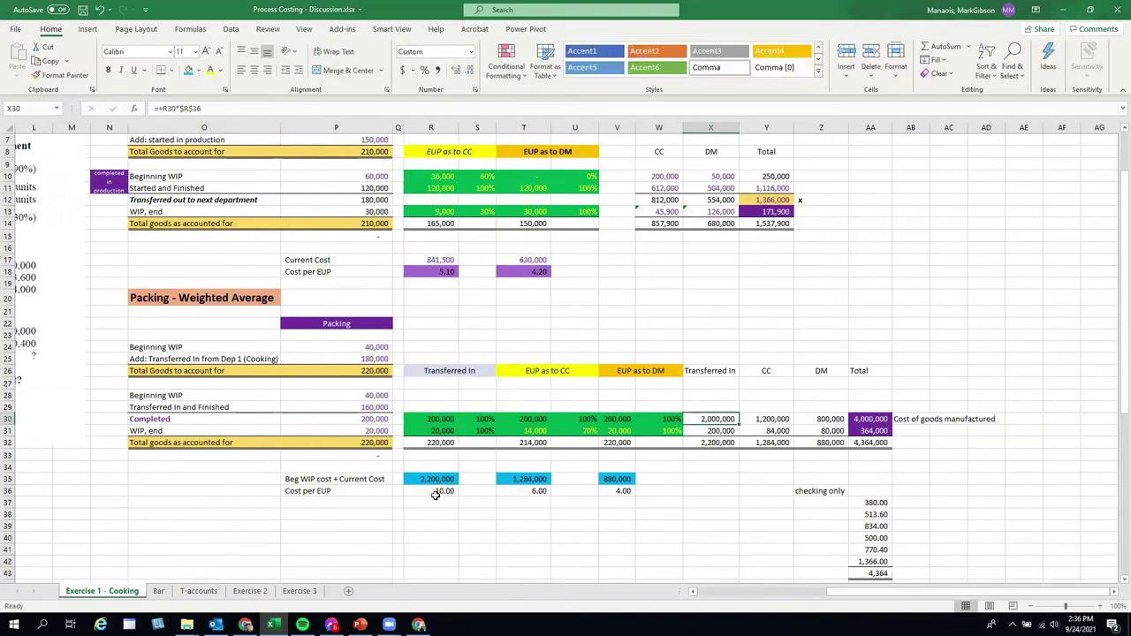
click(721, 430)
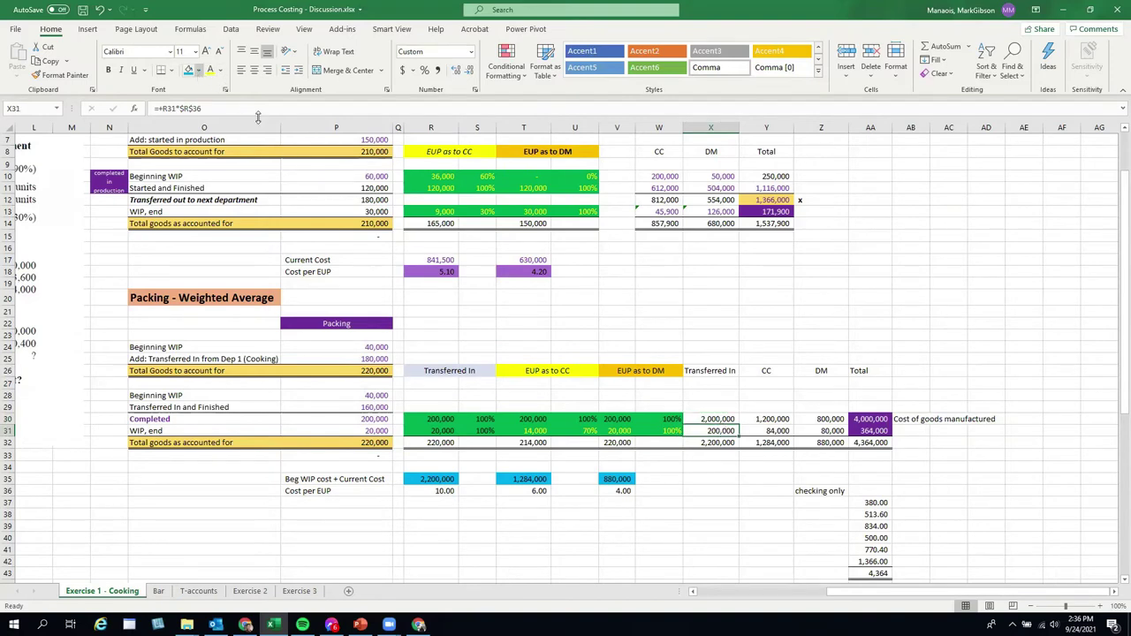
Step: Set the font colour of the Packing Transferred In costs in X30:X31 to purple
drag(723, 419, 724, 432)
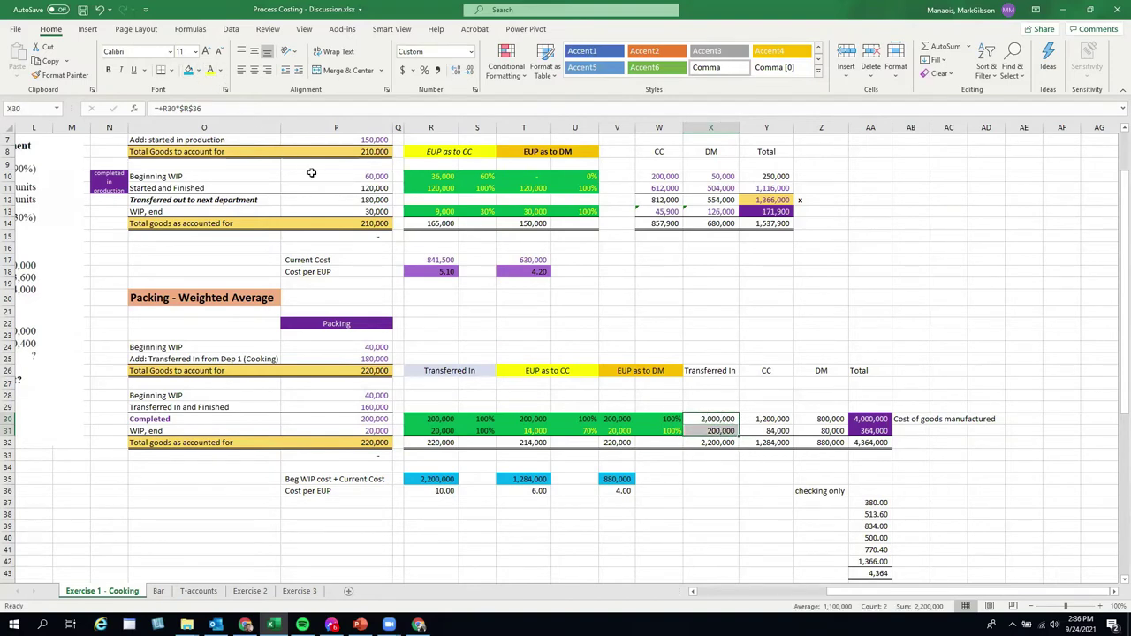
click(220, 72)
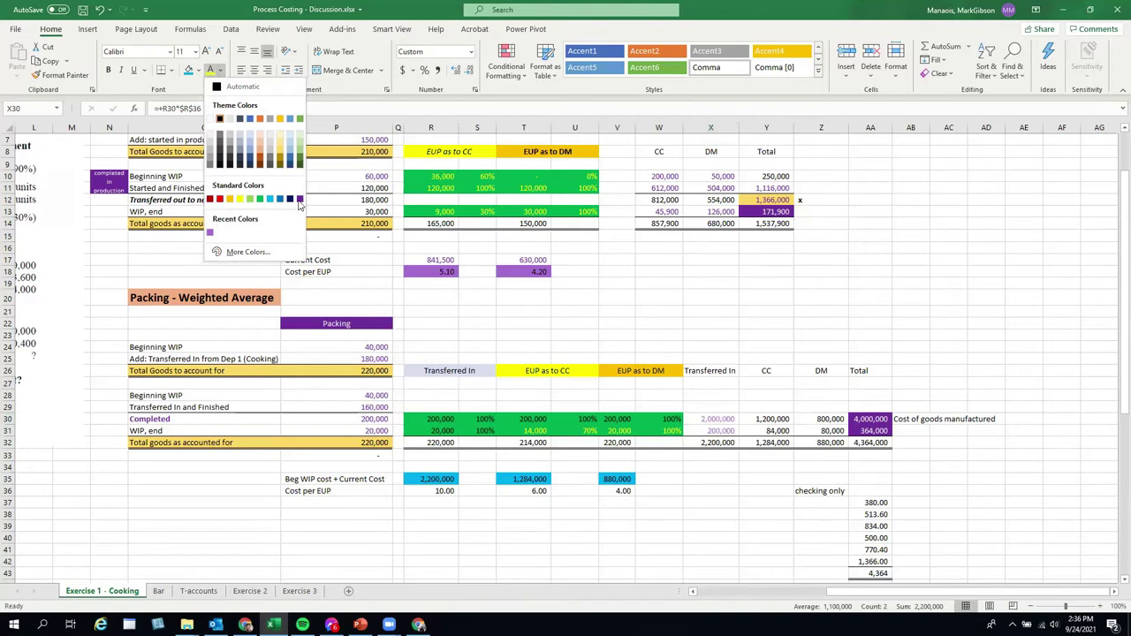
click(212, 234)
click(742, 484)
click(760, 526)
Step: Trace the completed units' conversion cost formula in Y30 to T30 and T36, and set the cell's font colour to purple
click(767, 421)
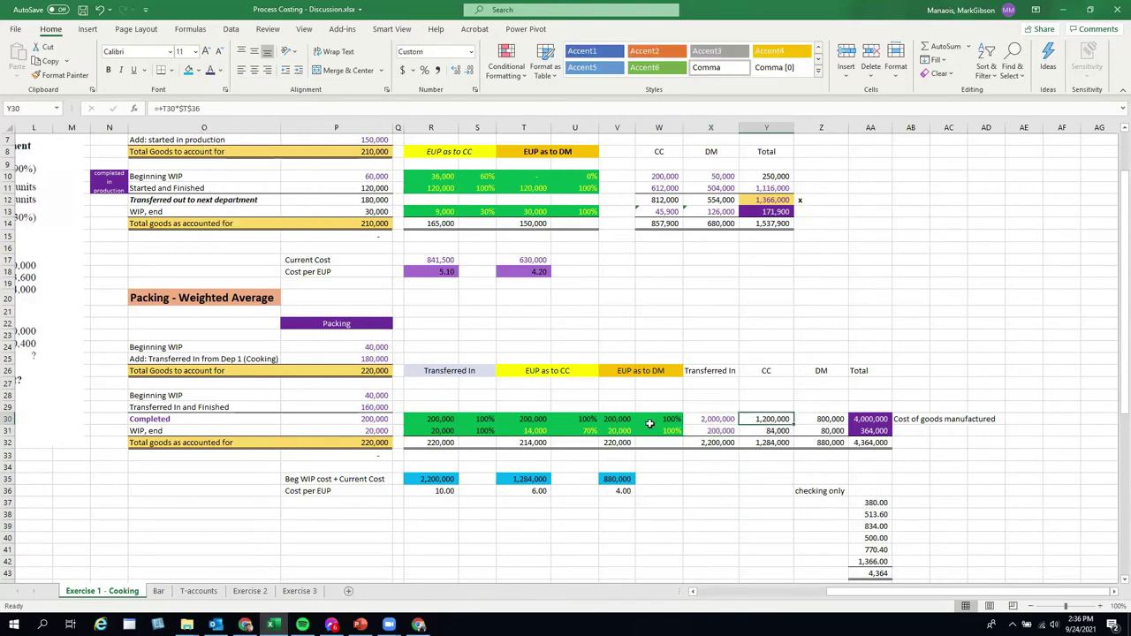
click(539, 419)
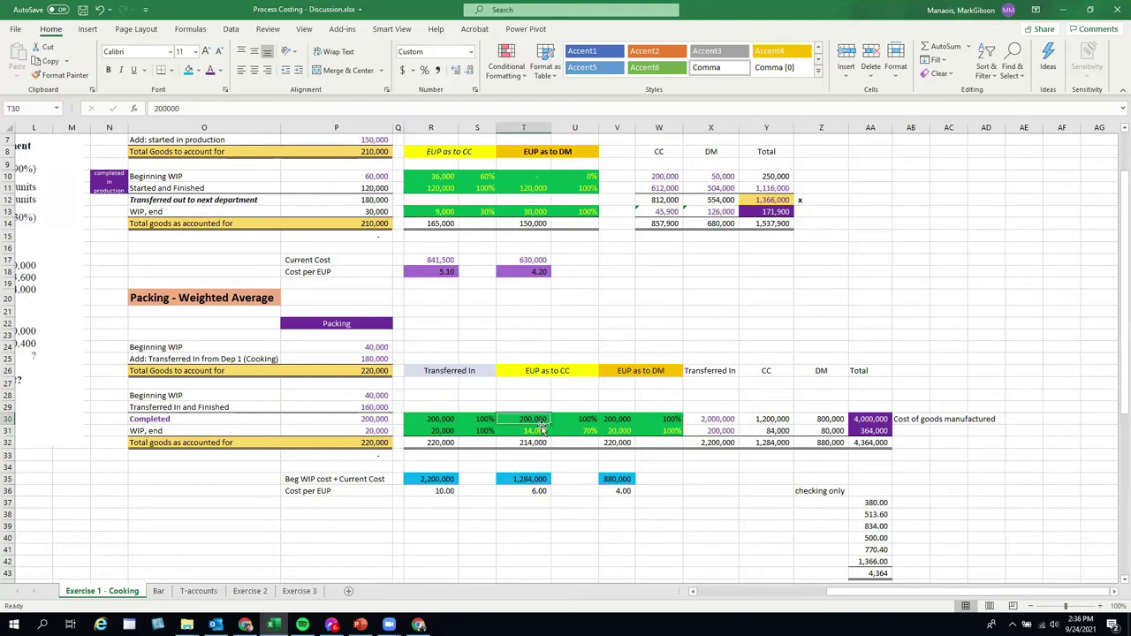
click(767, 419)
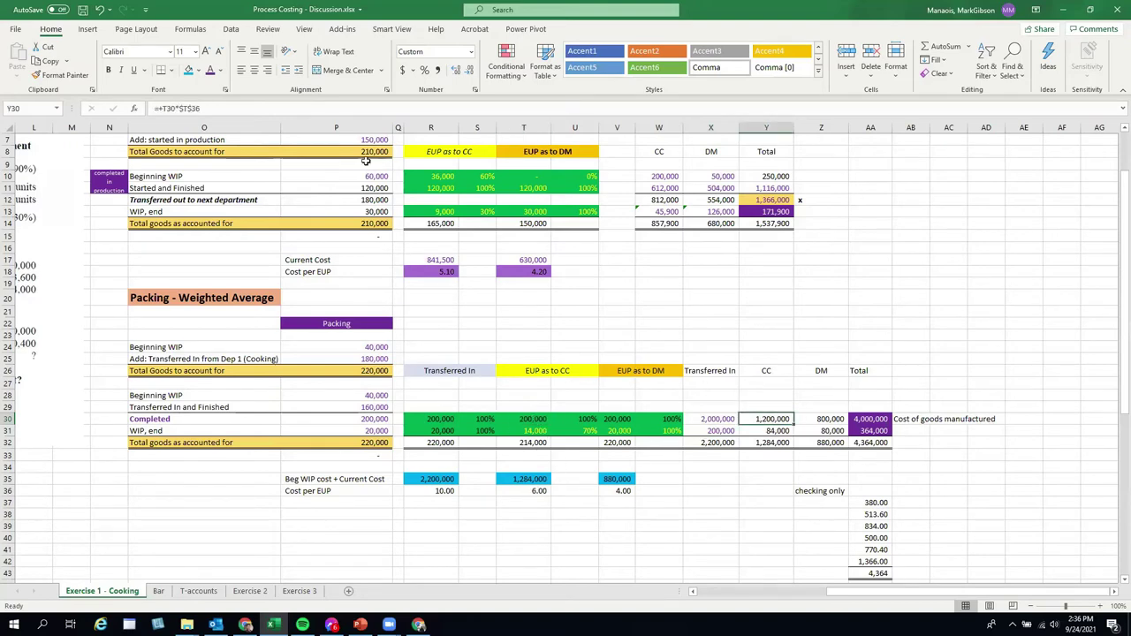
click(244, 104)
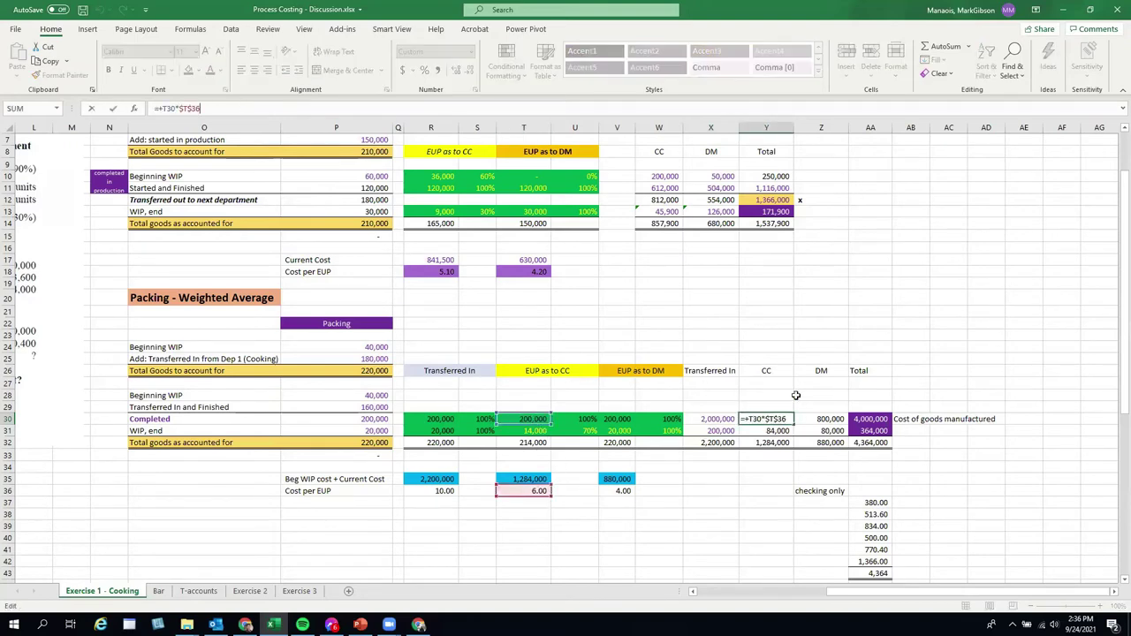
key(Escape)
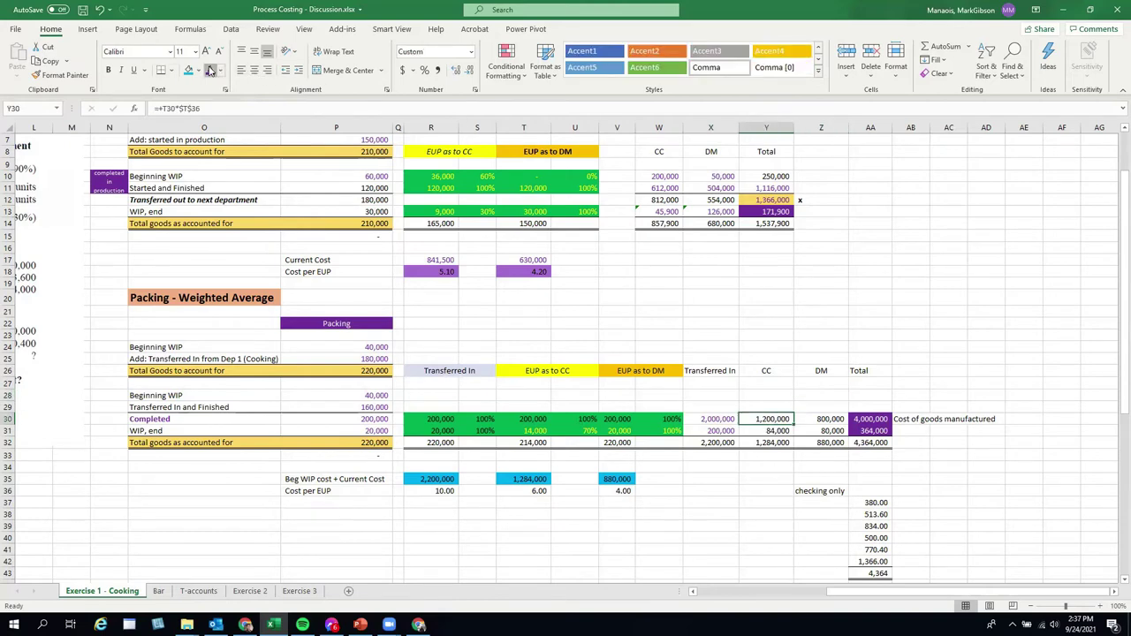
Step: Check the ending WIP conversion cost in Y31 against T31 and T36, and set its font colour to purple
click(529, 430)
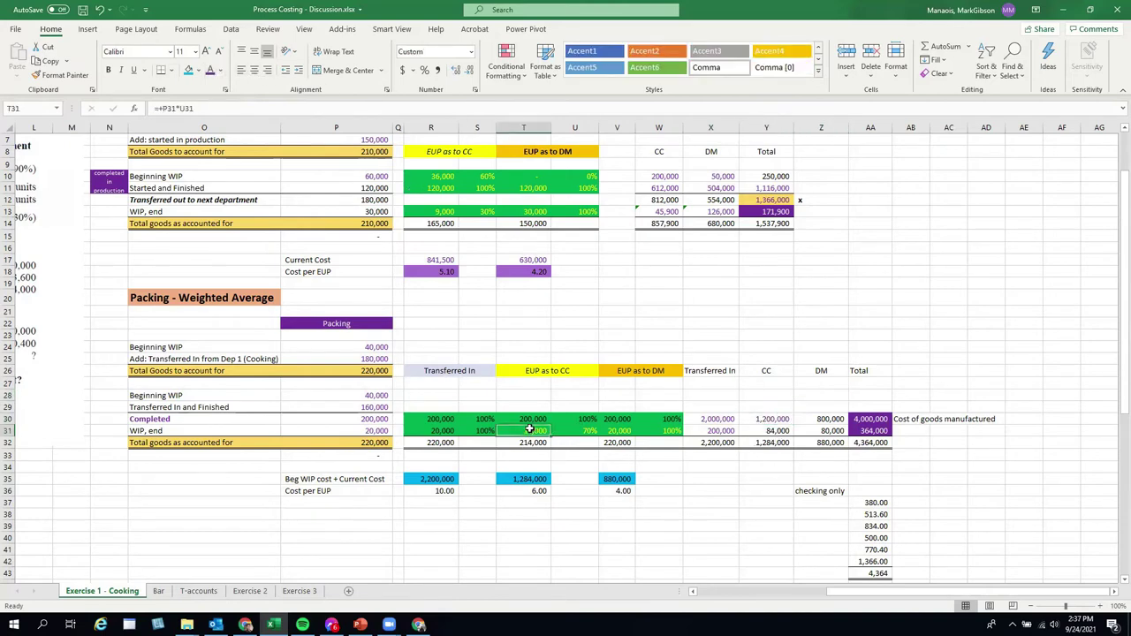
click(540, 491)
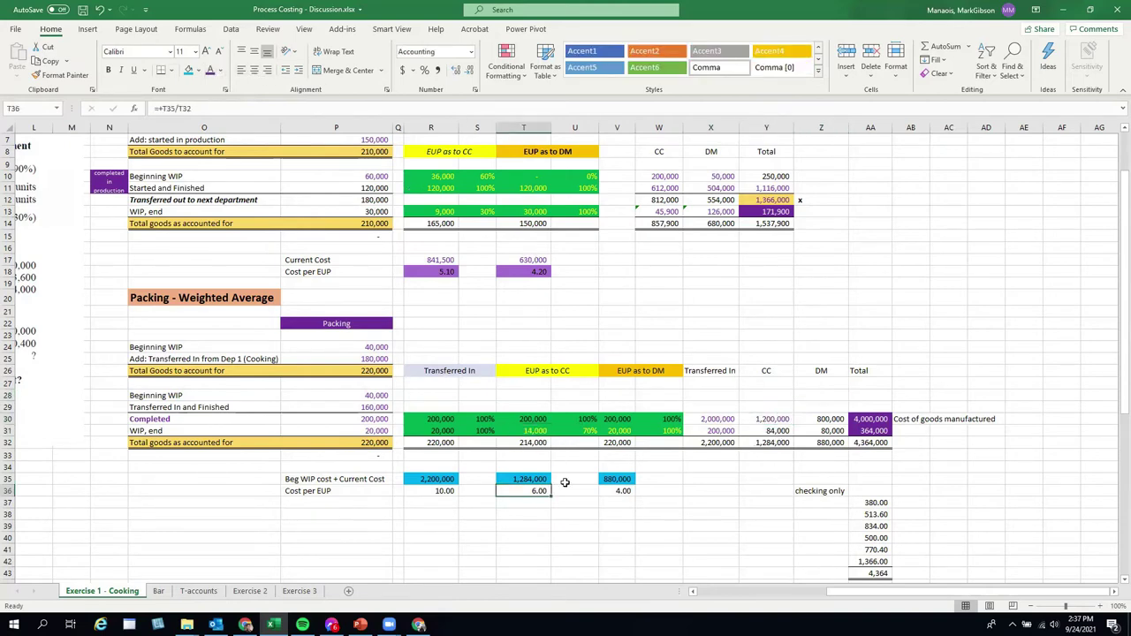
click(781, 429)
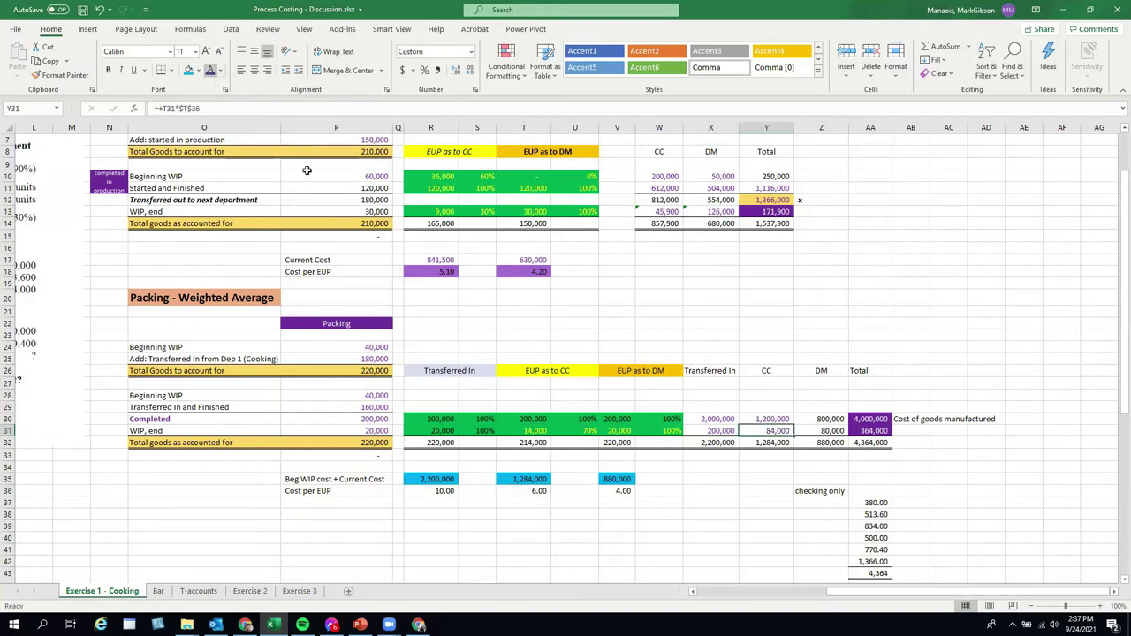
click(711, 528)
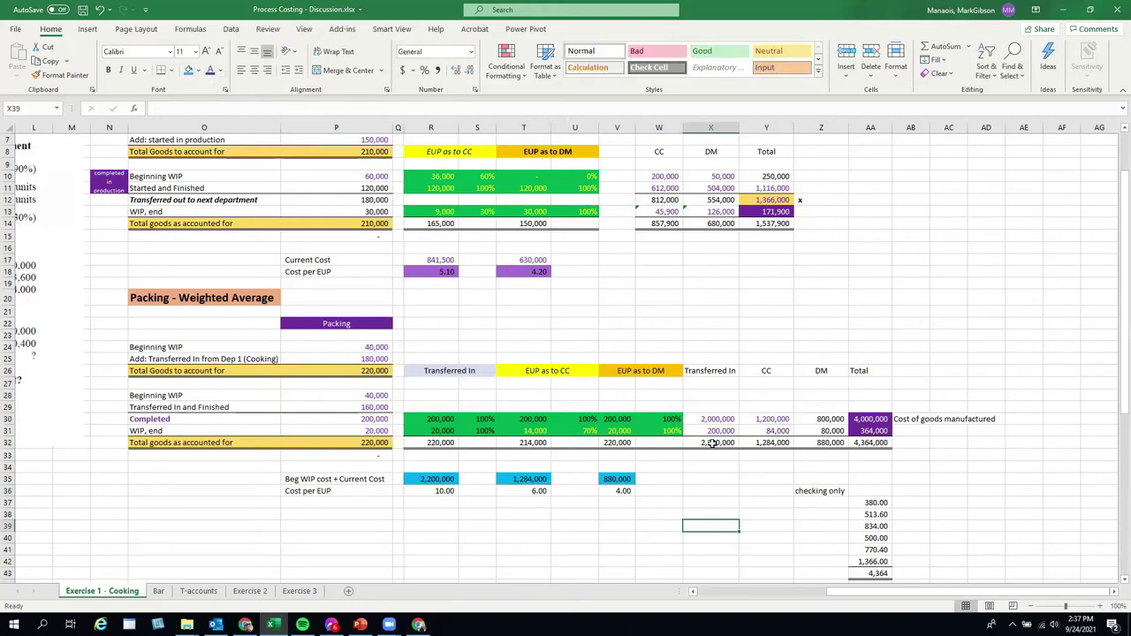
Step: Check the direct materials costs in Z30 and Z31 against their equivalent units and V36, and set both cells' font colour to purple
click(713, 443)
click(785, 446)
click(831, 417)
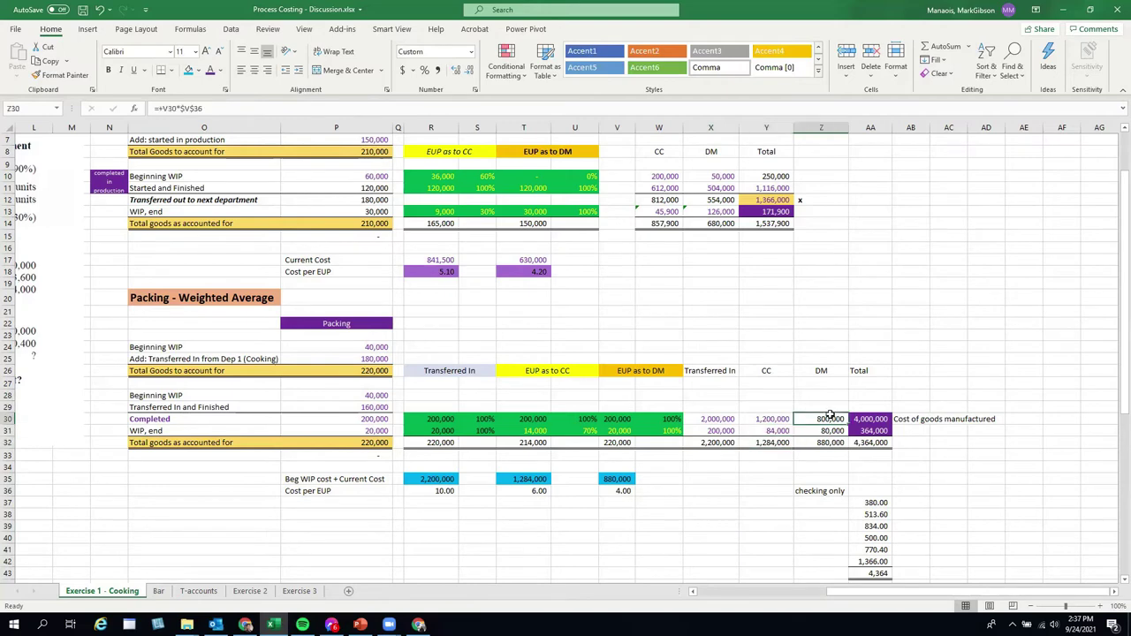
click(611, 420)
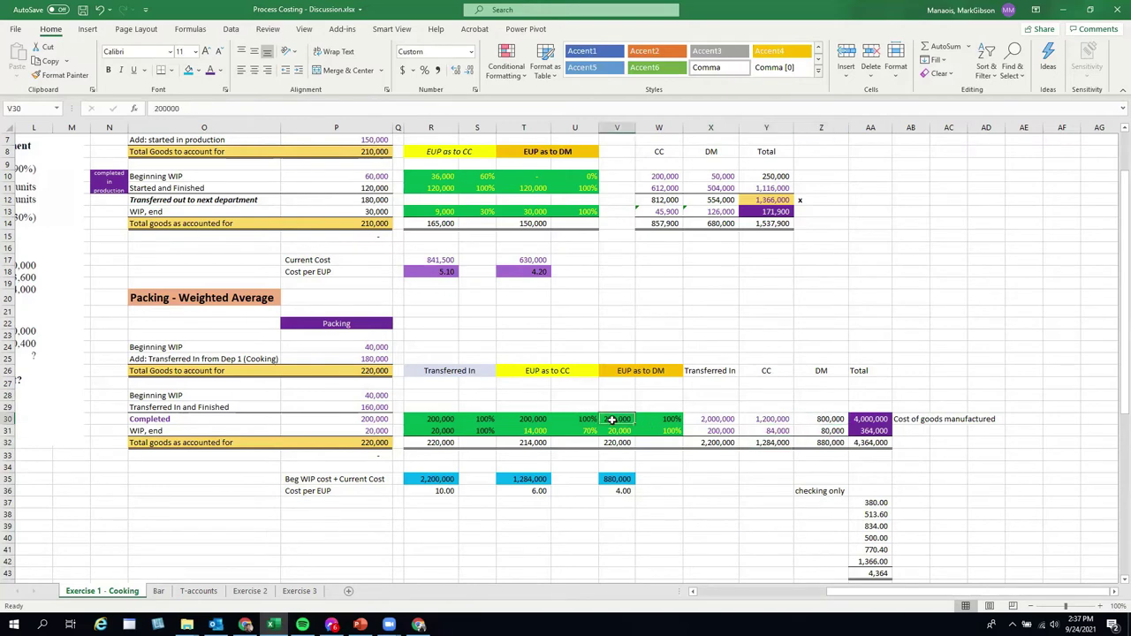
click(624, 492)
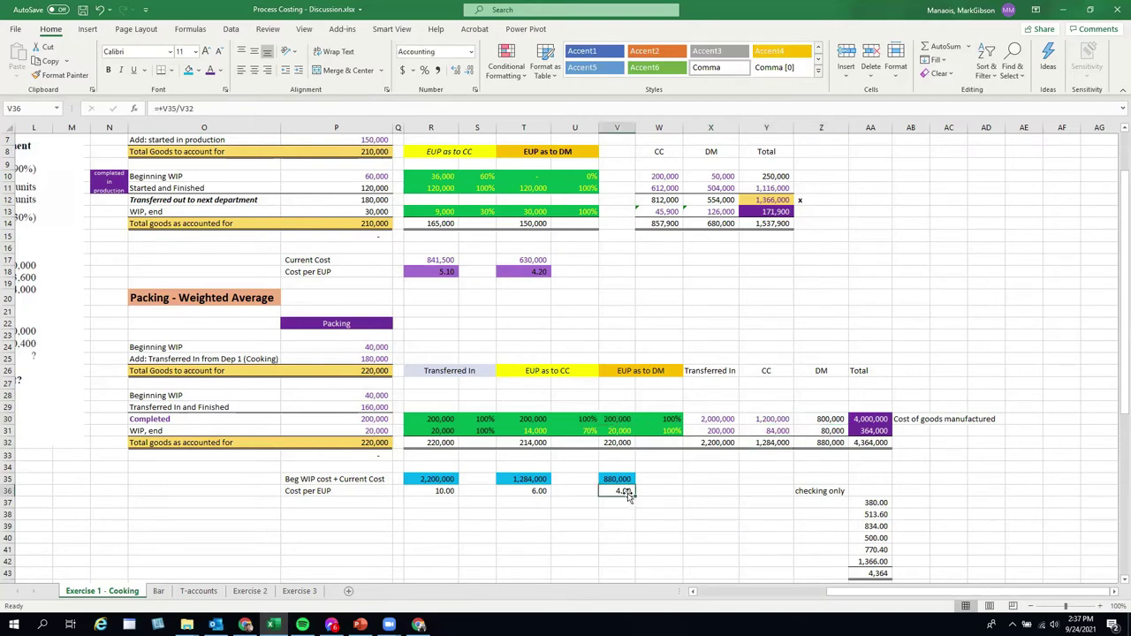
click(836, 418)
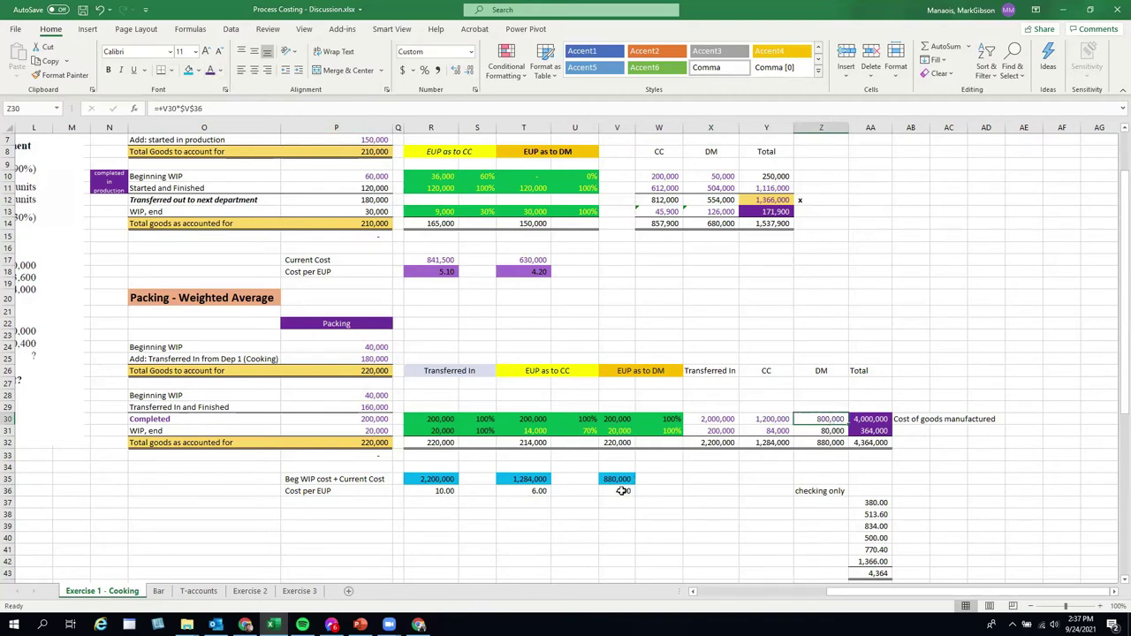
click(817, 430)
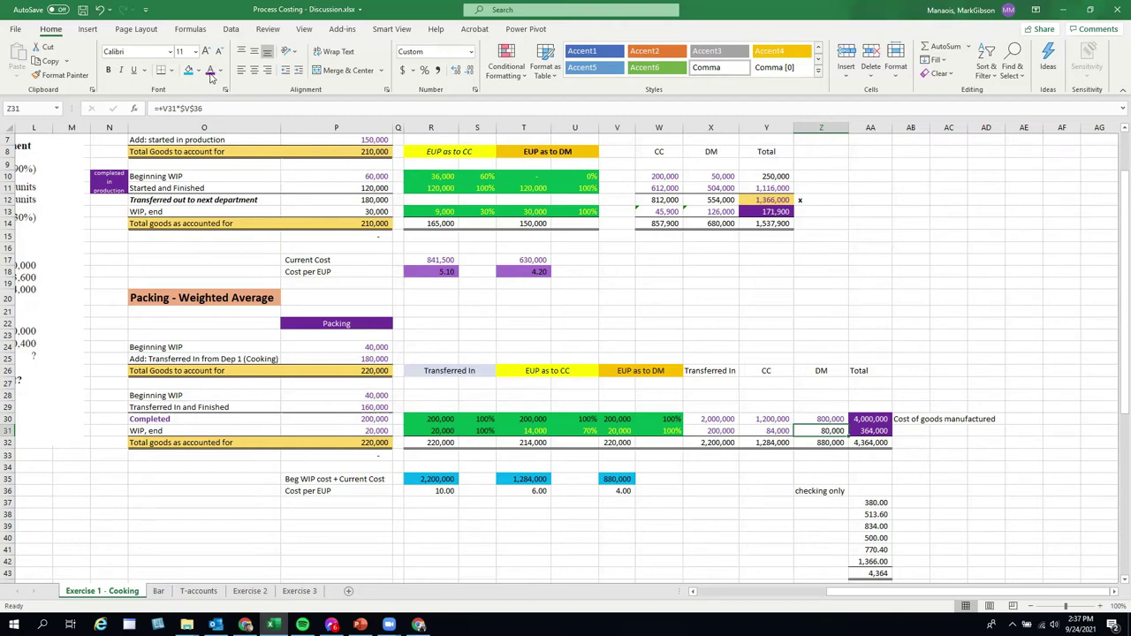
Step: Review how the Packing totals in AA30 and AA31 sum the Transferred In, CC and DM costs, and view the checking figures below
click(870, 418)
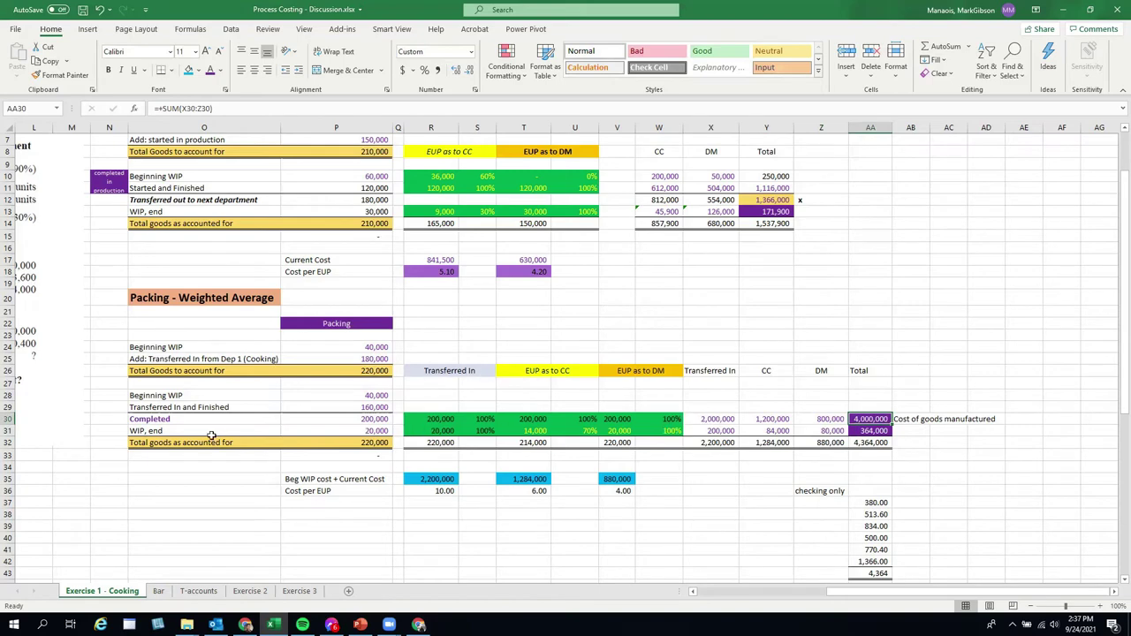
drag(728, 421, 823, 421)
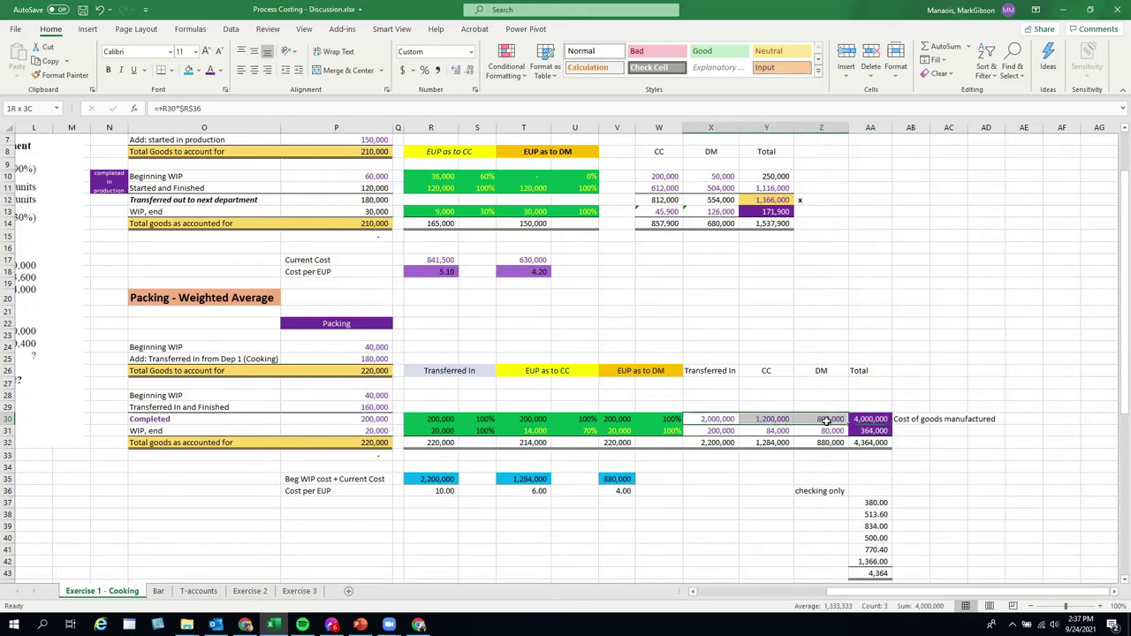
drag(714, 433, 841, 437)
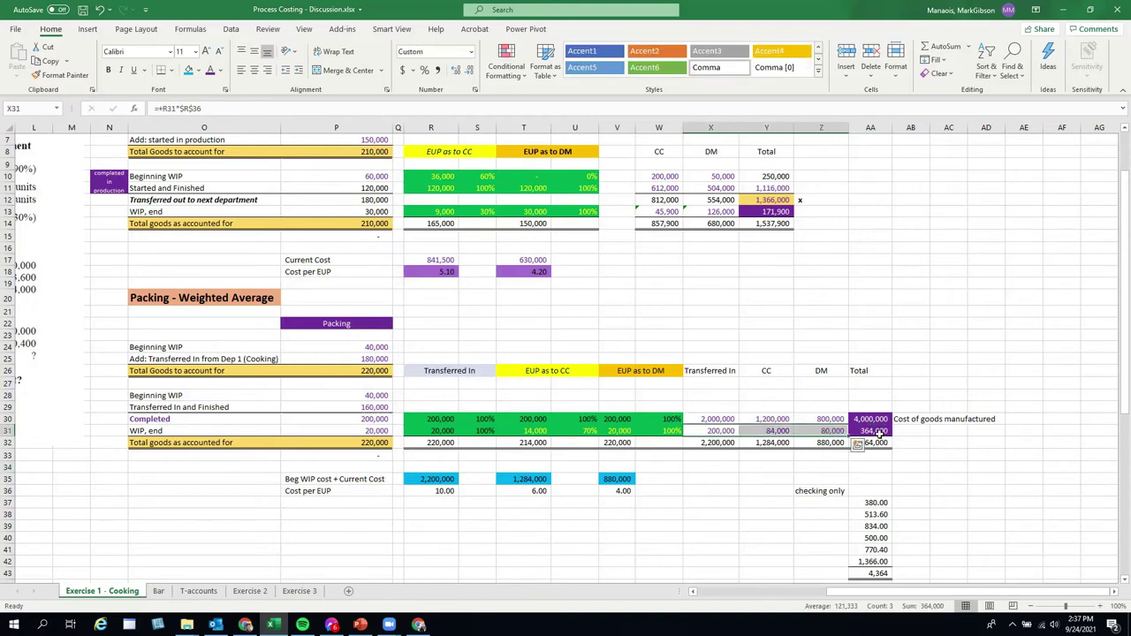
click(948, 478)
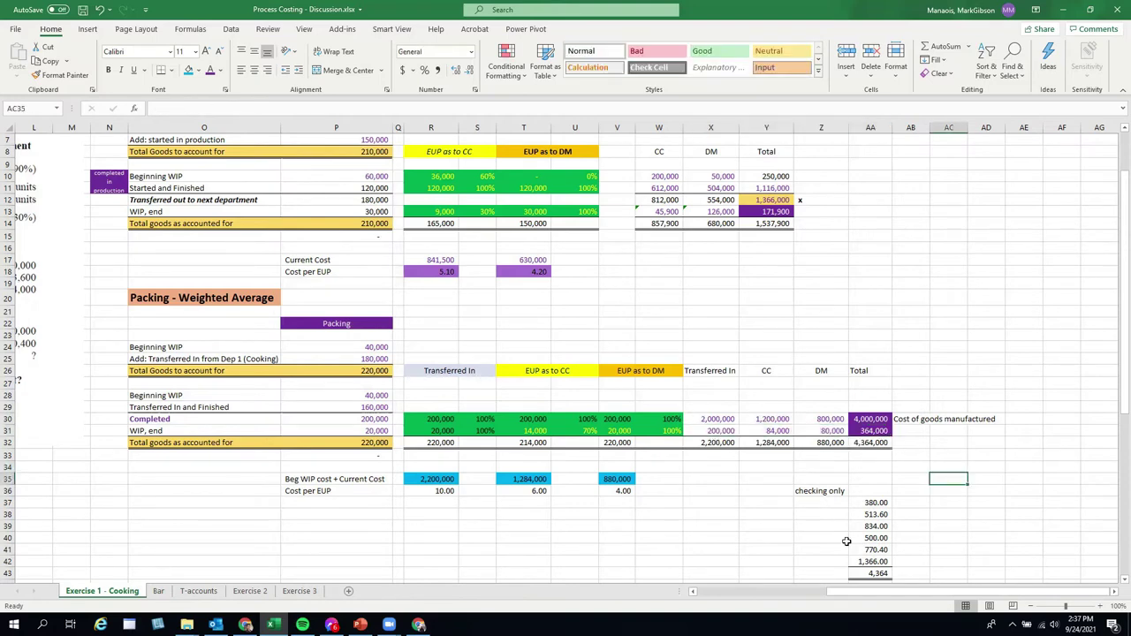
scroll(845, 540, down, 1)
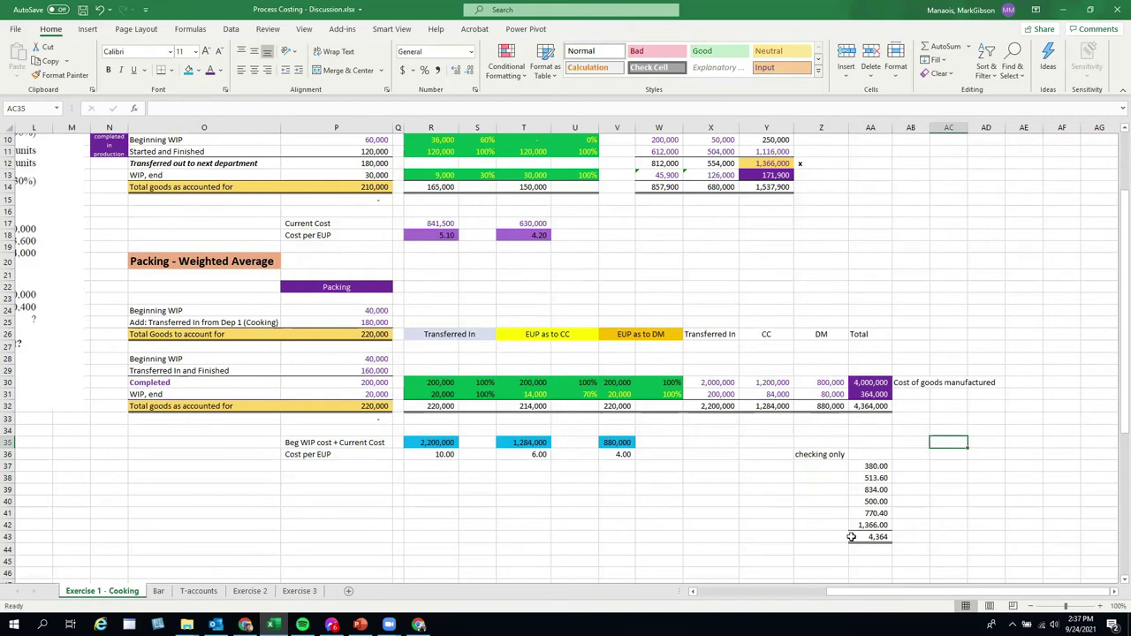
scroll(851, 536, up, 3)
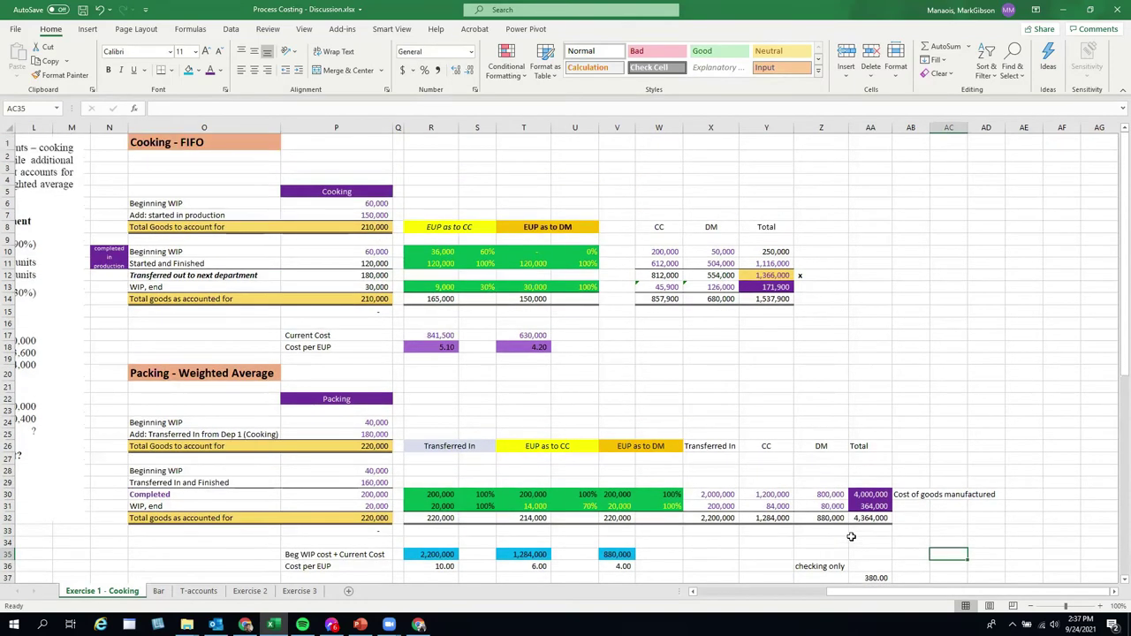
Step: Copy the Exercise Problem 1 slide from the Process Costing presentation in PowerPoint and paste it as a picture at AA2 in the Excel workbook
scroll(851, 536, down, 2)
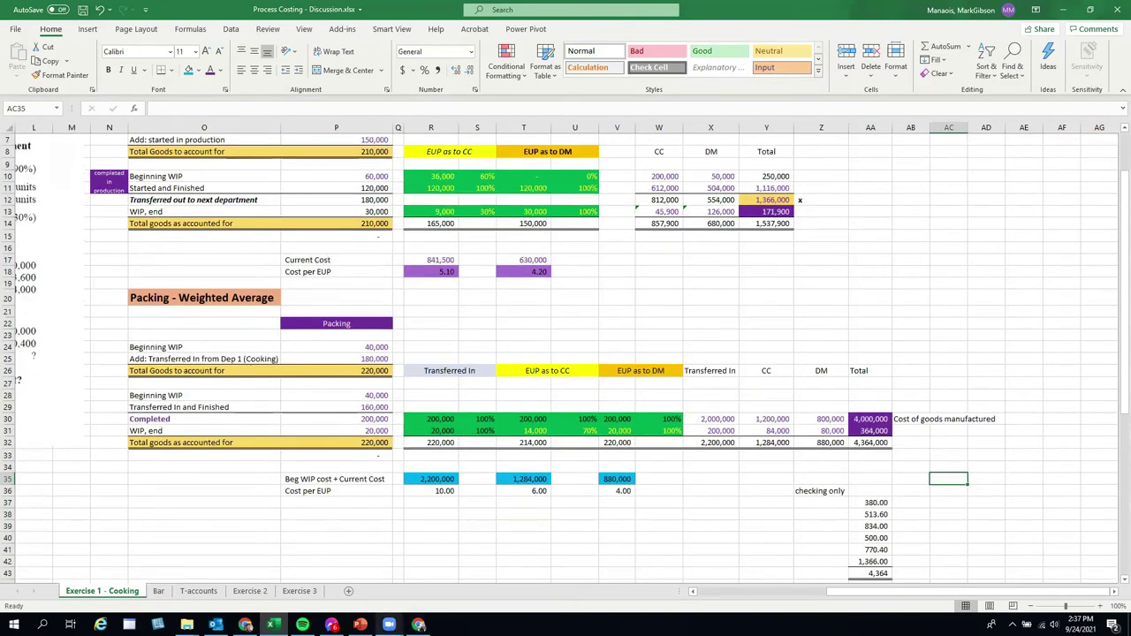
click(360, 624)
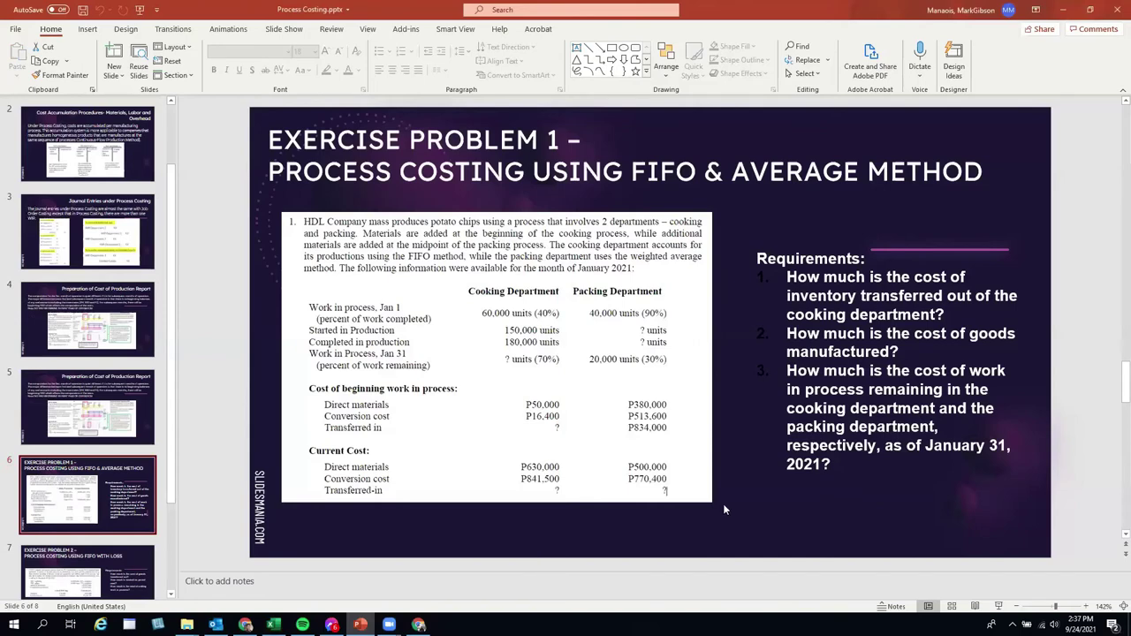
click(125, 491)
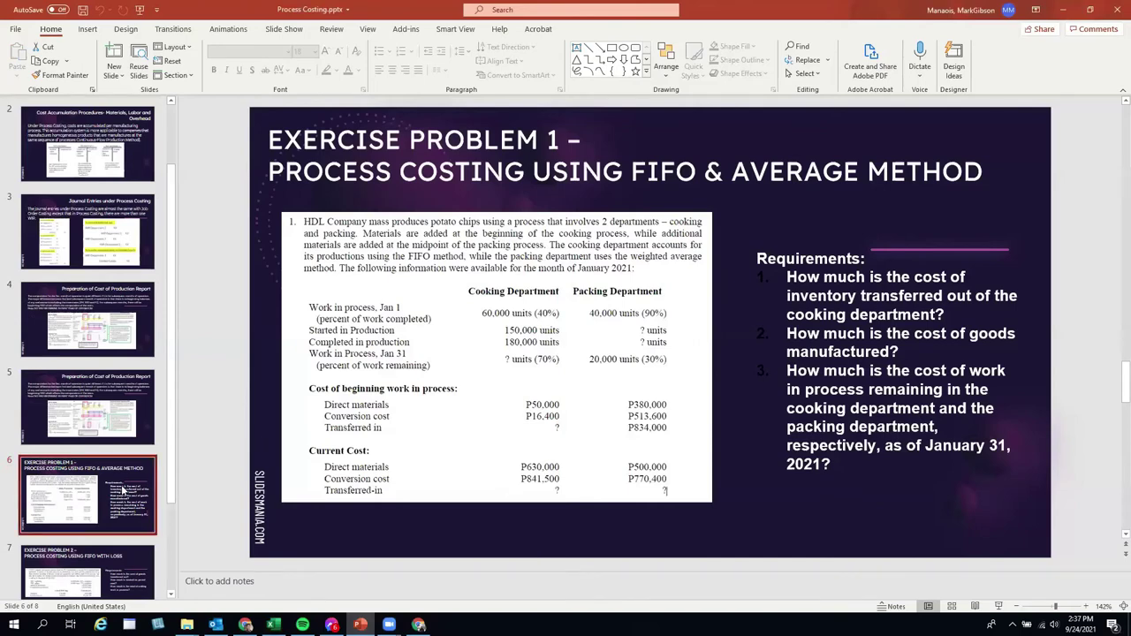
key(alt+Tab)
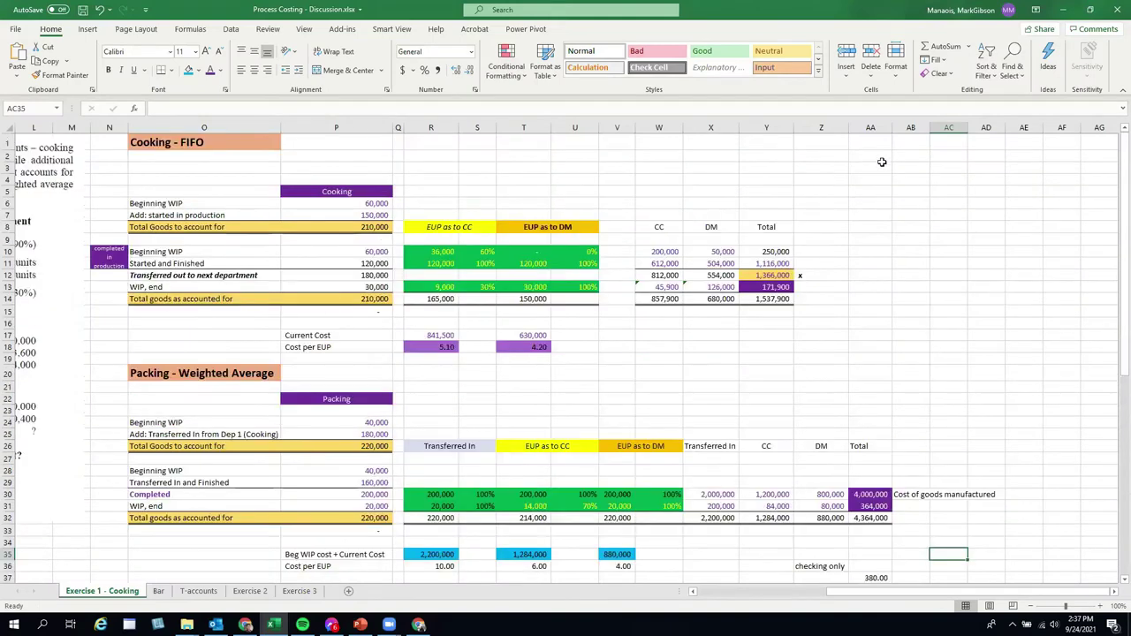
click(880, 155)
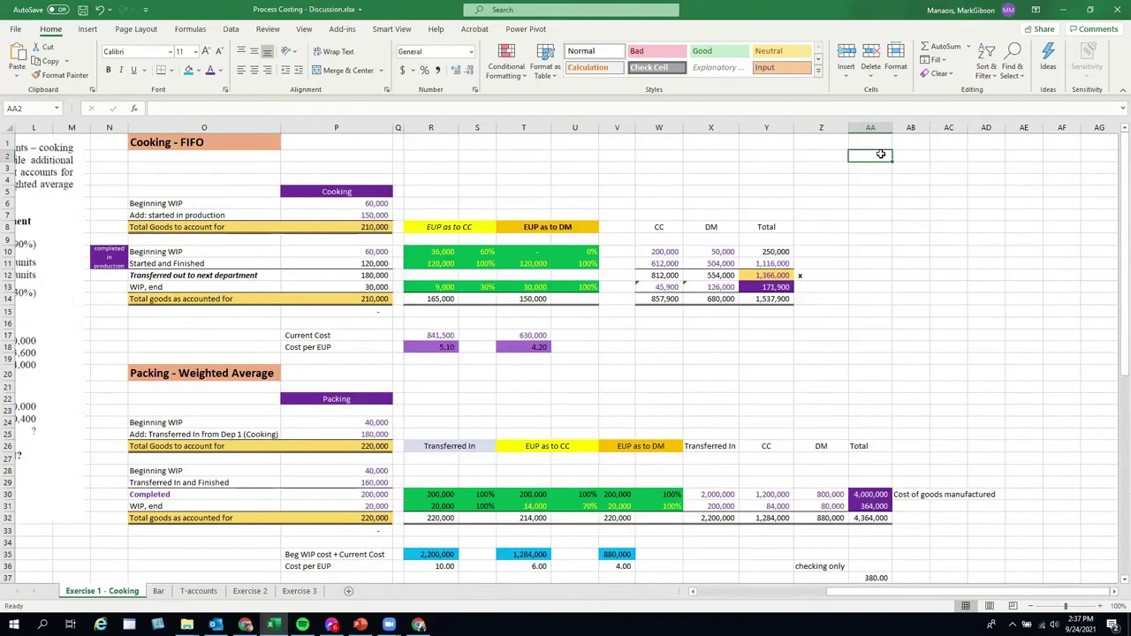
key(ctrl+v)
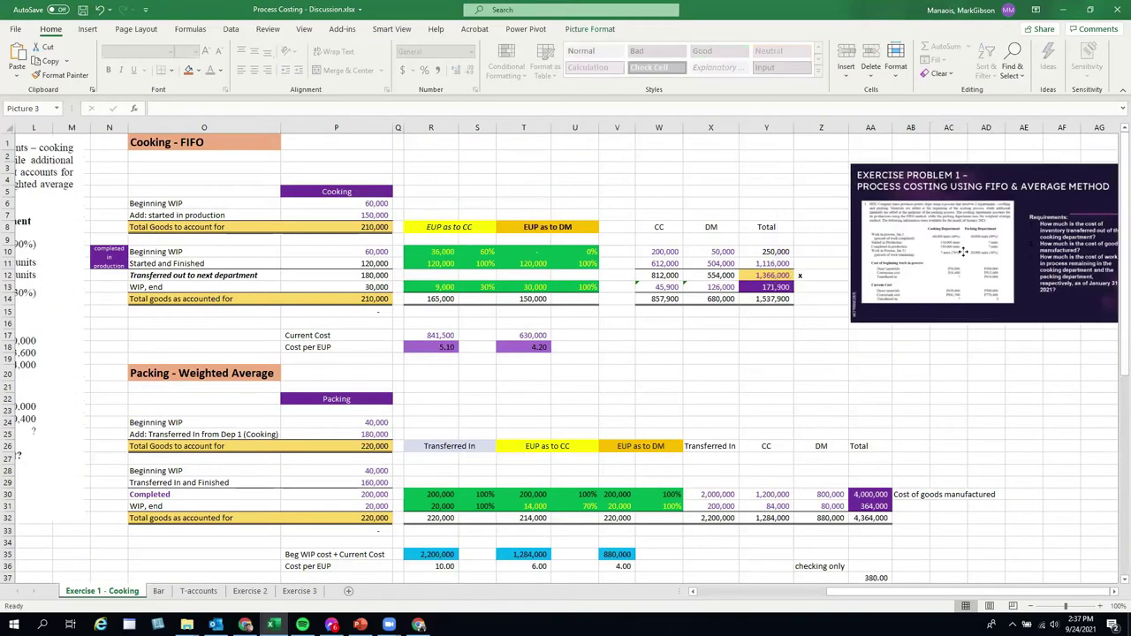
Step: Enlarge the pasted slide picture and place it at the top of the sheet, spanning about columns Z to AK
drag(850, 163, 661, 133)
scroll(970, 240, right, 1)
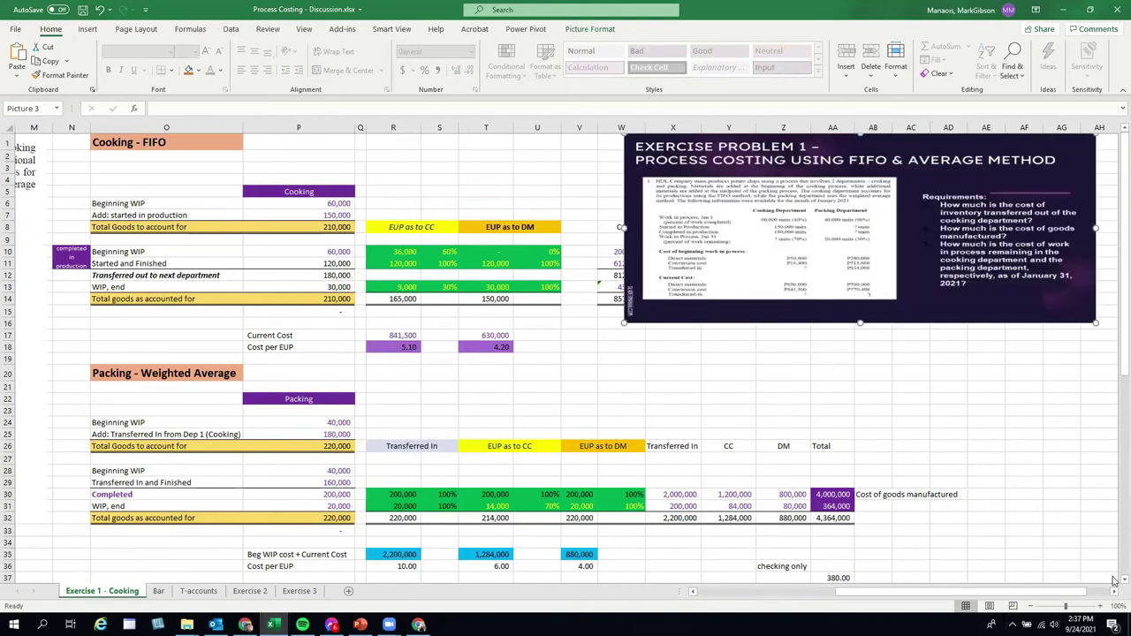
click(1113, 592)
click(1113, 592)
drag(799, 276, 951, 270)
click(1114, 592)
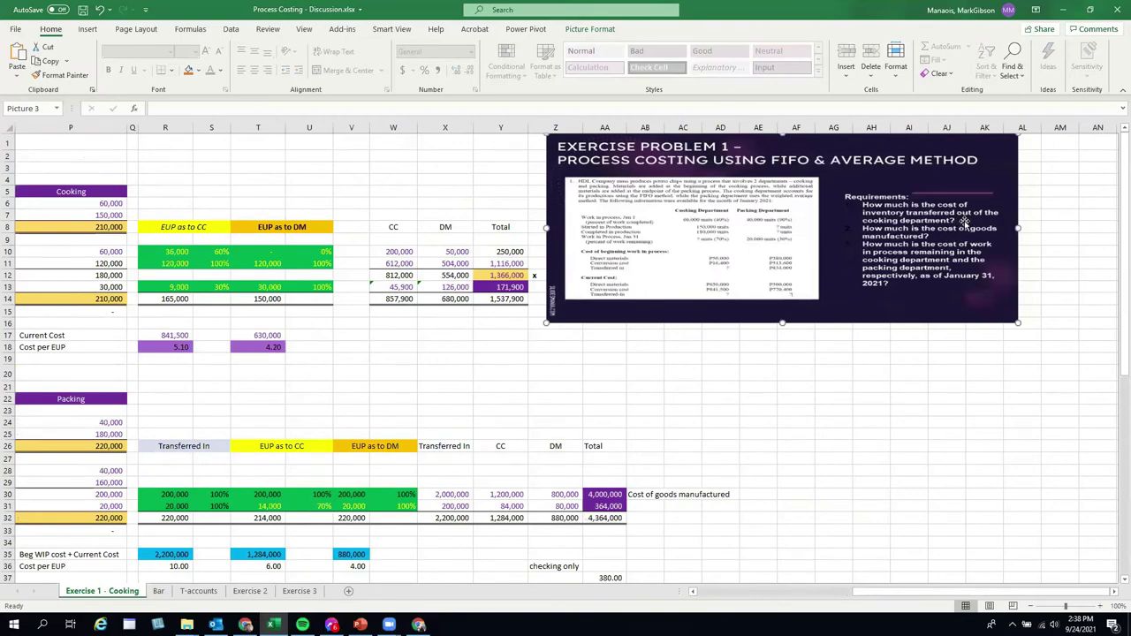
Step: Match the first requirement on the slide picture to the Cooking transferred-out total in Y12
drag(883, 596, 806, 599)
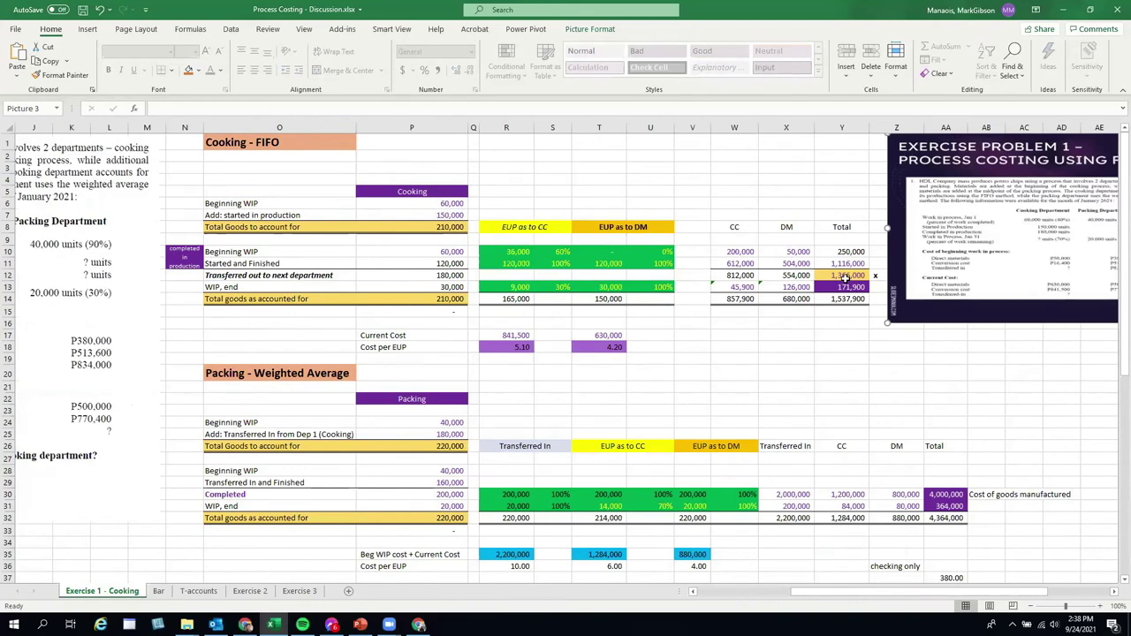
click(845, 276)
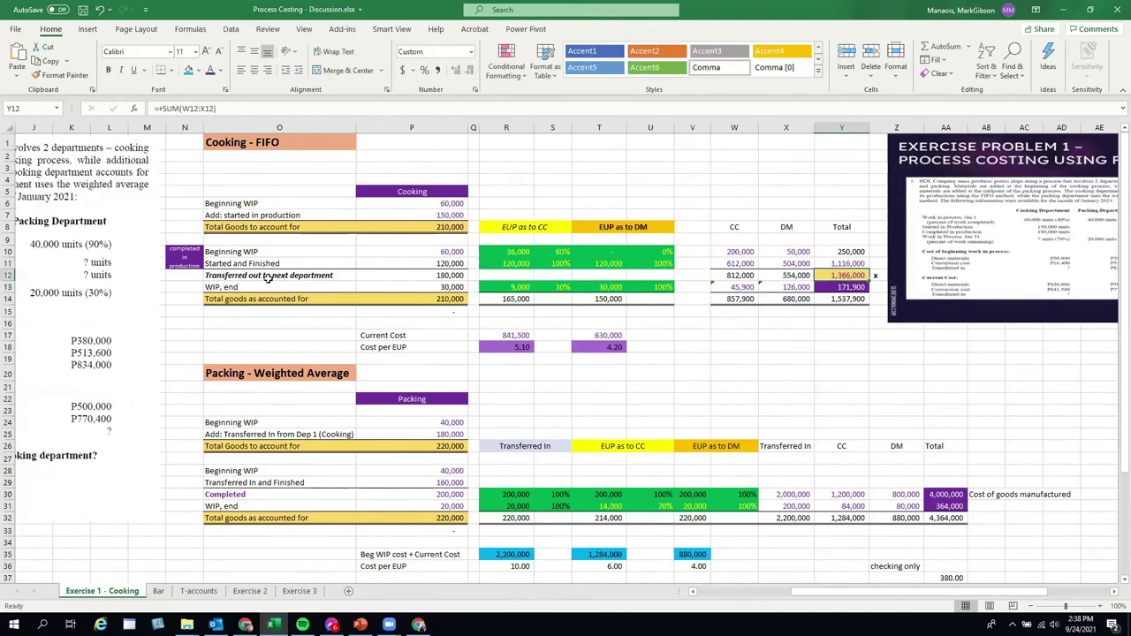
drag(1016, 592, 1092, 593)
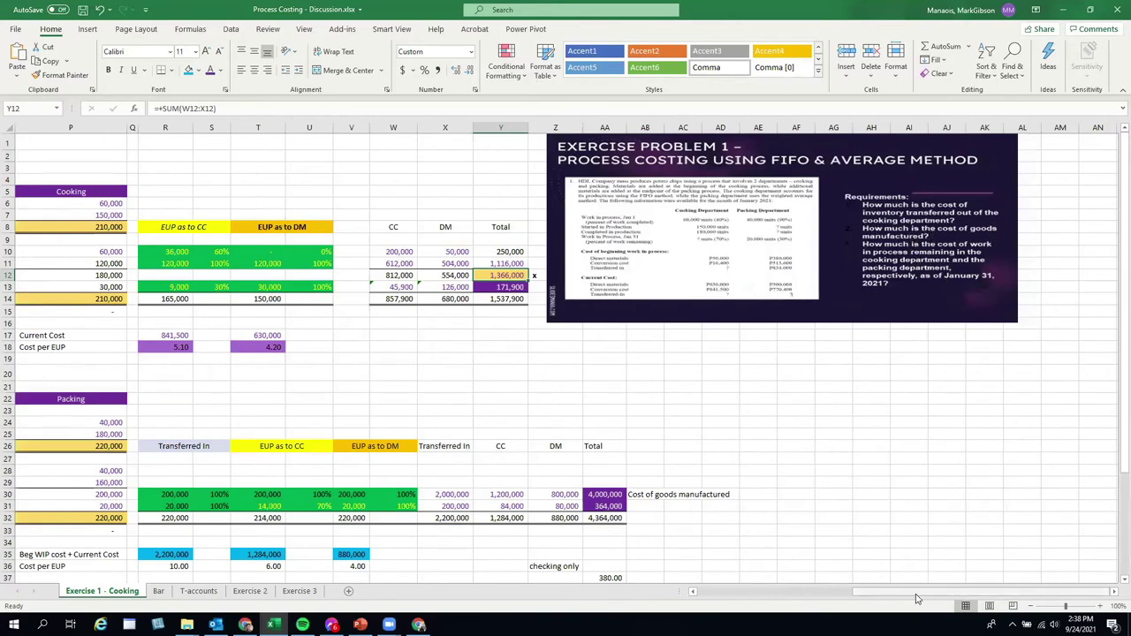
Step: Fill the Packing completed units' total in AA30 with light blue as the cost of goods manufactured
drag(915, 598, 848, 599)
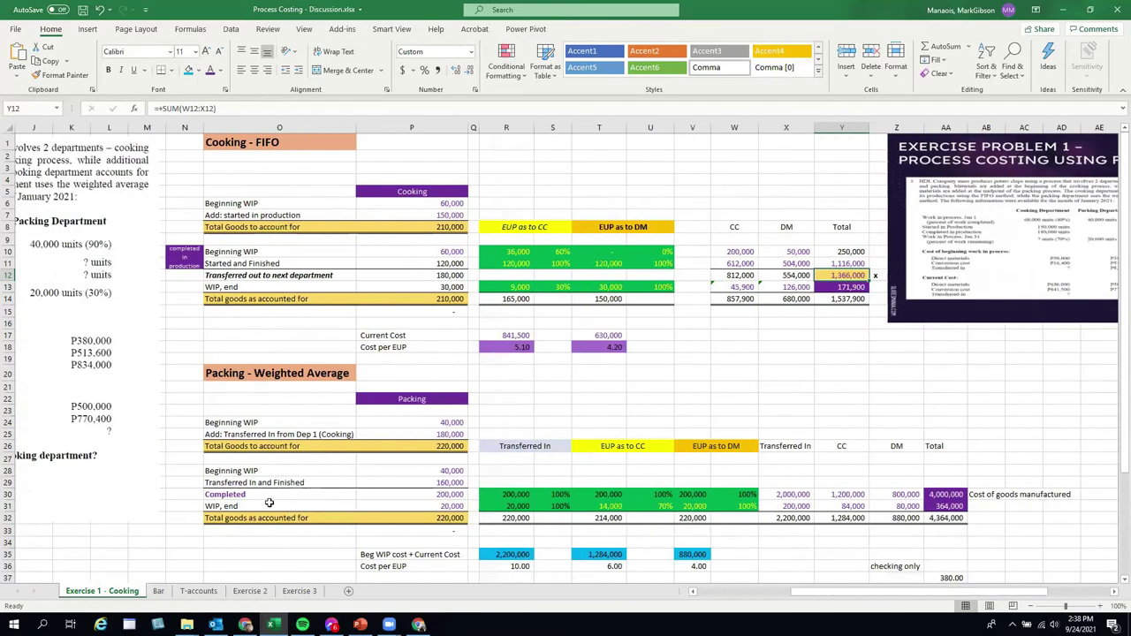
click(226, 494)
click(939, 494)
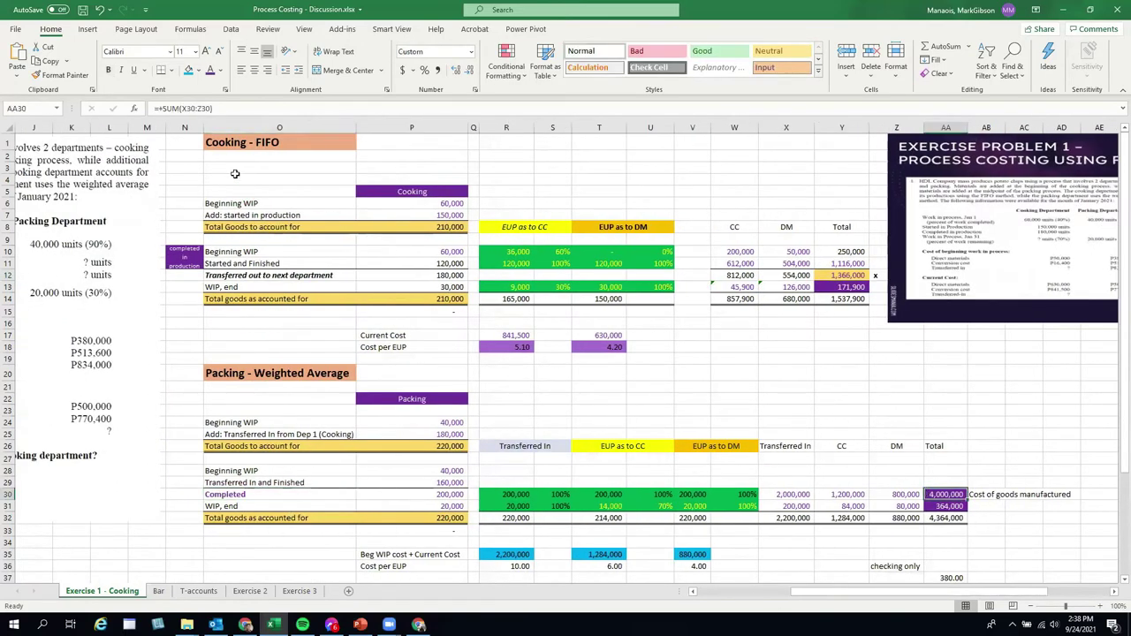
click(188, 71)
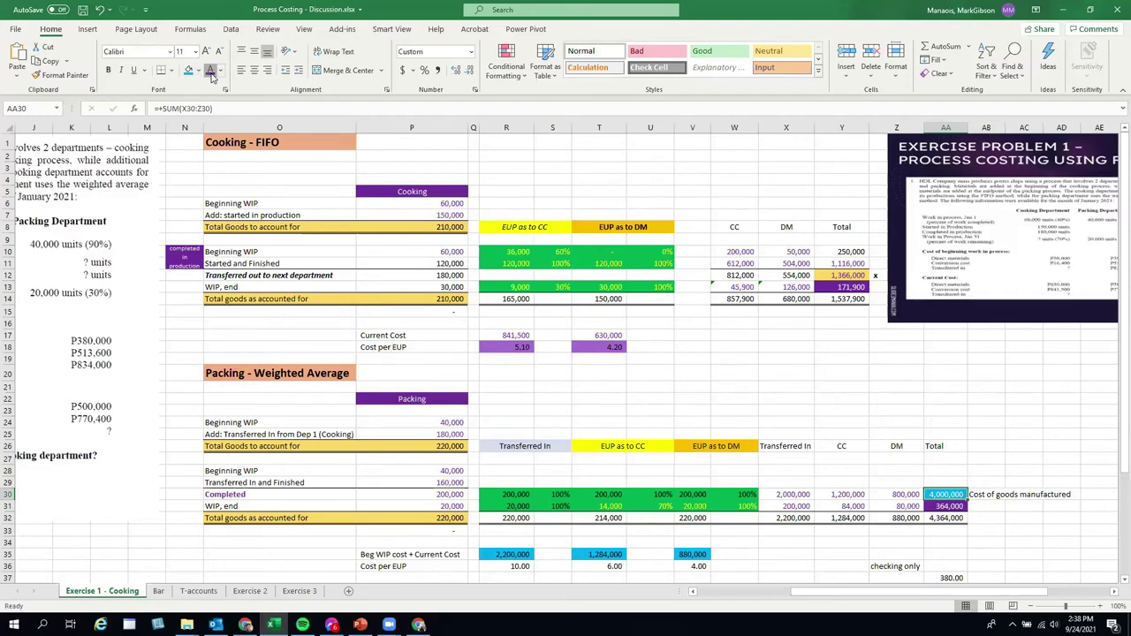
click(1024, 399)
Step: Shift the slide picture clear of the totals so that it starts at column AB along the sheet's top edge
drag(1029, 592, 1092, 598)
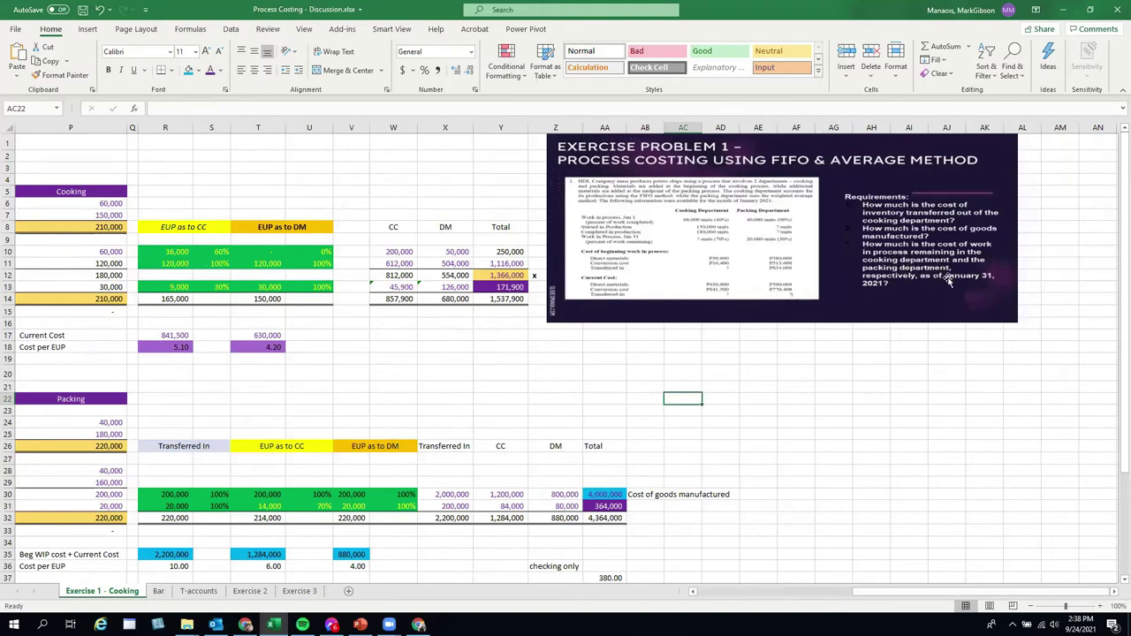
drag(914, 278, 1028, 289)
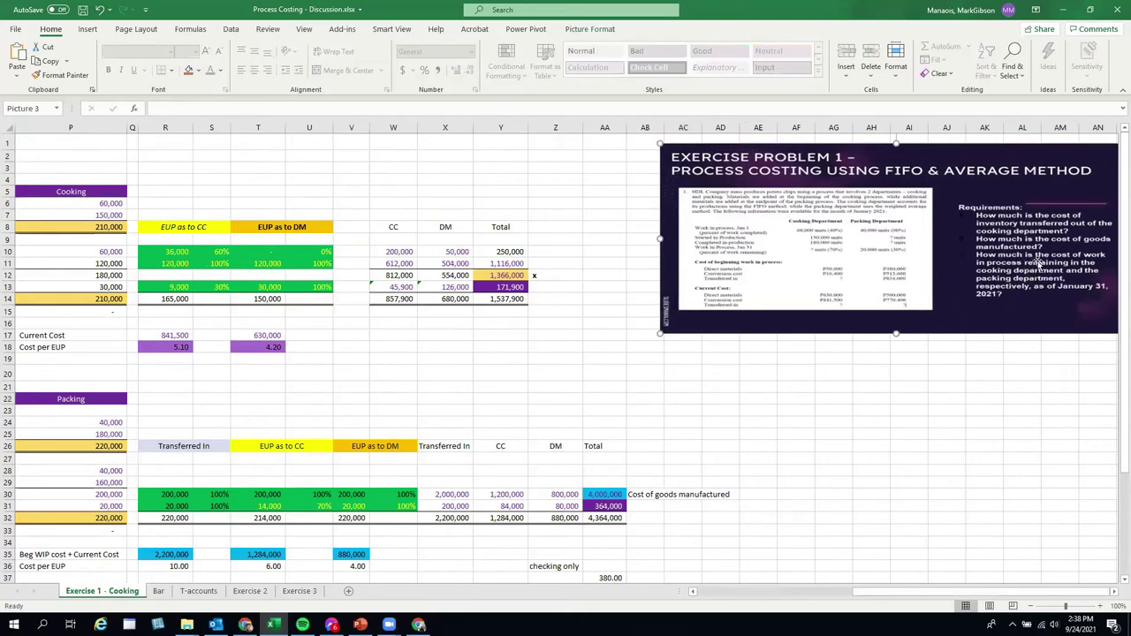
drag(1016, 281, 1009, 270)
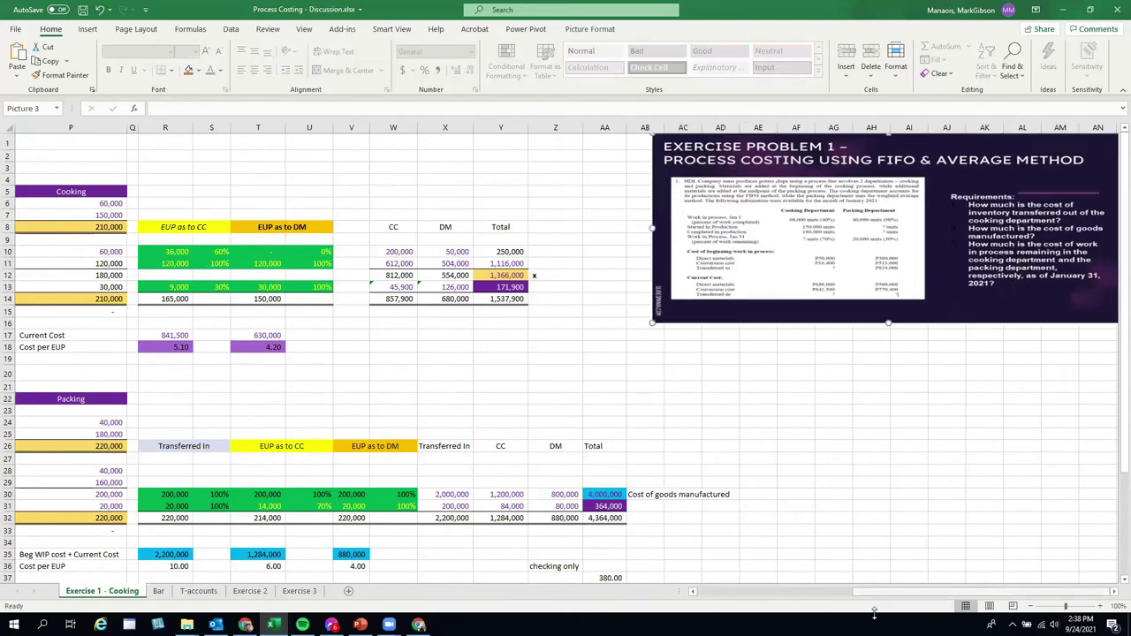
Step: Fill the ending WIP totals of Cooking in Y13 and Packing in AA31 with light blue
drag(881, 593, 791, 593)
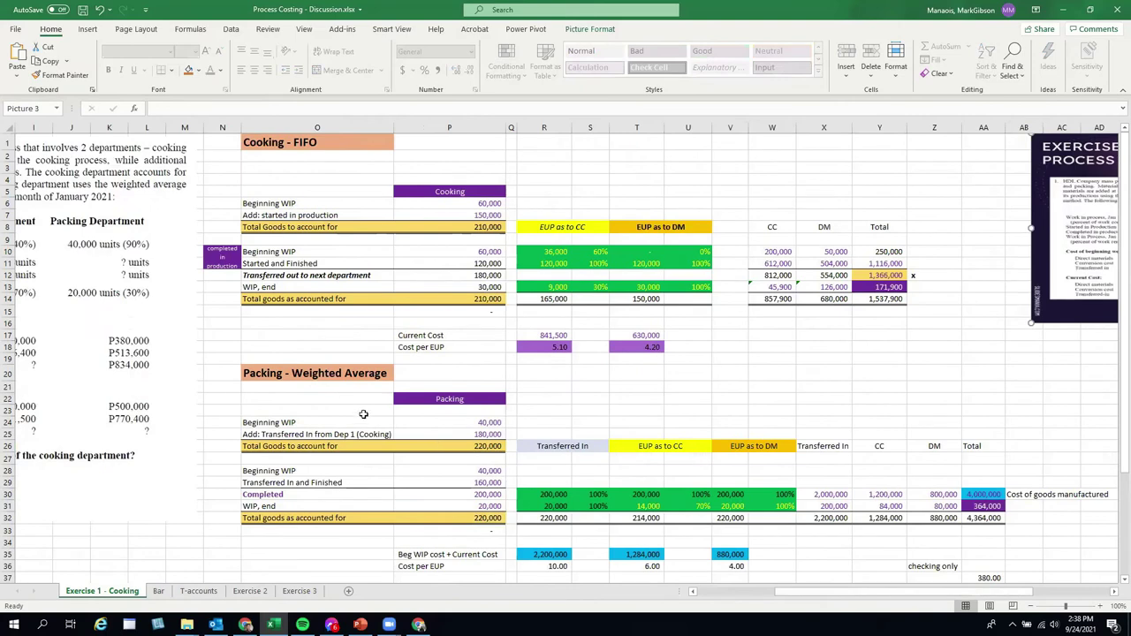
click(252, 287)
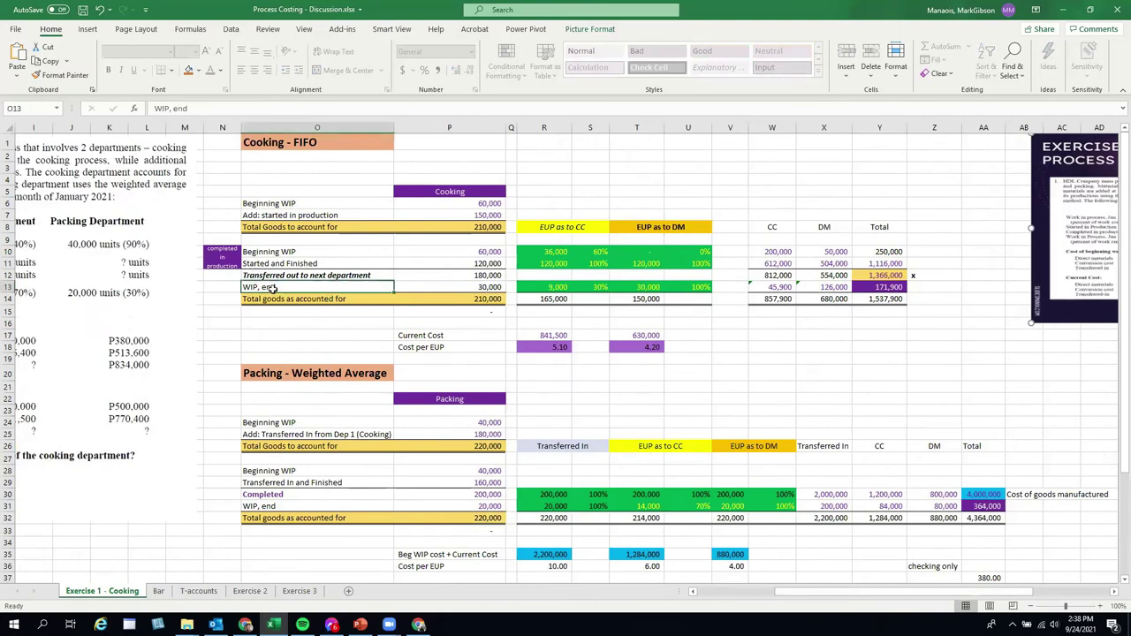
click(890, 287)
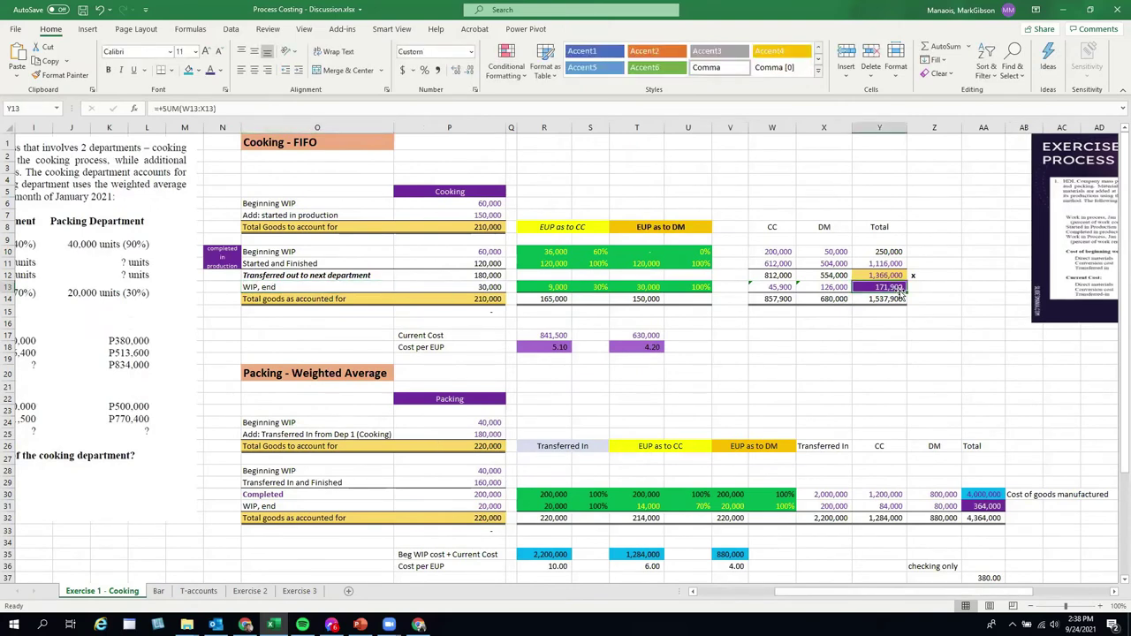
click(188, 75)
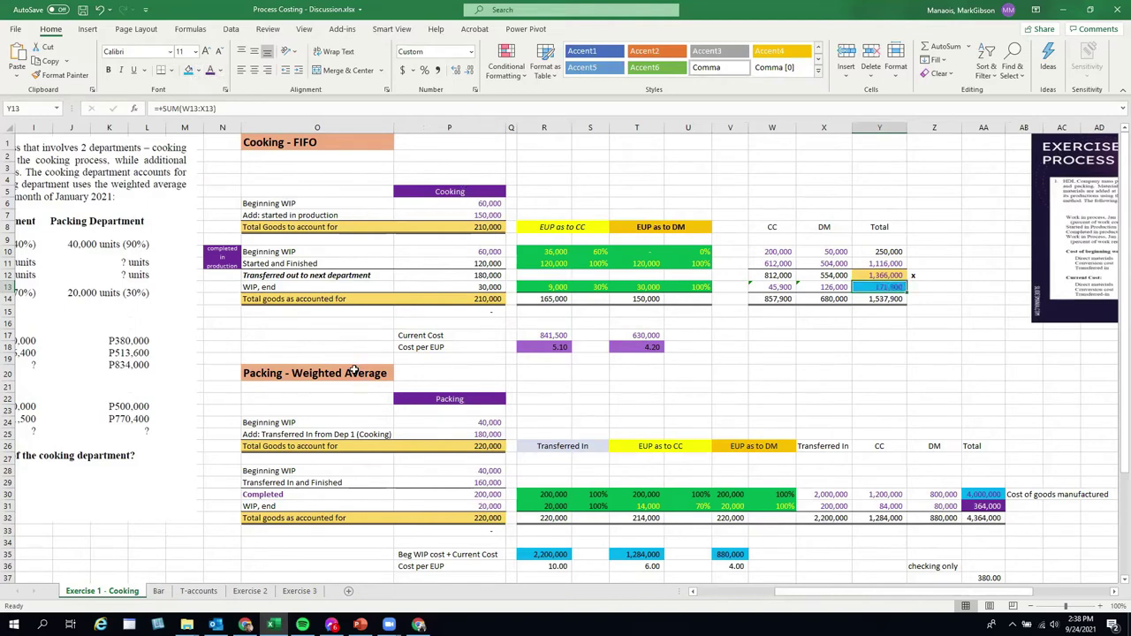
click(983, 506)
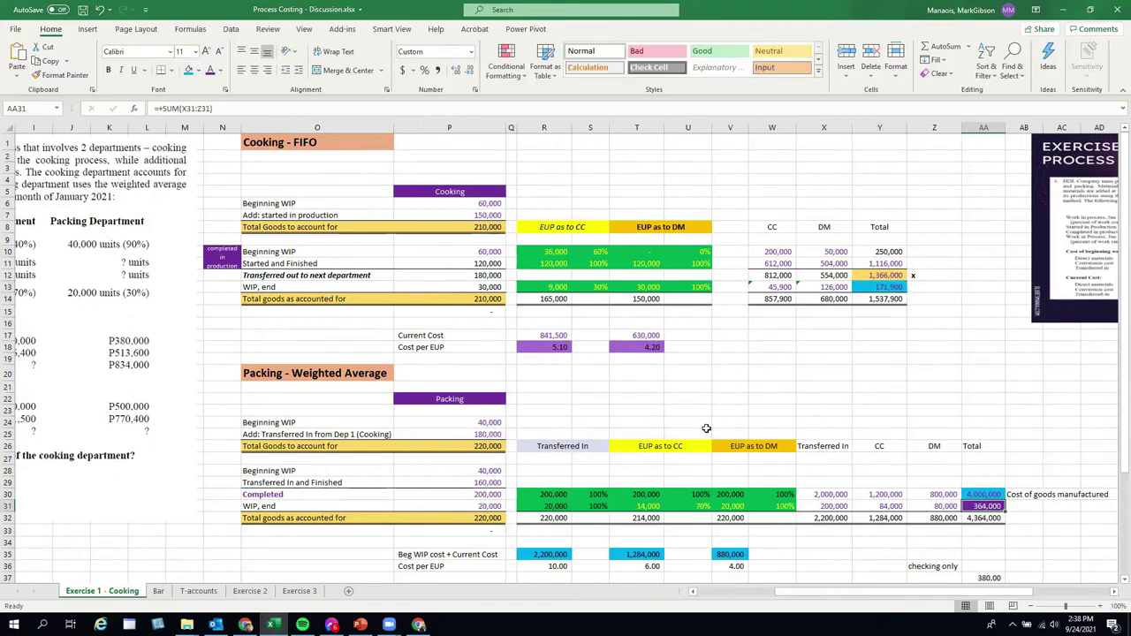
click(188, 71)
Step: Reposition the slide picture to start at column AA around row 3, and return to the problem statement
drag(991, 592, 1061, 592)
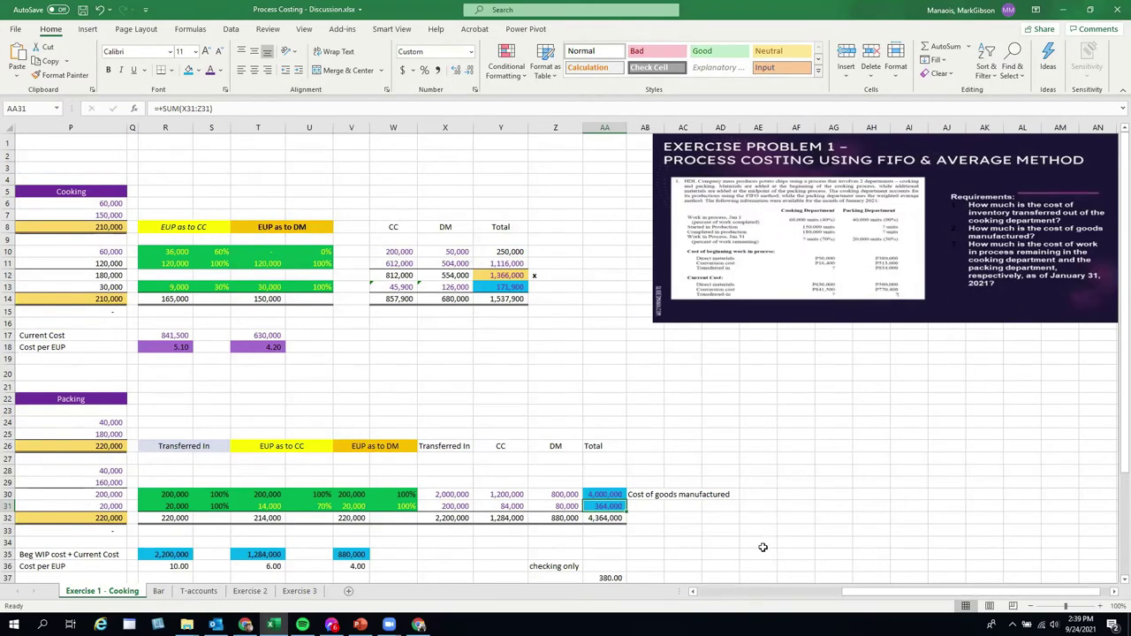
drag(830, 214, 777, 243)
drag(895, 596, 723, 617)
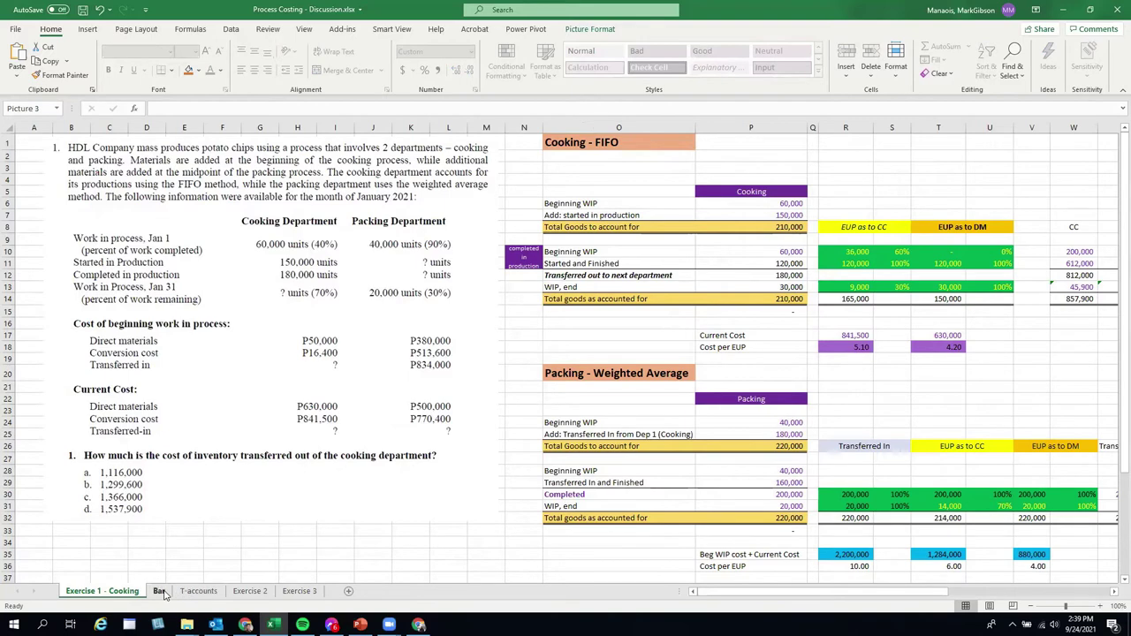
Step: View the T-accounts sheet and the inventory percentage bars on the Bar sheet, and return to the Exercise 1 - Cooking sheet
click(196, 591)
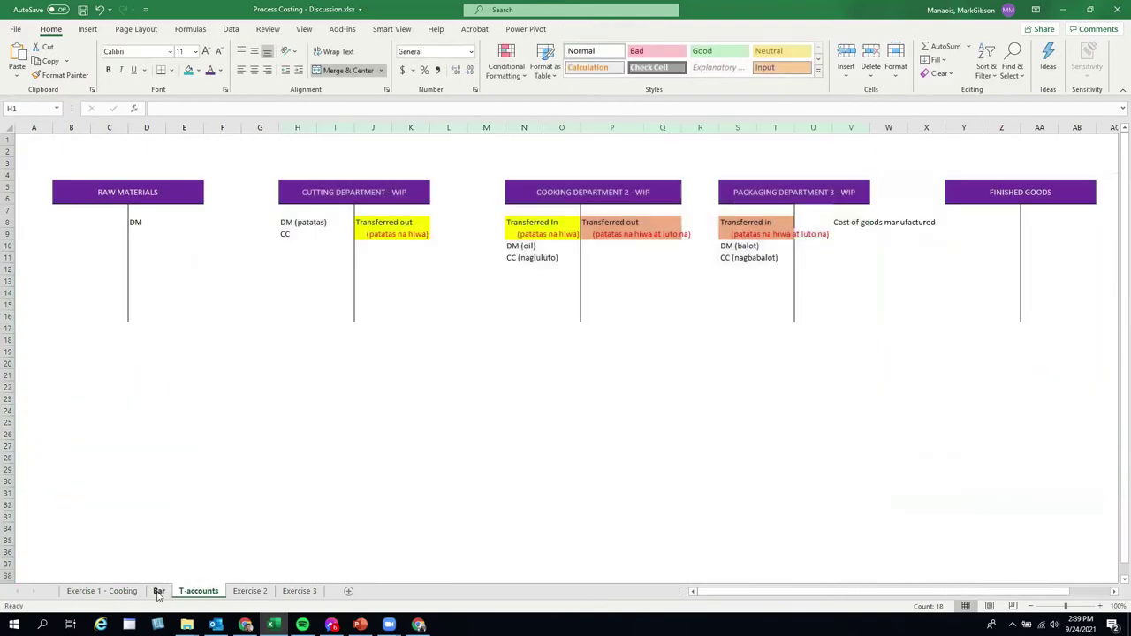
click(159, 591)
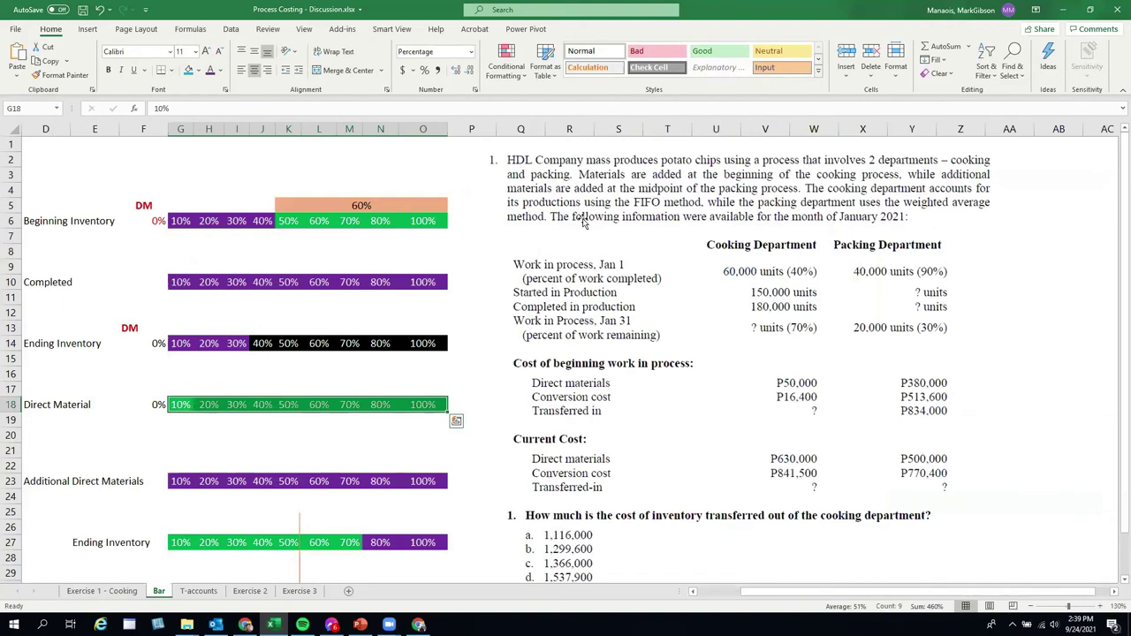
key(Escape)
click(140, 204)
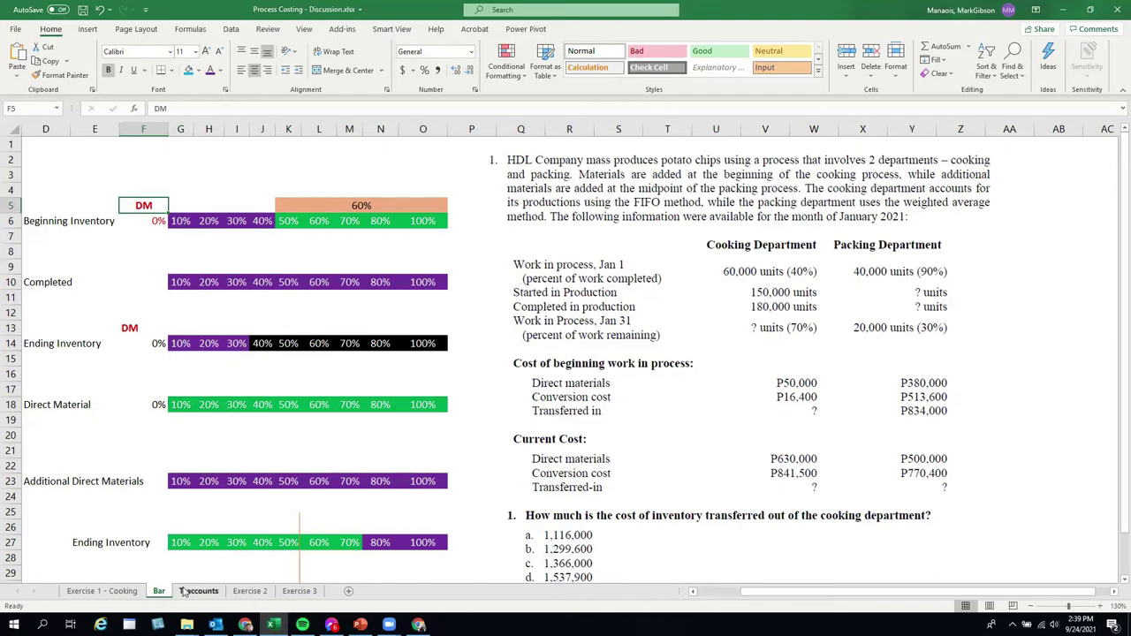
click(126, 590)
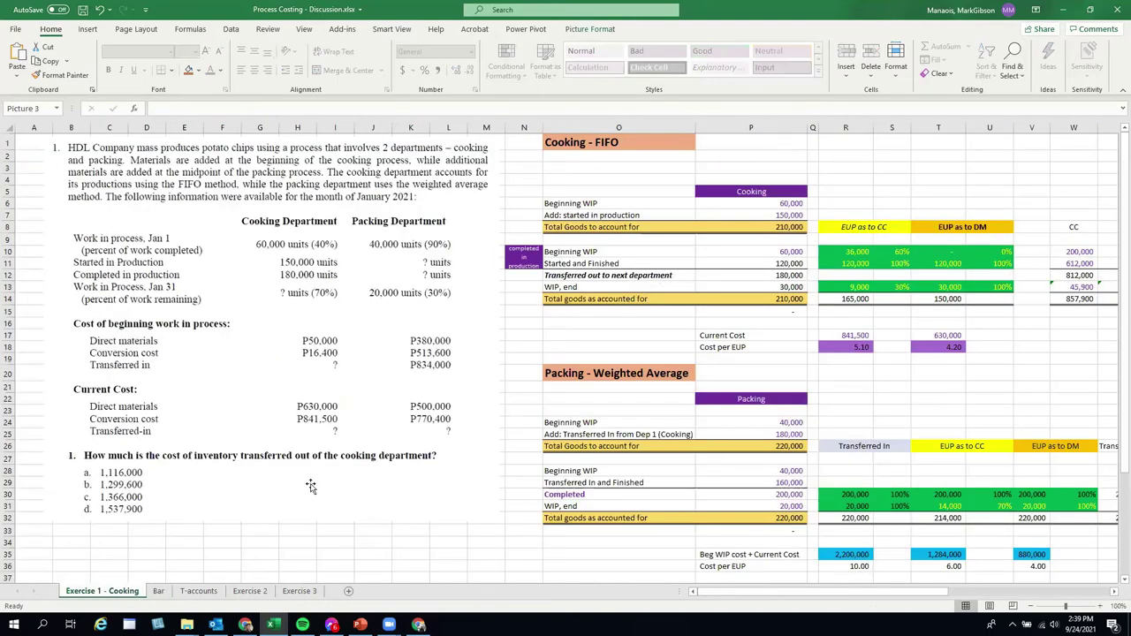
Step: Review the Cooking quantity schedule's labels in O6:O14 and quantities in P6:P14, and compare the beginning WIP in P6 with the problem statement
click(1115, 598)
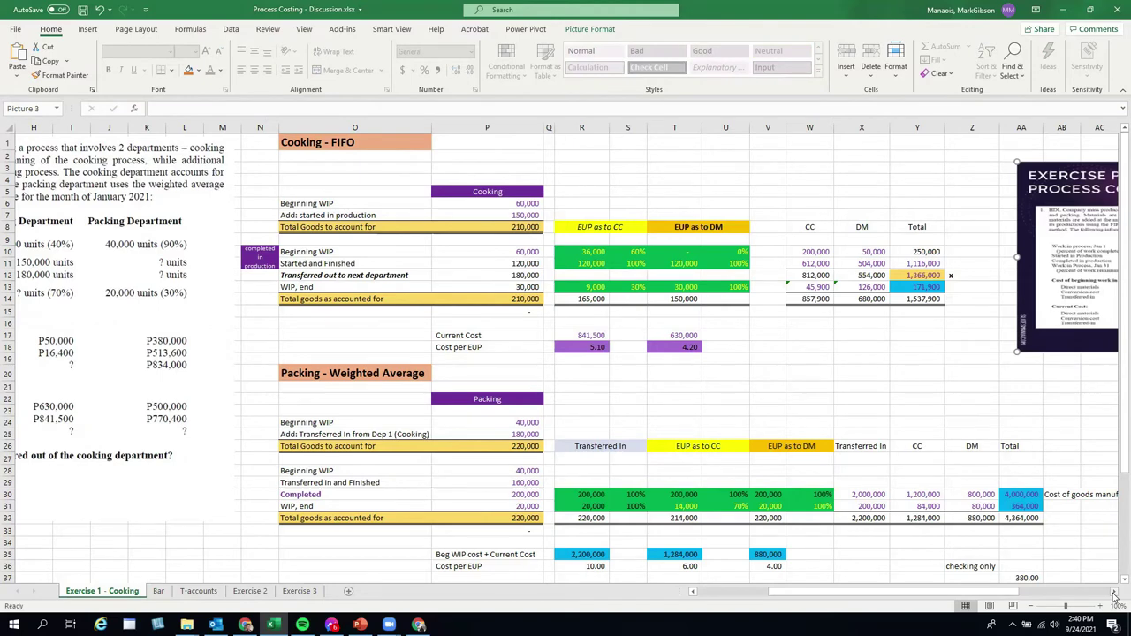
drag(294, 202, 369, 298)
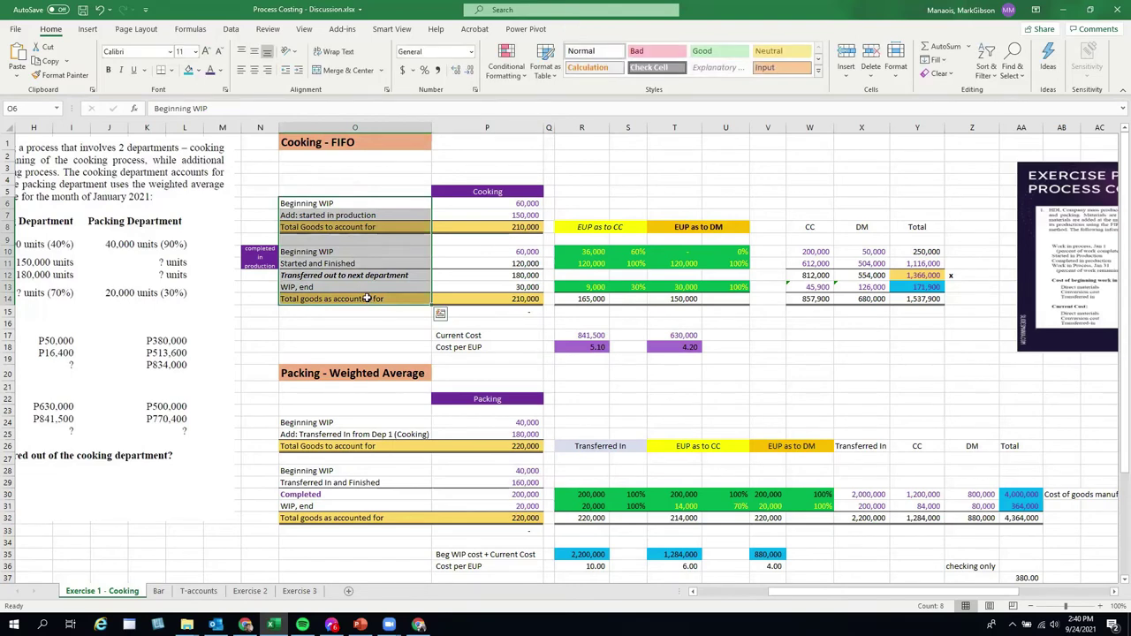
drag(481, 204, 485, 300)
drag(466, 202, 468, 303)
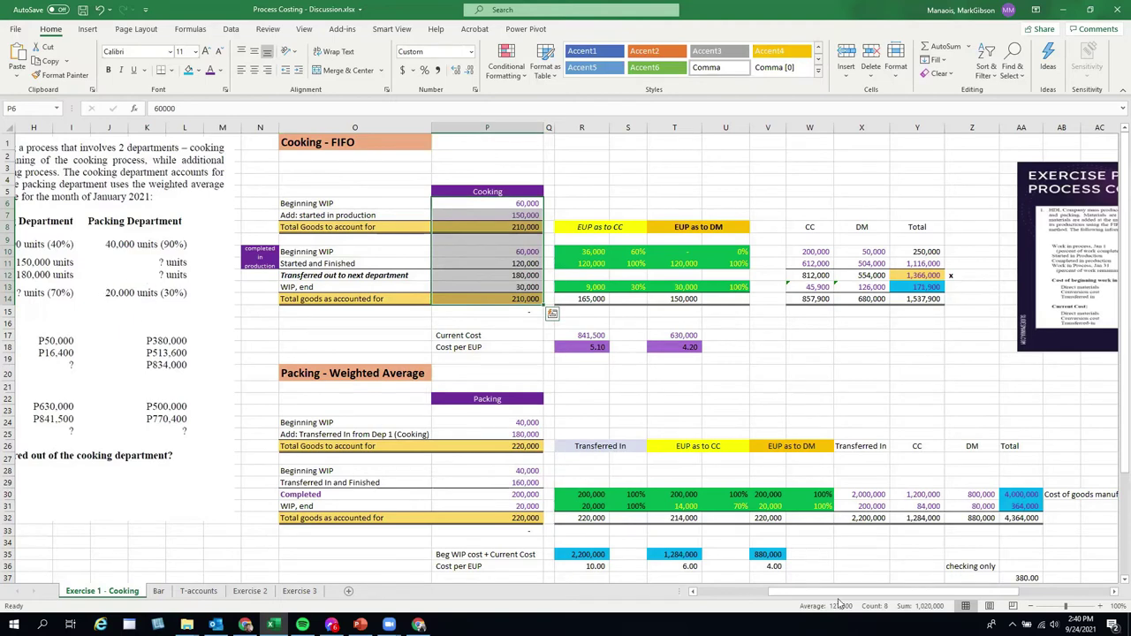
scroll(839, 601, left, 5)
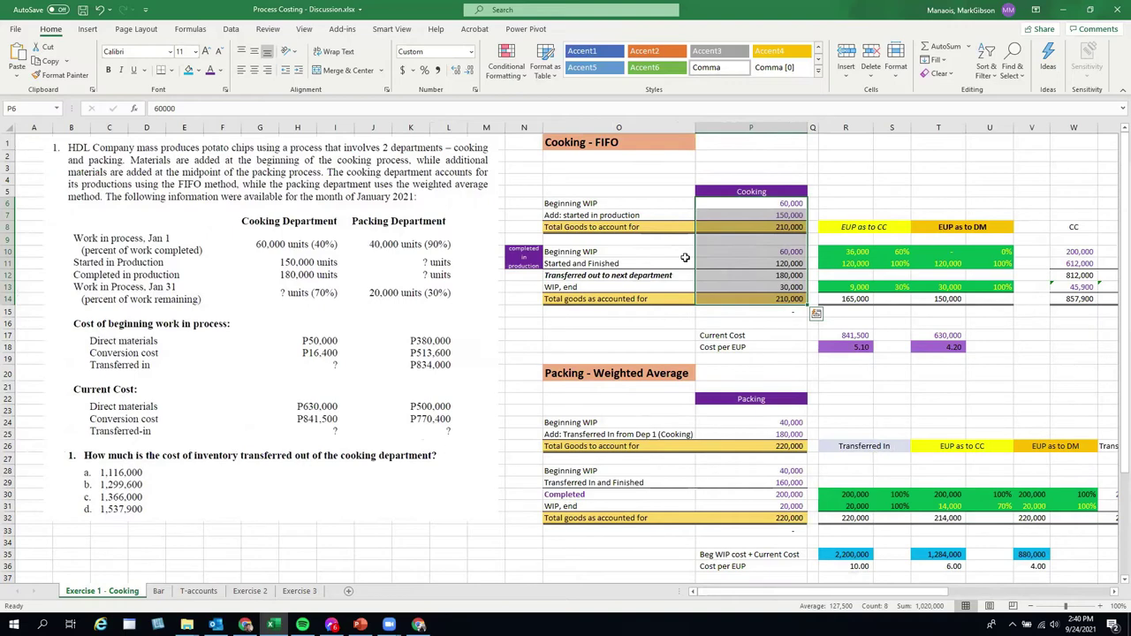
click(791, 205)
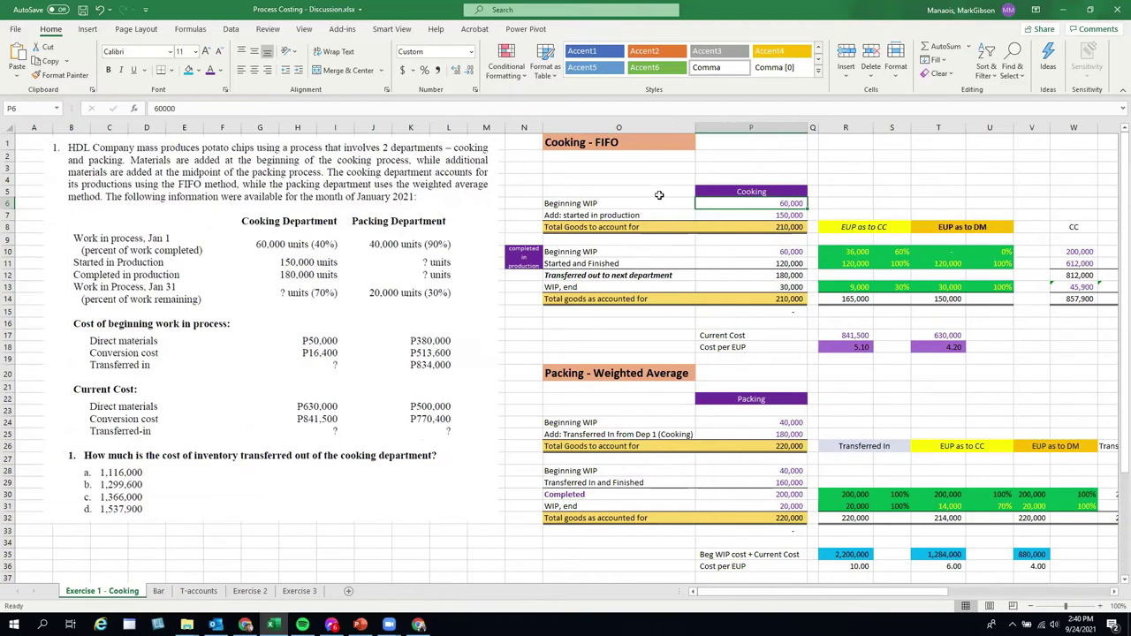
Step: Examine the cooking department's FIFO units schedule, from goods to account for through goods accounted for, and its cost columns
drag(765, 204, 778, 228)
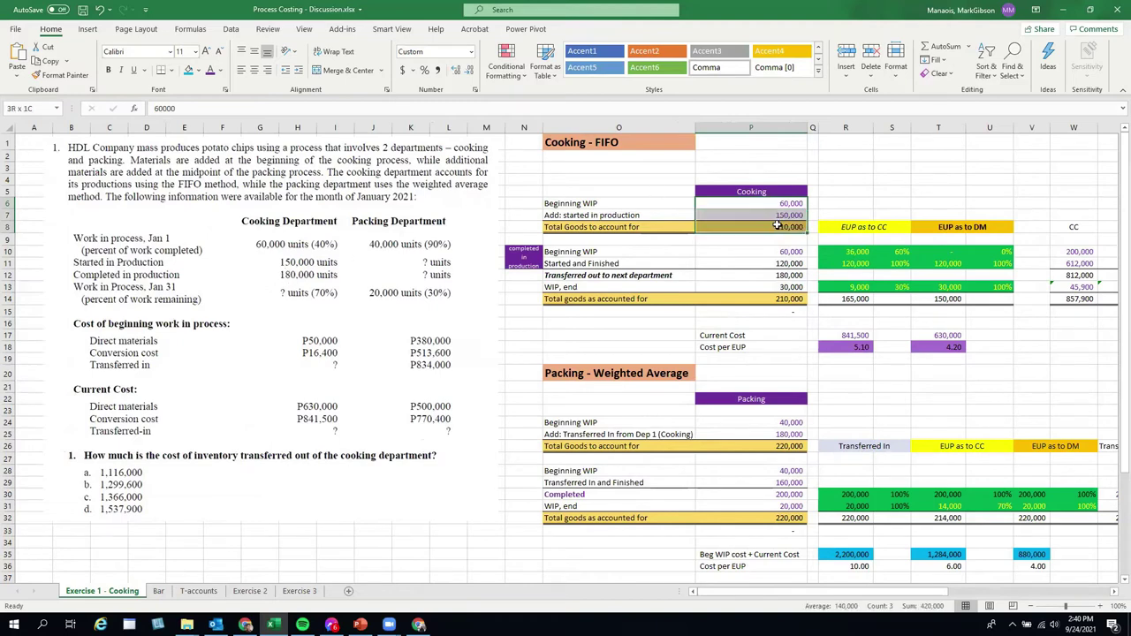
click(781, 228)
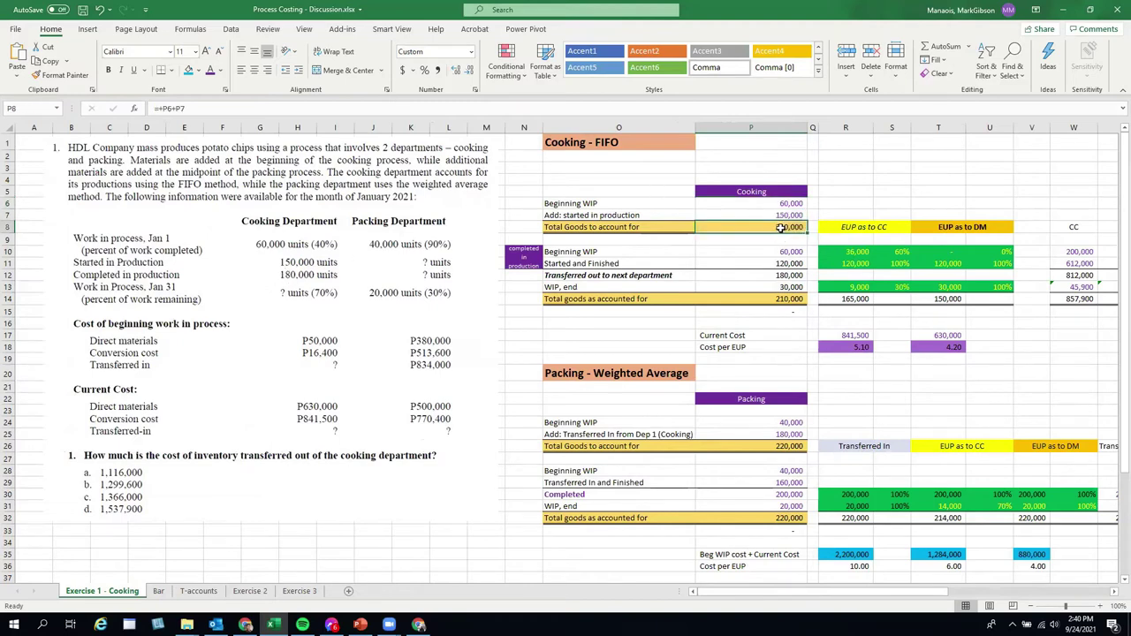
drag(592, 227, 760, 228)
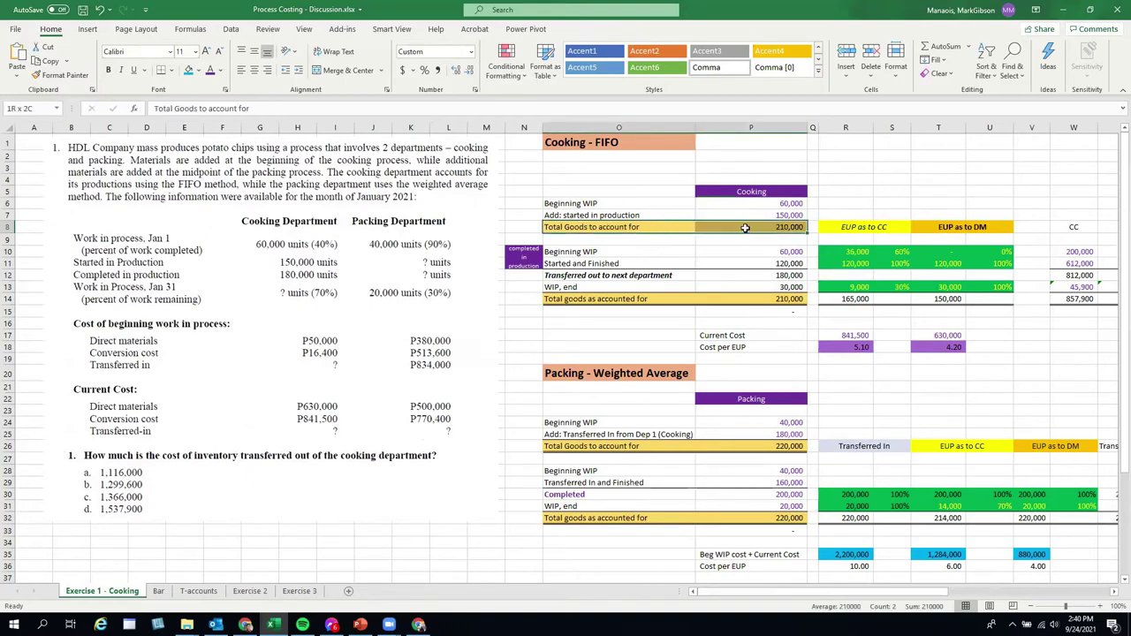
drag(610, 301, 779, 302)
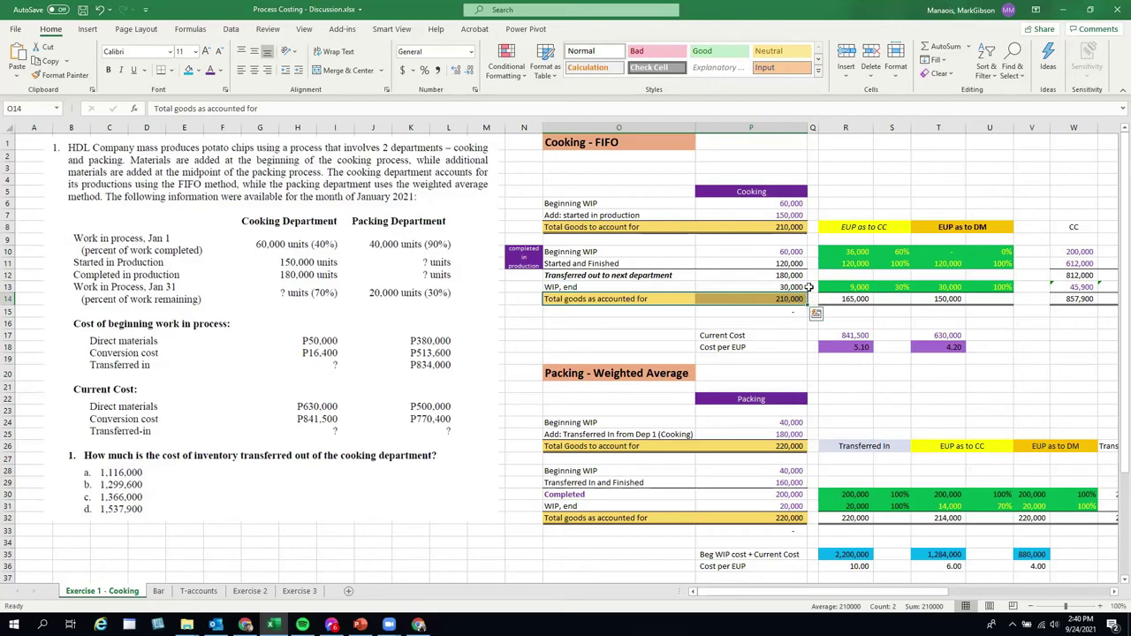
drag(765, 256, 607, 290)
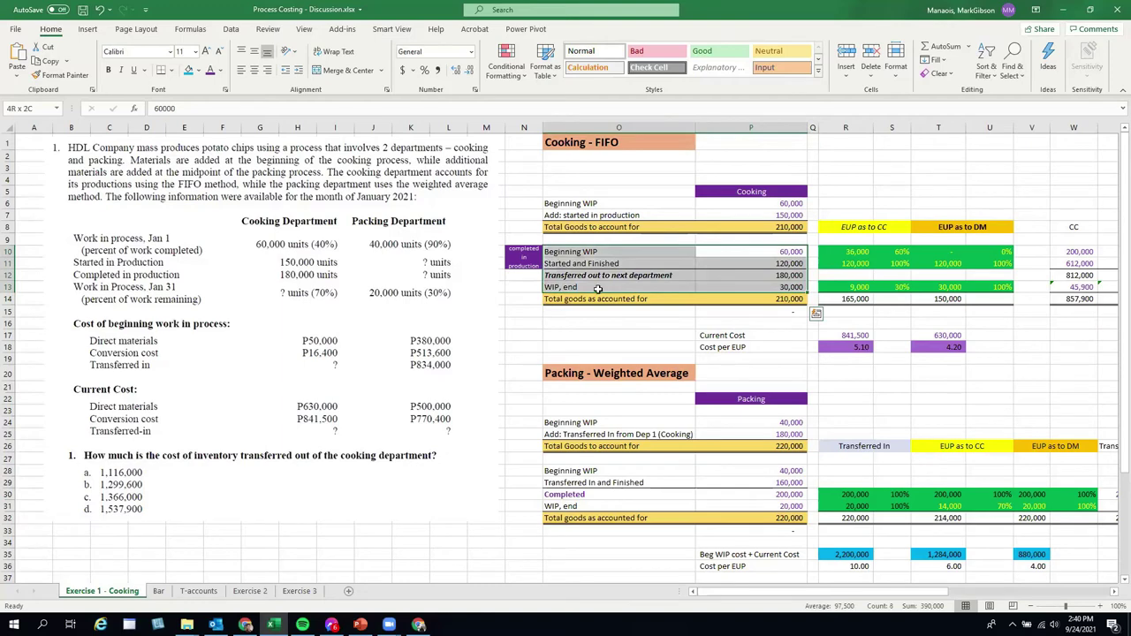
click(773, 252)
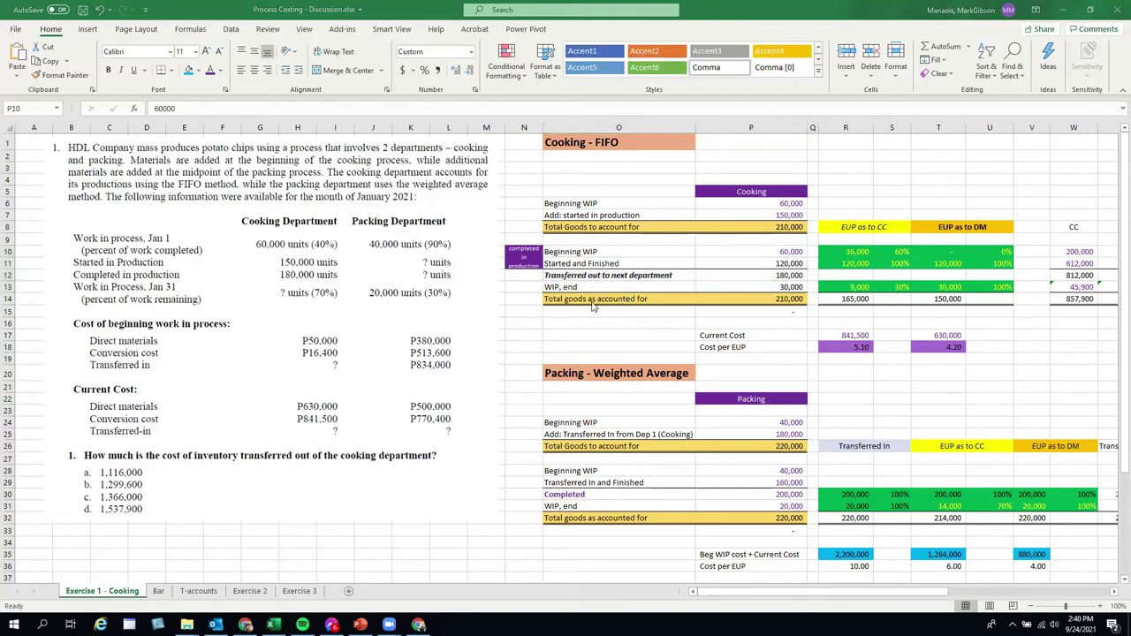
click(793, 263)
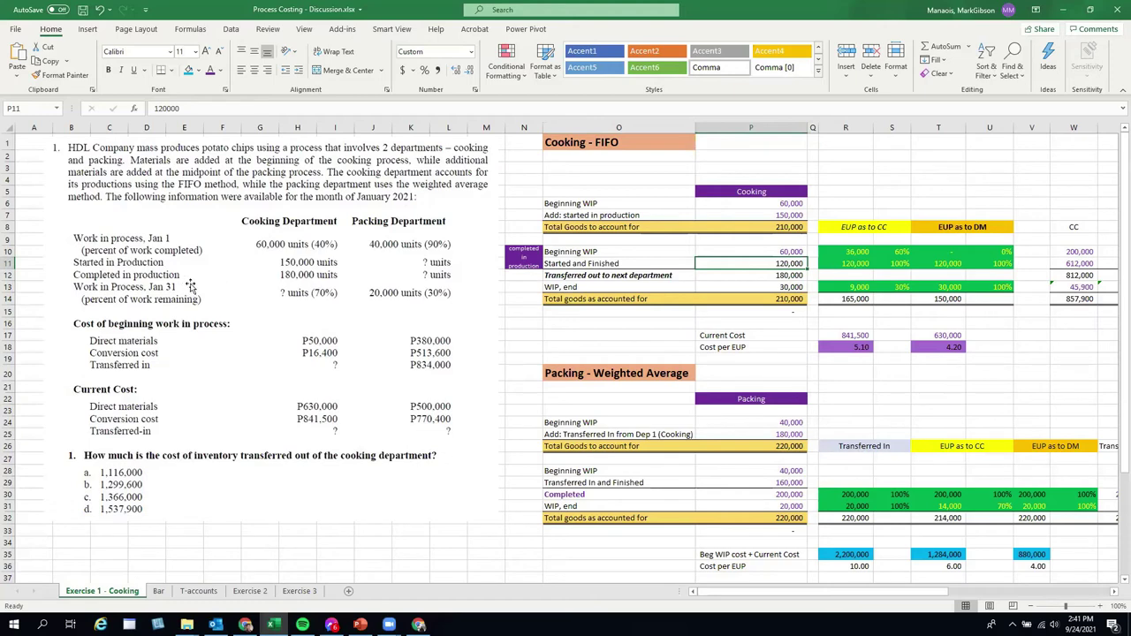
click(792, 277)
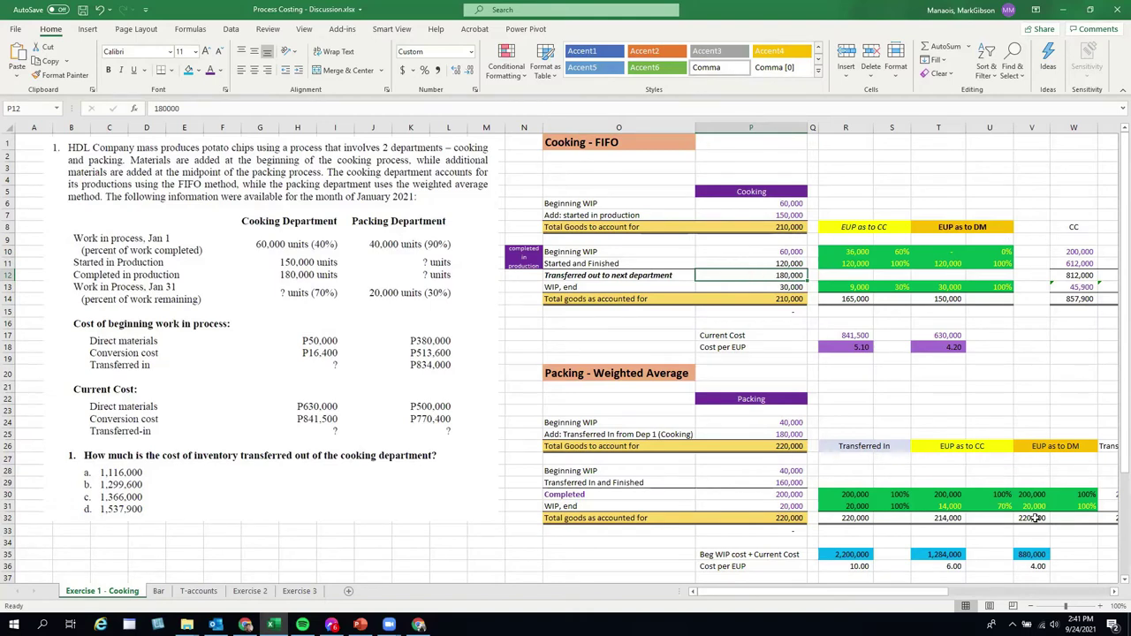
click(1114, 593)
click(1114, 593)
click(1114, 592)
click(1114, 592)
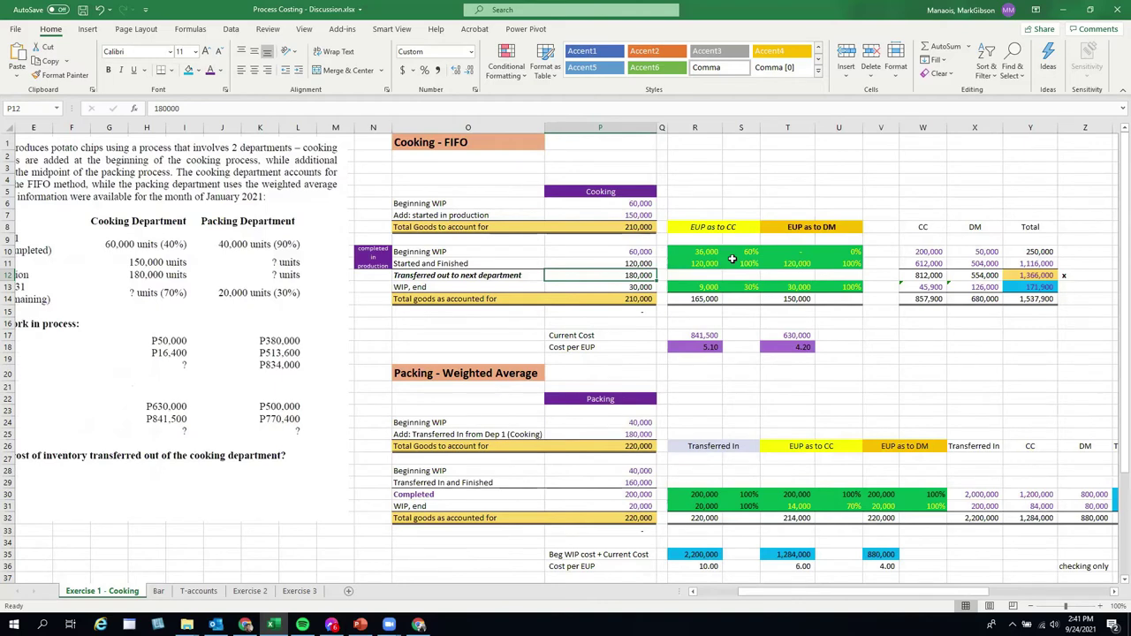
Step: Open the Bar sheet and switch to PowerPoint to select the Exercise Problem 1 slide
click(159, 590)
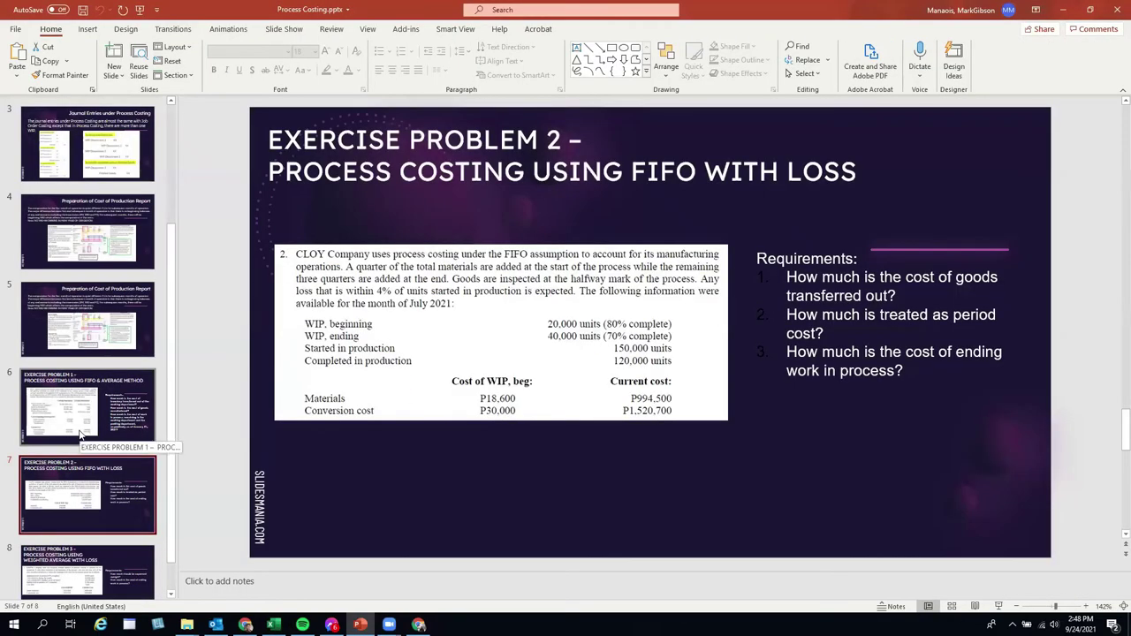
click(79, 435)
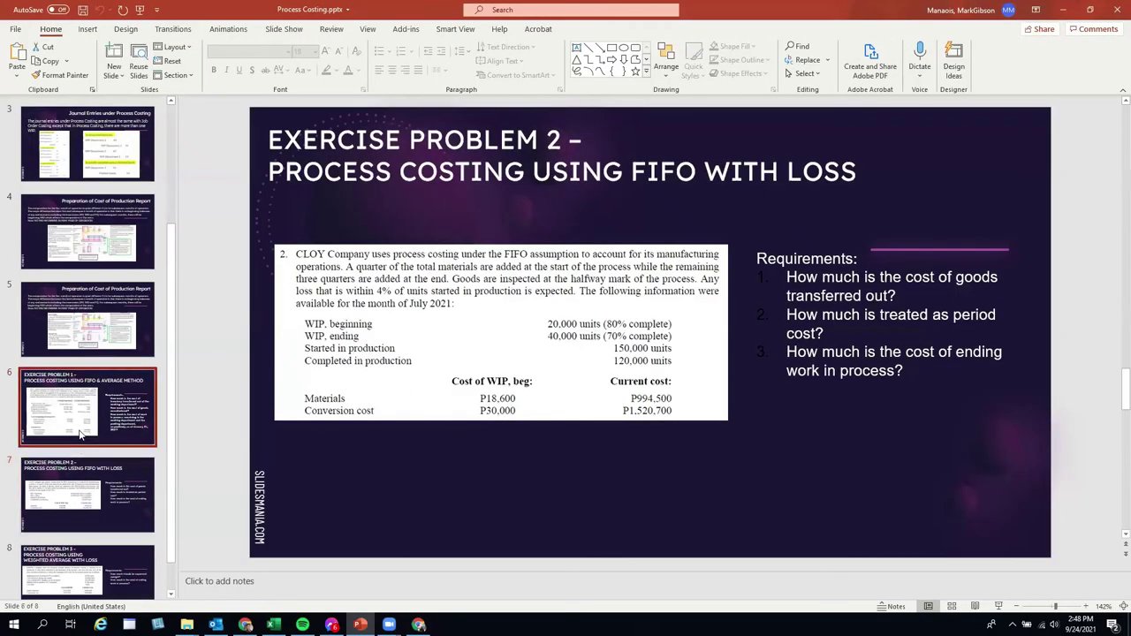
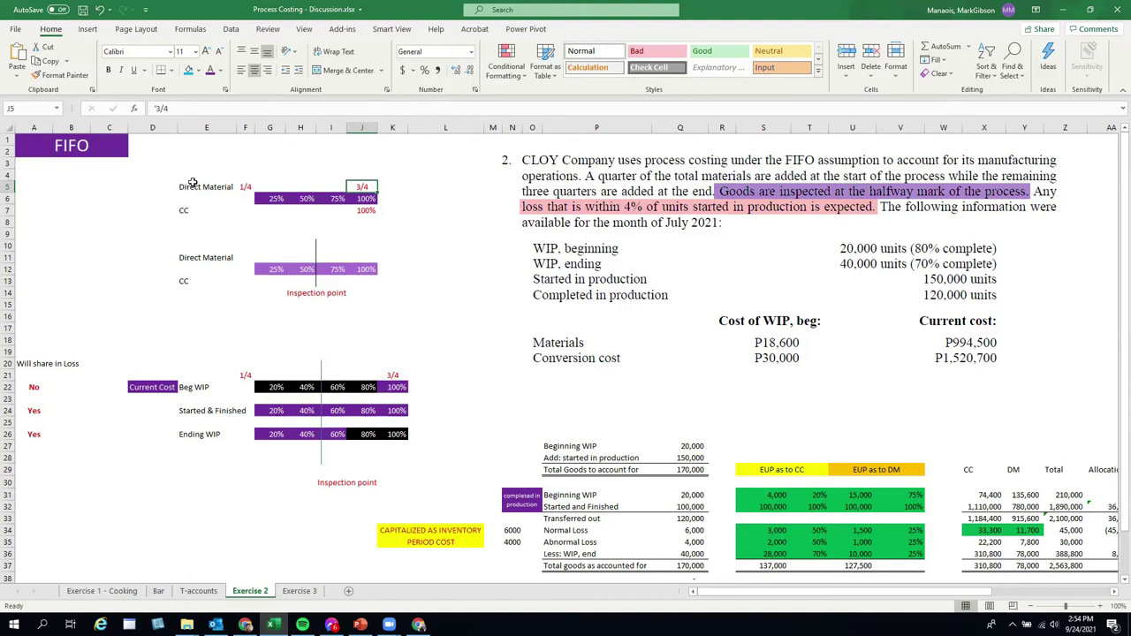
Step: Move the CLOY Company problem picture on the Exercise 2 sheet to just above the units schedule
click(246, 186)
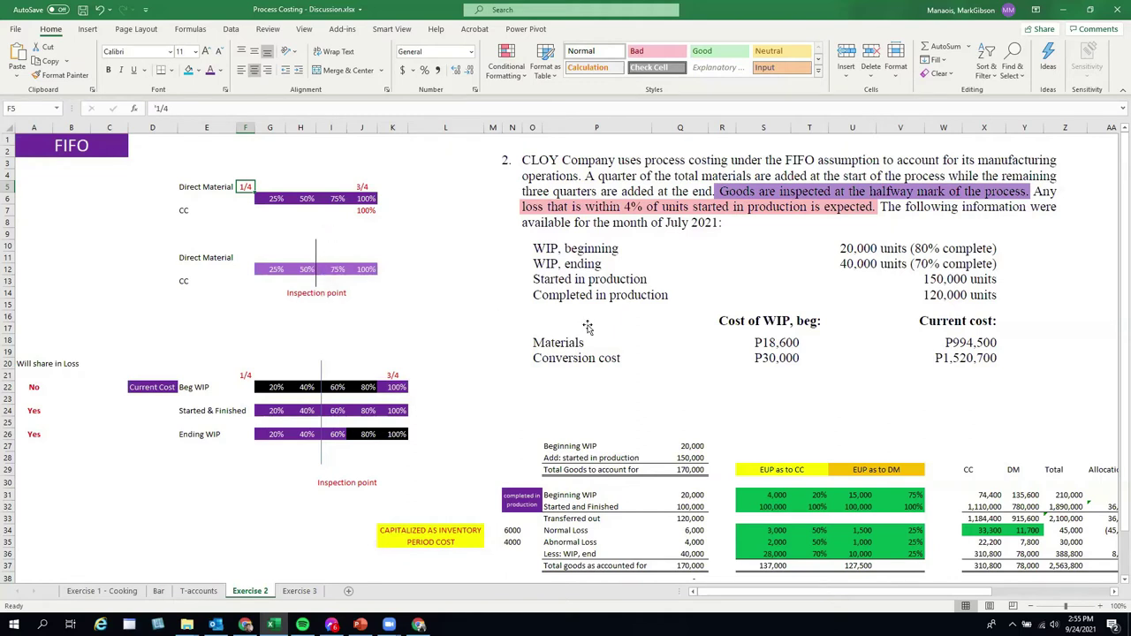
scroll(587, 328, down, 4)
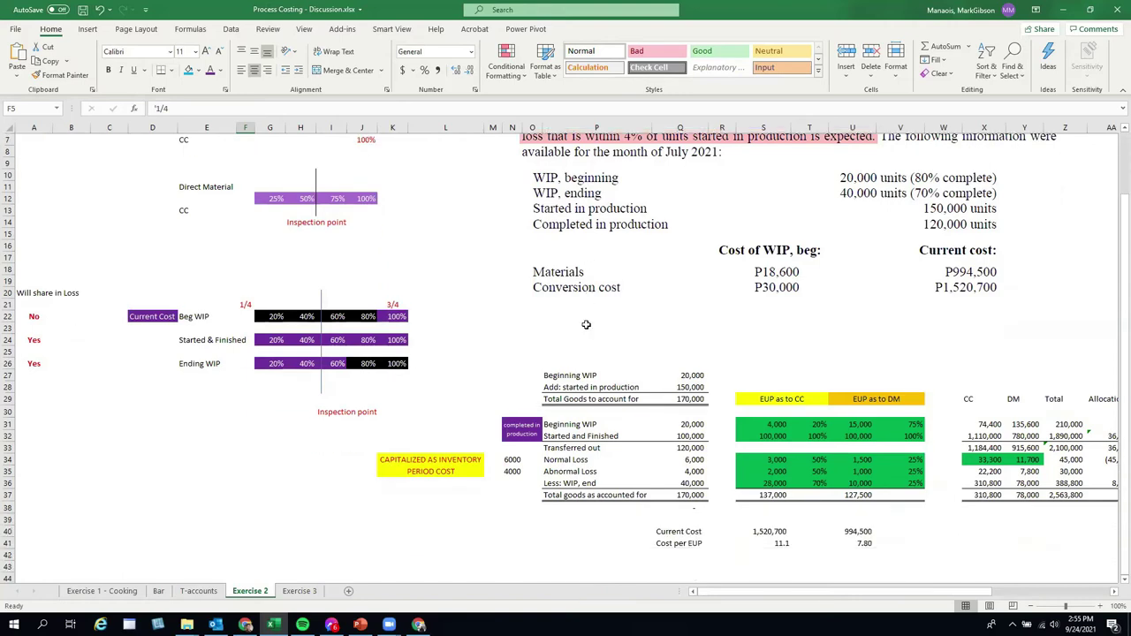
scroll(588, 325, up, 4)
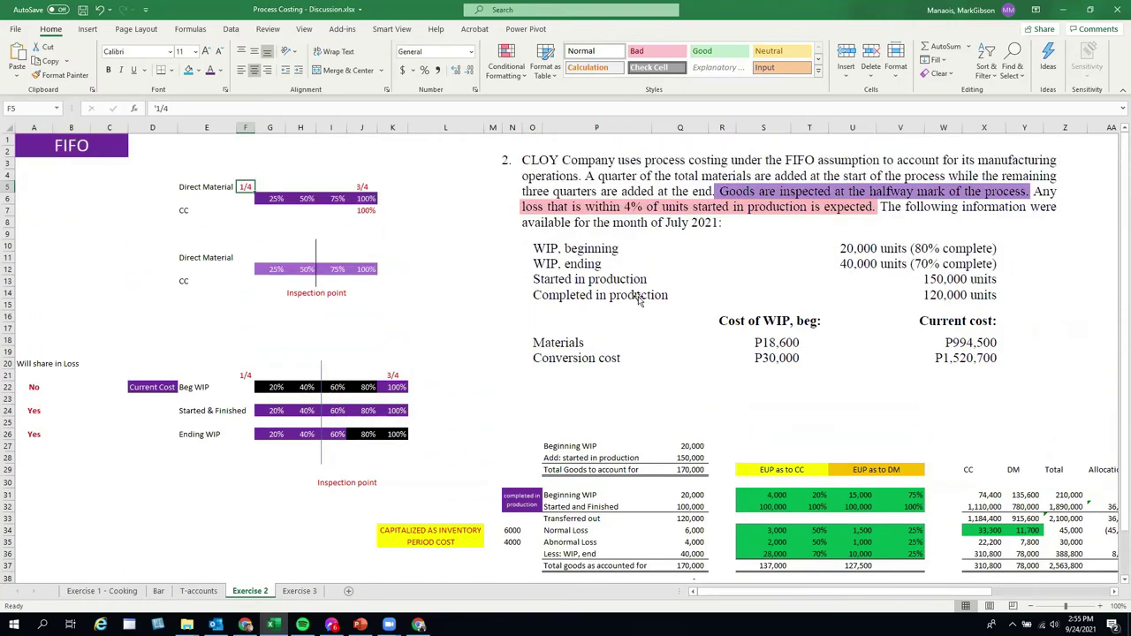
click(544, 352)
drag(535, 380, 503, 426)
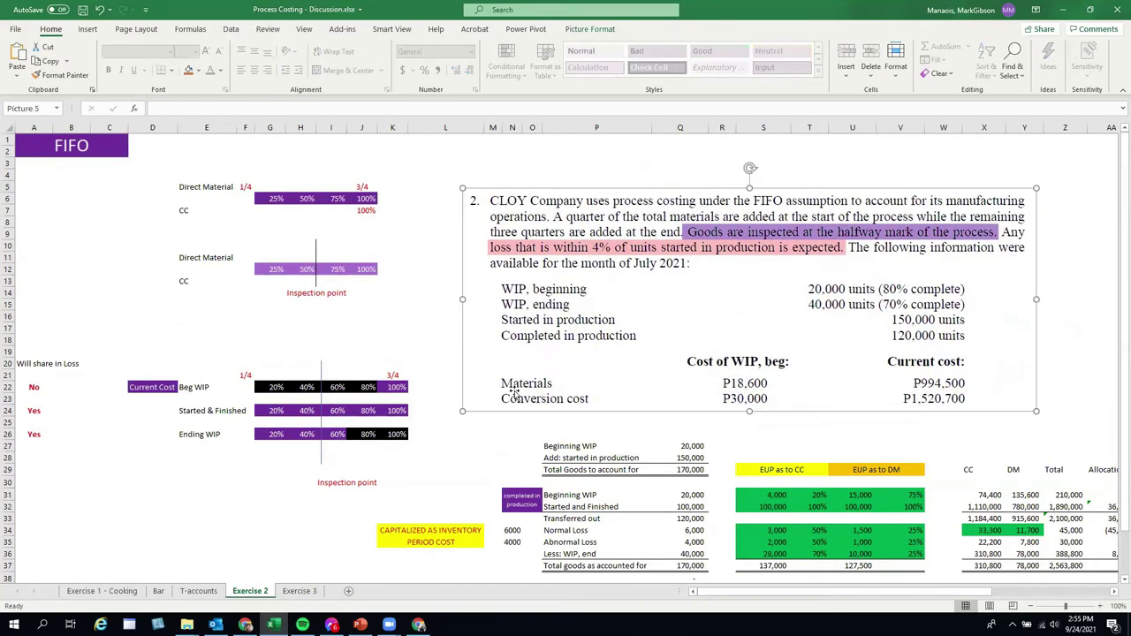
Step: Examine the units schedule's row labels from Beginning WIP through Total goods as accounted for
scroll(539, 392, down, 1)
drag(548, 410, 609, 523)
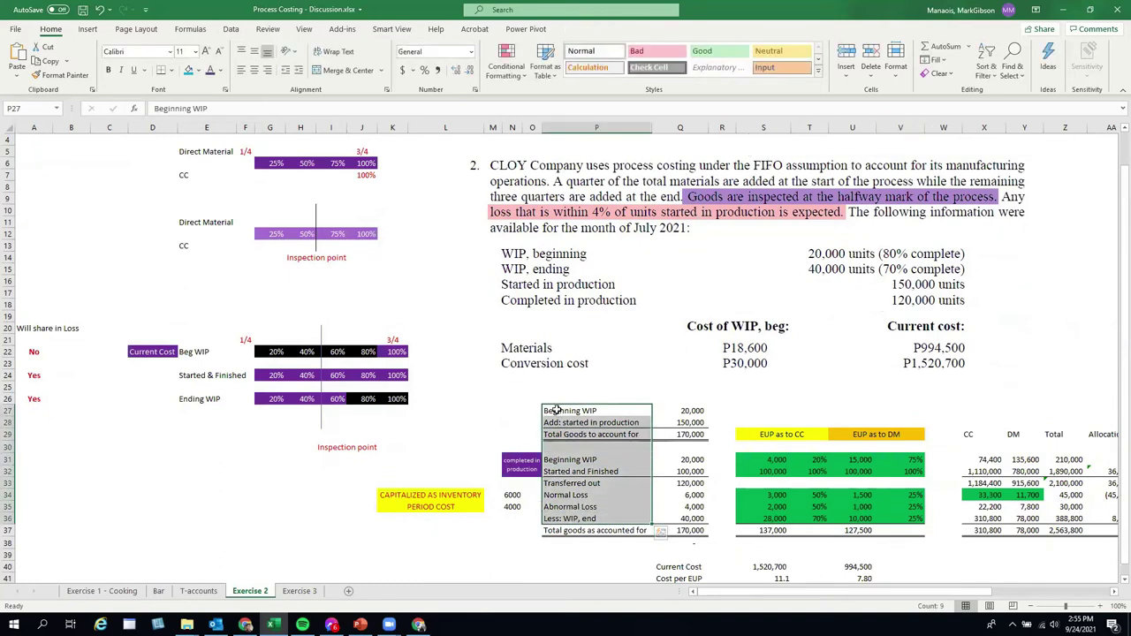
drag(556, 410, 559, 434)
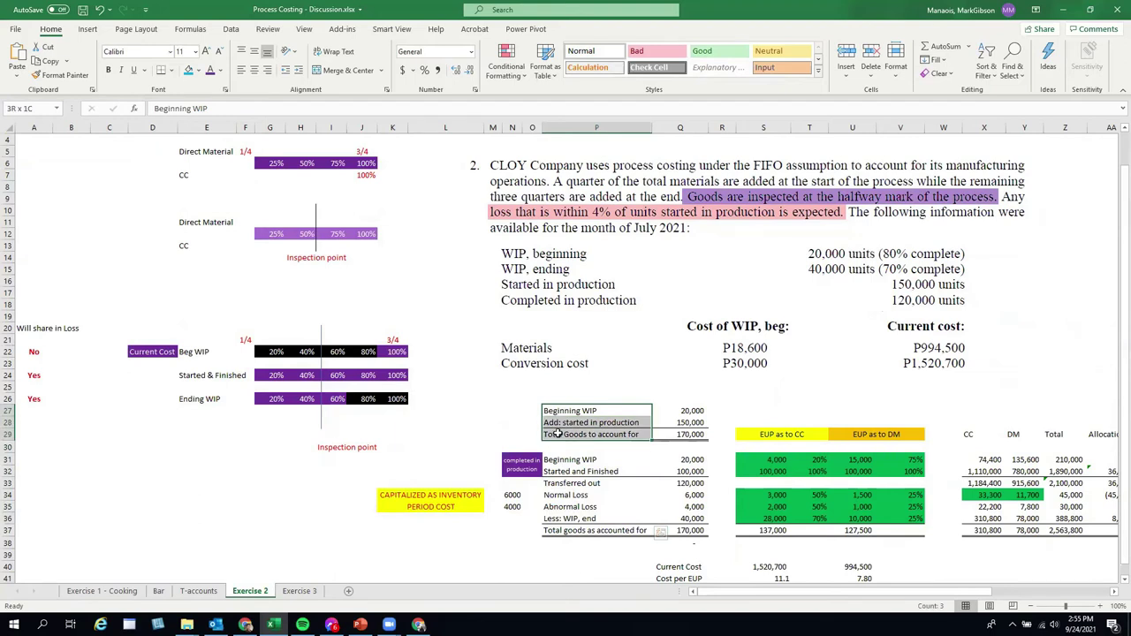
drag(558, 433, 570, 529)
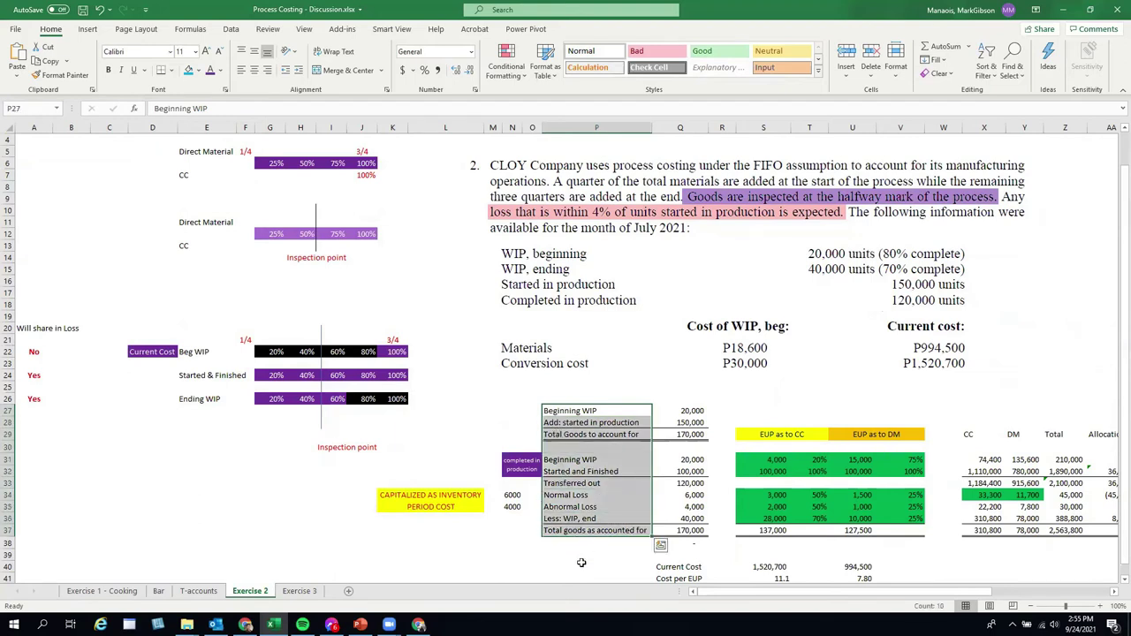
click(581, 563)
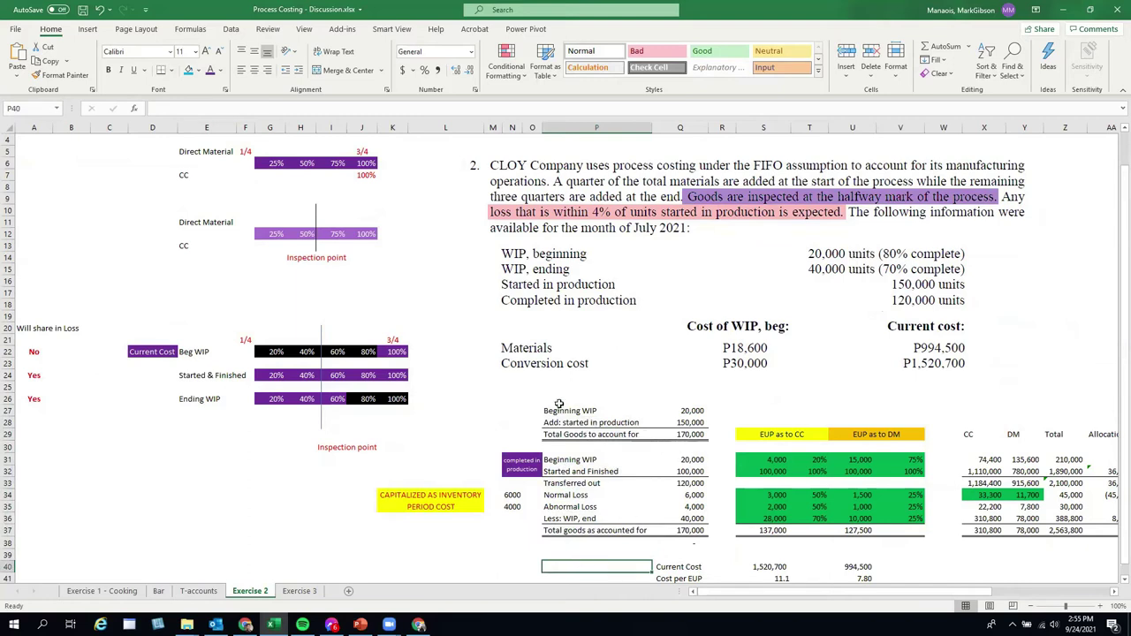
Step: Colour the upper Beginning WIP and started-in-production quantities purple and fill the Total Goods to account for row with light blue
click(681, 410)
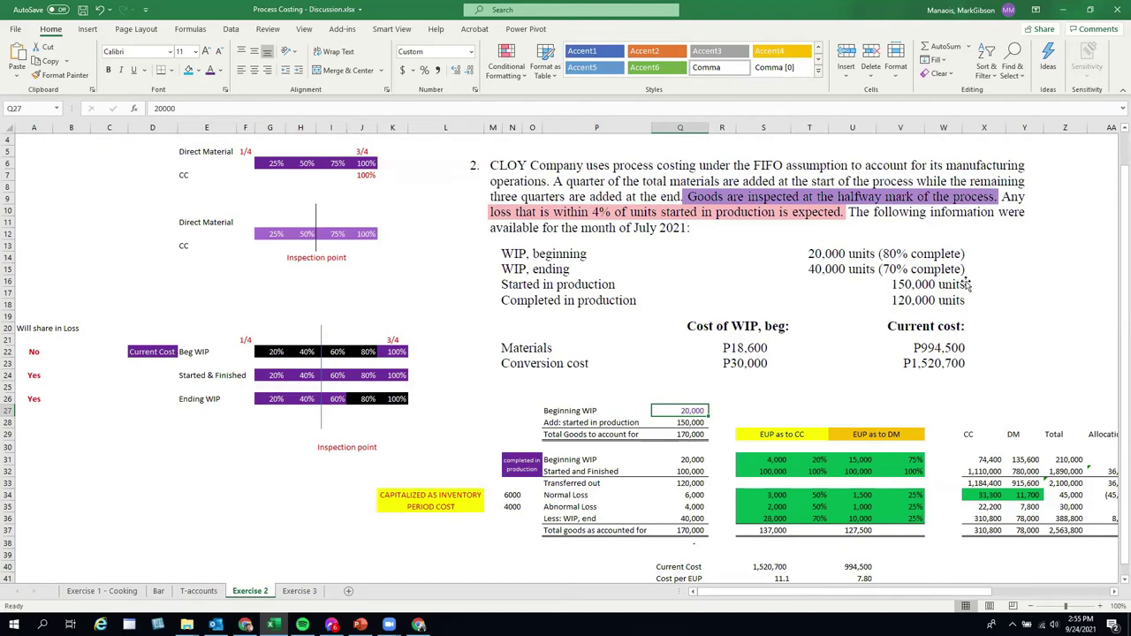
click(684, 422)
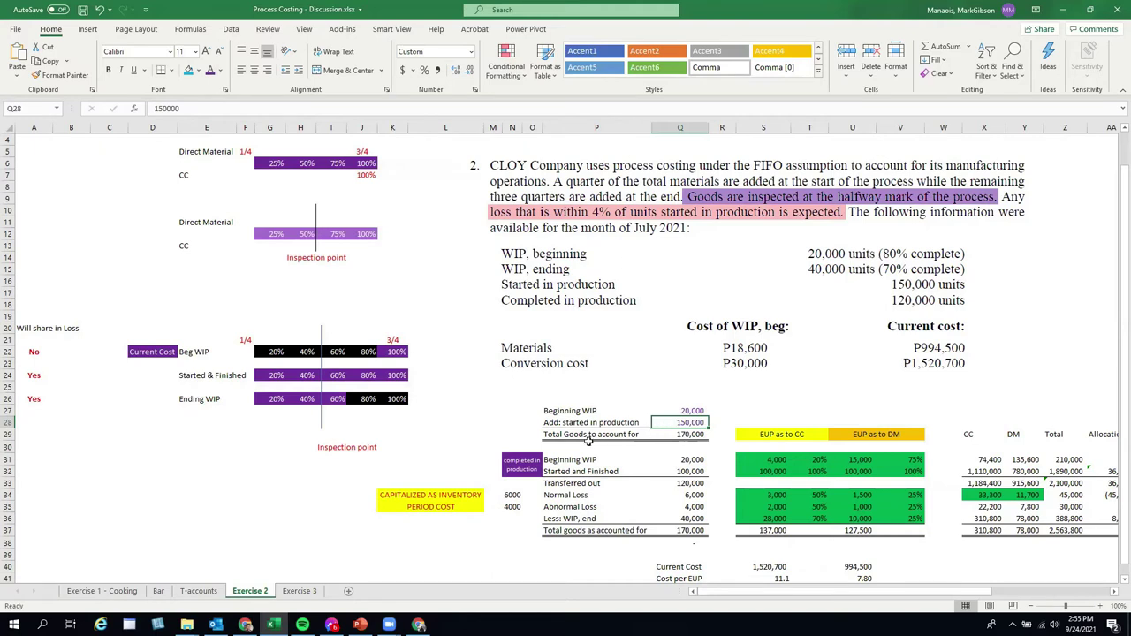
drag(587, 435, 685, 434)
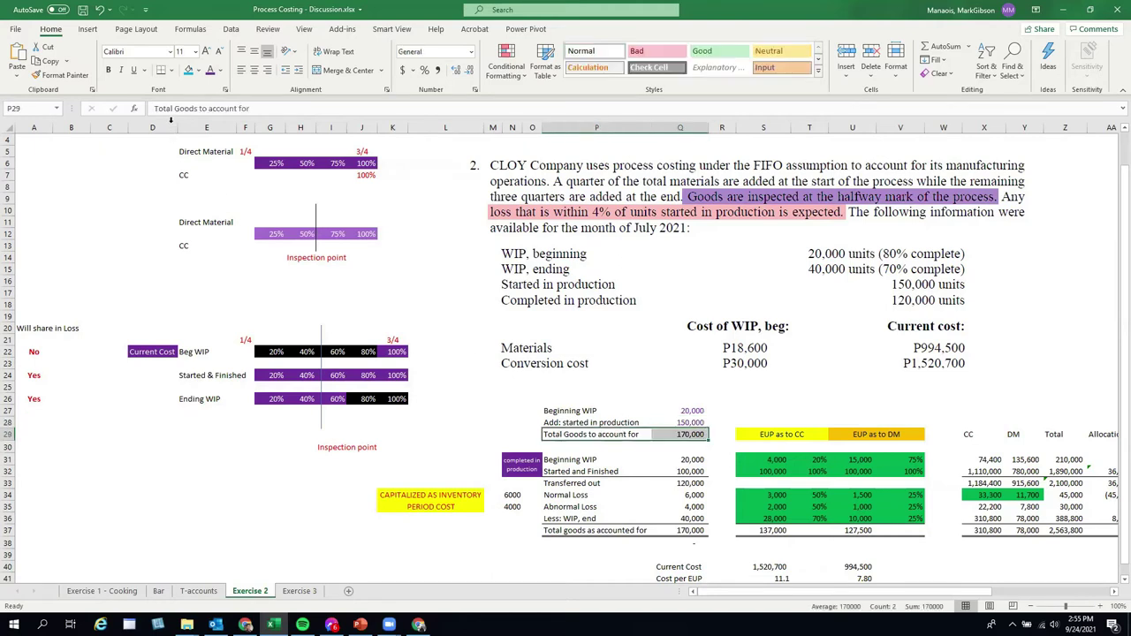
click(188, 70)
click(723, 416)
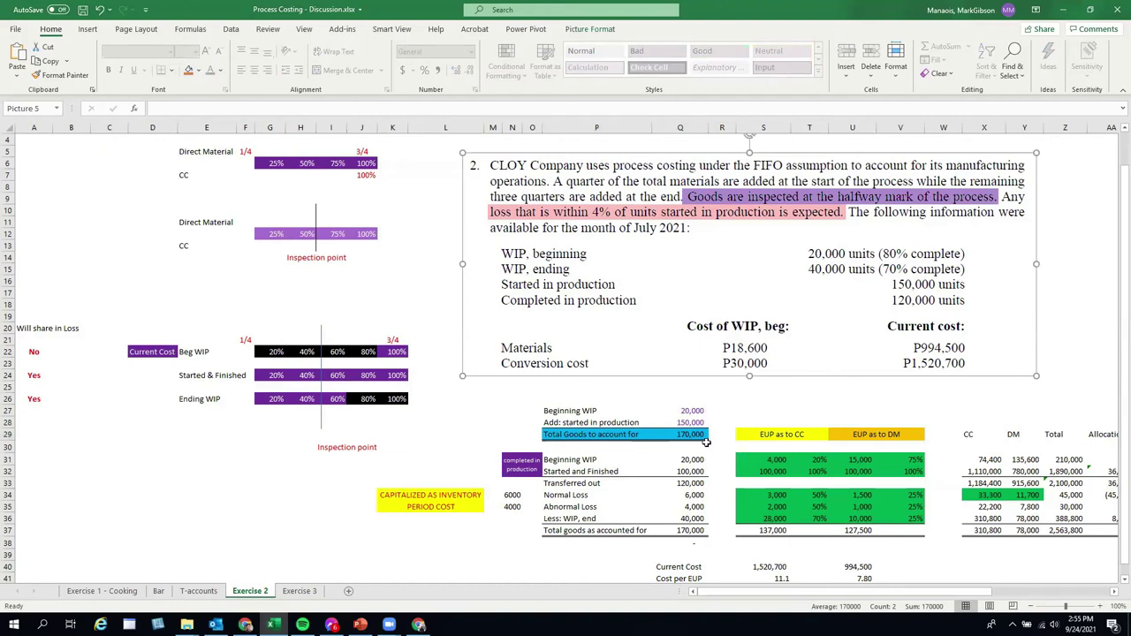
Step: Fill the Total goods as accounted for label and quantity with light blue and make their font purple
click(554, 533)
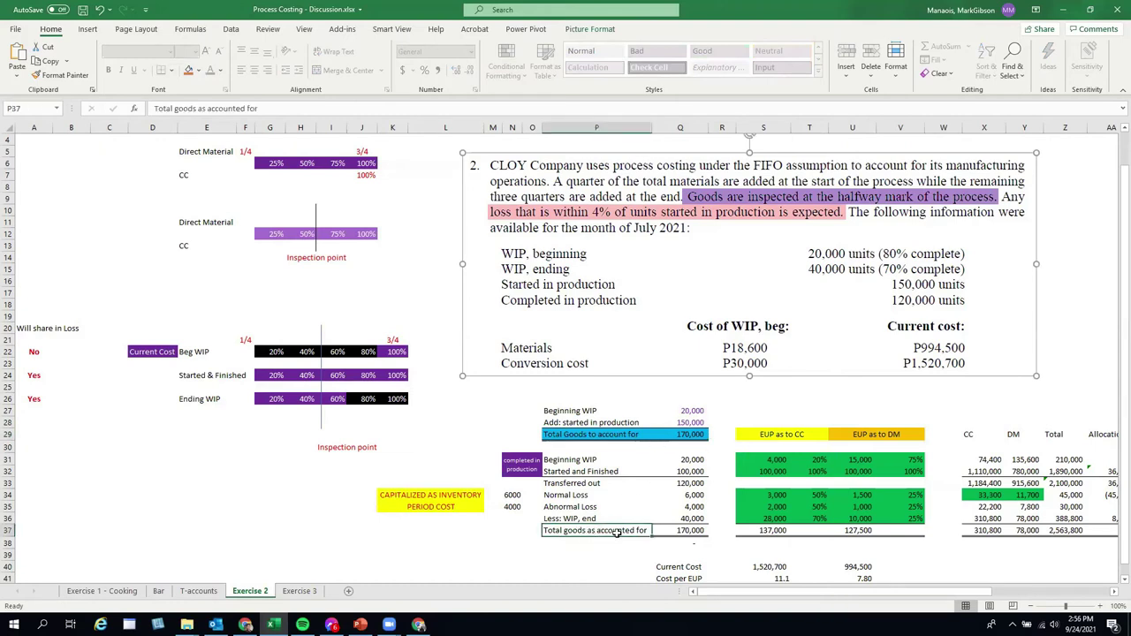
drag(615, 533, 672, 530)
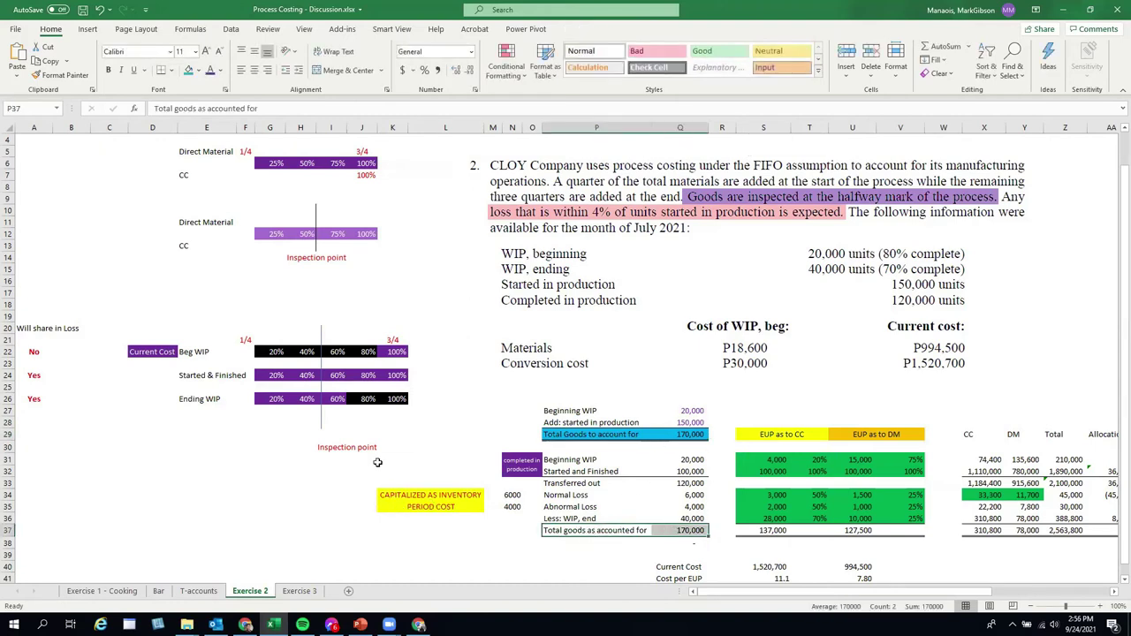
click(188, 71)
click(210, 77)
click(672, 362)
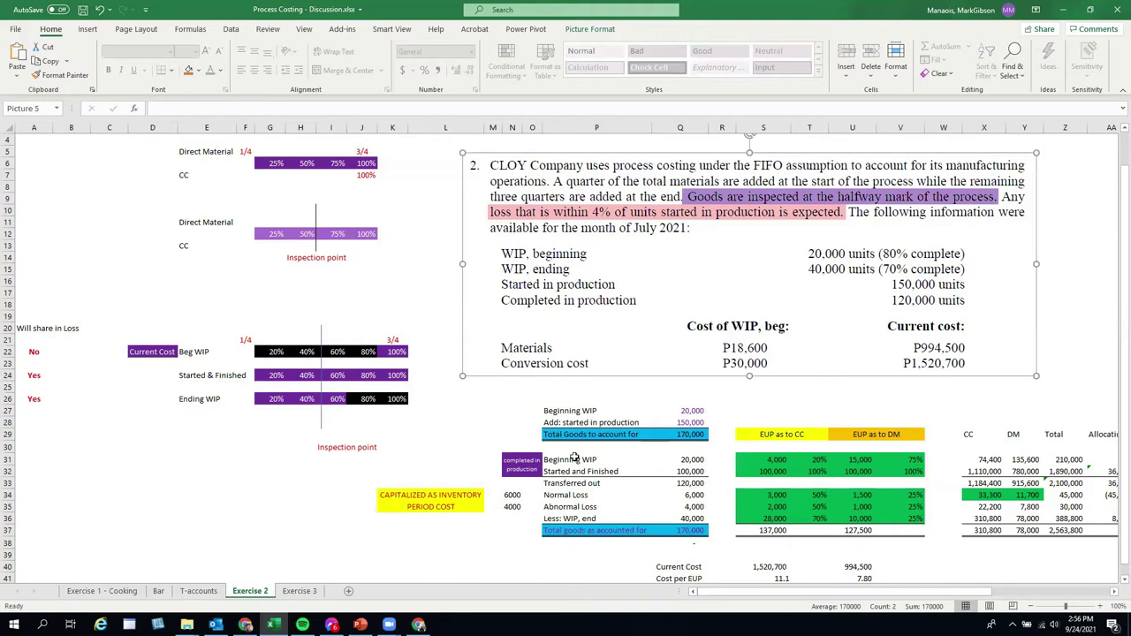
Step: Make the lower Beginning WIP label and quantity purple and select the Started and Finished quantity
drag(573, 459, 685, 460)
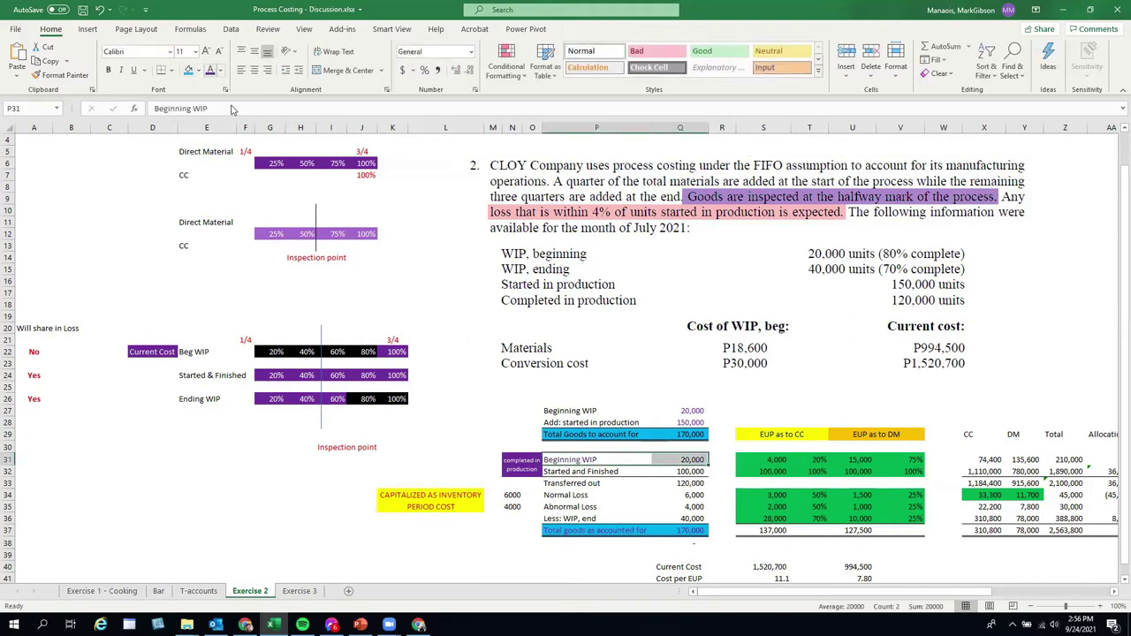
click(583, 517)
drag(568, 471, 679, 470)
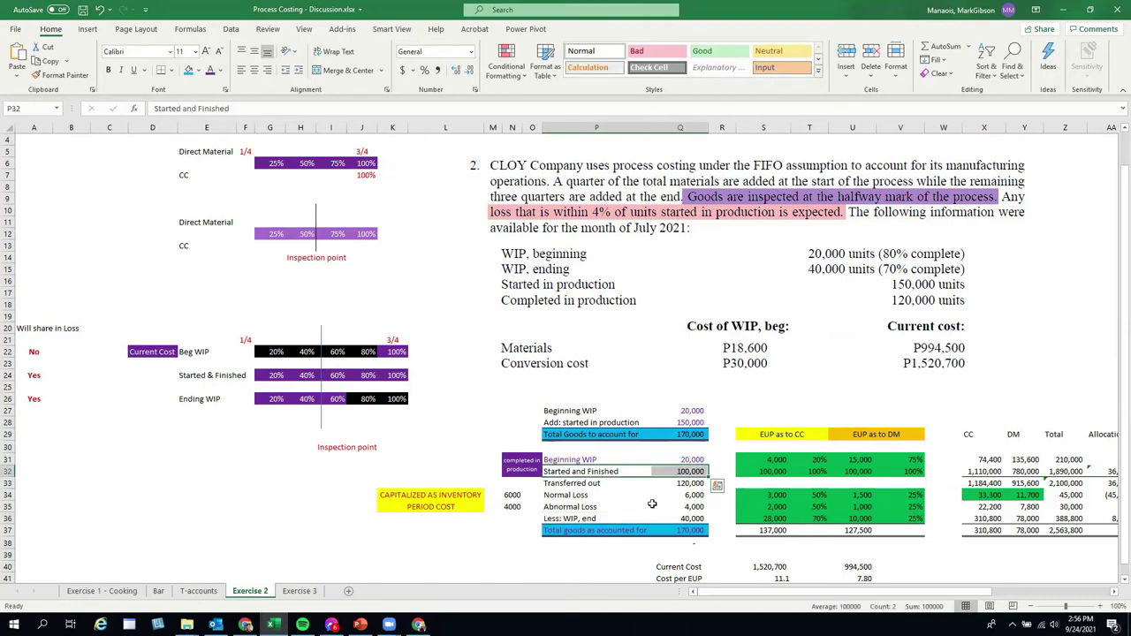
click(689, 471)
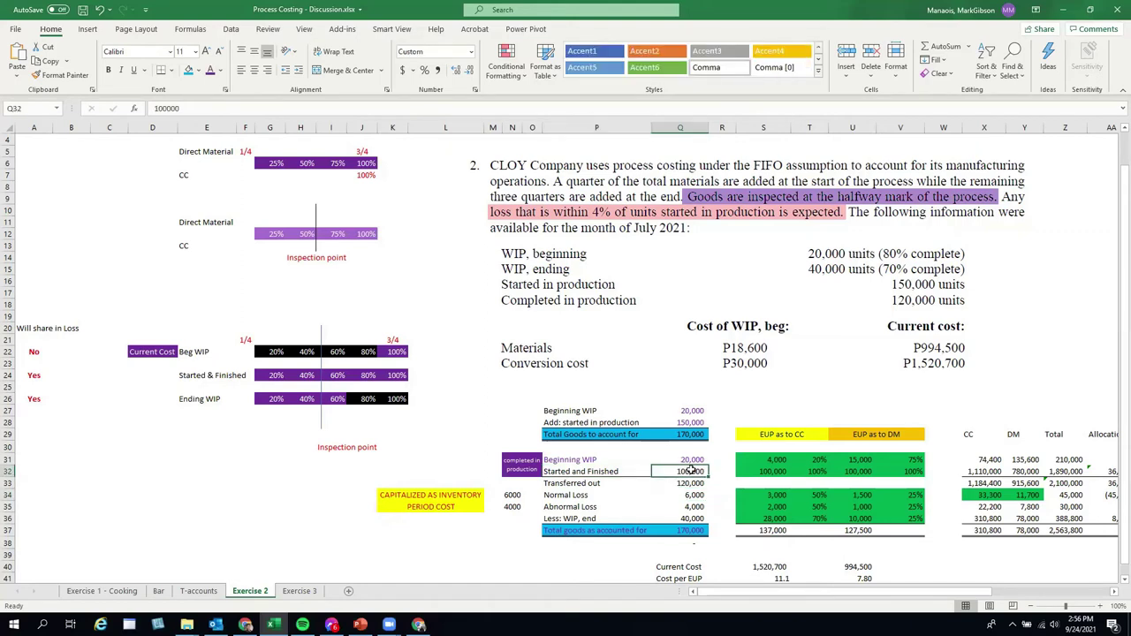
Step: Change the font colour of the Transferred out label and quantity to purple
drag(597, 483, 689, 482)
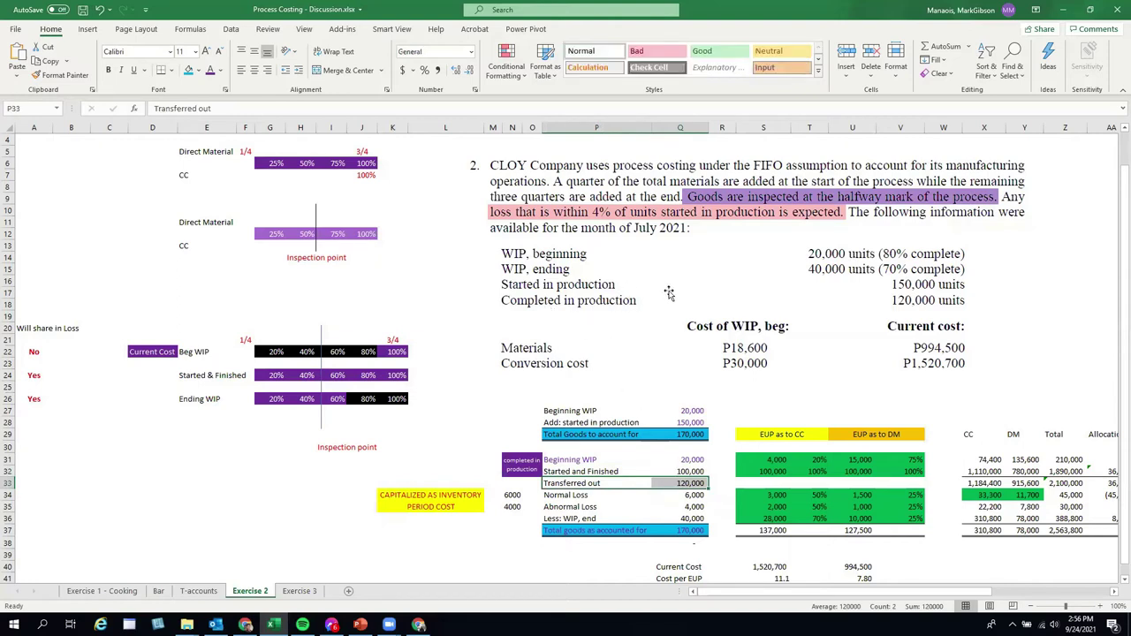
click(693, 495)
drag(553, 483, 689, 483)
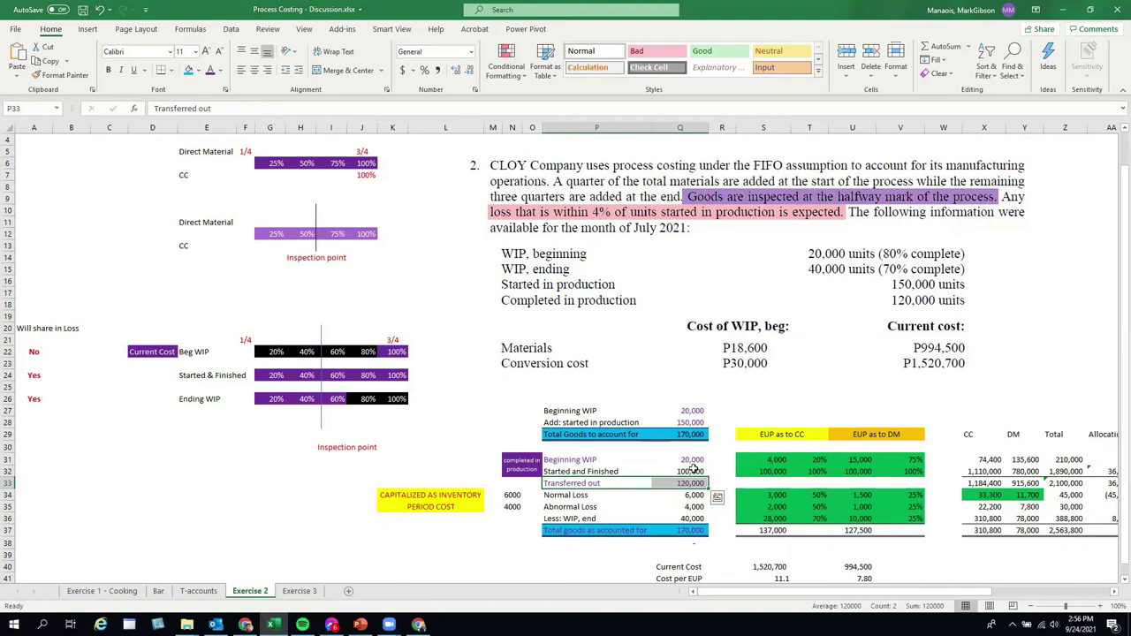
Step: Change the font colour of the Started and Finished quantity and the Less: WIP, end label and quantity to purple
click(692, 470)
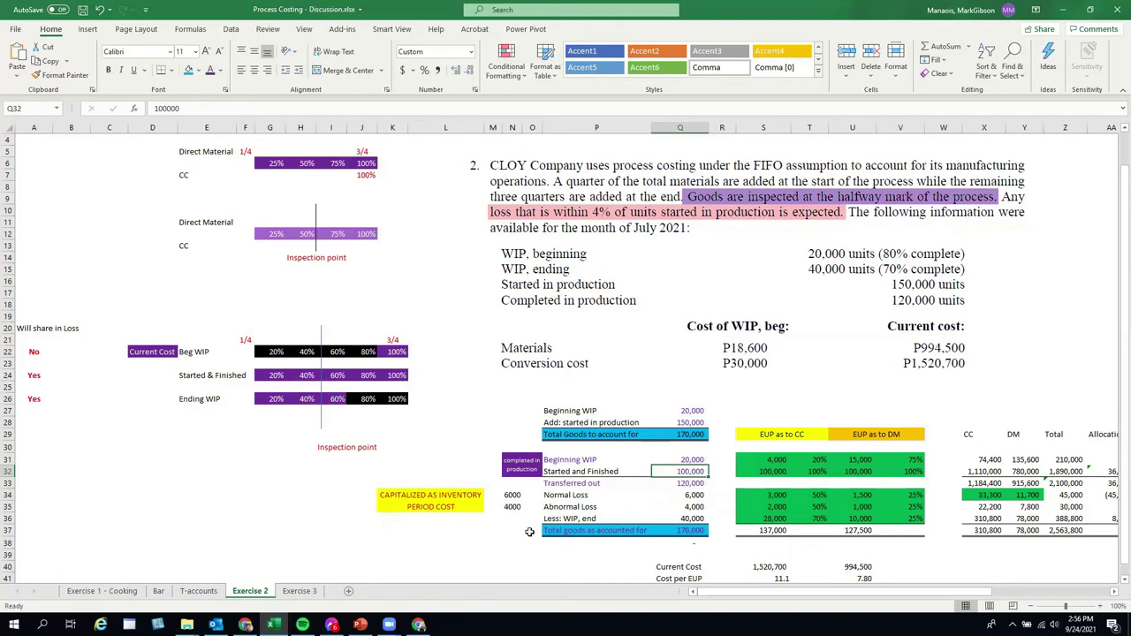
drag(574, 483, 681, 483)
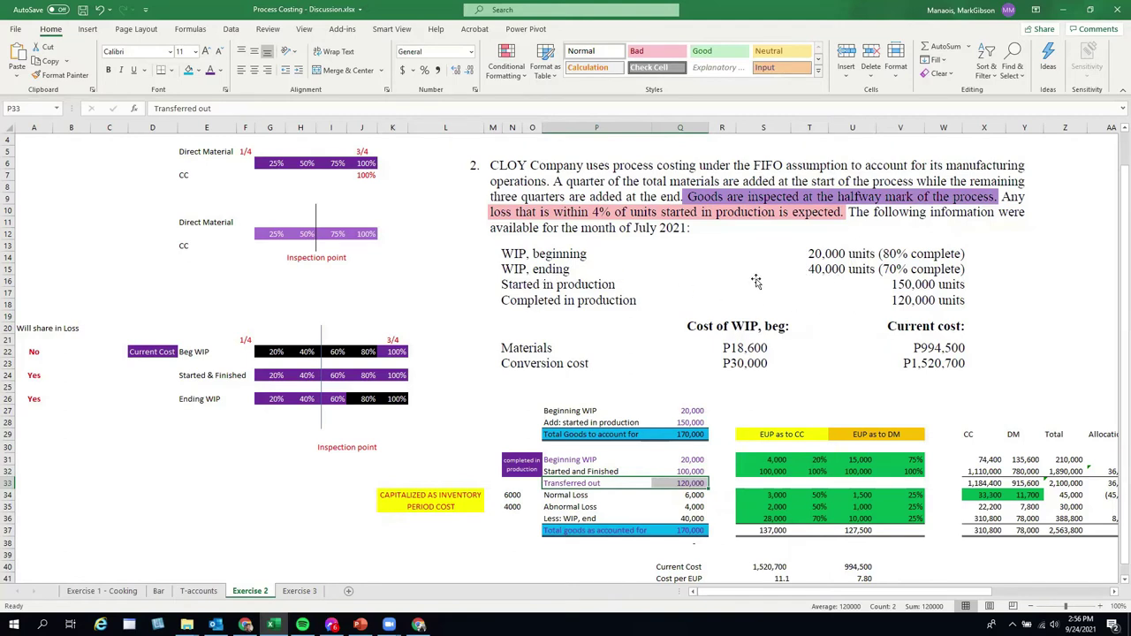
drag(695, 519, 566, 518)
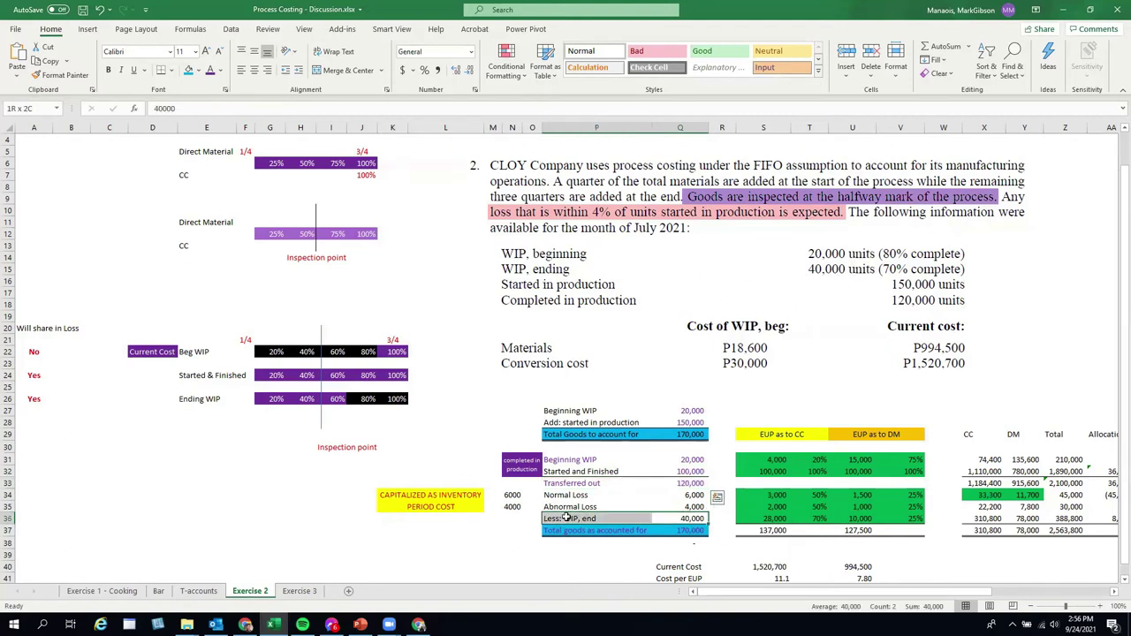
click(764, 422)
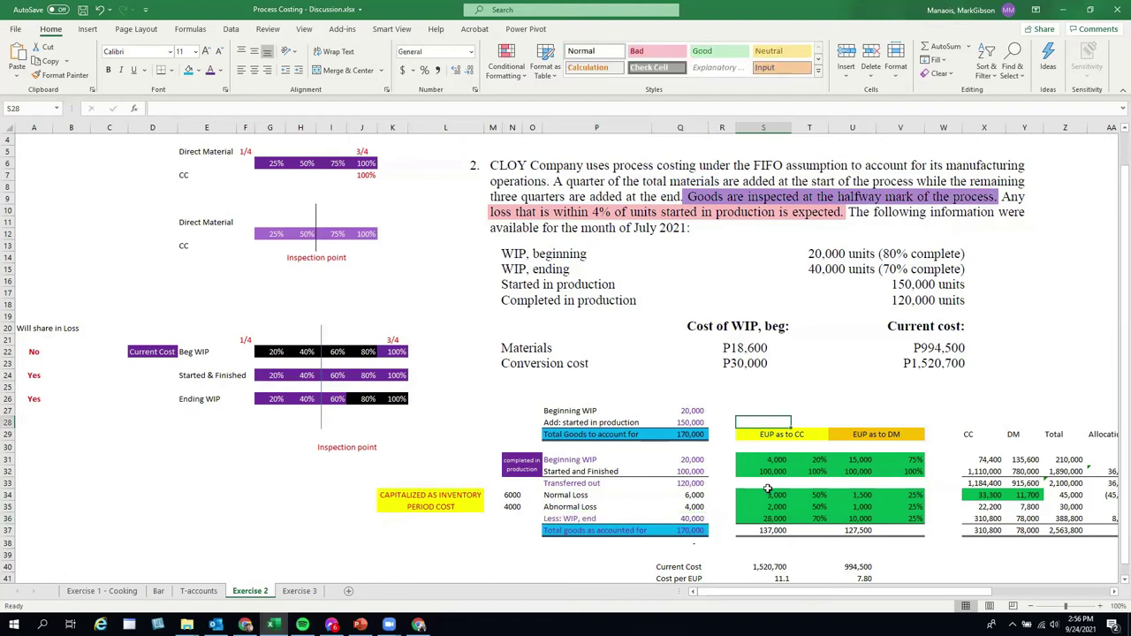
Step: Fill the Normal Loss and Abnormal Loss labels and quantities with yellow
drag(571, 497, 694, 506)
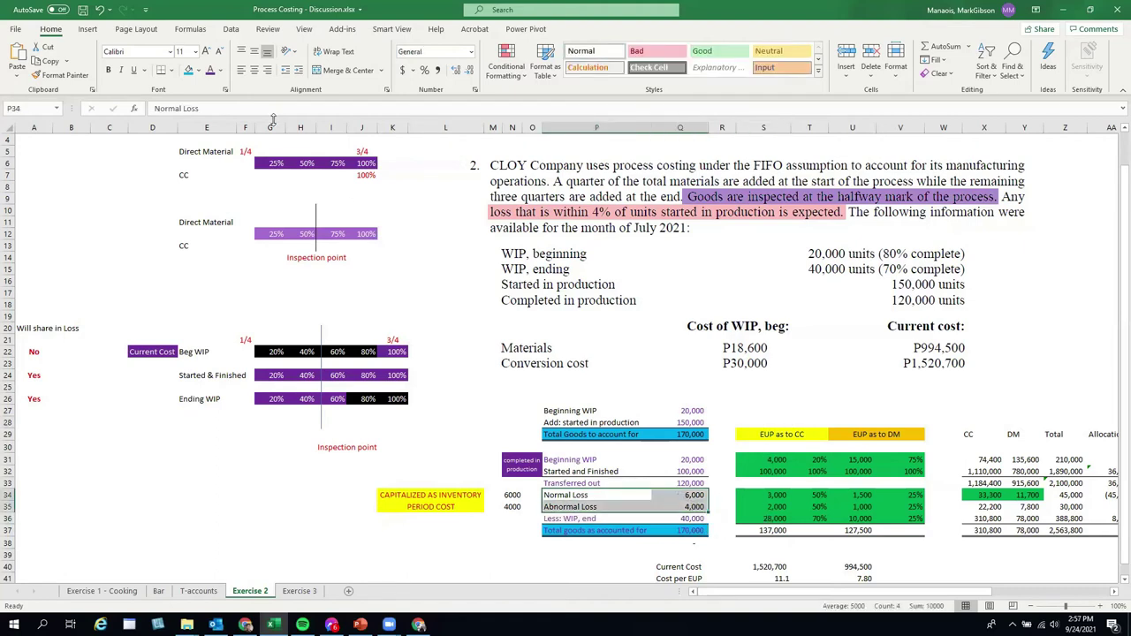
click(198, 71)
click(216, 181)
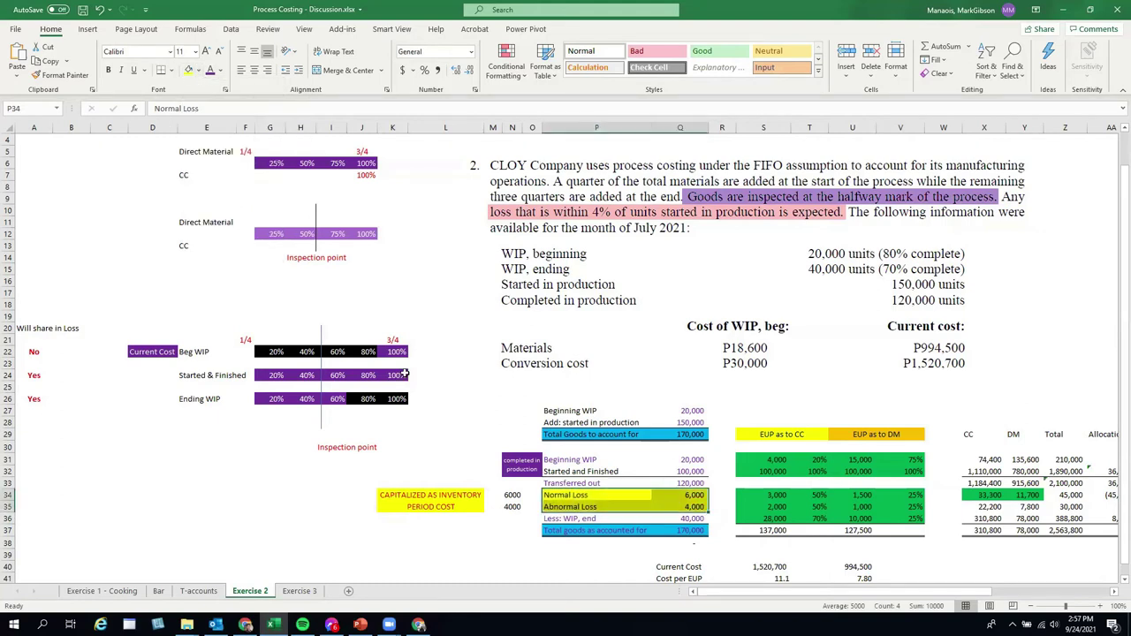
click(481, 544)
click(558, 493)
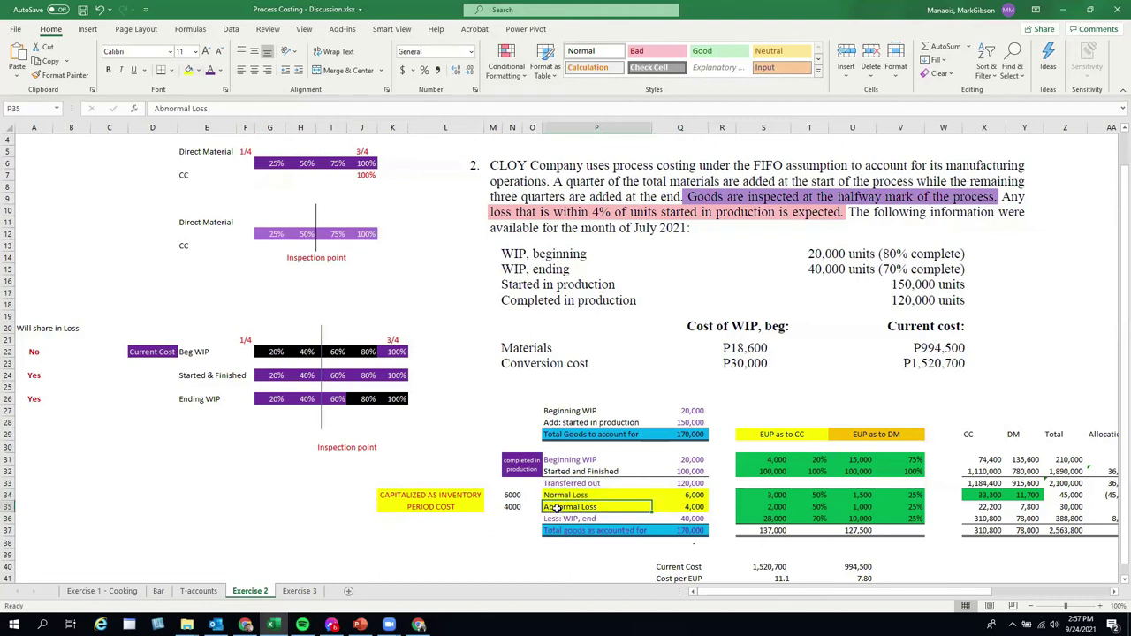
click(409, 555)
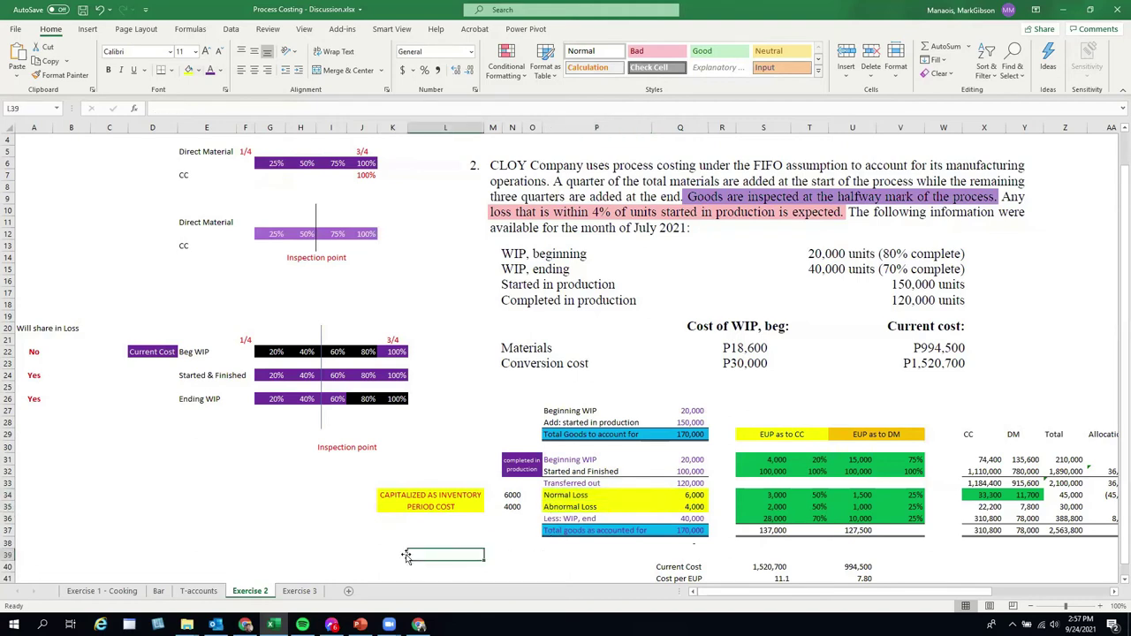
Step: Review the normal loss formula =+Q28*4% in N34 against the started-in-production quantity and fill that cell with yellow
click(522, 497)
text(=+Q28*4%)
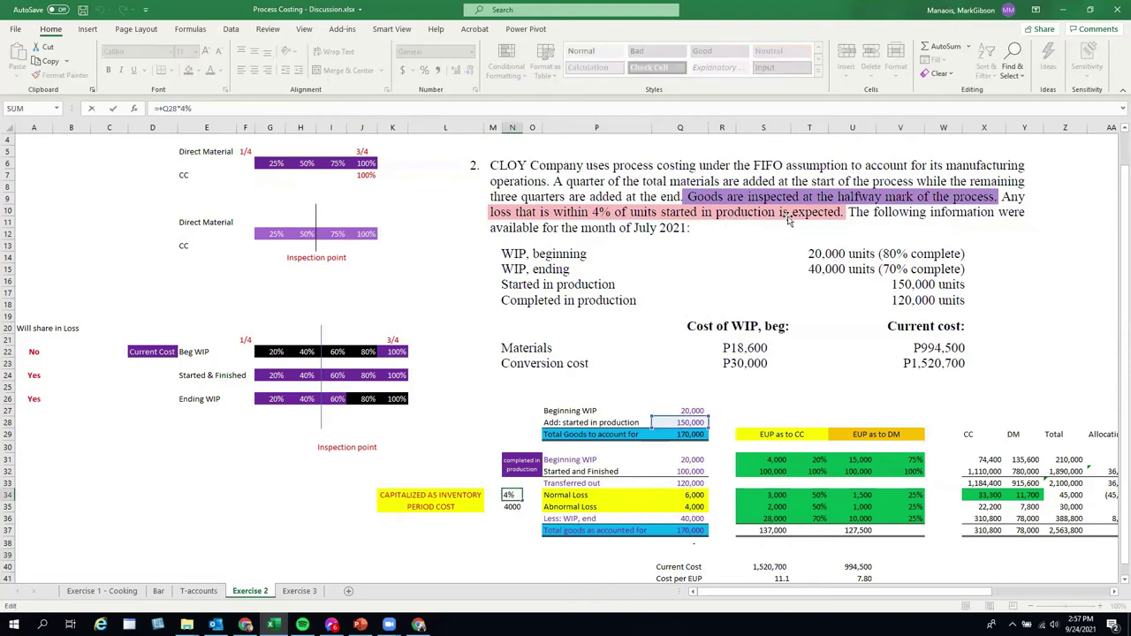
click(493, 529)
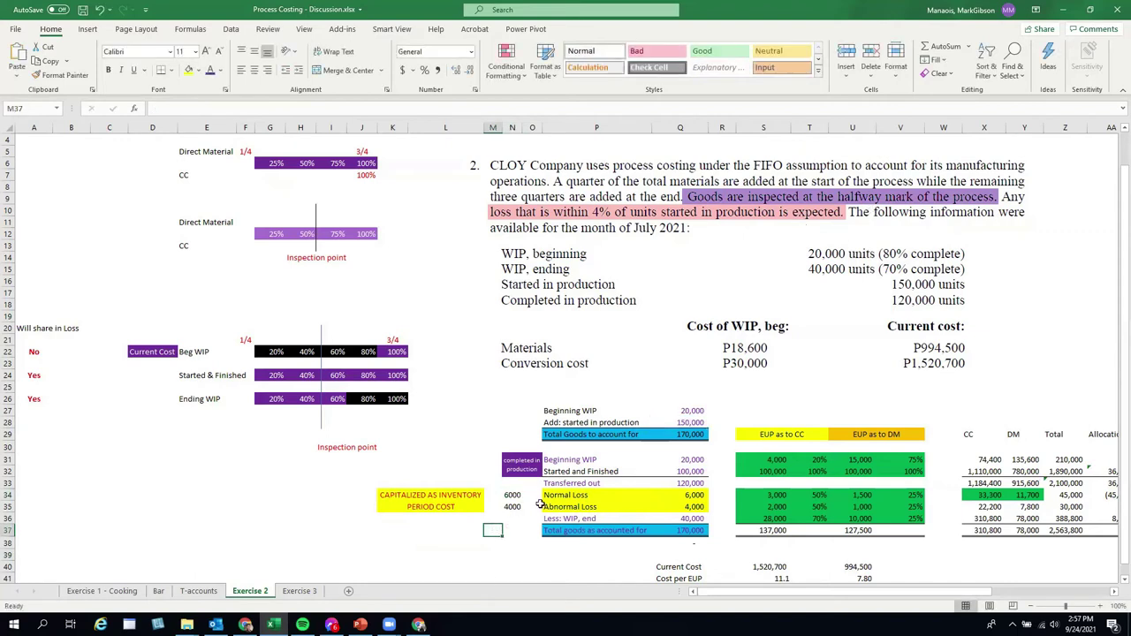
click(689, 422)
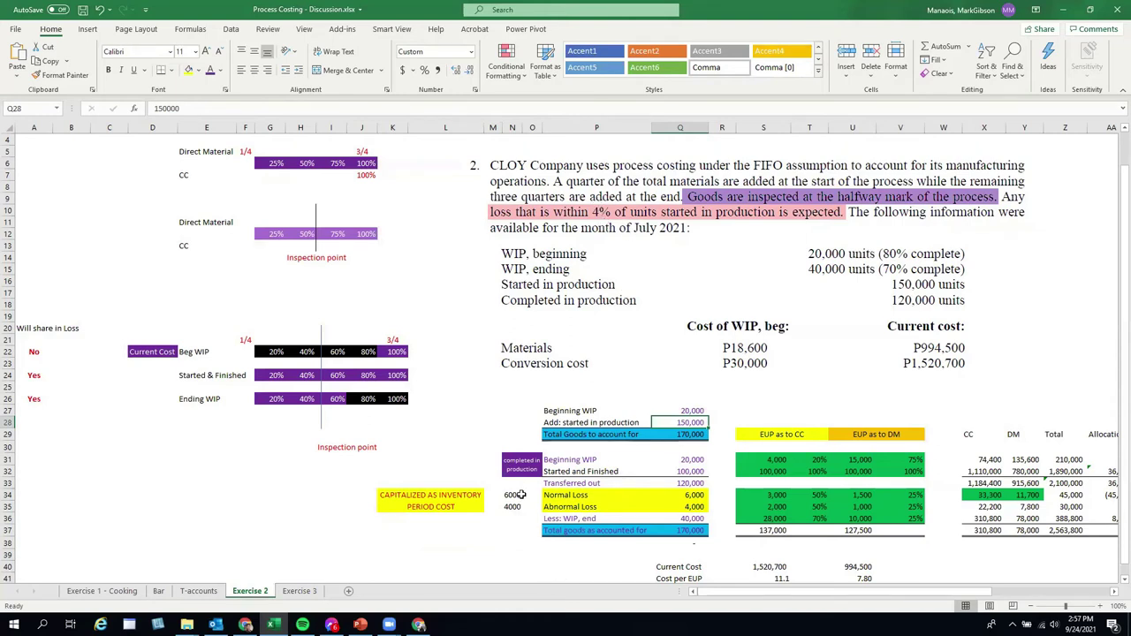
click(521, 496)
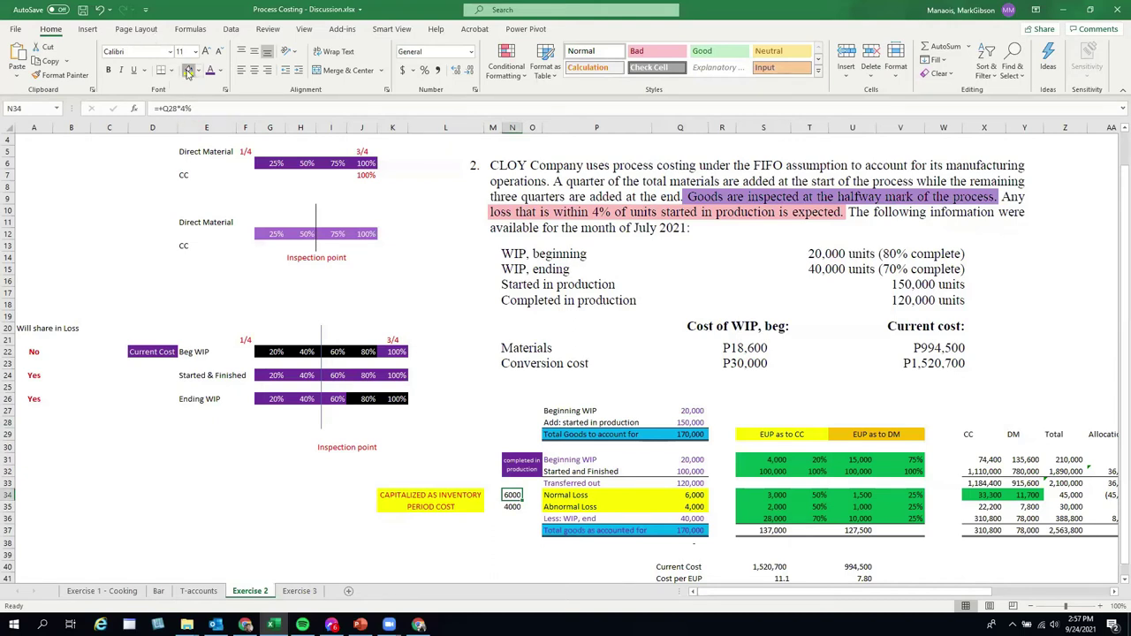
click(511, 553)
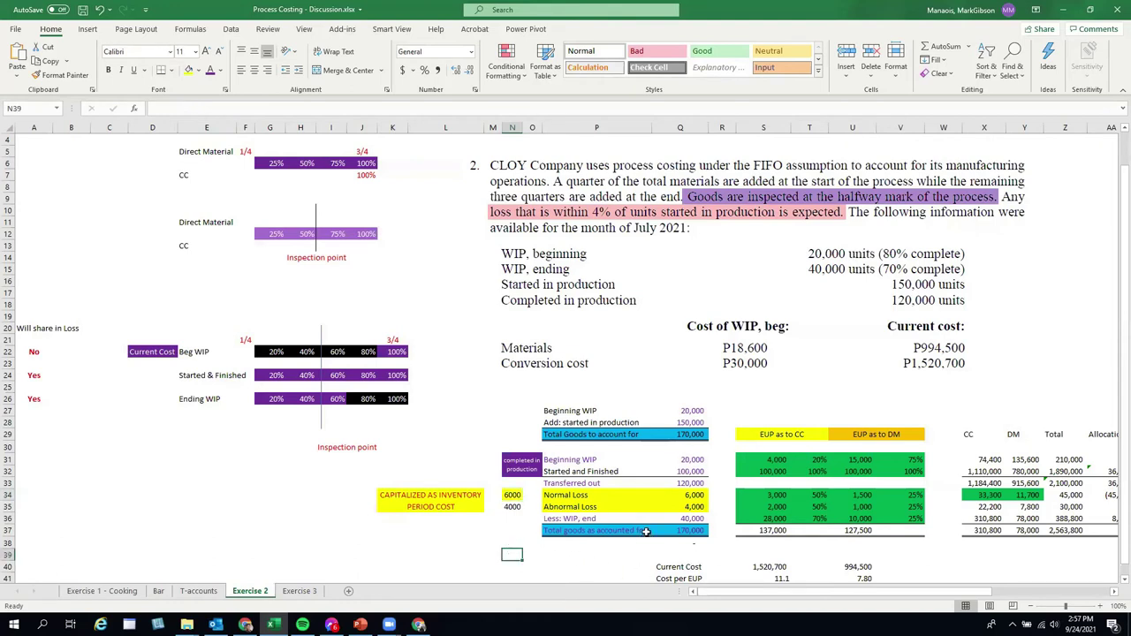
Step: Check the combined sum of the Transferred out, Normal Loss and Less: WIP, end quantities
drag(694, 485, 695, 495)
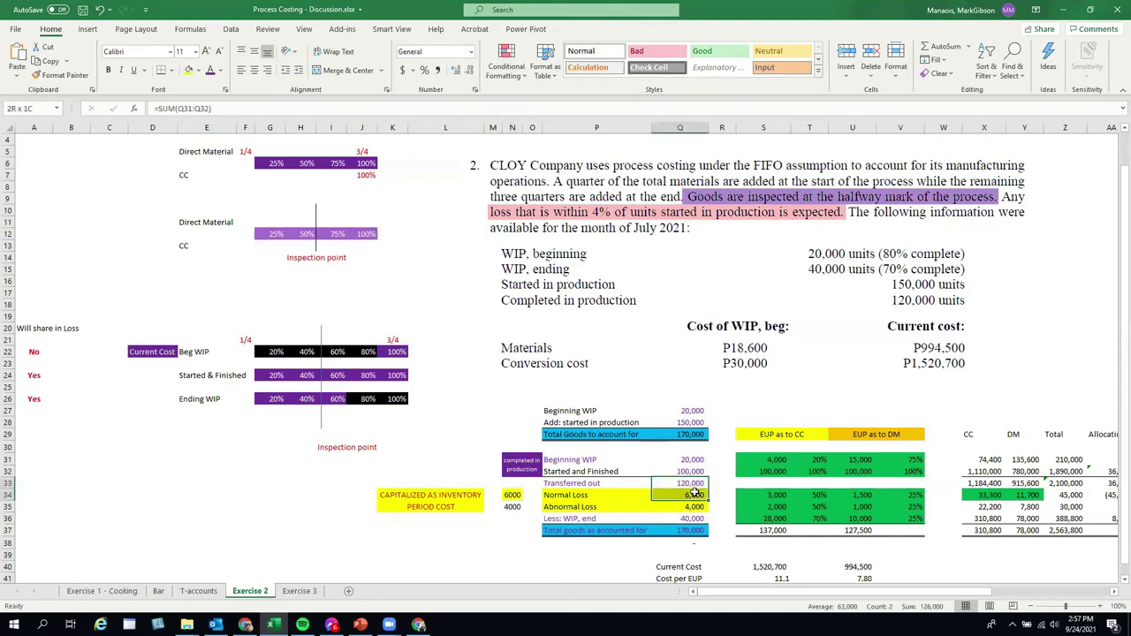
click(694, 485)
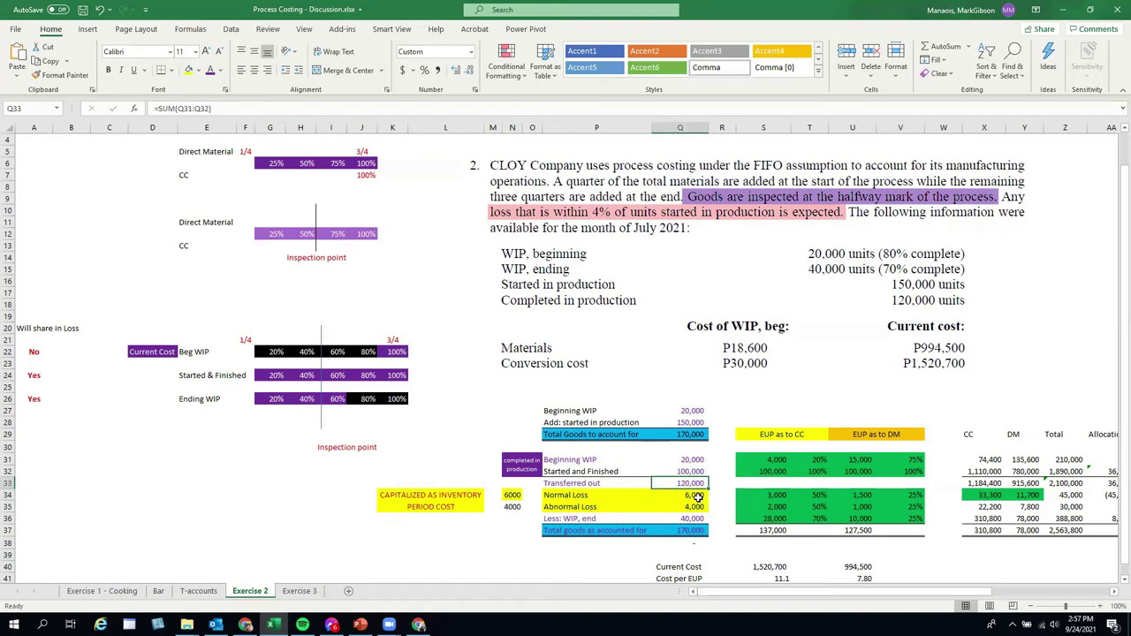
ctrl+click(698, 497)
ctrl+click(696, 519)
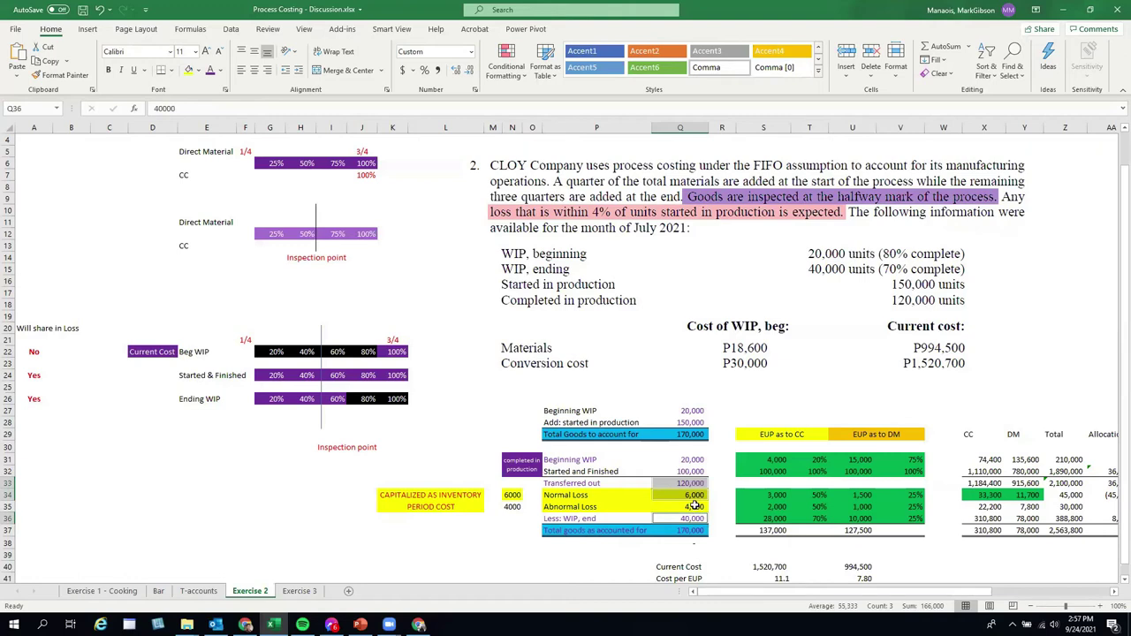
click(712, 554)
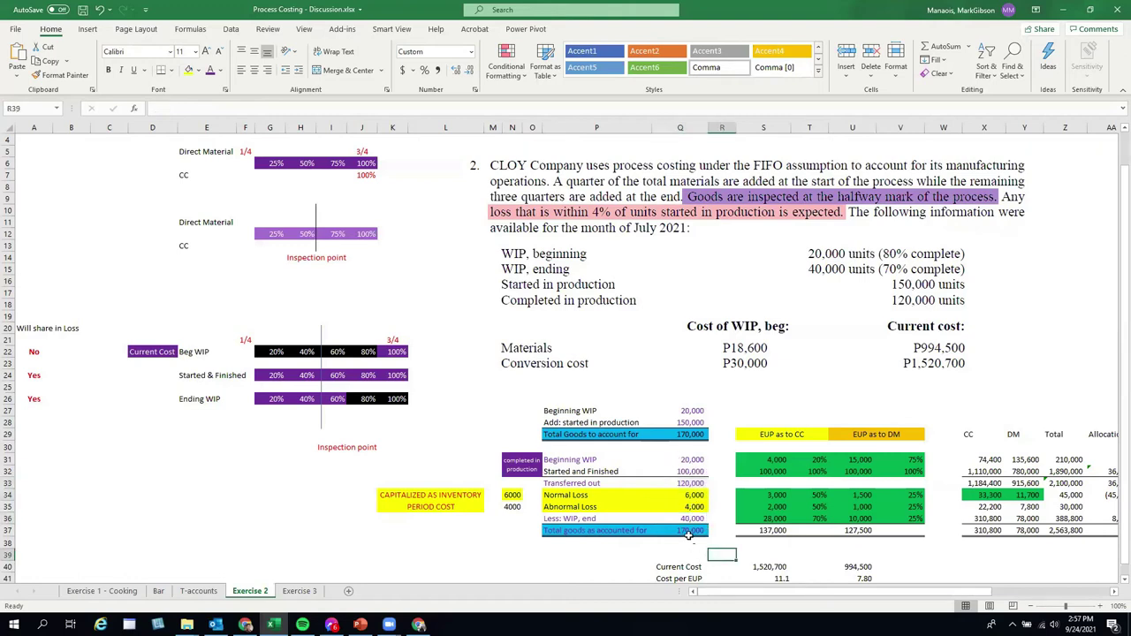
Step: Compare the Total goods as accounted for row with the Total Goods to account for row
click(689, 531)
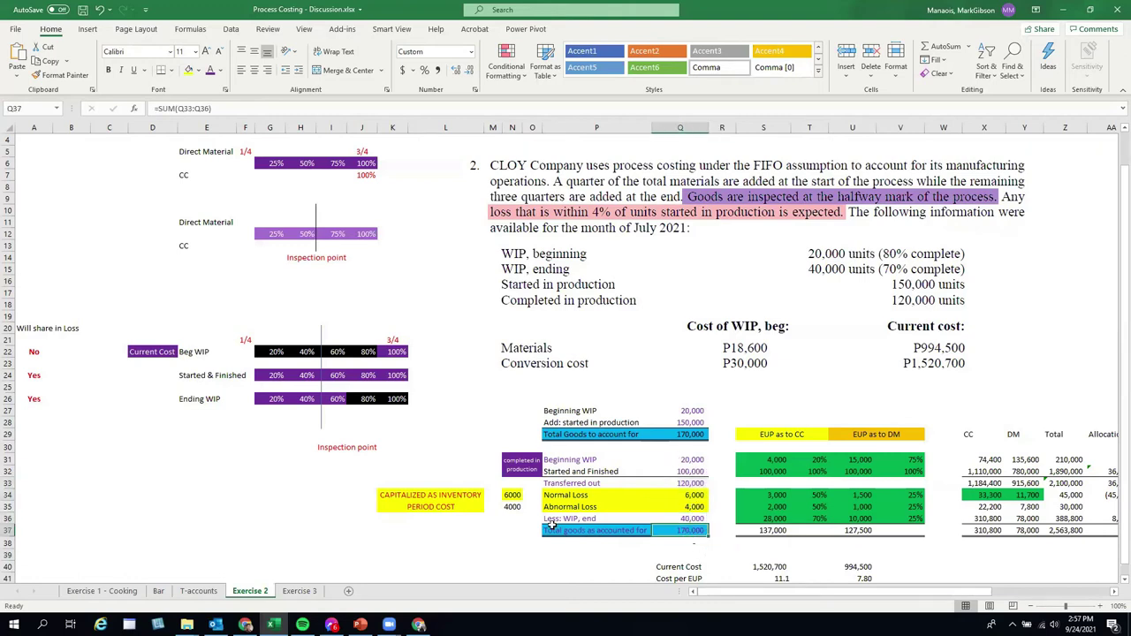
drag(555, 528, 661, 528)
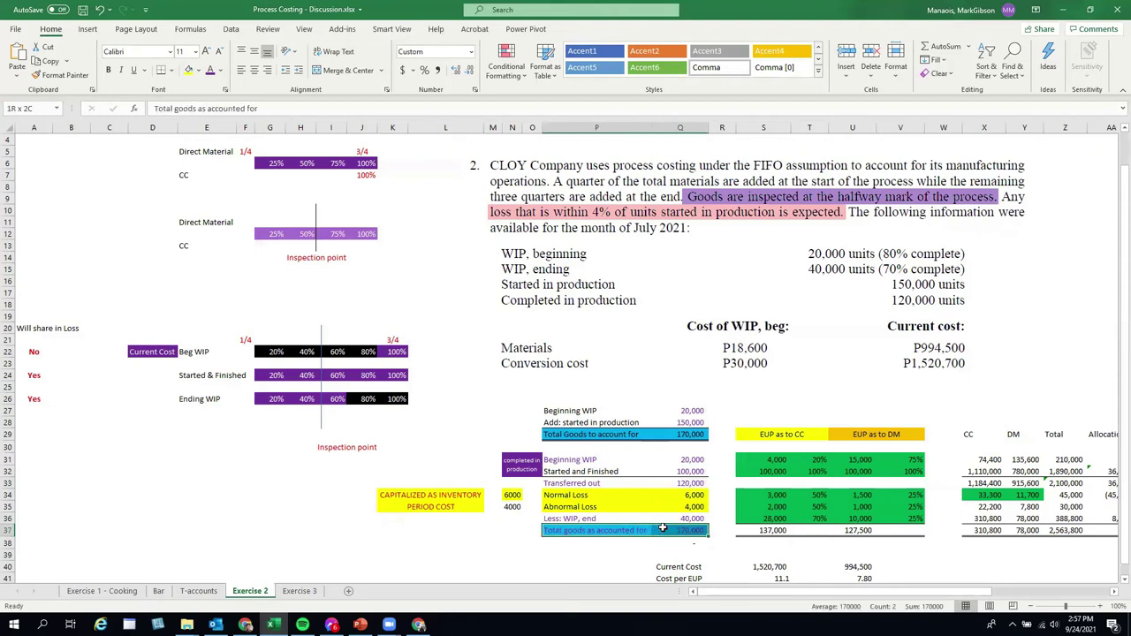
drag(567, 434, 672, 432)
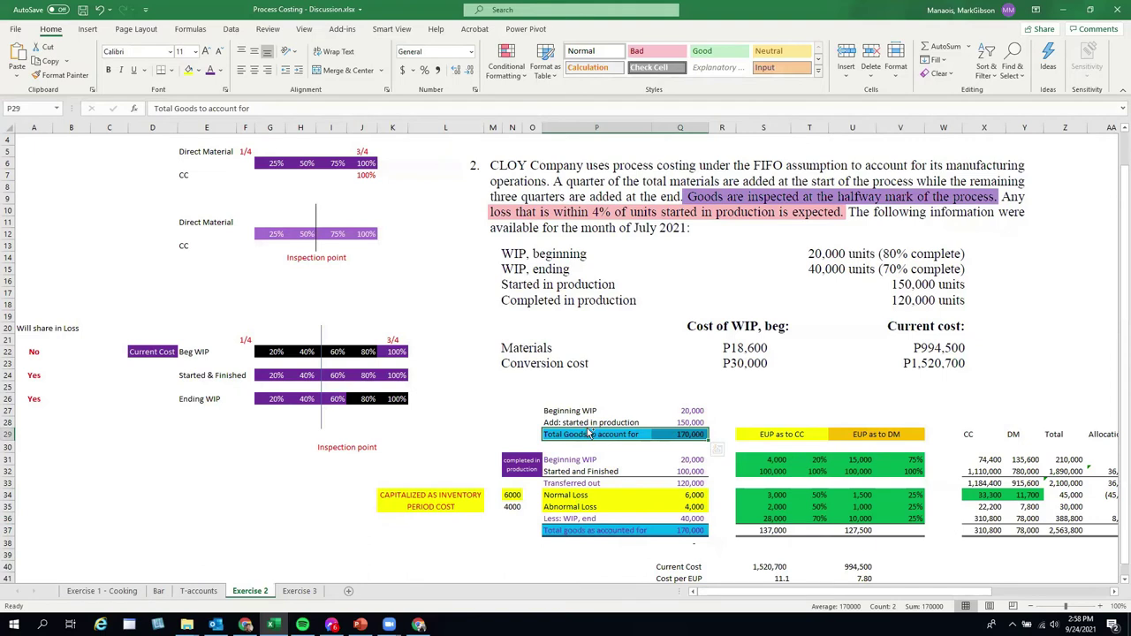
key(ctrl+q)
key(Escape)
drag(555, 530, 694, 526)
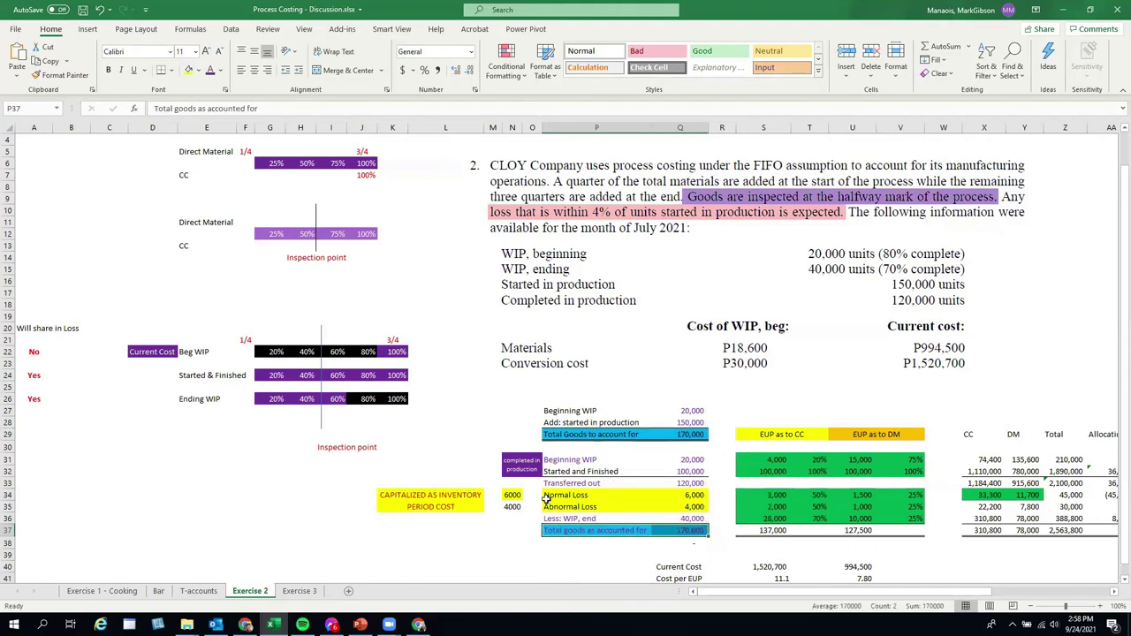
Step: Enter 10,000 in cell L38 as the total loss units
click(428, 542)
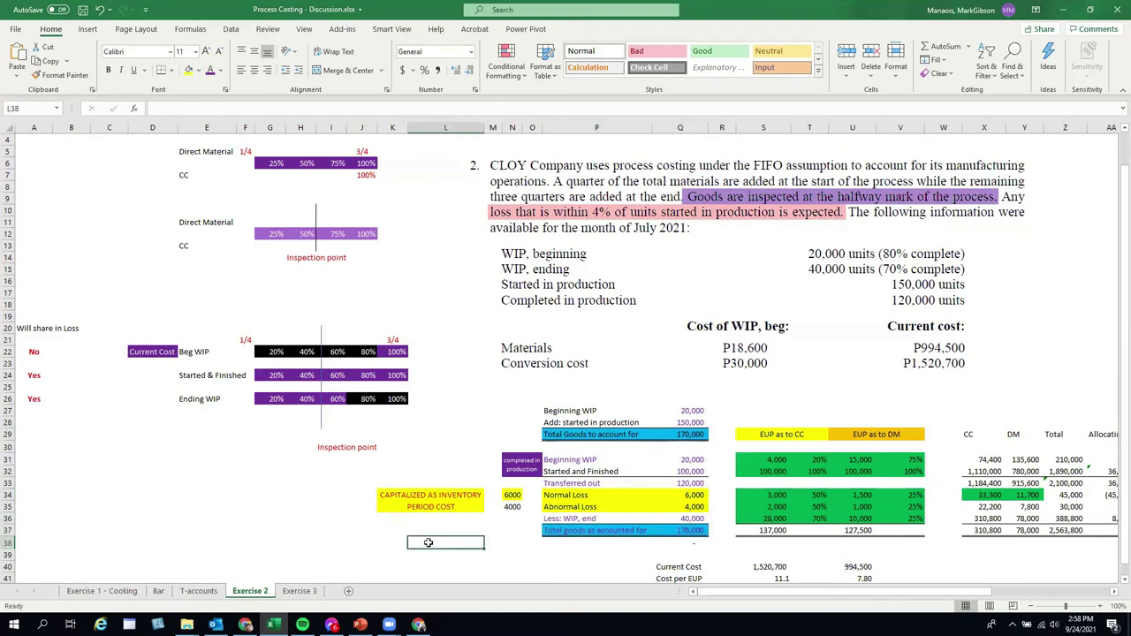
text(10,000)
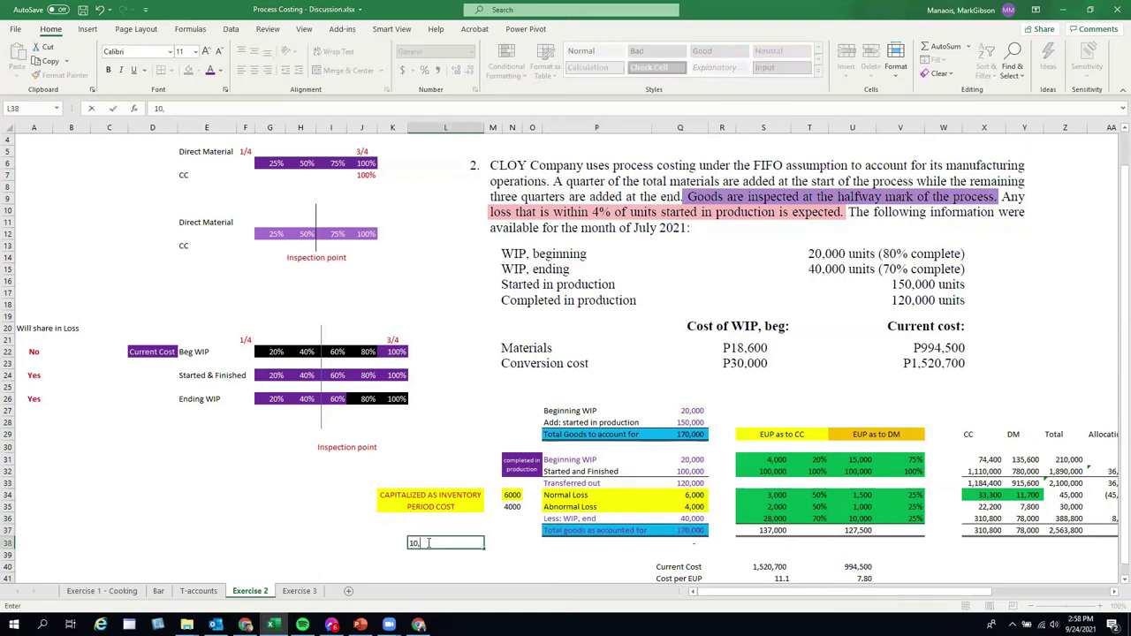
key(Return)
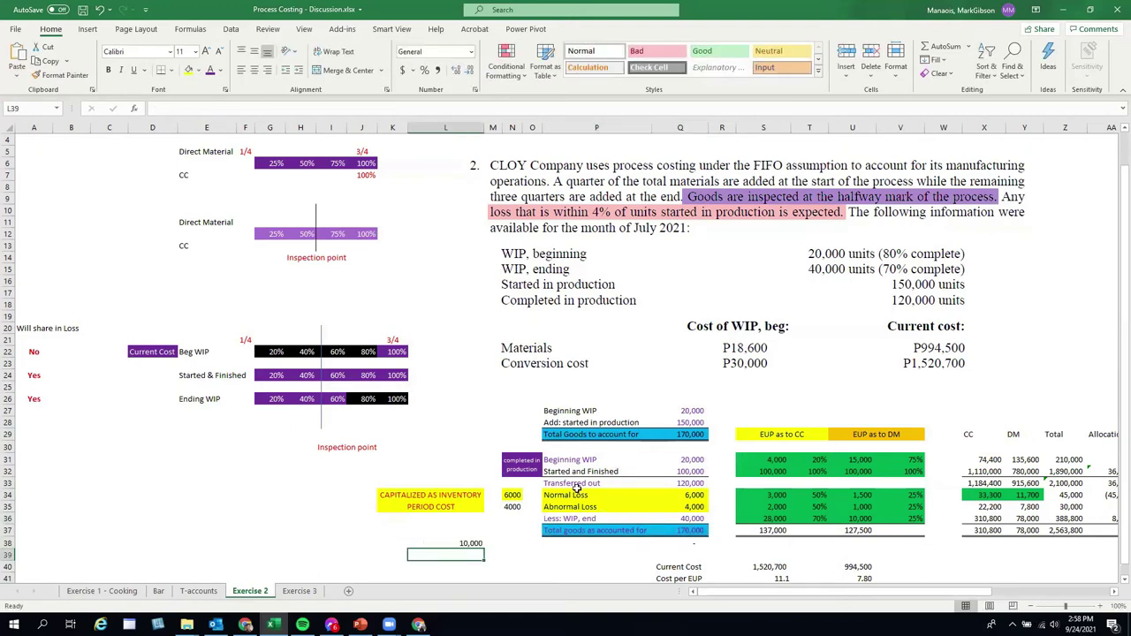
Step: Check the sum of the Transferred out and Less: WIP, end quantities without the loss rows
drag(570, 483, 676, 484)
click(700, 484)
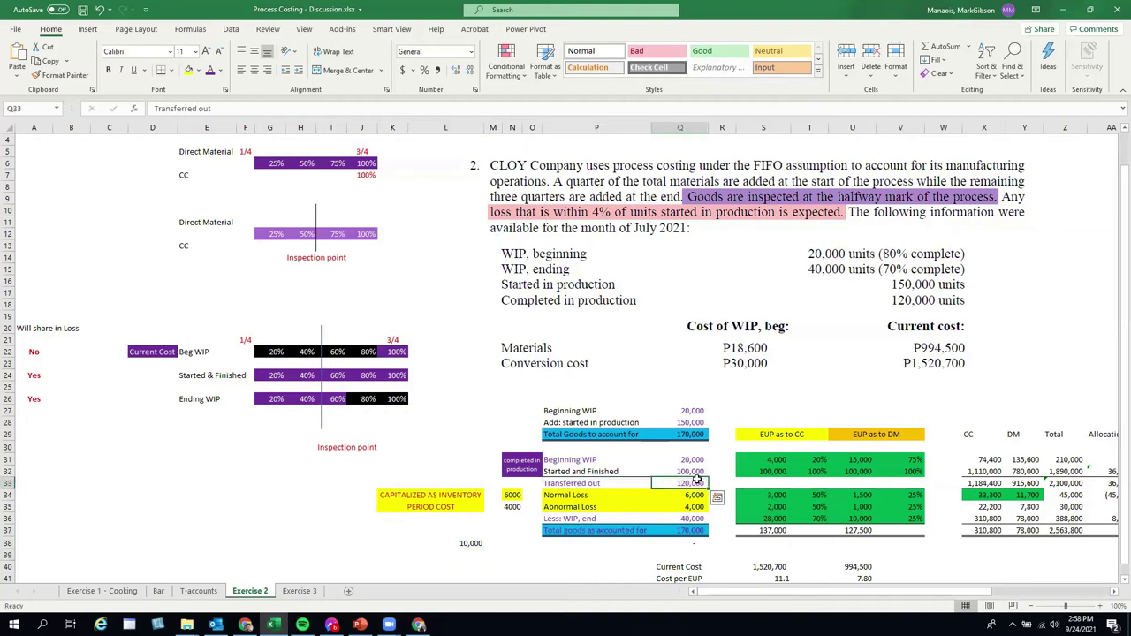
ctrl+click(684, 519)
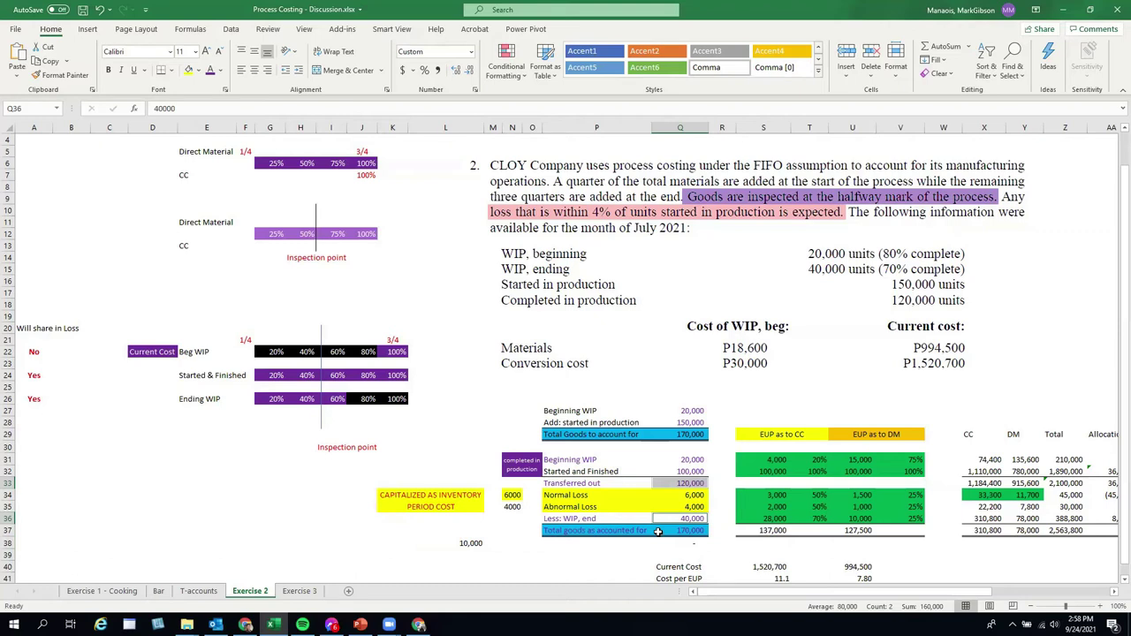
Step: Recheck the total loss entry in L38 and fill the abnormal loss figure in N35 with yellow
click(456, 544)
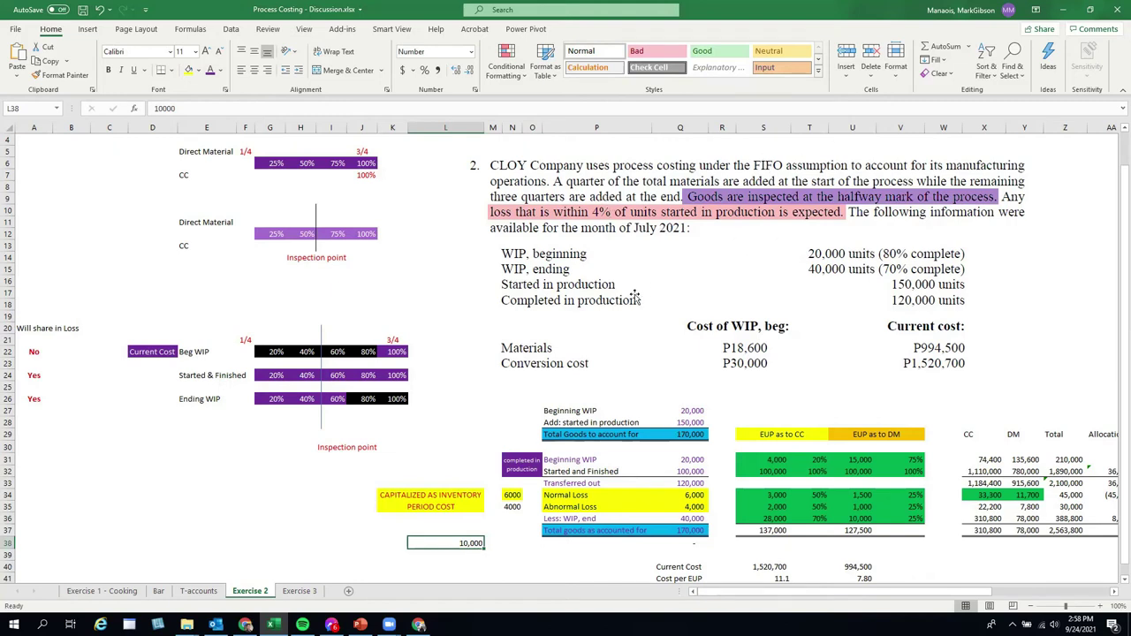
double_click(464, 542)
click(508, 506)
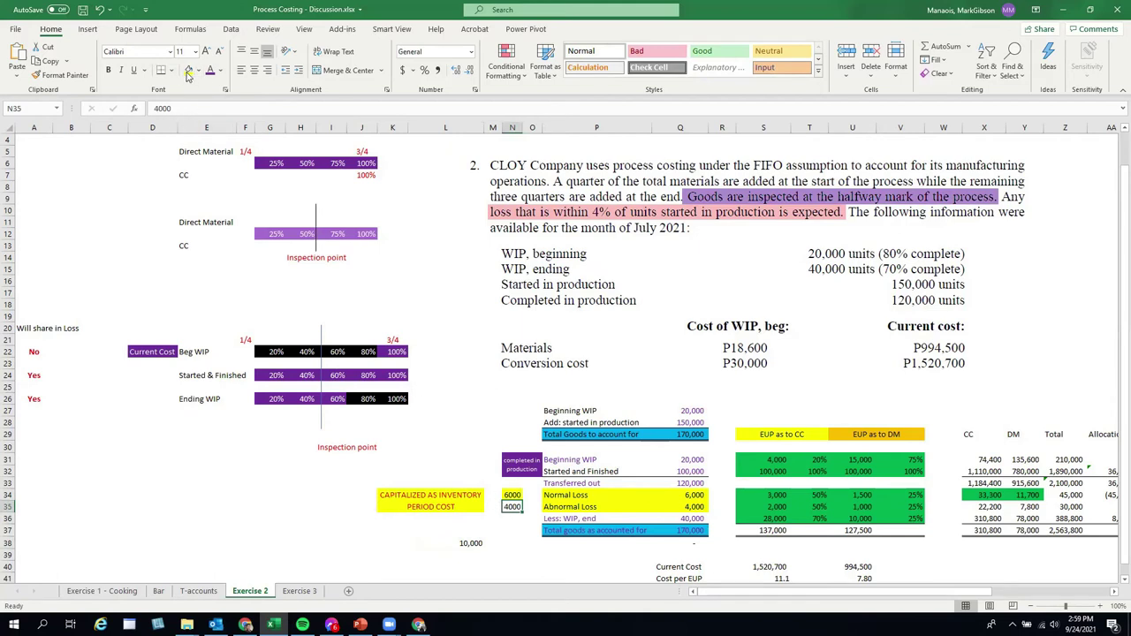
click(534, 554)
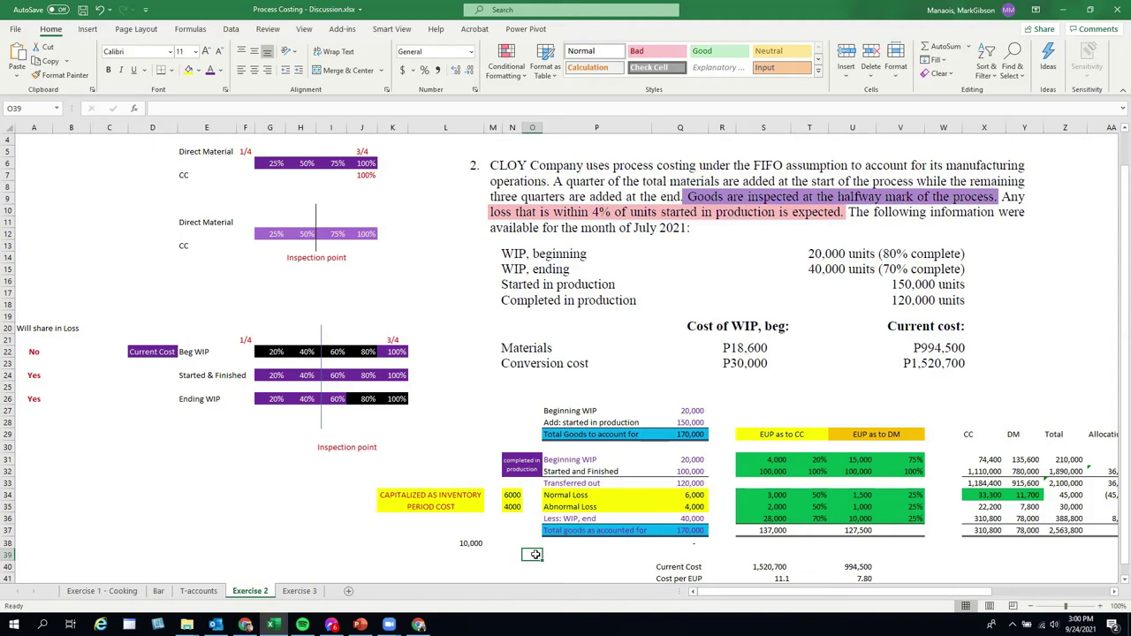
Step: Examine the EUP as to CC and EUP as to DM headings and the Beginning WIP formula for conversion cost
click(770, 432)
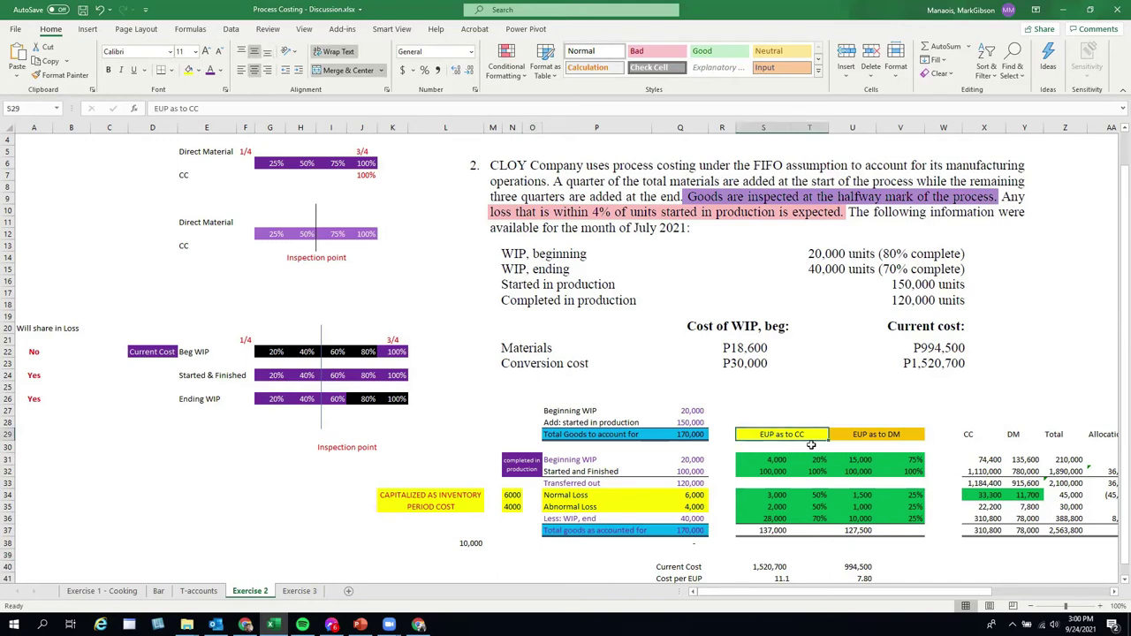
click(870, 438)
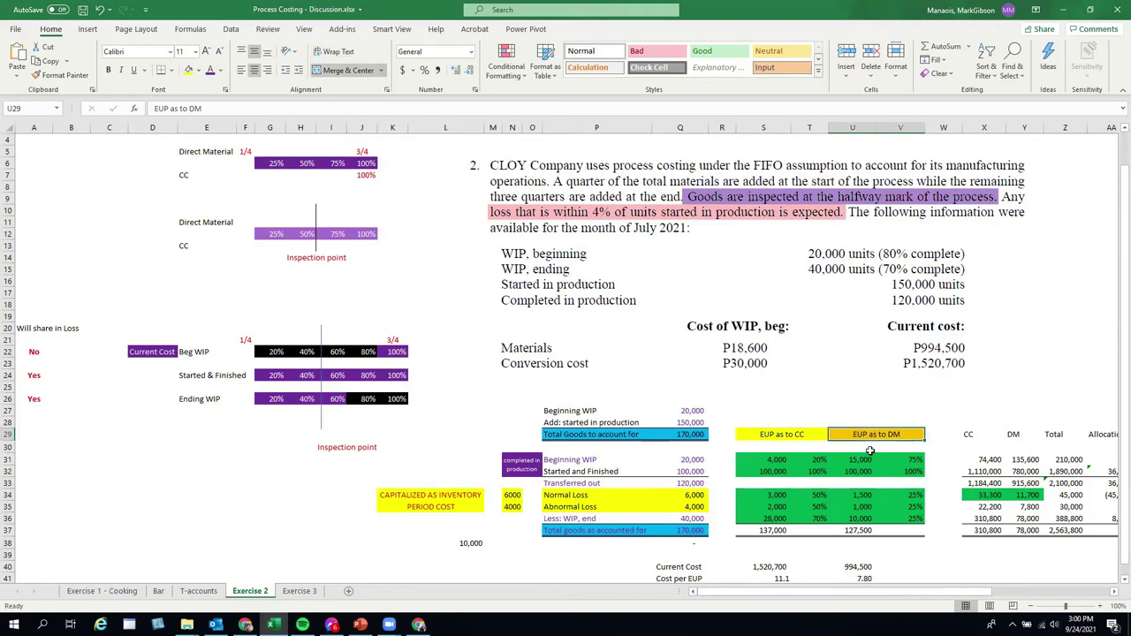
click(765, 434)
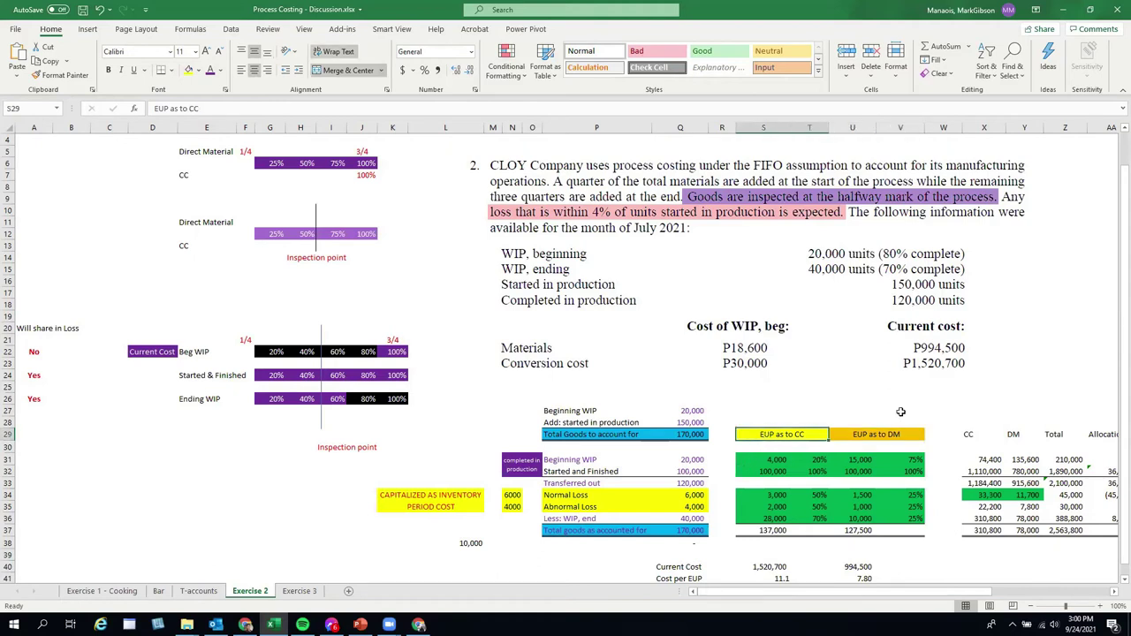
click(860, 384)
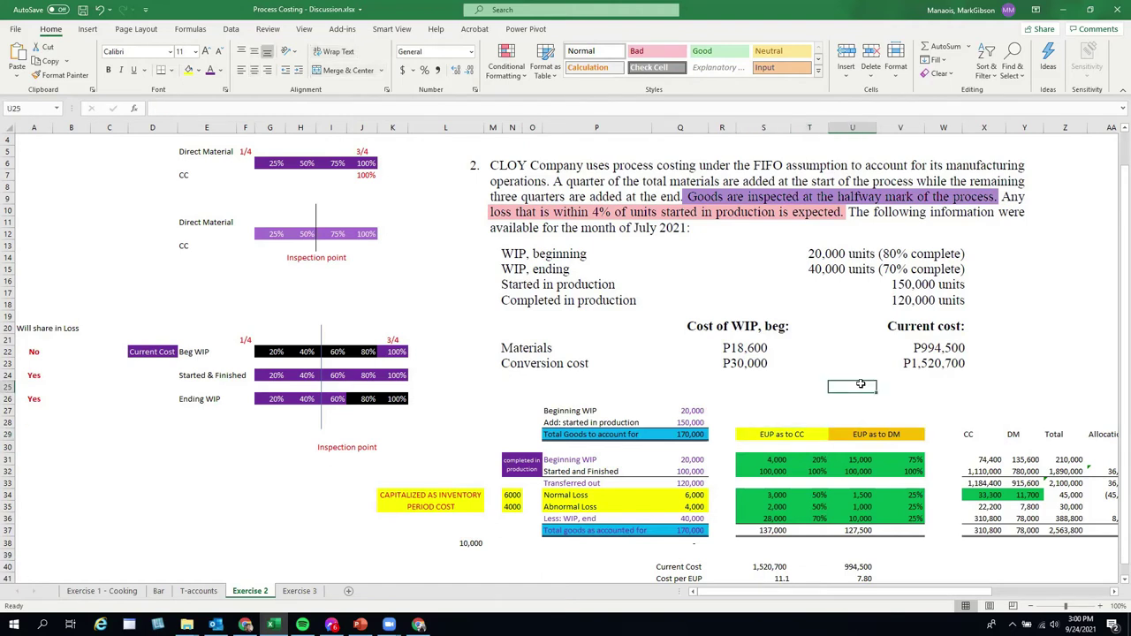
click(782, 433)
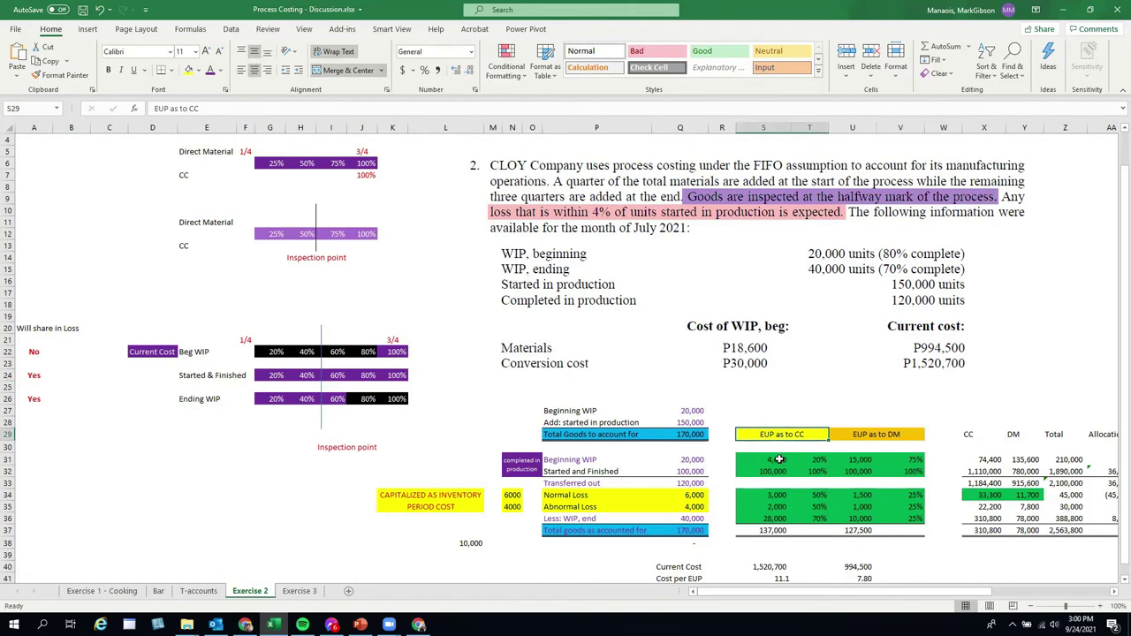
click(777, 459)
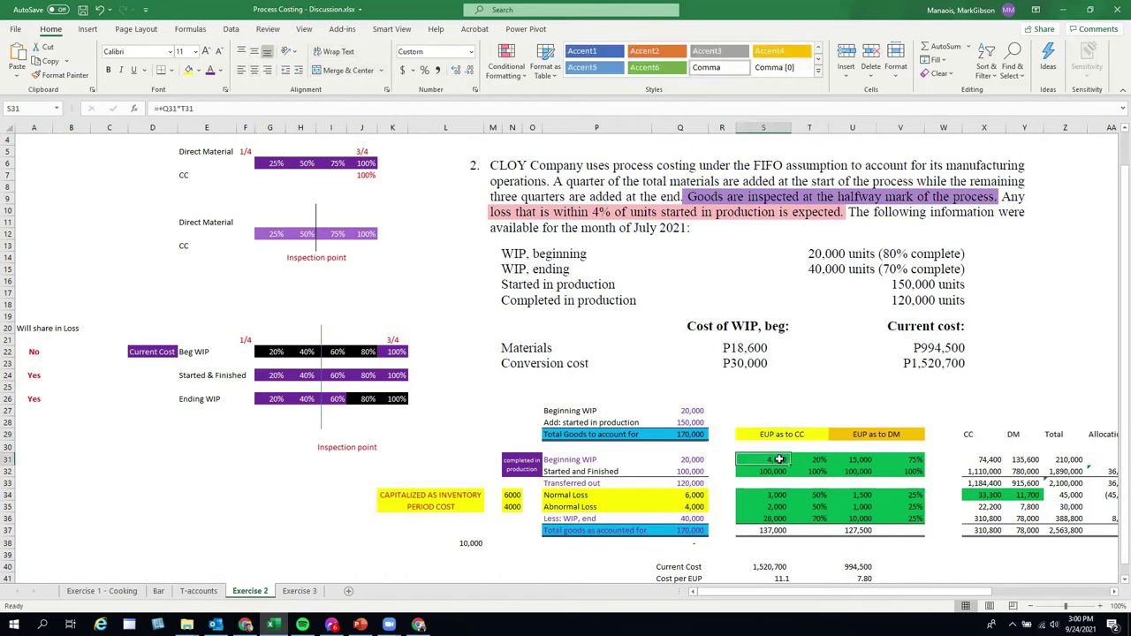
Step: Try a yellow fill on the Beginning WIP conversion cost percentage in T31 and undo it
click(571, 460)
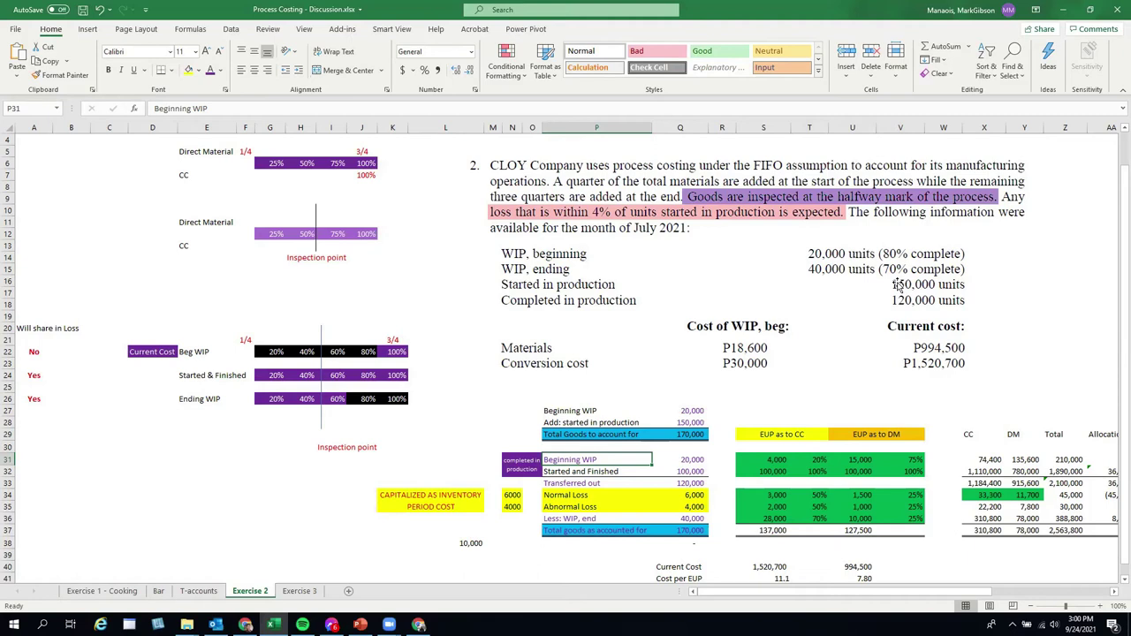
click(819, 459)
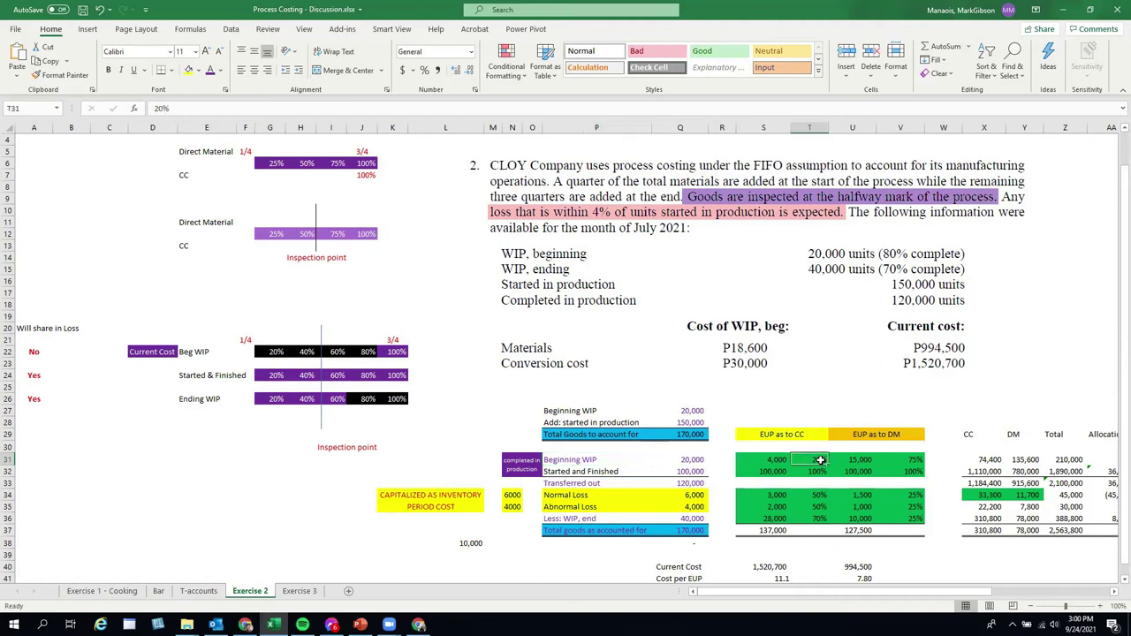
click(188, 70)
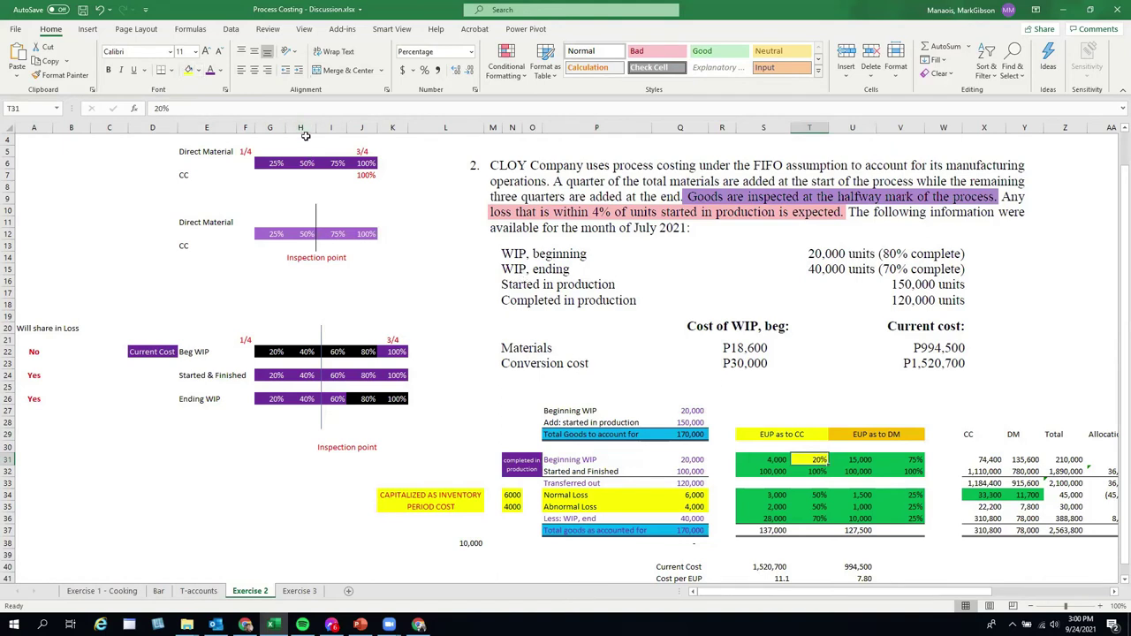
key(ctrl+z)
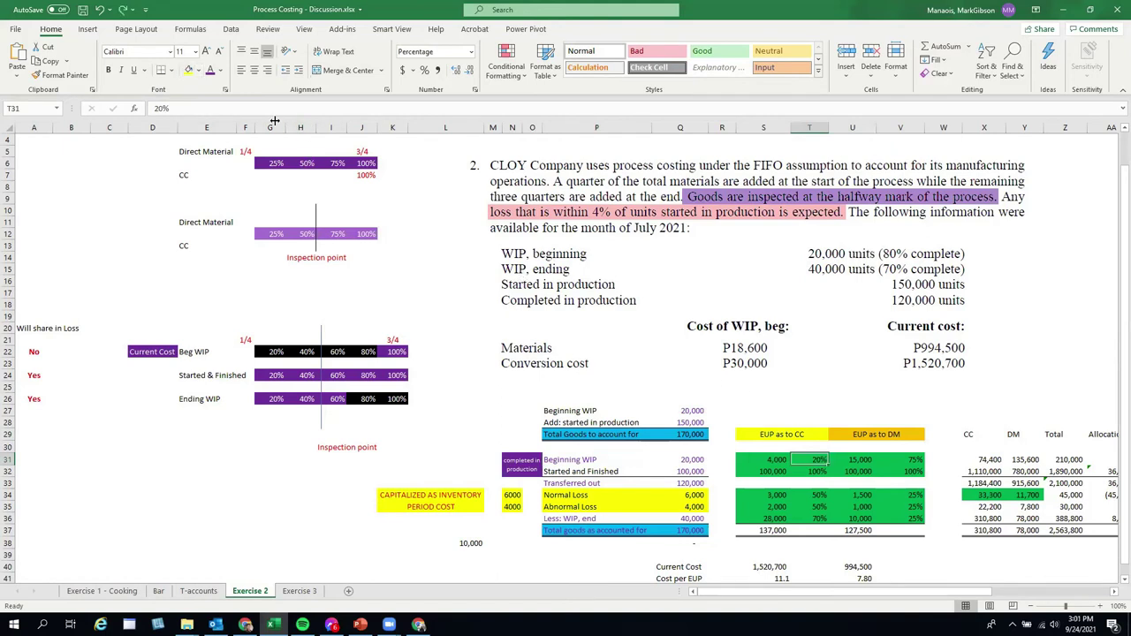
Step: Make the Beginning WIP percentage in T31 bold with white text and set the conversion cost EUP in S31 to white text
click(221, 71)
click(237, 198)
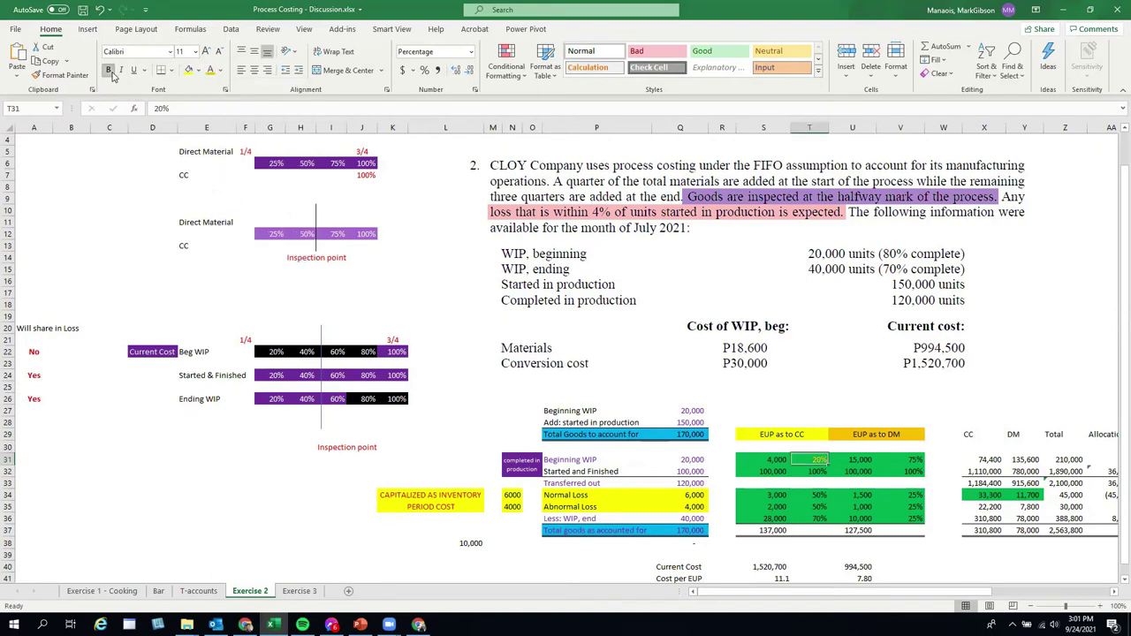
click(220, 72)
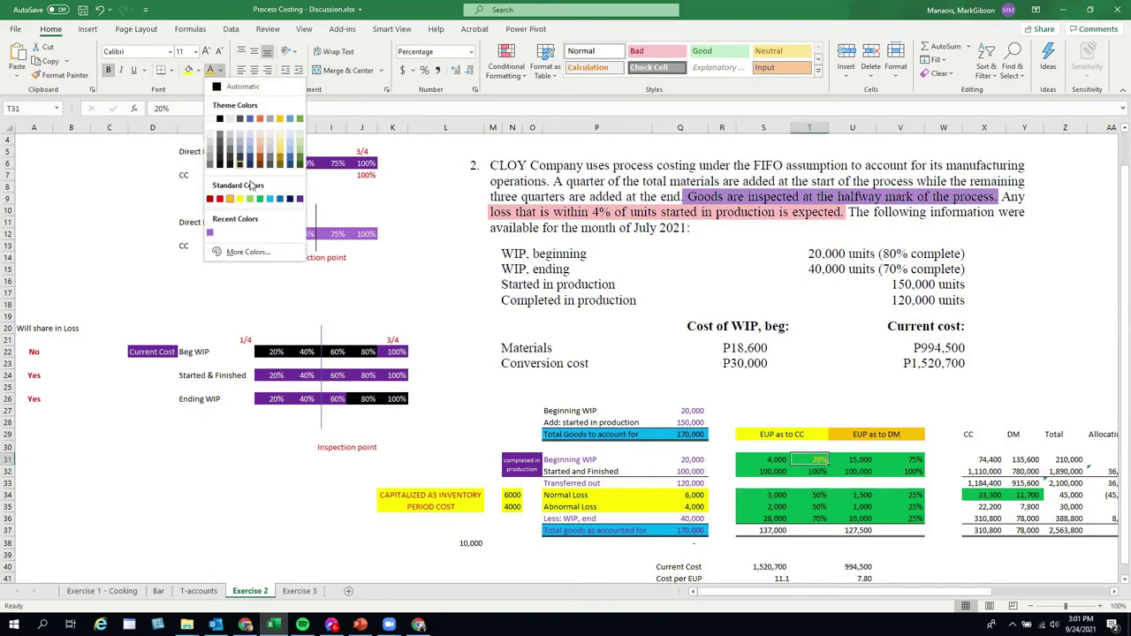
click(299, 194)
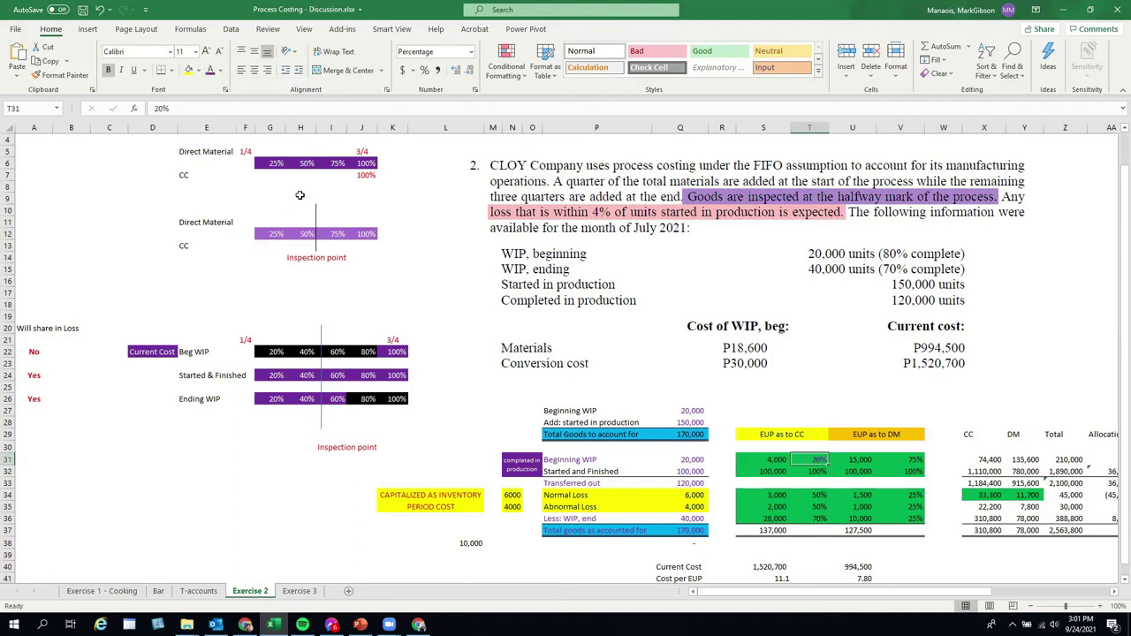
click(220, 71)
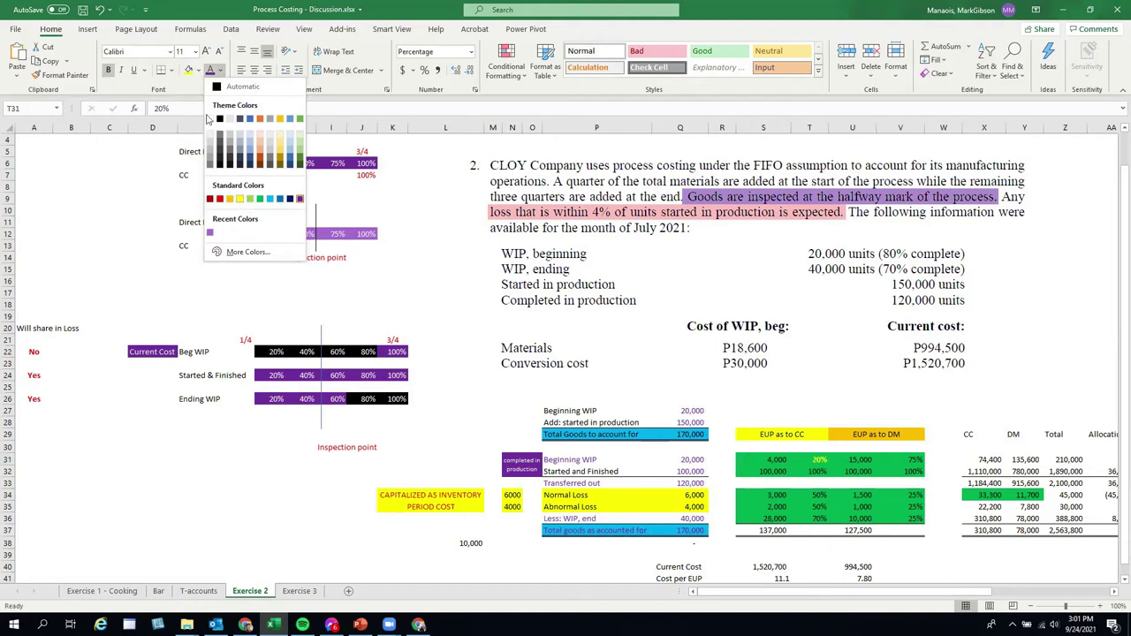
click(703, 332)
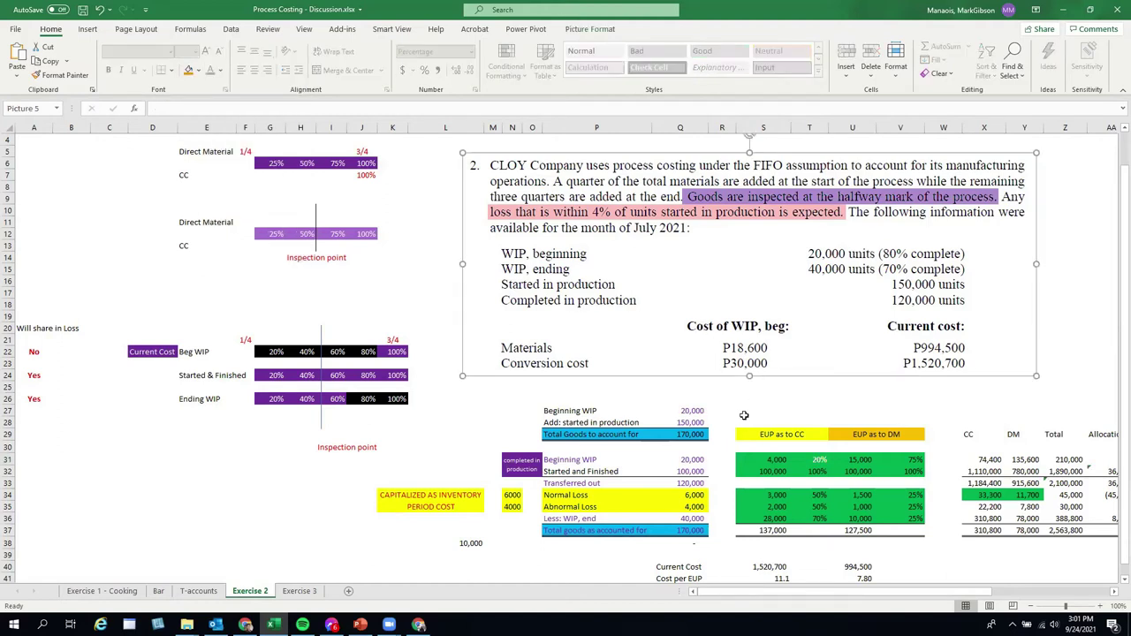
click(819, 460)
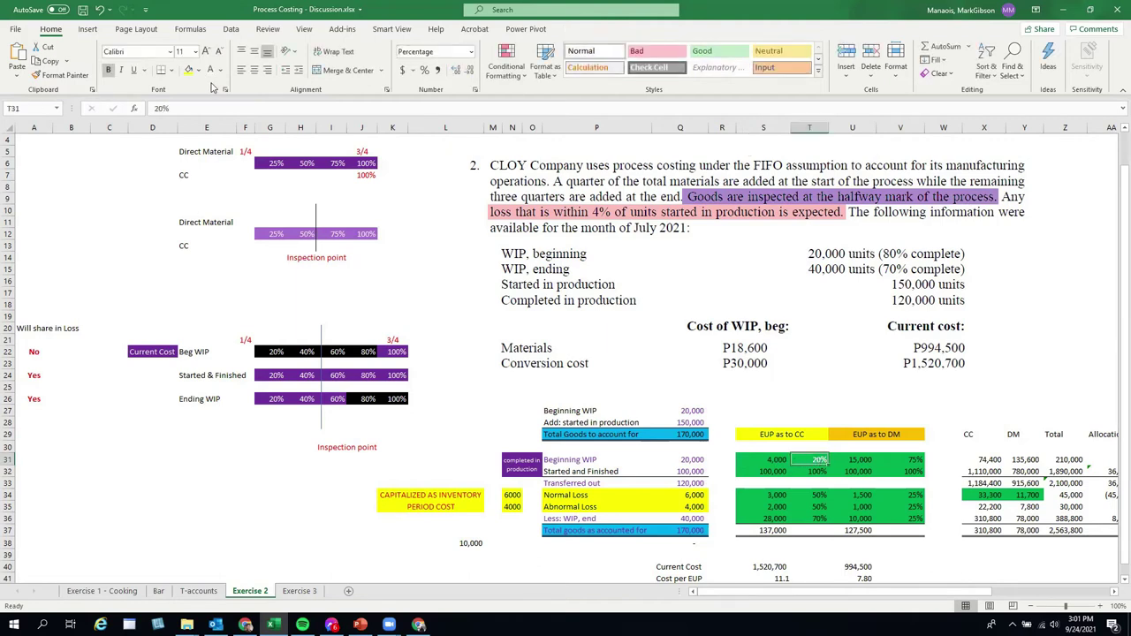
key(Left)
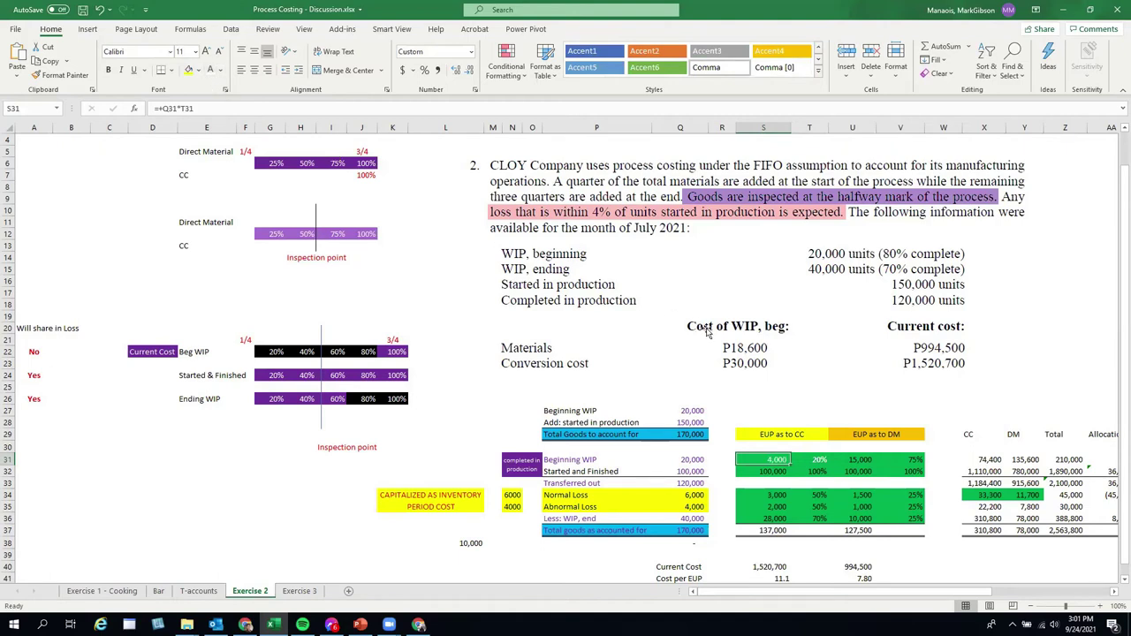
Step: Italicize the Started and Finished label in P32 with the automatic font colour
click(625, 471)
double_click(625, 471)
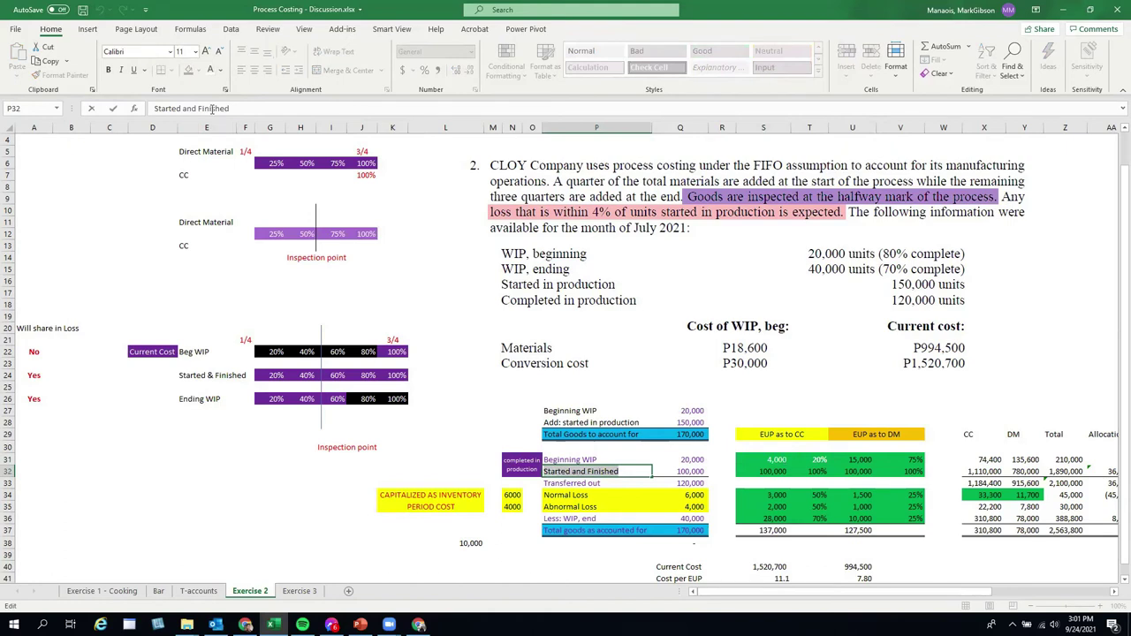
click(222, 70)
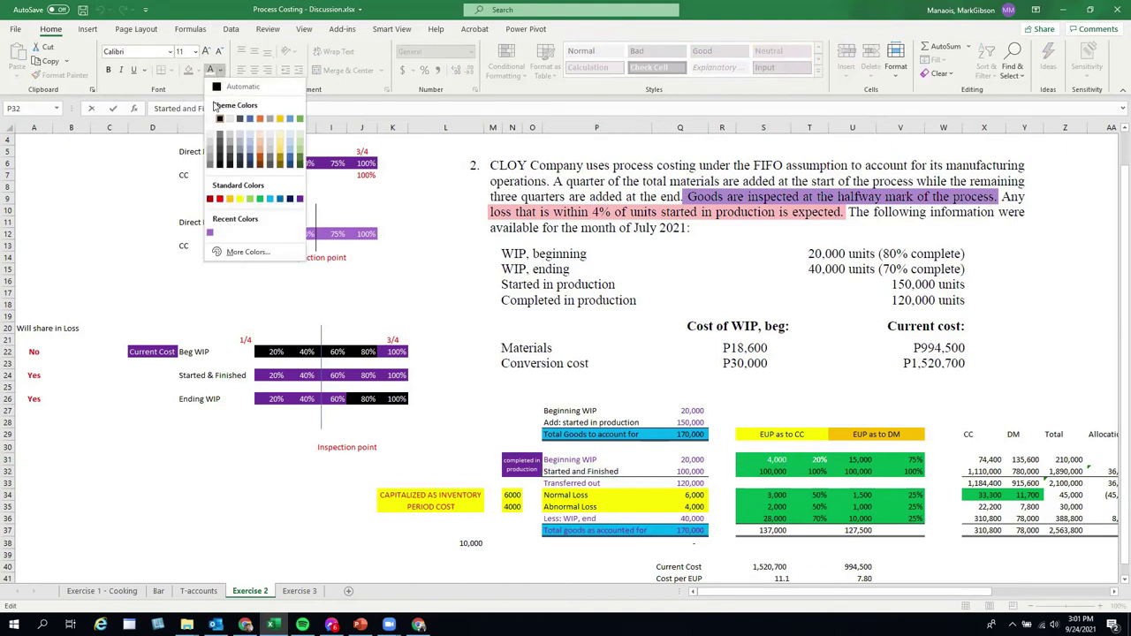
click(212, 87)
click(121, 69)
click(810, 445)
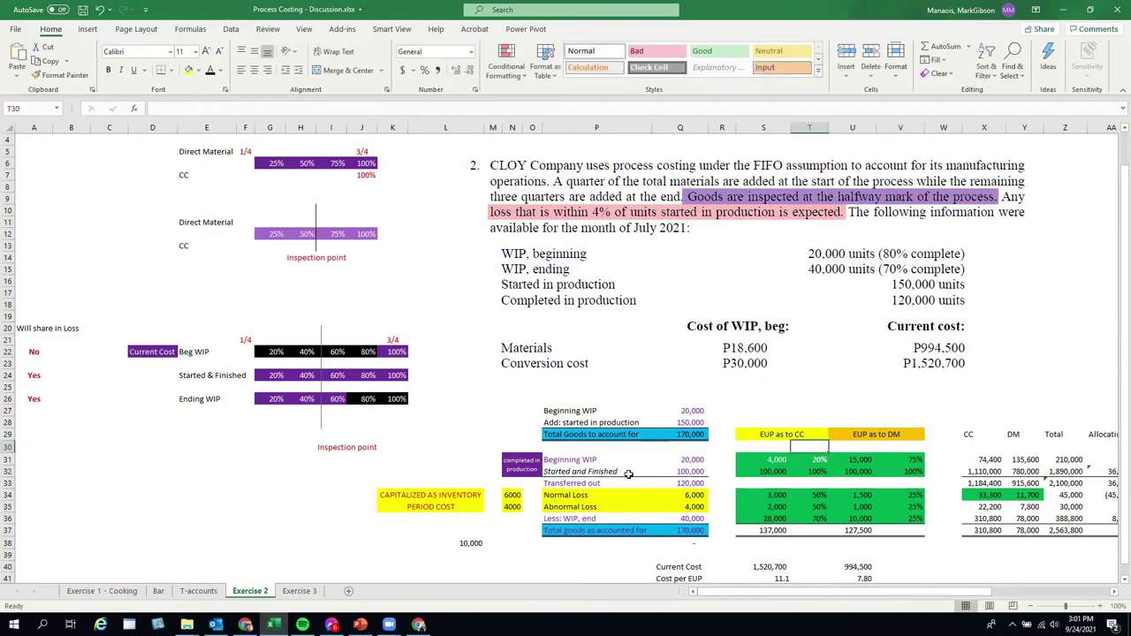
Step: Set the font of the Started and Finished conversion cost percentage in T32 to white and check its units in Q32
click(815, 471)
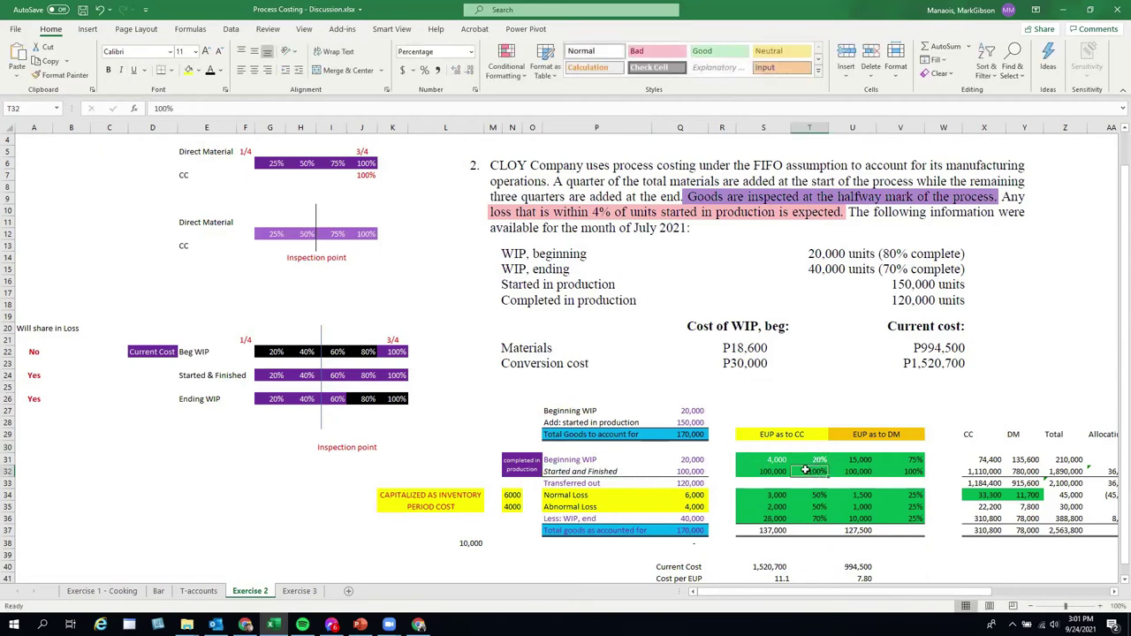
click(219, 71)
click(220, 71)
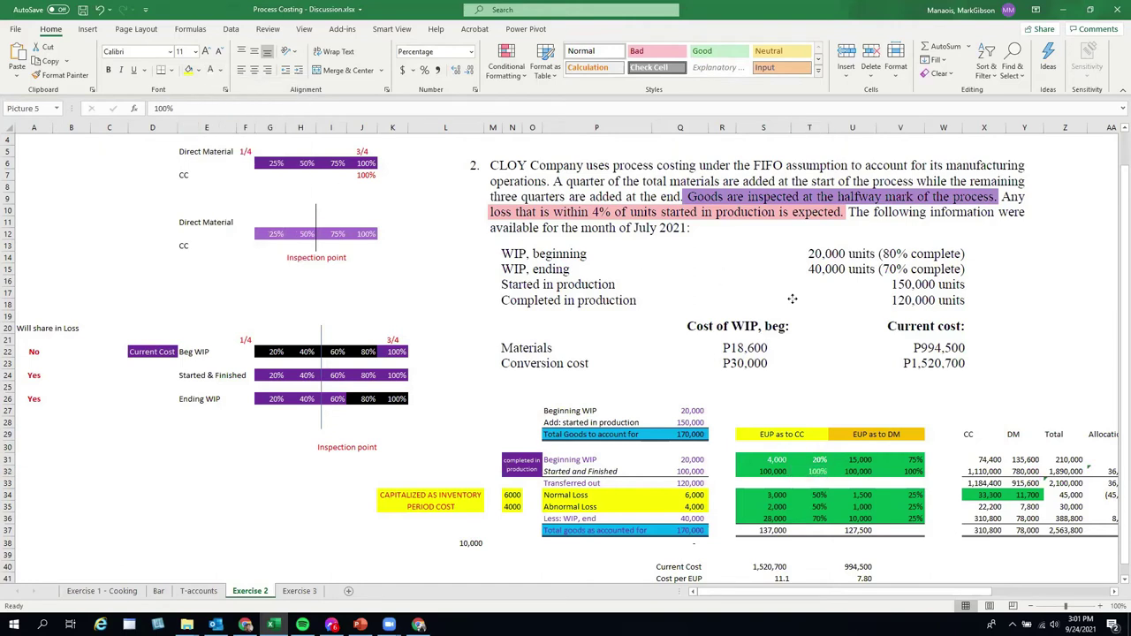
click(788, 298)
click(781, 470)
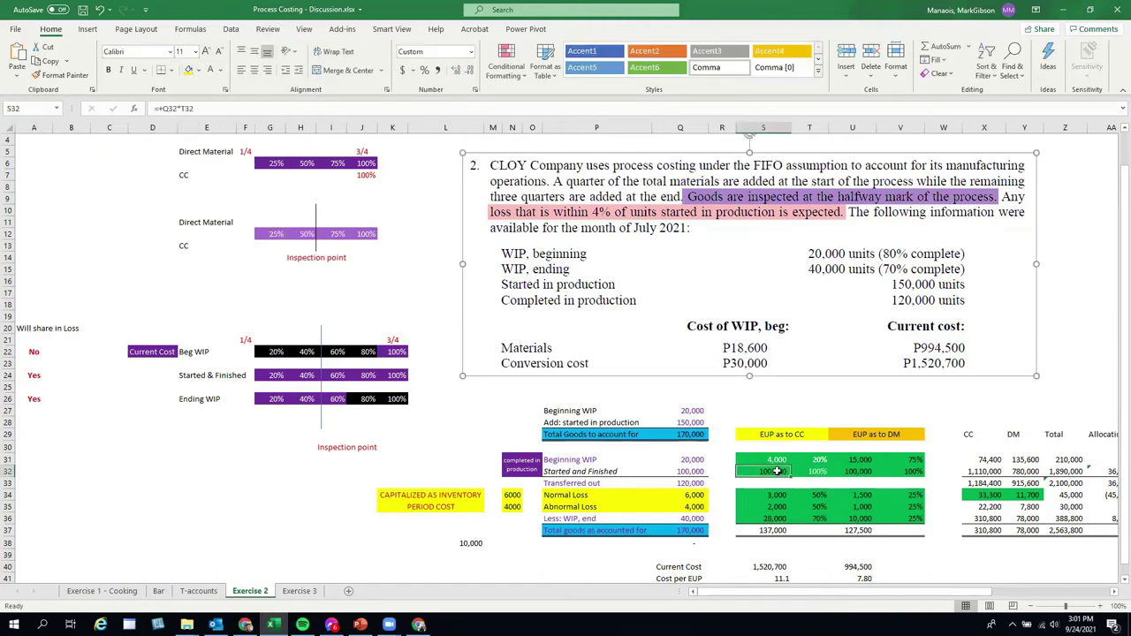
click(685, 473)
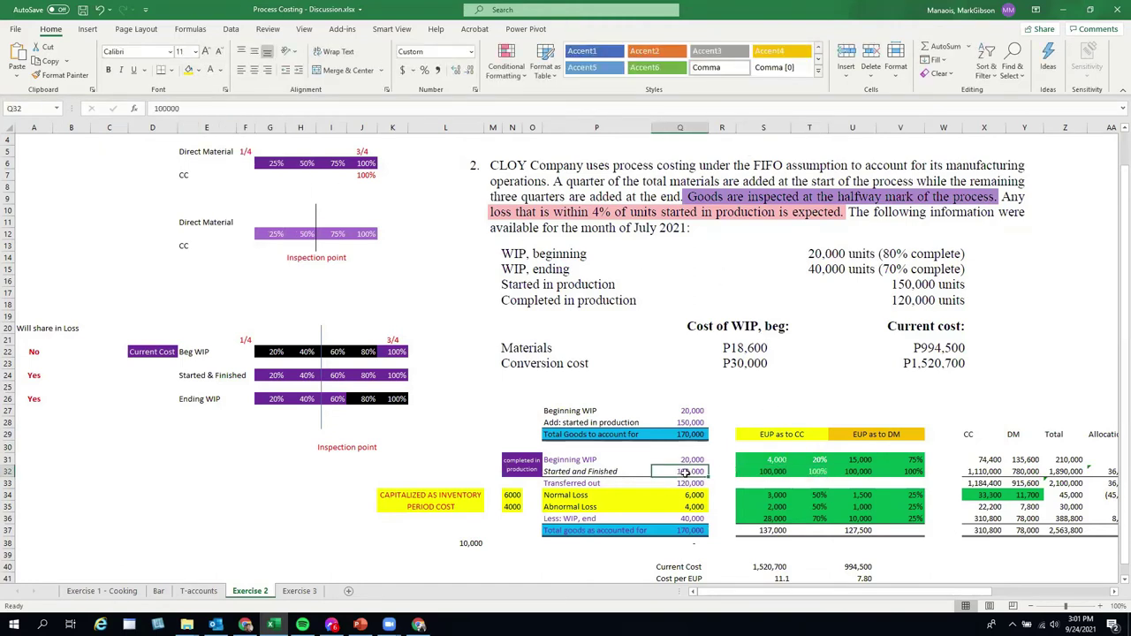
Step: Copy the white-text formatting of S31 to the Started and Finished conversion cost EUP in S32
click(777, 471)
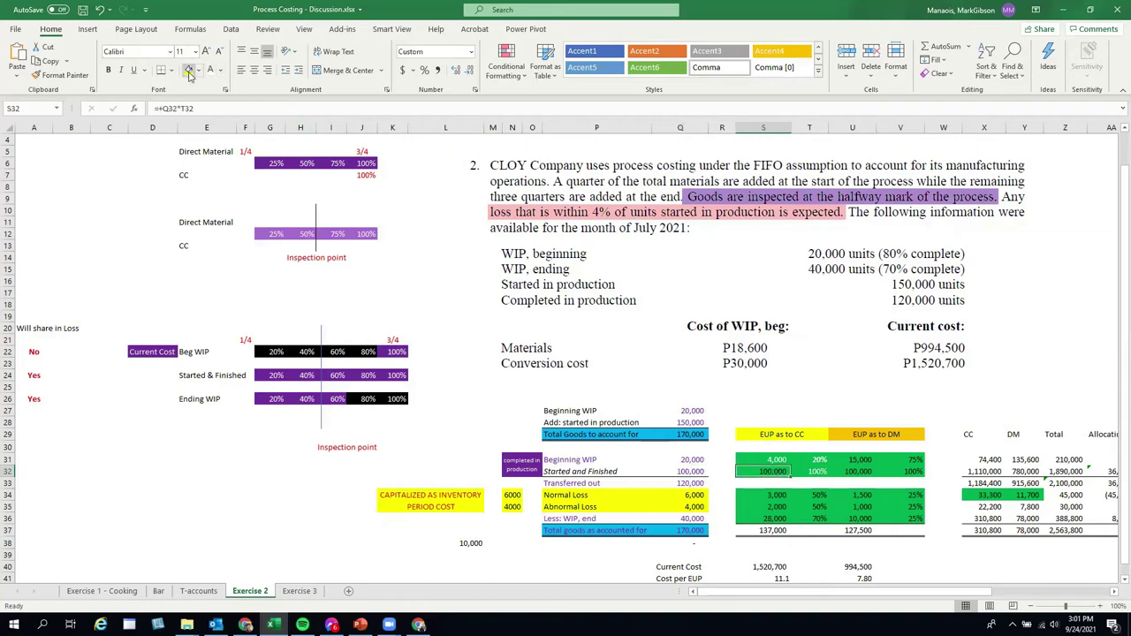
click(220, 71)
click(225, 97)
click(777, 460)
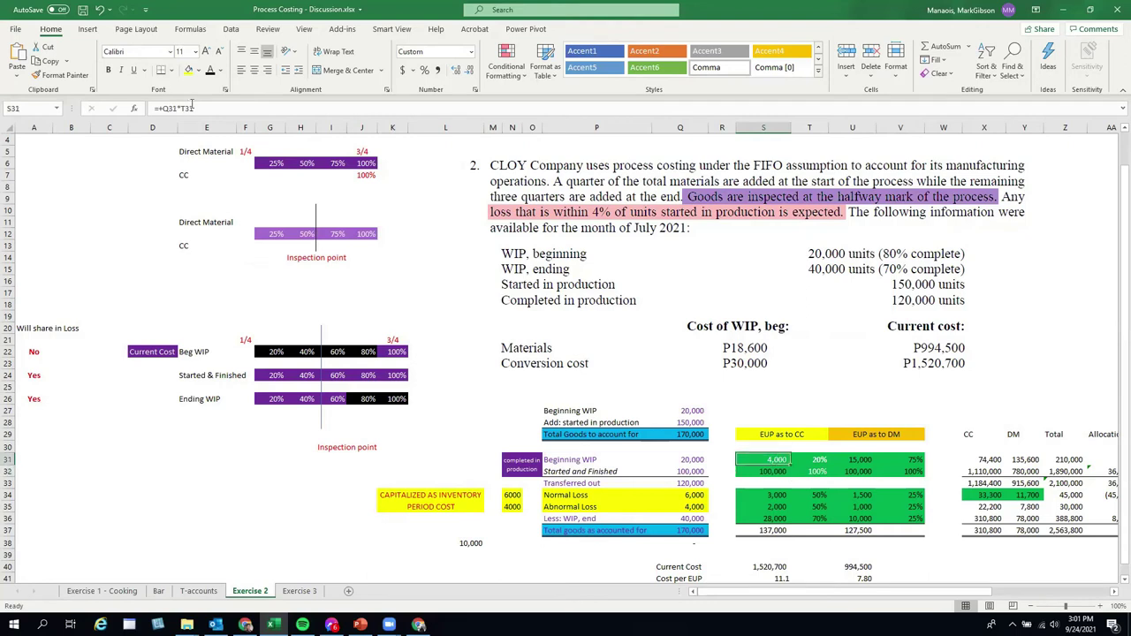
click(62, 75)
click(764, 471)
Step: Compare the conversion cost percentages of the normal and abnormal losses with the inspection point on the process bar
scroll(702, 393, down, 2)
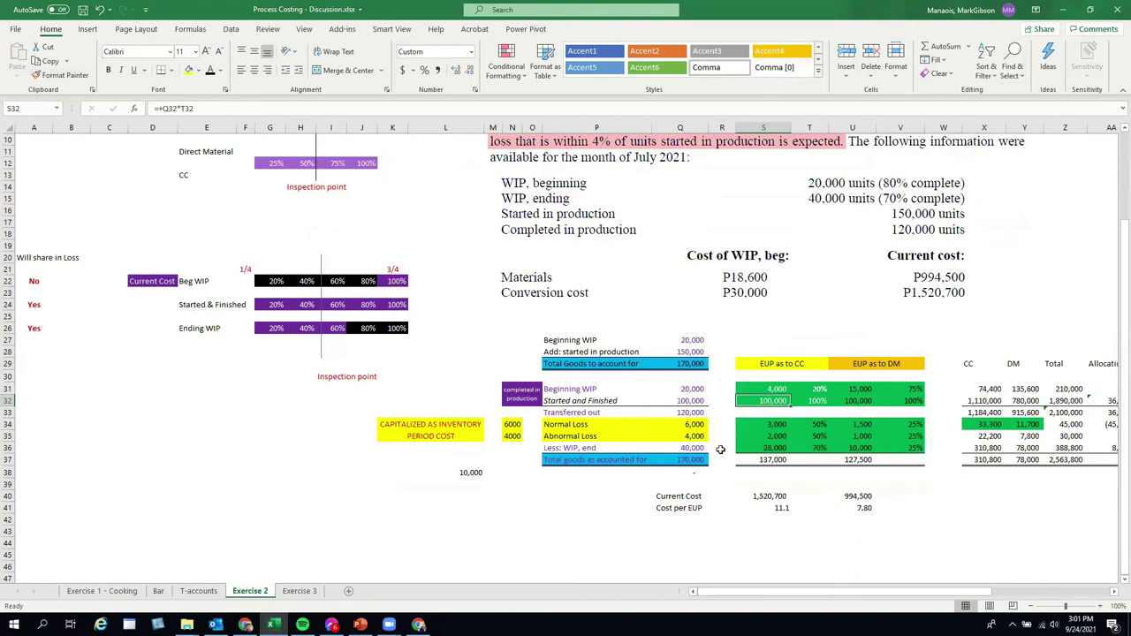
scroll(793, 467, up, 3)
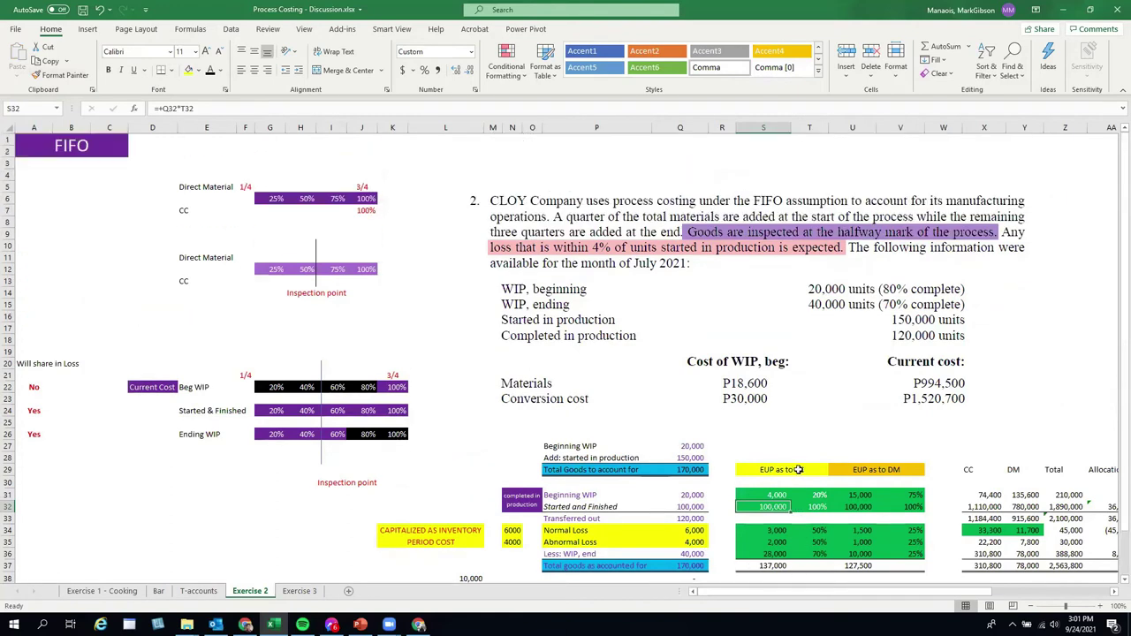
scroll(798, 469, down, 1)
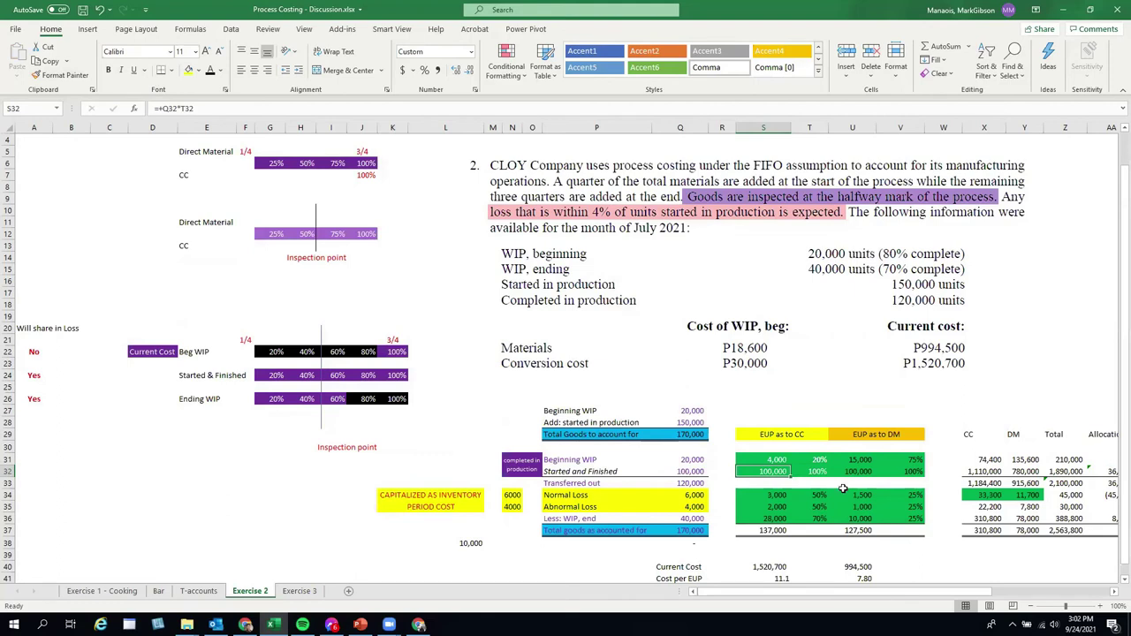
drag(818, 496, 818, 506)
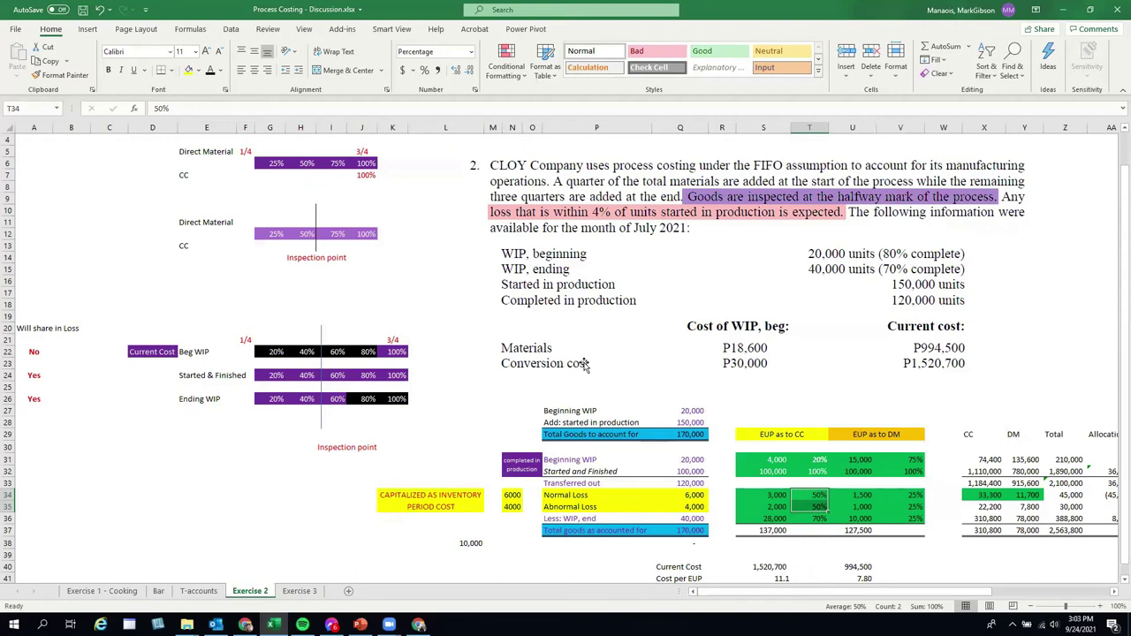
drag(315, 207, 312, 258)
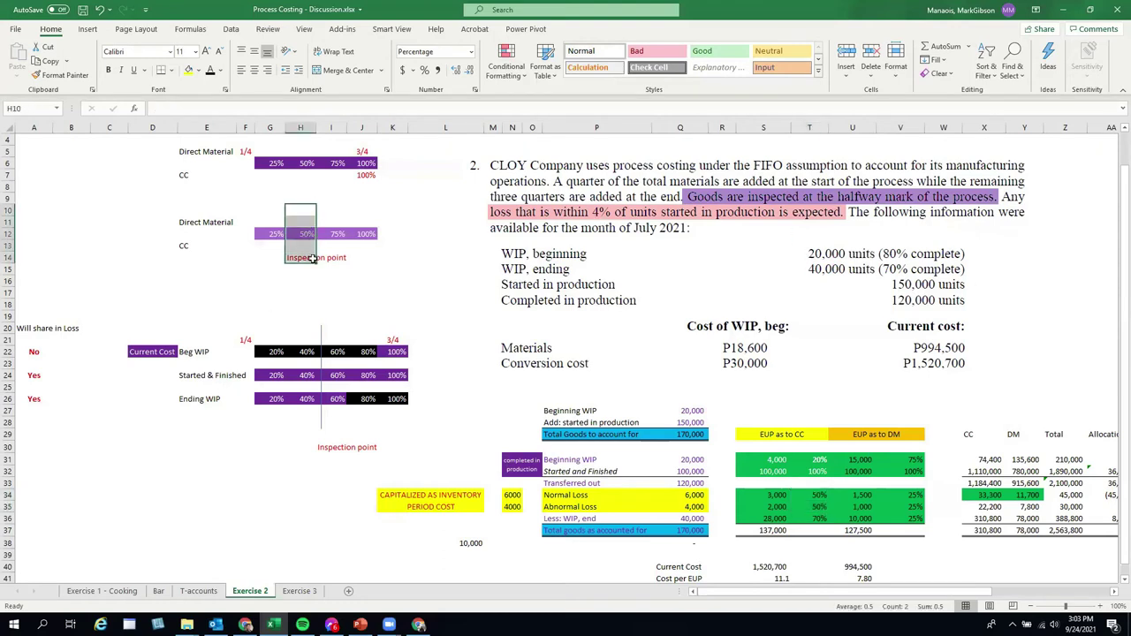
drag(248, 222, 304, 221)
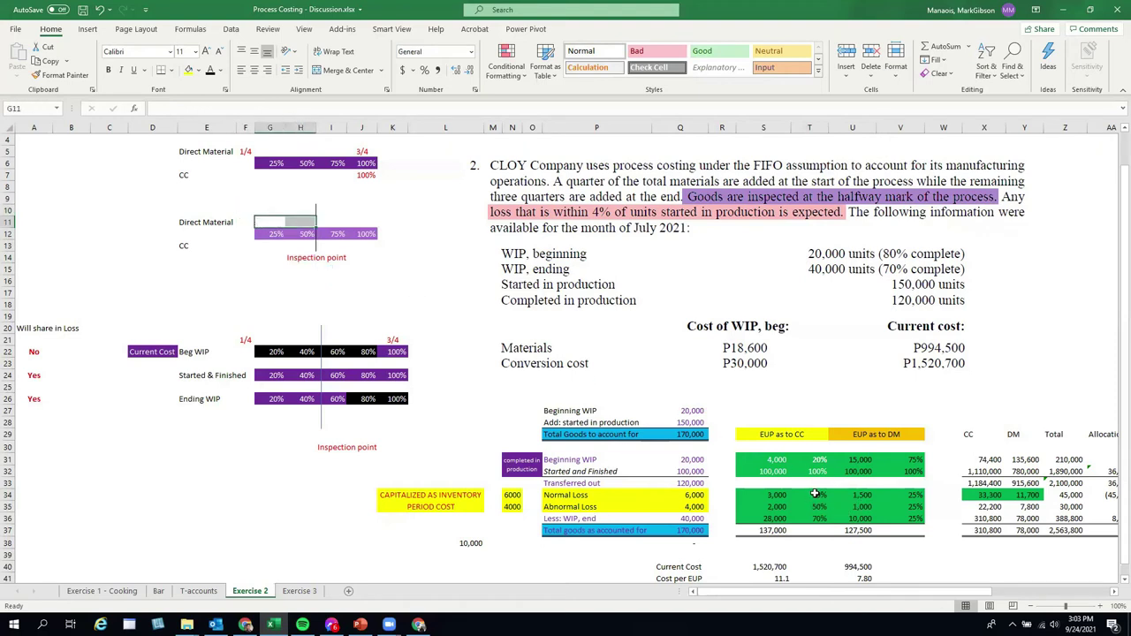
Step: Copy the white-text formatting of T32 to the normal and abnormal loss percentages in T34:T35
drag(815, 495, 815, 506)
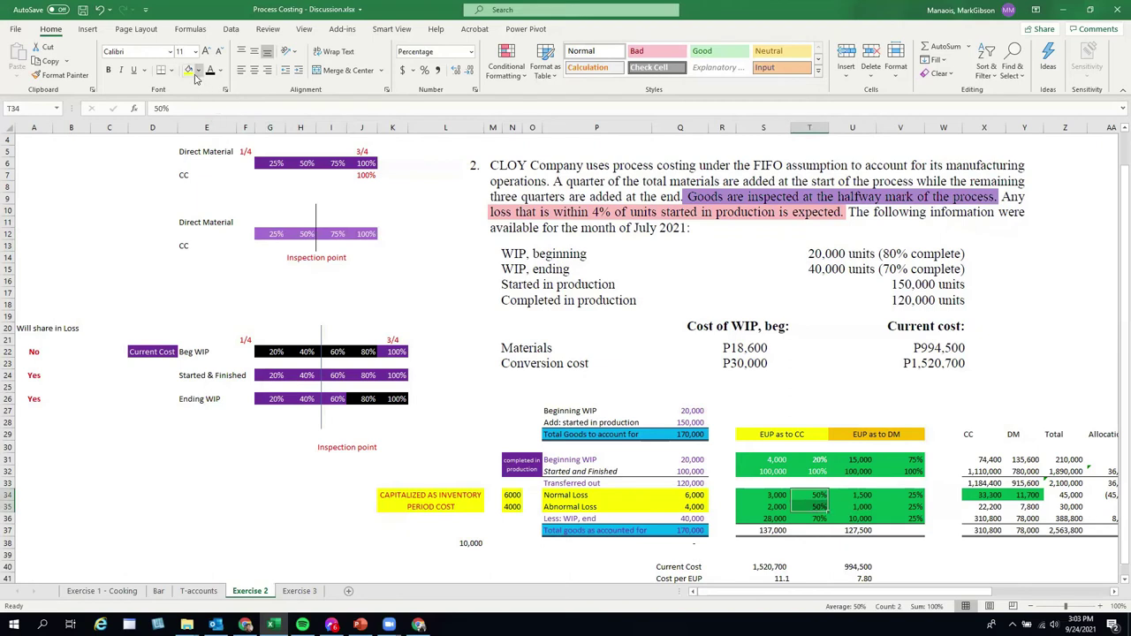
click(818, 472)
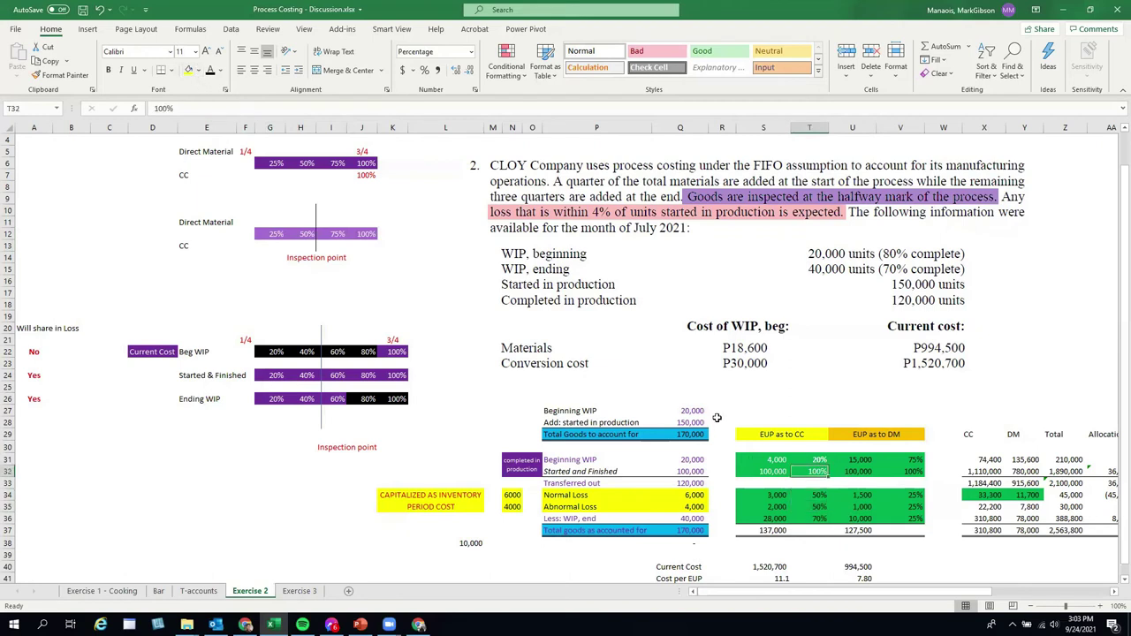
click(60, 74)
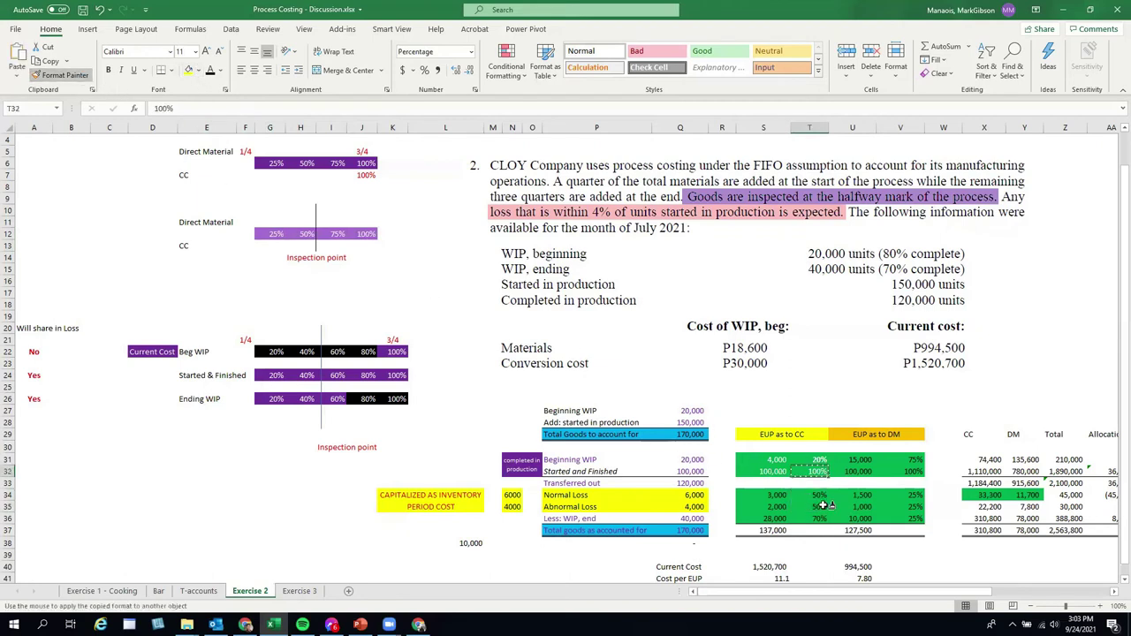
drag(813, 495, 814, 507)
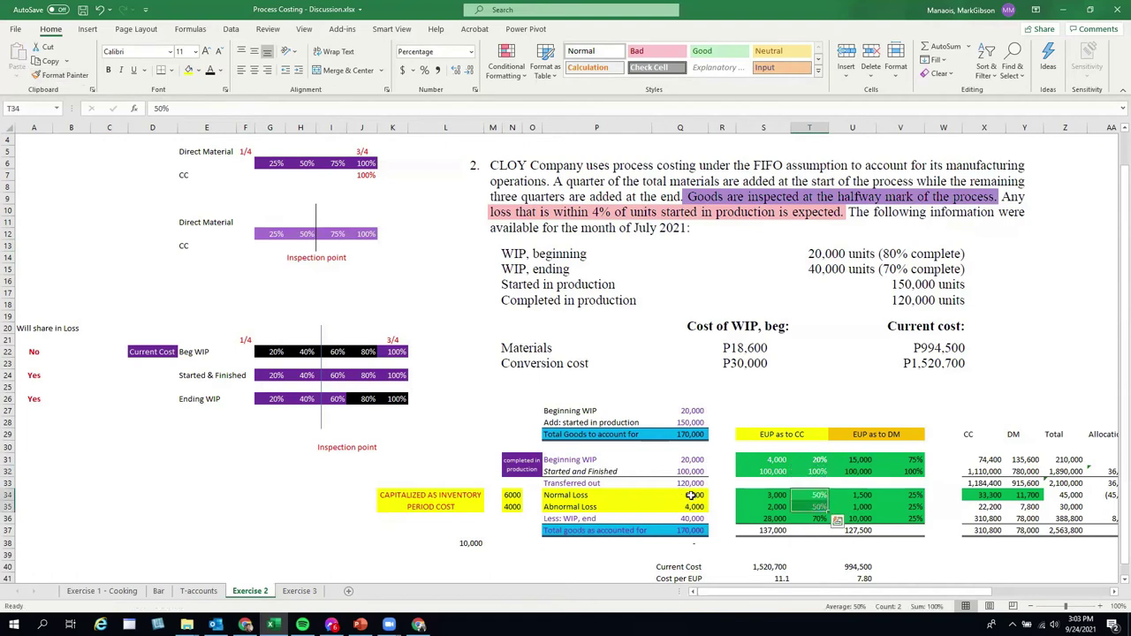
Step: Set the font colour of the normal and abnormal loss conversion cost EUP in S34 and S35 to white
click(765, 495)
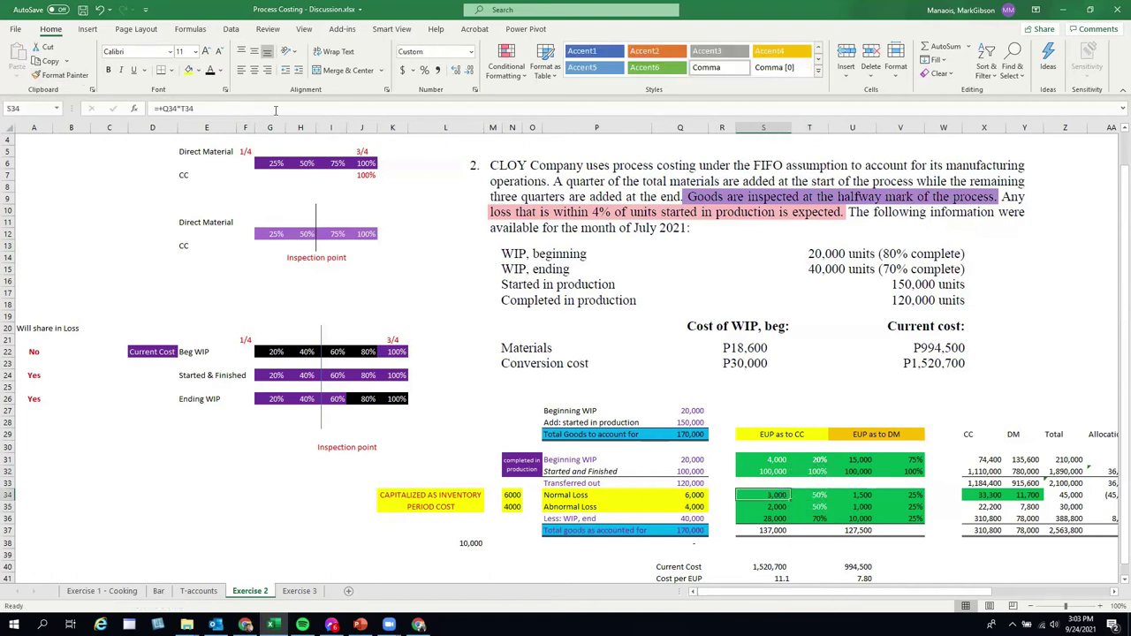
click(220, 71)
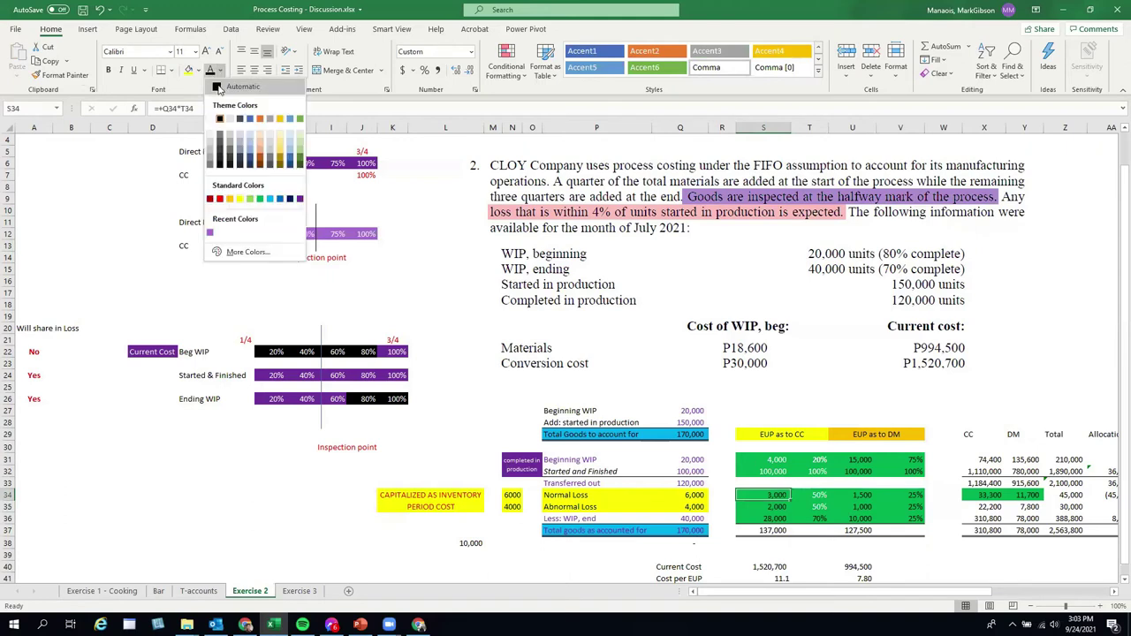
click(216, 118)
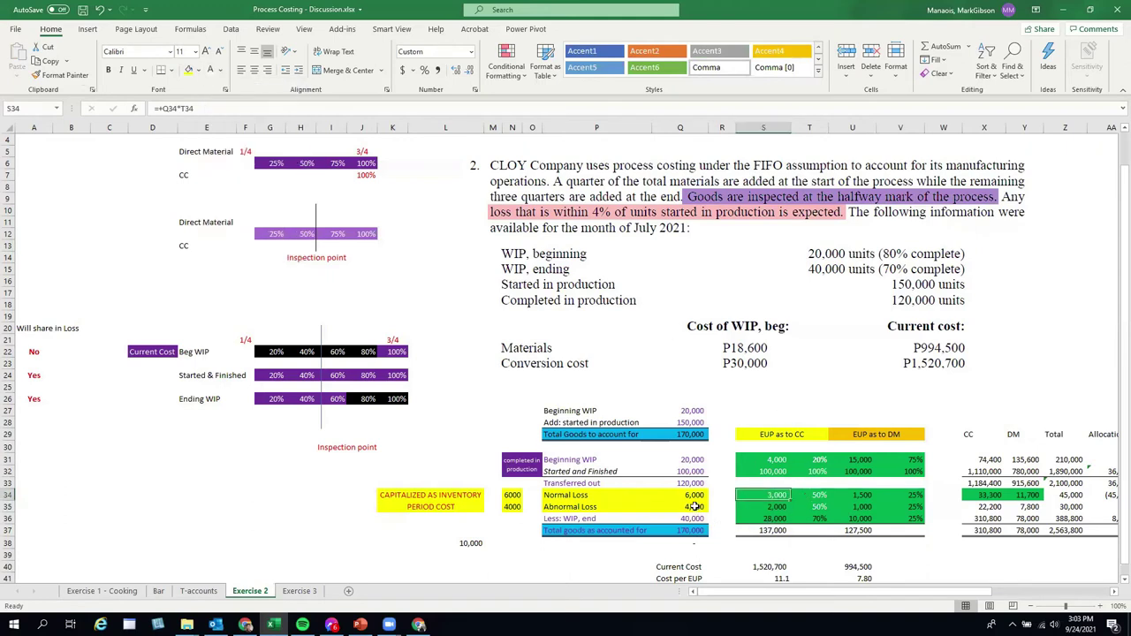
click(771, 509)
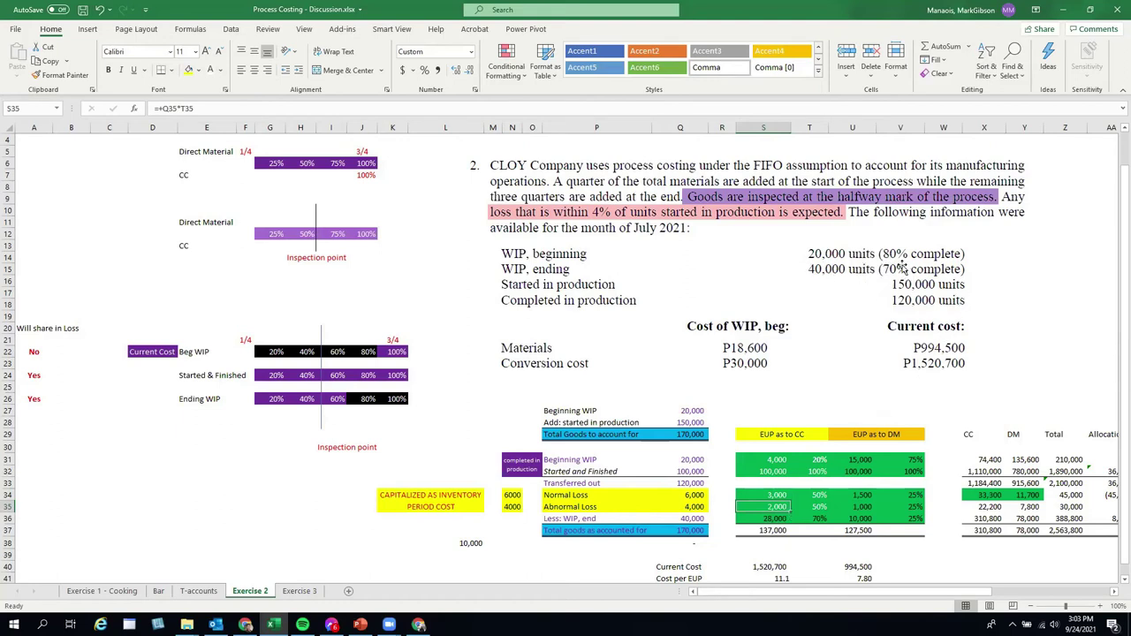
click(818, 517)
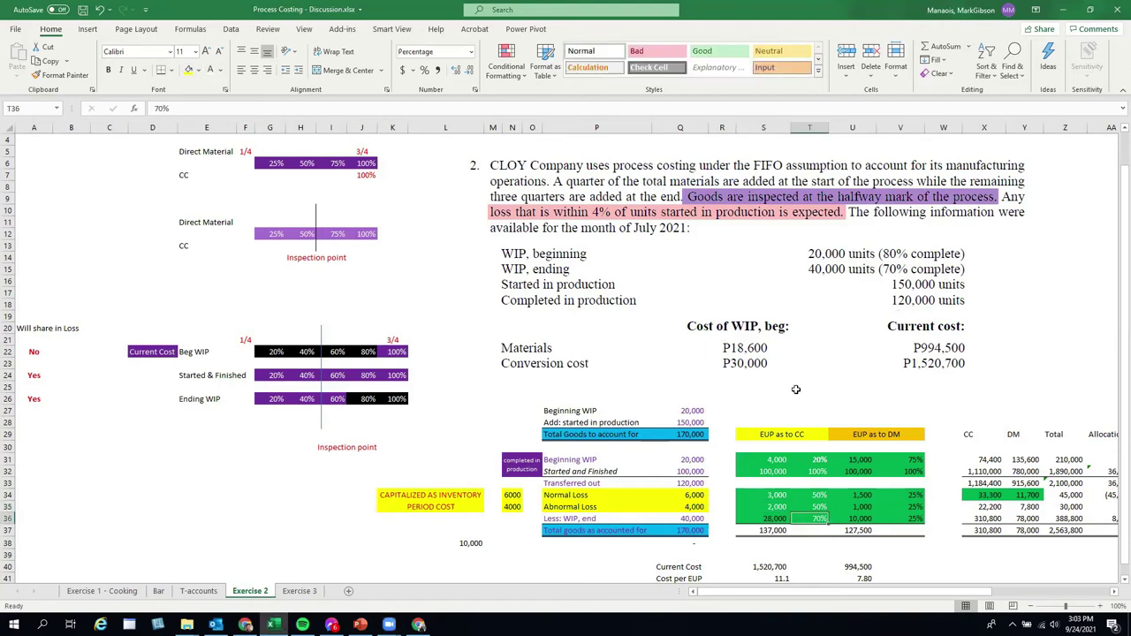
Step: Set the font colour of the ending WIP conversion cost EUP in S36 to white
click(691, 523)
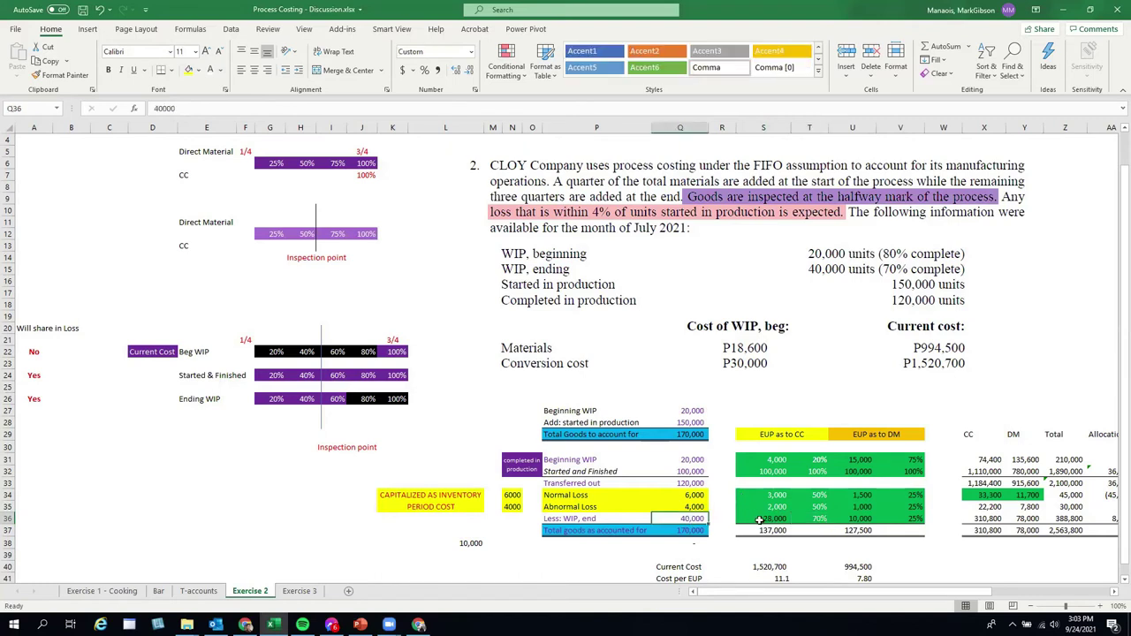
click(811, 520)
click(777, 519)
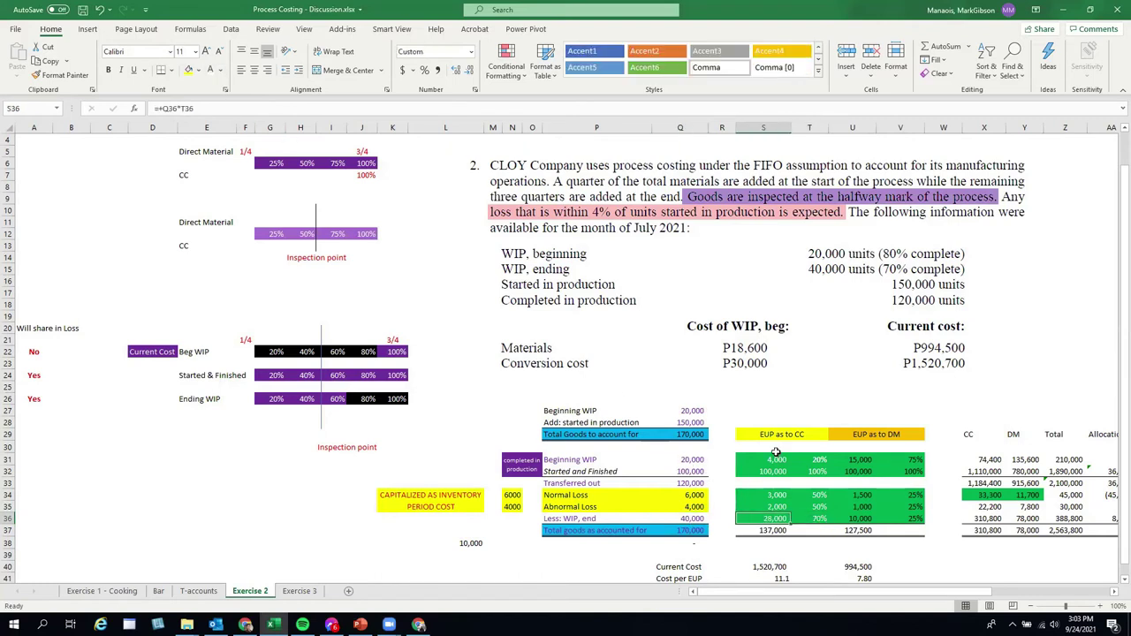
Step: Check the sum formula of the total conversion cost EUP in S37
click(777, 530)
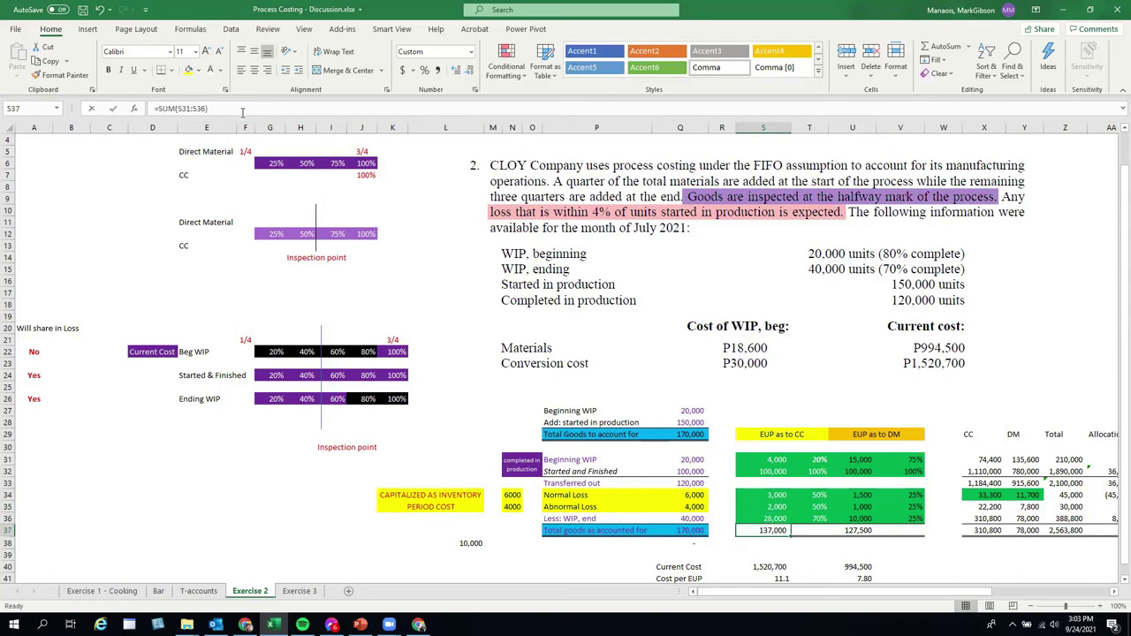
key(alt+equal)
click(831, 395)
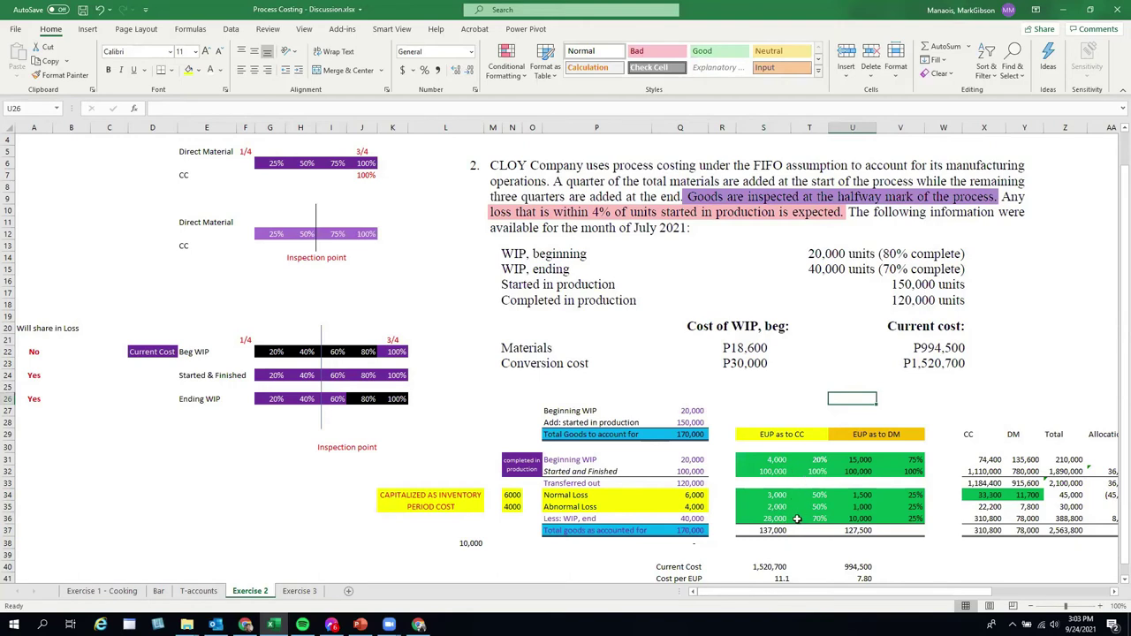
Step: Enter 25% in F3 and 75% in J3 above the first Direct Material process bar
click(861, 433)
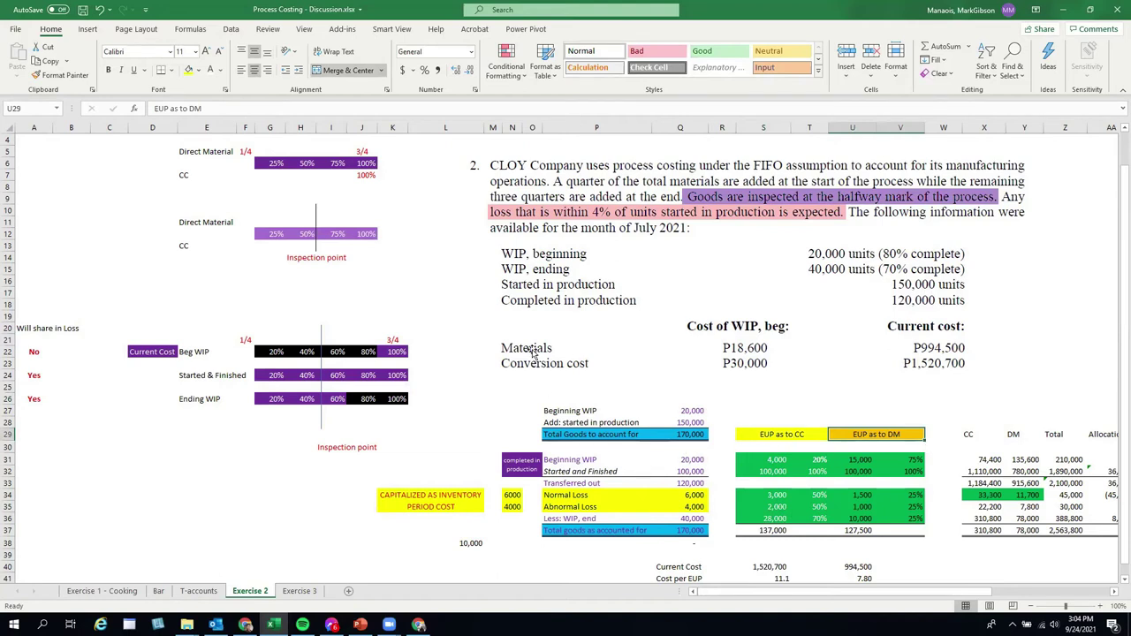
scroll(531, 351, up, 1)
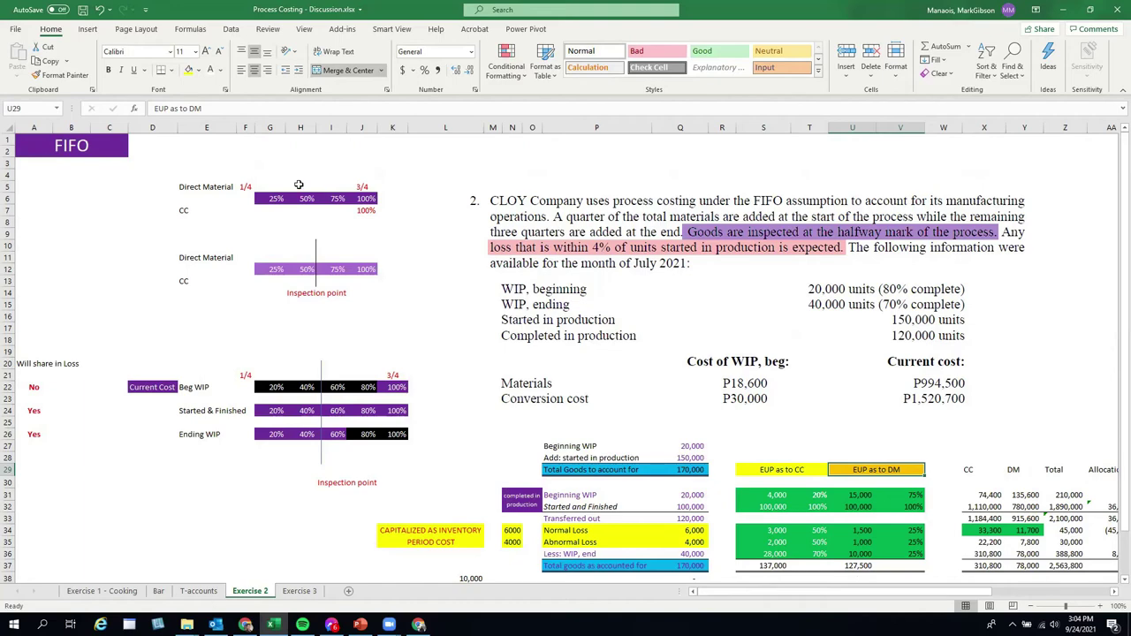
click(246, 163)
text(25)
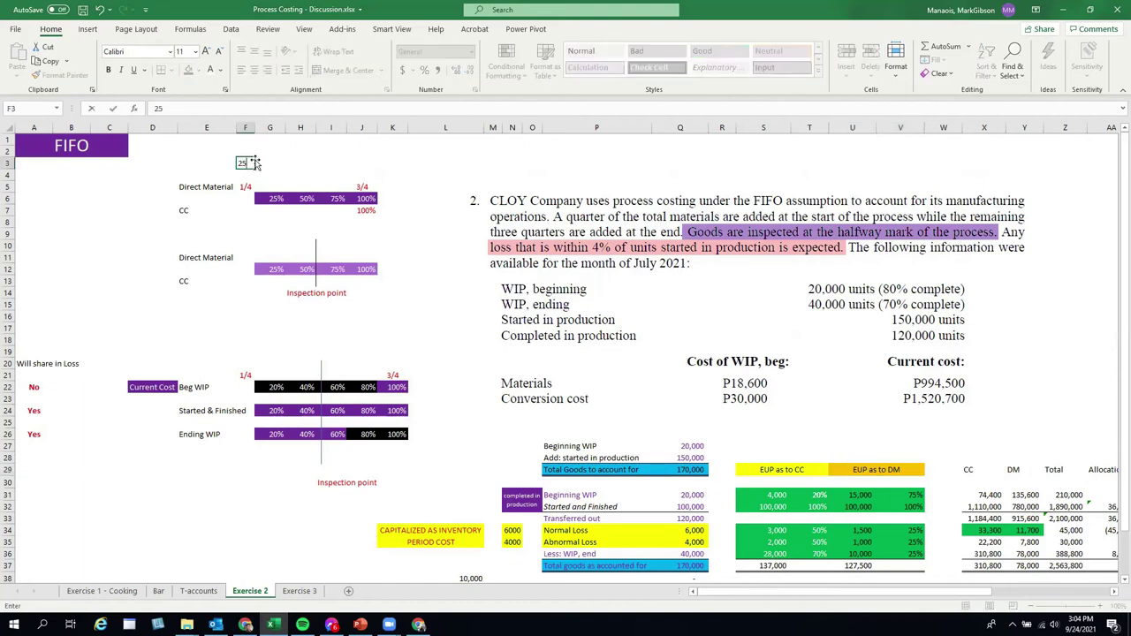
text(%)
key(ctrl+Return)
key(Right)
key(Right)
key(Right)
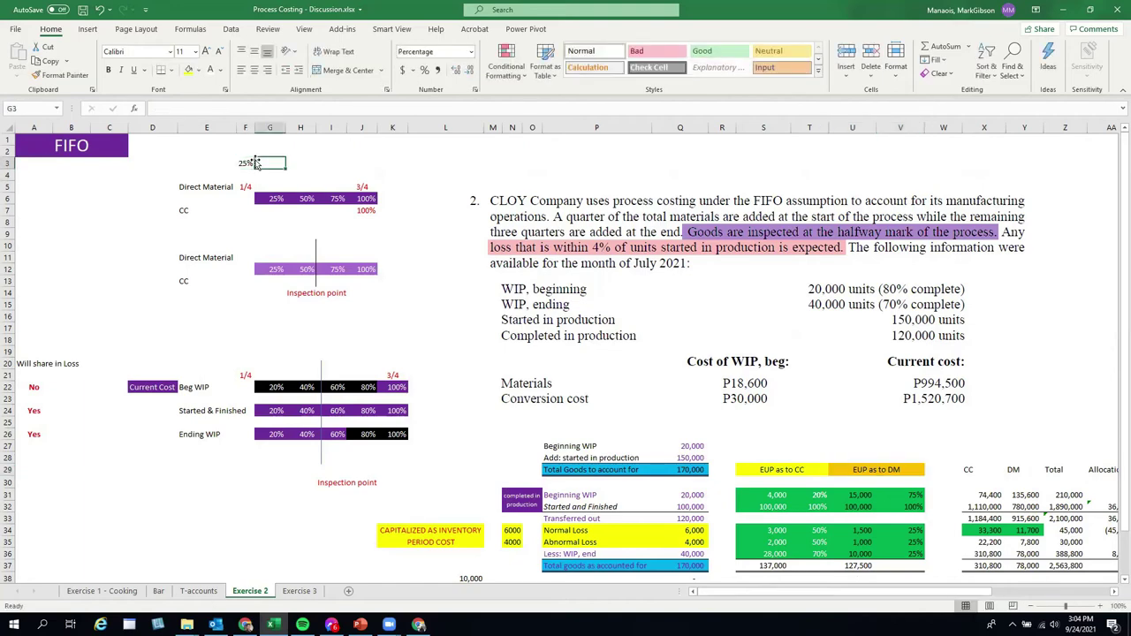
key(Right)
text(75)
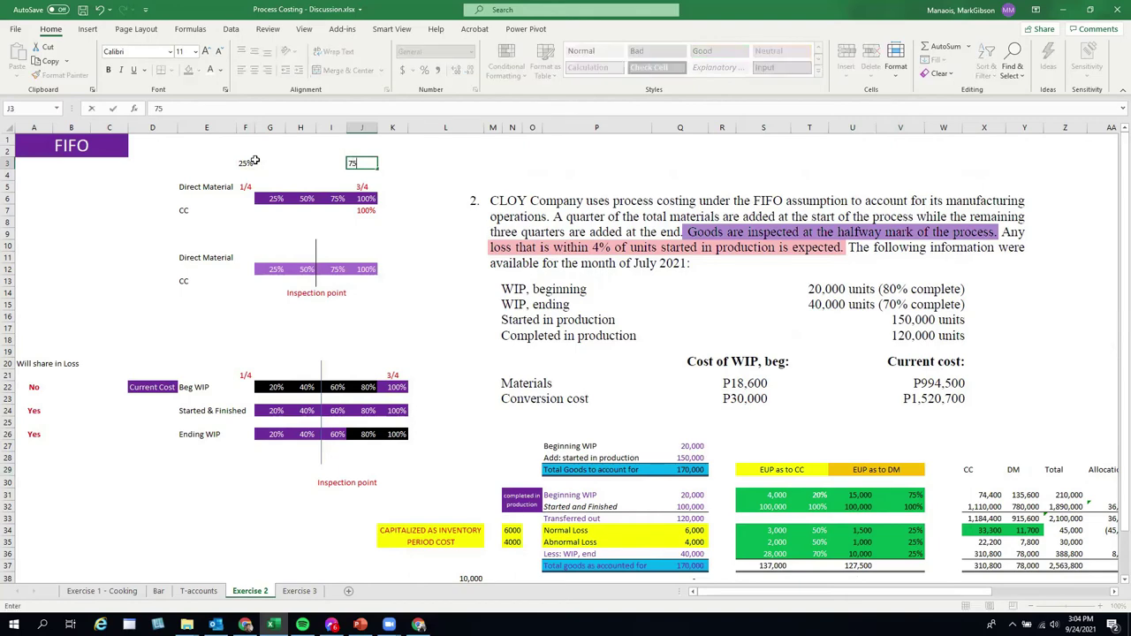
text(%)
key(Return)
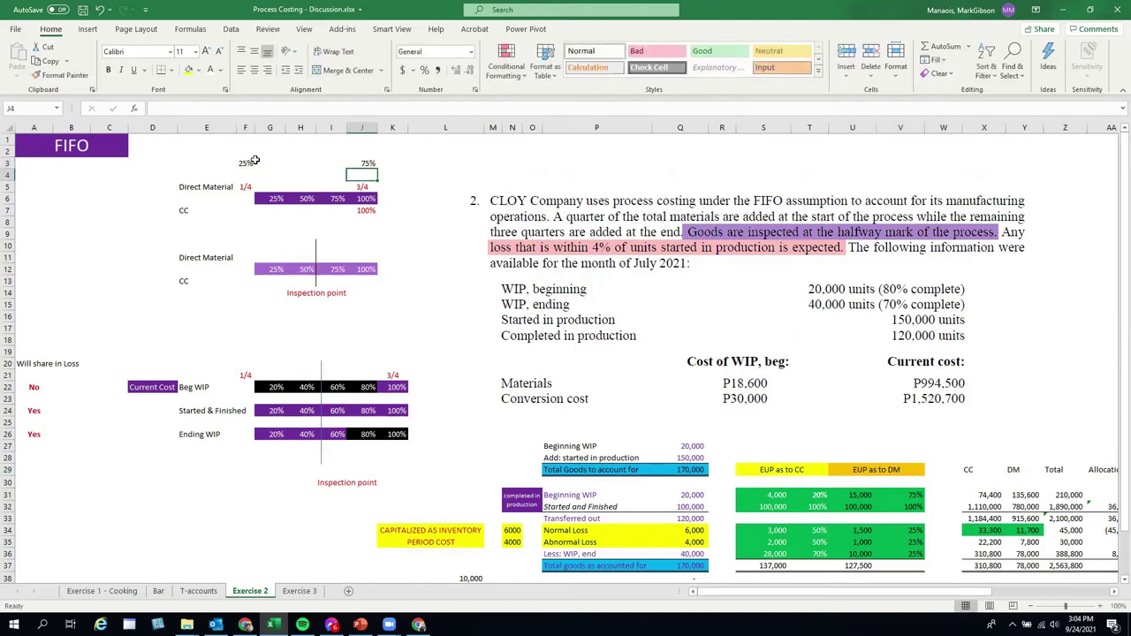
drag(252, 163, 368, 164)
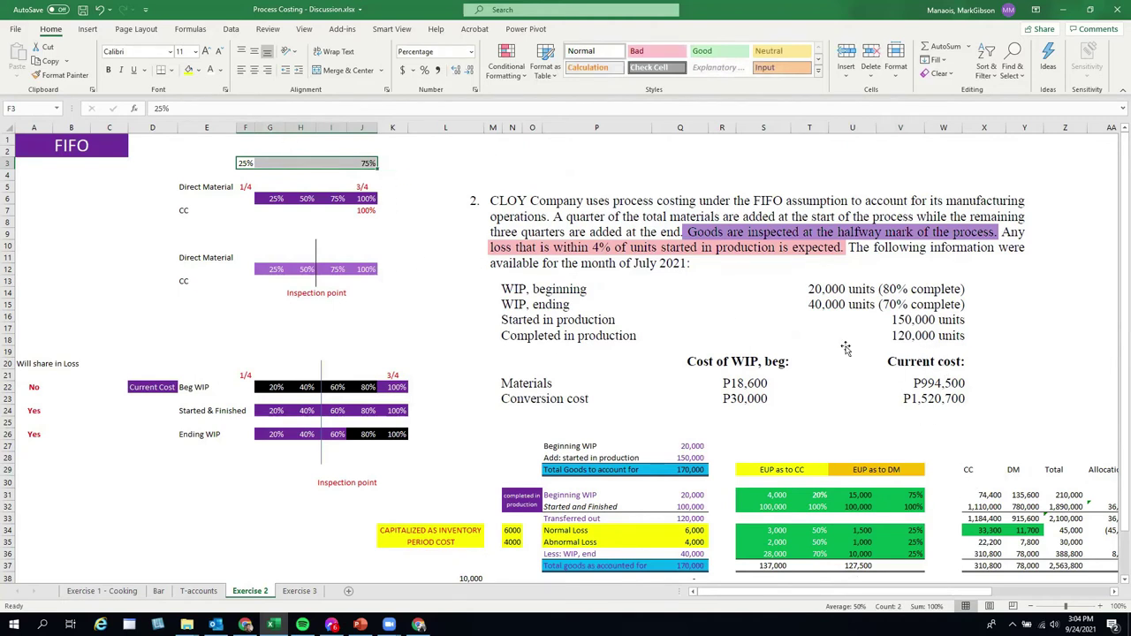
Step: Set the font colour of the Beginning WIP and Started and Finished direct material EUP and percentages in U31:V32 to white
click(948, 472)
click(906, 496)
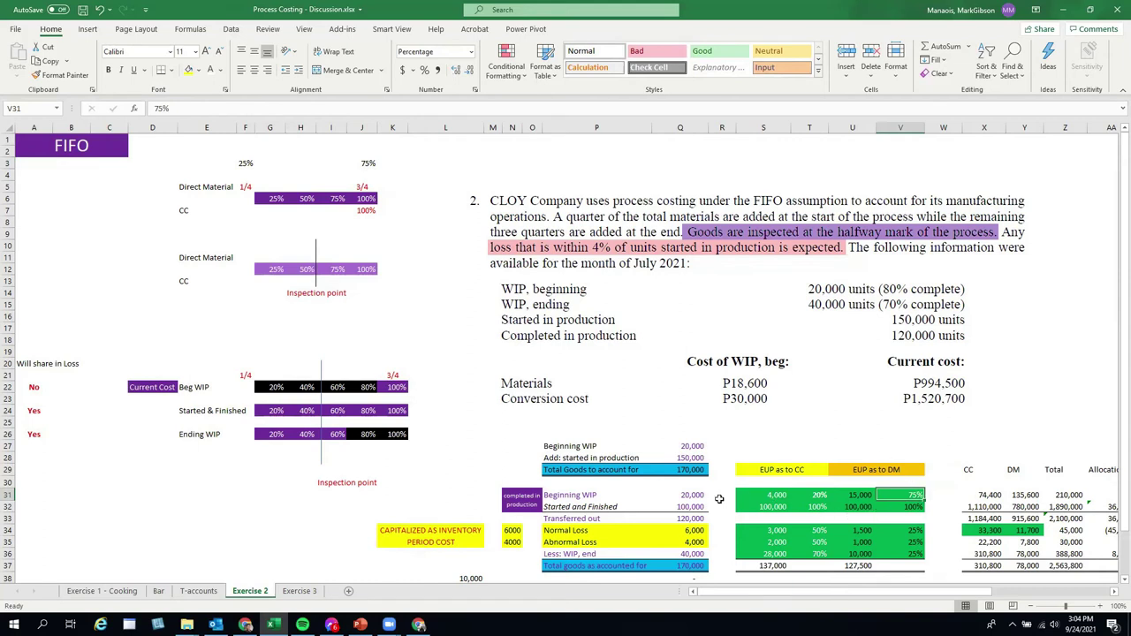
click(864, 495)
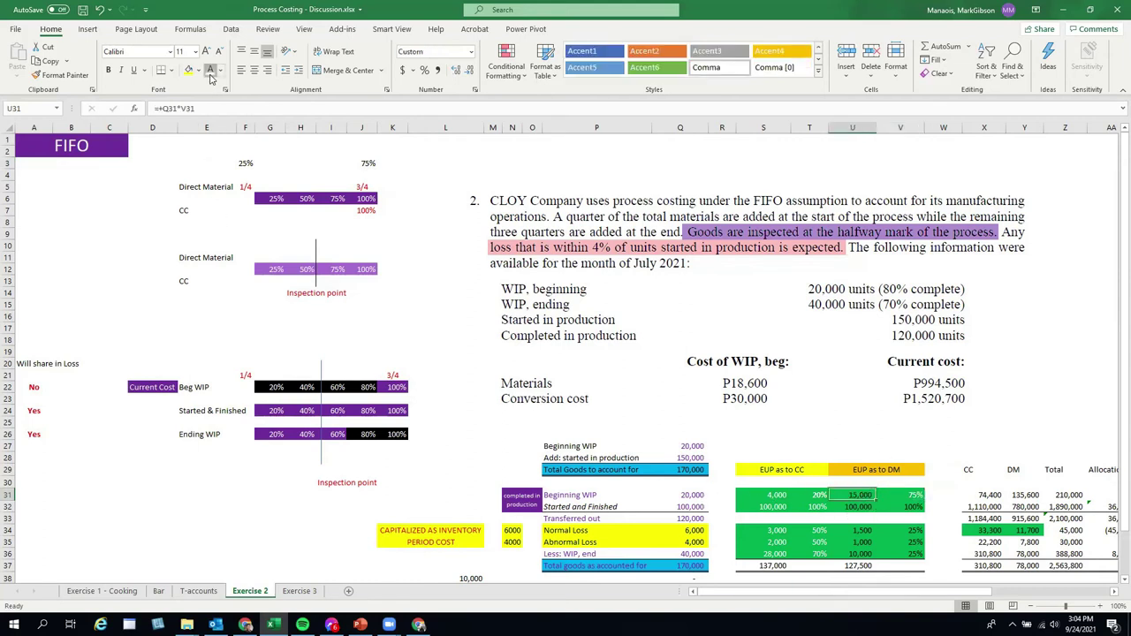
scroll(703, 253, down, 1)
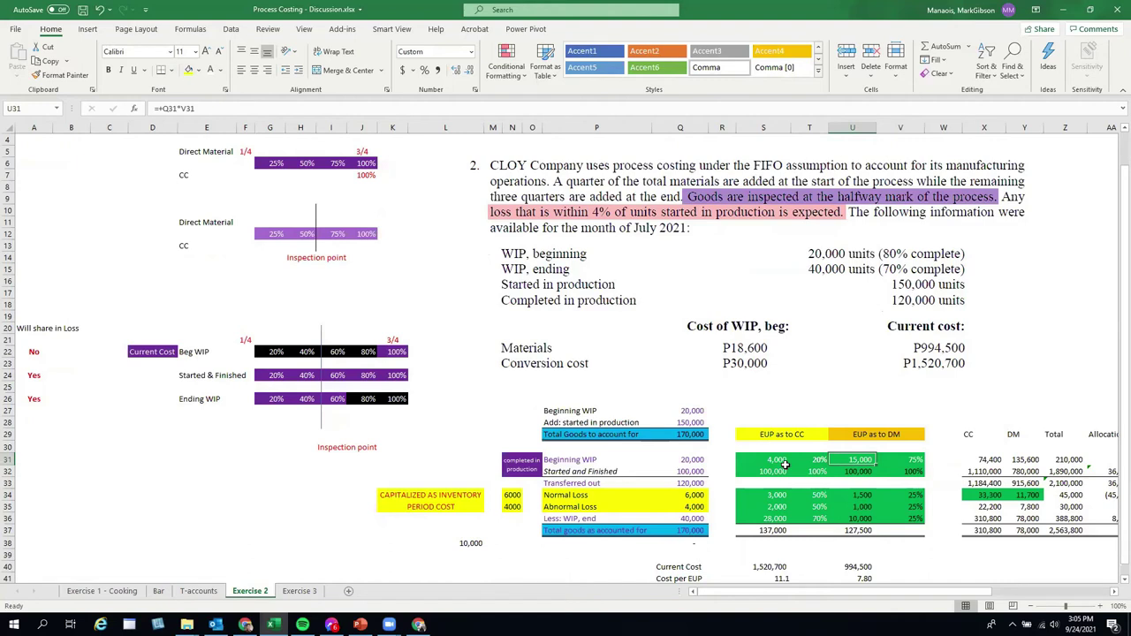
drag(907, 471, 852, 471)
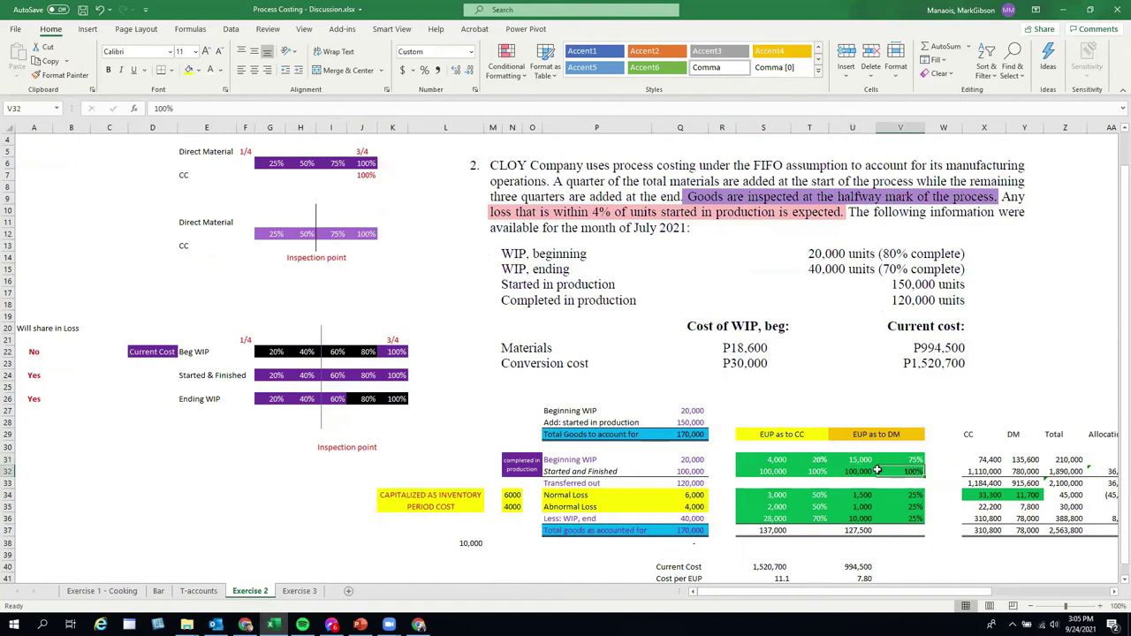
key(ctrl+c)
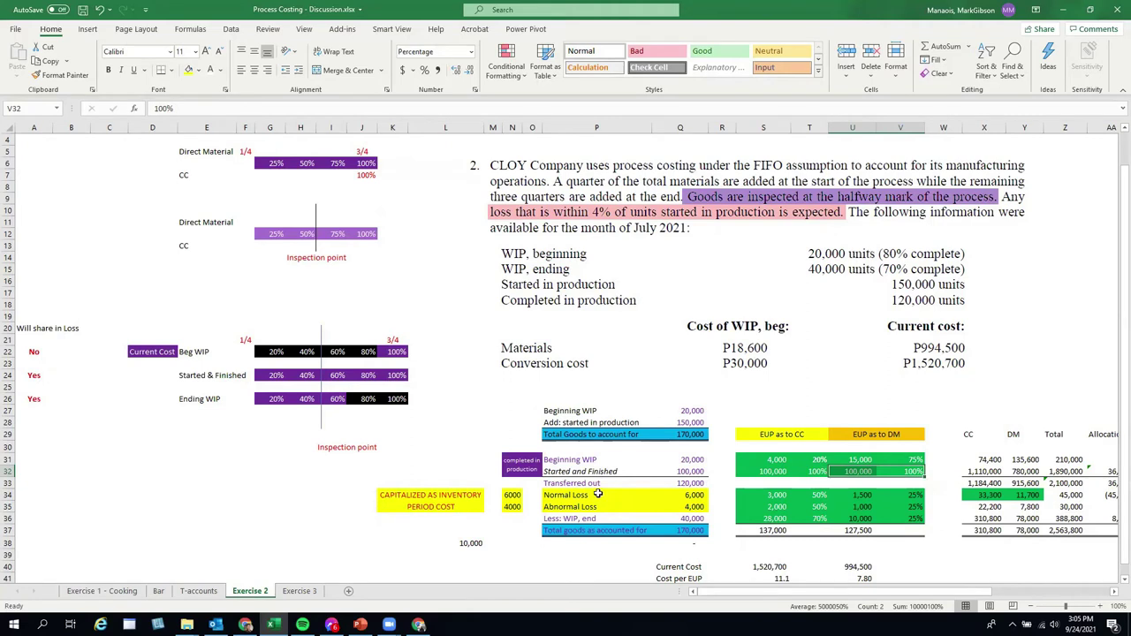
Step: Set the font colour of the normal and abnormal loss direct material EUP and percentages in U34:V35 to white
drag(598, 495, 595, 506)
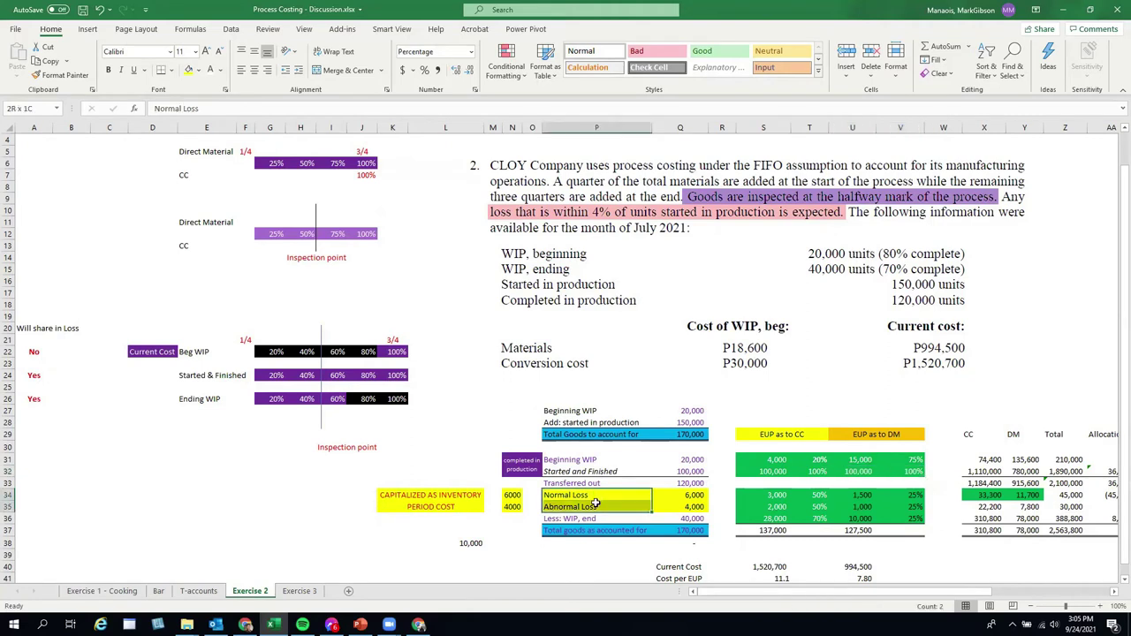
click(822, 350)
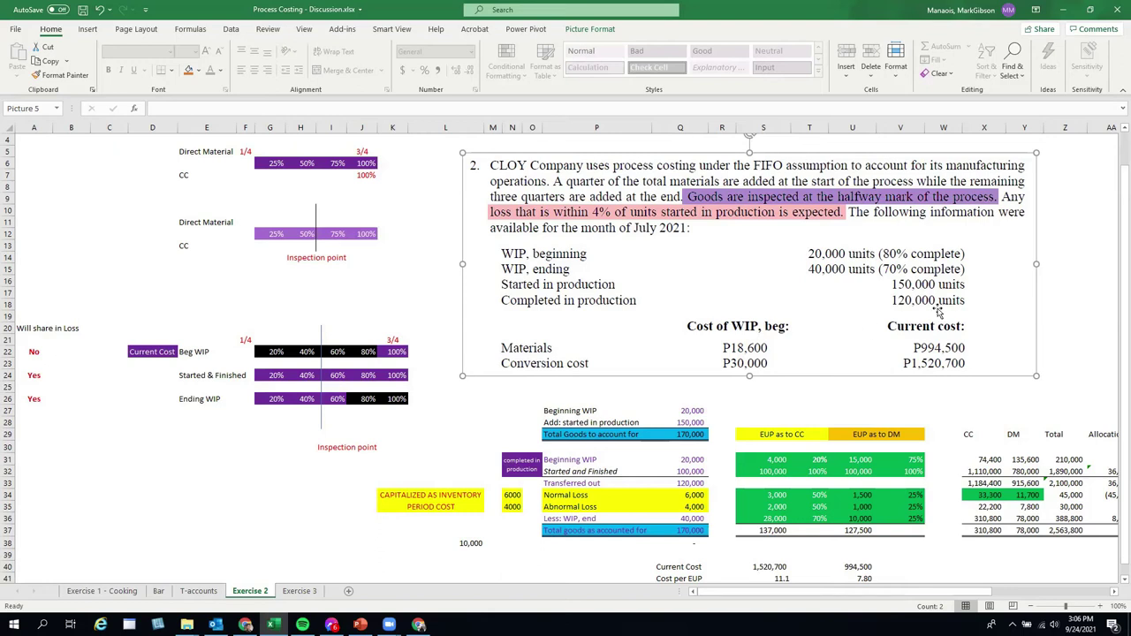
drag(910, 494, 908, 507)
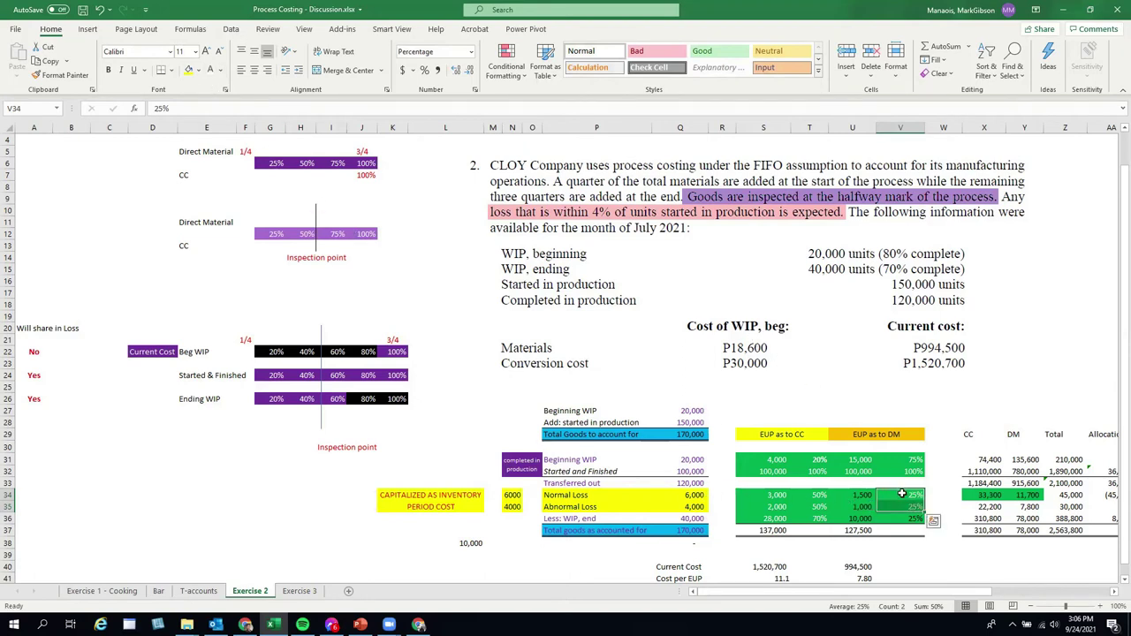
click(857, 495)
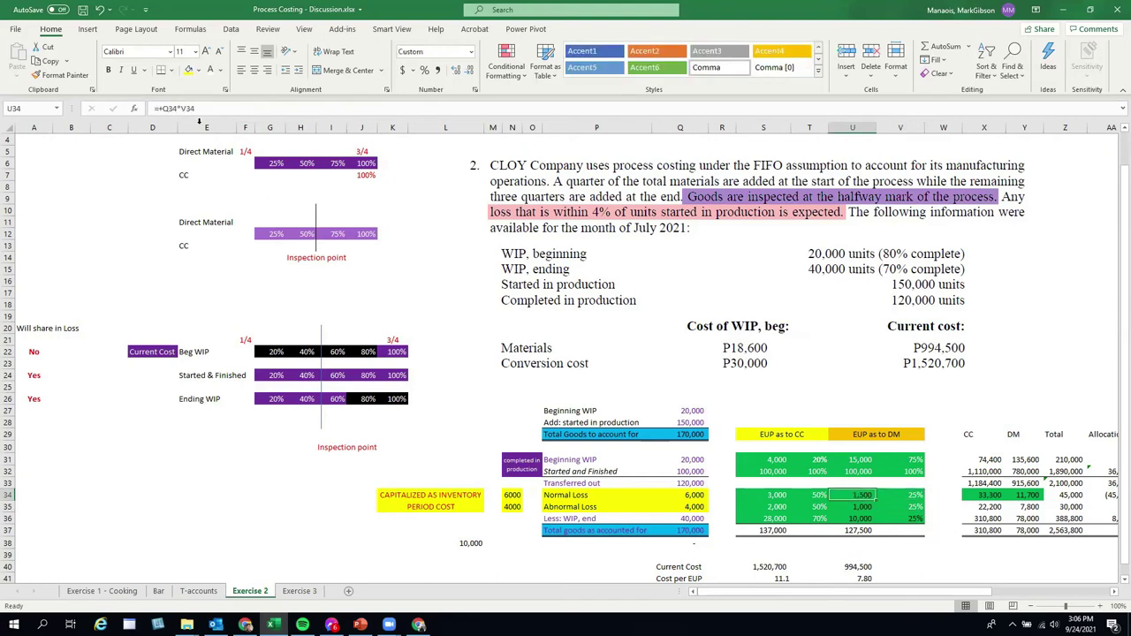
click(696, 504)
click(859, 506)
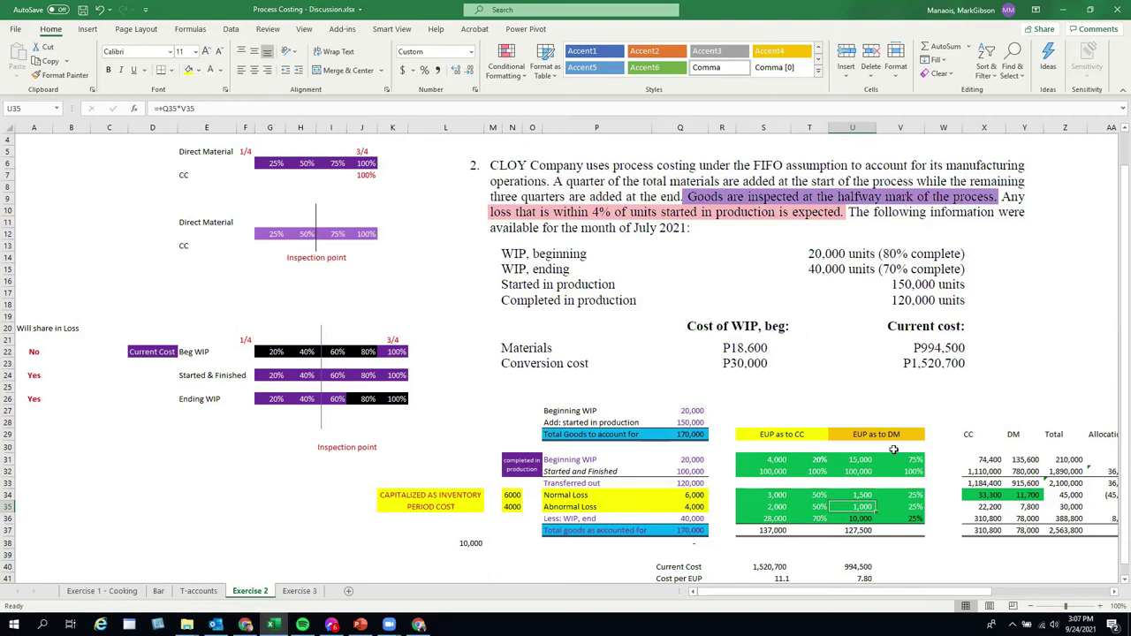
Step: Set the font colour of the ending WIP direct material percentage in V36 and EUP in U36 to white
click(913, 518)
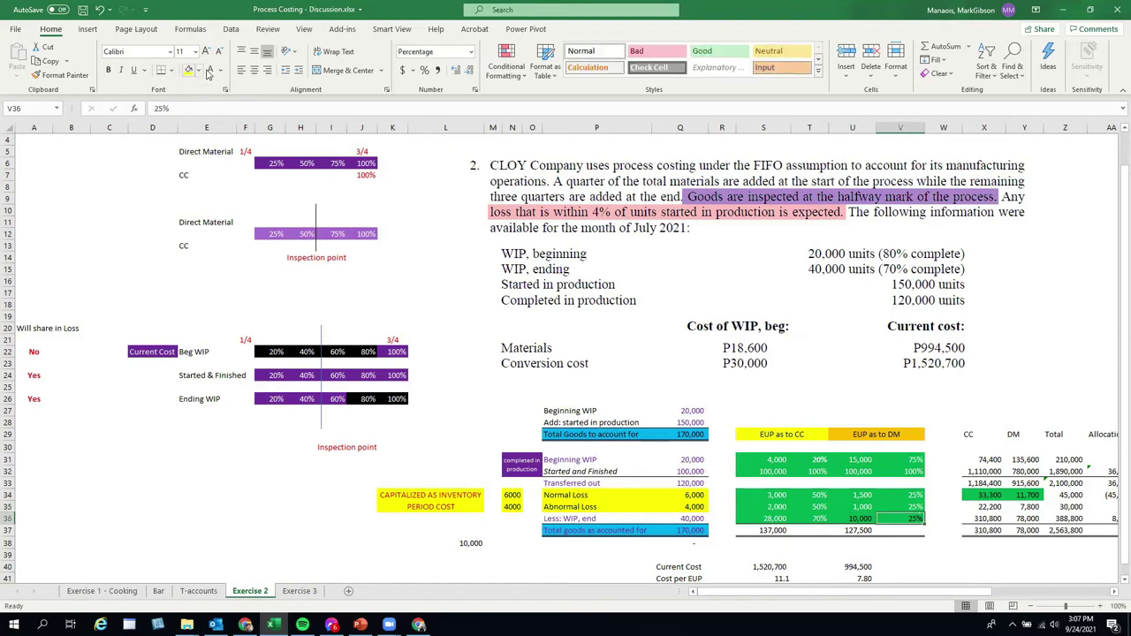
click(108, 70)
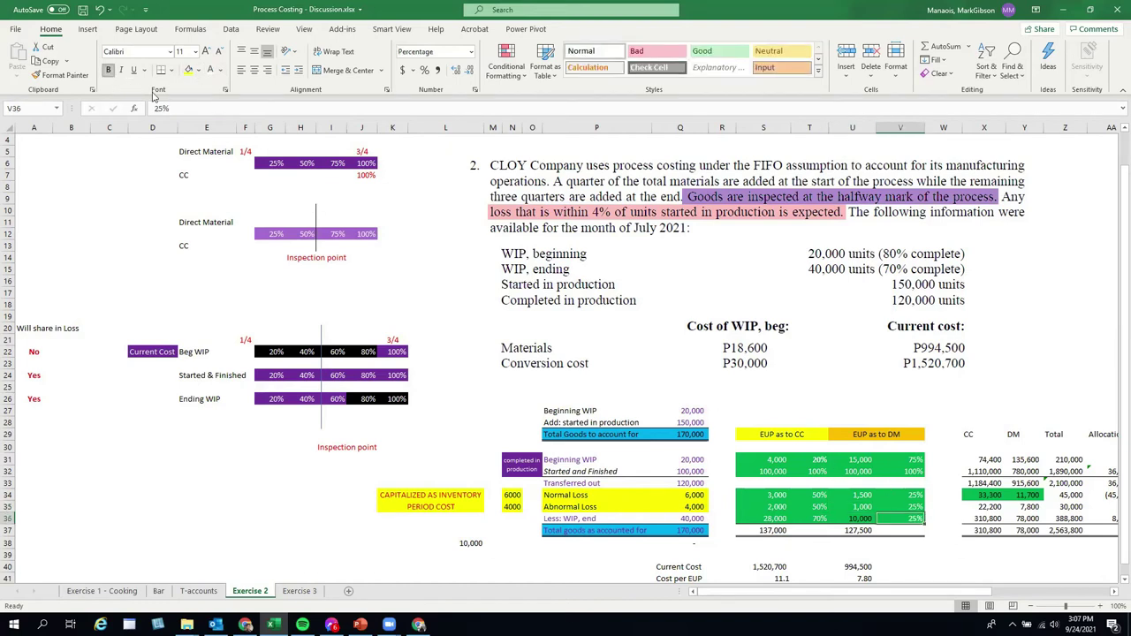
click(687, 518)
click(859, 518)
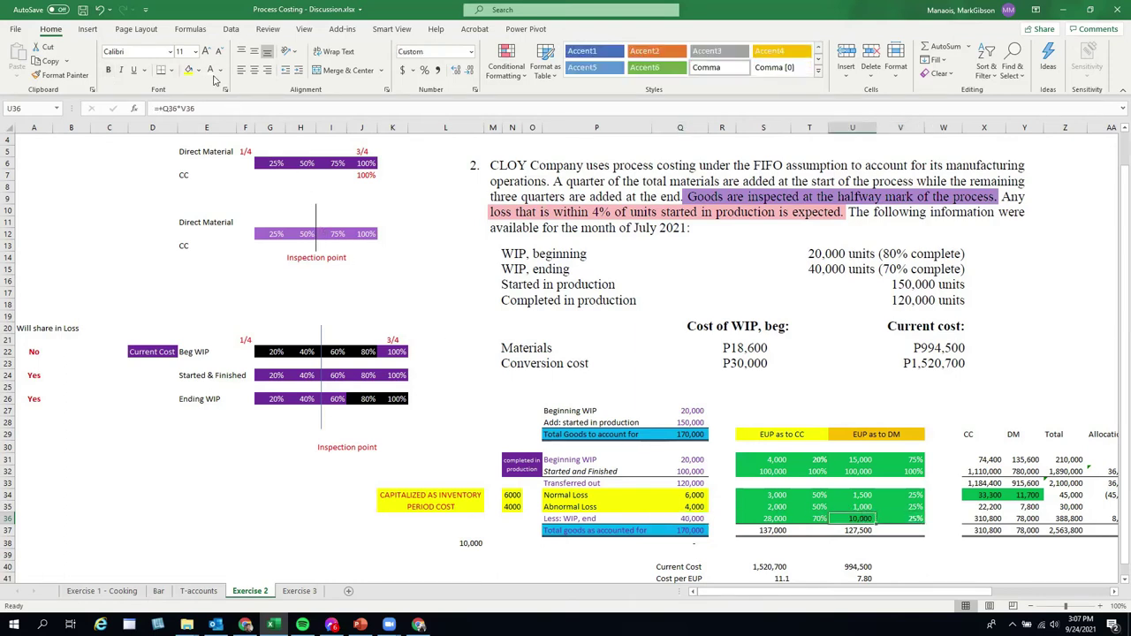
Step: Review the total EUP formulas in S37 and U37 and the Current Cost and Cost per EUP rows beneath them
scroll(784, 430, down, 2)
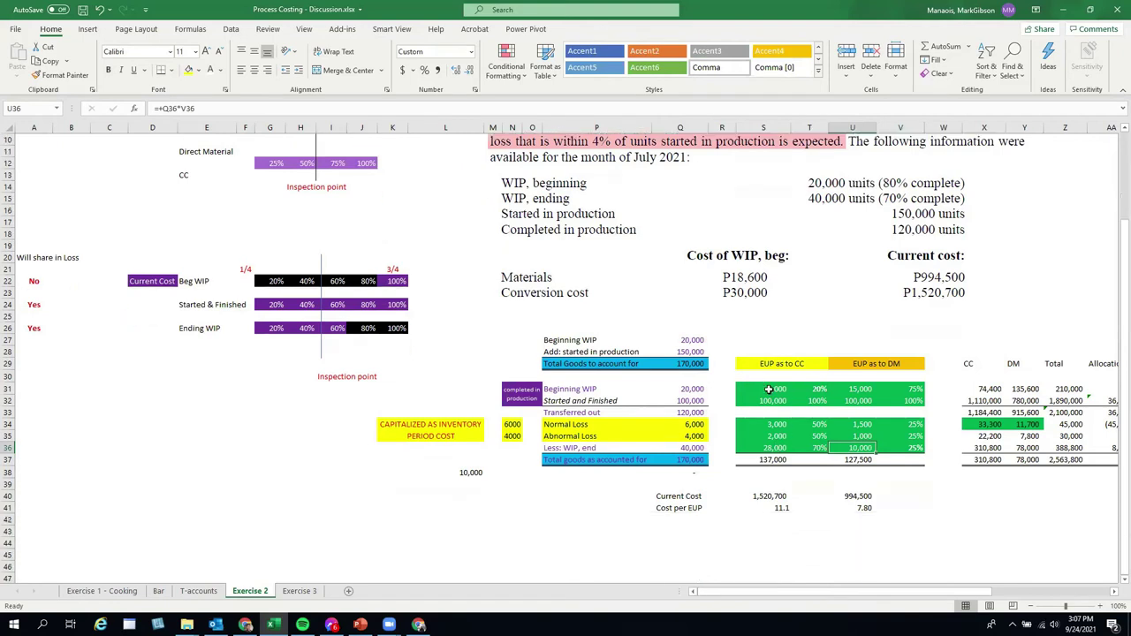
click(772, 459)
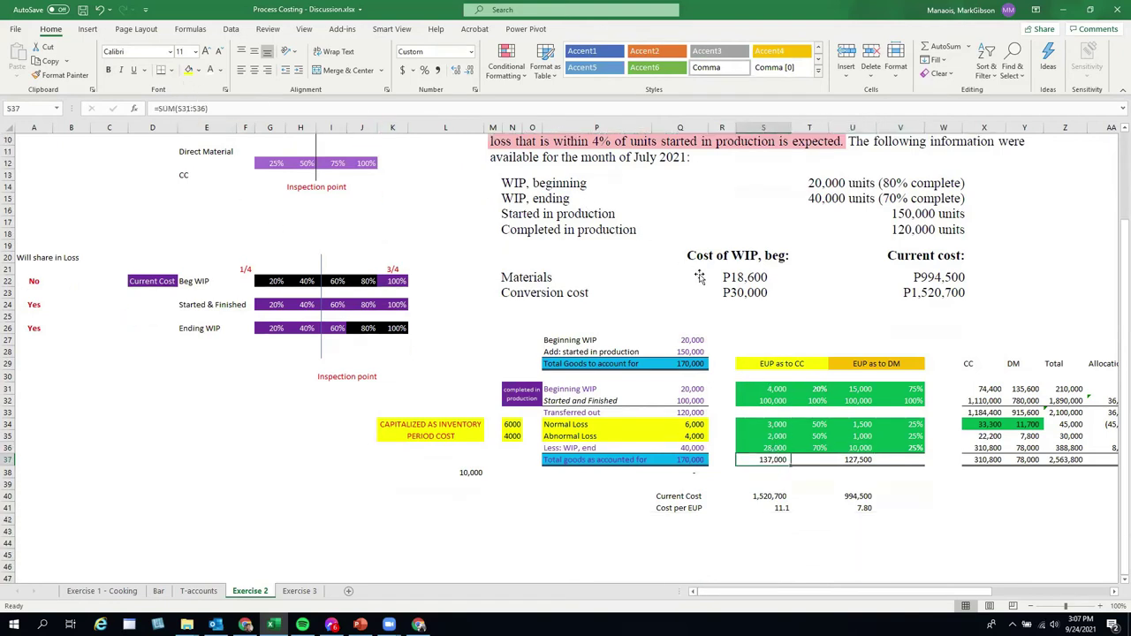
click(870, 460)
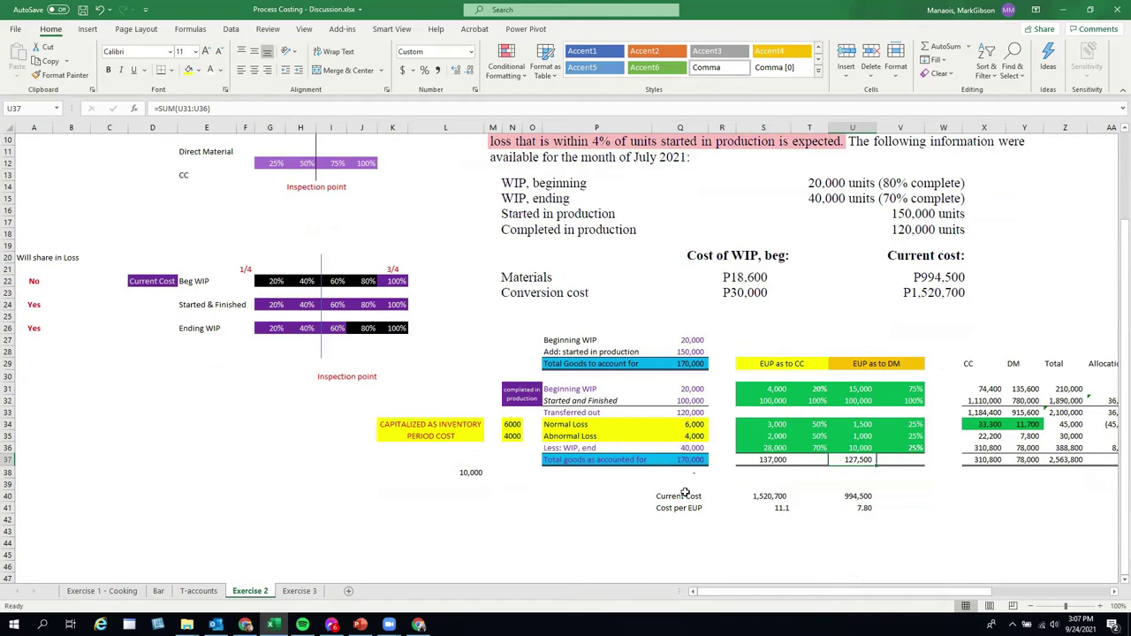
drag(676, 496, 870, 509)
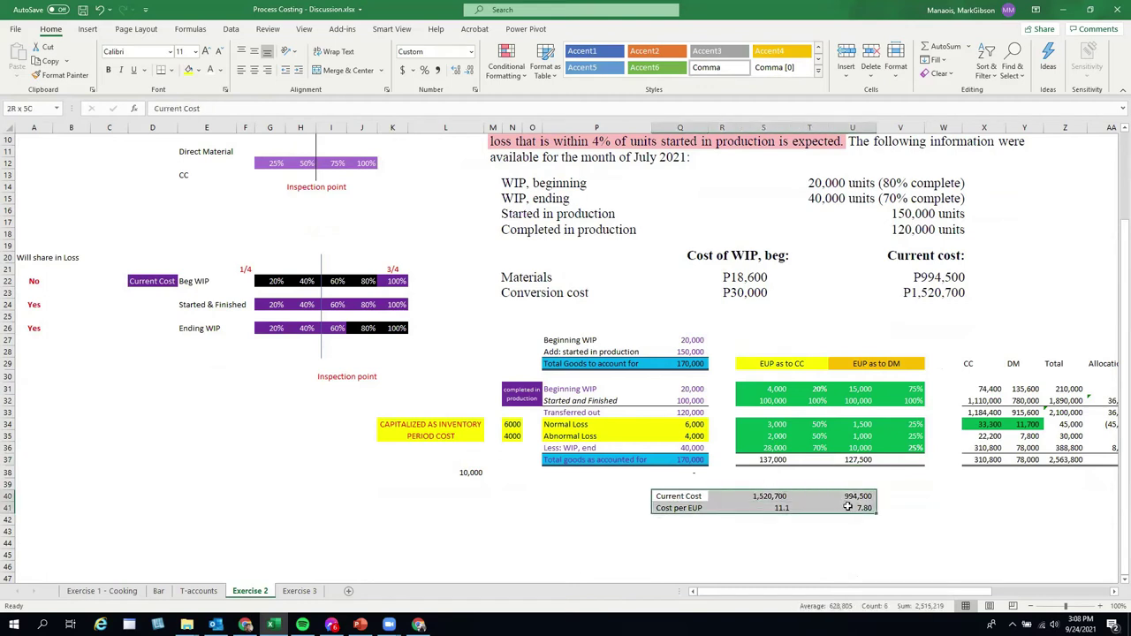
click(763, 543)
Step: Set the font colour of the conversion cost and direct material current costs in S40 and U40 to purple
click(761, 496)
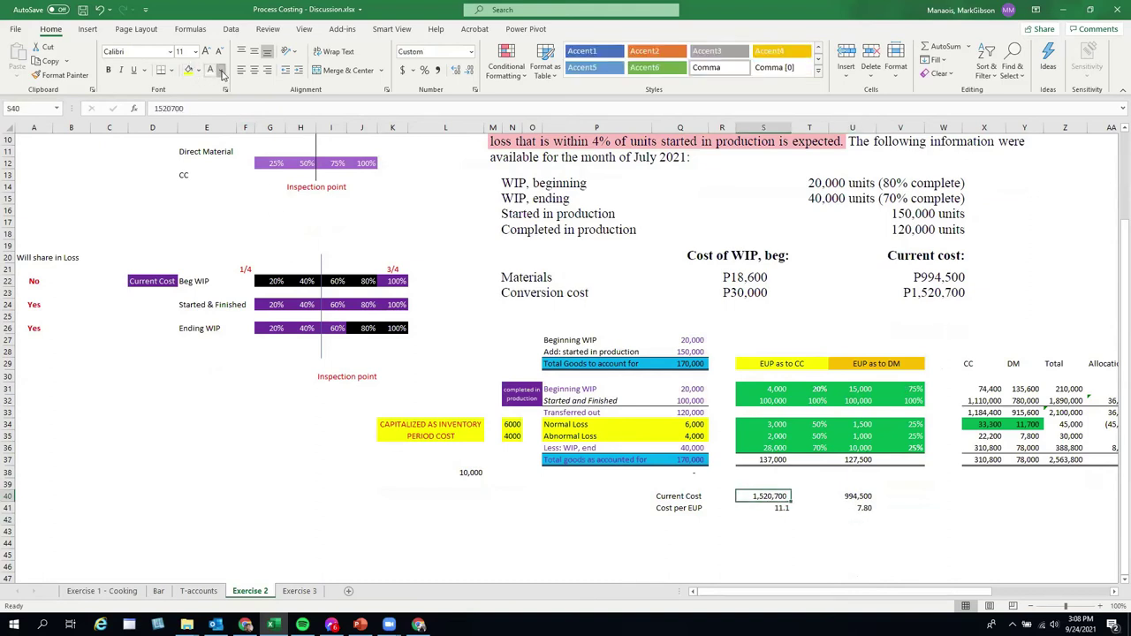
click(219, 70)
click(302, 201)
click(841, 530)
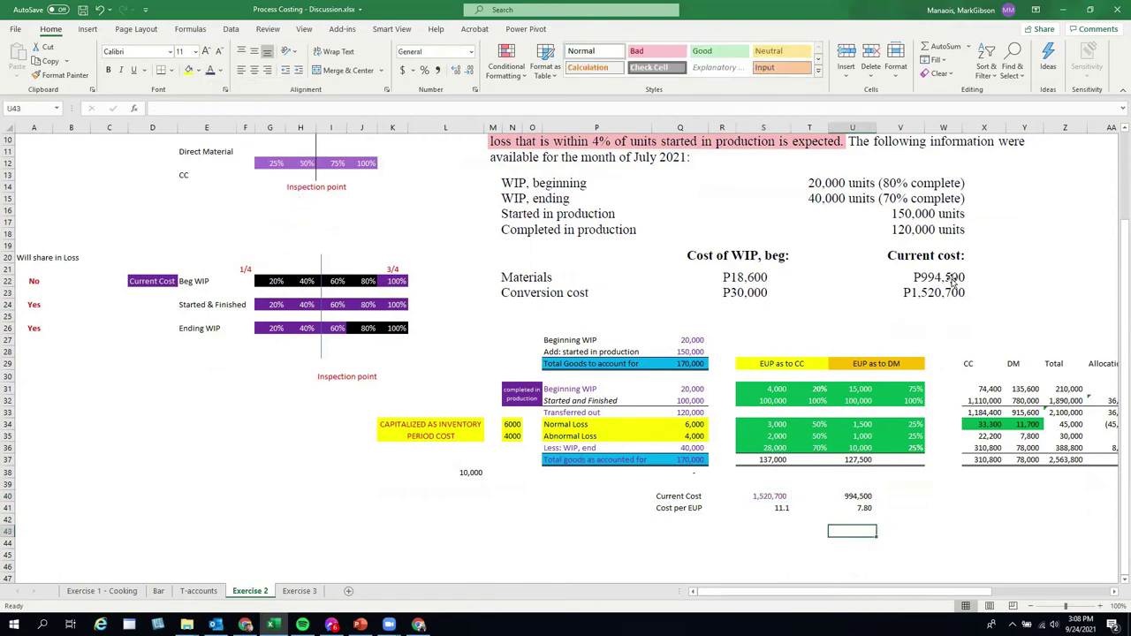
click(861, 496)
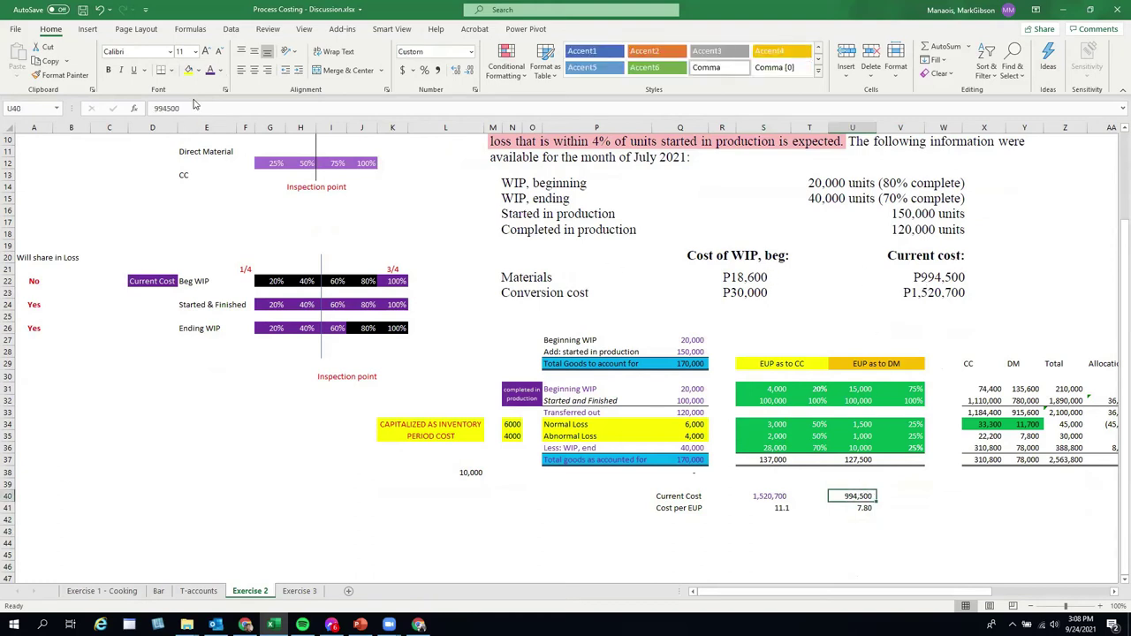
Step: Trace the conversion cost per EUP formula in S41 to the current cost in S40 and the total EUP in S37
click(780, 510)
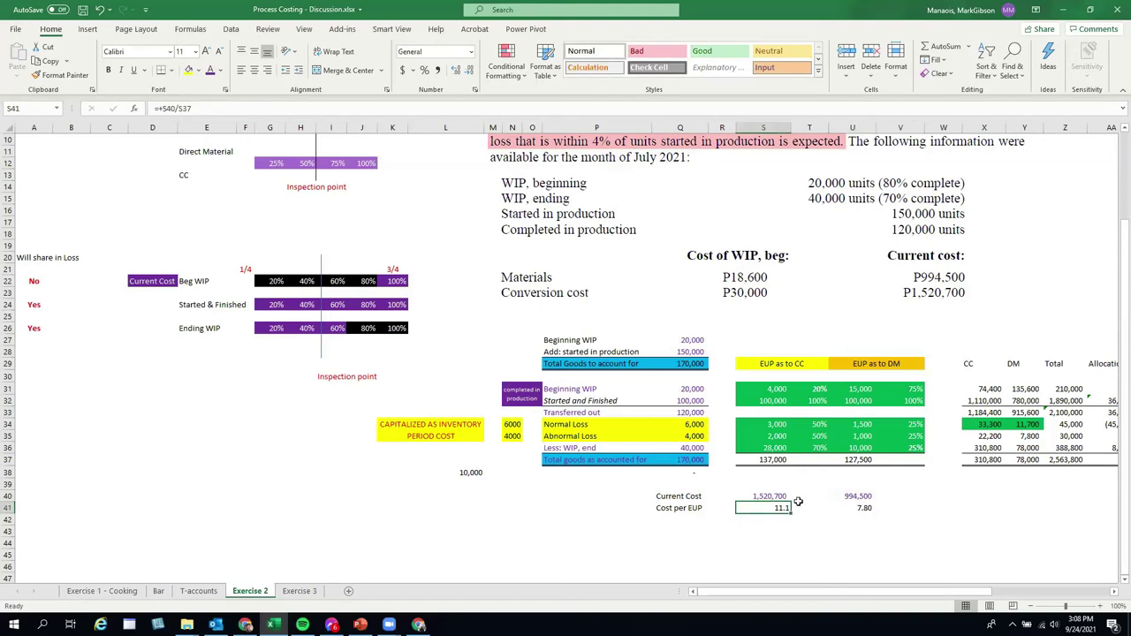
key(Up)
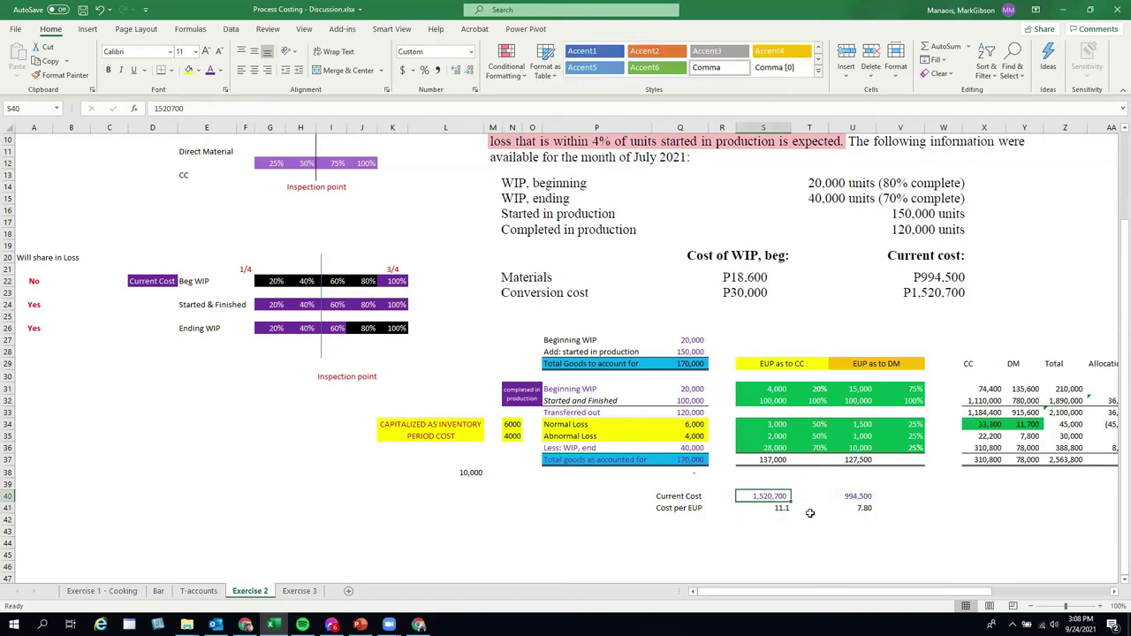
click(783, 460)
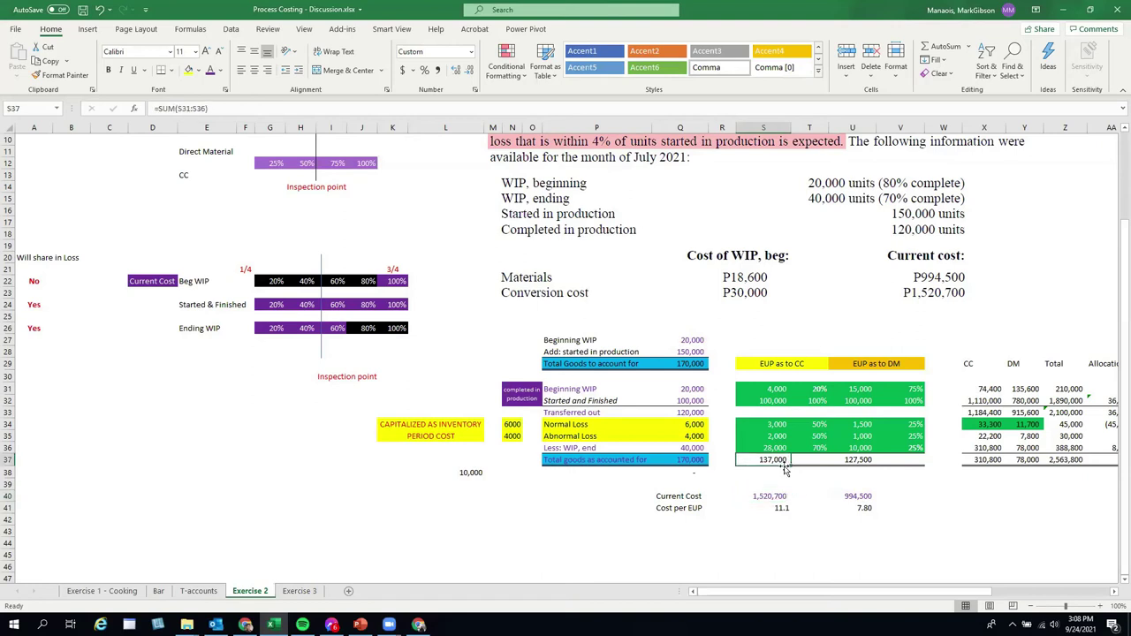
click(788, 511)
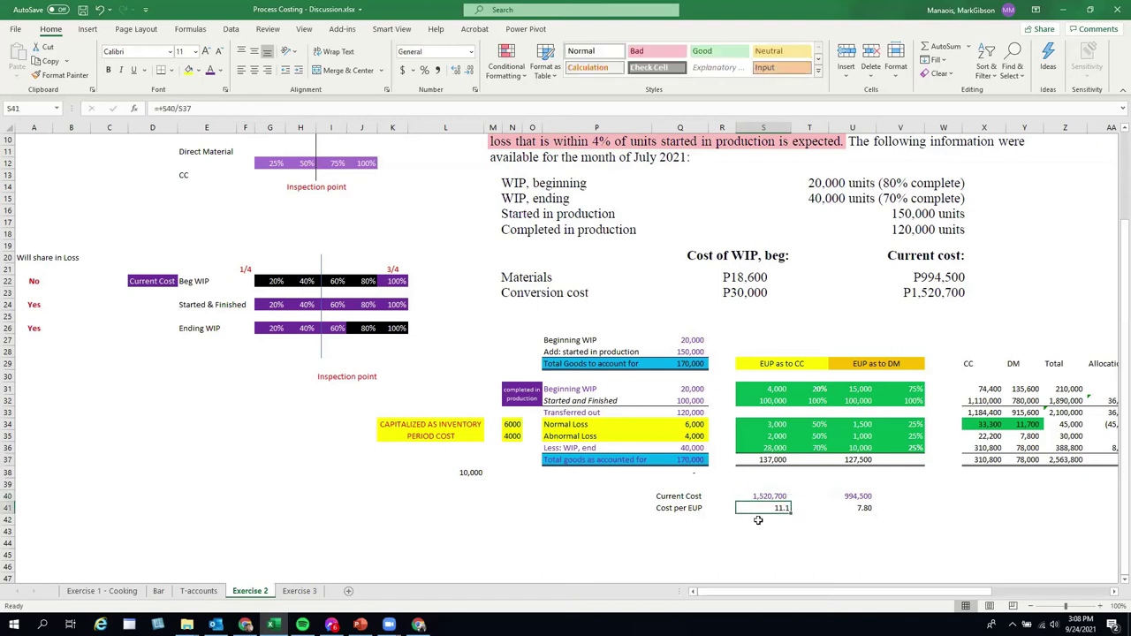
Step: Apply comma style to the conversion cost per EUP in S41 and trace the direct material cost per EUP in U41 to U40 and U37
click(438, 70)
click(834, 531)
key(Up)
key(Up)
key(Up)
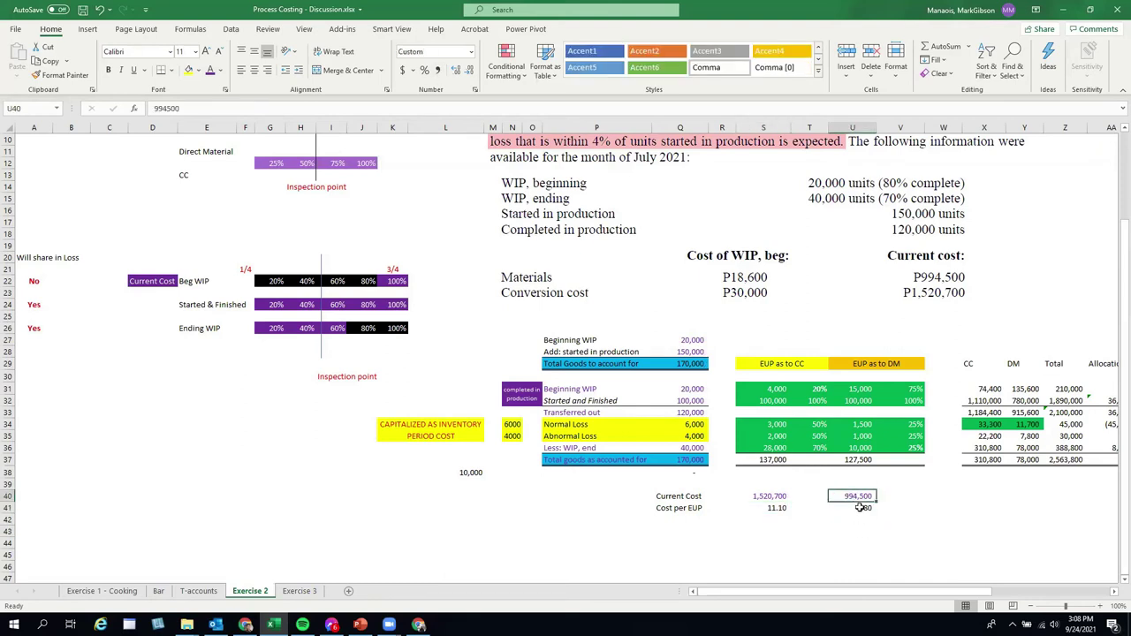
click(862, 460)
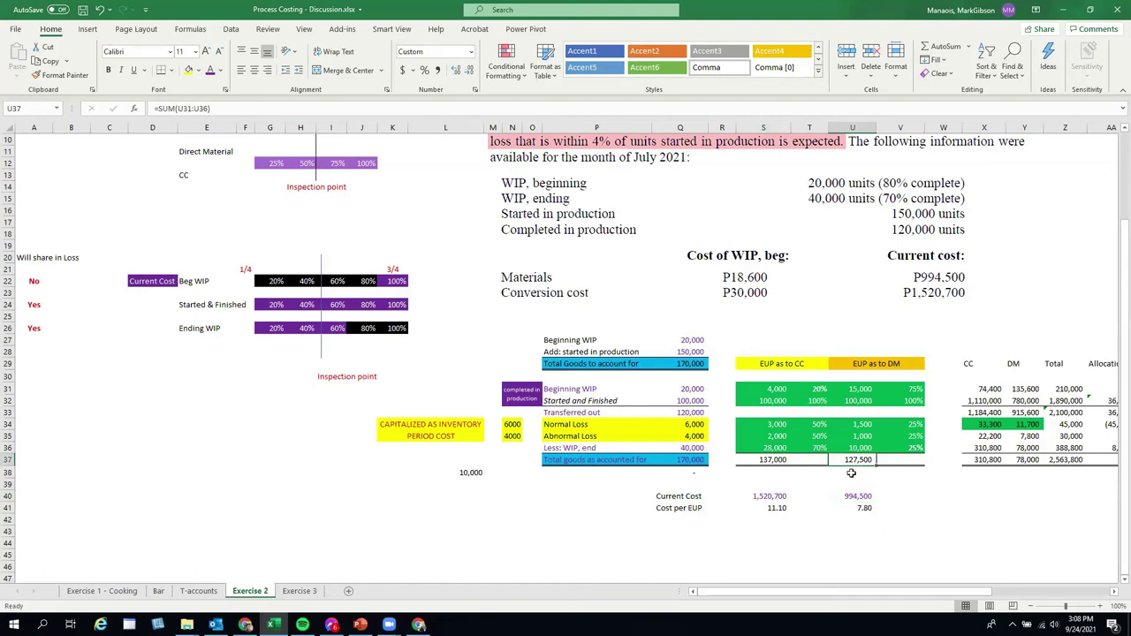
click(869, 511)
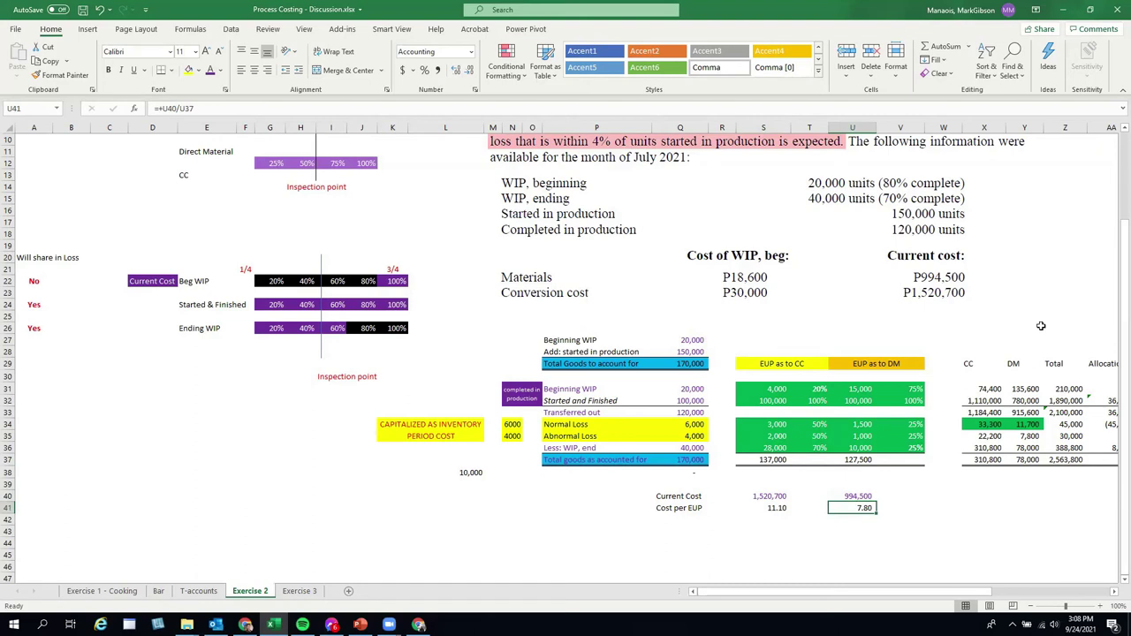
Step: Set the font colour of the beginning WIP conversion cost in X31 to purple
click(1114, 593)
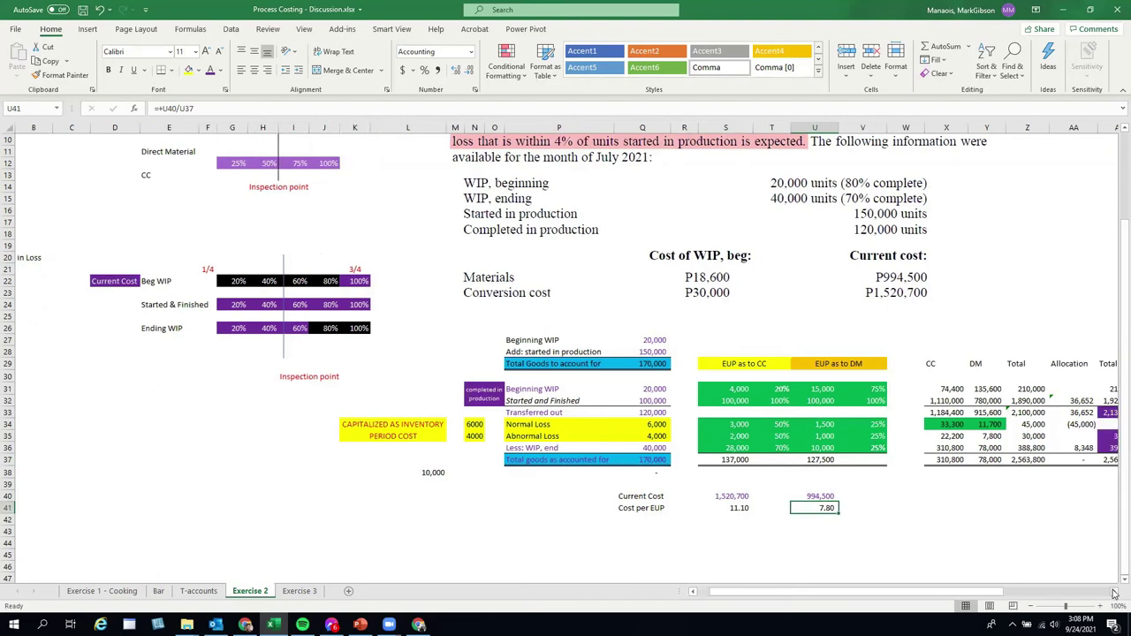
click(1114, 593)
click(1114, 593)
click(1114, 594)
click(1114, 594)
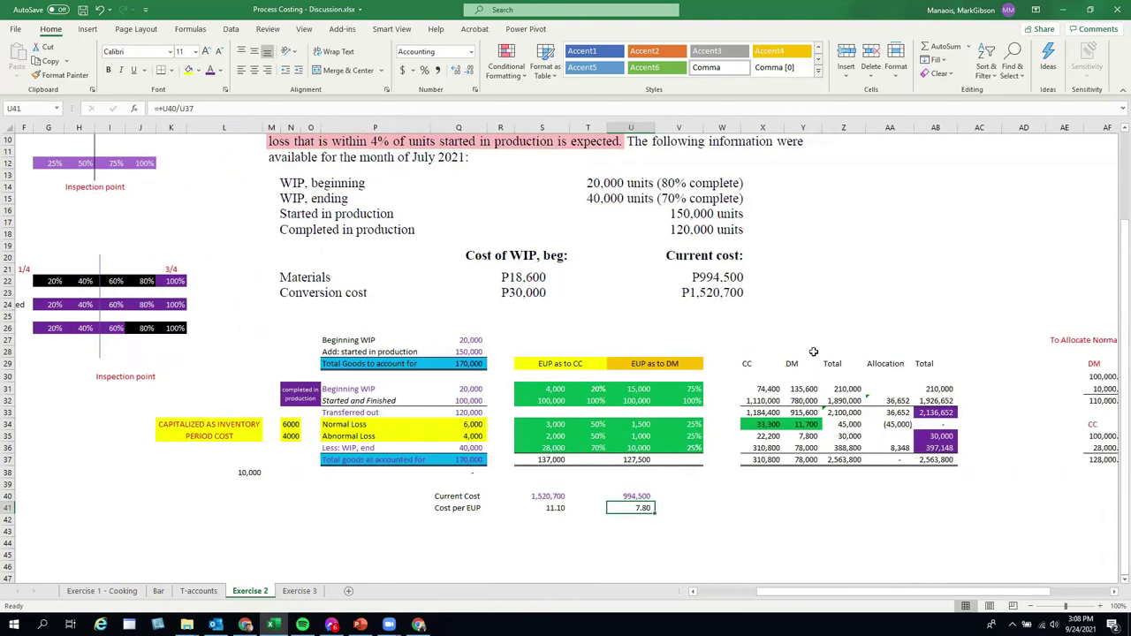
click(1114, 594)
click(1115, 594)
click(1114, 594)
click(1114, 594)
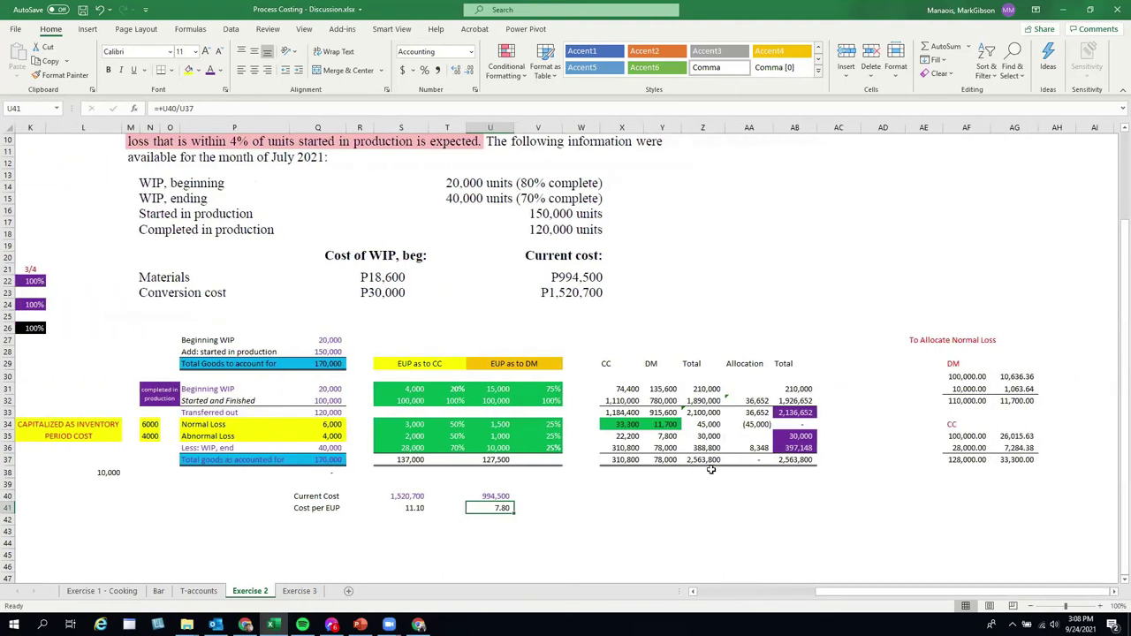
click(617, 389)
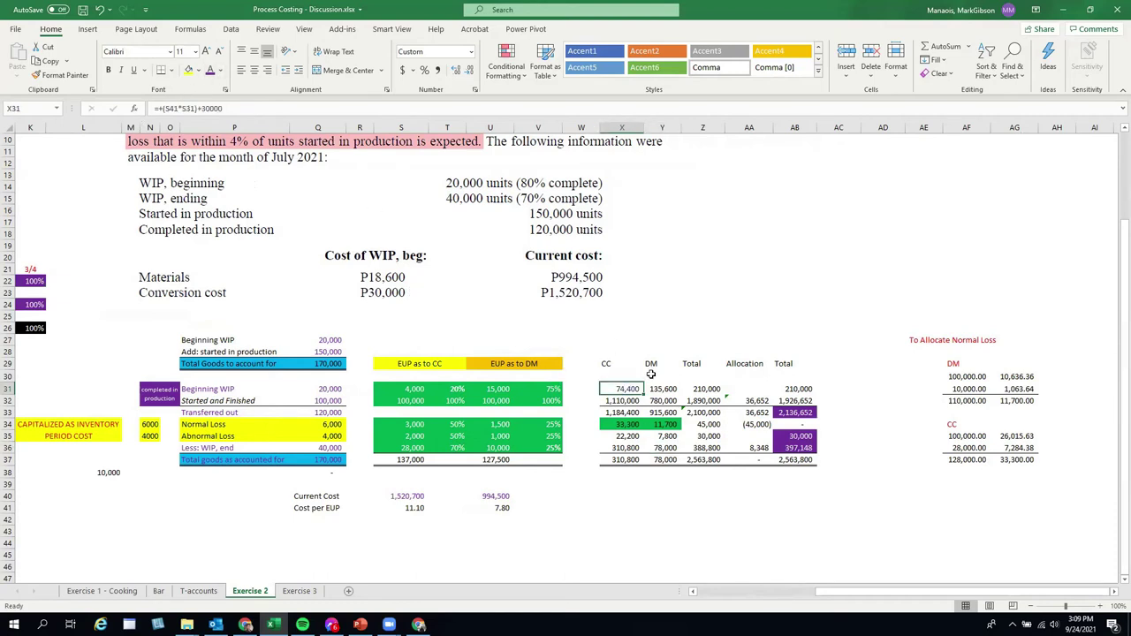
Step: Trace the beginning WIP direct material cost formula in Y31 and set the font colour of Y31 and the total in Z31 to purple
click(674, 388)
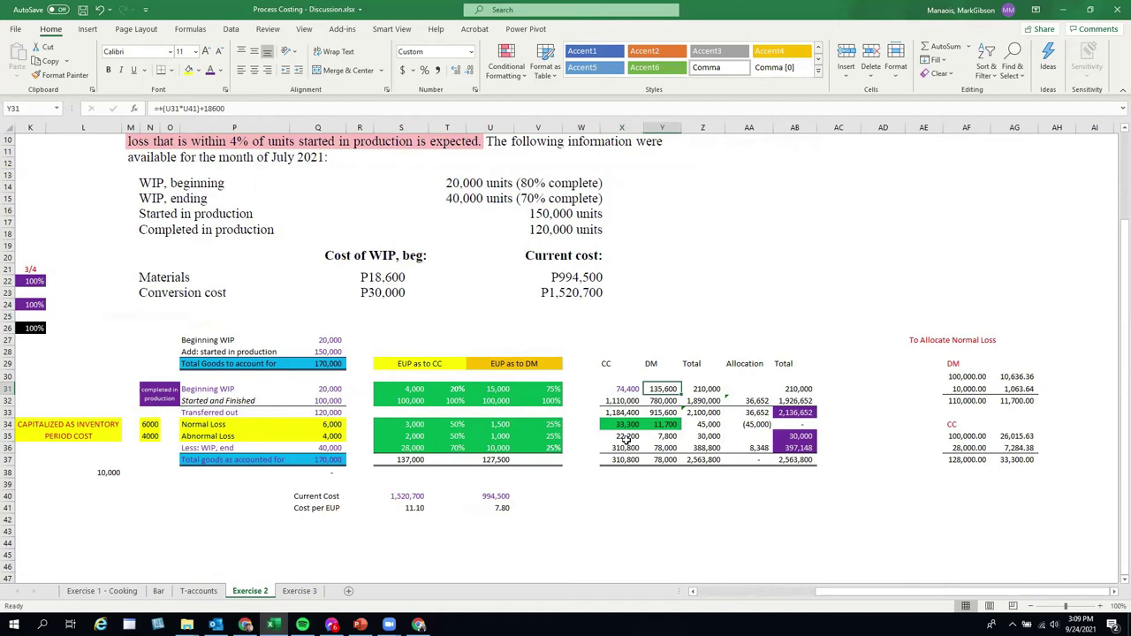
click(285, 110)
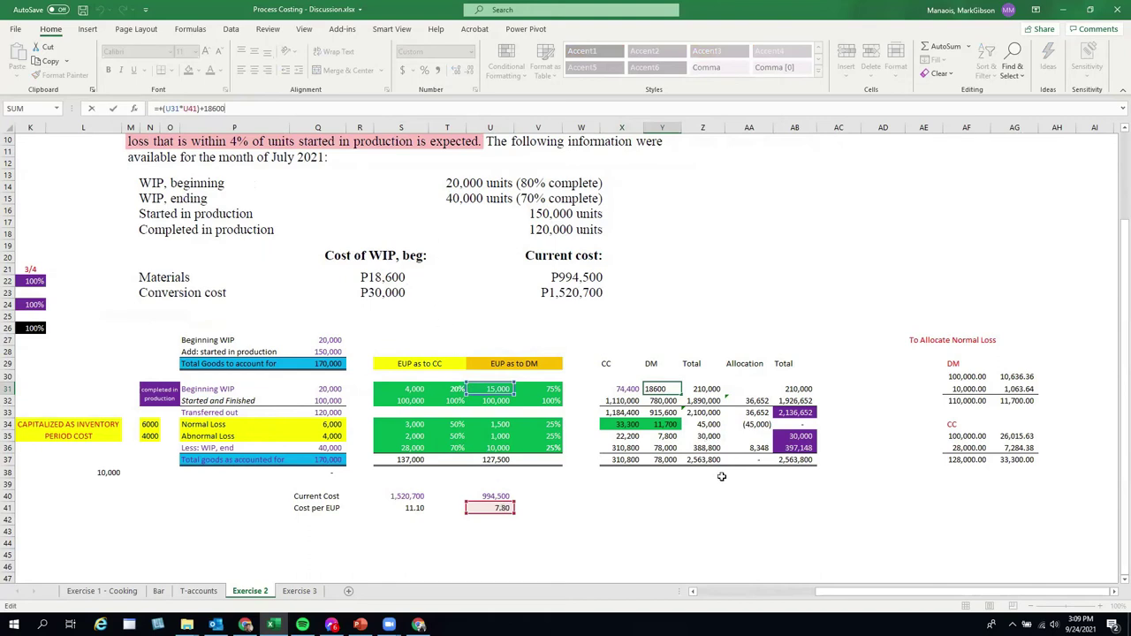
key(Escape)
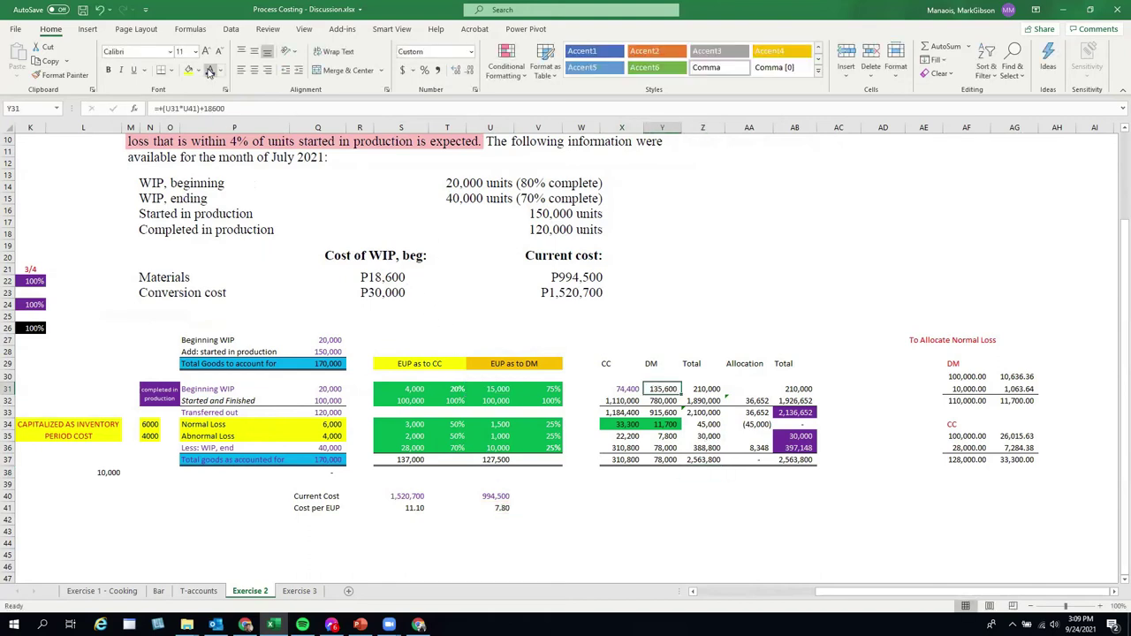
click(714, 389)
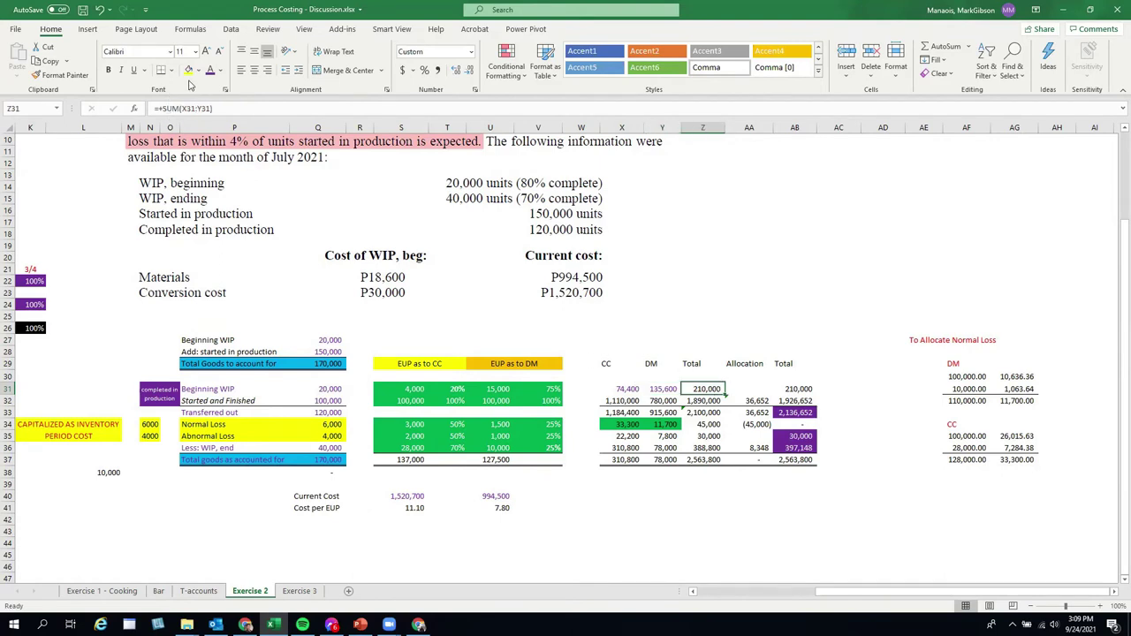
click(683, 542)
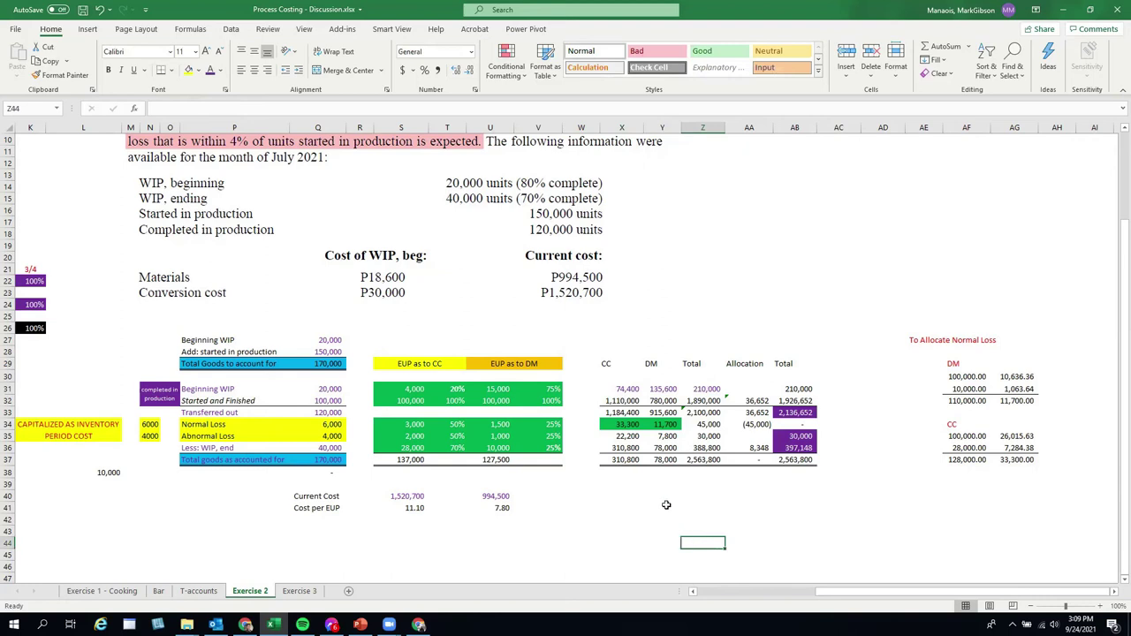
Step: Trace the Started and Finished cost formulas in X32 and Y32 and set the font colour of X32, Y32 and the total in Z32 to purple
click(618, 399)
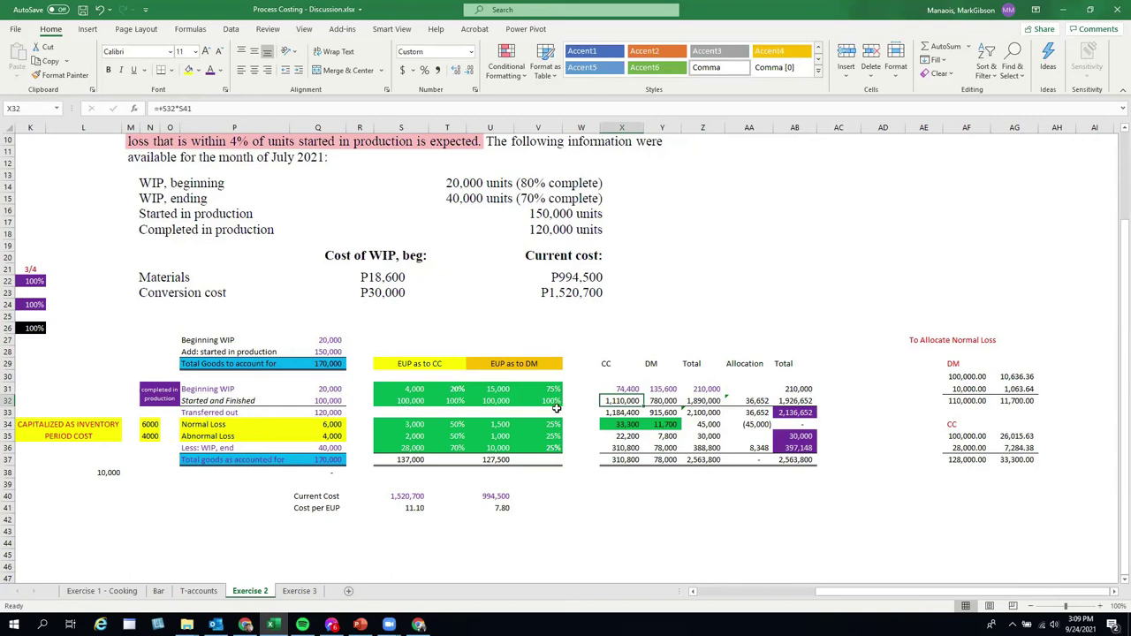
click(281, 107)
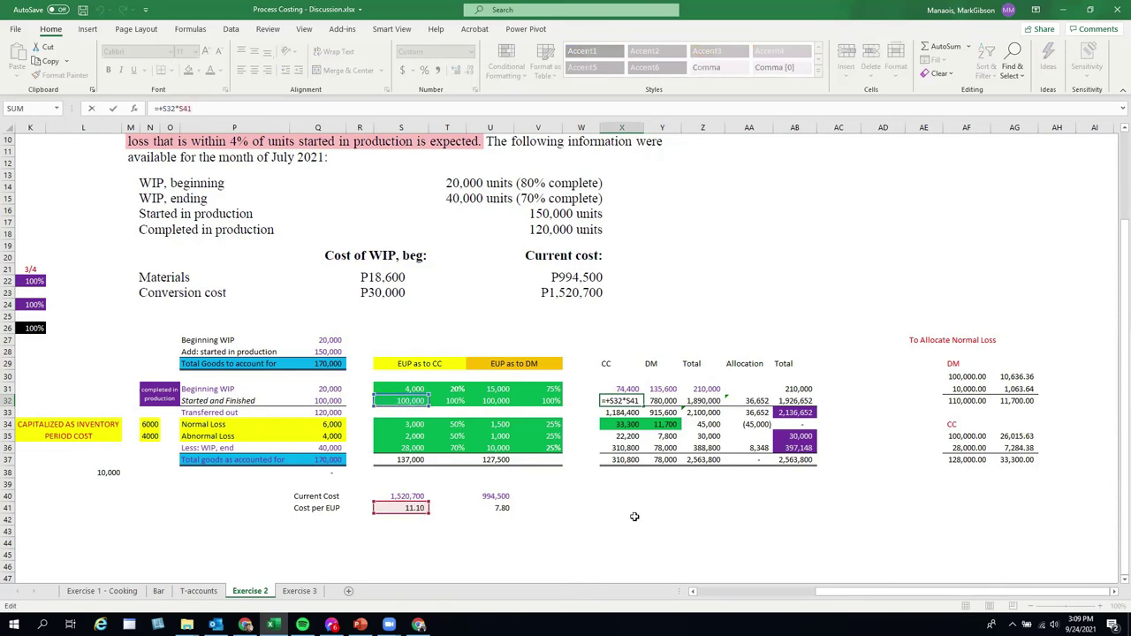
key(ctrl+Return)
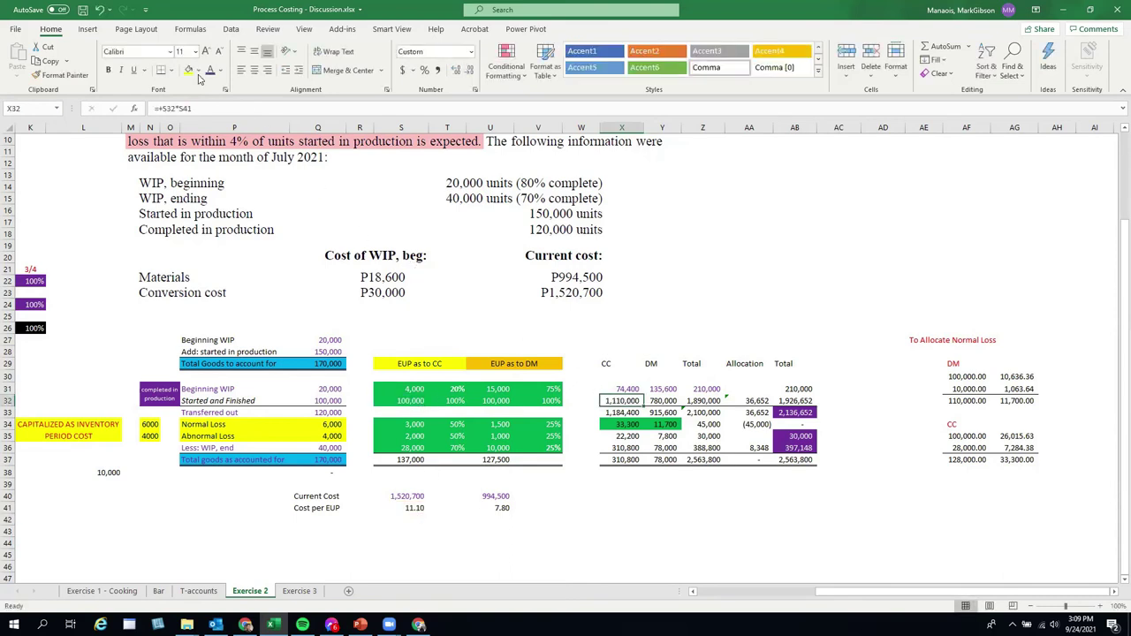
click(661, 400)
text(=+U32*U41)
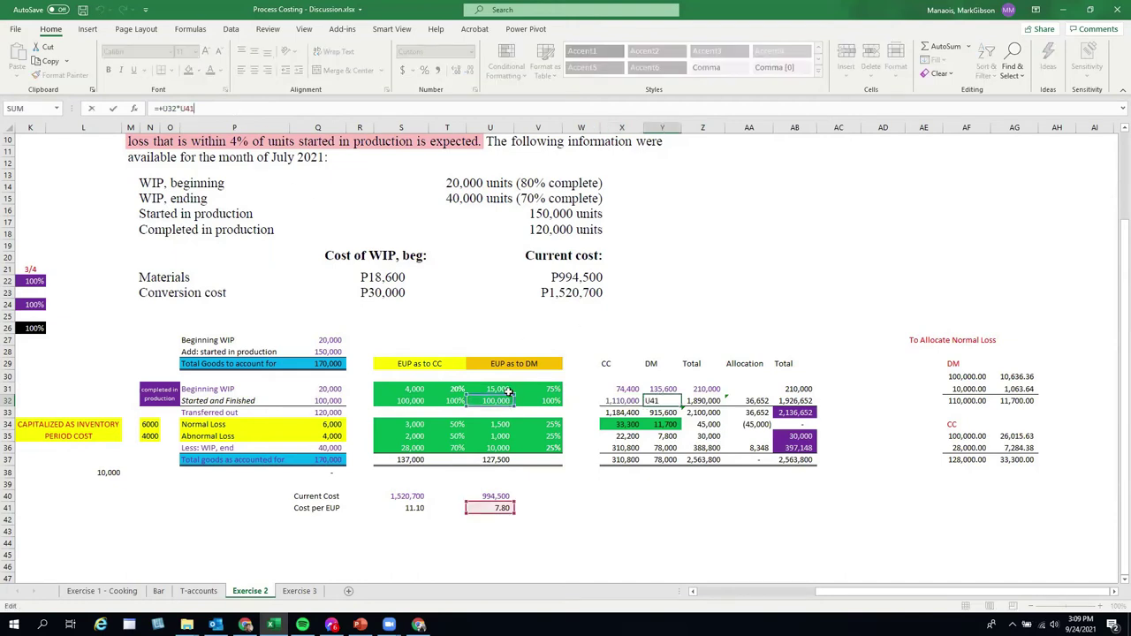
key(ctrl+Return)
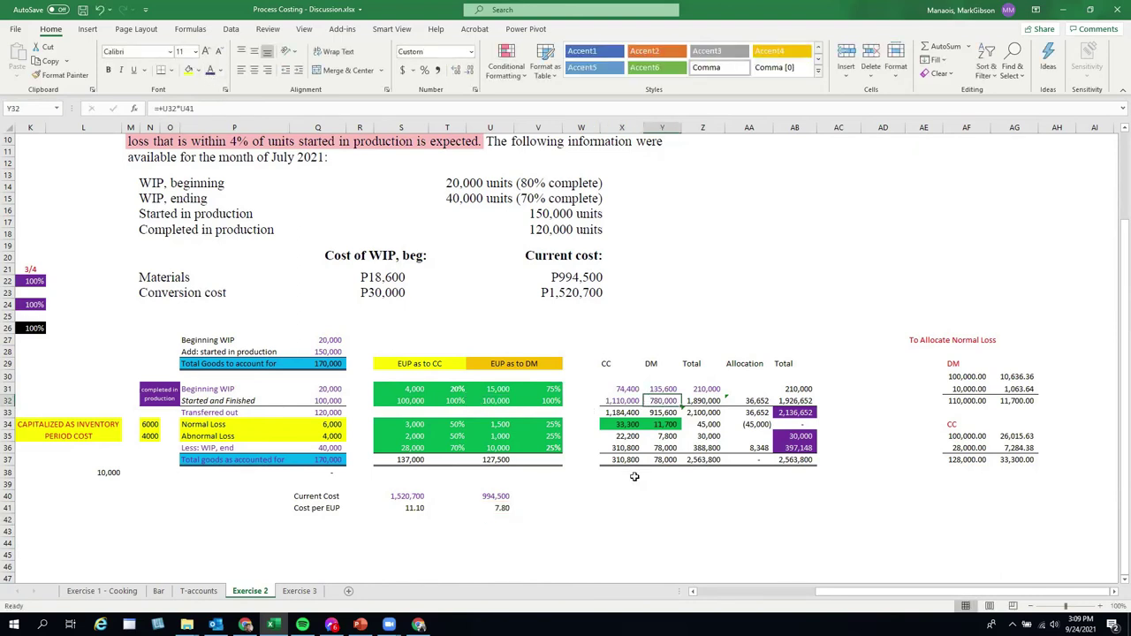
drag(625, 400, 652, 398)
click(704, 400)
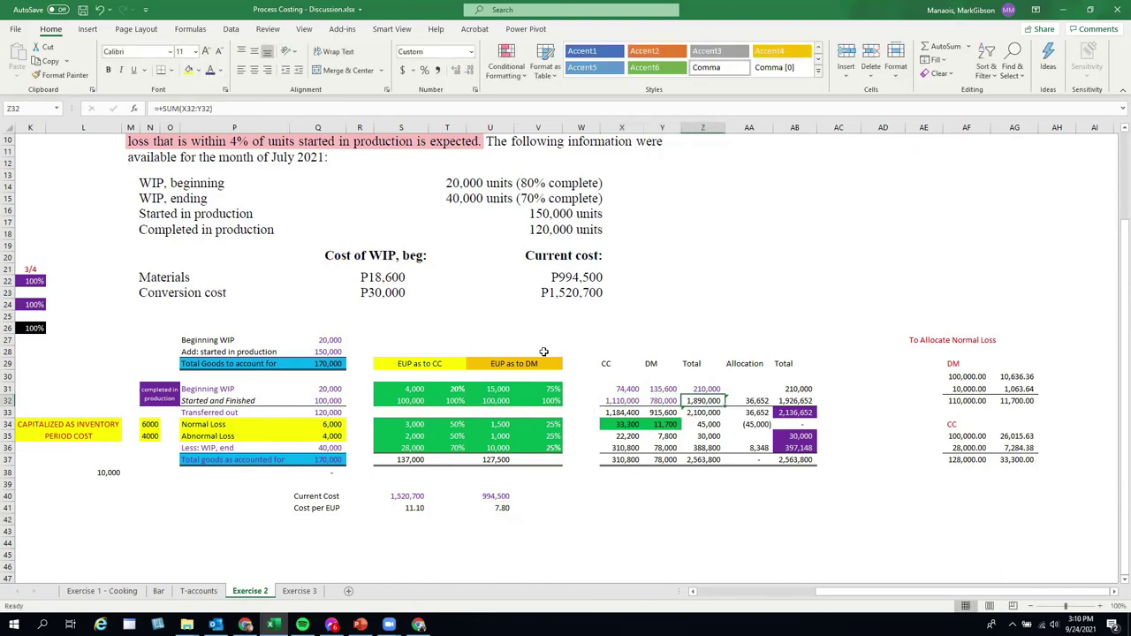
Step: Set the font colour of the Transferred out conversion cost, direct material cost and total in X33:Z33 to purple
drag(627, 390, 627, 401)
click(623, 412)
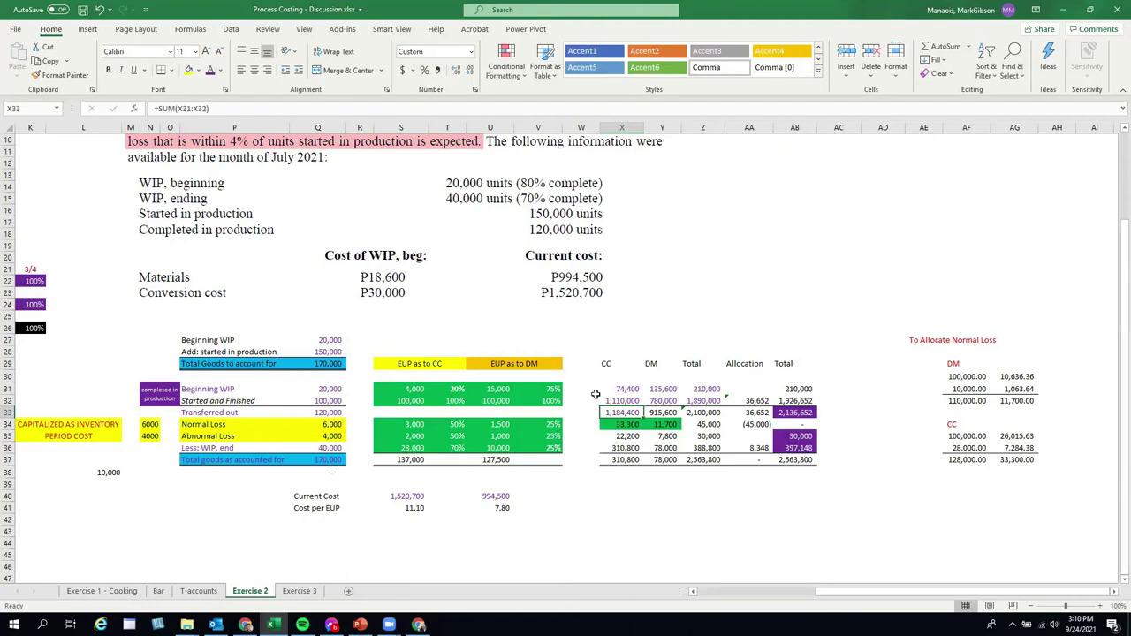
click(658, 412)
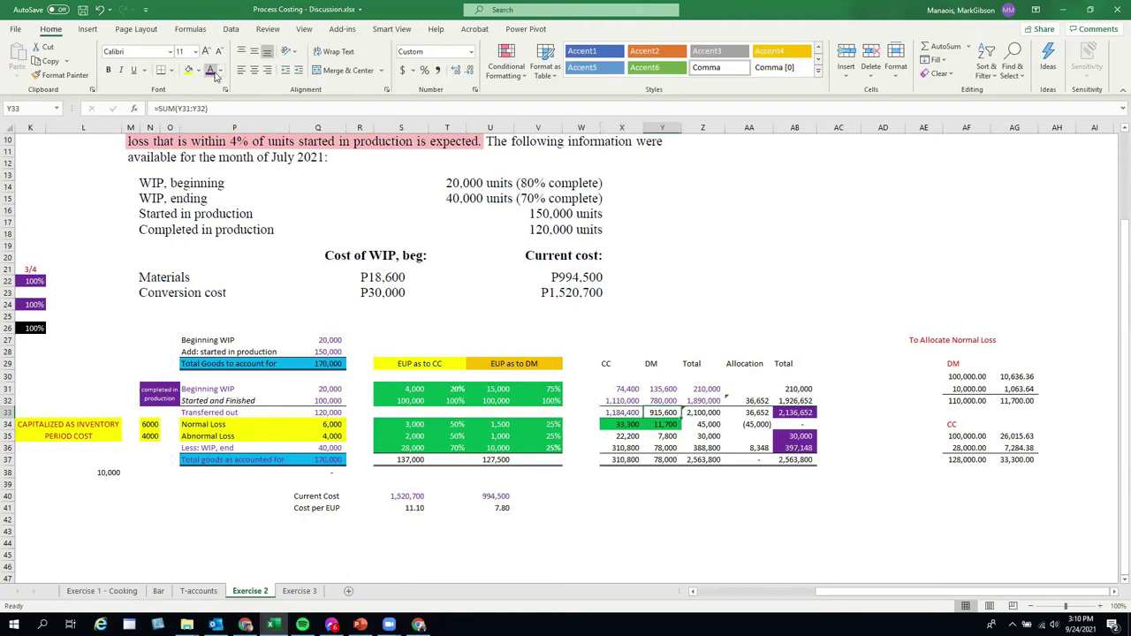
click(704, 412)
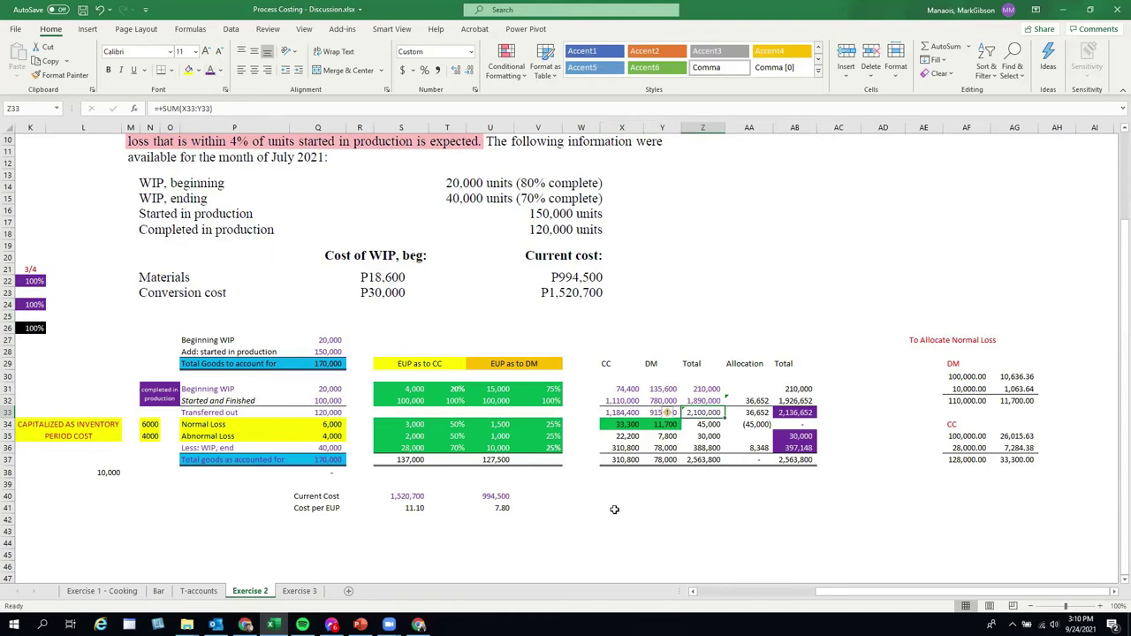
click(637, 546)
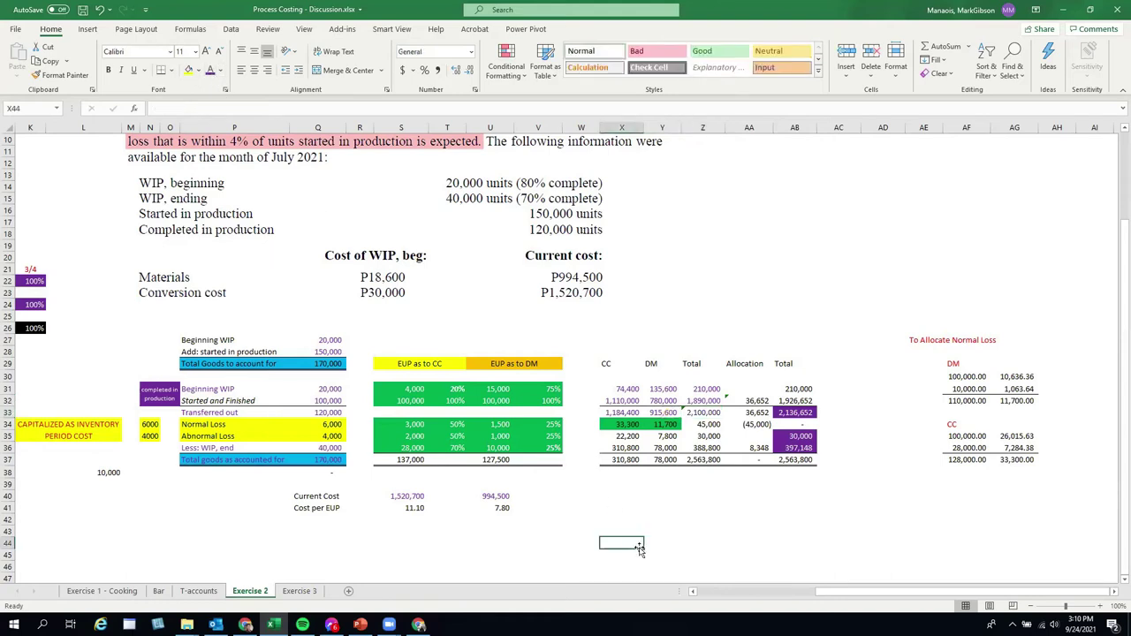
Step: Trace the Normal Loss cost formulas in X34 and Y34 and set the font colour of X34 and the total in Z34 to purple
click(633, 425)
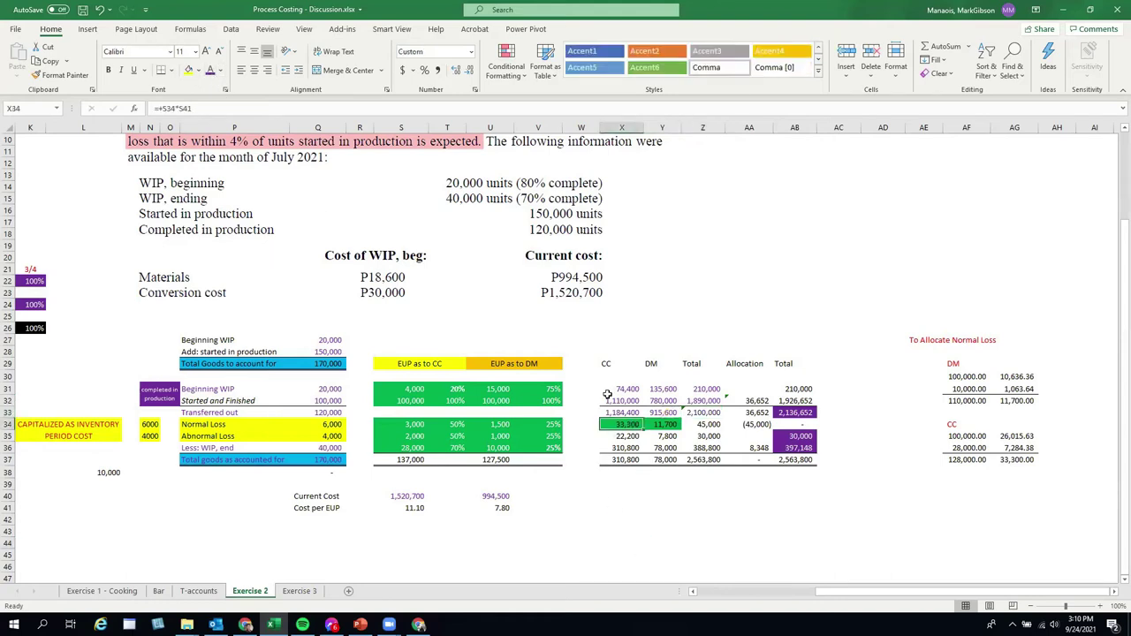
click(231, 107)
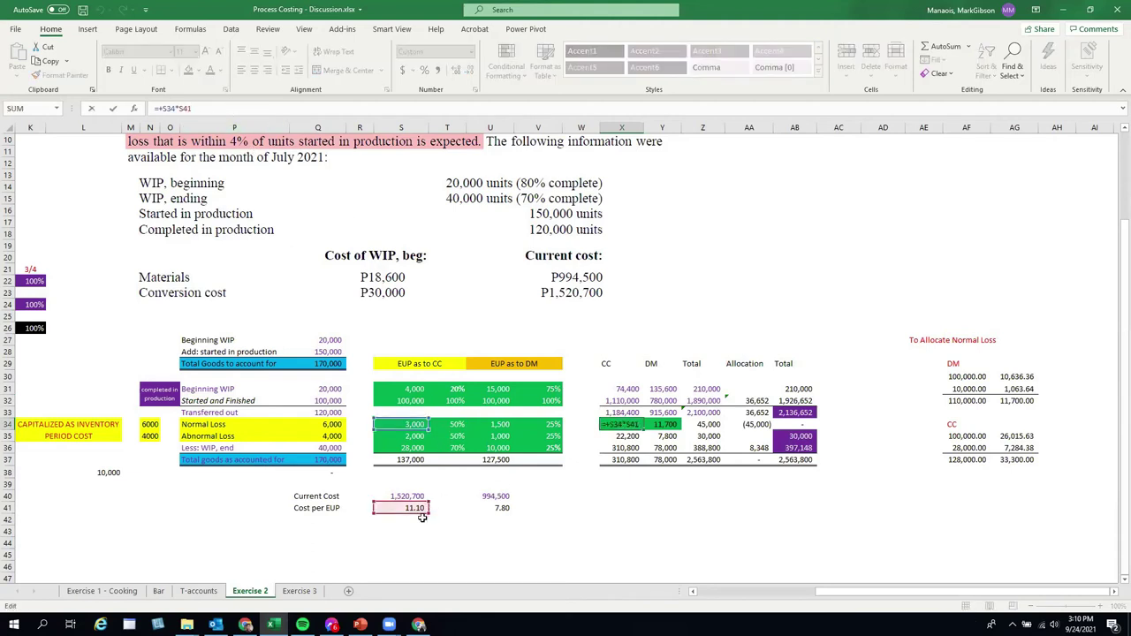
key(ctrl+Return)
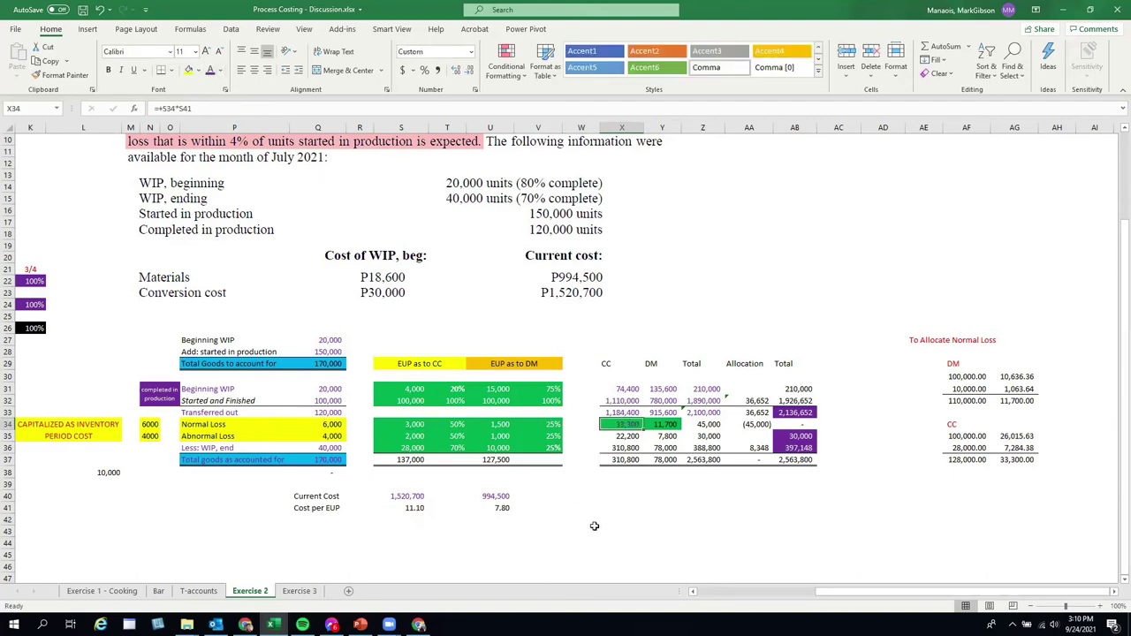
click(665, 425)
double_click(664, 425)
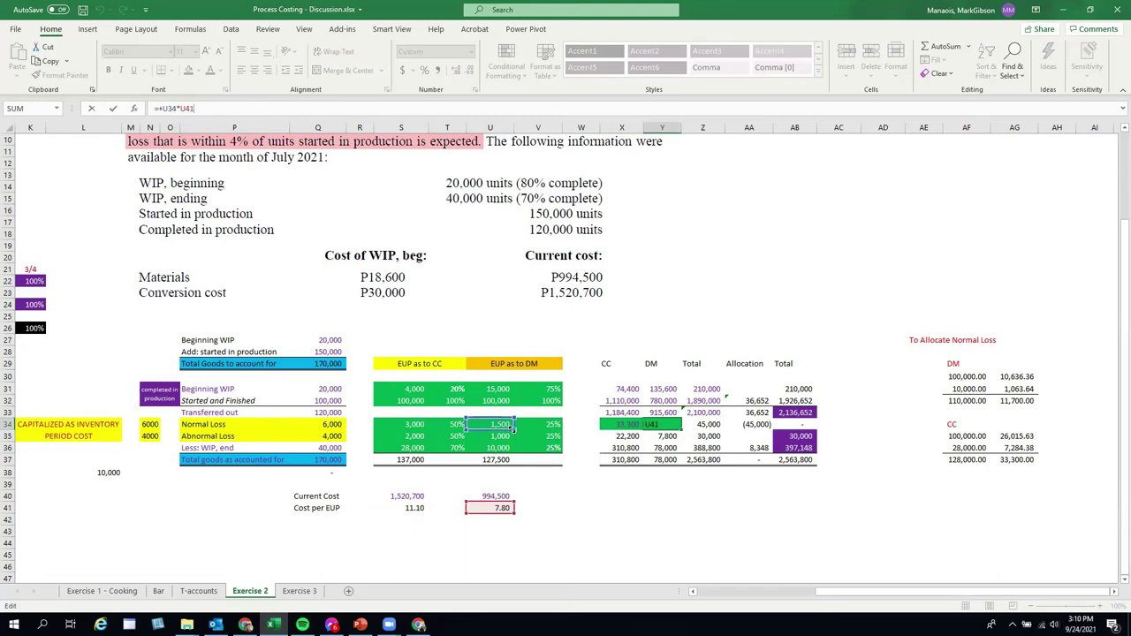
key(Tab)
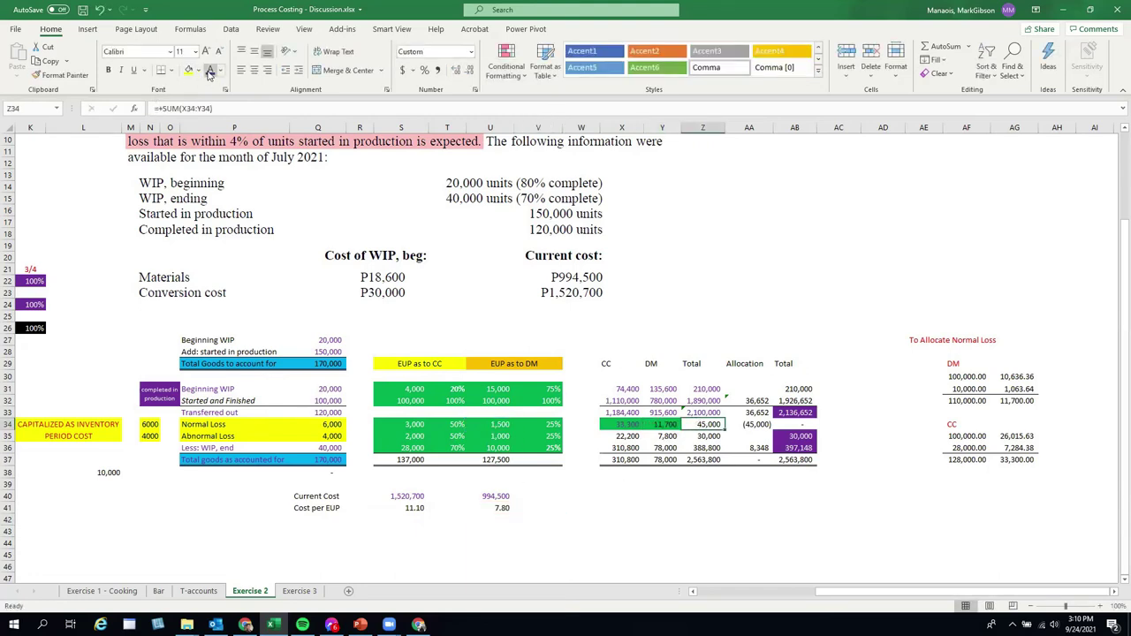
click(709, 476)
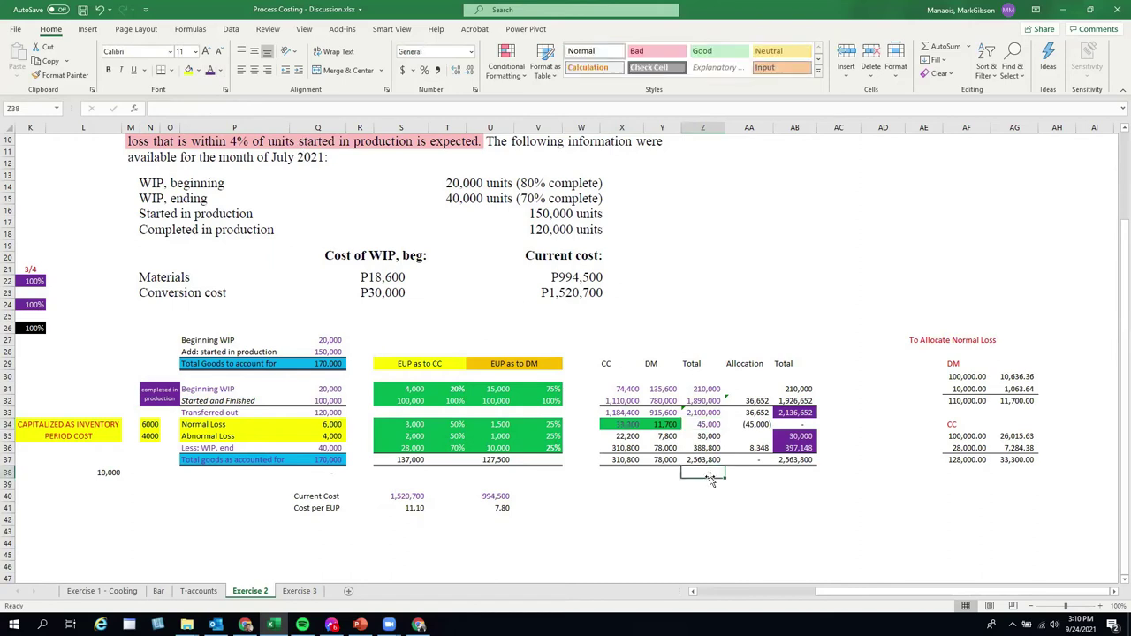
Step: Trace the Abnormal Loss cost formulas in X35 and Y35 to their EUP and cost per EUP, and set the font colour of X35 to purple
click(629, 437)
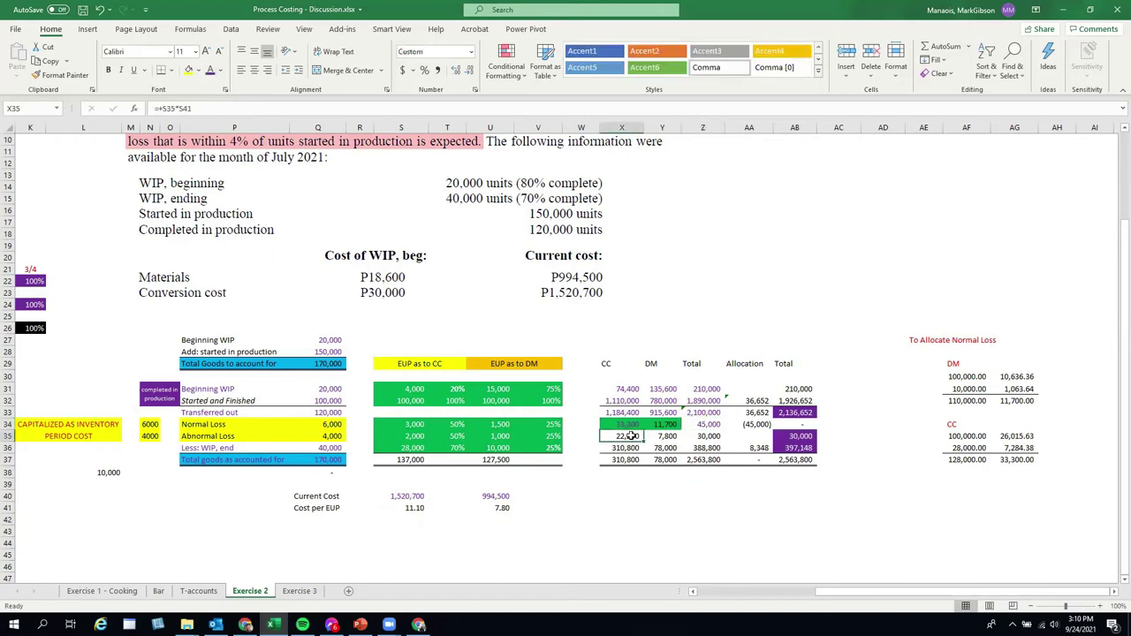
click(220, 108)
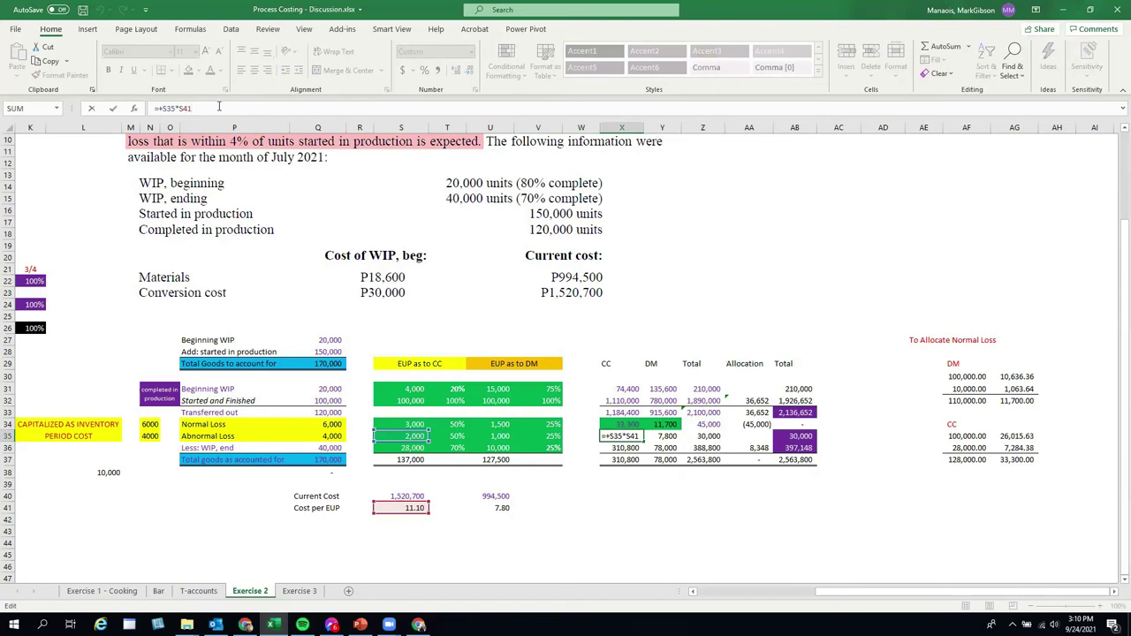
click(552, 507)
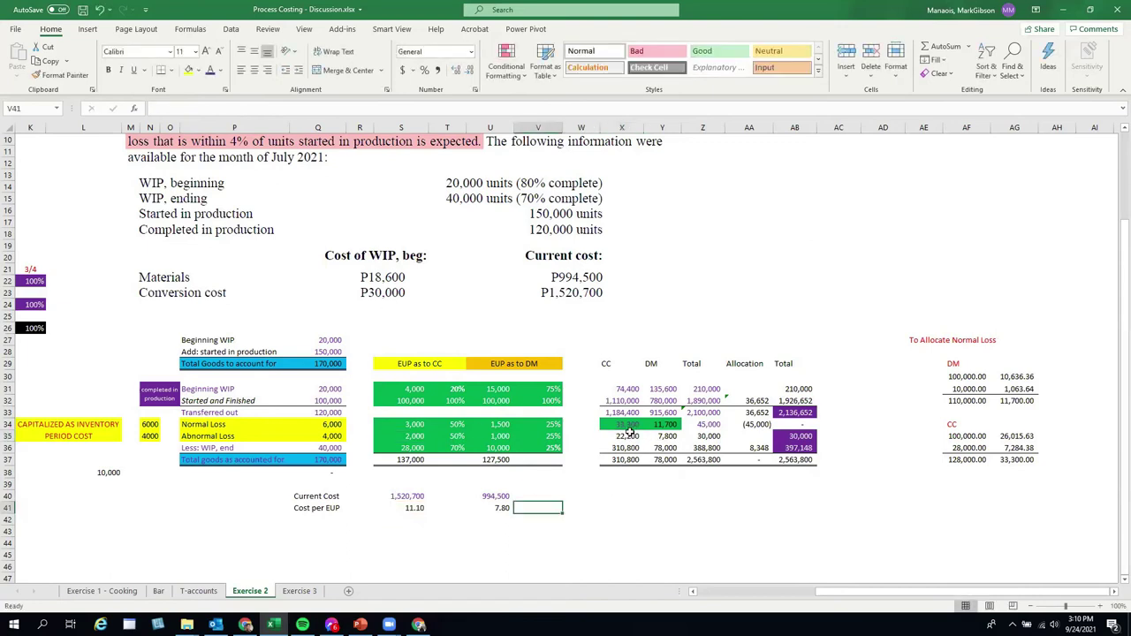
click(629, 433)
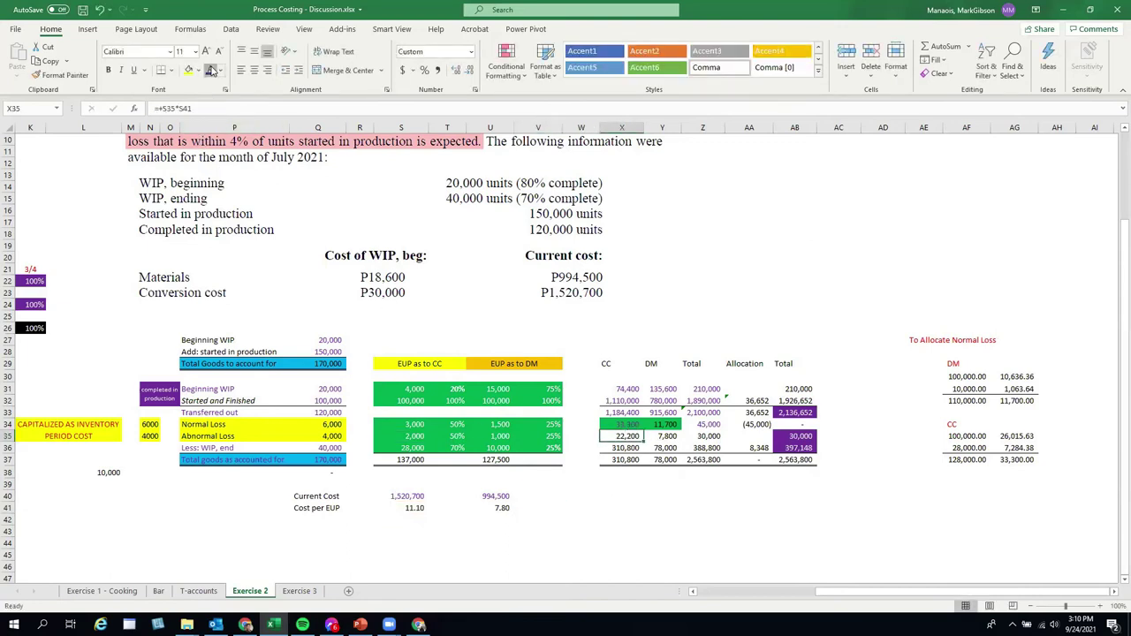
click(670, 436)
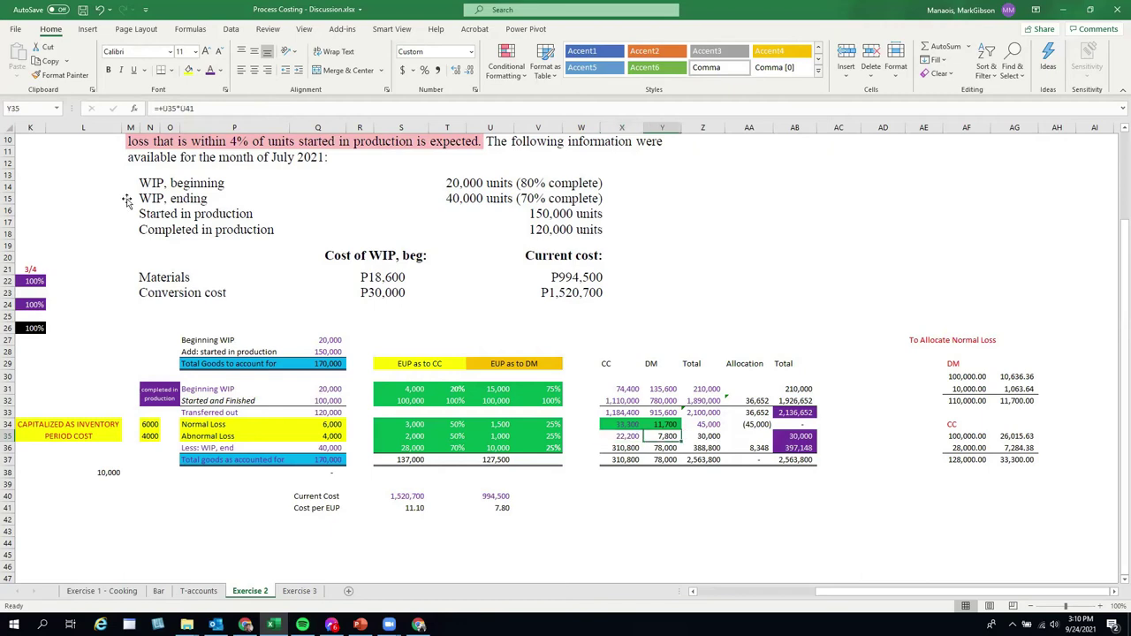
click(209, 102)
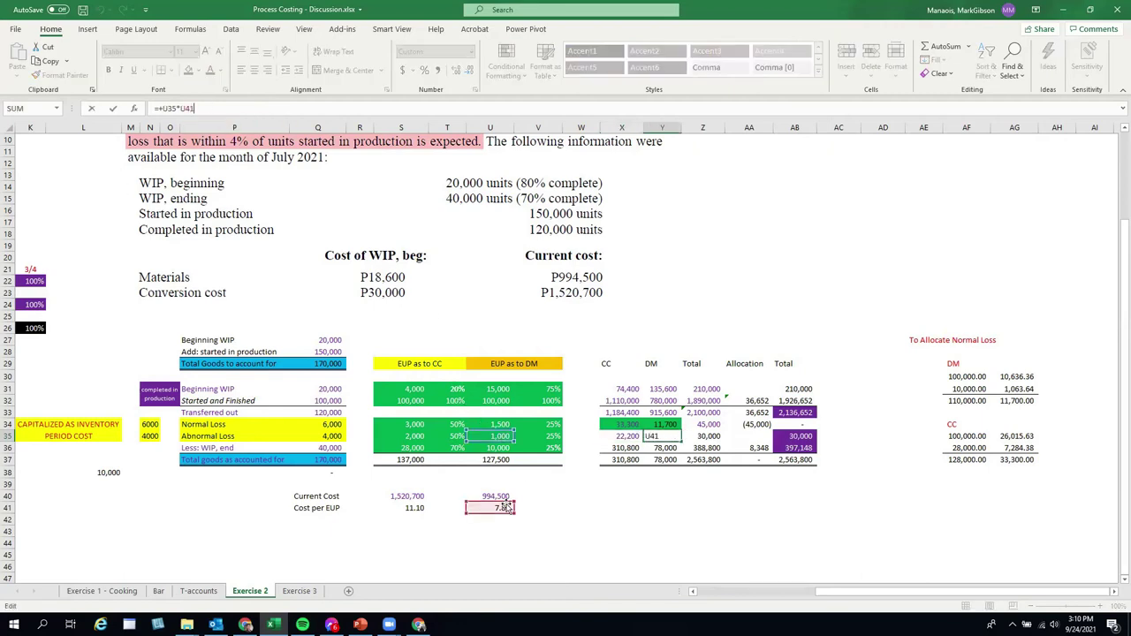
key(ctrl+Return)
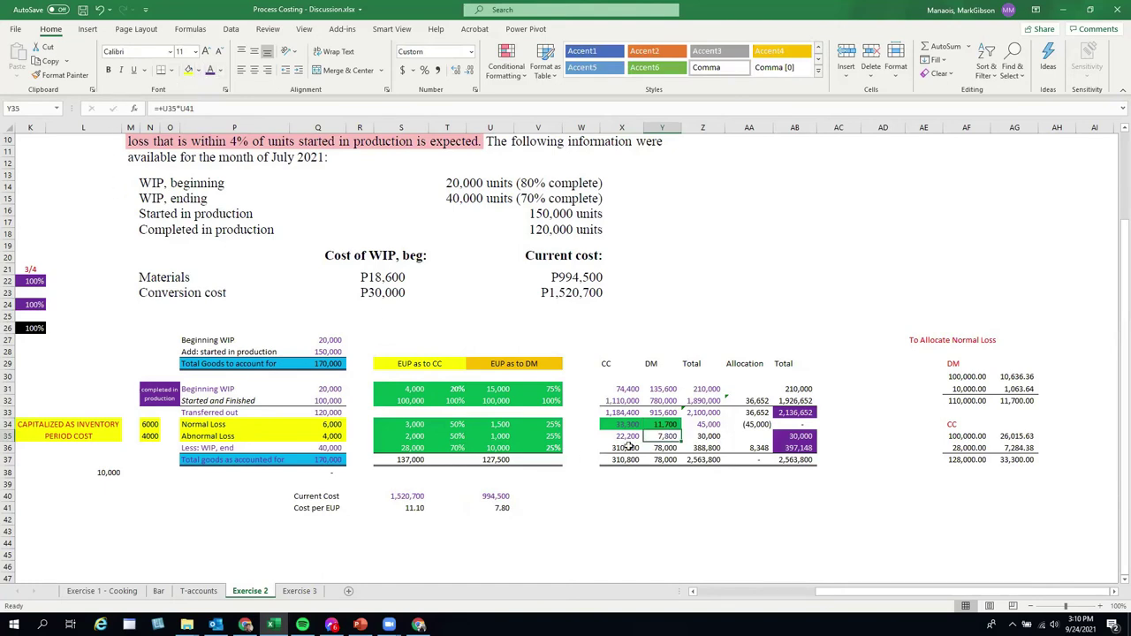
Step: Trace the ending WIP cost formulas in X36 and Y36 and set the font colour of the row's costs and total in Z36 to purple
click(626, 449)
click(233, 107)
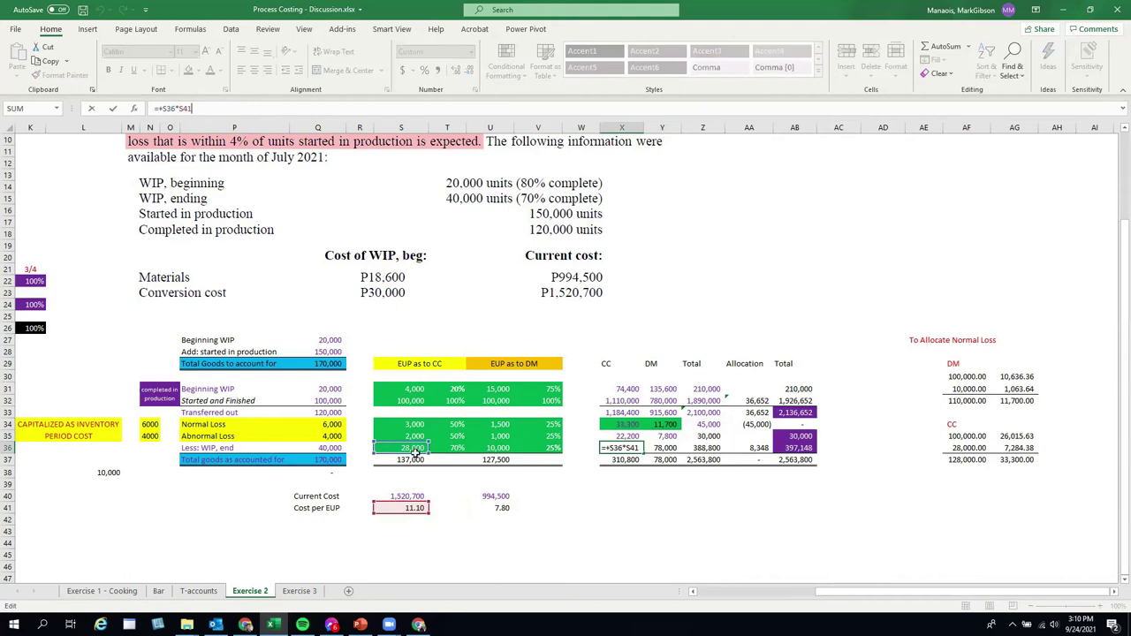
click(447, 542)
click(608, 449)
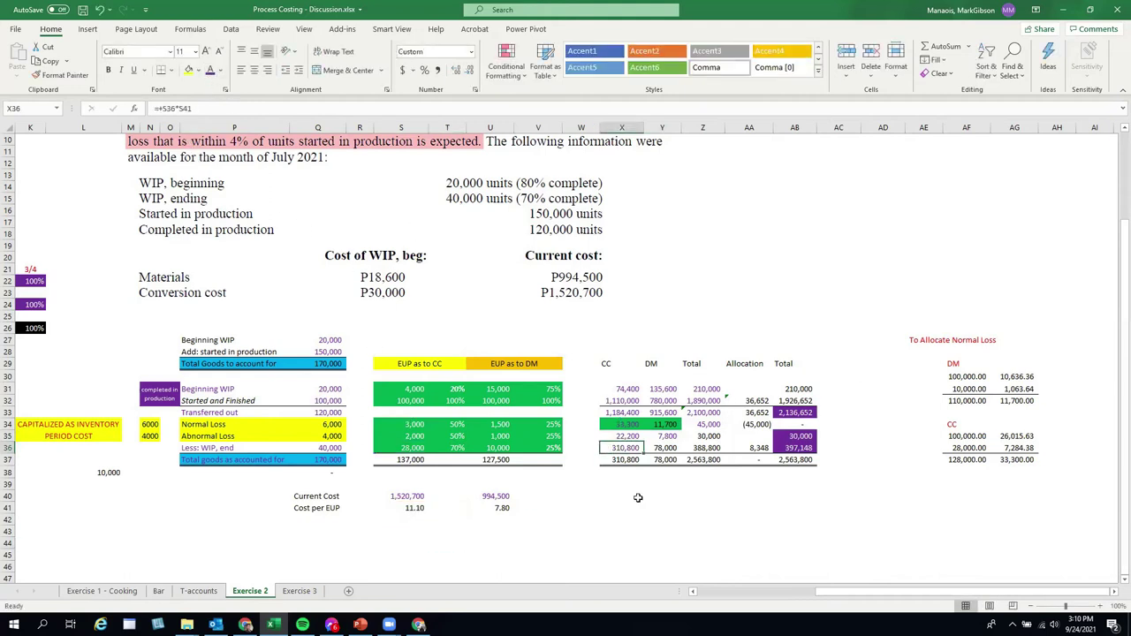
key(Right)
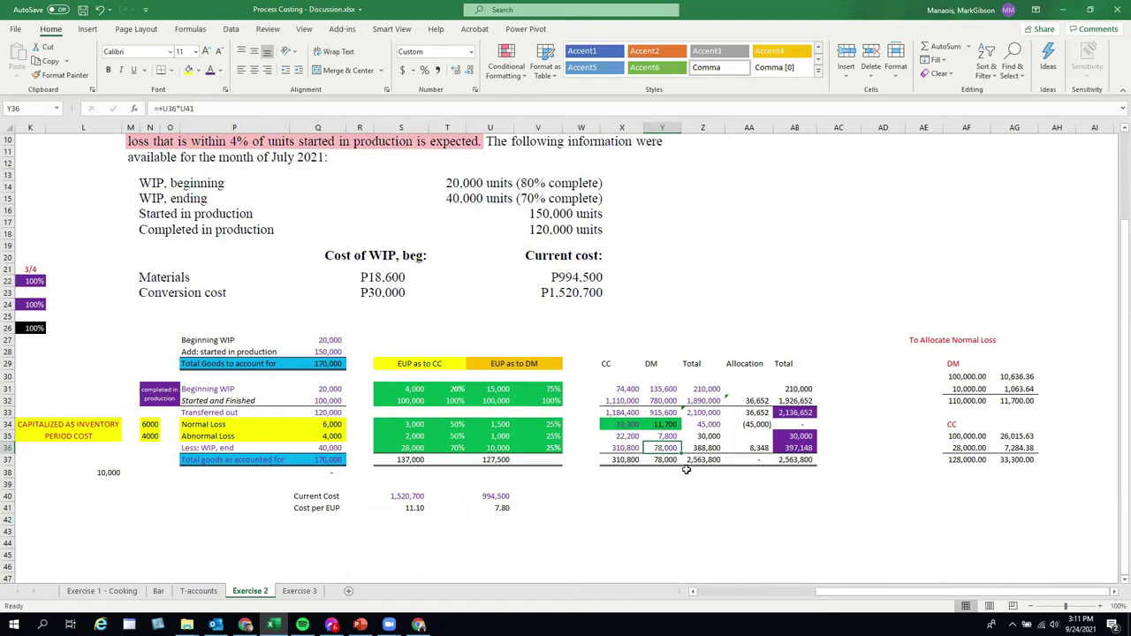
click(704, 449)
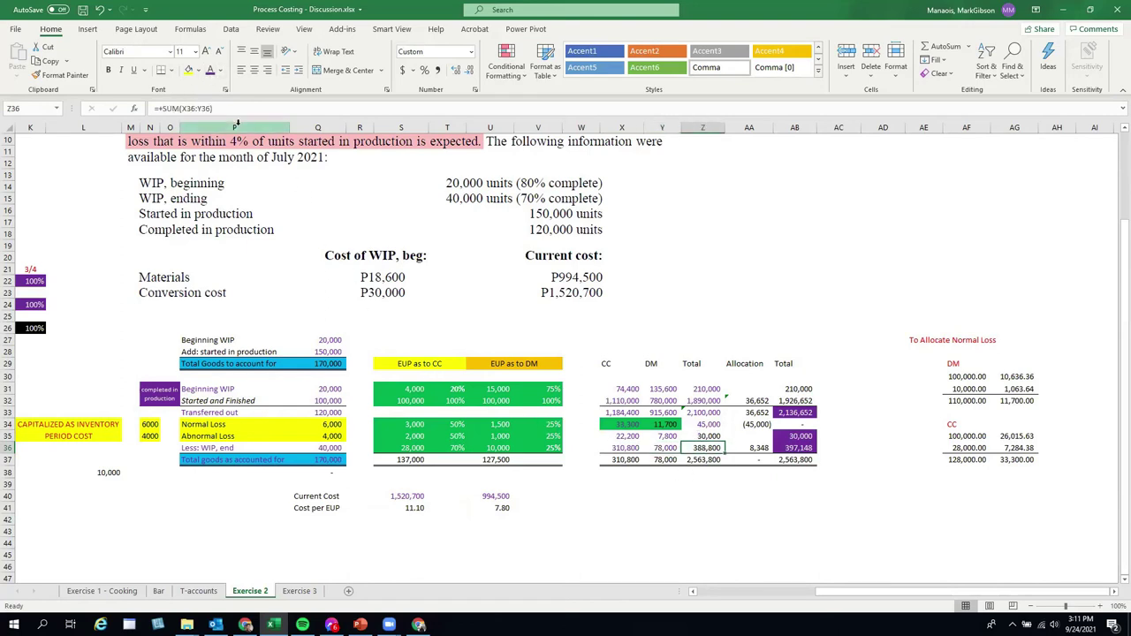
click(209, 73)
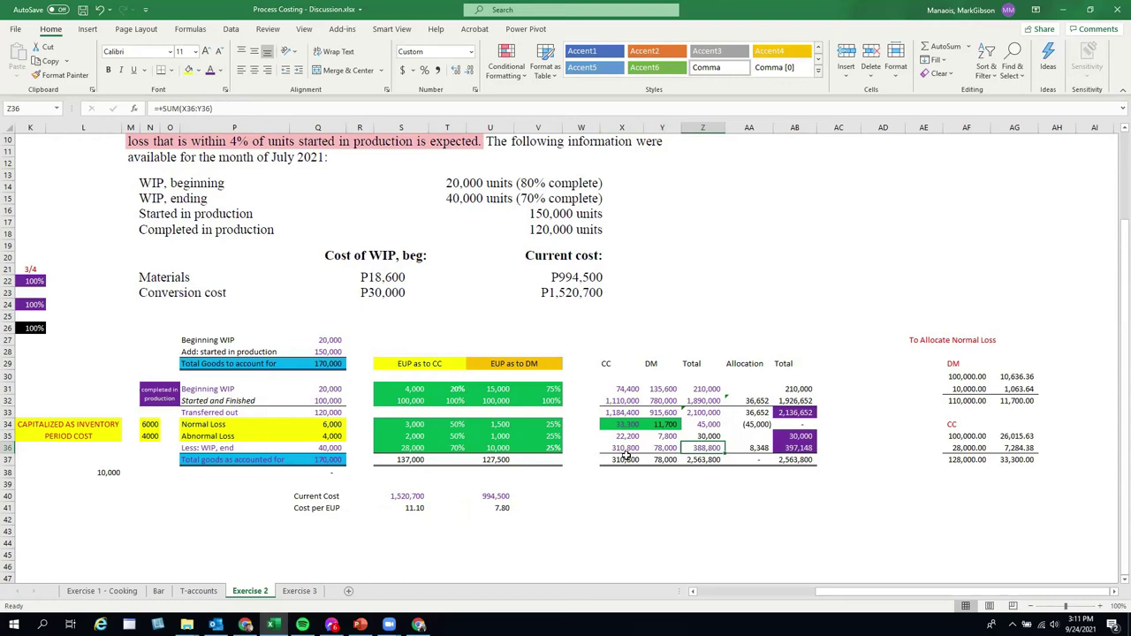
Step: Check the total formulas in X37 and AB37, and extend the conversion cost total in X37 to sum X33:X36
click(631, 460)
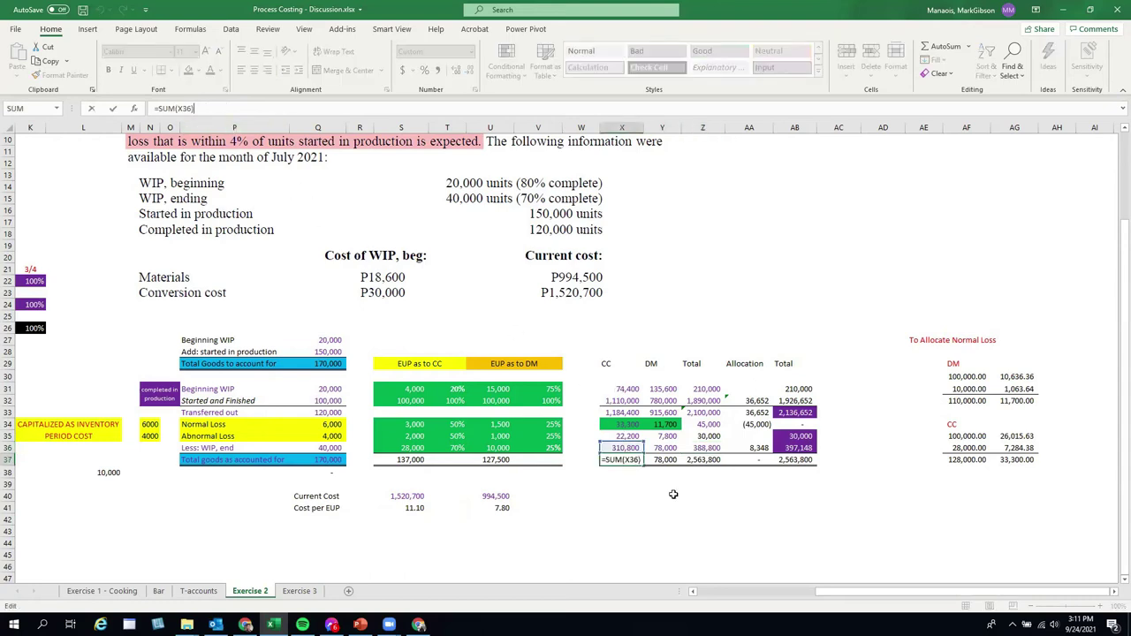
click(775, 461)
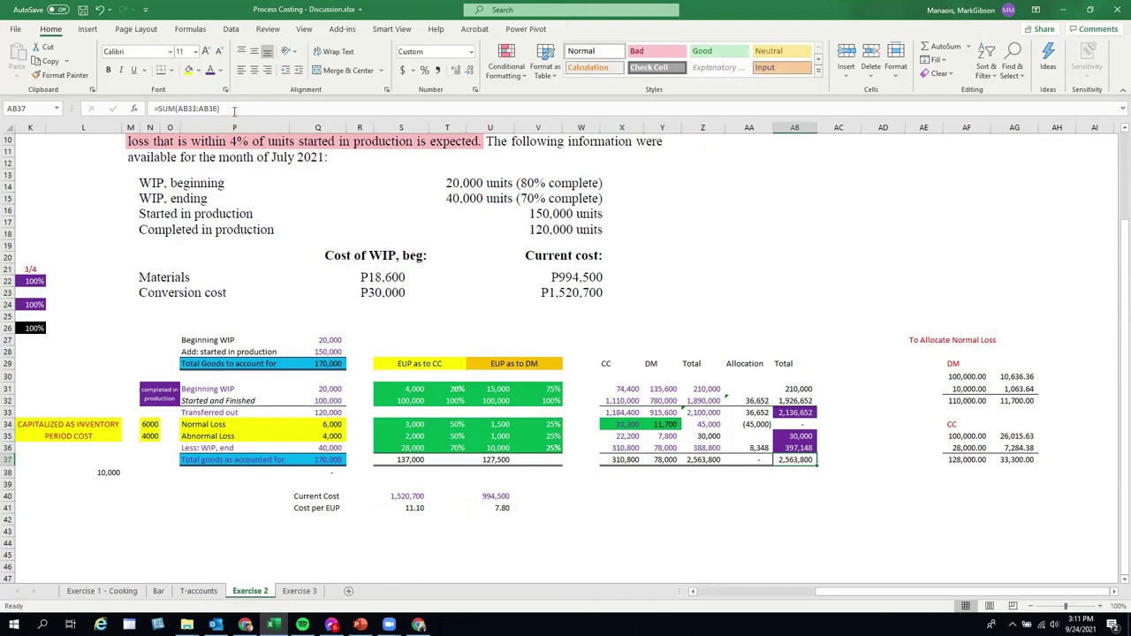
click(234, 108)
click(625, 461)
key(Return)
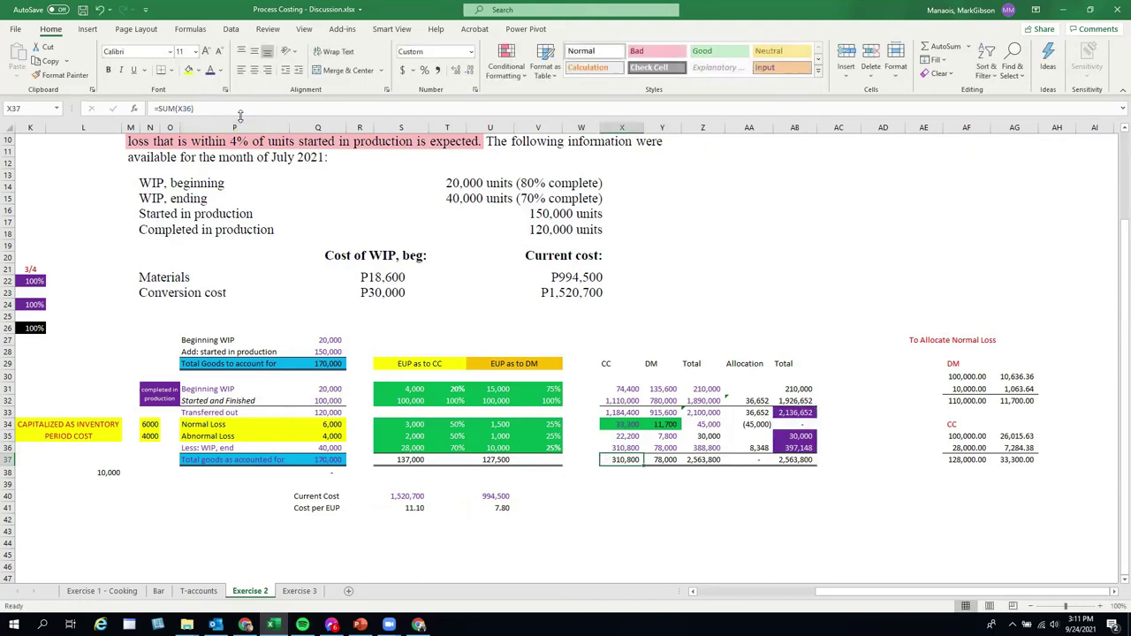
click(625, 460)
double_click(626, 460)
drag(644, 449, 638, 411)
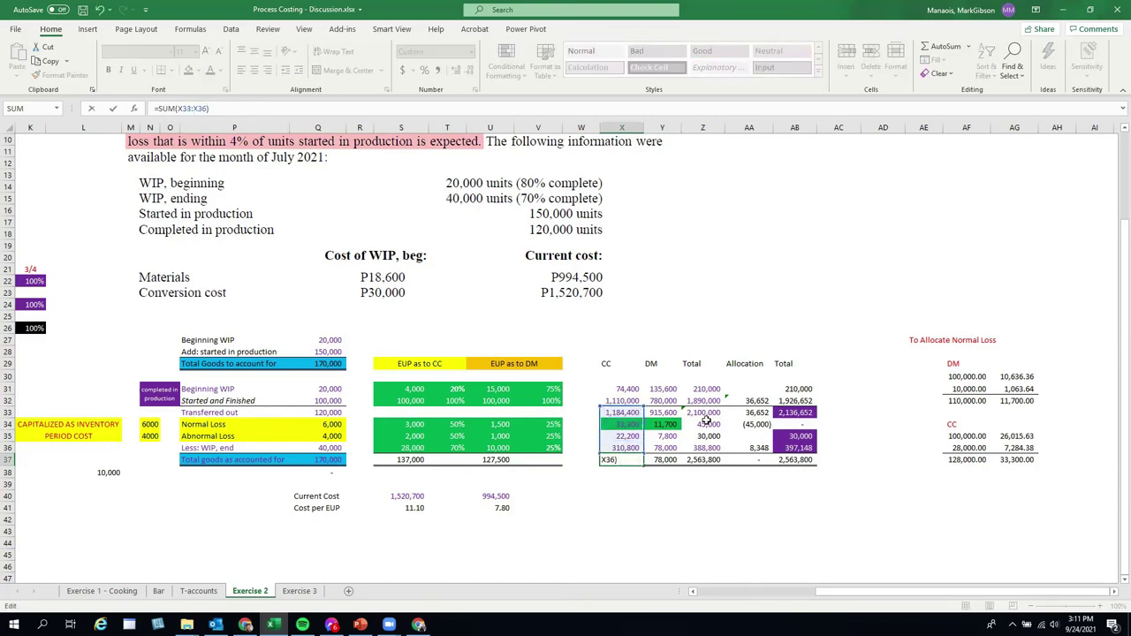
key(Return)
Step: Copy the X37 total formula to Y37:Z37 and autofit column Y to its contents
key(Up)
key(ctrl+c)
key(Right)
key(shift+Right)
key(Return)
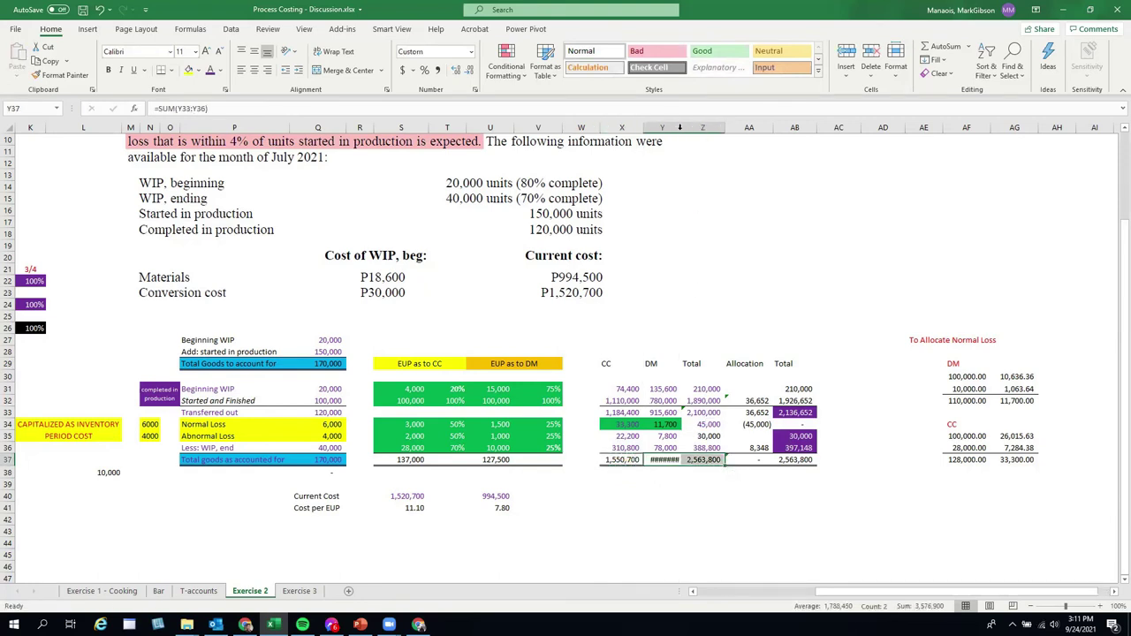
double_click(682, 127)
click(762, 531)
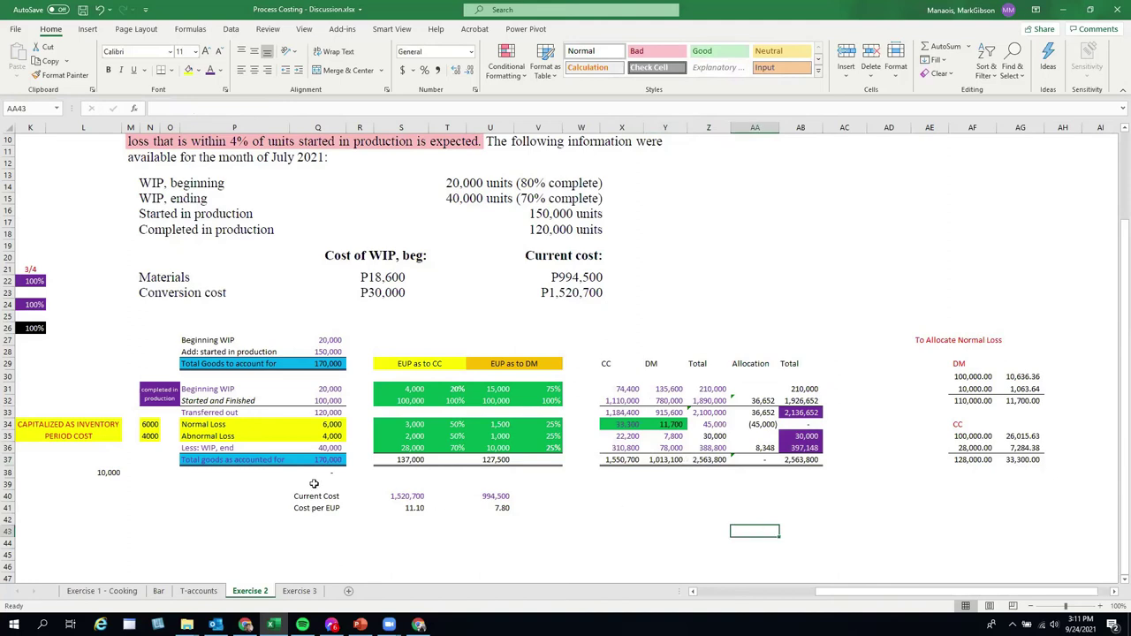
Step: Review the Abnormal Loss row through its total in AB35 and the Normal Loss row through its total in Z34
drag(208, 438, 749, 437)
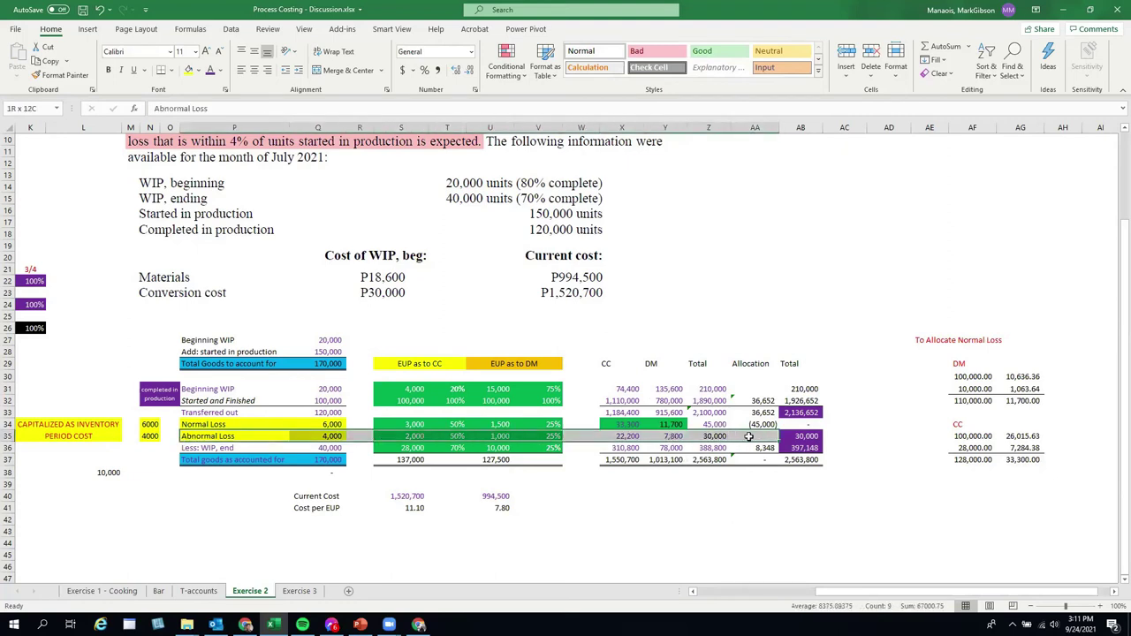
click(791, 436)
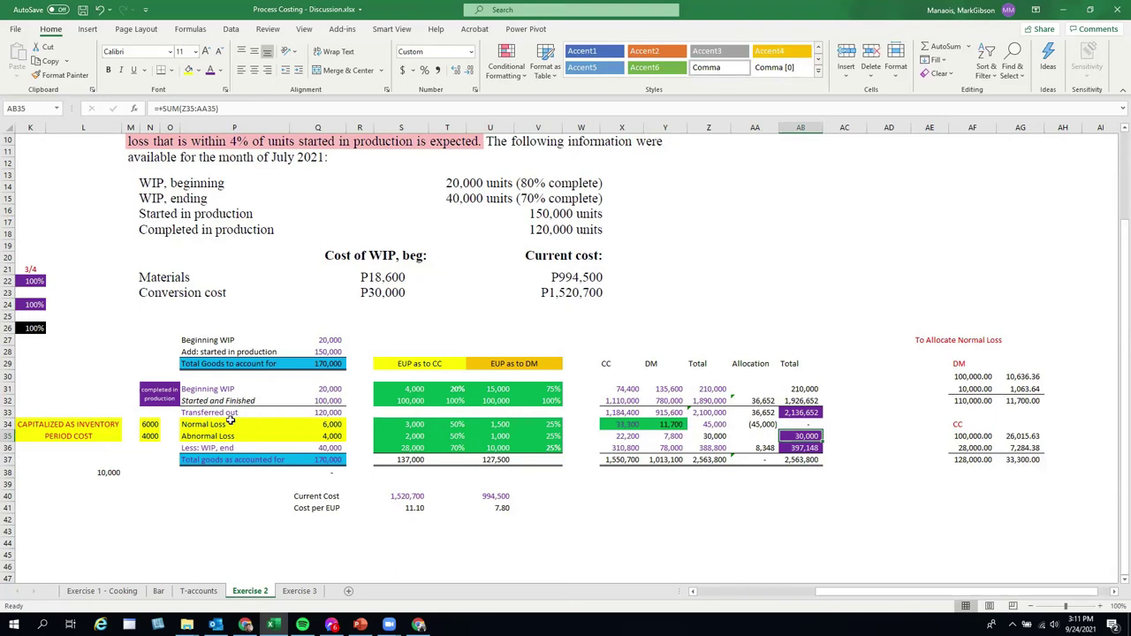
drag(221, 424, 670, 426)
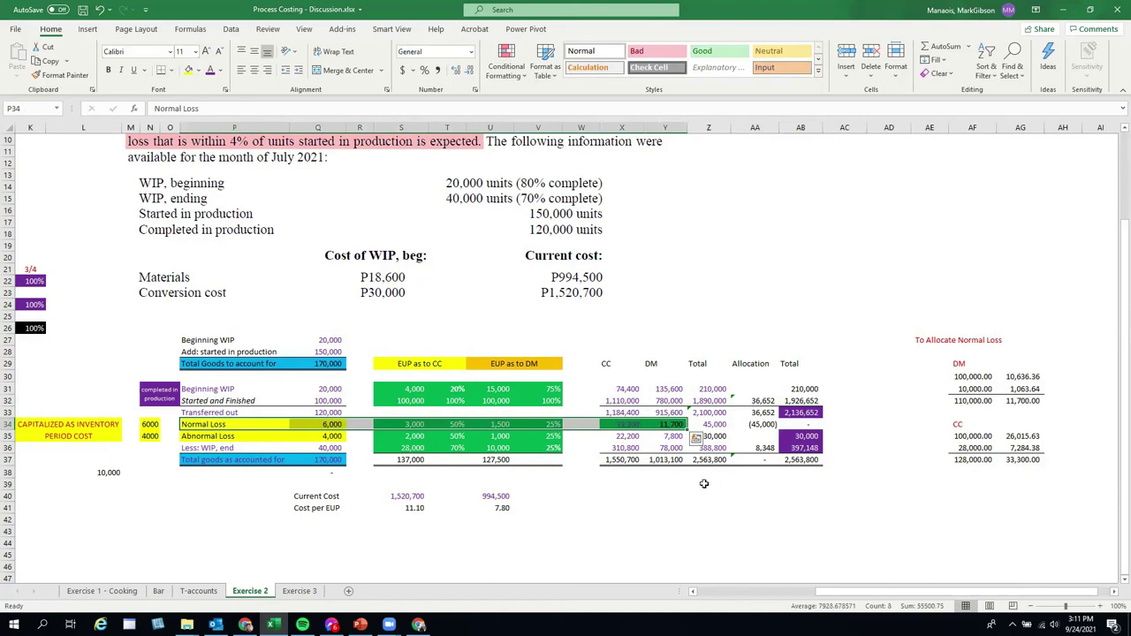
click(711, 425)
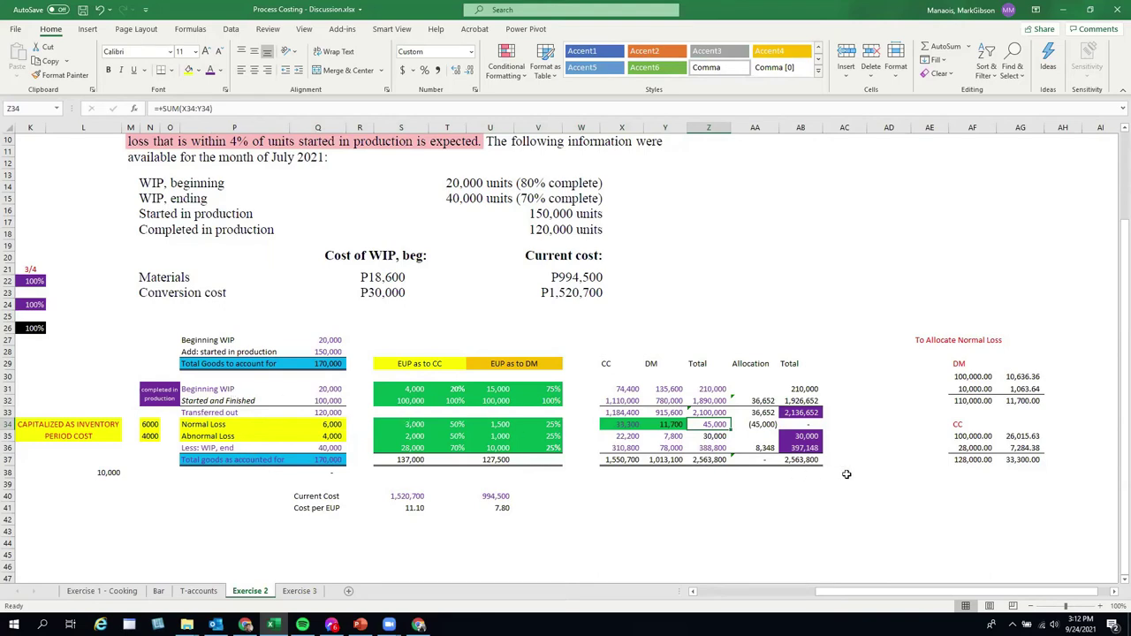
Step: Trace the DM normal loss allocation formulas in AF30, AF31 and AG30 to their EUP and allocation base
click(981, 378)
key(F2)
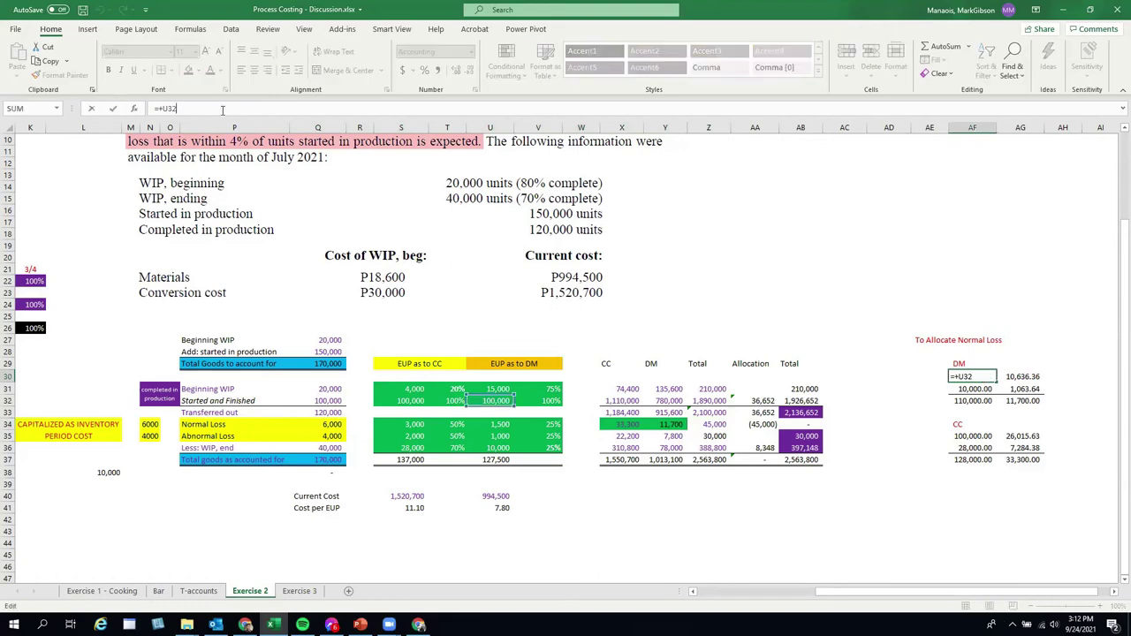
key(Return)
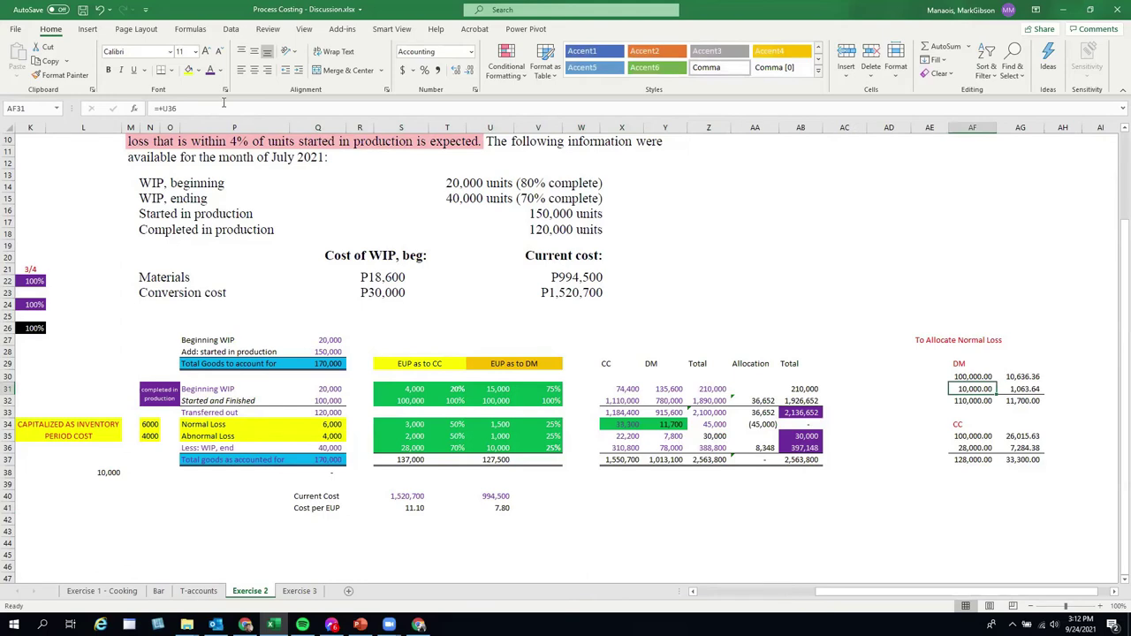
click(811, 540)
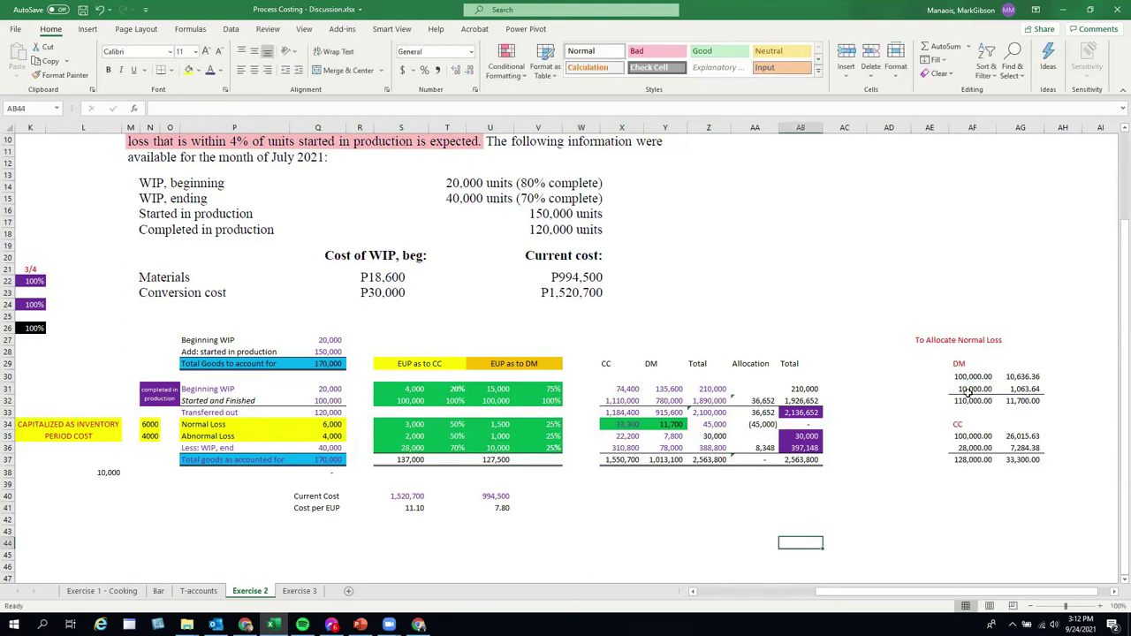
drag(972, 377, 974, 387)
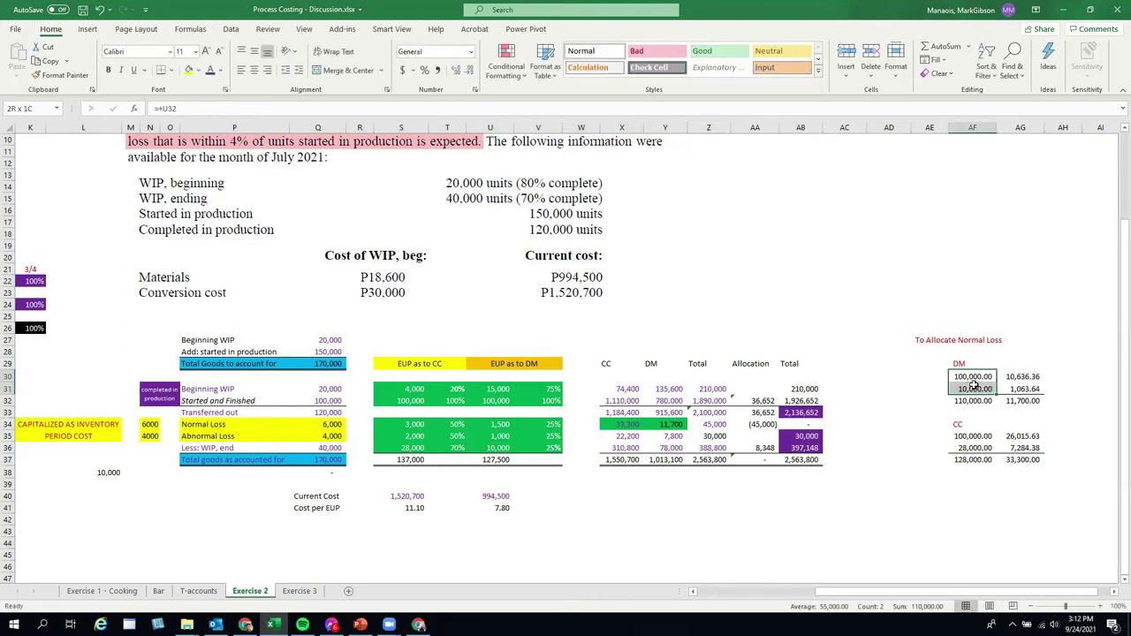
click(1022, 377)
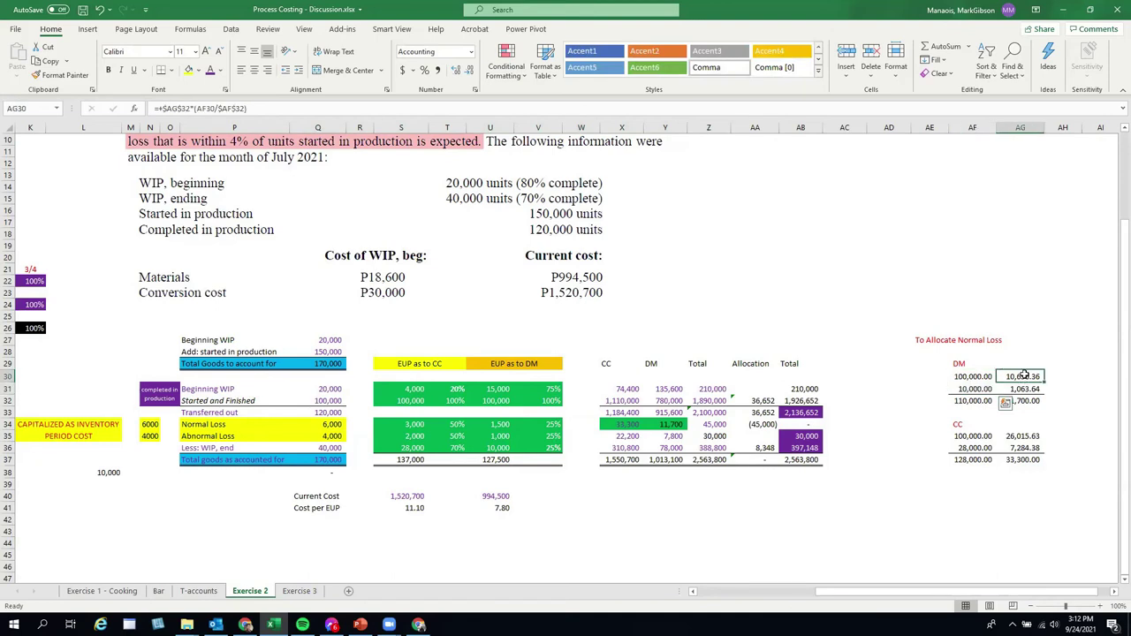
key(F2)
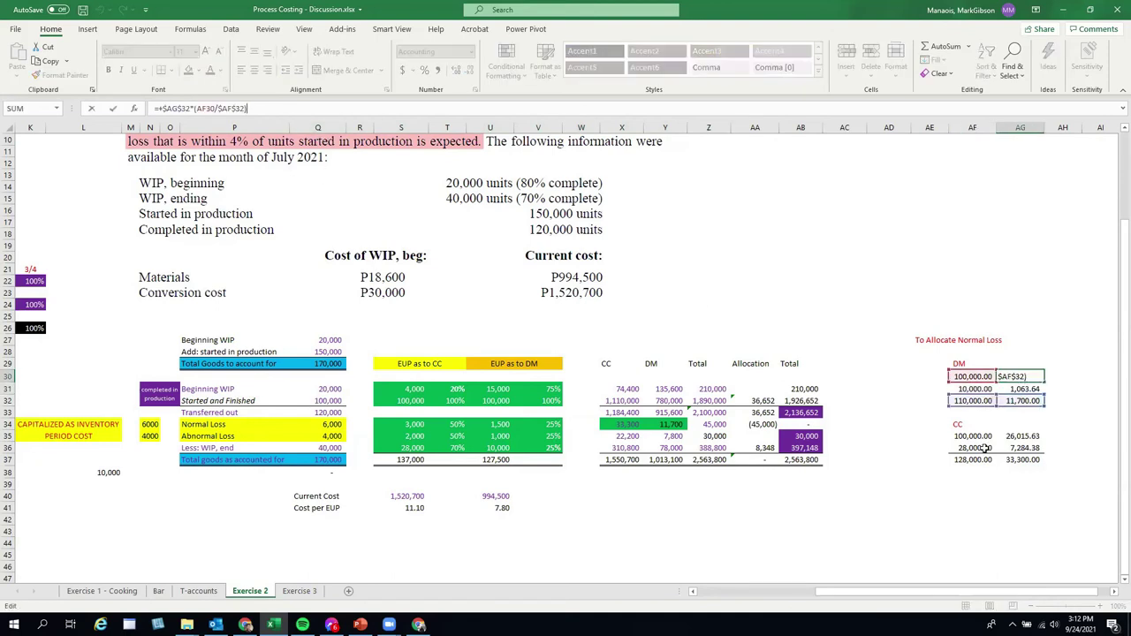
click(979, 425)
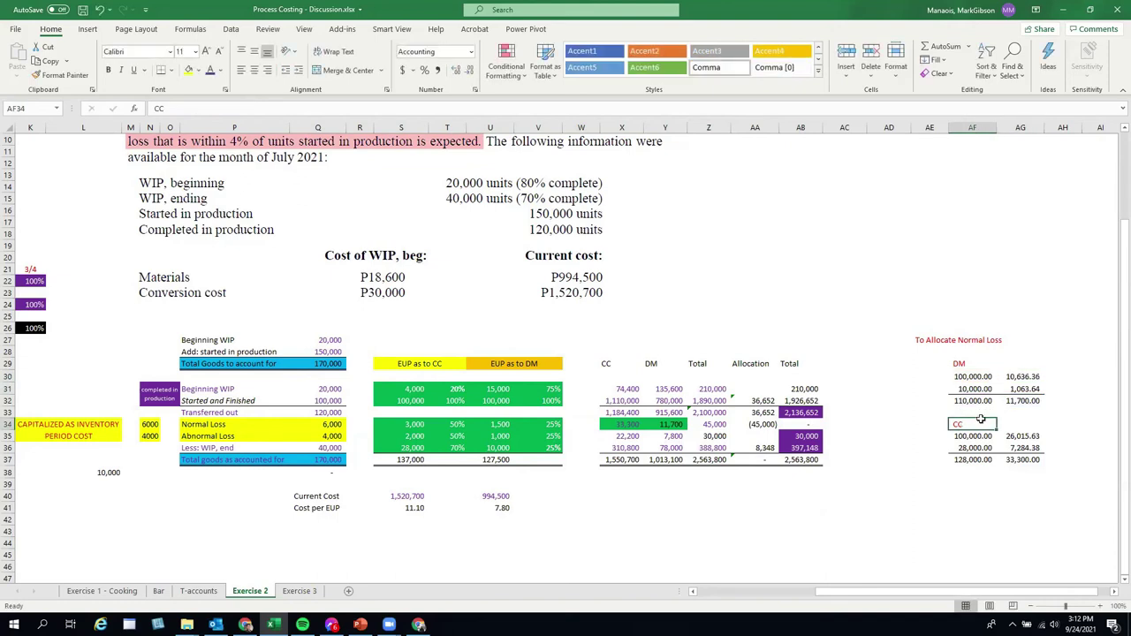
Step: Check the normal loss amounts in AG32 and AG37, and fill the matching Normal Loss costs in Y34 and X34 with yellow
click(1016, 400)
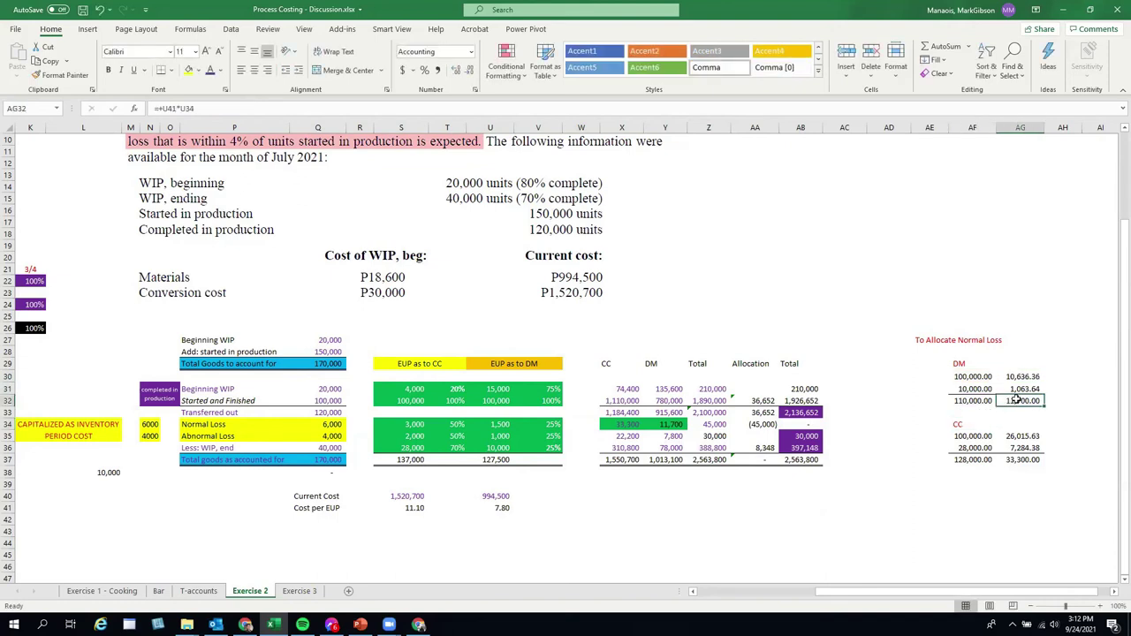
click(682, 426)
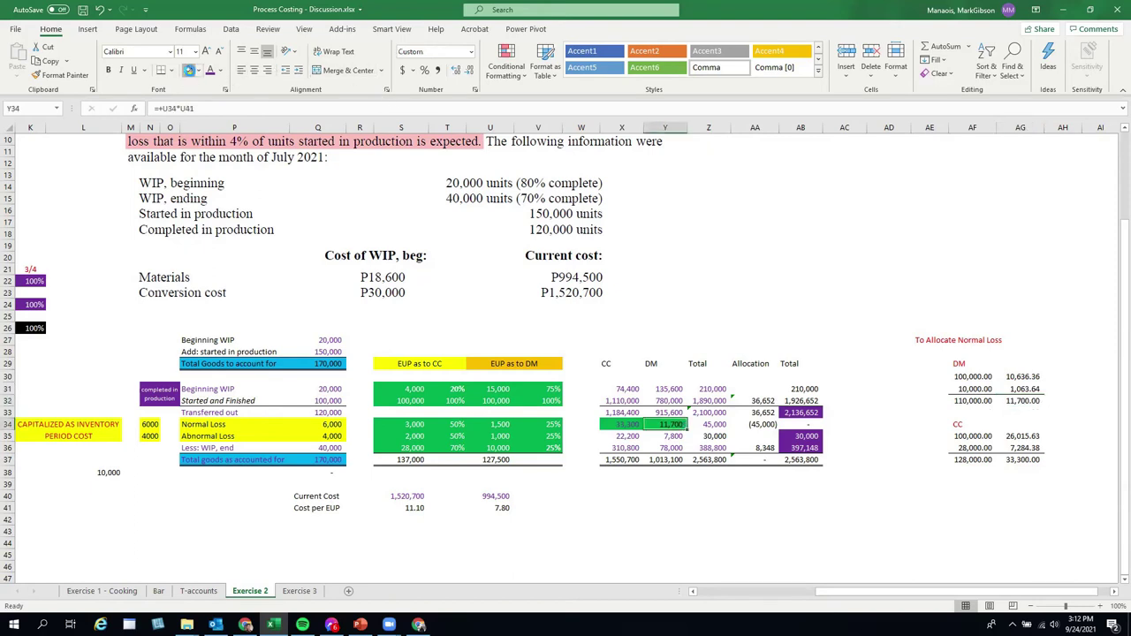
click(188, 70)
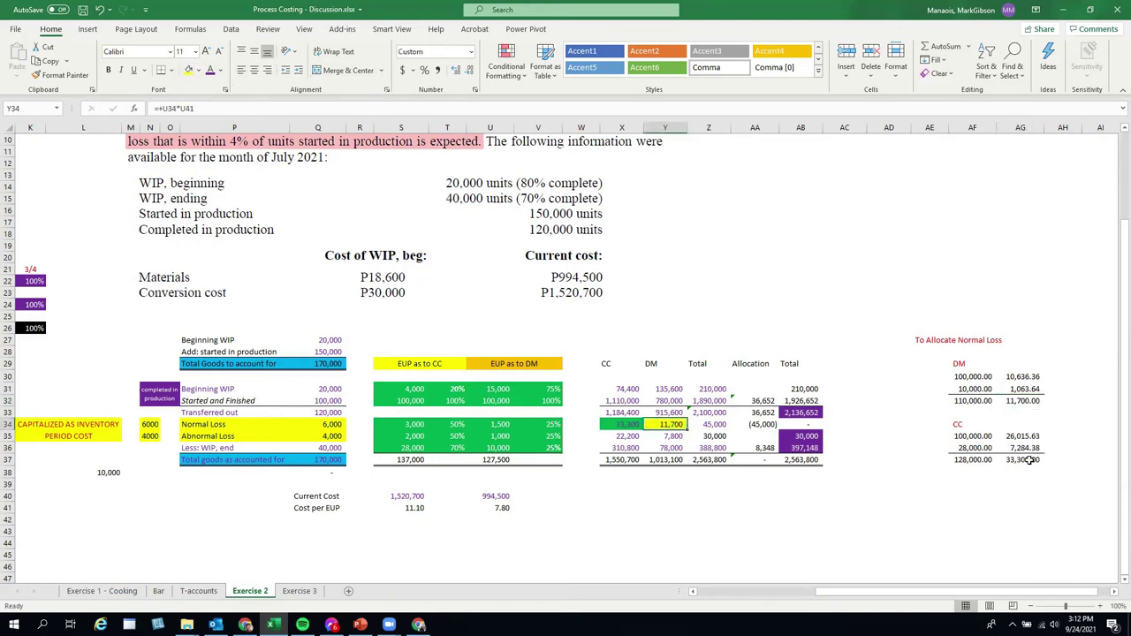
click(1025, 459)
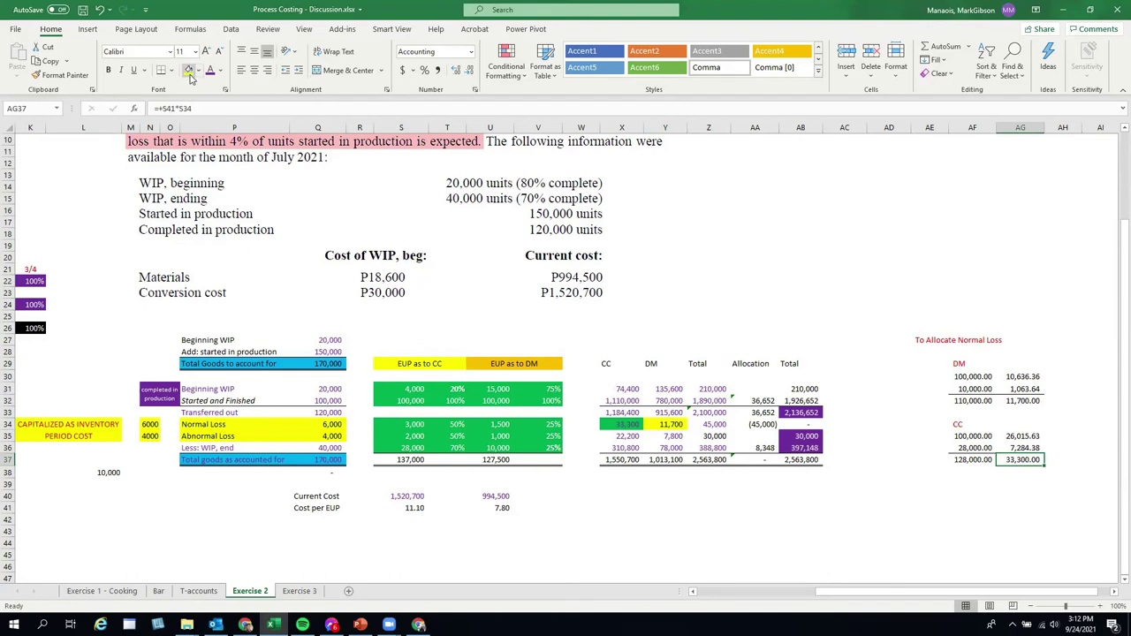
click(623, 424)
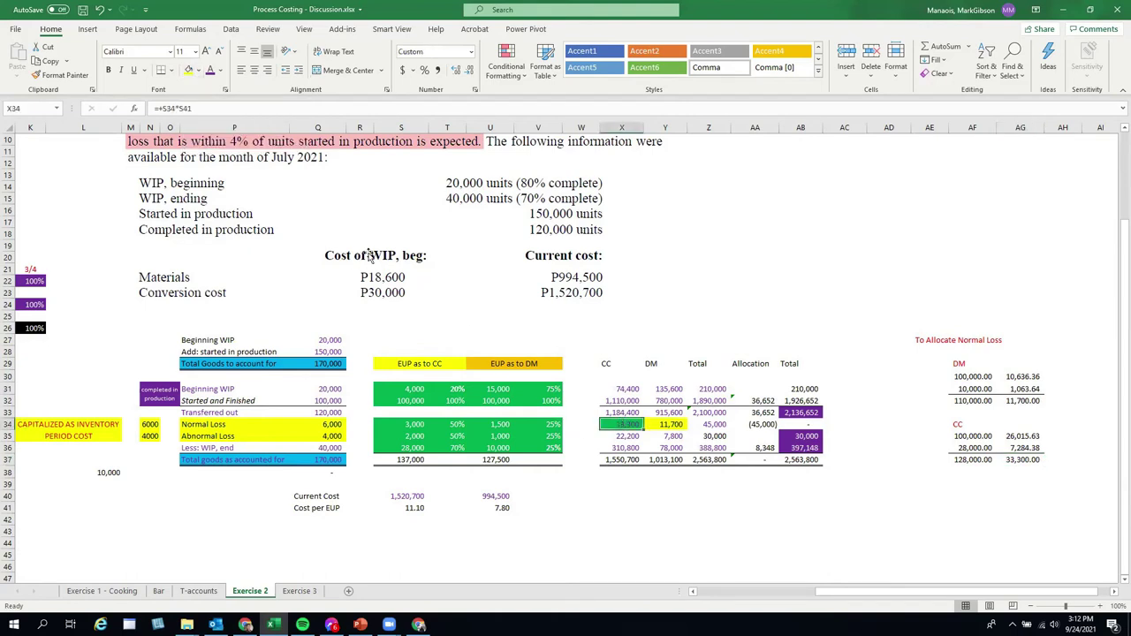
click(188, 71)
click(1051, 520)
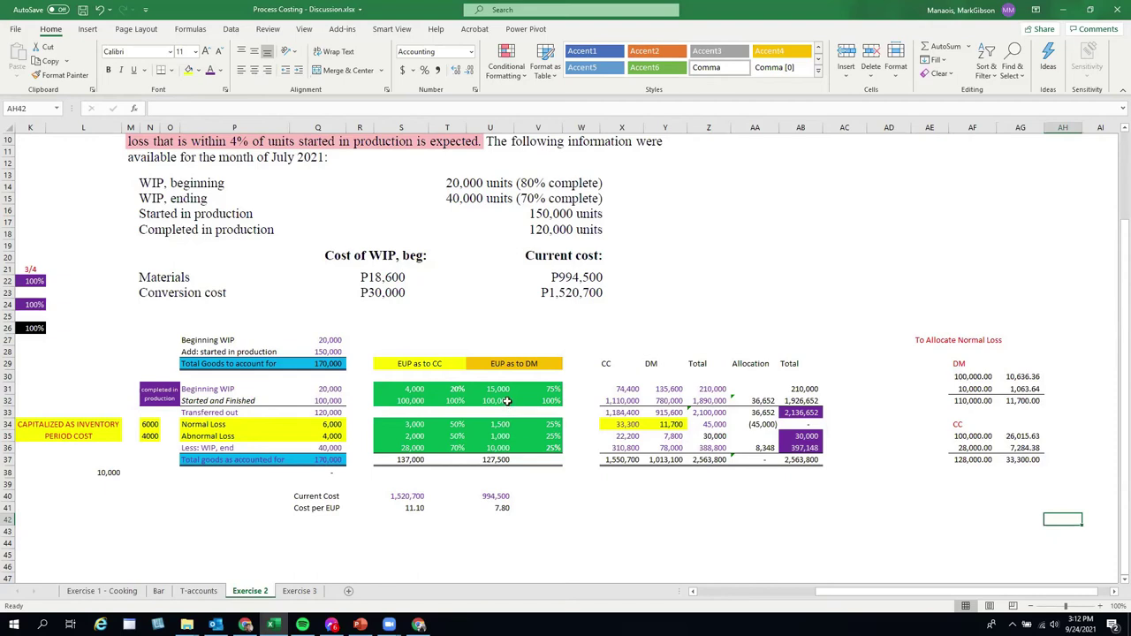
Step: Review the Started and Finished and ending WIP rows as the EUP sources for the DM and CC normal loss allocation
click(212, 402)
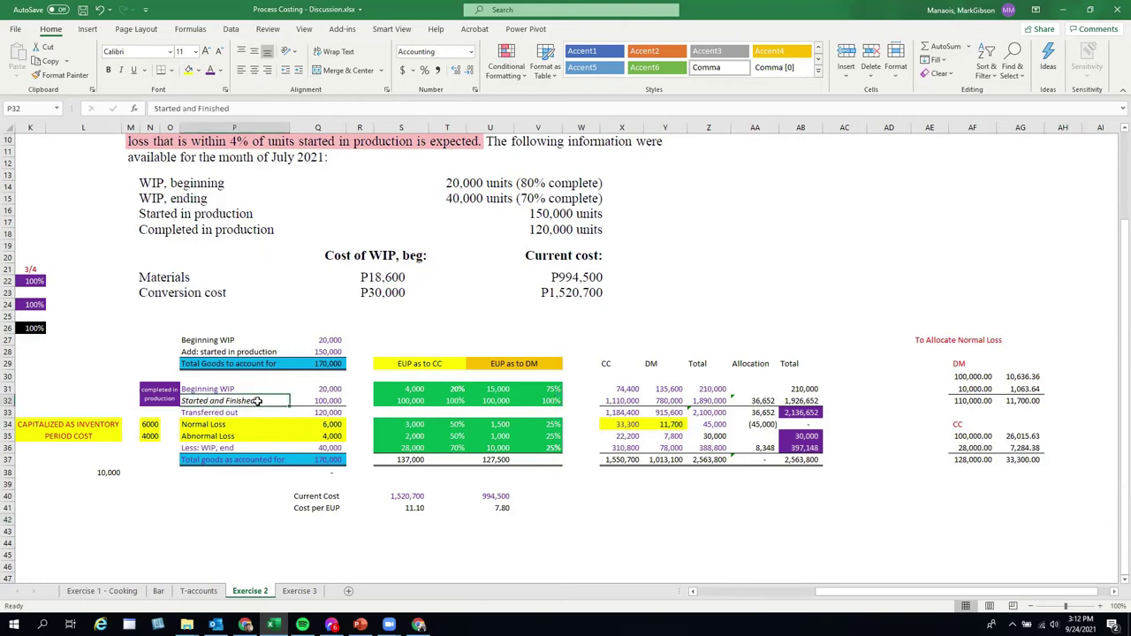
click(217, 449)
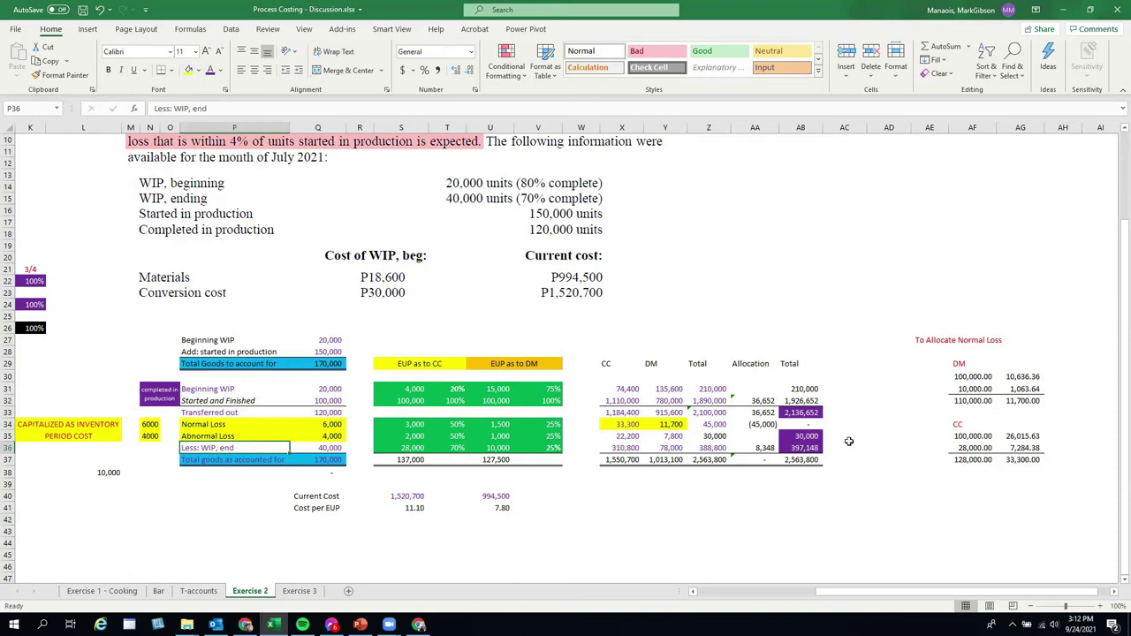
click(969, 377)
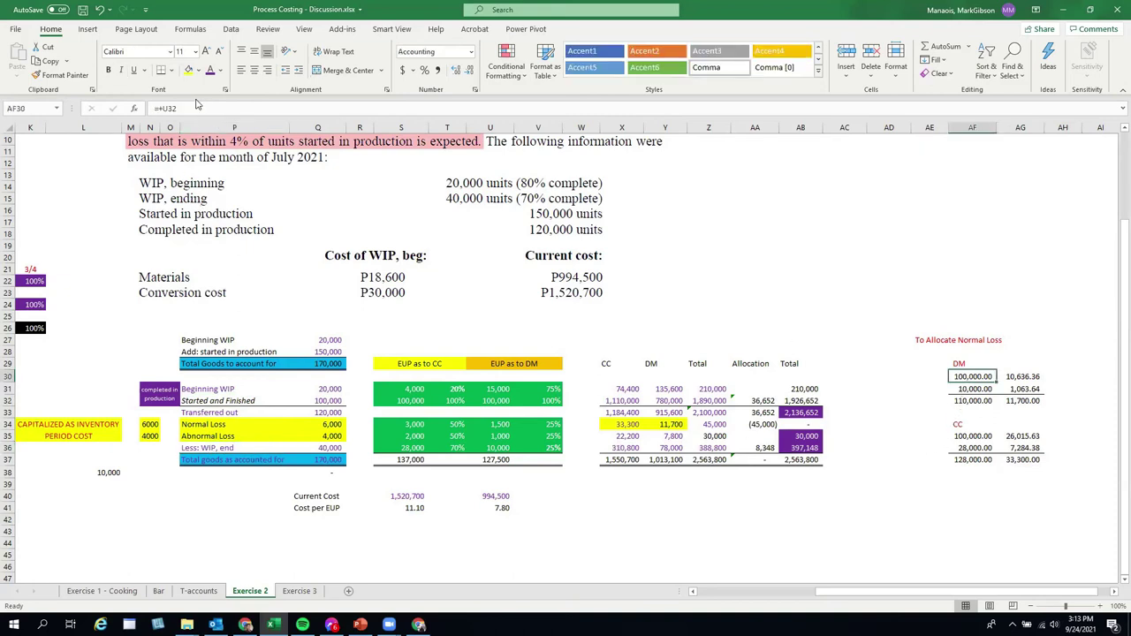
click(499, 403)
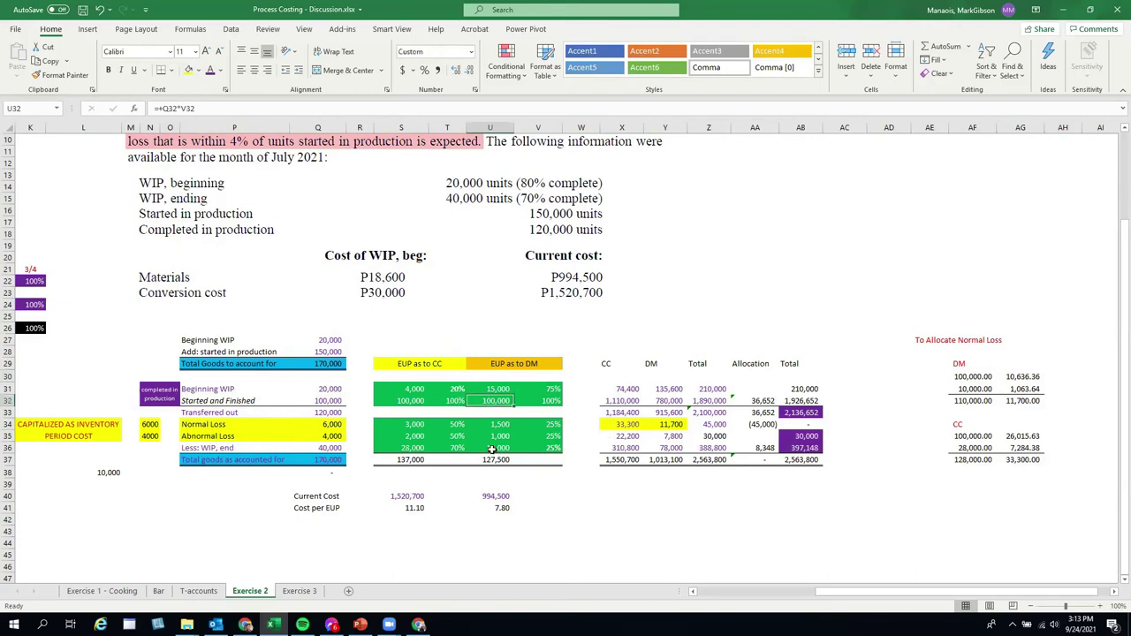
drag(961, 378, 961, 388)
key(ctrl+v)
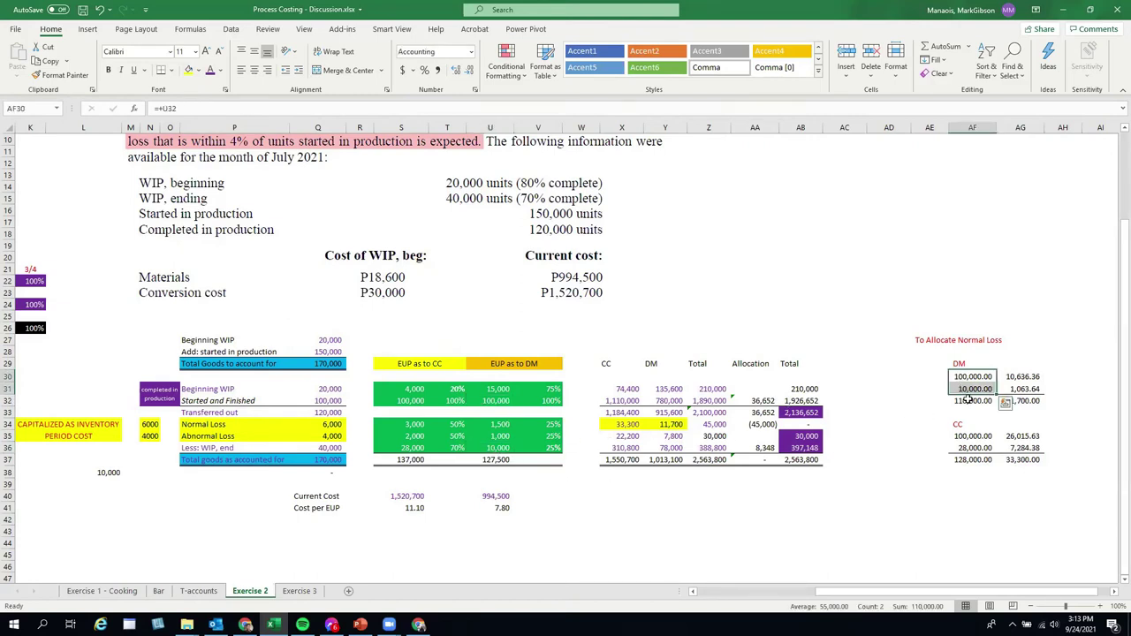
click(1026, 422)
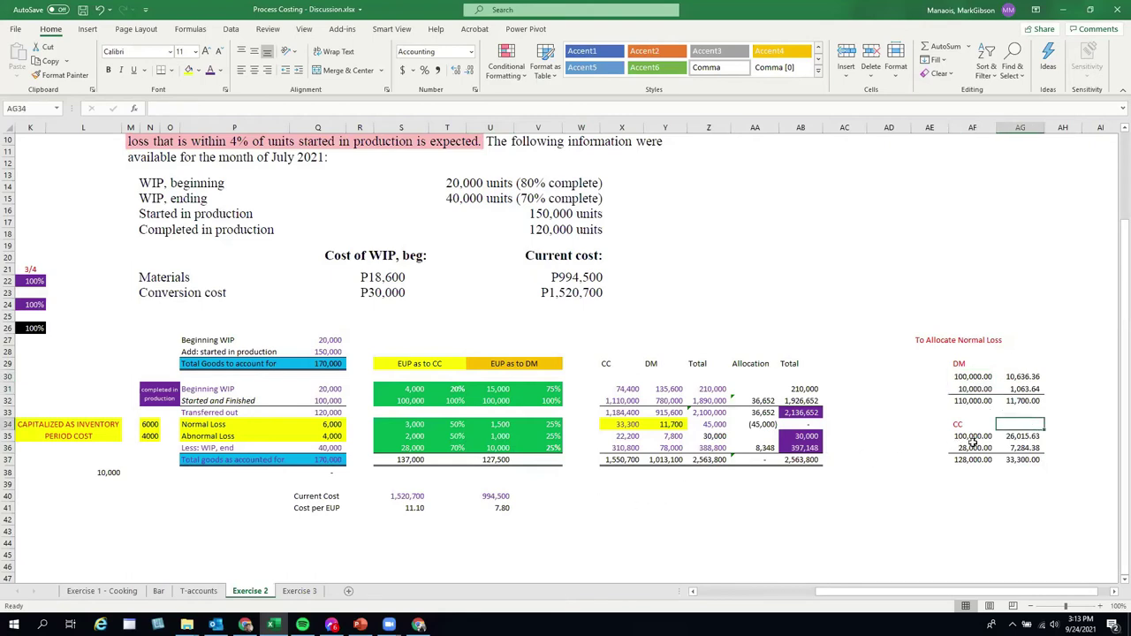
click(405, 402)
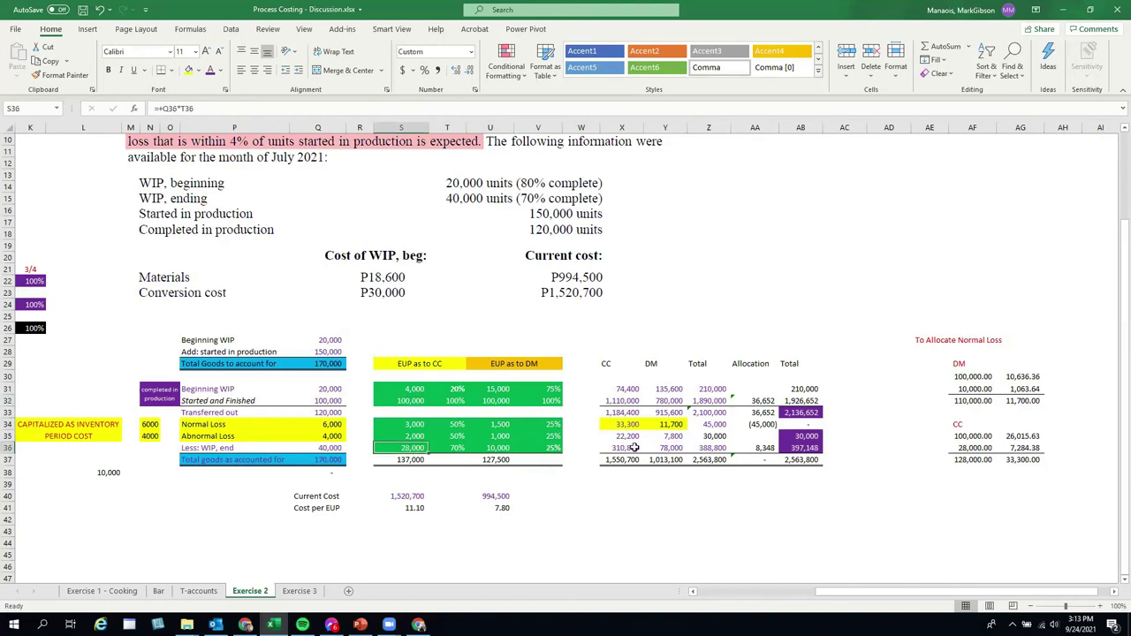
Step: Enter 11700 in AH30 beside the DM normal loss allocation as the amount being allocated
click(1025, 377)
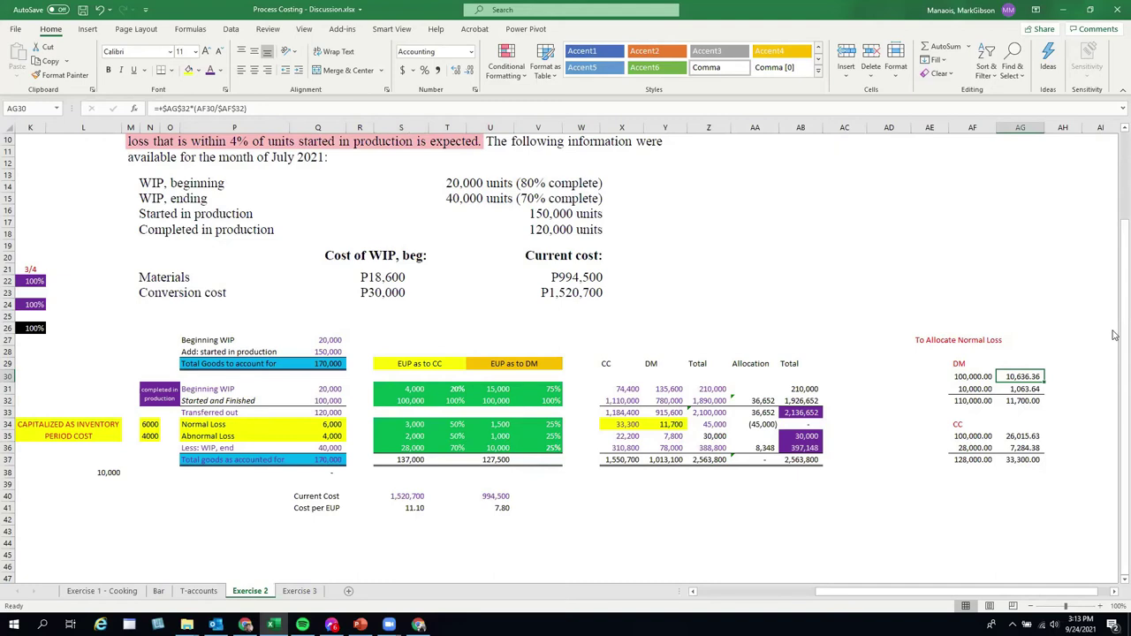
key(Right)
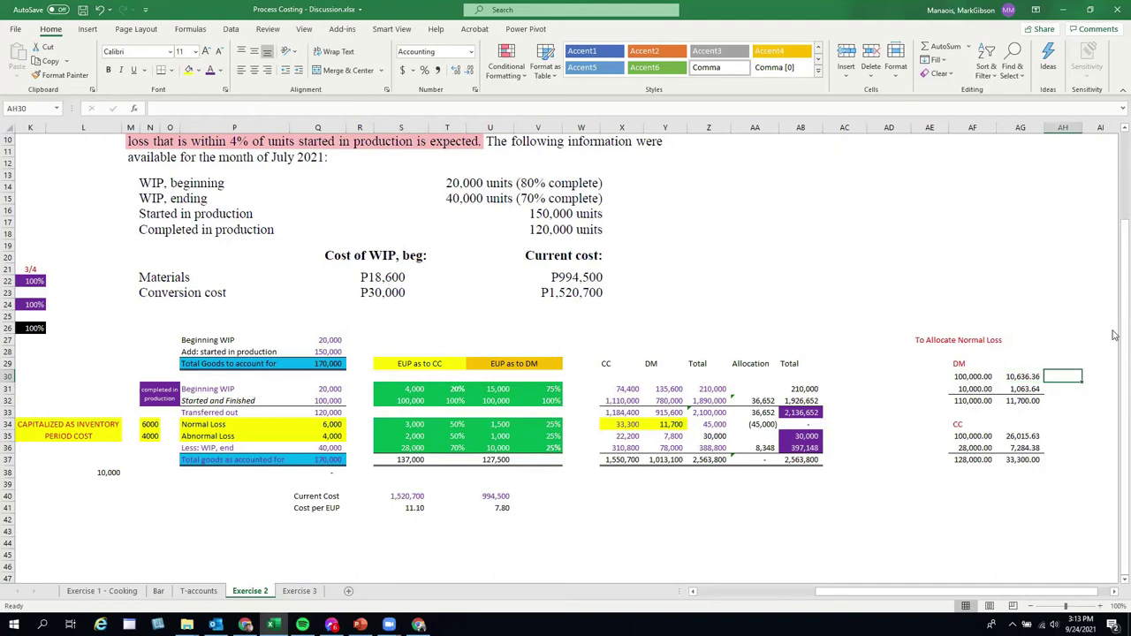
scroll(1114, 335, right, 2)
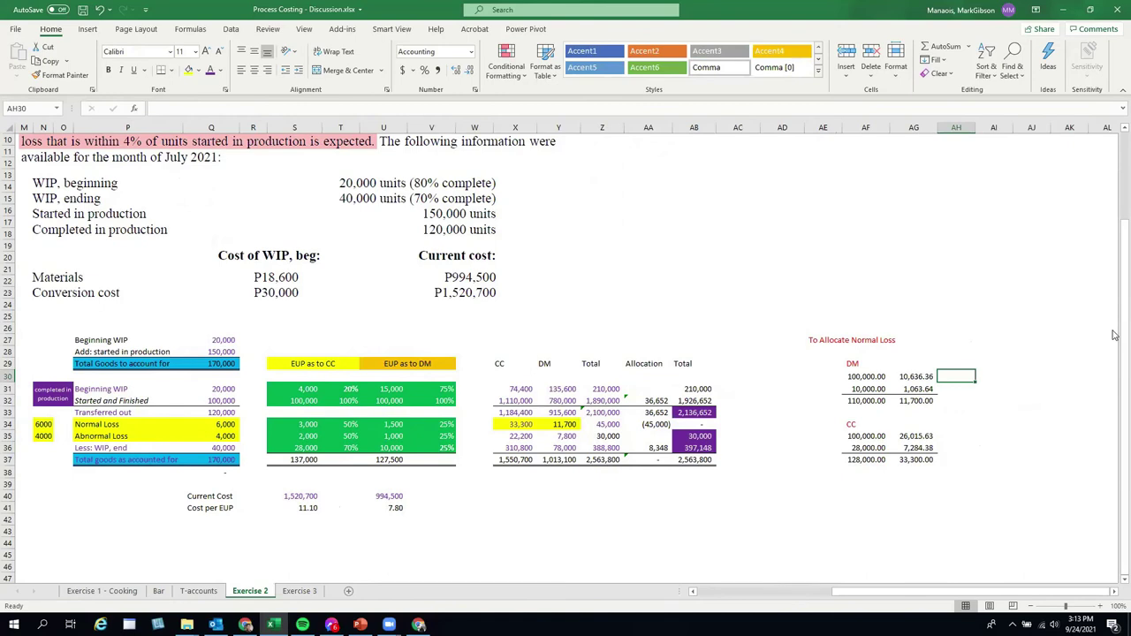
text(11700)
key(ctrl+Return)
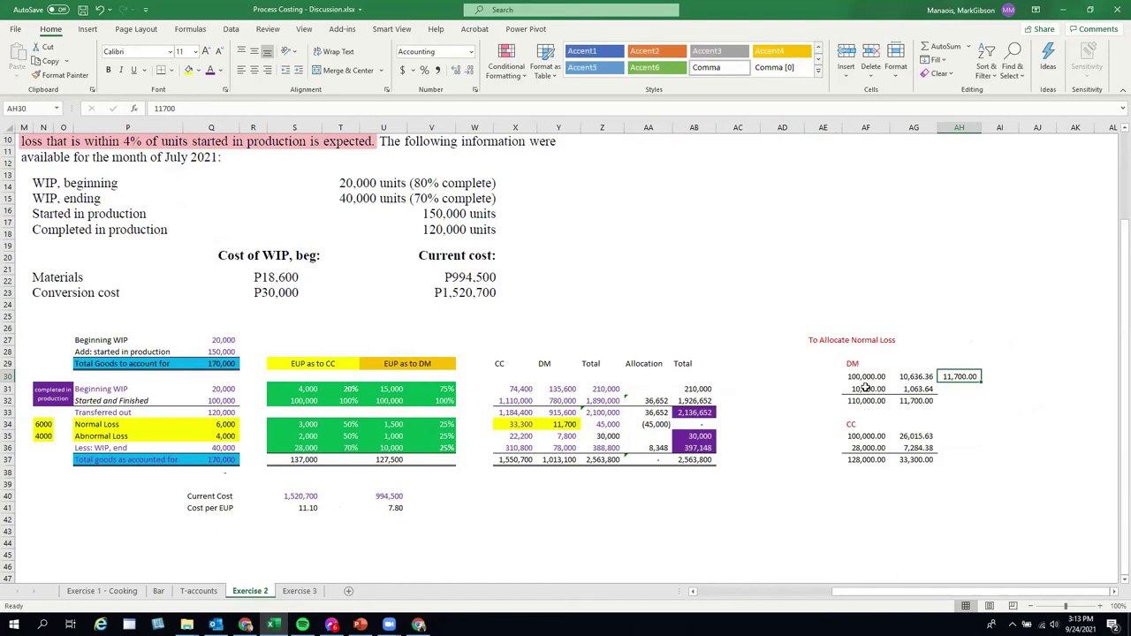
click(992, 375)
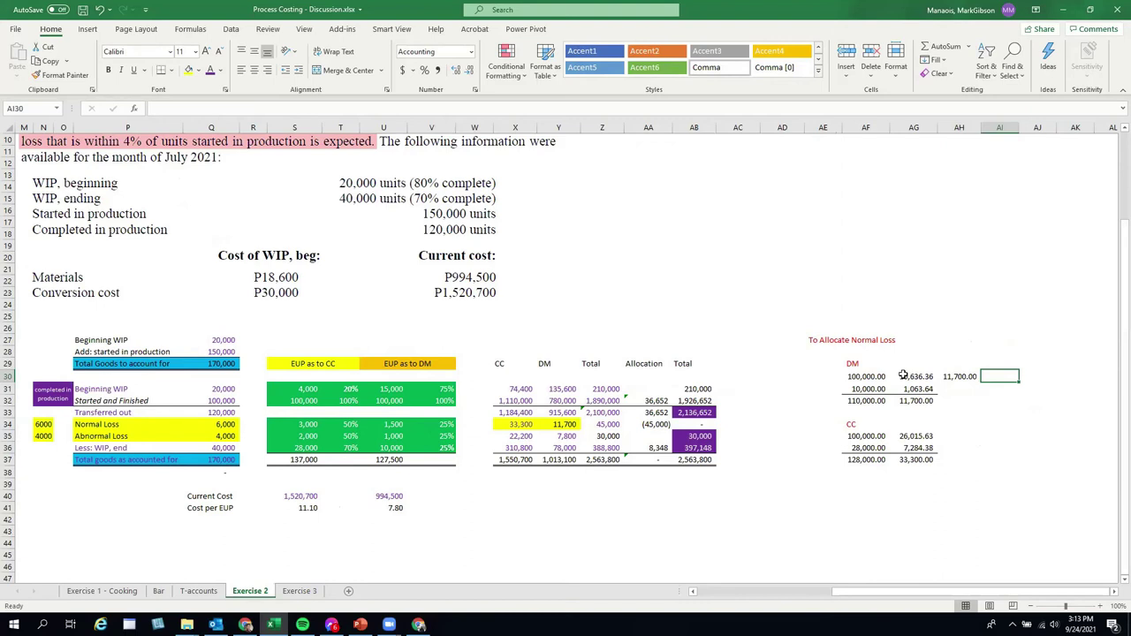
Step: Review the DM normal loss allocation formulas in AG30 through AG32 and the Started and Finished allocation in AA32
click(903, 376)
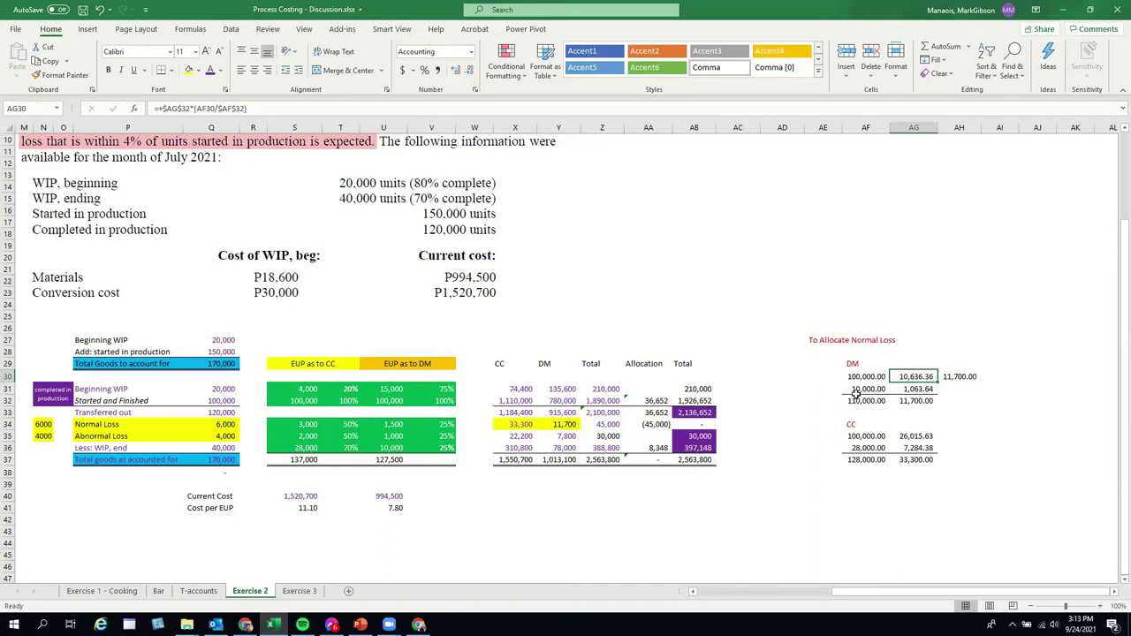
click(901, 390)
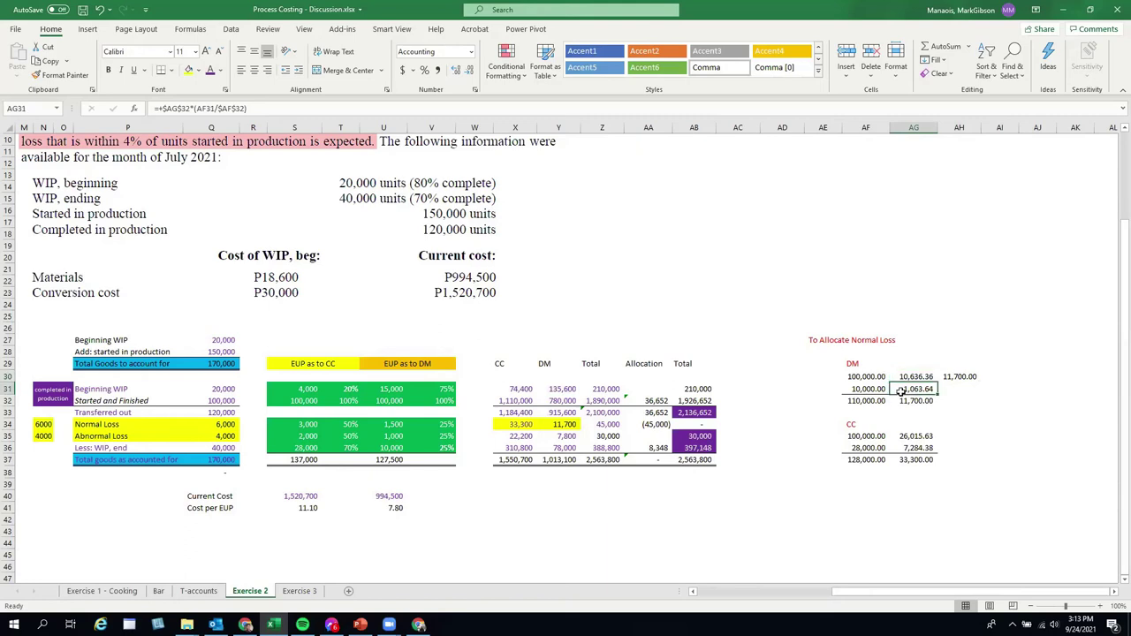
click(915, 403)
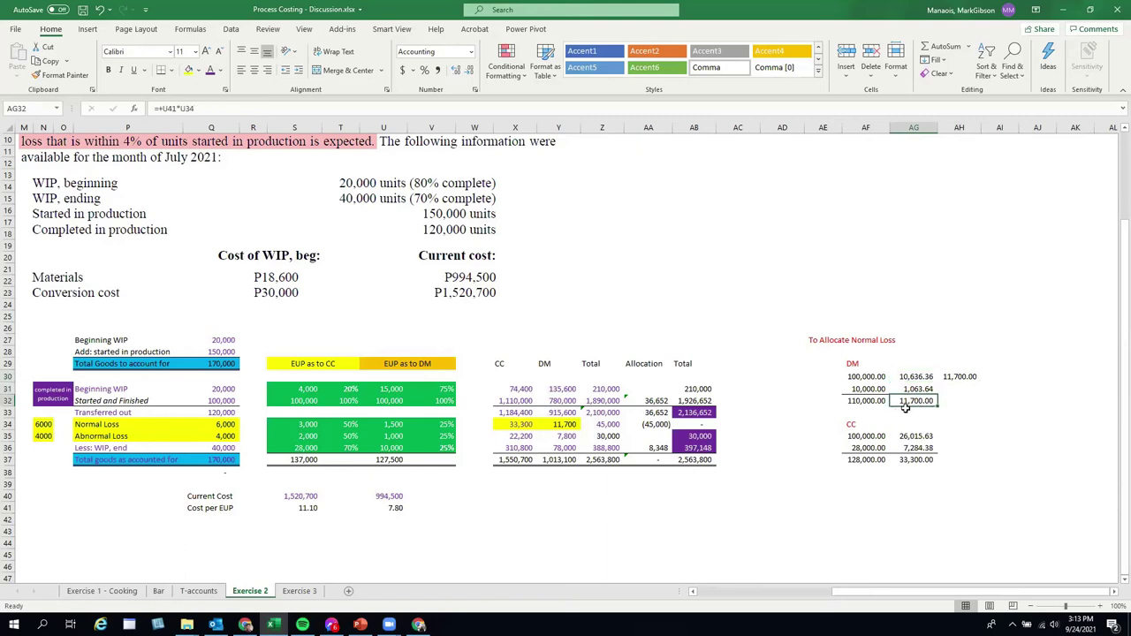
click(655, 404)
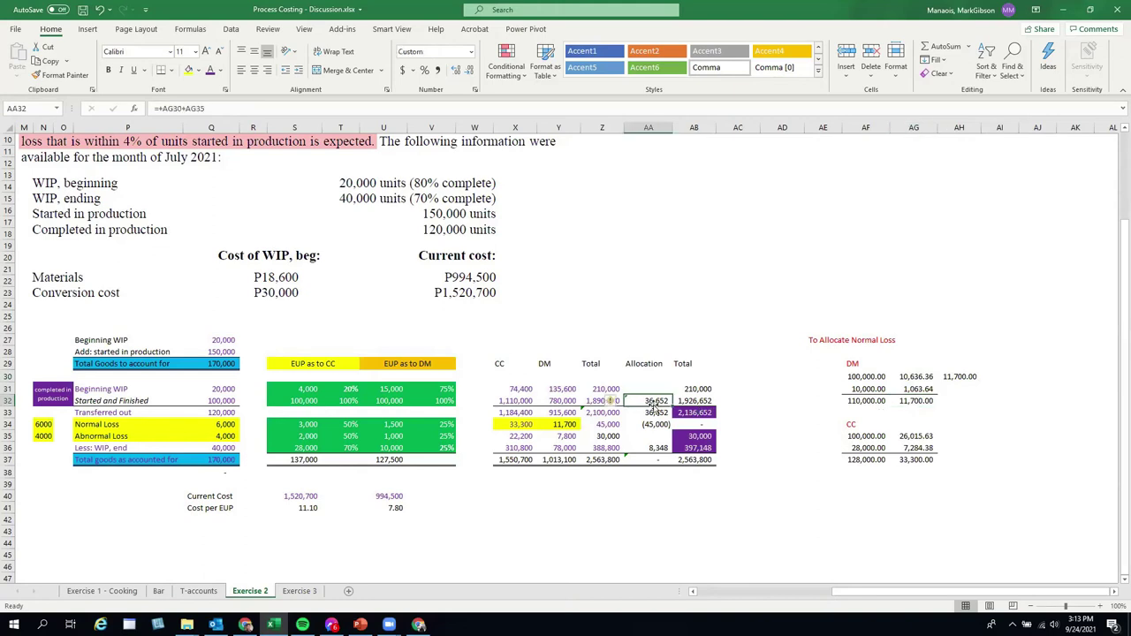
Step: Trace the CC normal loss from X34 to its allocation in AG35 and AG36 and the EUP in AF35
click(823, 483)
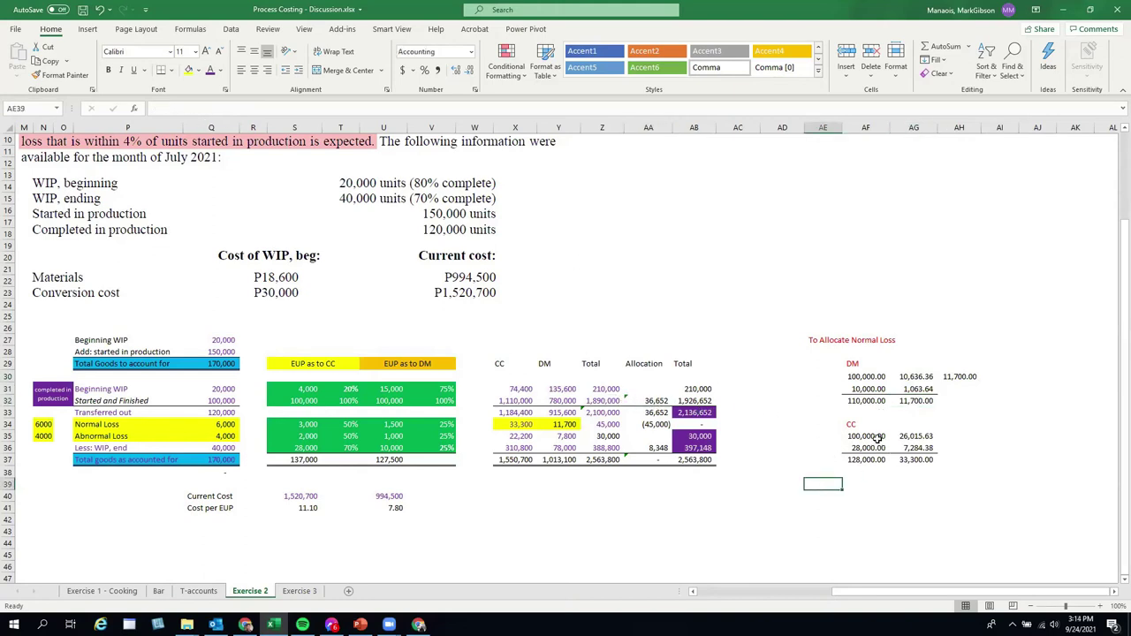
click(522, 425)
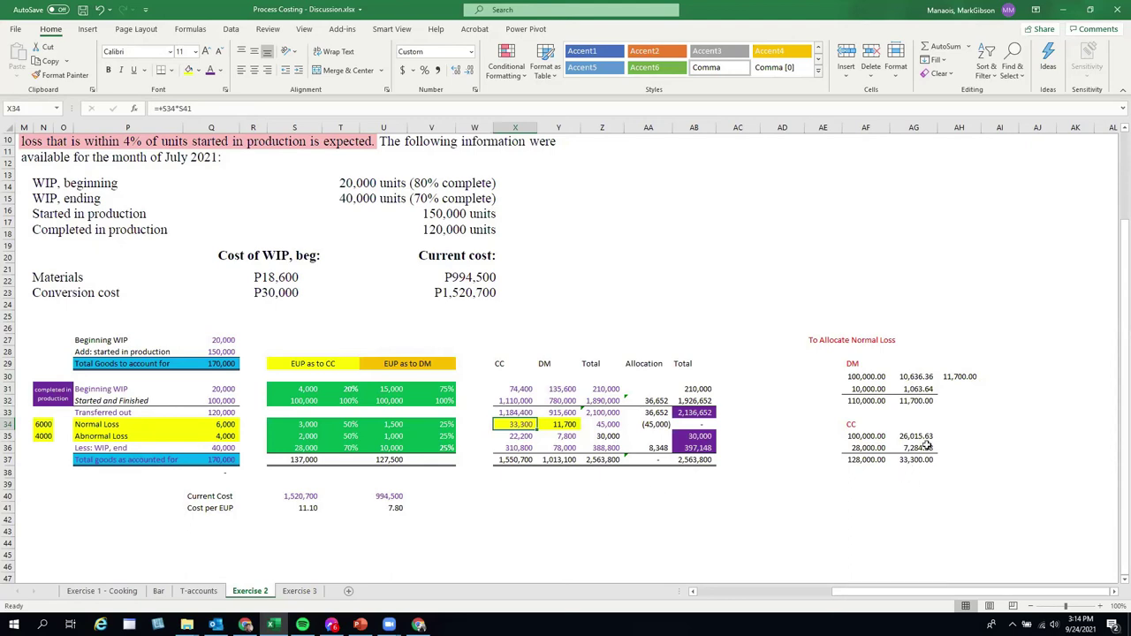
click(922, 436)
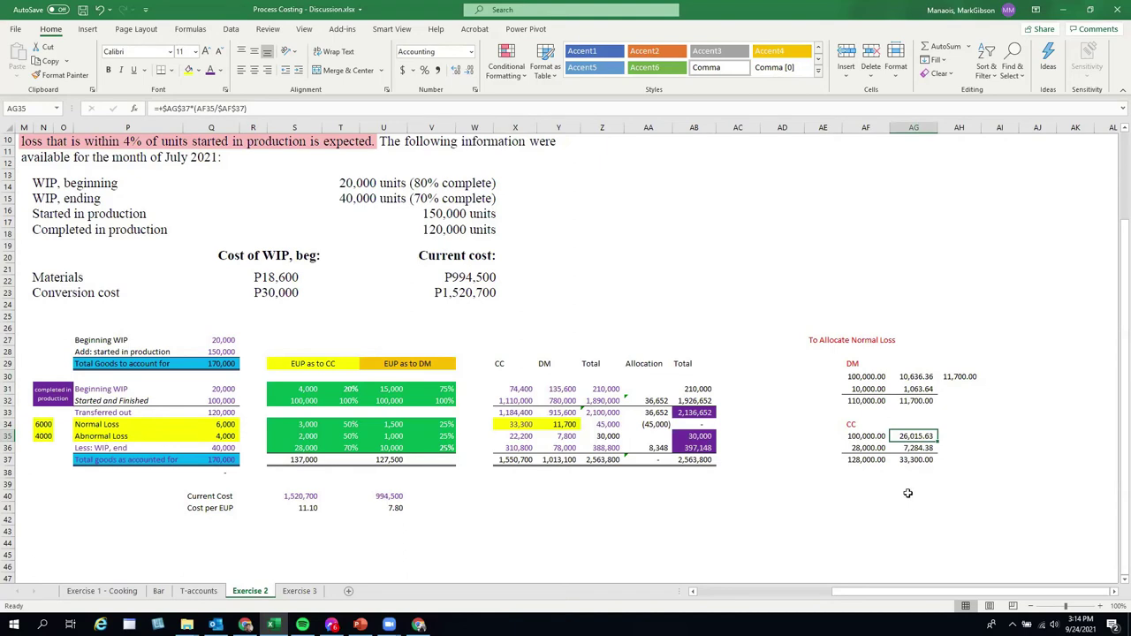
click(868, 436)
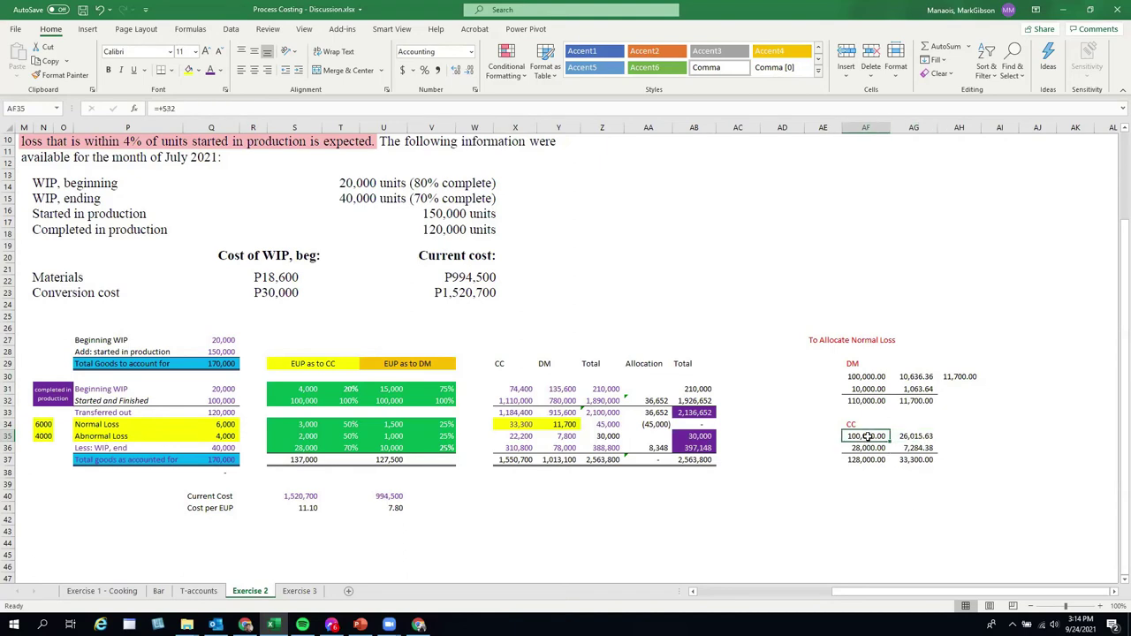
click(903, 449)
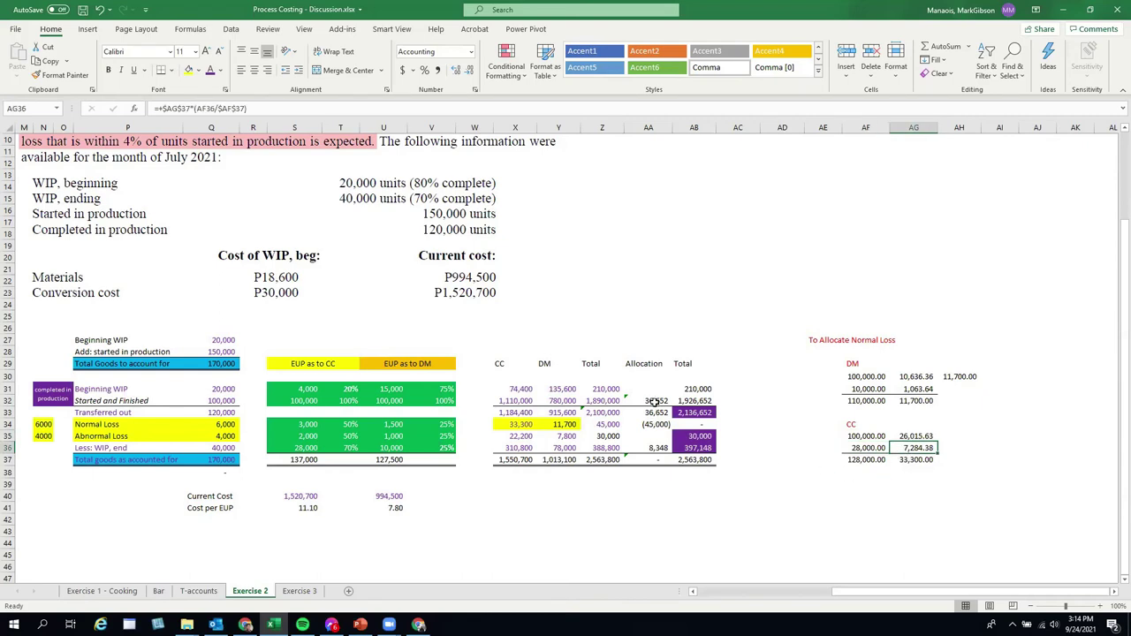
Step: Trace the allocation formulas in AA32 and AA36 to their DM and CC normal loss shares
click(654, 402)
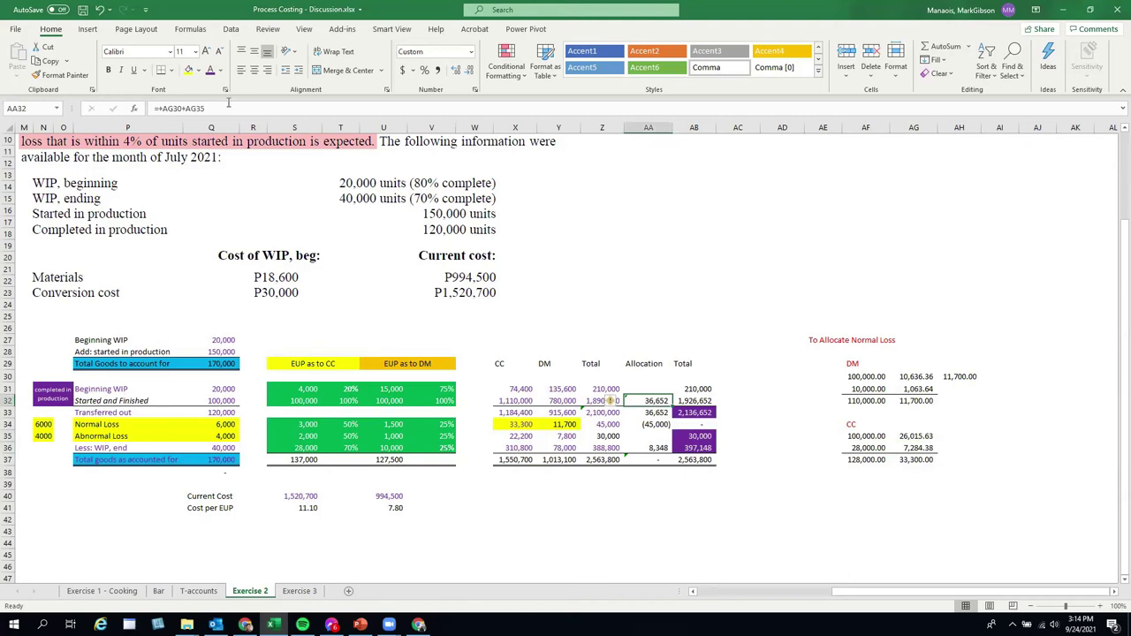
text(=+AG30+AG35)
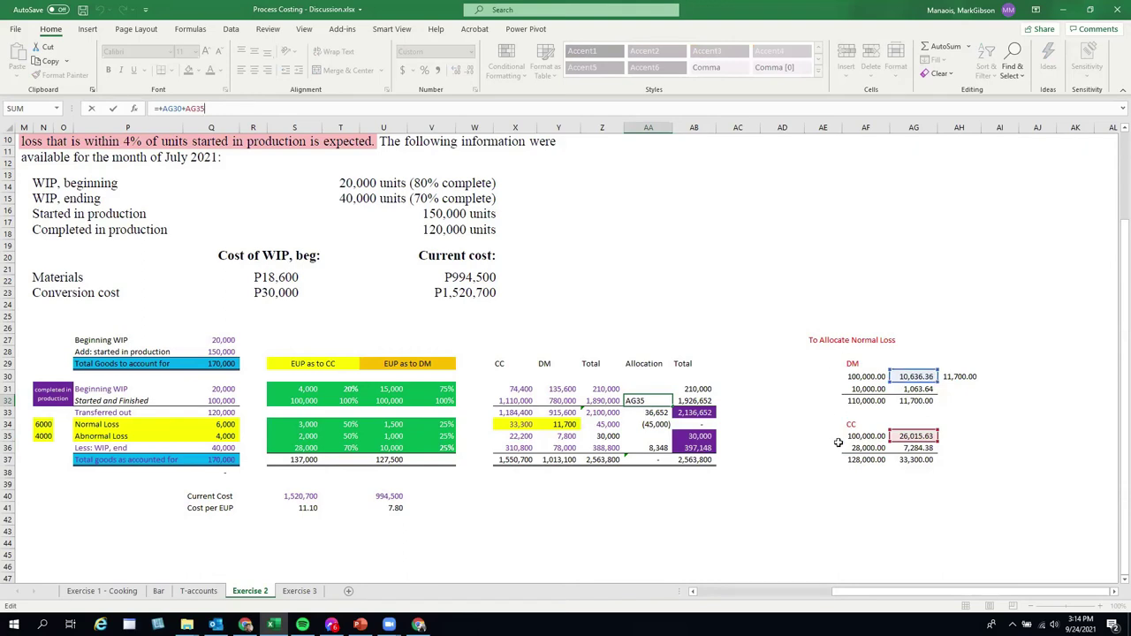
click(827, 483)
click(644, 399)
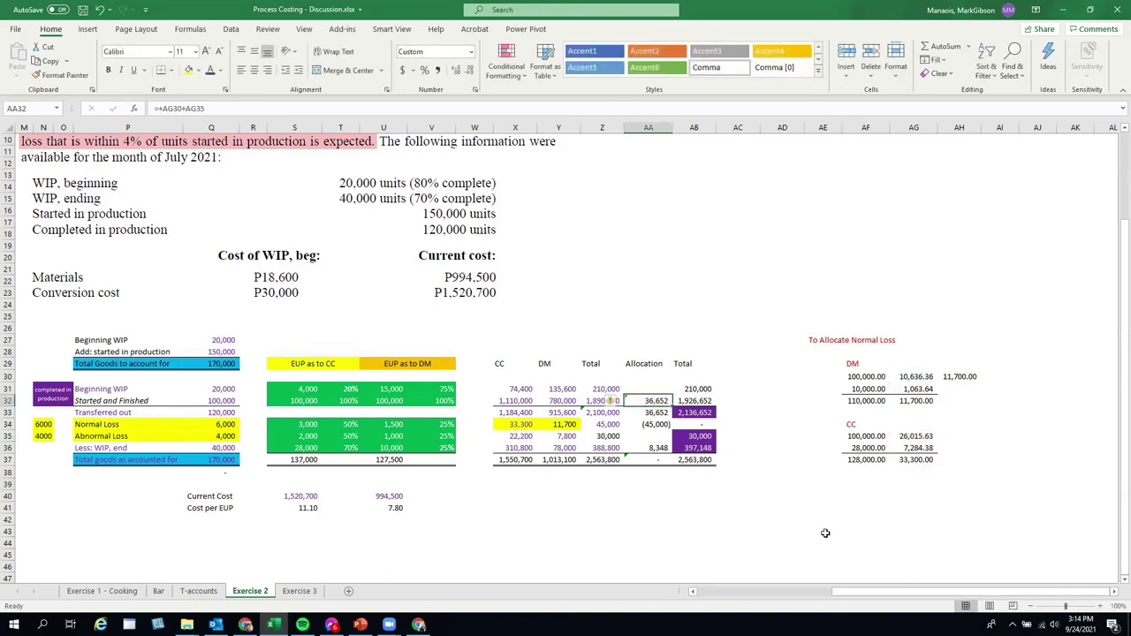
click(661, 449)
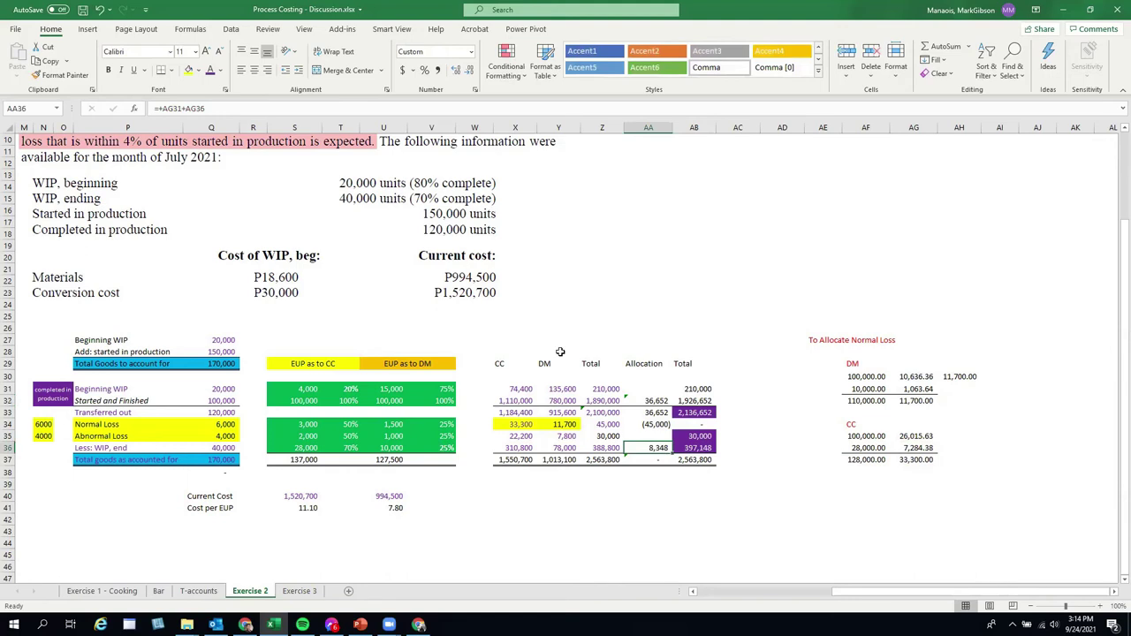
click(240, 111)
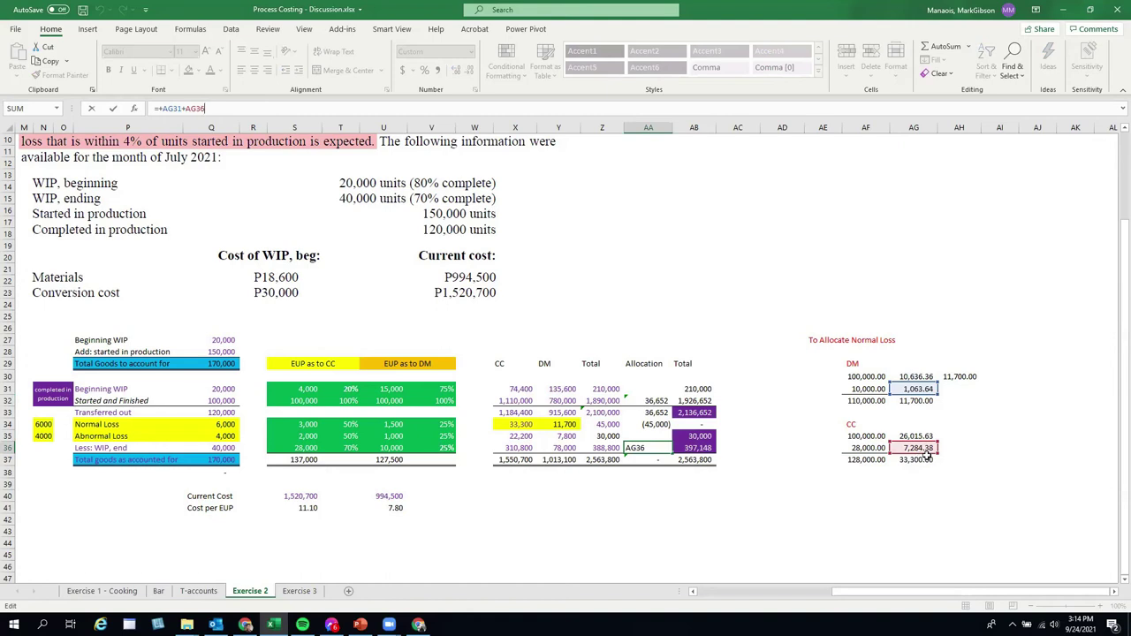
click(827, 506)
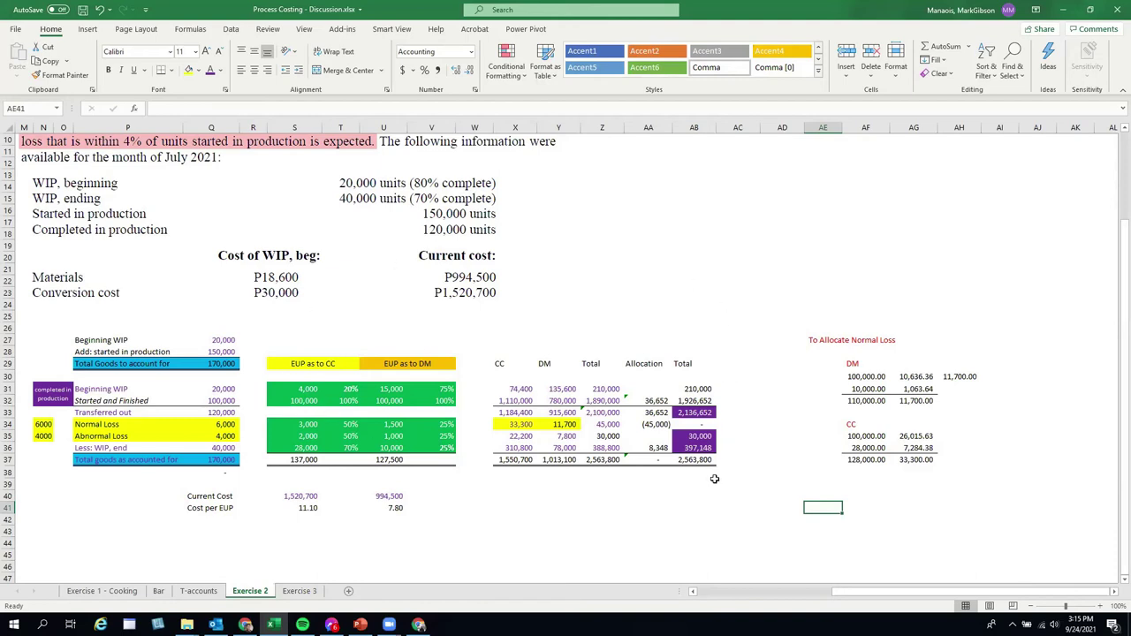
Step: Change the AA29 header to "Allocation for Normal Loss" and wrap its text
click(634, 359)
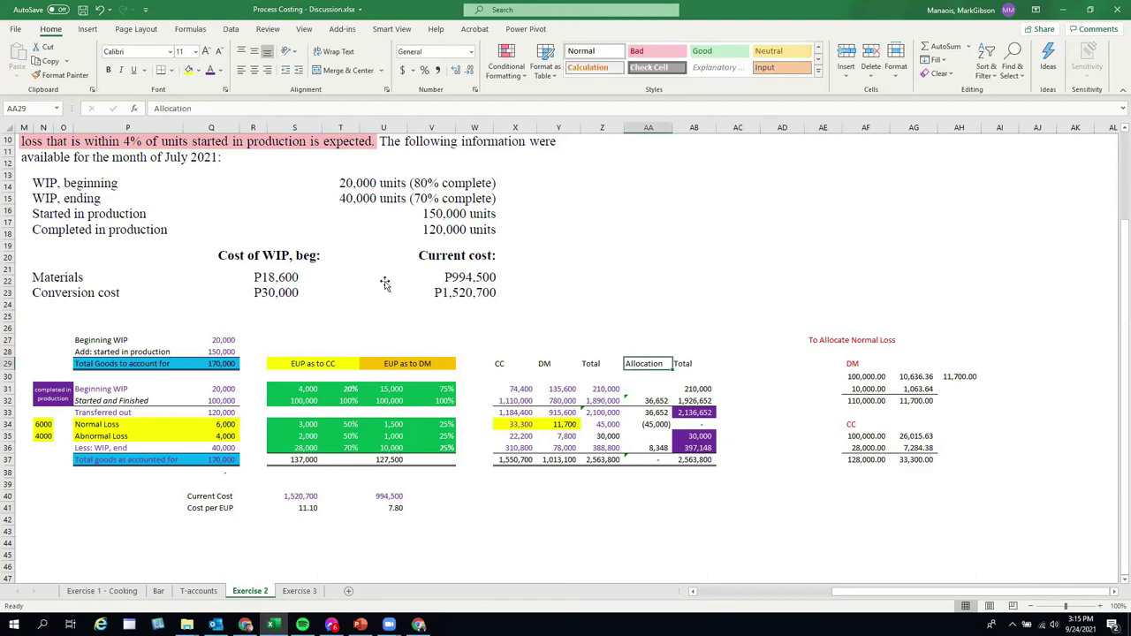
click(214, 105)
text(for Normal Loss)
key(Return)
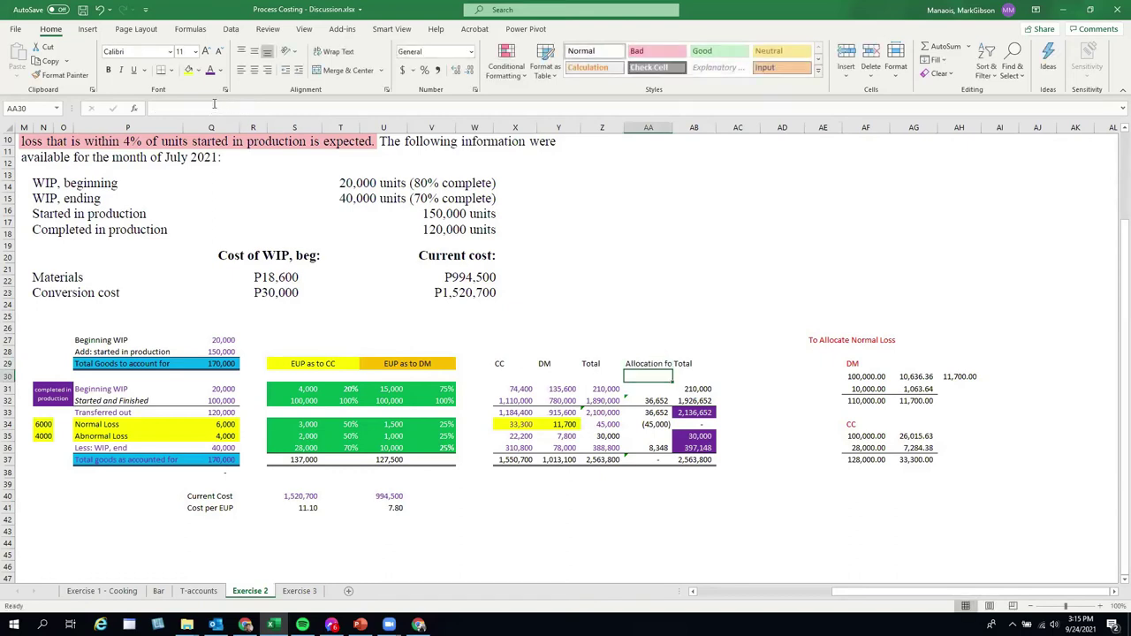
click(649, 365)
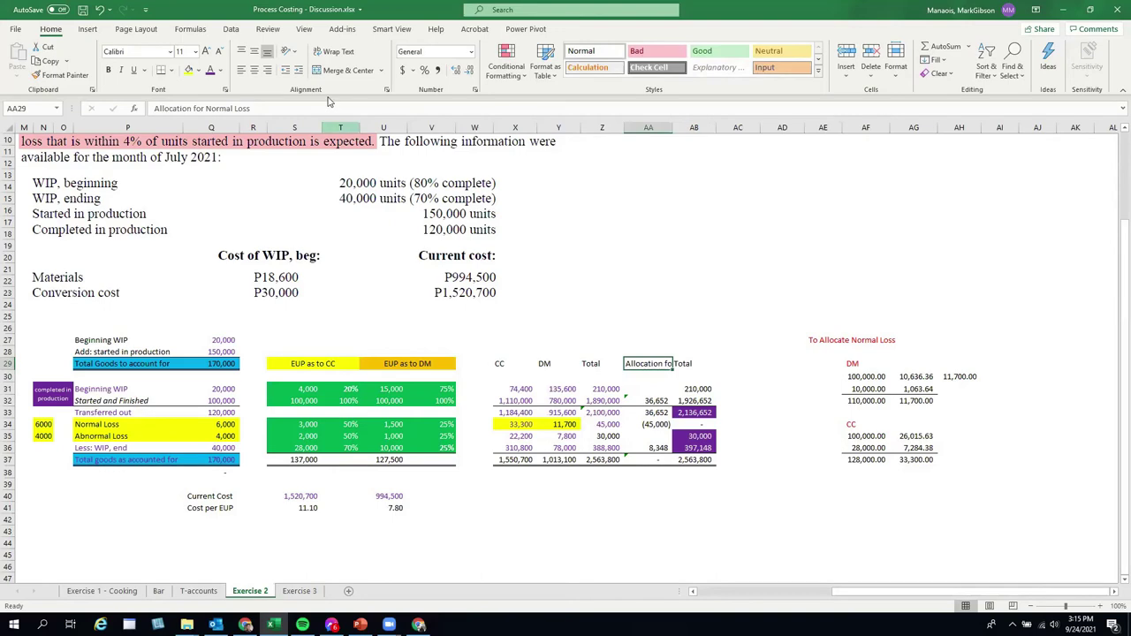
click(343, 54)
click(592, 244)
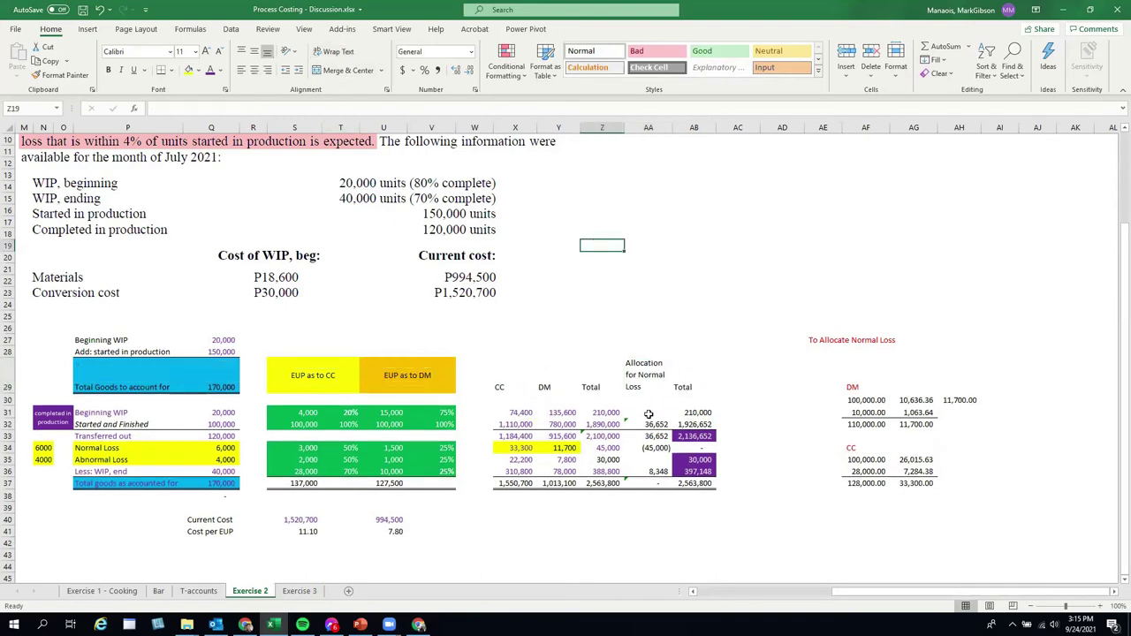
Step: Bring the Exercise Problem 2 slide from PowerPoint into Excel as a picture at AA5 and enlarge it to about column AI, row 23
scroll(458, 525, up, 2)
scroll(457, 525, down, 3)
scroll(458, 525, up, 3)
key(alt+Tab)
key(alt+Tab)
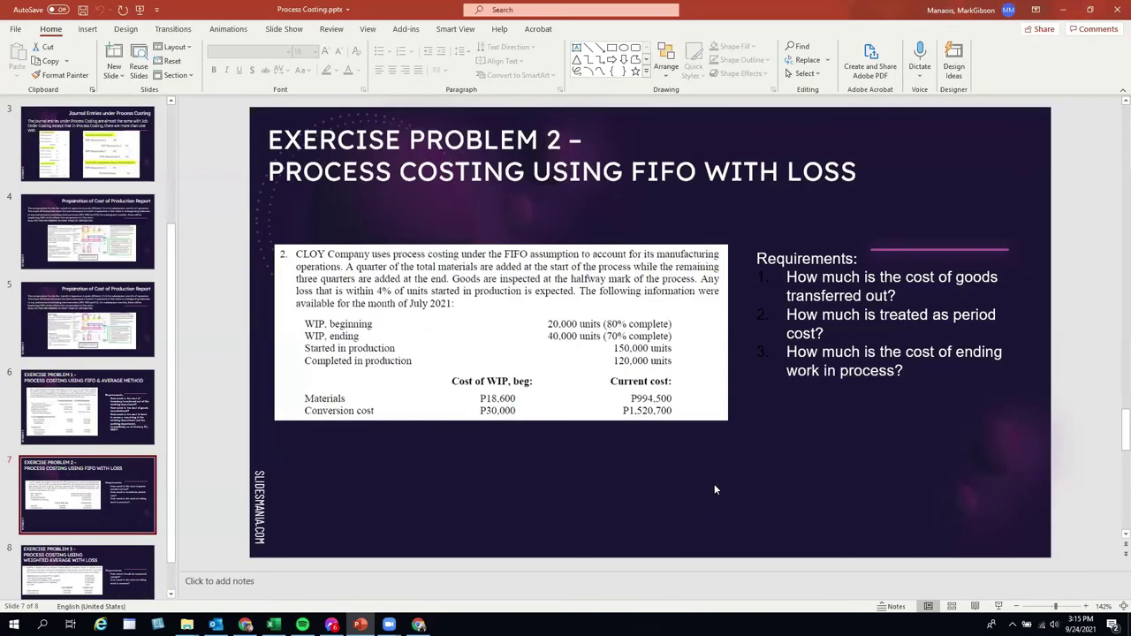
key(alt+Tab)
click(650, 152)
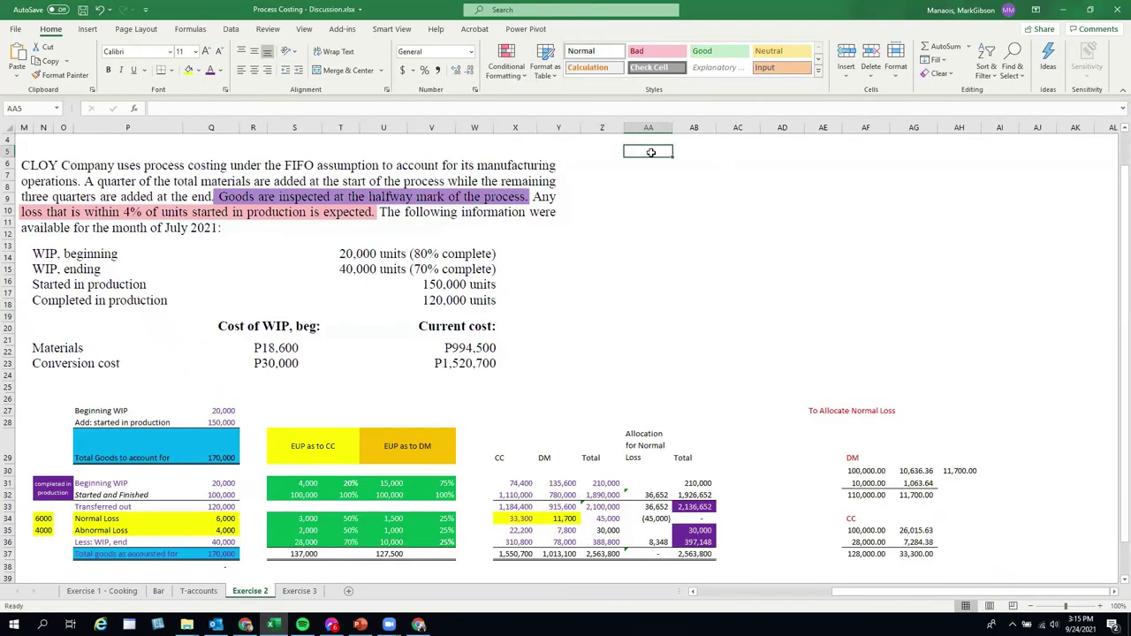
key(ctrl+v)
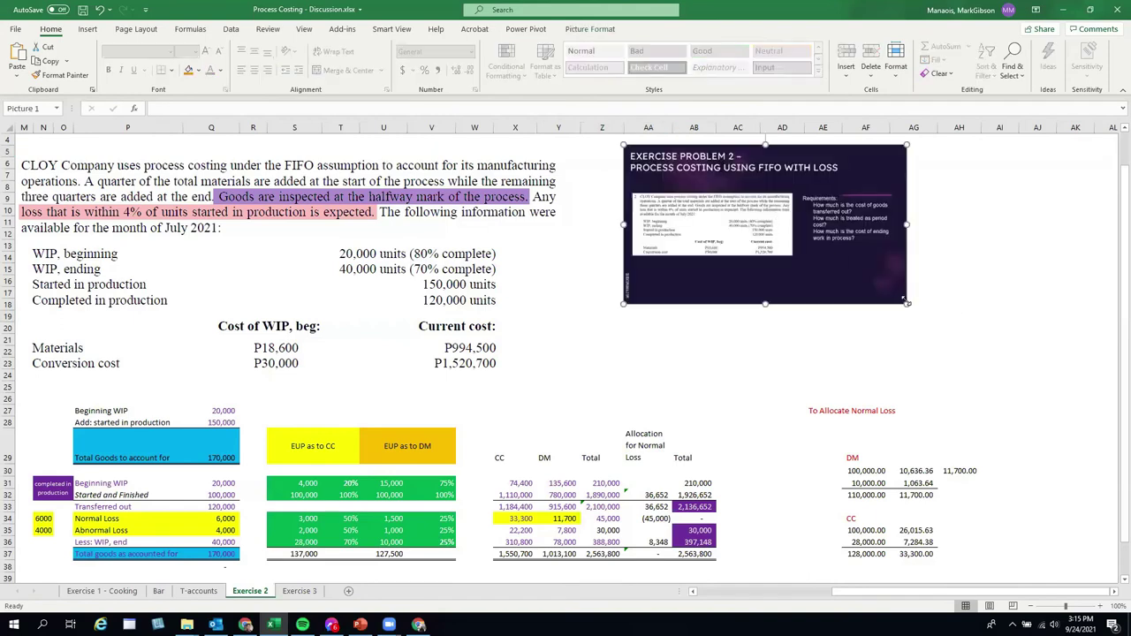
drag(905, 303, 1025, 371)
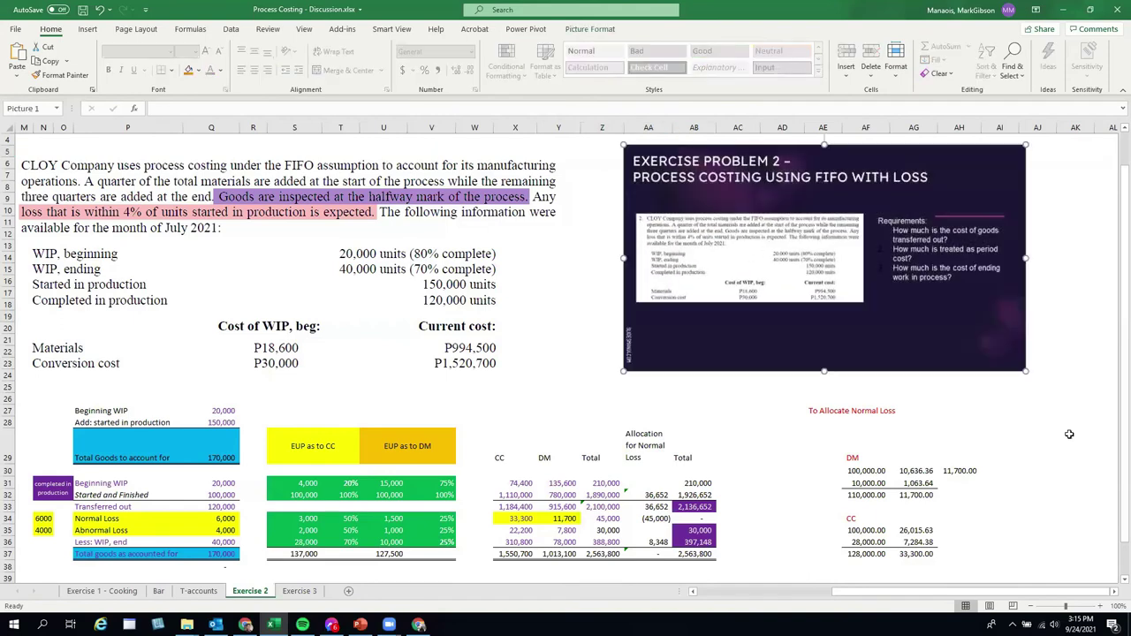
click(1069, 434)
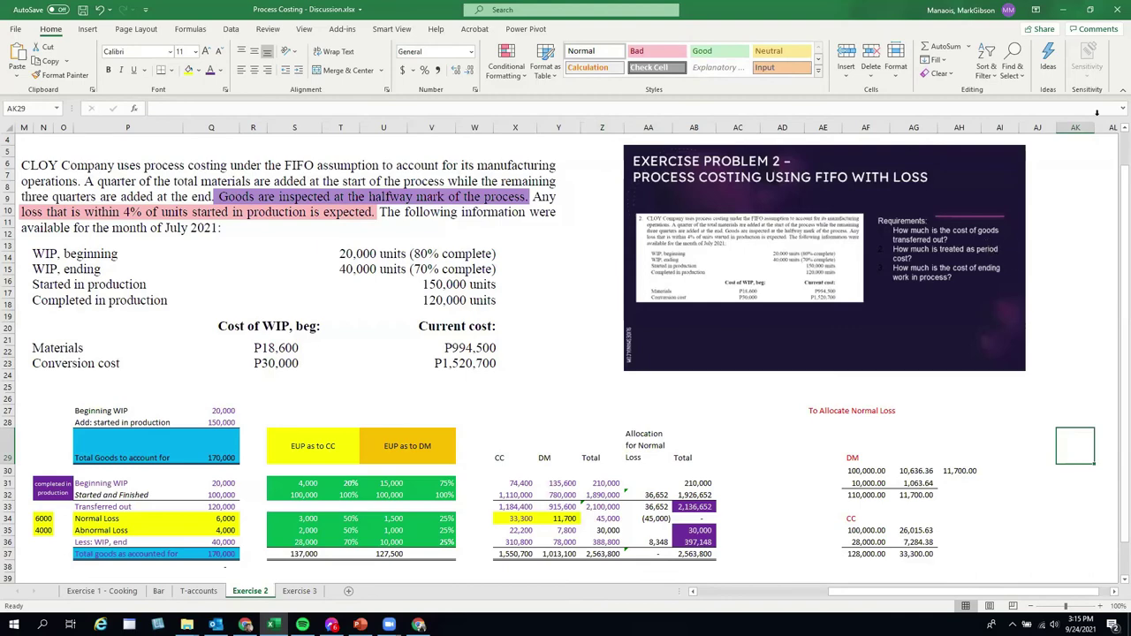
Step: Highlight the Transferred out total in AB33 with yellow fill and a bold, dark font
drag(89, 508, 538, 506)
click(694, 506)
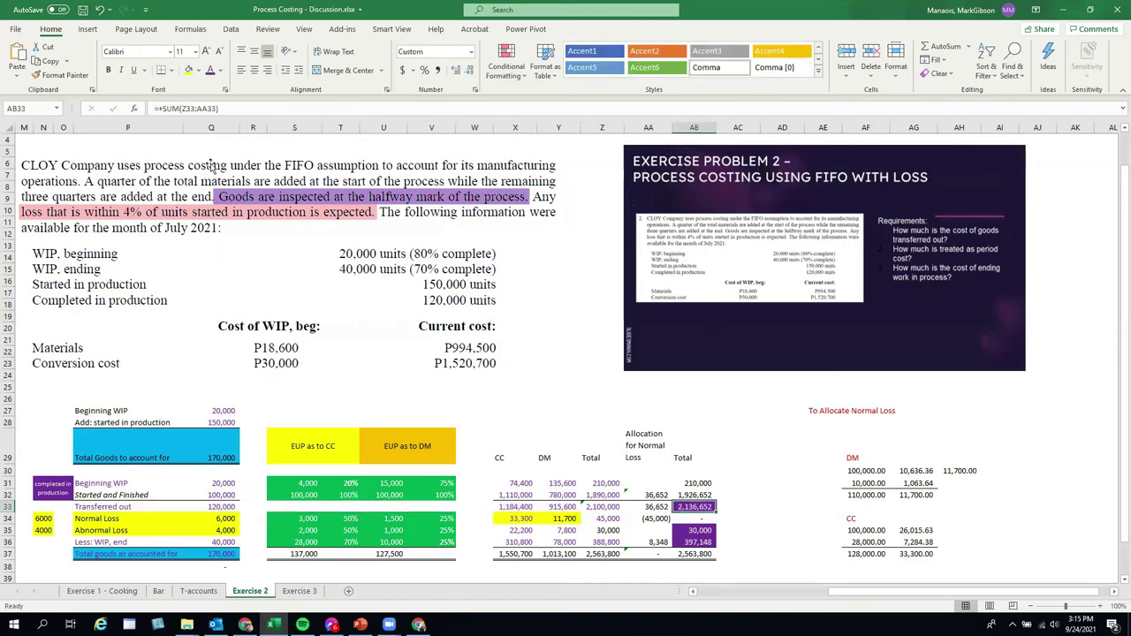
click(189, 71)
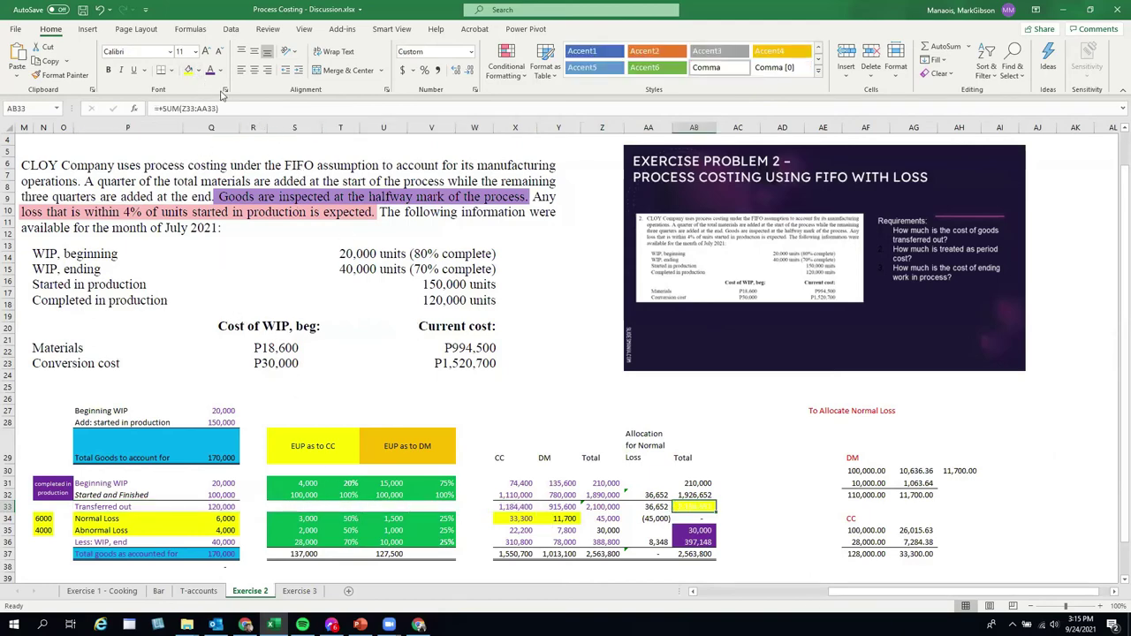
click(208, 71)
click(108, 71)
click(616, 506)
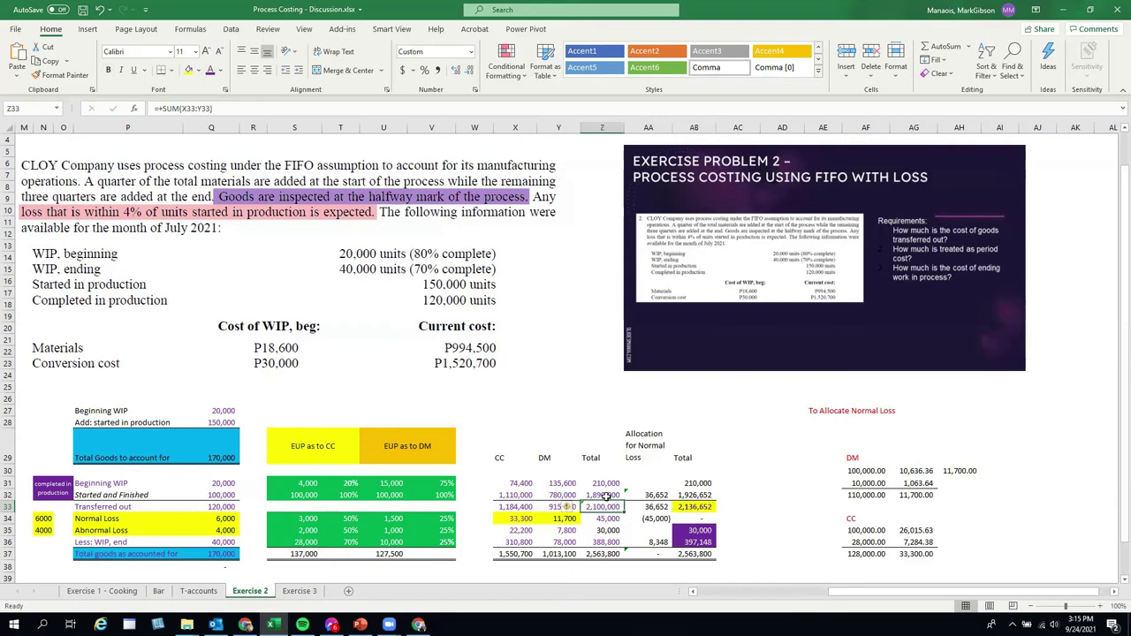
Step: Center the contents of the Allocation for Normal Loss column from AA29 to AA37
drag(641, 433, 645, 555)
click(253, 71)
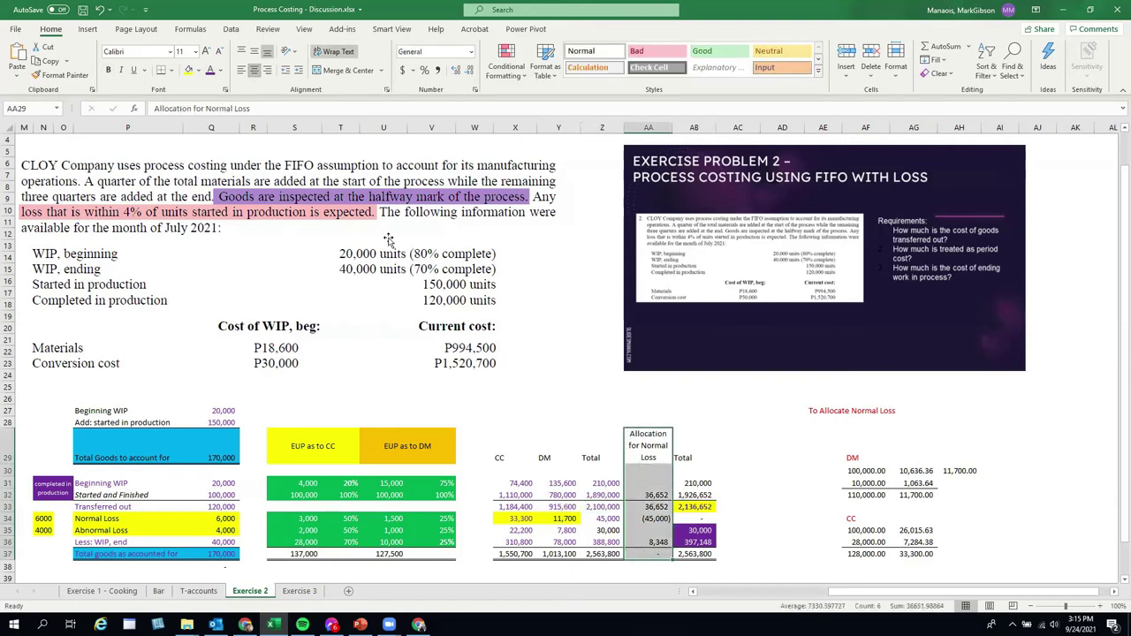
click(738, 482)
Step: Copy the Transferred out total's yellow highlight and bold font onto the Abnormal Loss total in AB35 and the ending WIP total in AB36
click(685, 505)
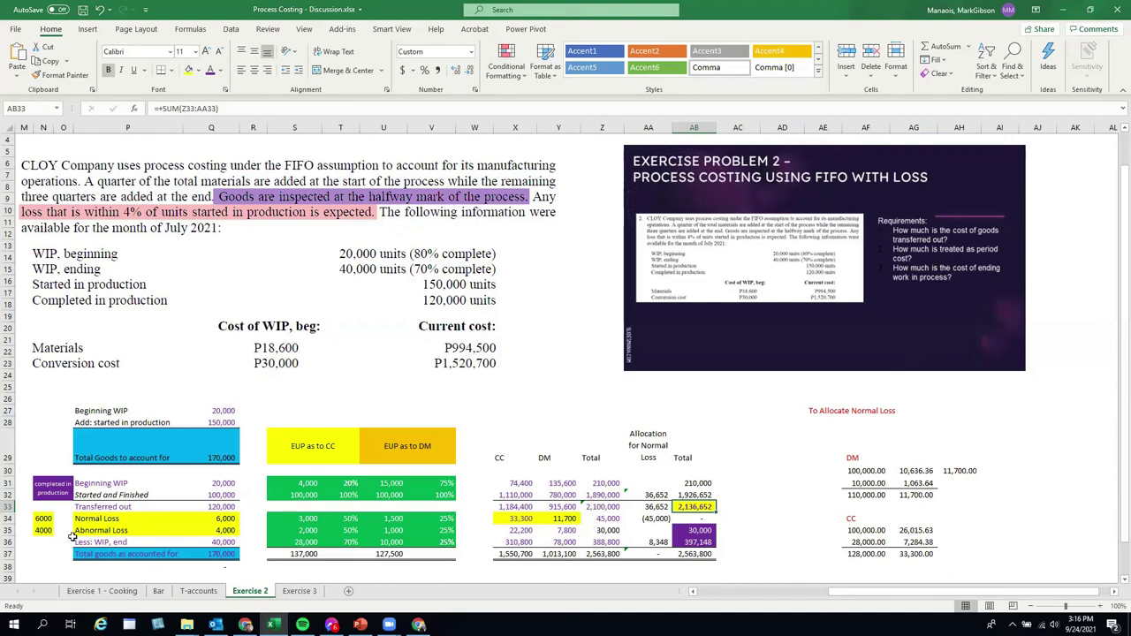
drag(75, 530, 579, 530)
click(703, 530)
click(698, 507)
click(60, 75)
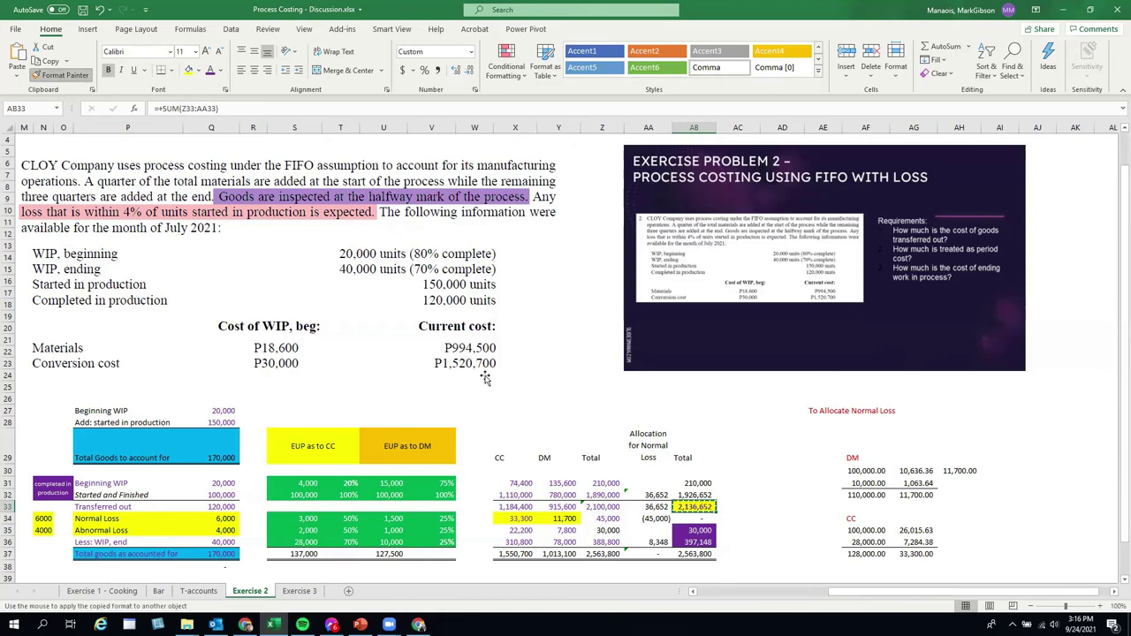
click(699, 531)
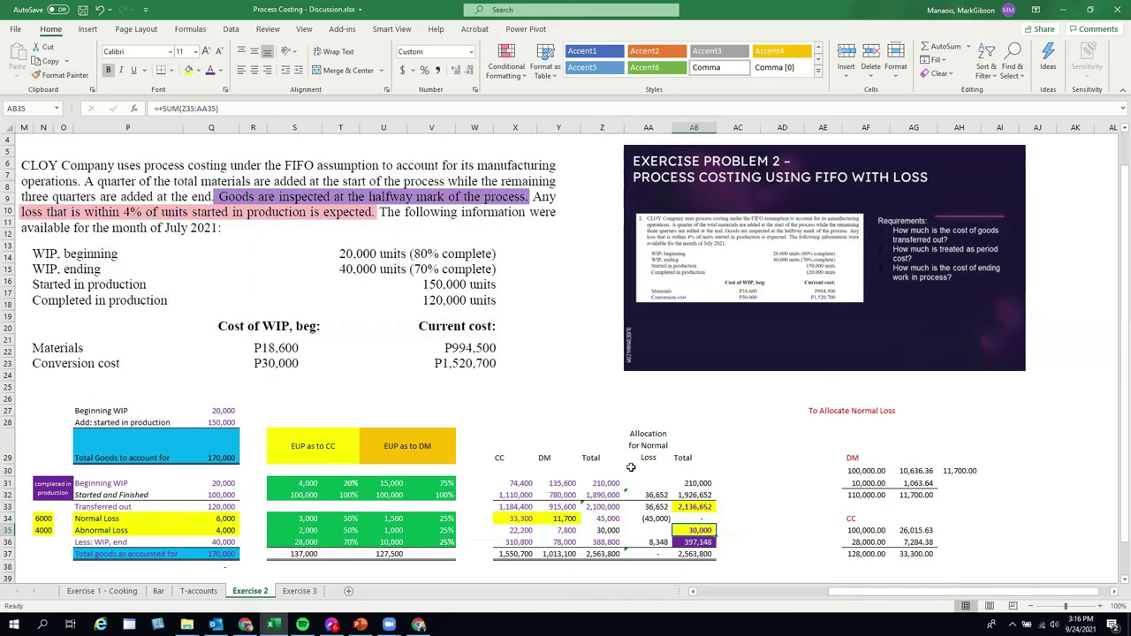
click(677, 543)
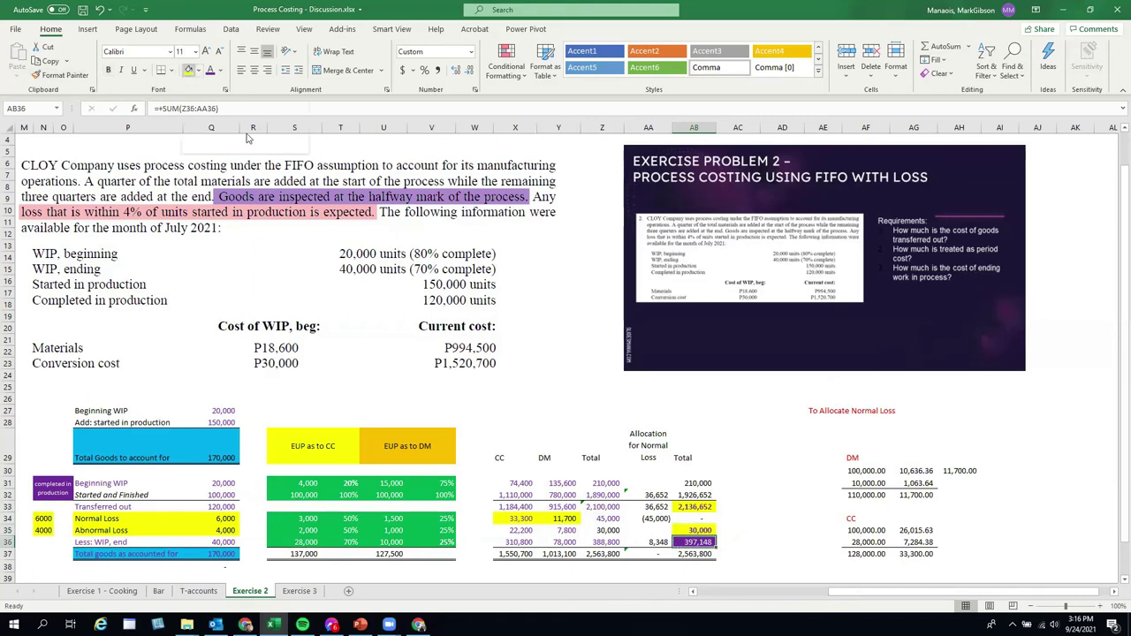
key(Up)
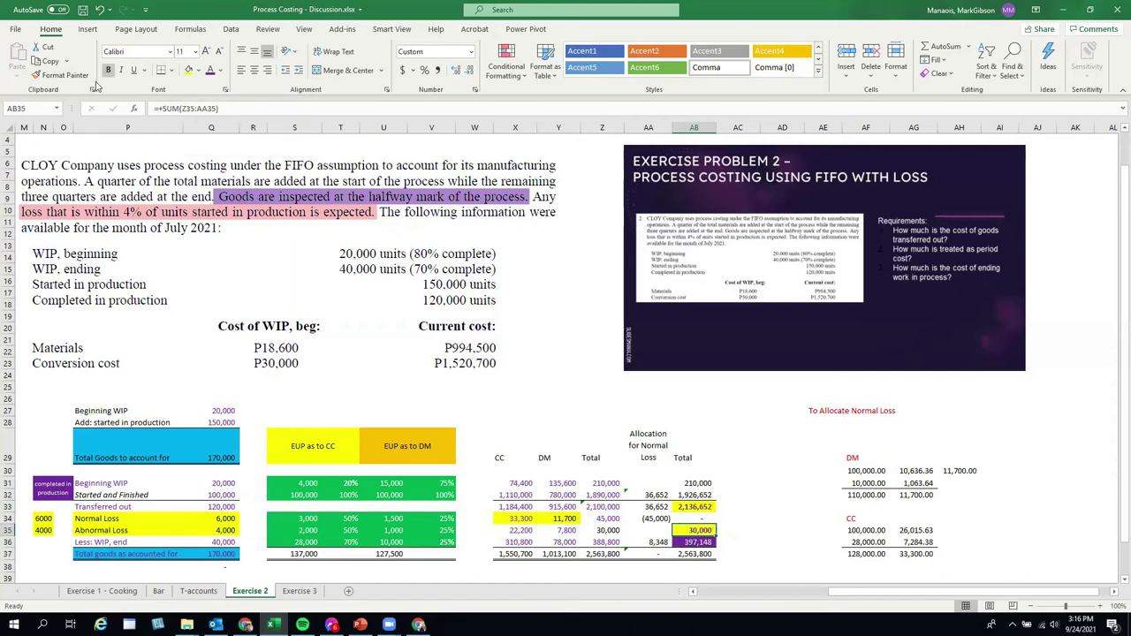
click(60, 75)
click(702, 544)
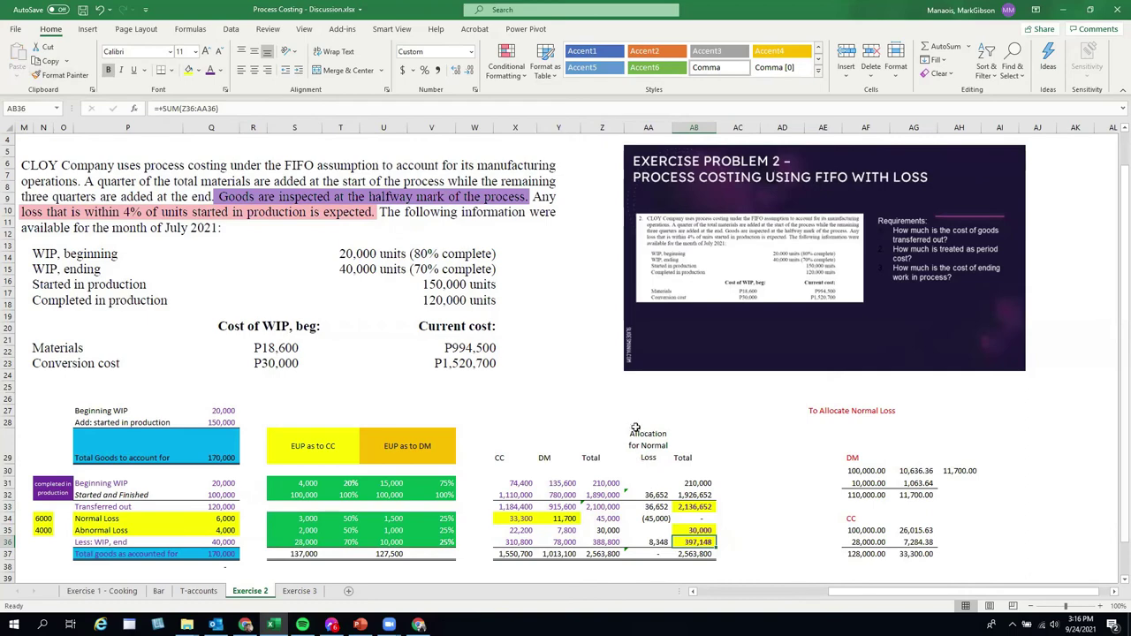
Step: Review the Allocation for Normal Loss column from AA29 to AA36, and switch to the Exercise Problem 2 slide in PowerPoint
drag(636, 433, 644, 540)
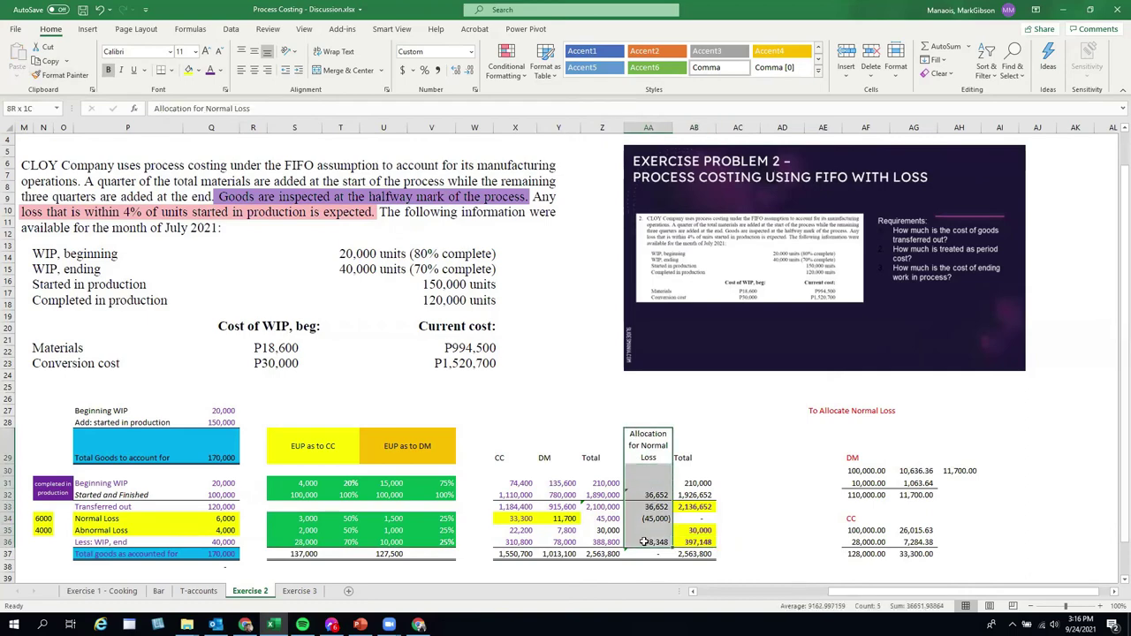
click(767, 493)
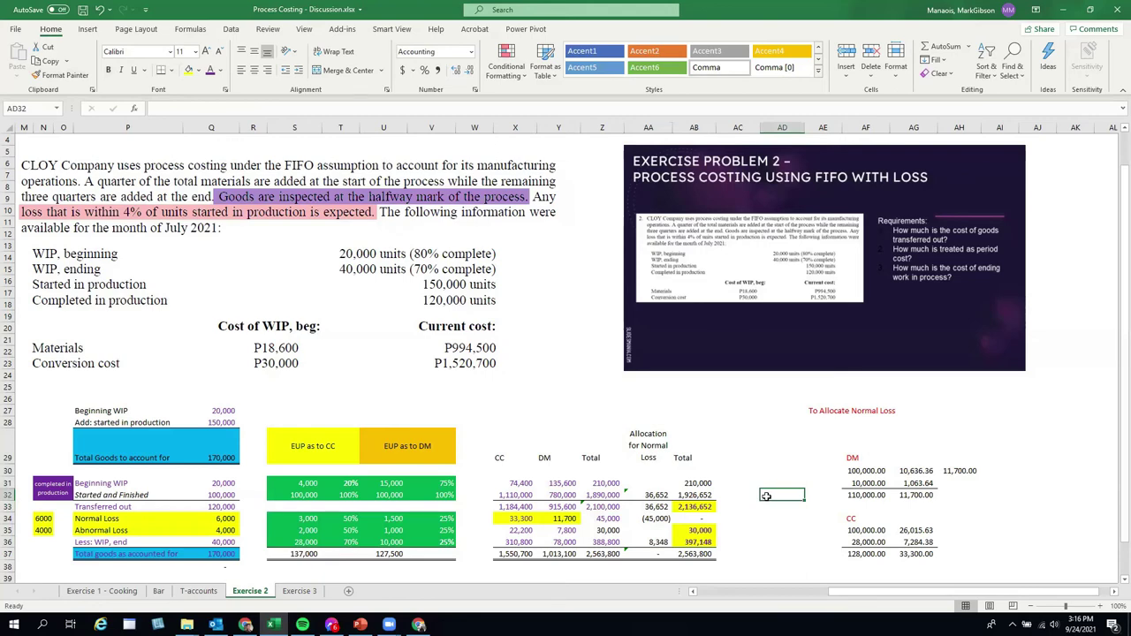
key(alt+Tab)
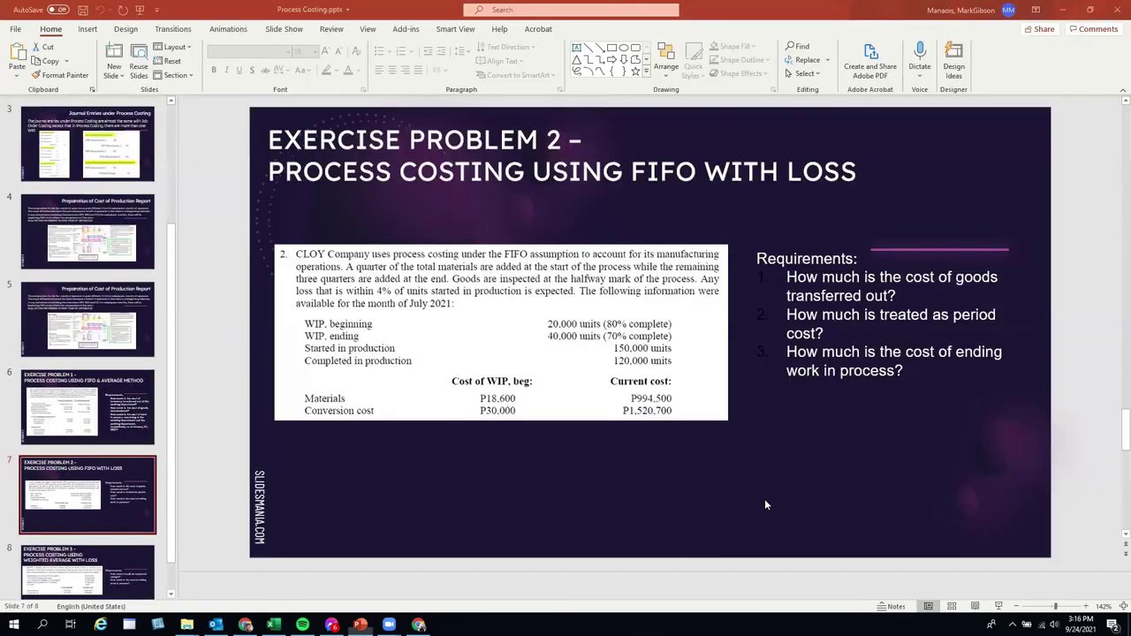
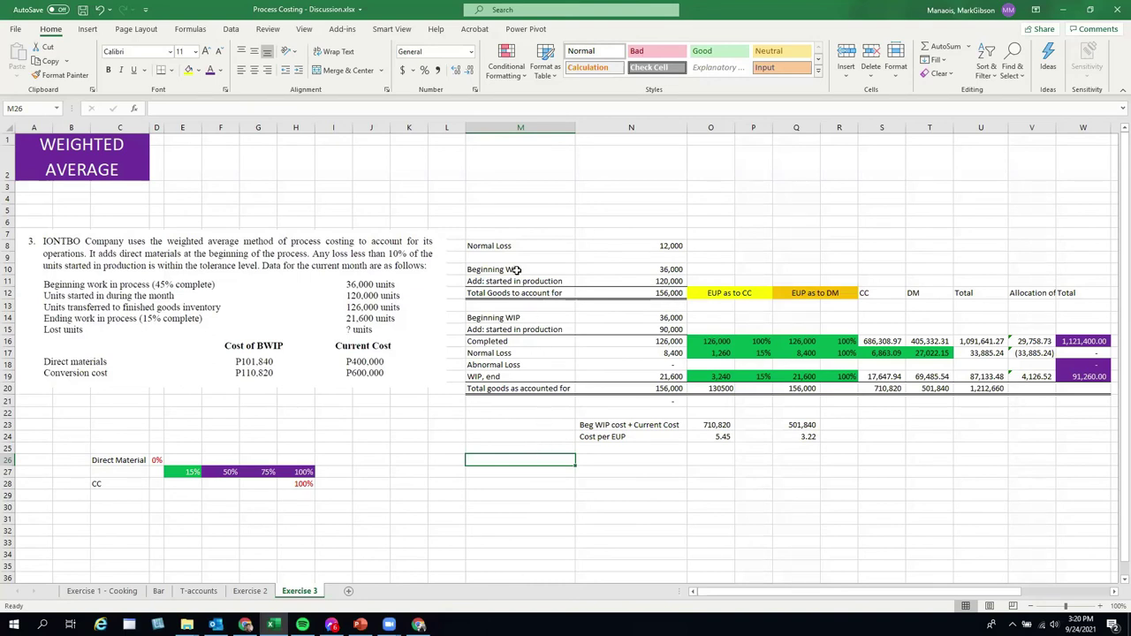
Step: Color the Beginning WIP and started-in-production quantities in N10 and N11 purple on the Exercise 3 sheet
drag(517, 269, 512, 389)
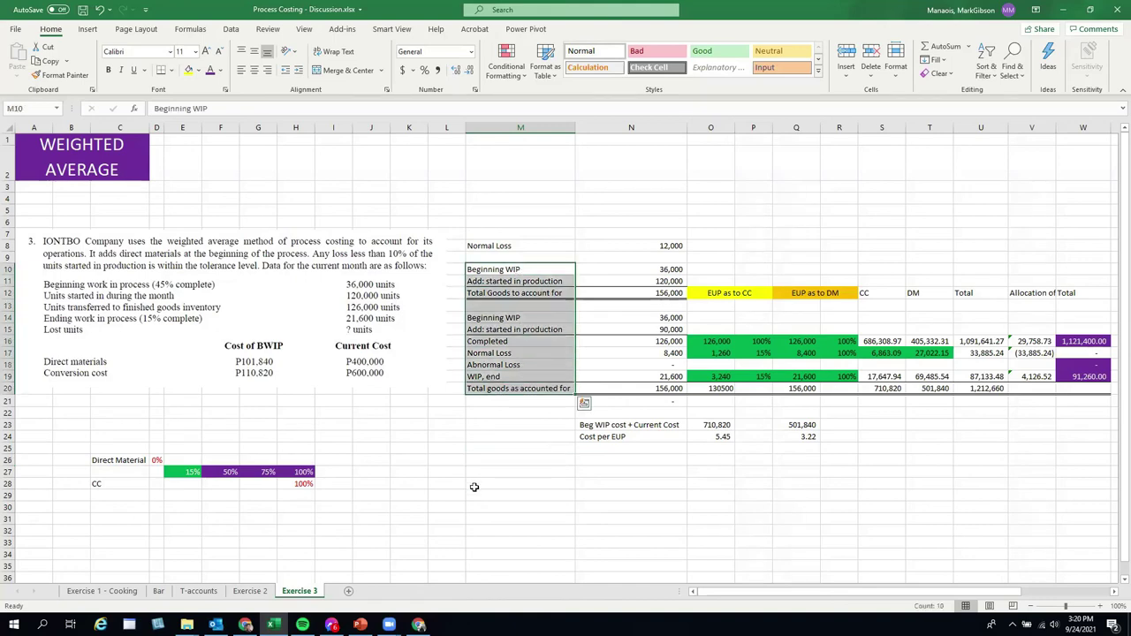
drag(623, 269, 624, 388)
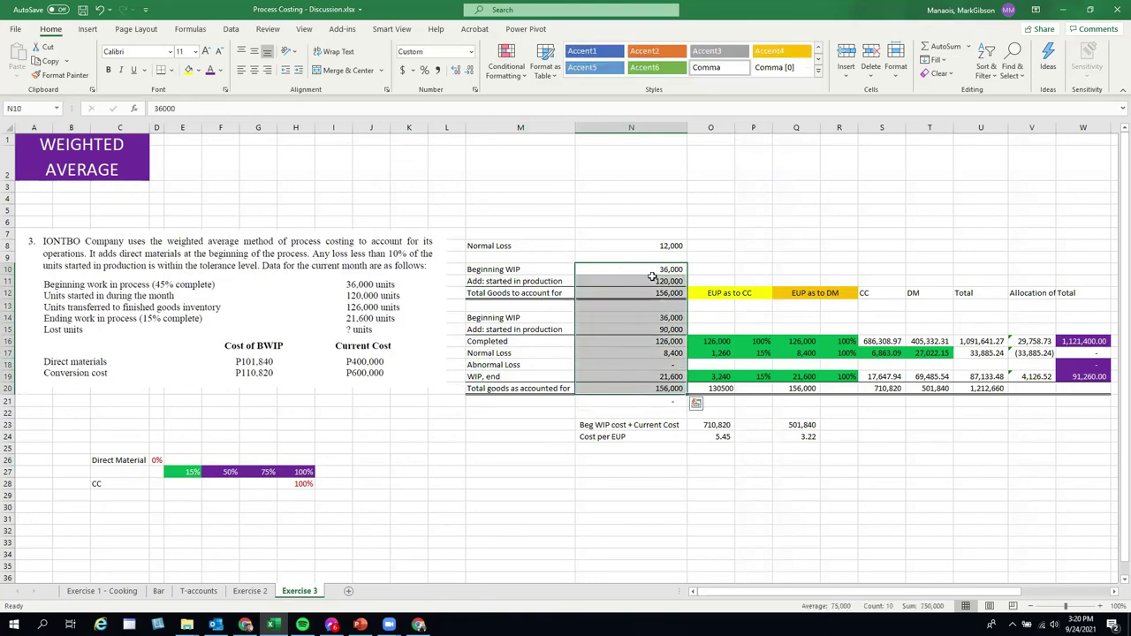
click(663, 247)
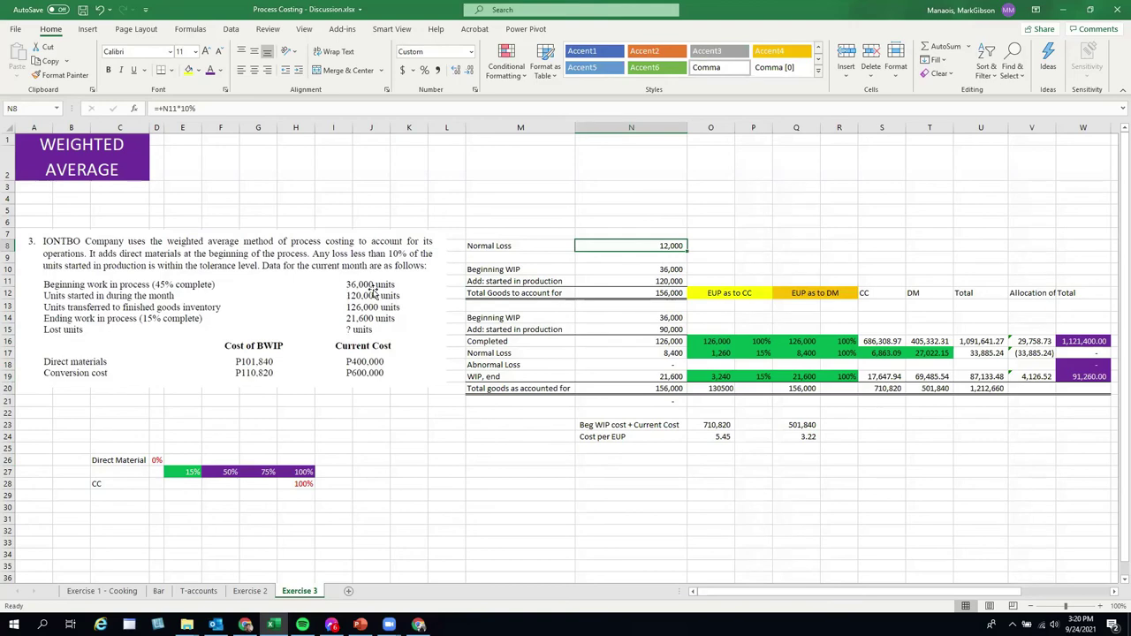
click(678, 269)
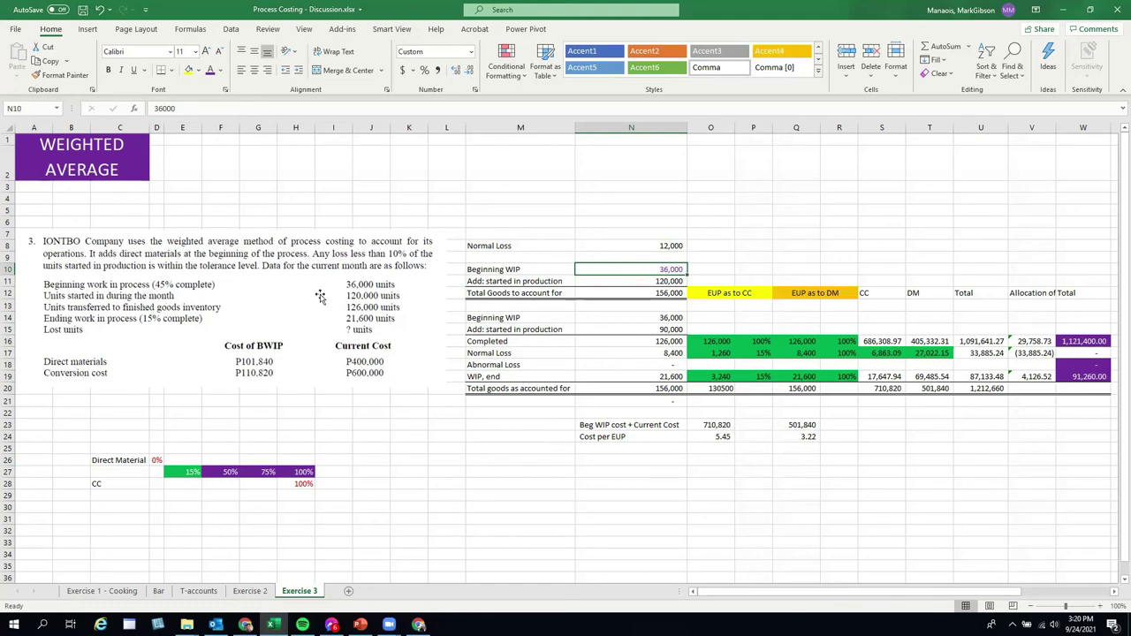
click(661, 281)
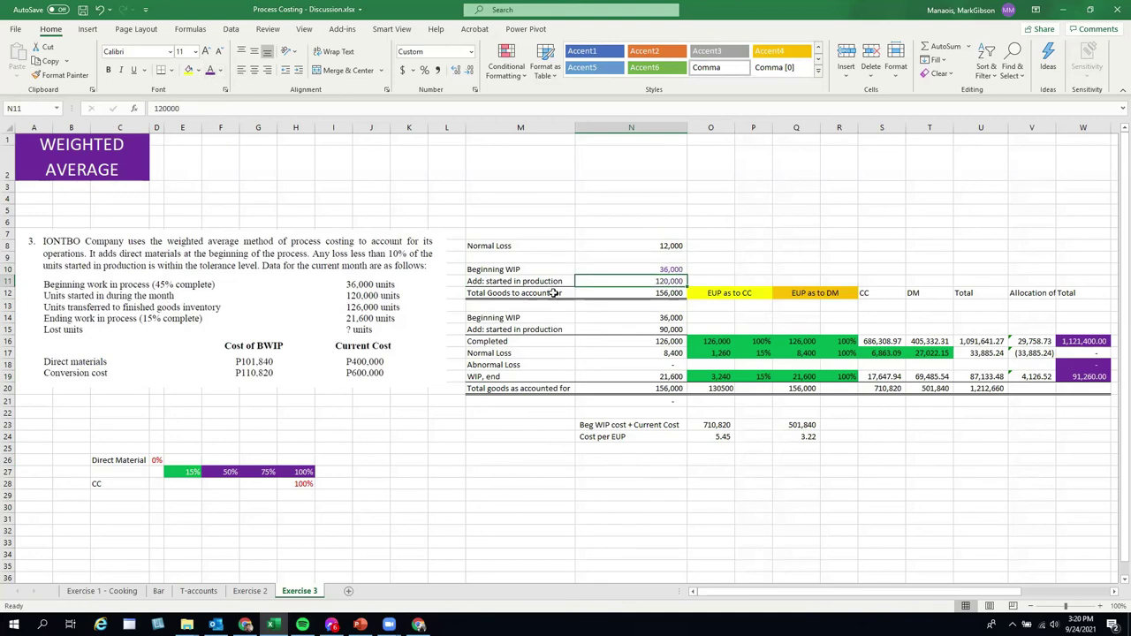
Step: Fill the Total Goods to account for row in M12:N12 with yellow and copy its format to Total goods as accounted for in M20:N20
drag(500, 293, 630, 293)
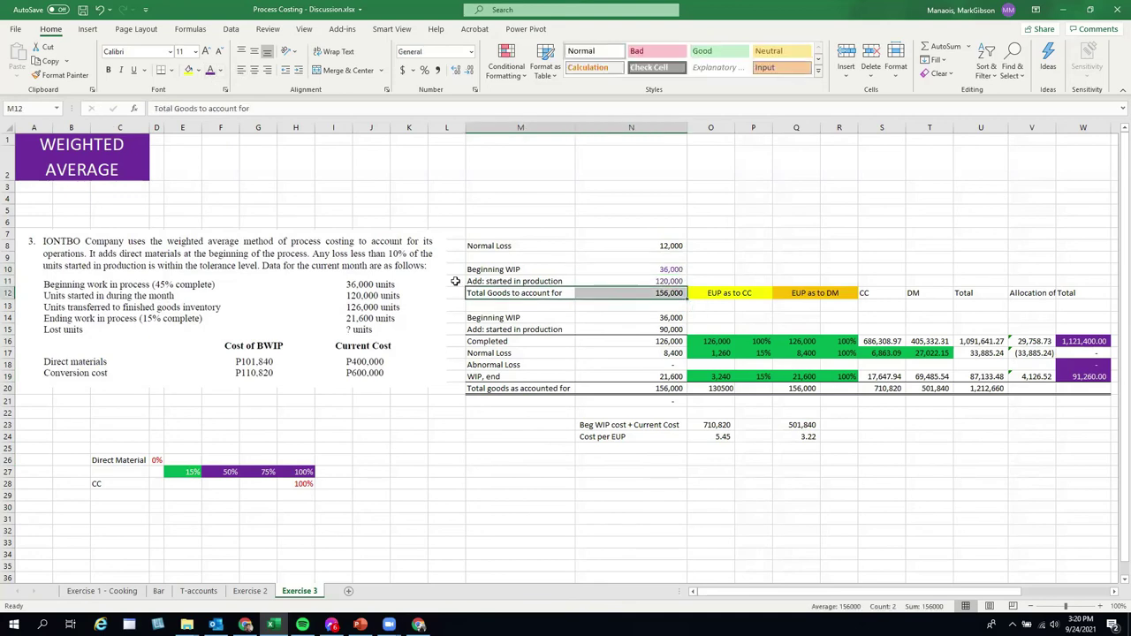
click(187, 70)
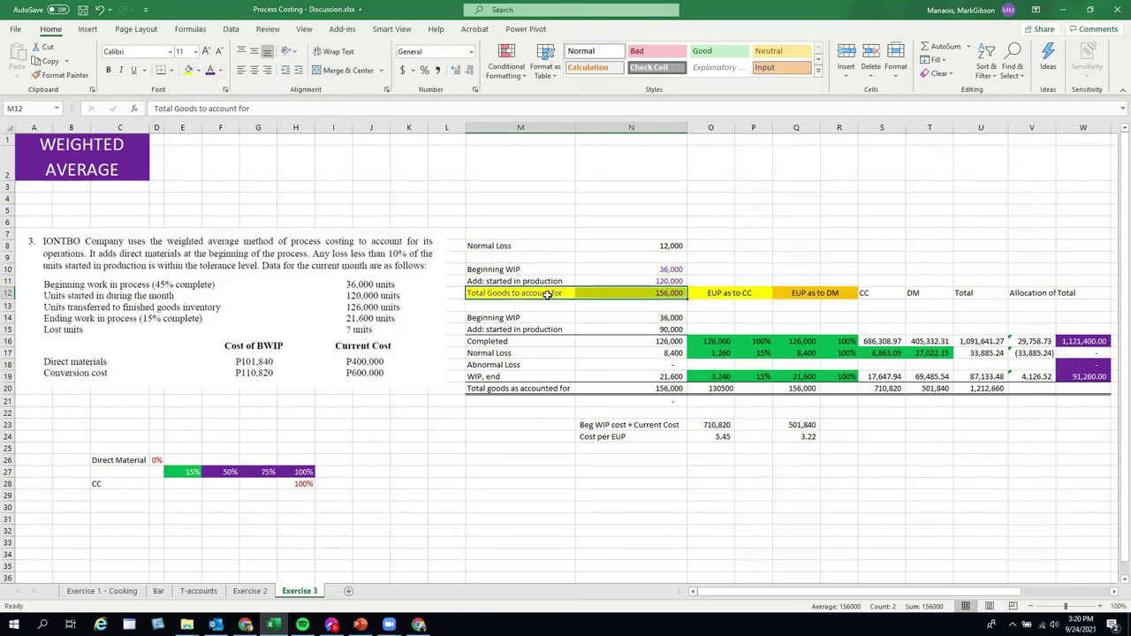
click(60, 75)
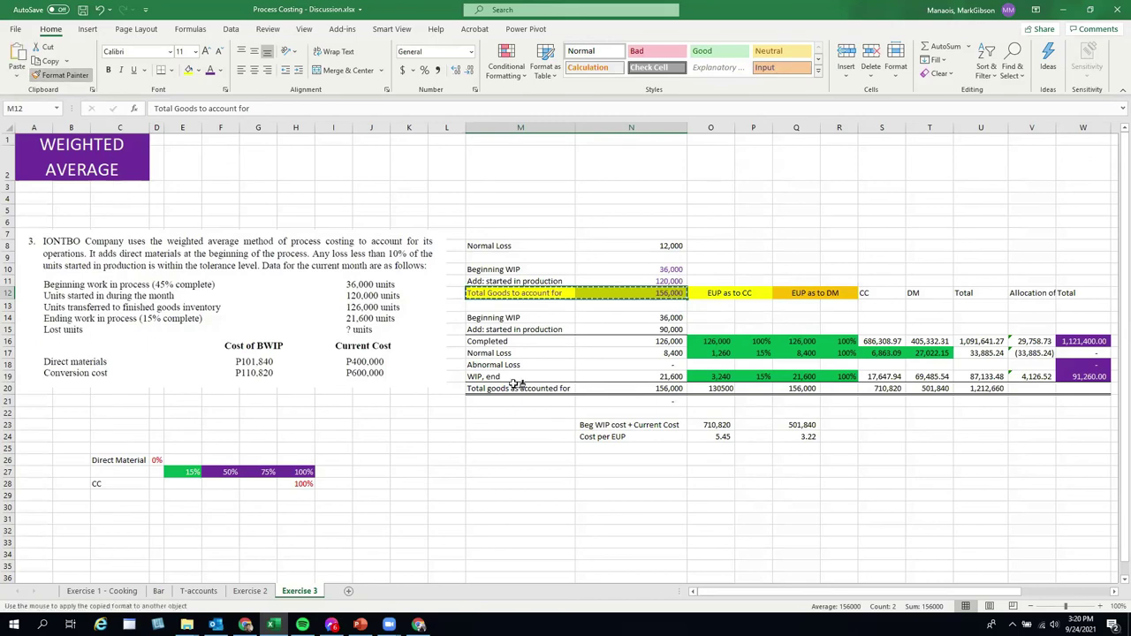
drag(515, 389, 658, 392)
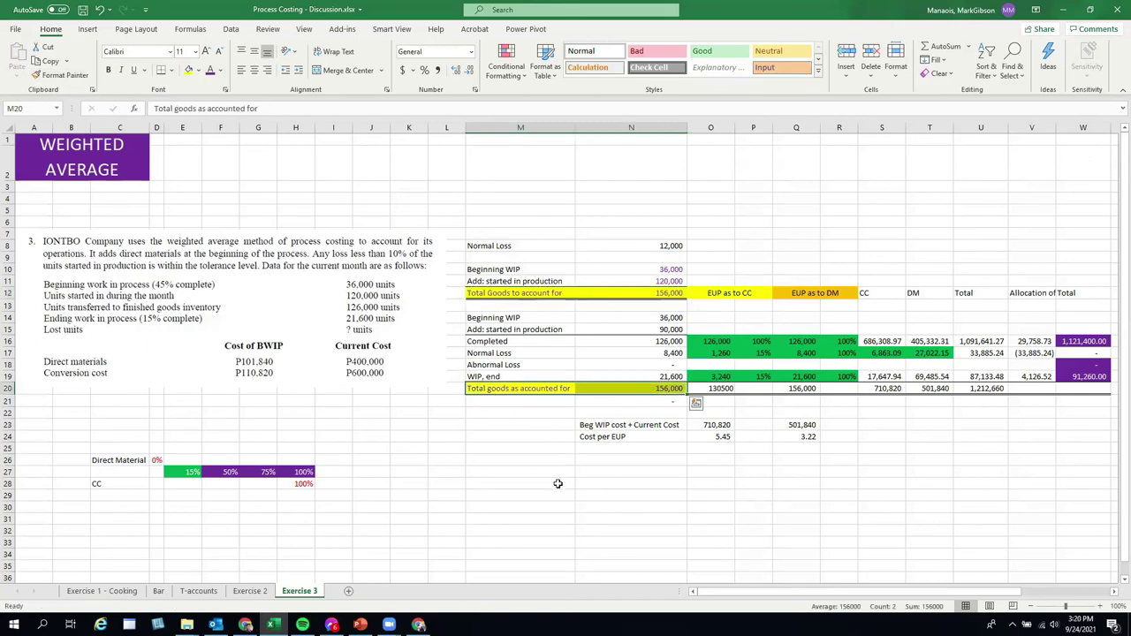
click(552, 493)
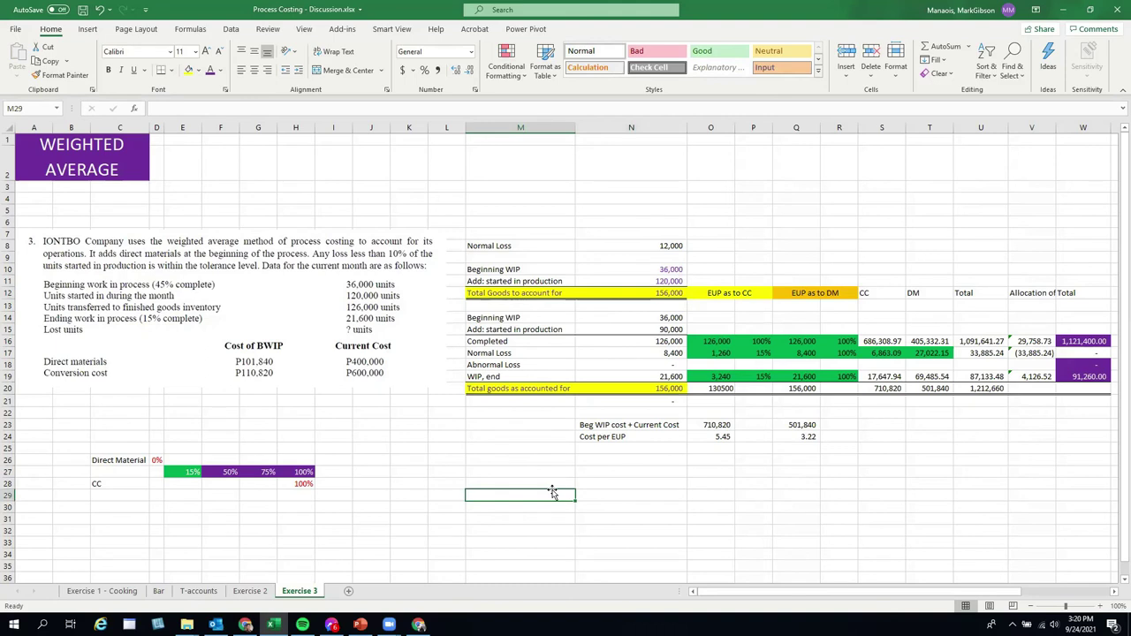
Step: Color the labels and quantities of the Beginning WIP, Completed and WIP, end rows in M14:N14, M16:N16 and M19:N19 purple
click(508, 319)
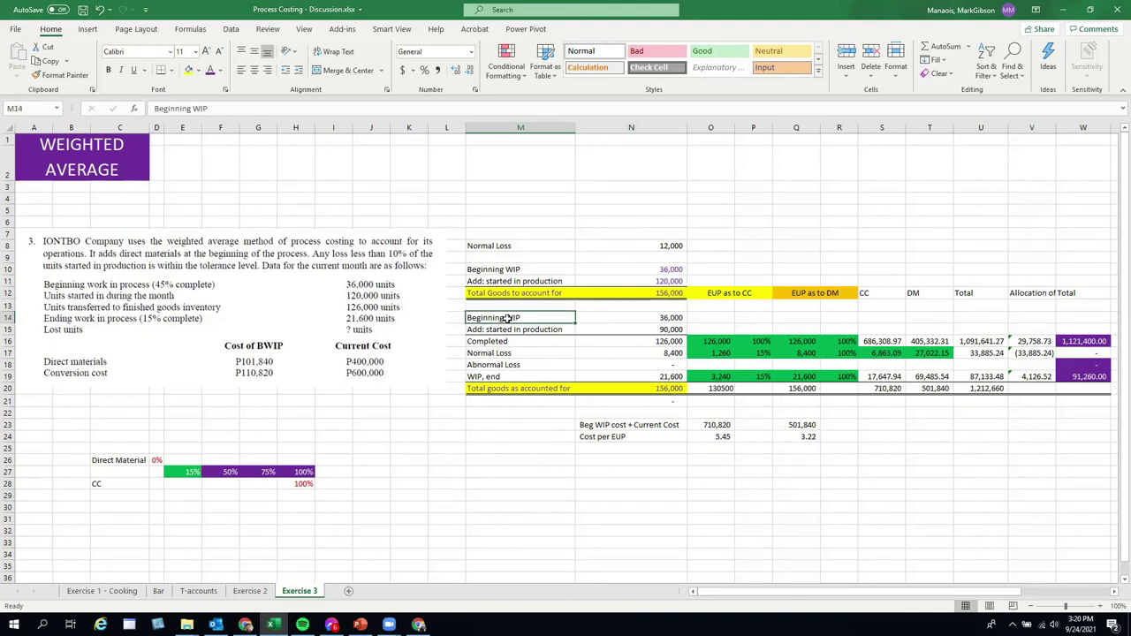
drag(508, 319, 615, 316)
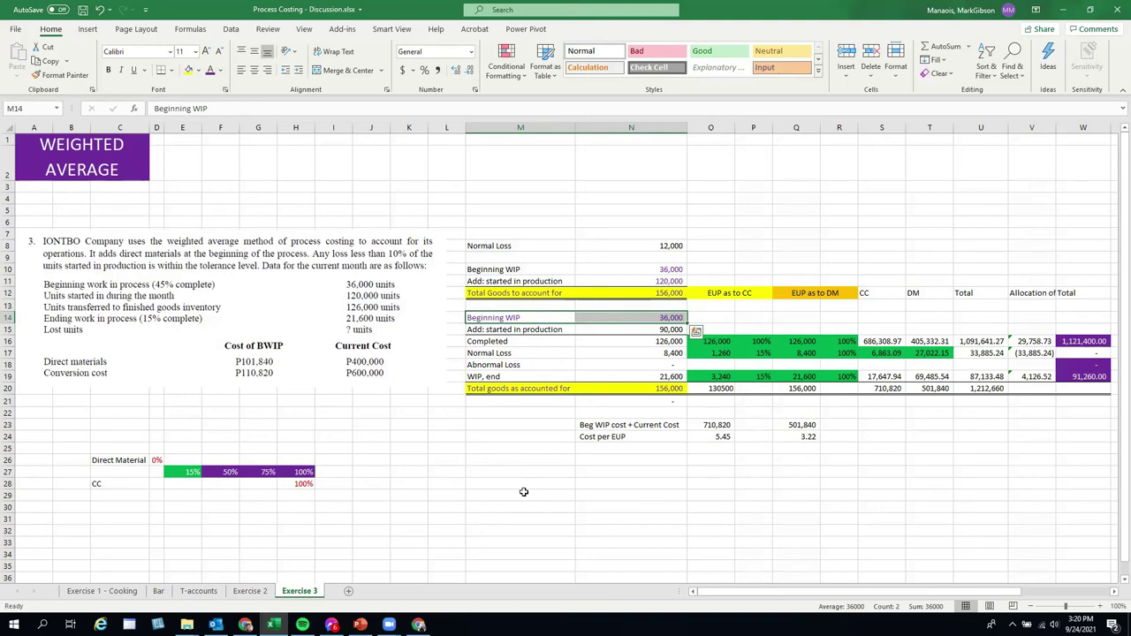
drag(510, 342, 643, 342)
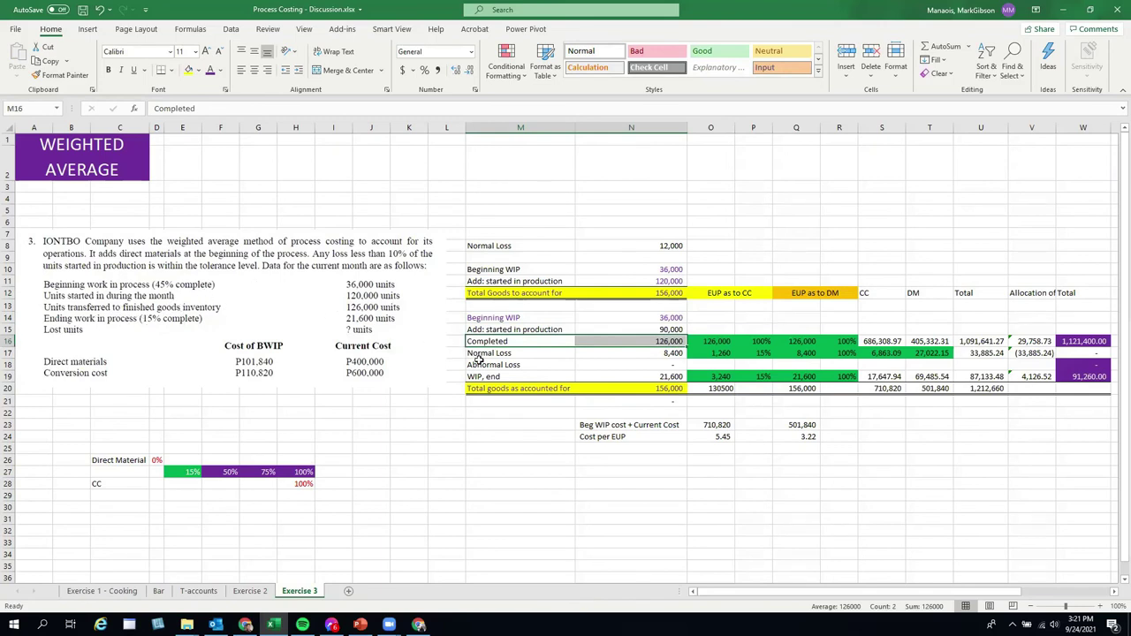
click(211, 72)
click(556, 469)
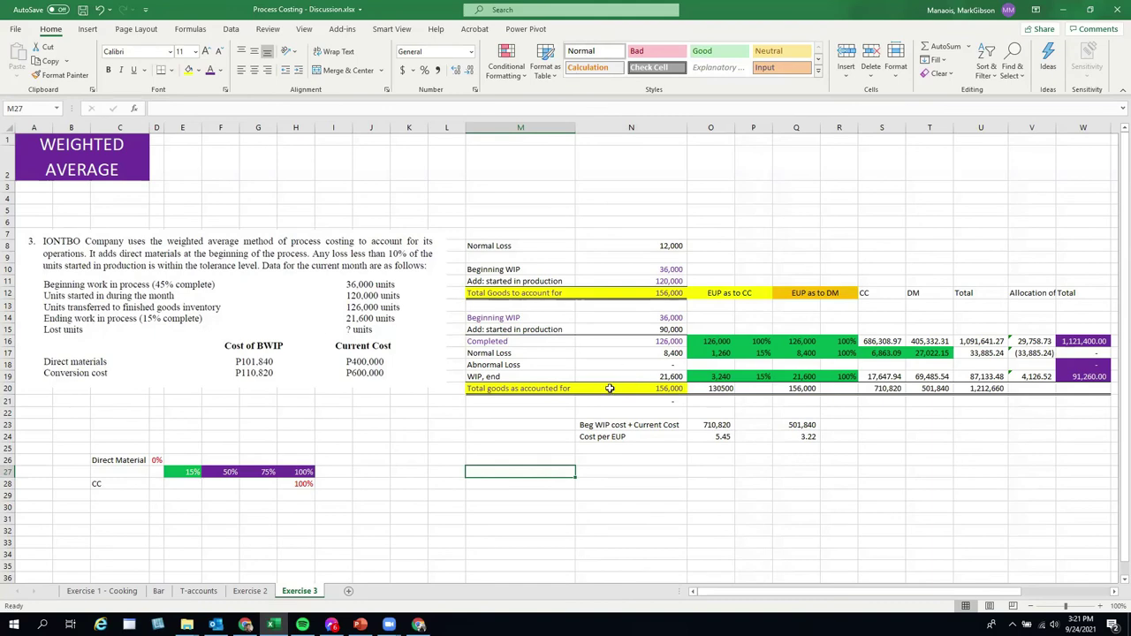
drag(471, 375, 634, 378)
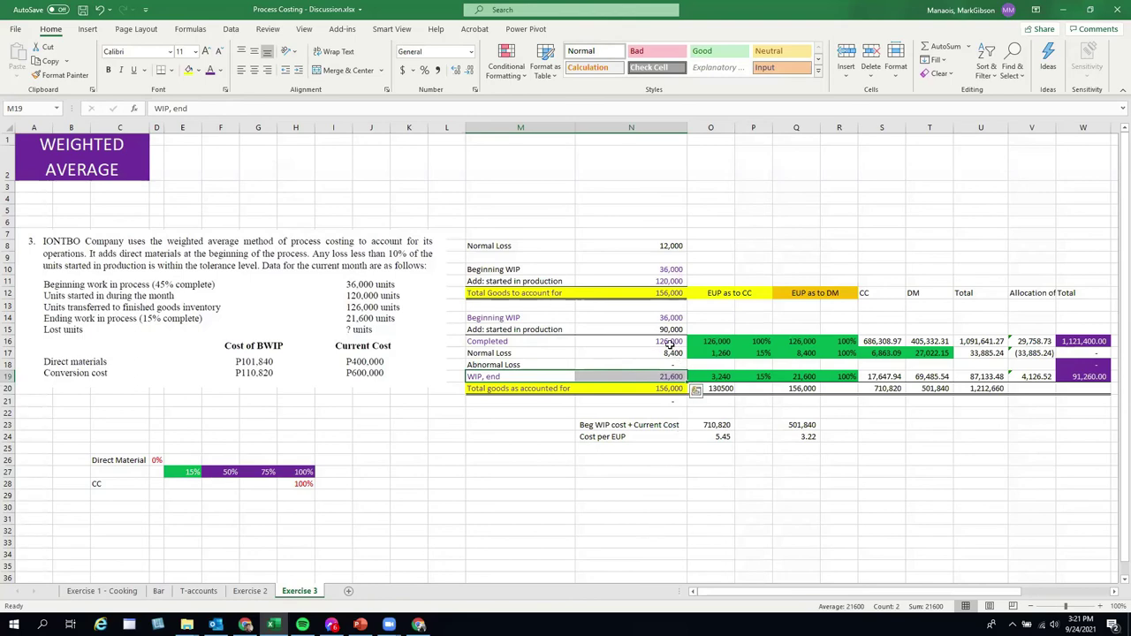
Step: Add the completed units in N16 and the ending WIP units in N19 with a formula in N28
click(669, 342)
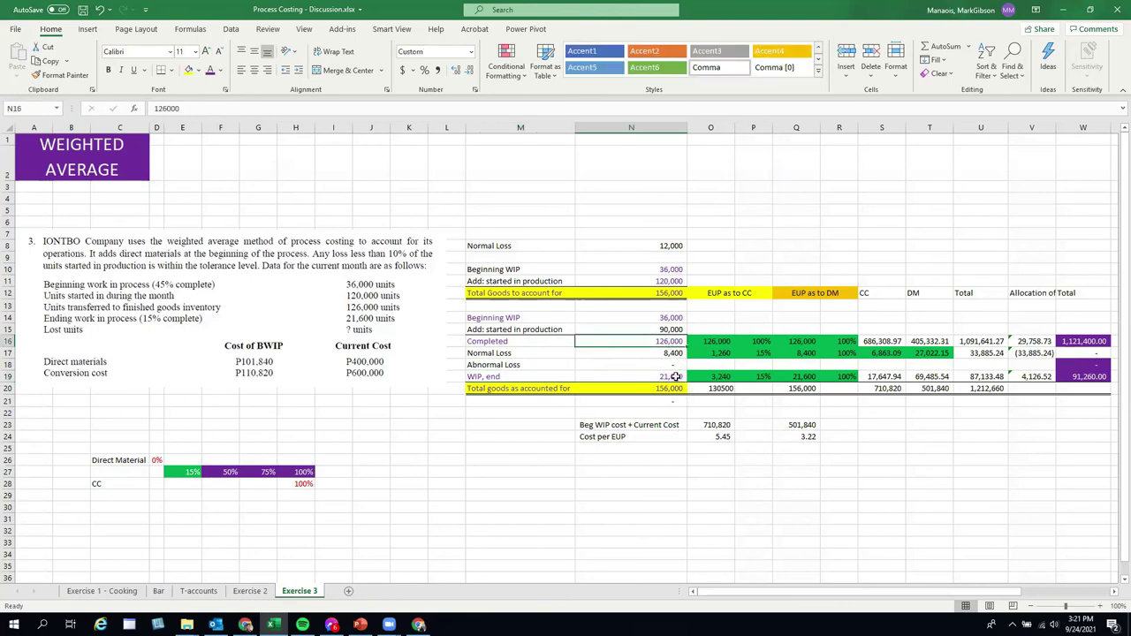
click(654, 490)
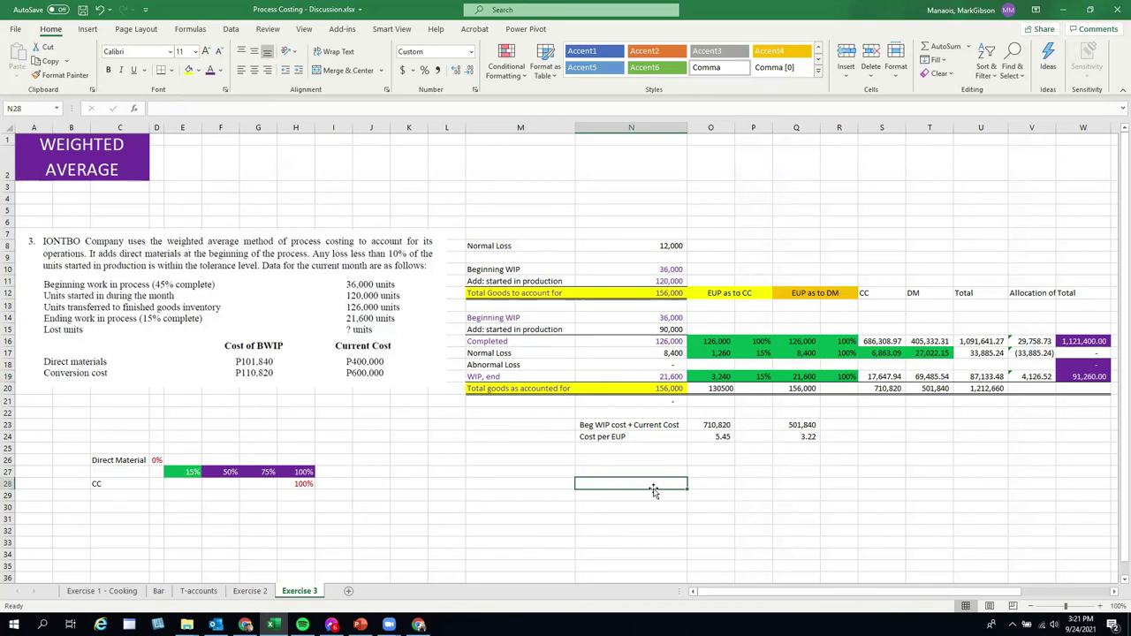
text(+)
key(Up)
key(Up)
key(Up)
key(Up)
key(Up)
key(Up)
key(Up)
key(Up)
key(Up)
key(Up)
key(Up)
key(Up)
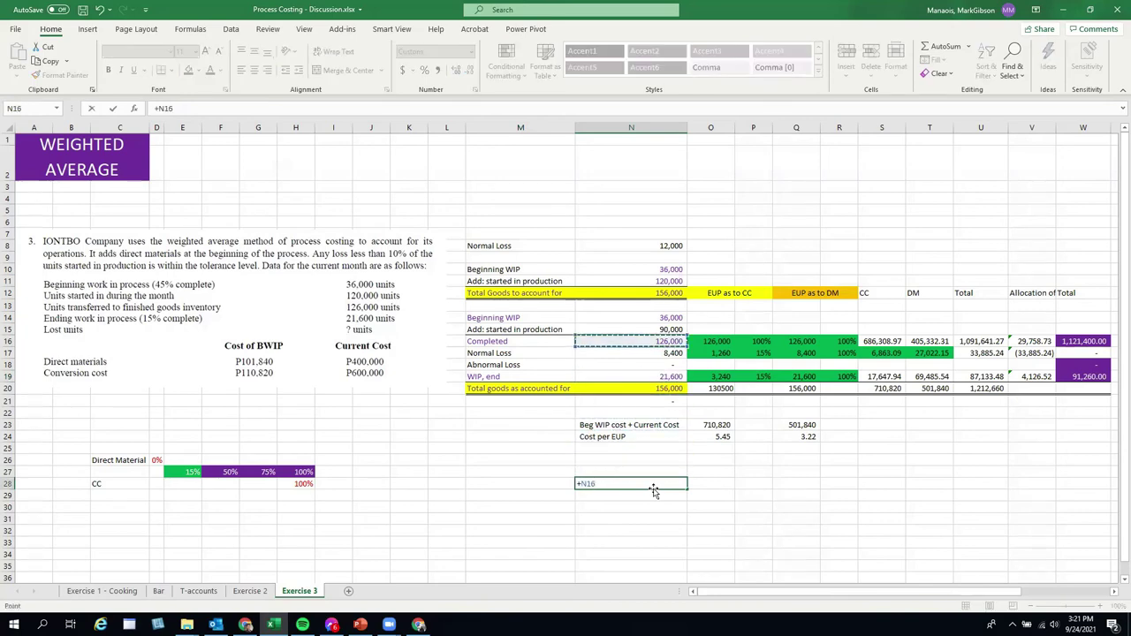
text(+)
key(Up)
key(Up)
key(Up)
key(Up)
key(Up)
key(Up)
key(Up)
key(Up)
key(Up)
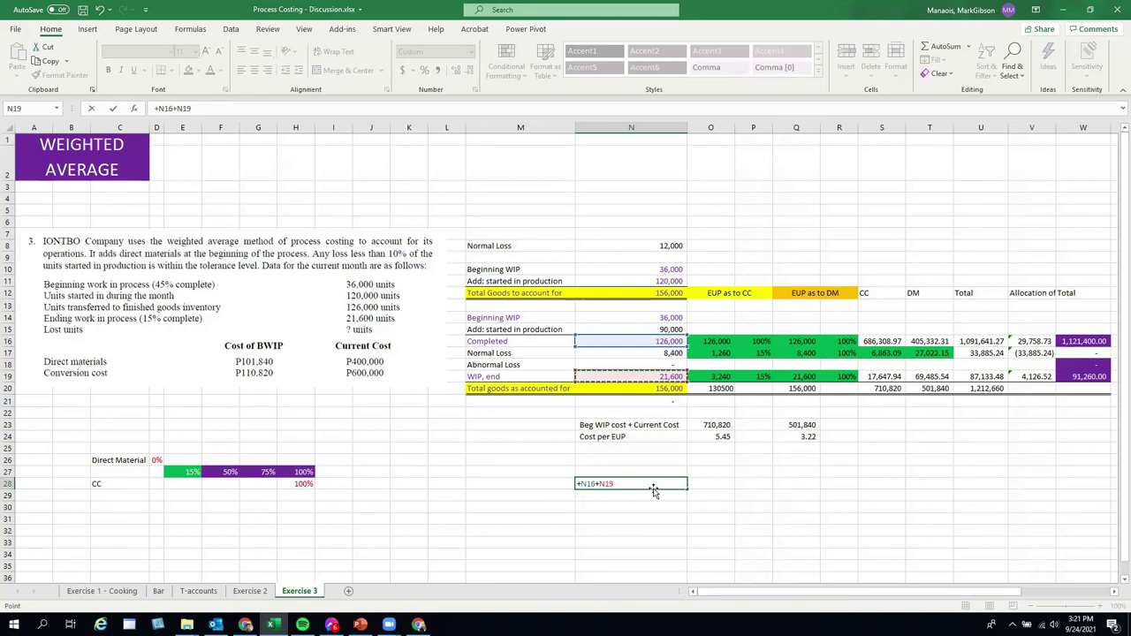
key(Return)
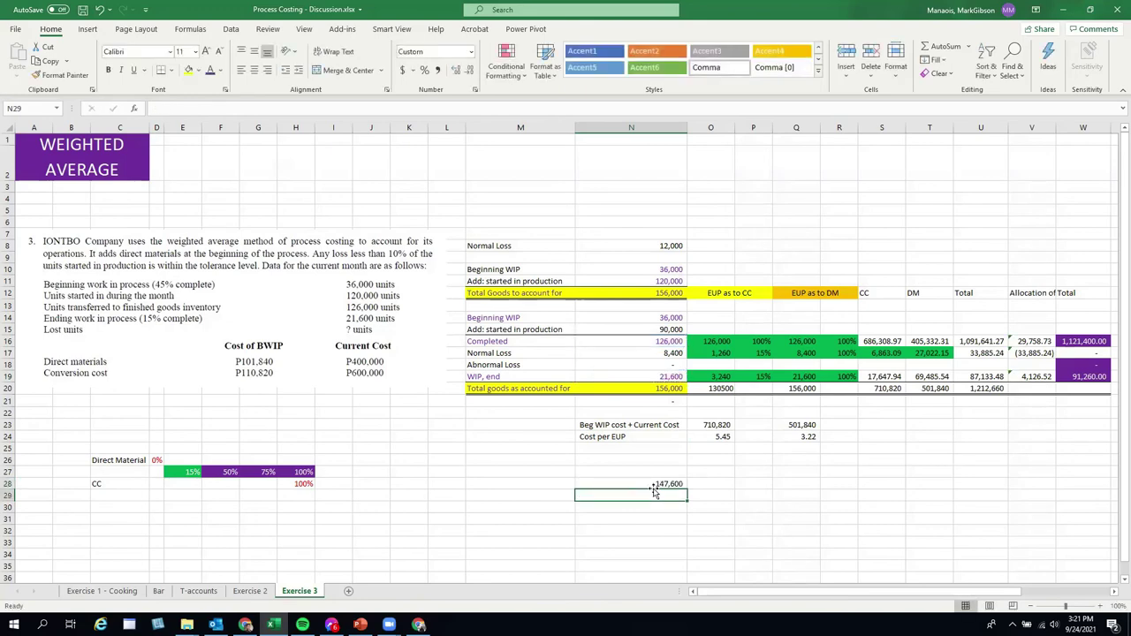
Step: Compute the lost units in N29 as N20 minus N28 and fill that cell with yellow
text(+)
key(Up)
key(Up)
key(Up)
key(Up)
key(Up)
key(Up)
key(Up)
key(Up)
key(Up)
text(-)
click(653, 488)
key(Return)
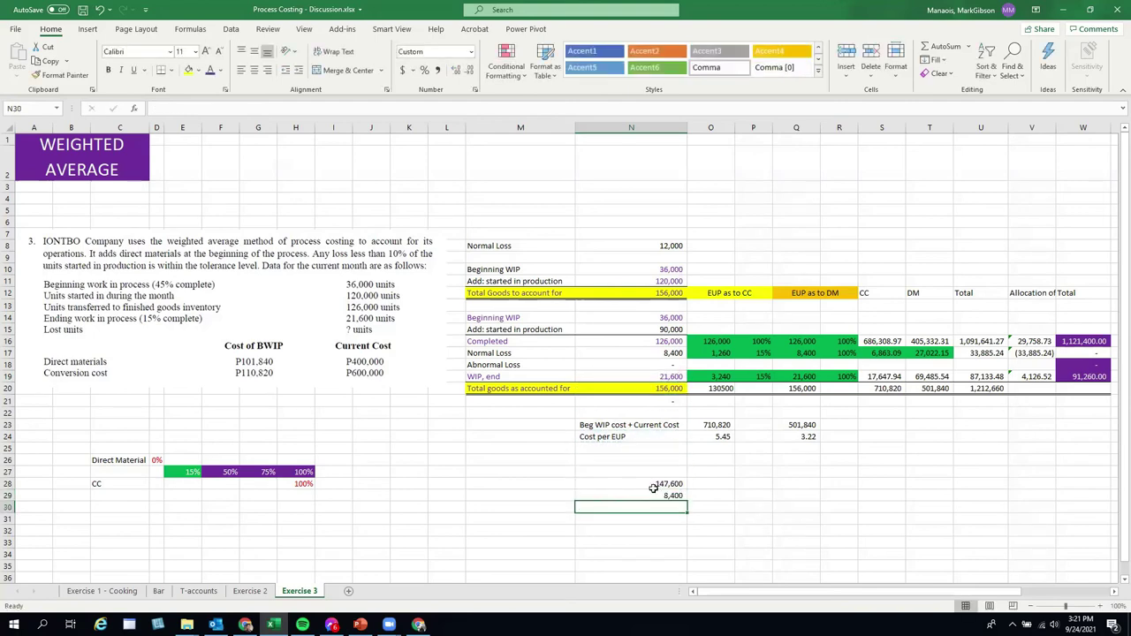
click(650, 496)
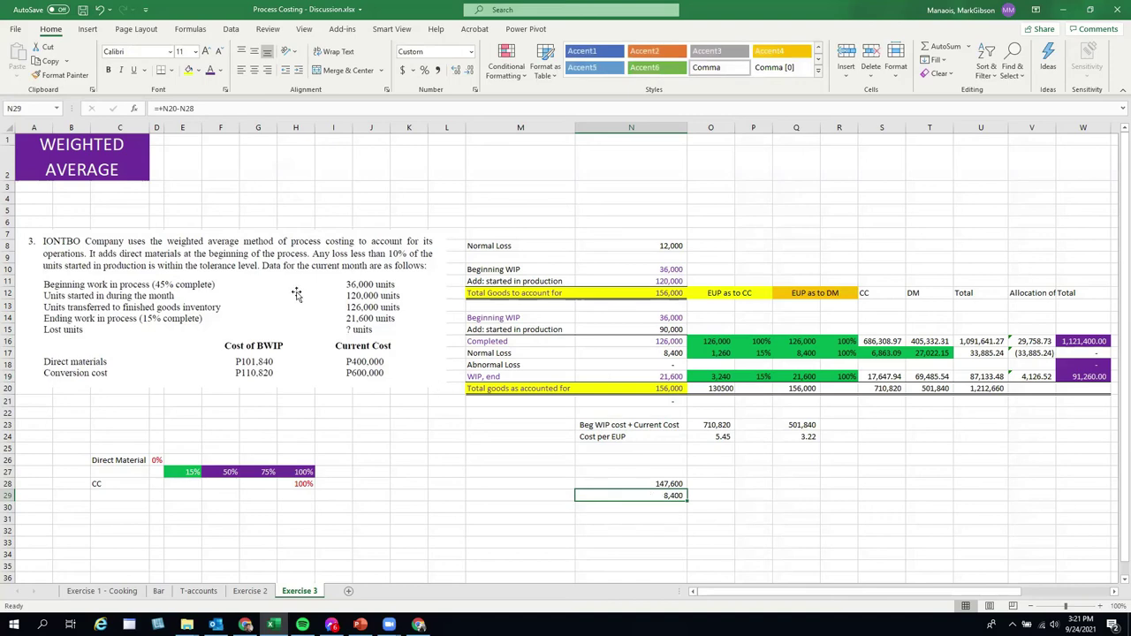
click(188, 70)
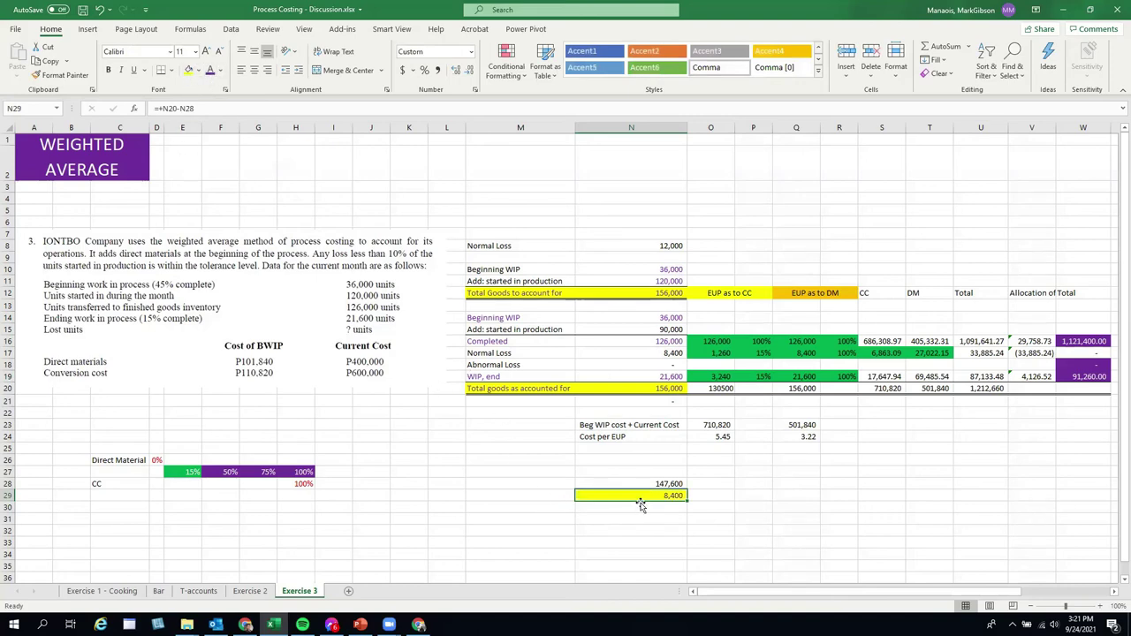
Step: Compare the Normal Loss and Abnormal Loss units in rows 17 and 18 with the normal loss limit in row 8
click(477, 353)
drag(582, 353, 619, 353)
drag(504, 364, 635, 364)
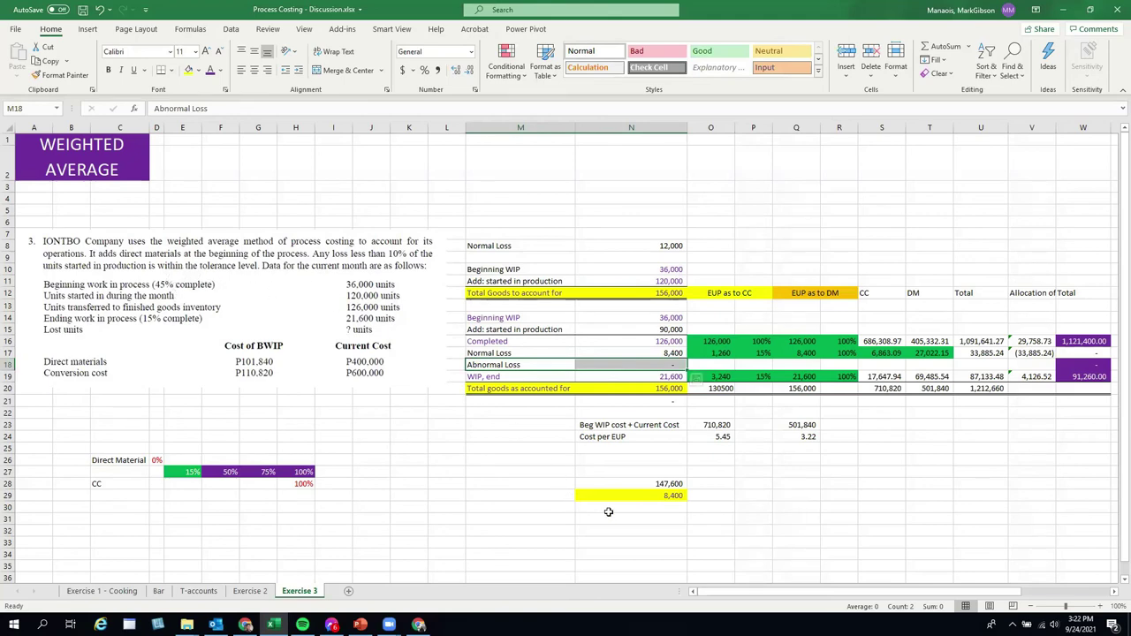
click(501, 245)
shift+click(656, 246)
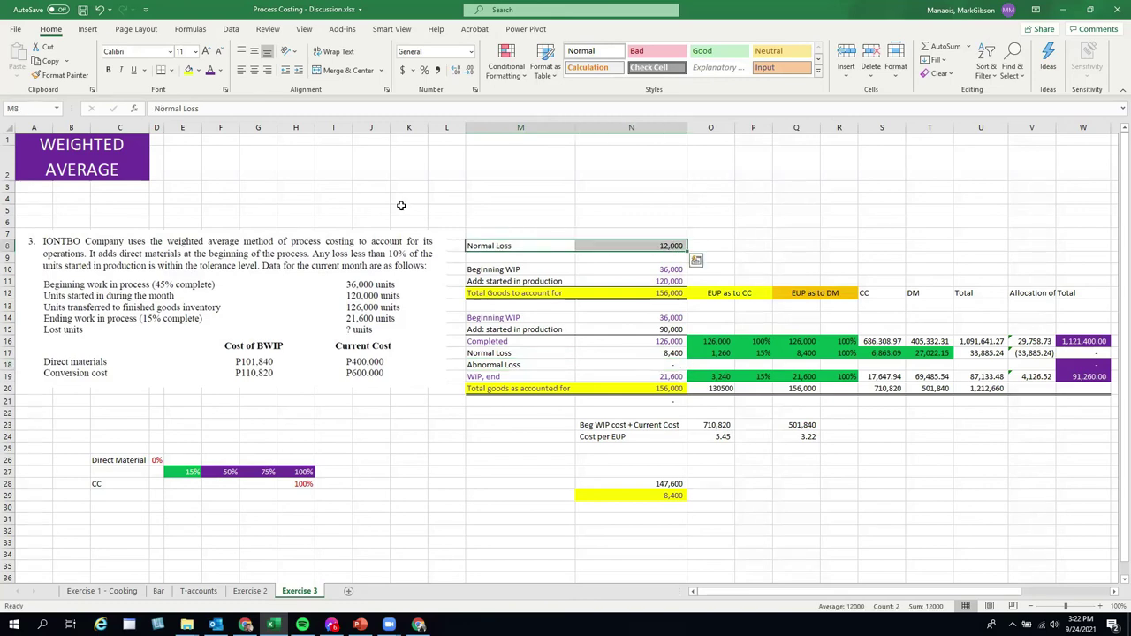
Step: Fill the Normal Loss limit cells M8:N8 with yellow and inspect the formula in N8
click(188, 70)
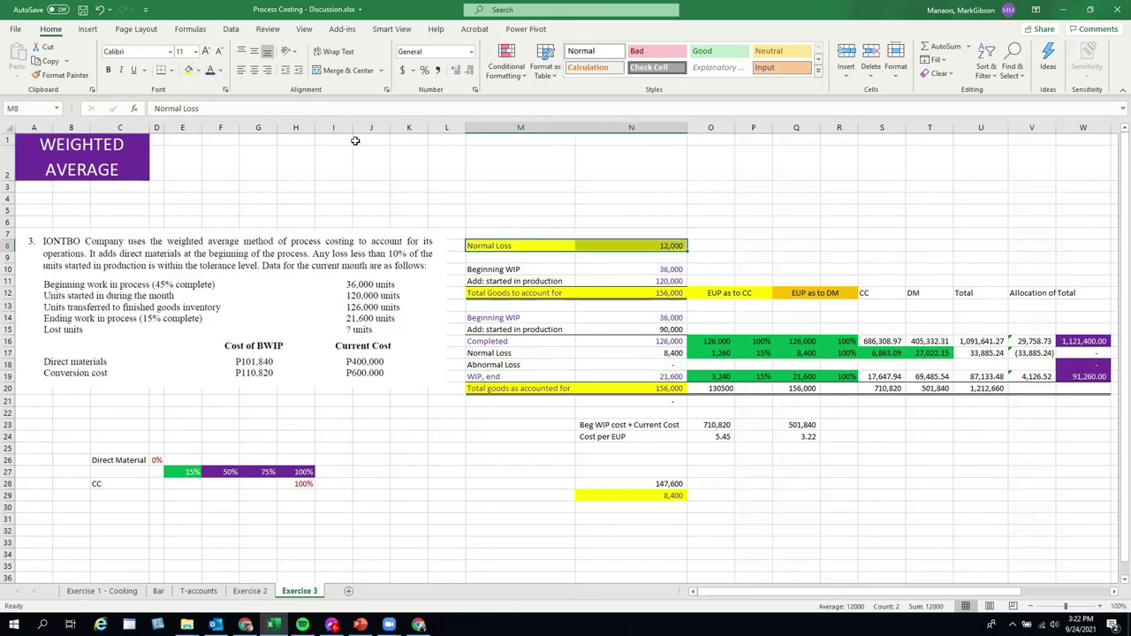
click(667, 248)
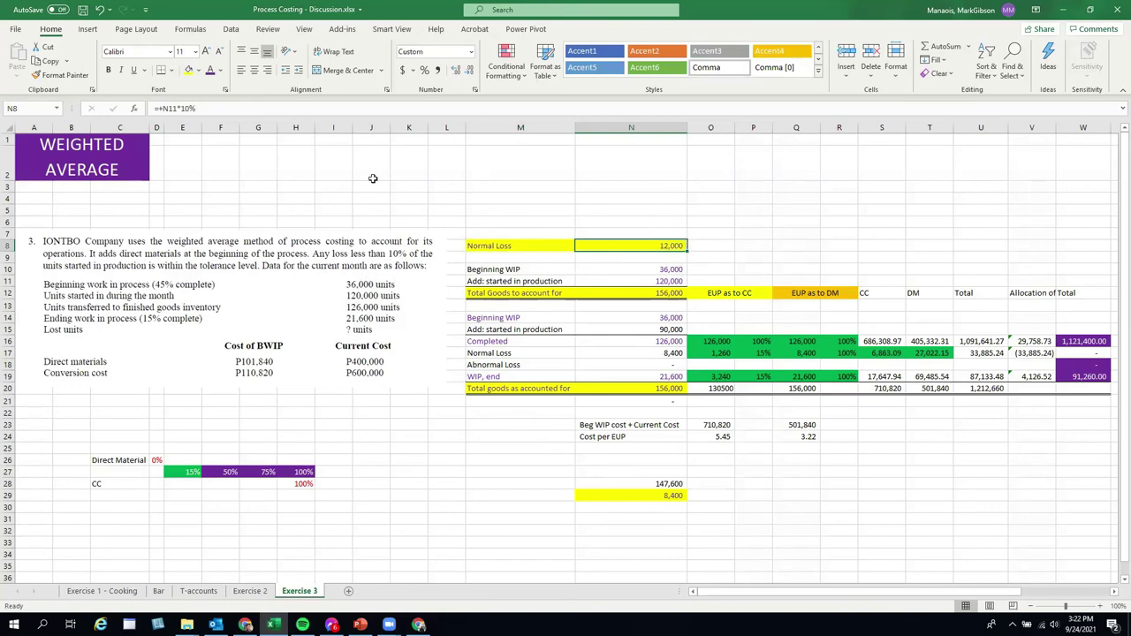
key(F2)
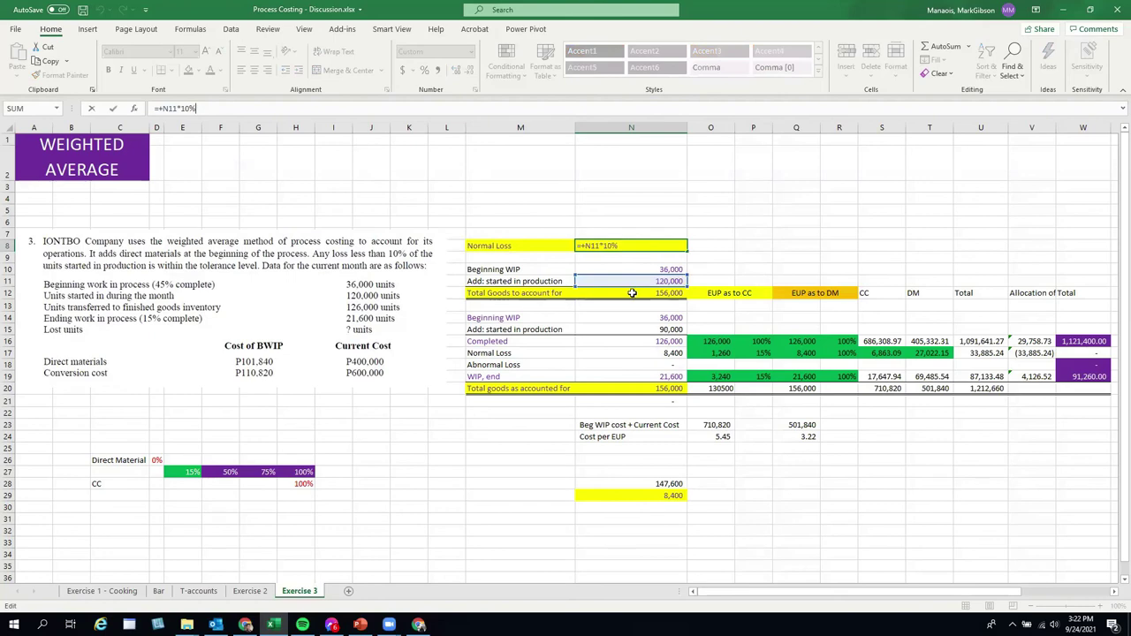
key(Escape)
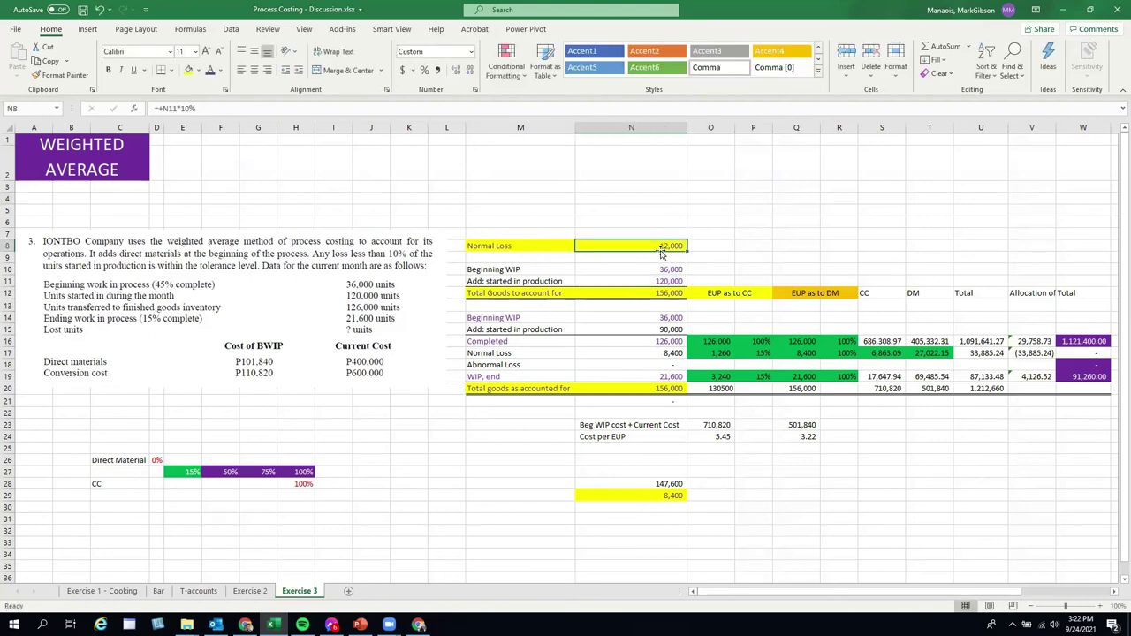
Step: Compare the lost units in N29 with the schedule and color the Normal Loss label and units in M17:N17 purple
click(658, 496)
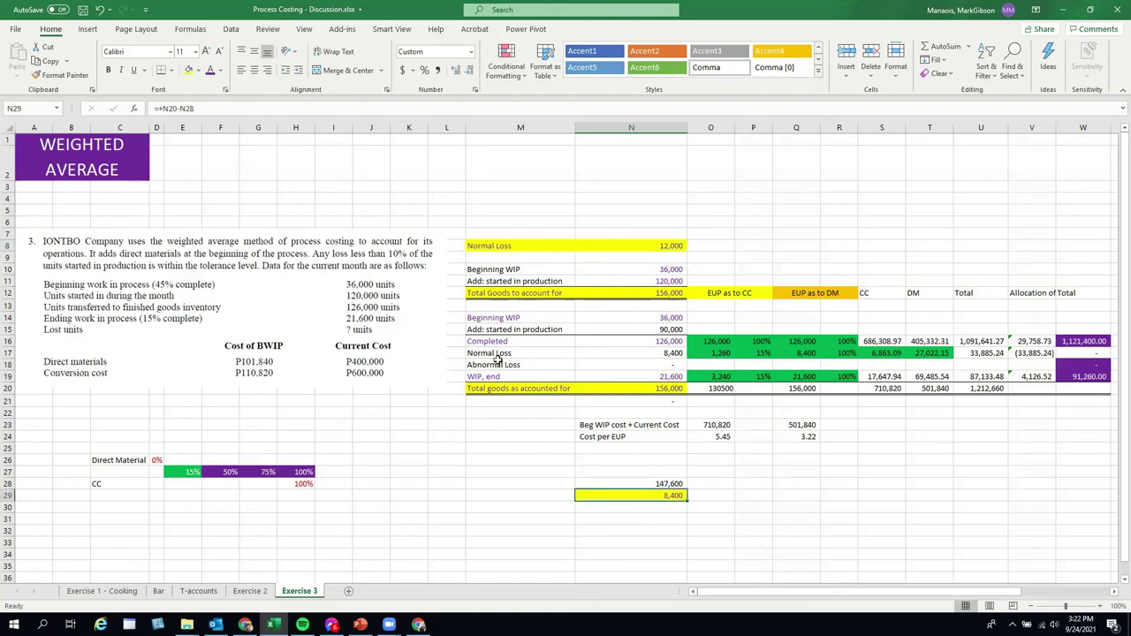
drag(493, 353, 651, 357)
drag(477, 353, 624, 348)
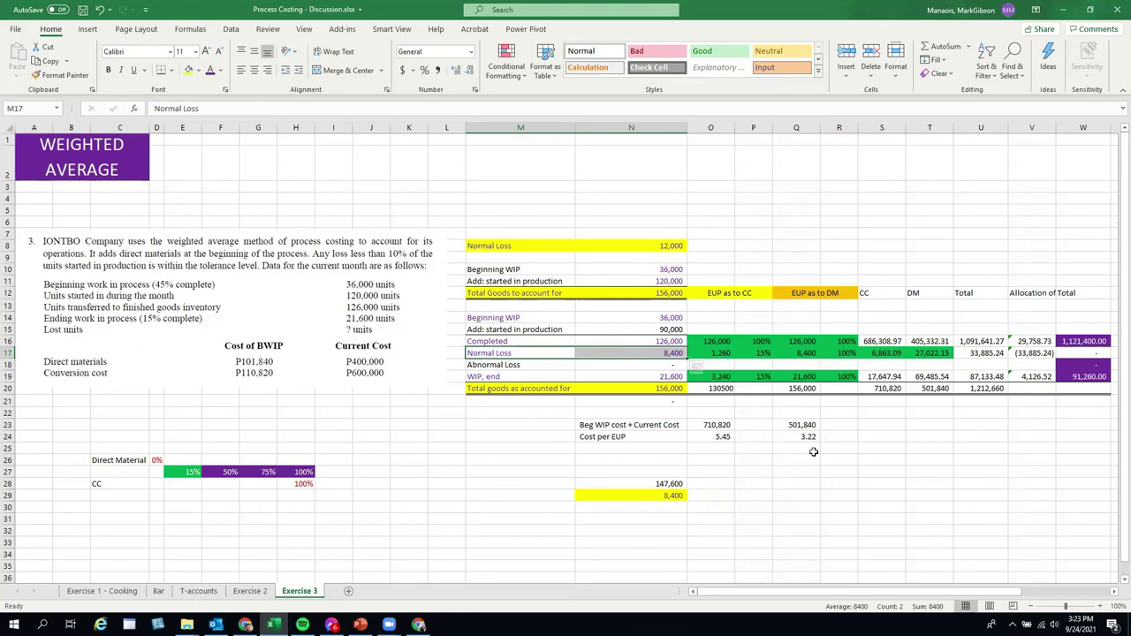
click(826, 480)
Step: Change the font color of the Completed row's equivalent units and percentages in O16:R16 to yellow
click(497, 344)
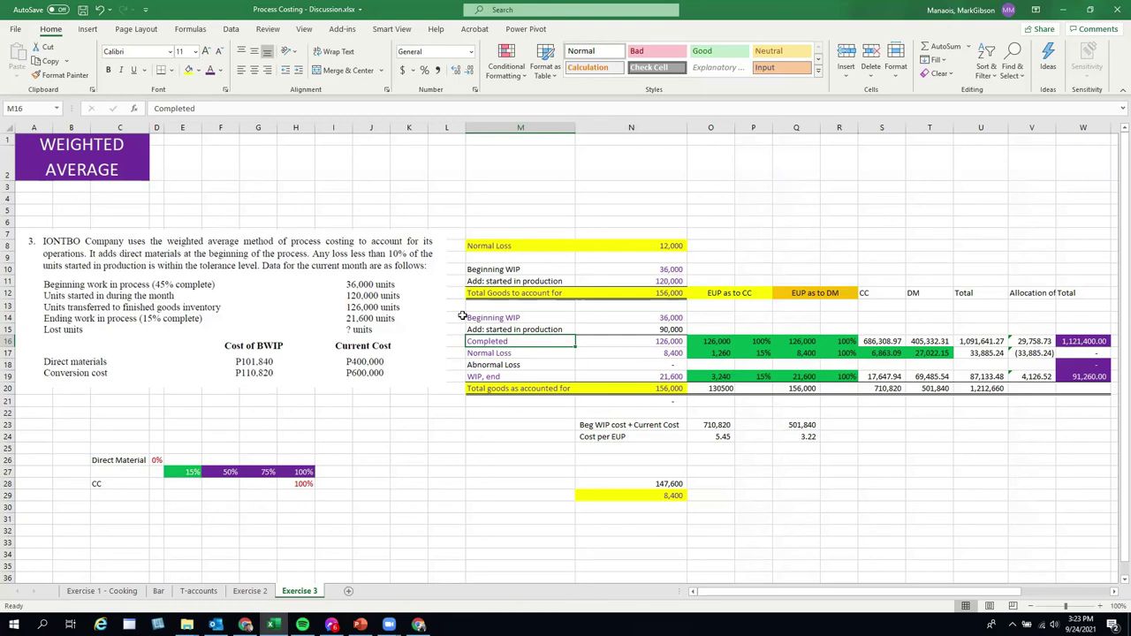
drag(717, 343, 848, 341)
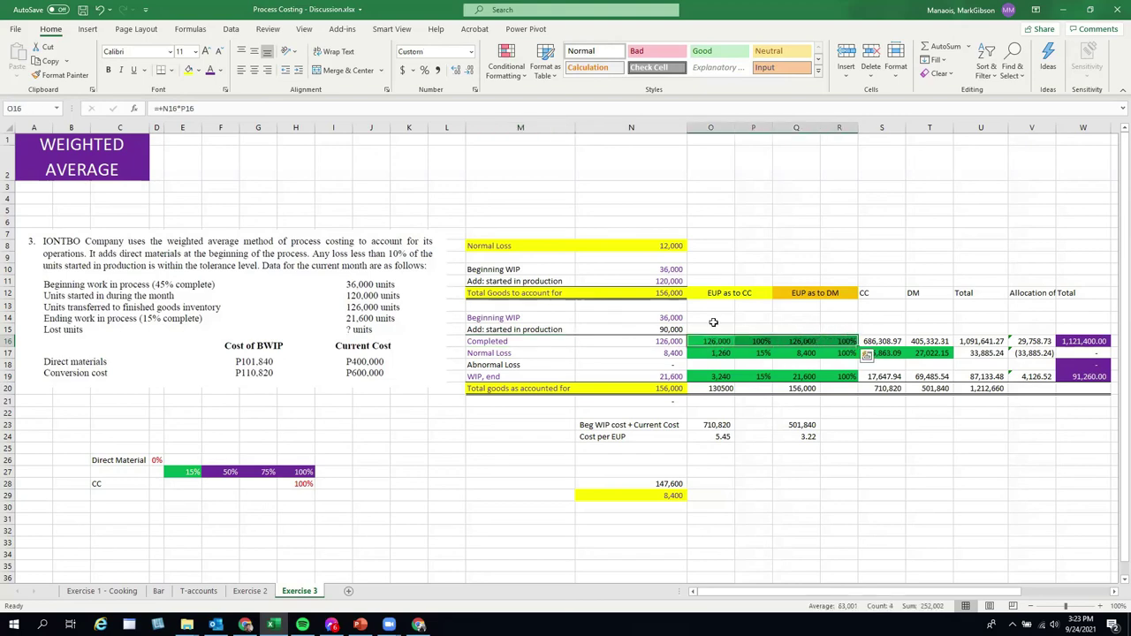
click(219, 70)
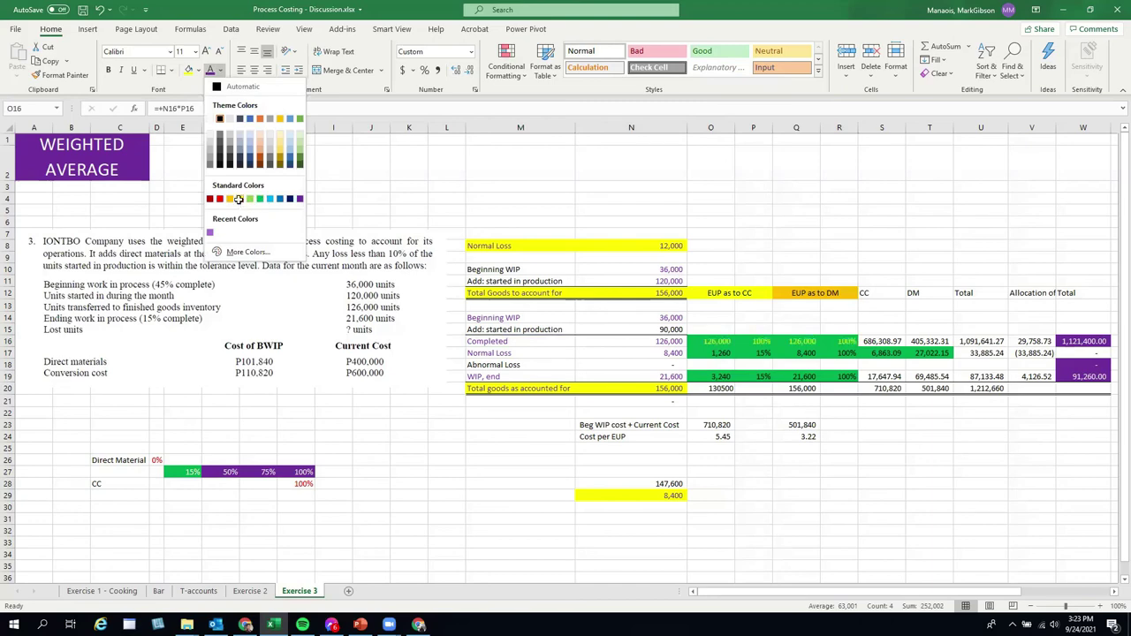
click(240, 199)
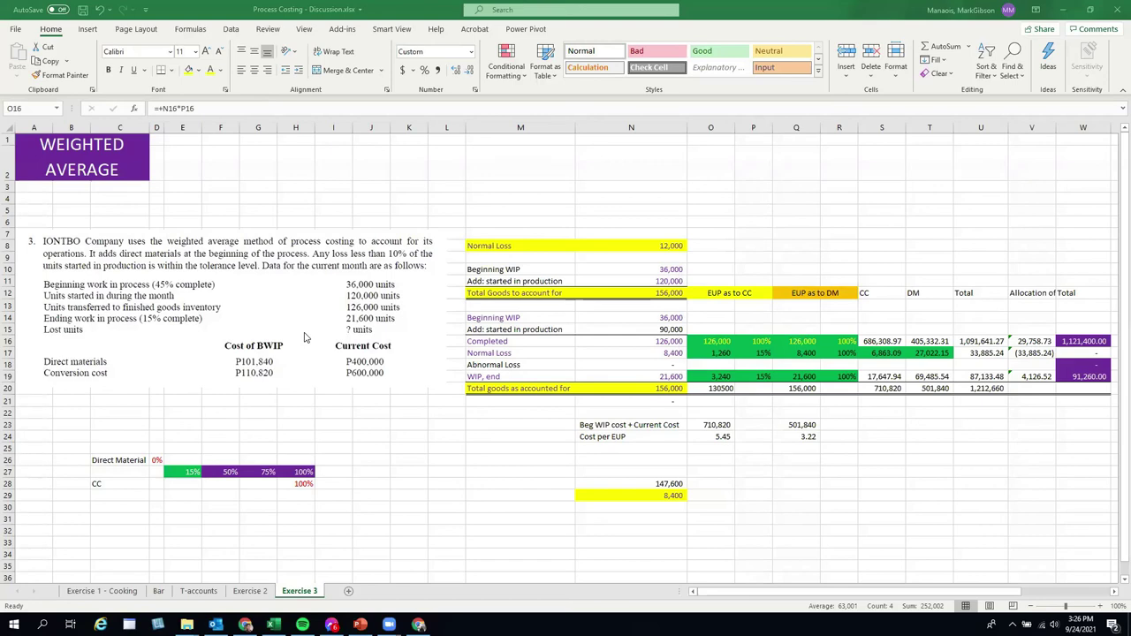
Step: Color the Normal Loss conversion cost percentage in P17 and equivalent units in O17 yellow, and check the Abnormal Loss row
click(765, 354)
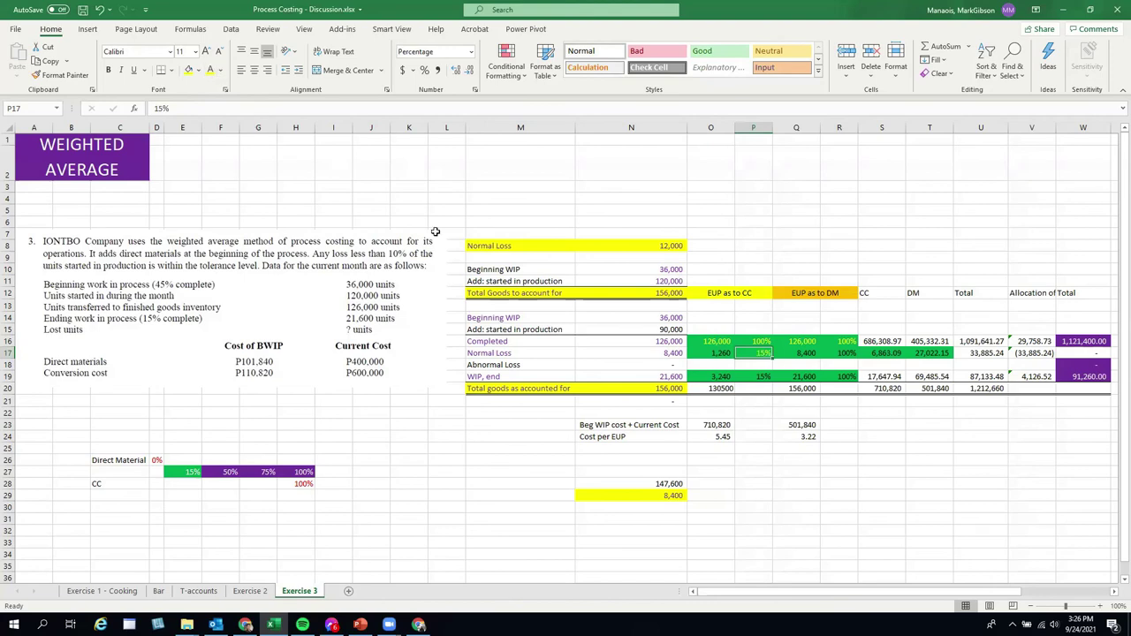
click(729, 353)
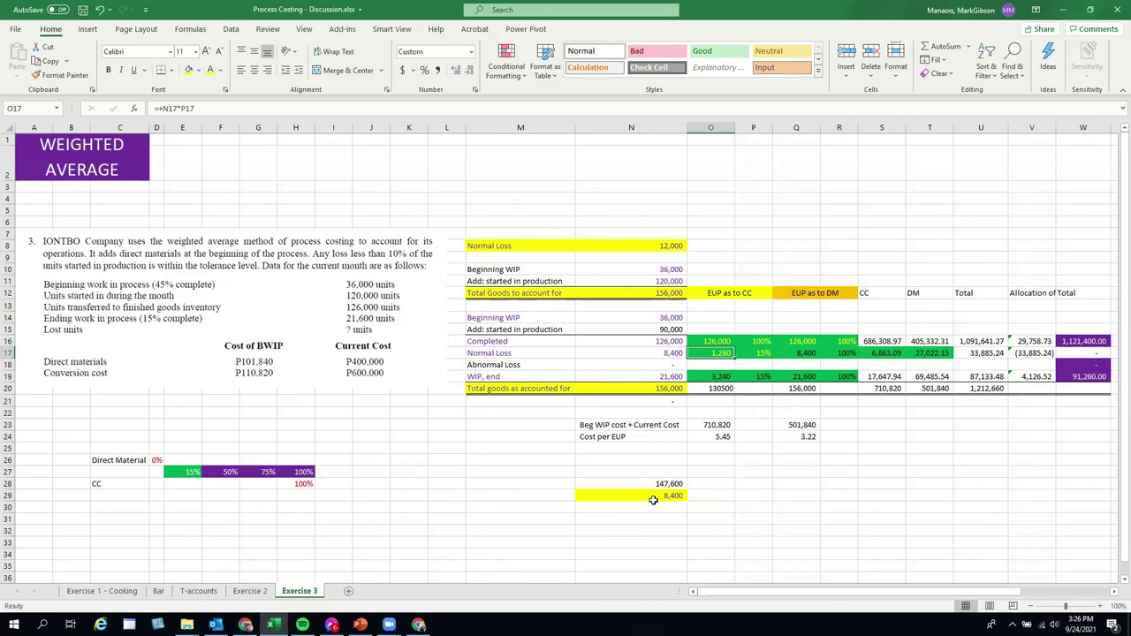
drag(505, 365, 711, 366)
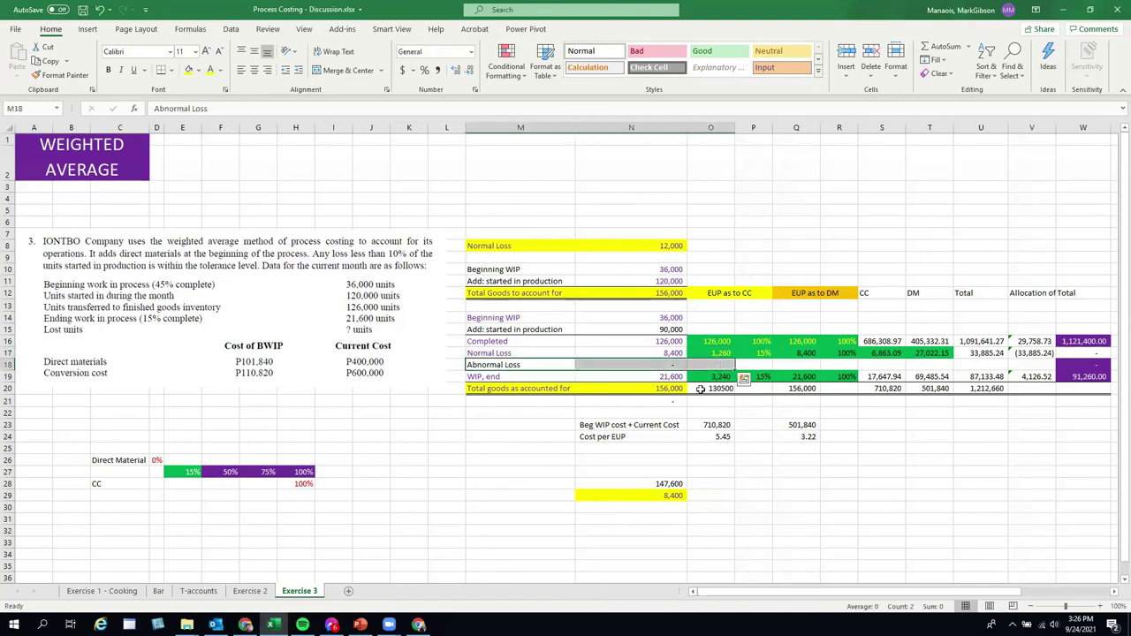
click(678, 416)
Step: Color the ending WIP conversion cost percentage in P19 and equivalent units in O19 yellow
click(494, 376)
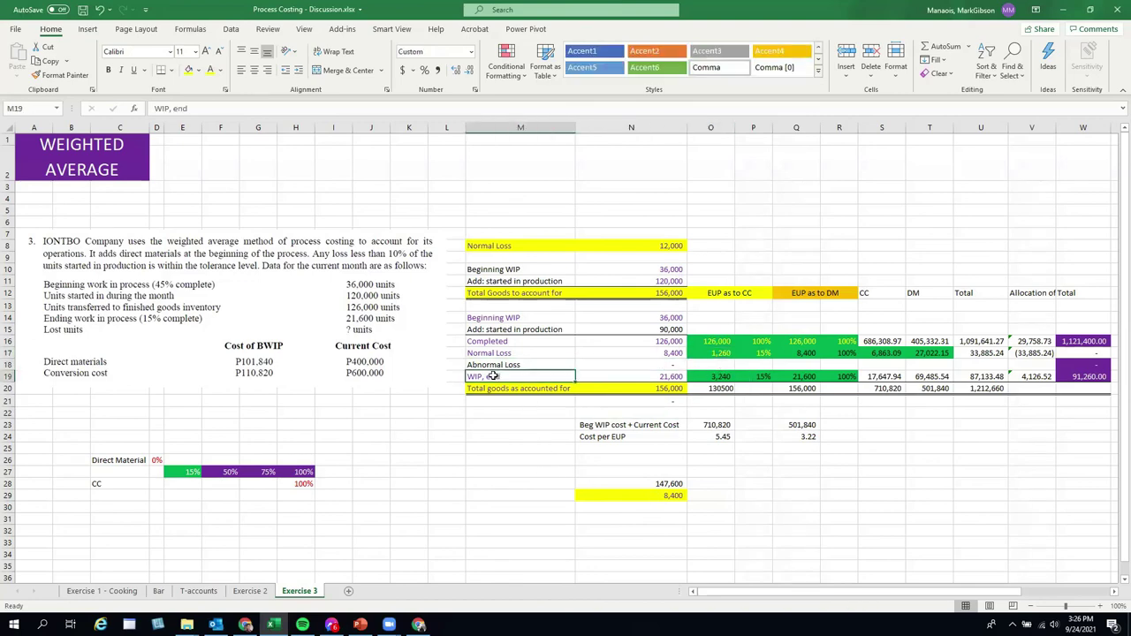
key(Right)
key(Right)
key(Right)
key(Right)
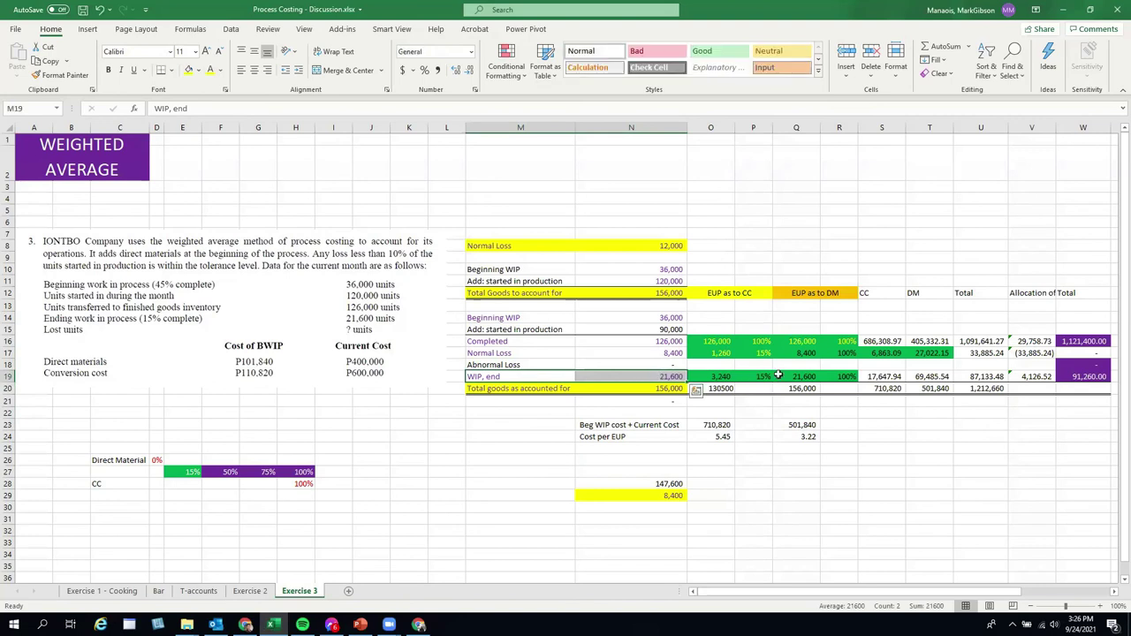
click(746, 386)
click(753, 375)
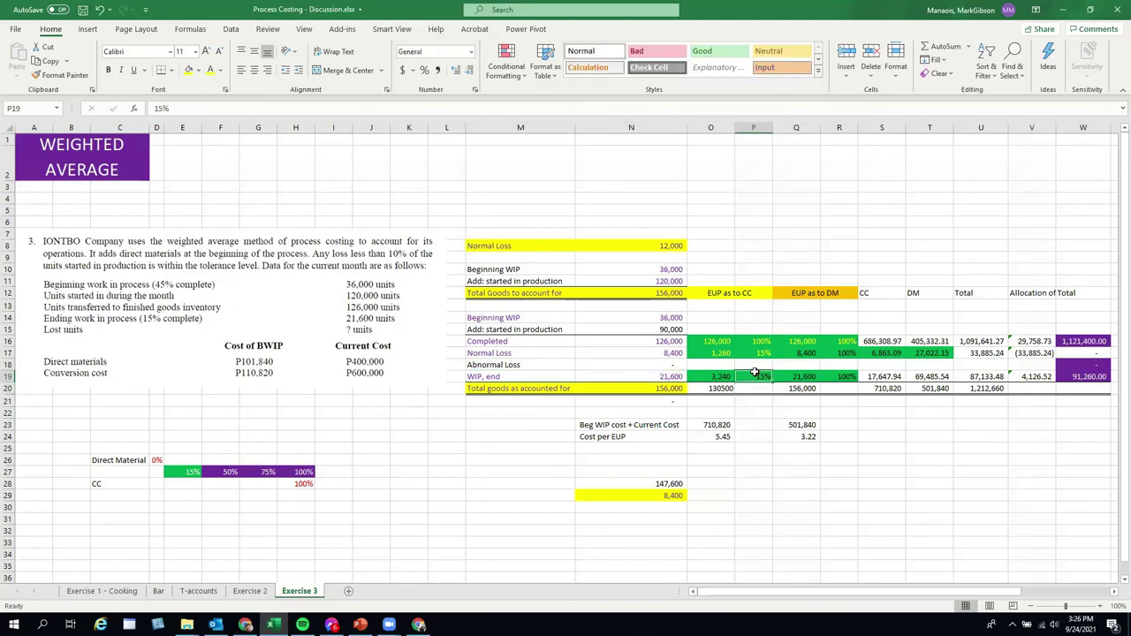
click(209, 73)
click(721, 377)
click(209, 73)
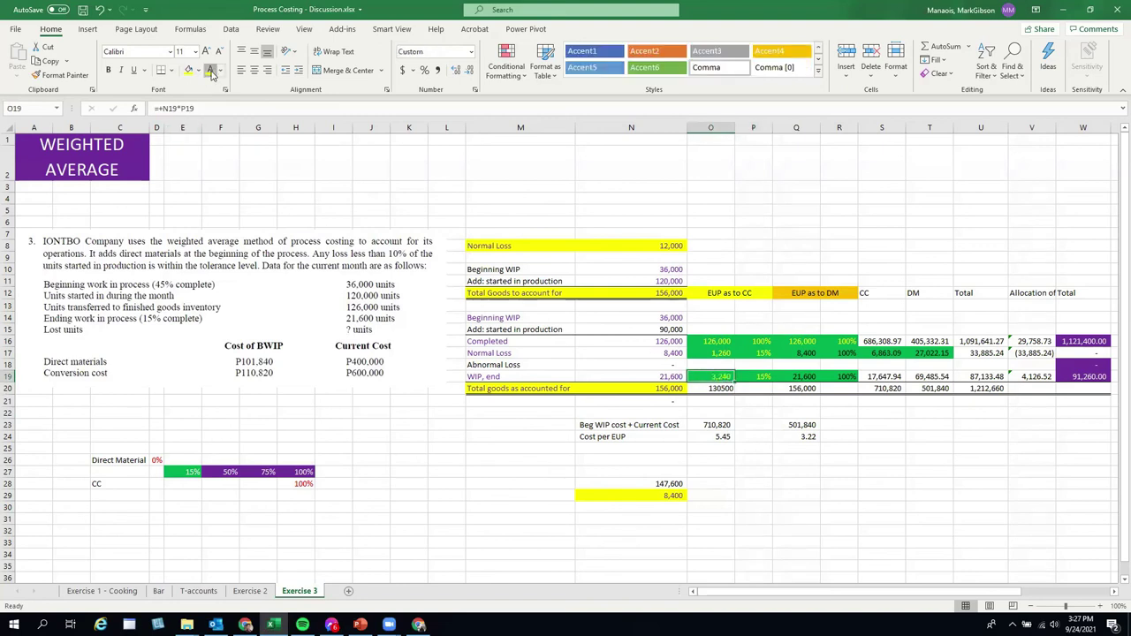
click(731, 461)
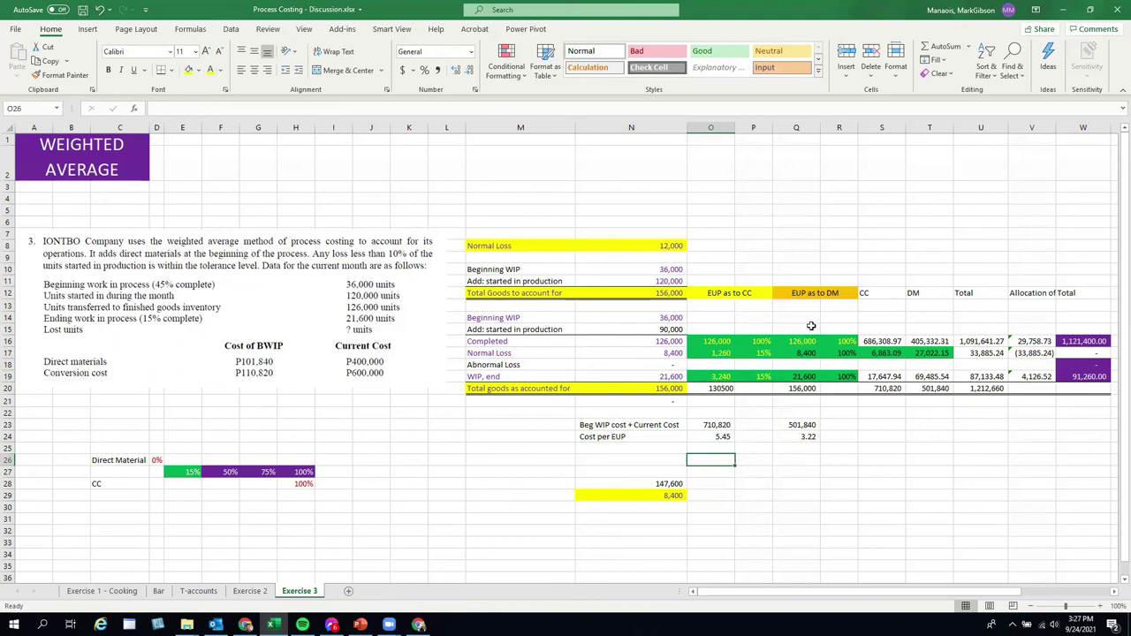
Step: Review the Completed direct material units, and color the Normal Loss and ending WIP direct material figures in Q17:R17 and Q19:R19 yellow
click(812, 341)
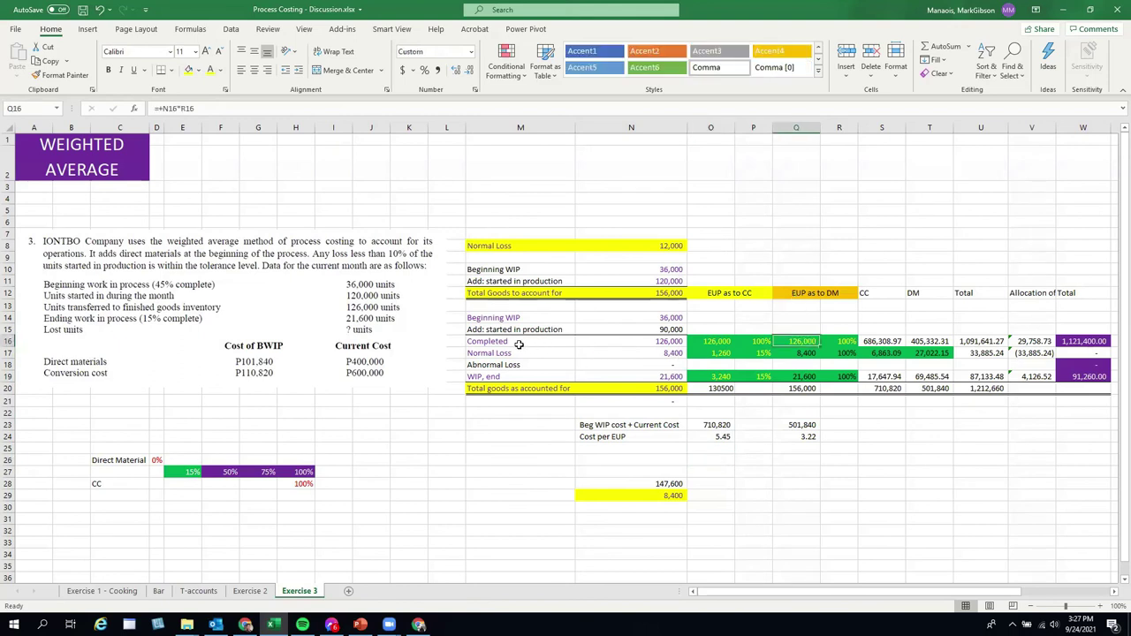
drag(797, 341, 832, 338)
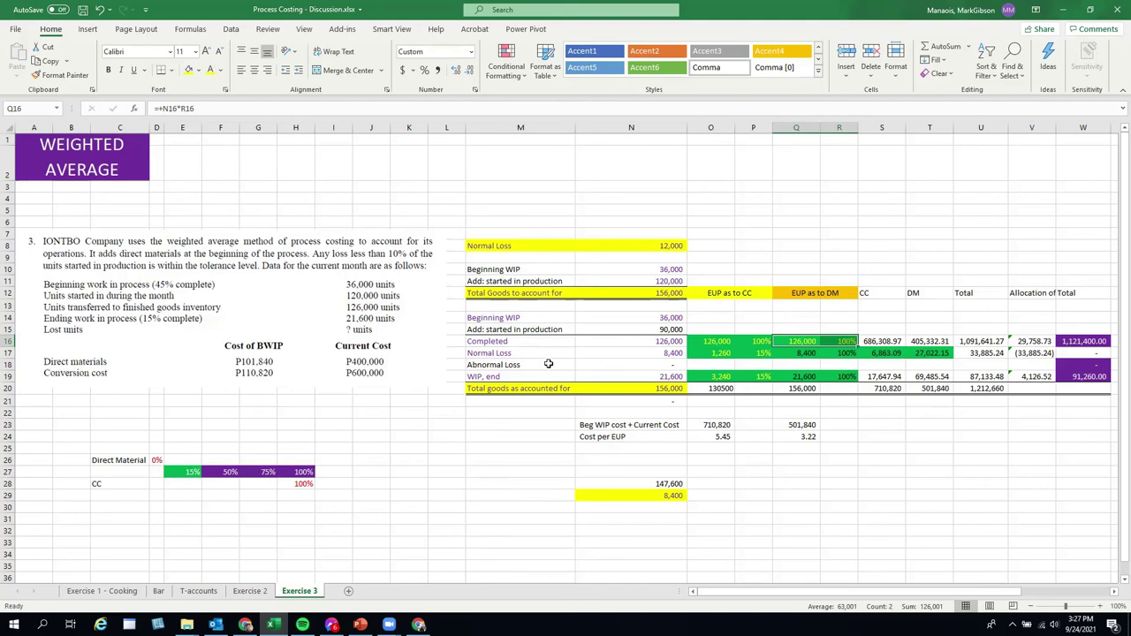
drag(799, 353, 835, 354)
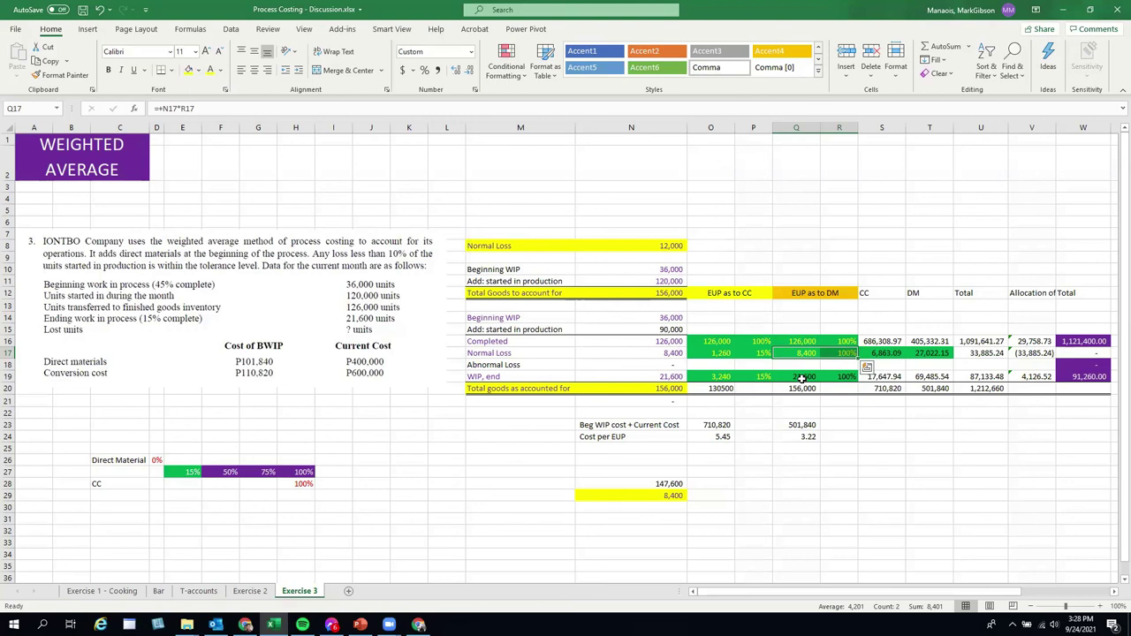
drag(800, 376, 835, 376)
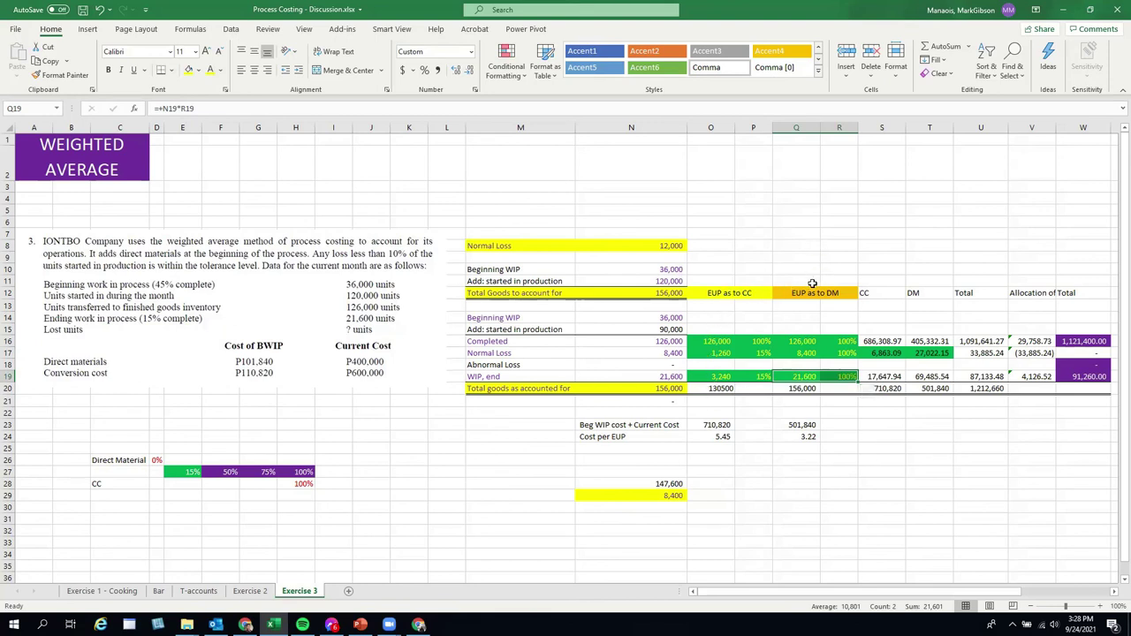
Step: Format the equivalent unit totals in O20 and Q20 with yellow text on a light purple fill
click(708, 386)
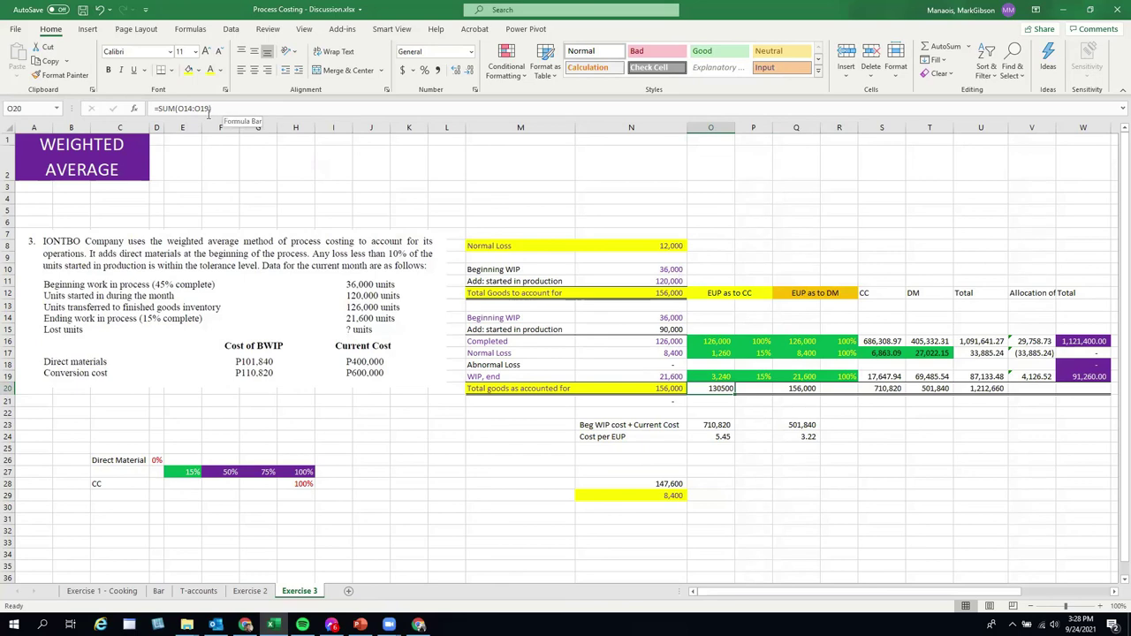
click(210, 70)
click(777, 389)
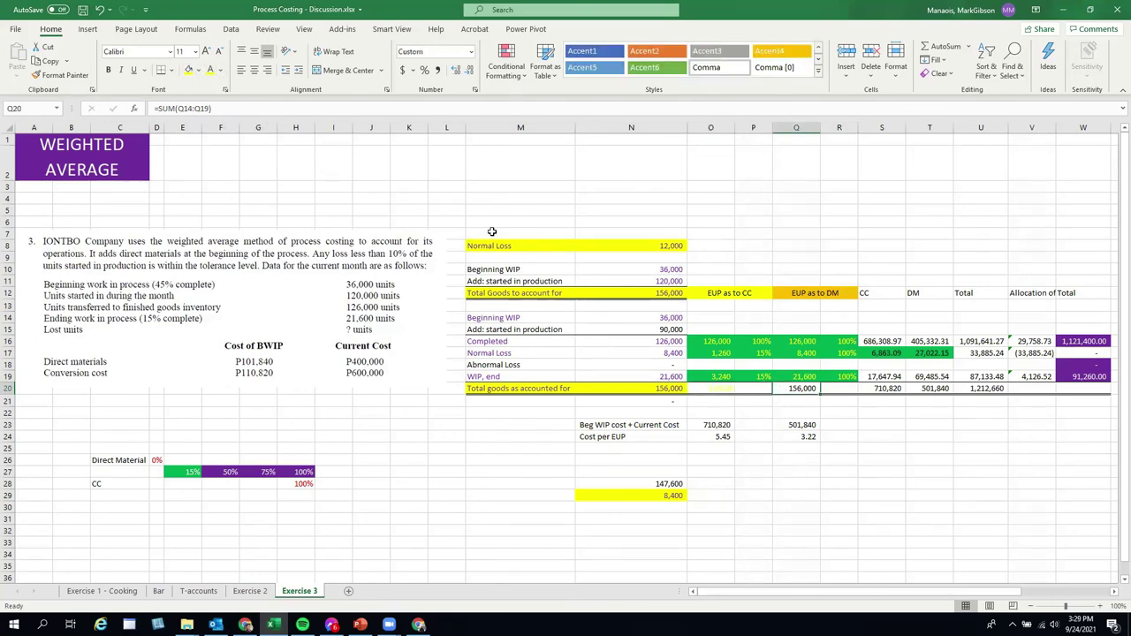
click(210, 70)
click(198, 69)
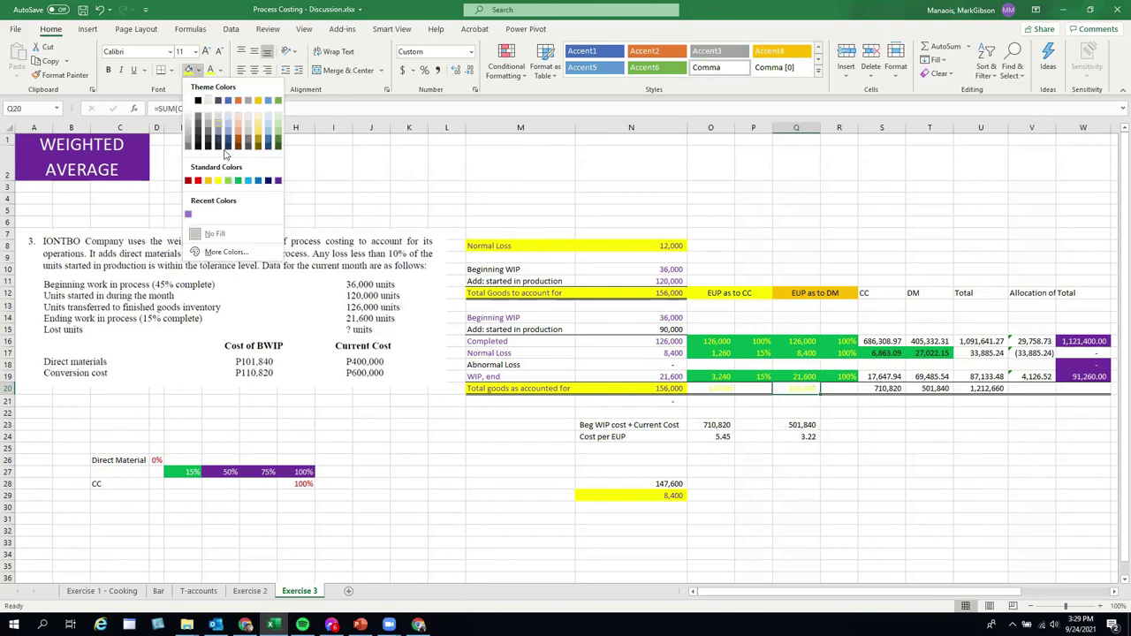
click(187, 214)
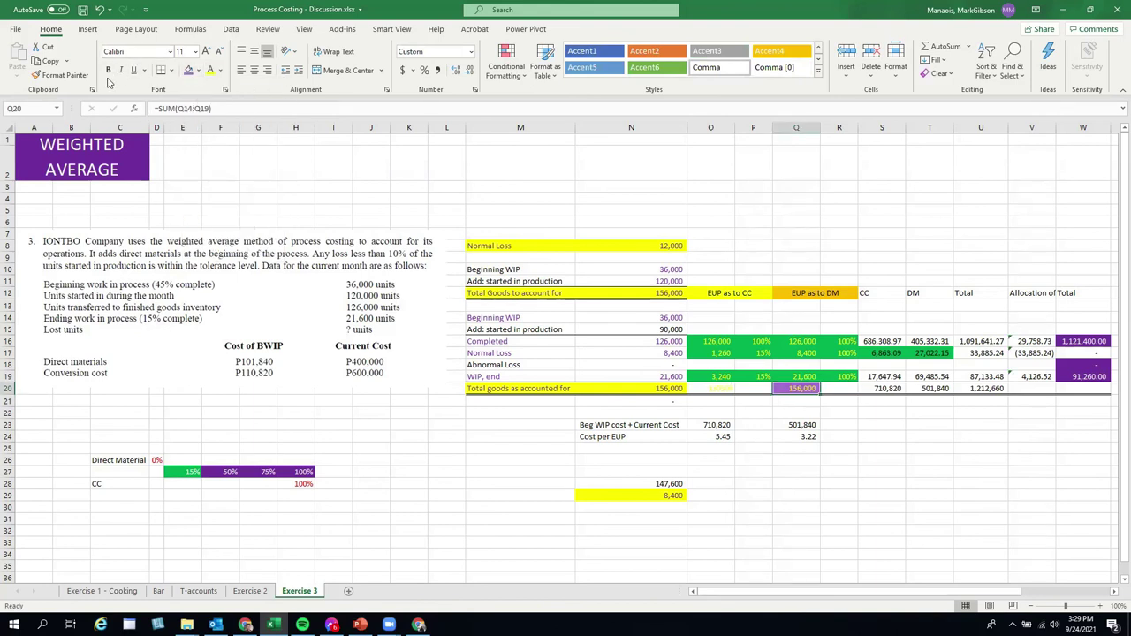
click(66, 75)
click(711, 388)
click(776, 481)
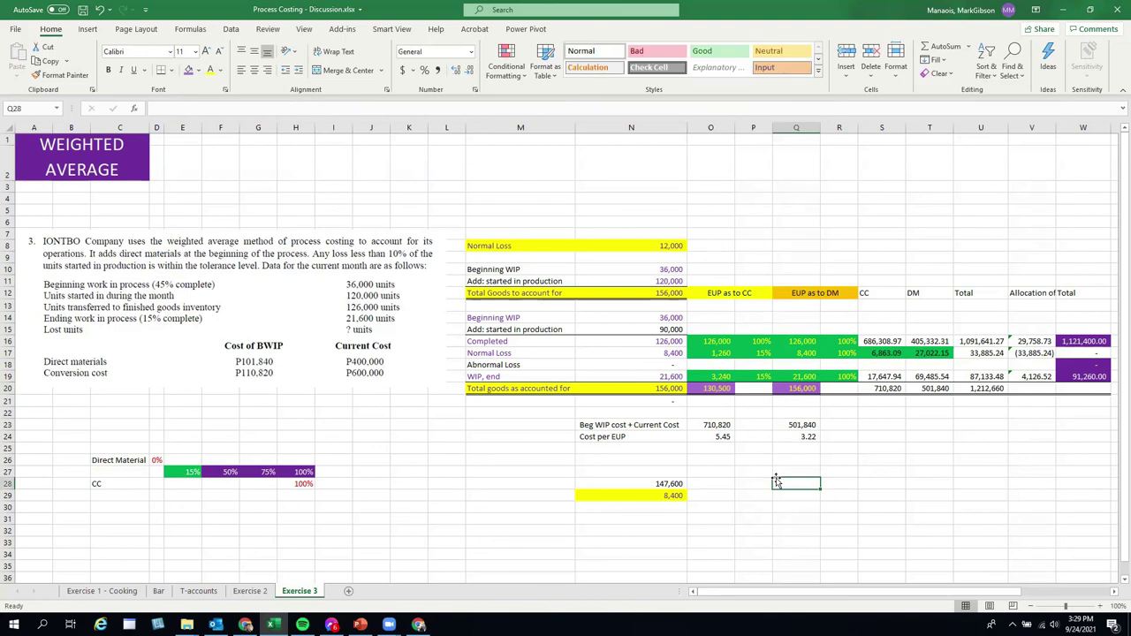
Step: Color the Beg WIP cost + Current Cost amounts in O23 and Q23 purple
click(655, 428)
drag(653, 434, 818, 446)
click(648, 425)
click(703, 425)
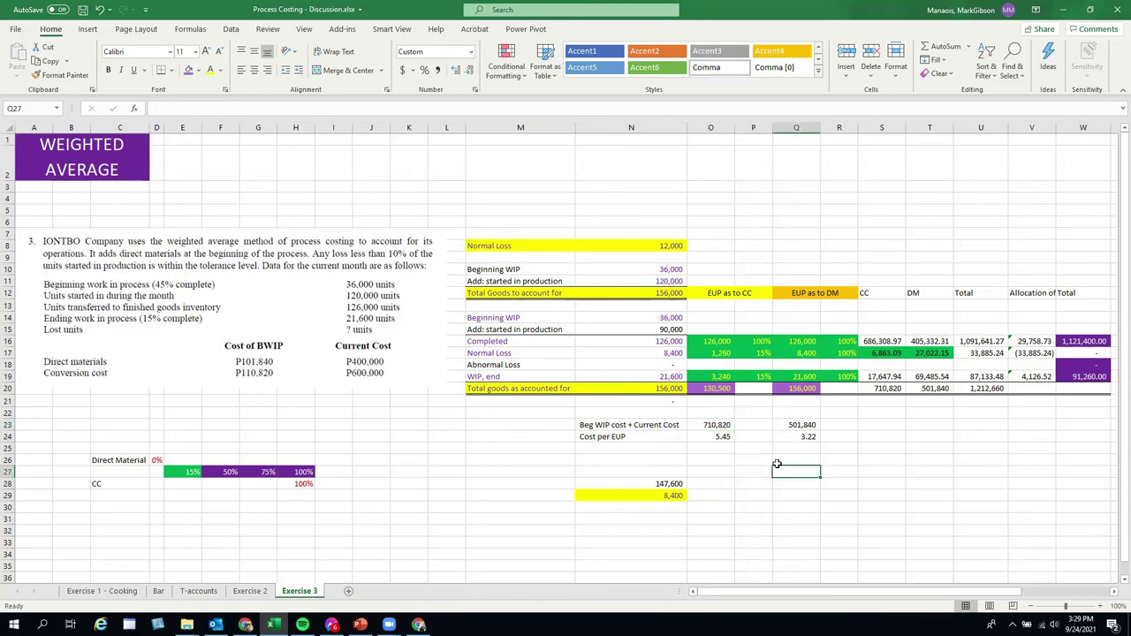
click(219, 71)
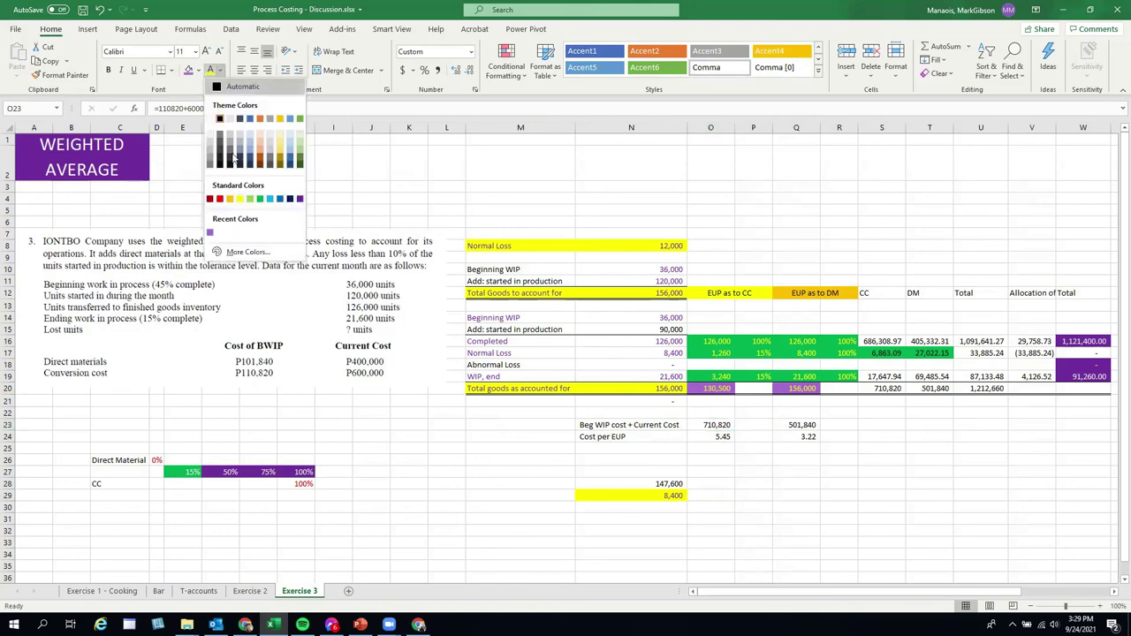
click(482, 433)
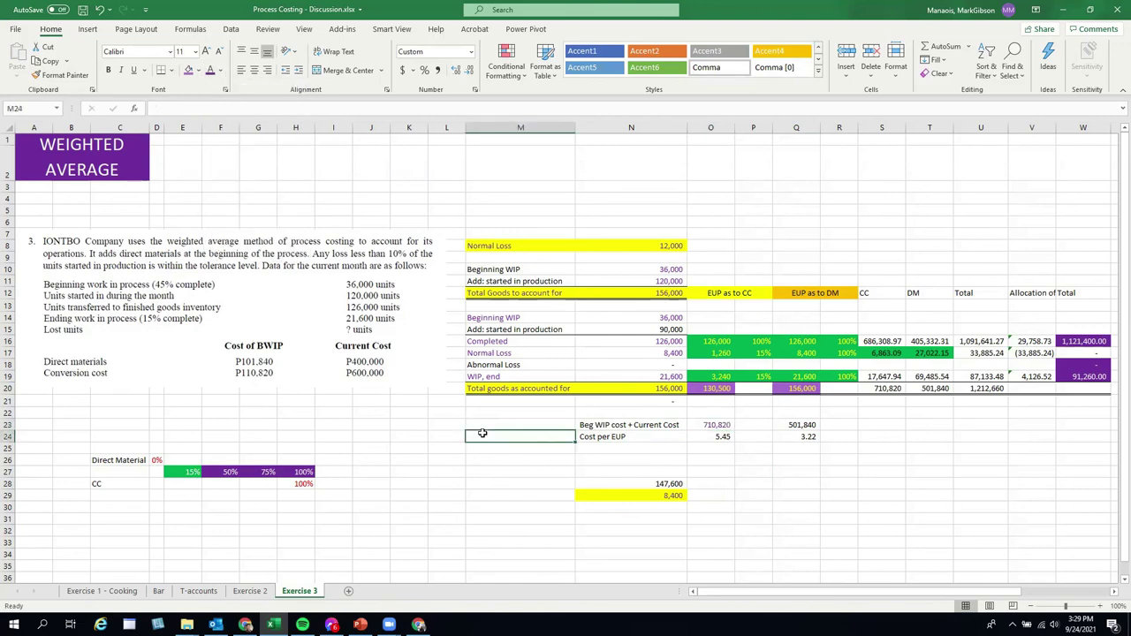
click(814, 431)
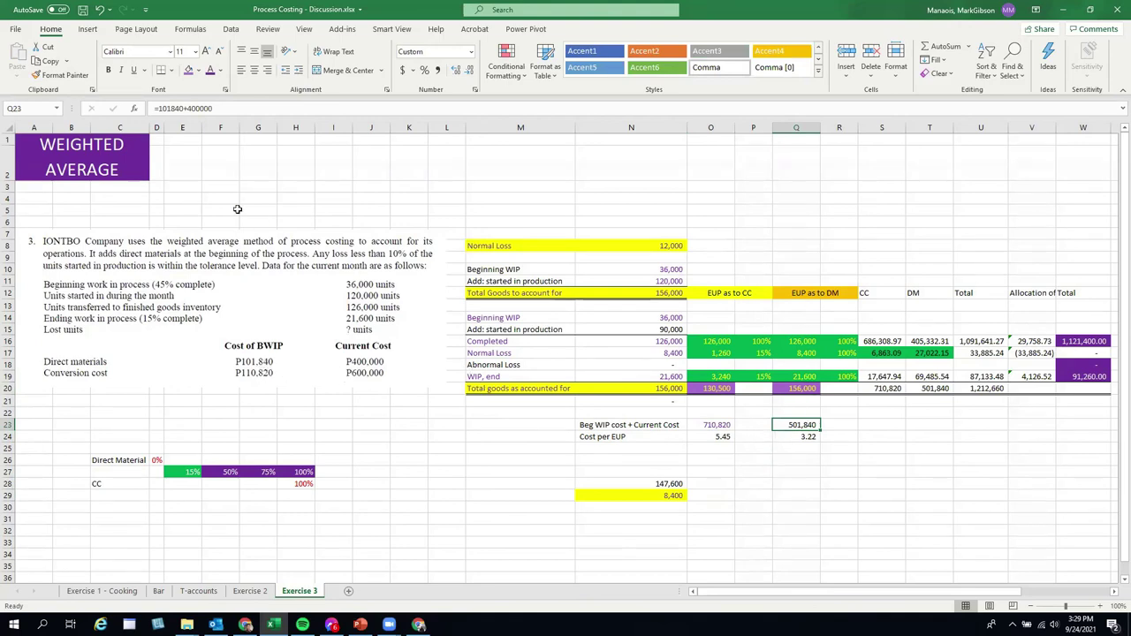
Step: Review the O24 conversion cost per EUP against its total cost and equivalent units, and color its text purple
click(726, 436)
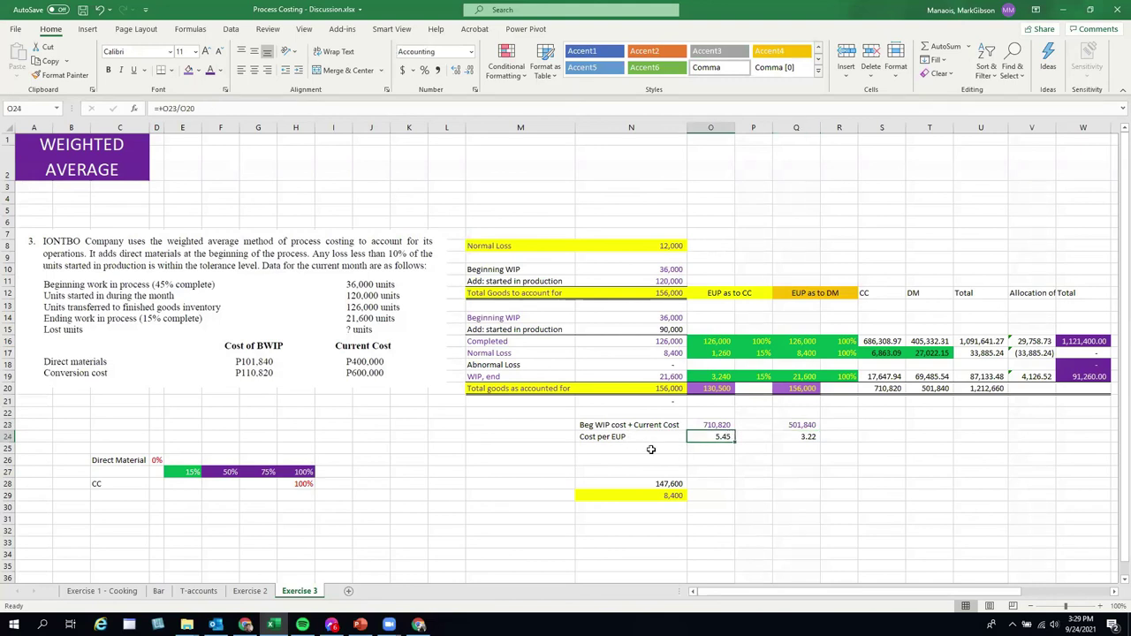
click(708, 423)
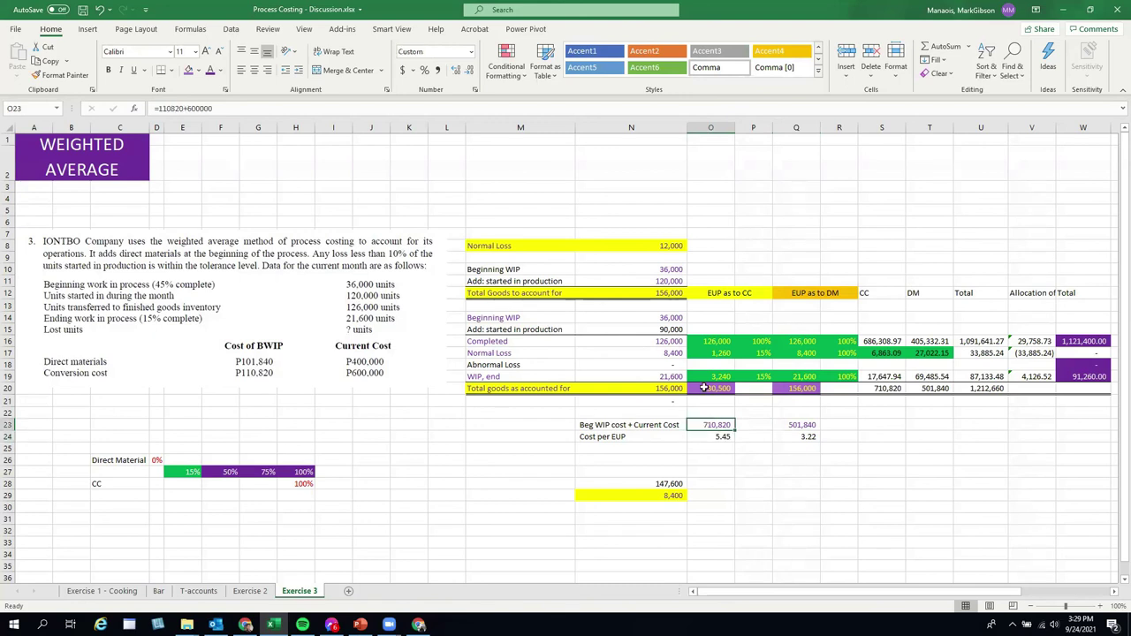
click(704, 388)
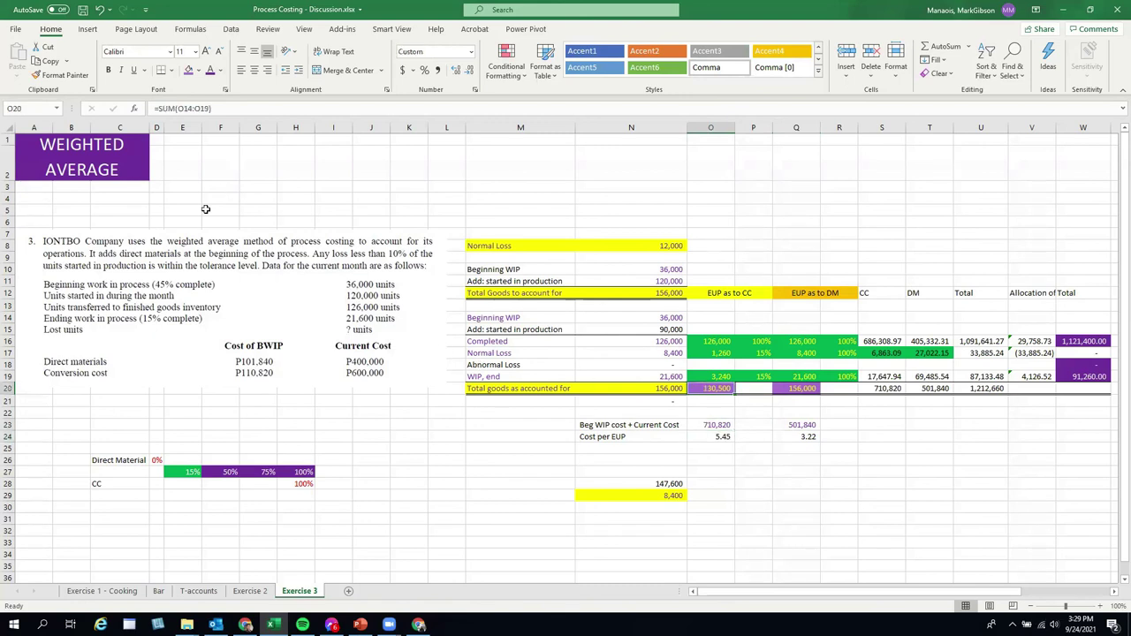
click(715, 470)
click(715, 436)
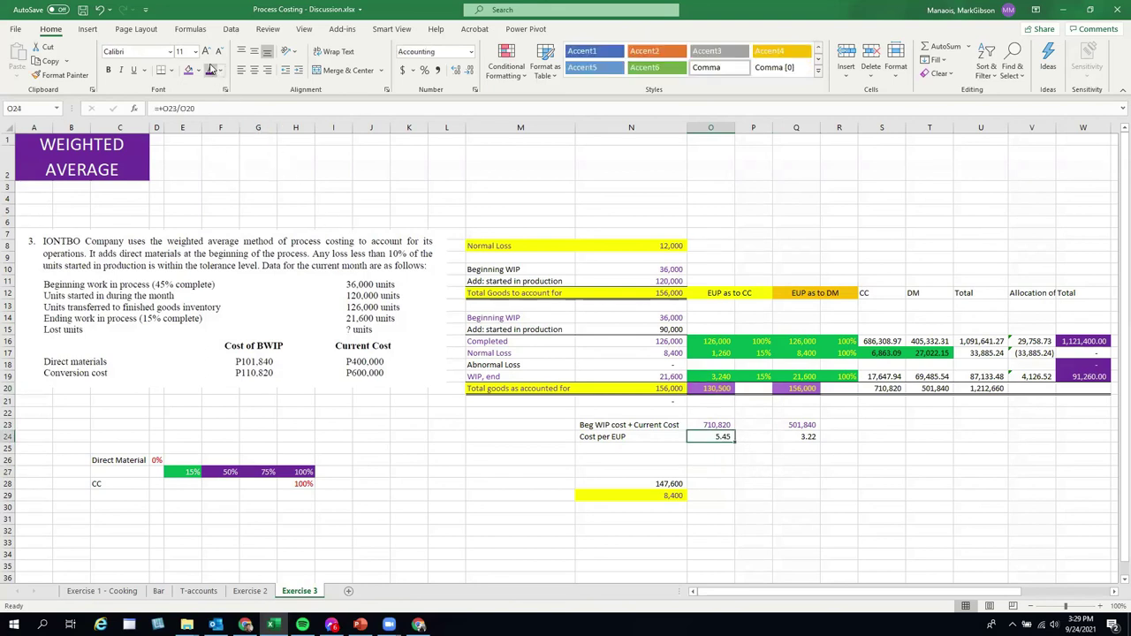
click(766, 483)
Step: Review the cost and unit inputs behind the direct material cost per EUP in Q24, and color its text purple
click(806, 426)
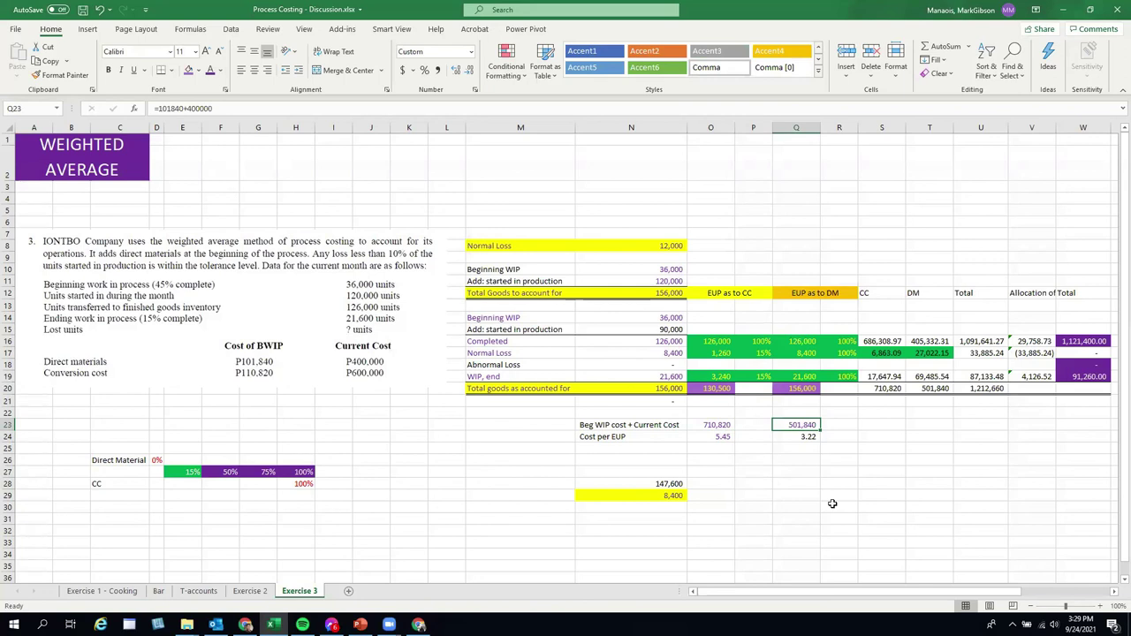
click(799, 390)
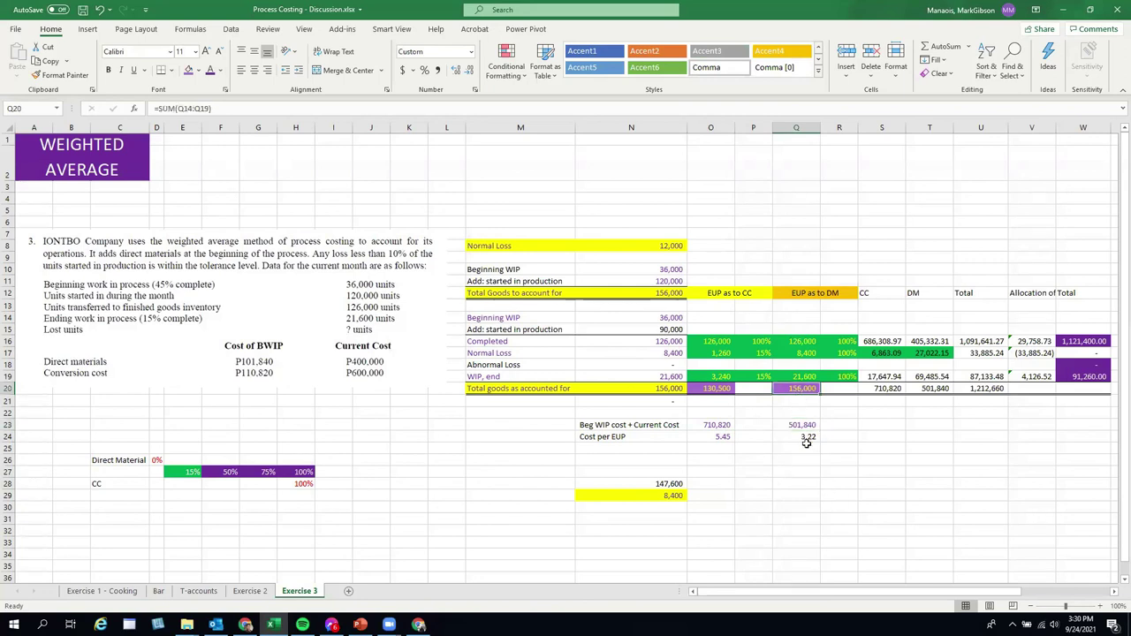
click(806, 440)
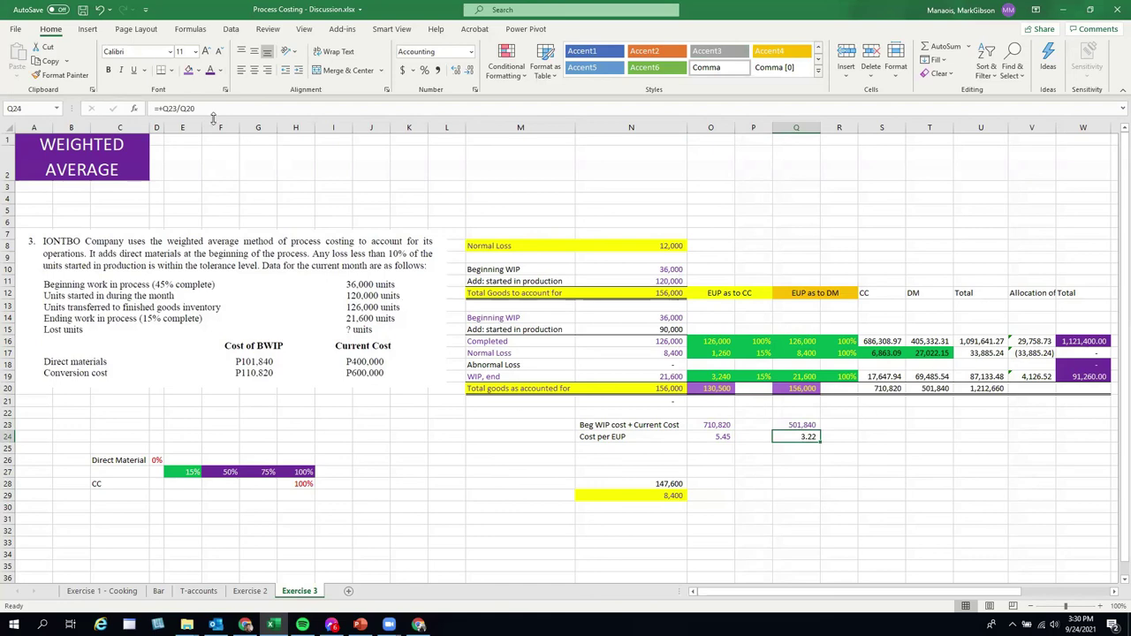
click(975, 500)
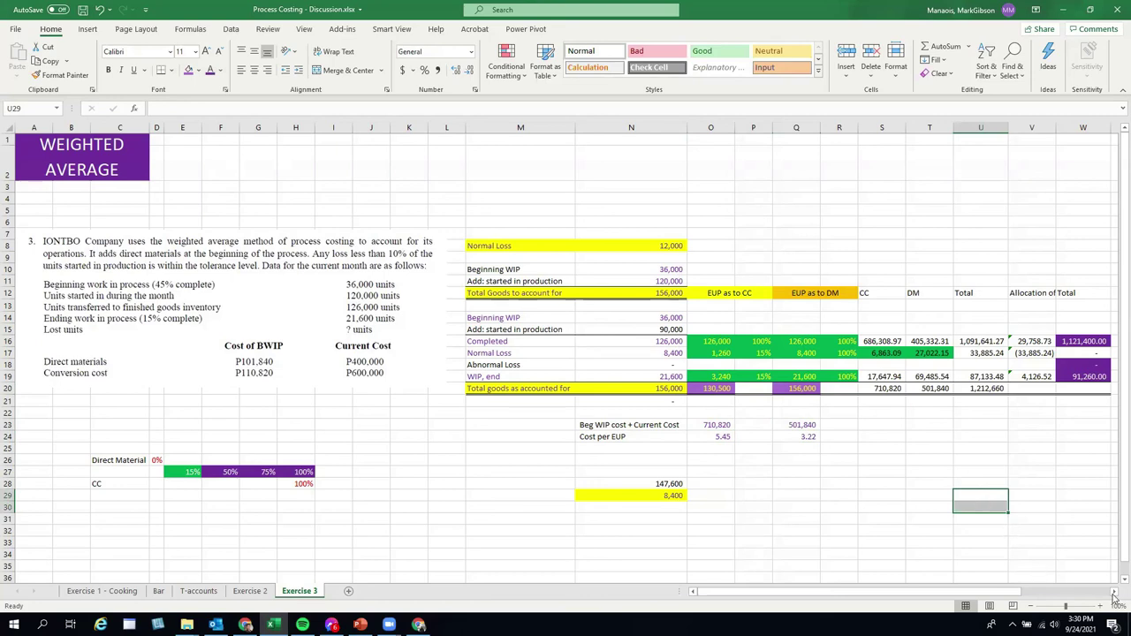
Step: Check the Completed conversion cost formula in S16 and center the CC, DM and Total headings in S12:U12
click(1113, 596)
click(1114, 596)
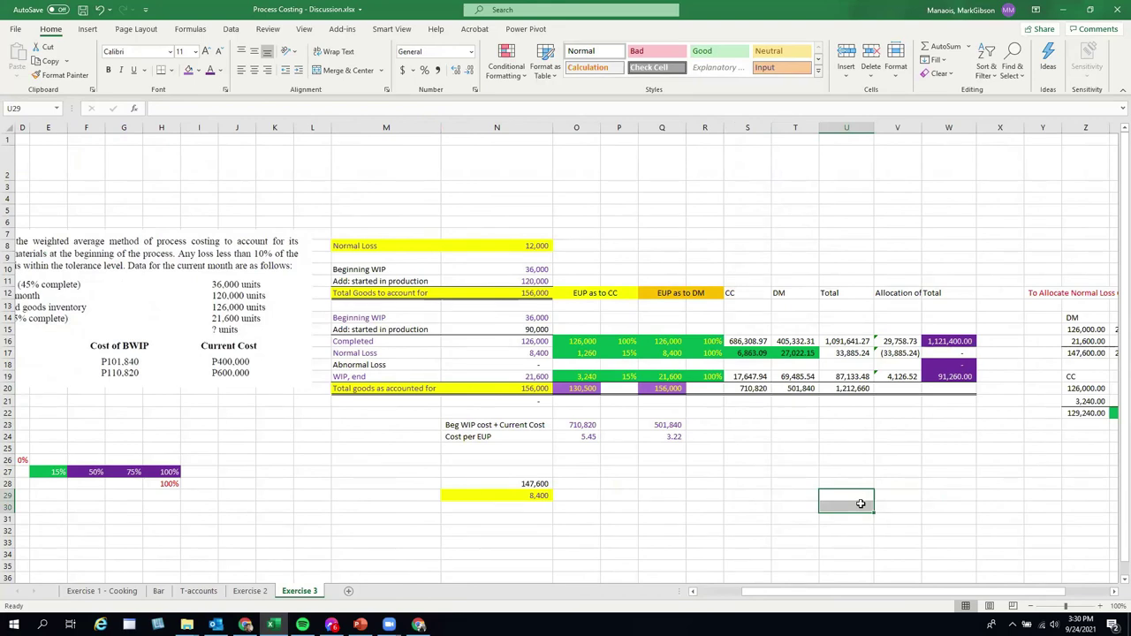
click(751, 340)
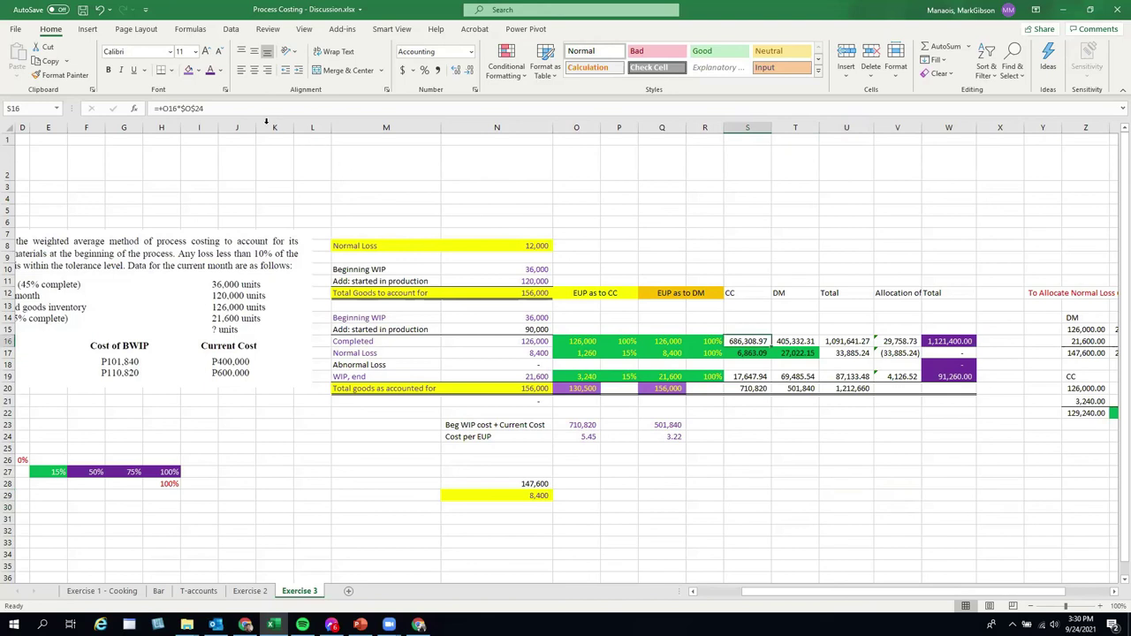
key(F2)
click(782, 423)
drag(738, 292, 844, 292)
click(254, 70)
click(750, 481)
Step: Trace the cells referenced by the Completed conversion cost in S16 and color its text purple
click(748, 341)
click(227, 107)
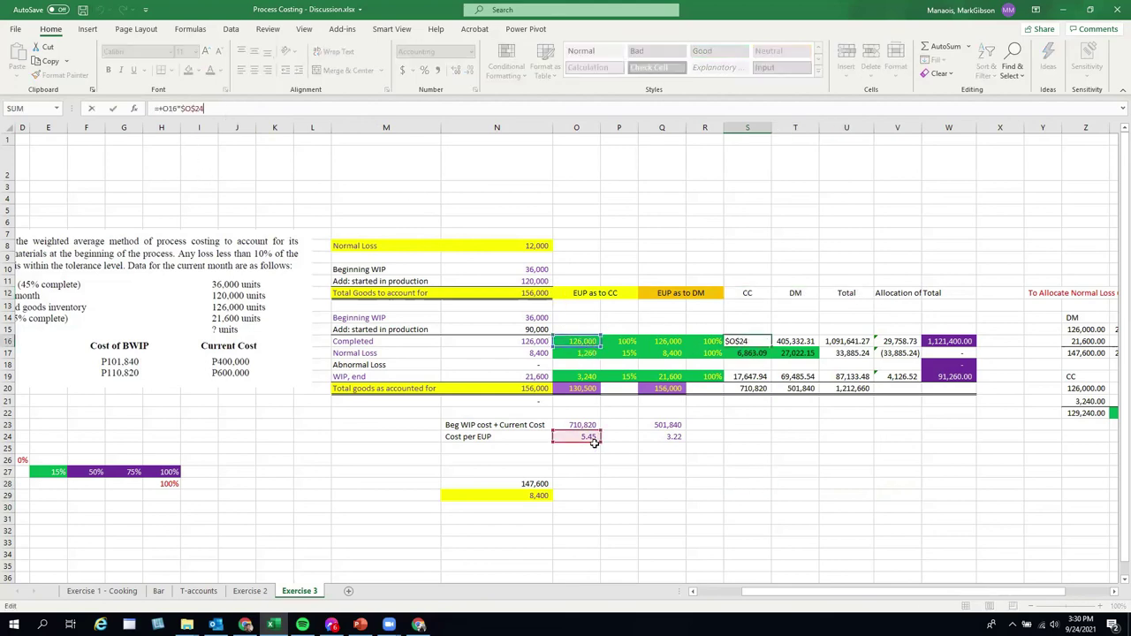
click(946, 537)
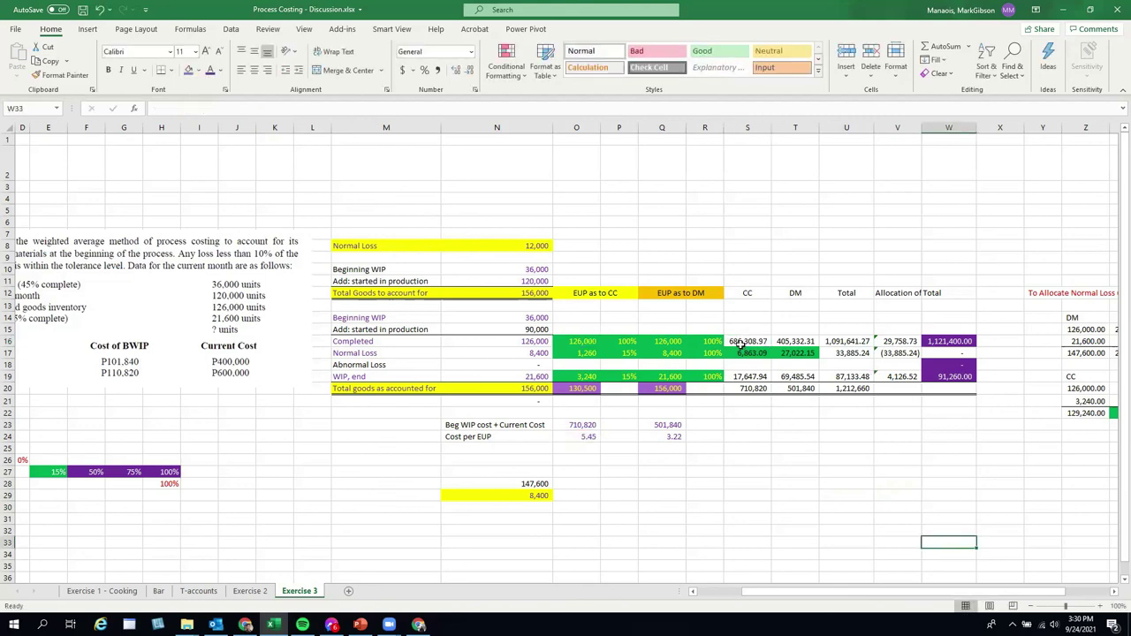
click(747, 341)
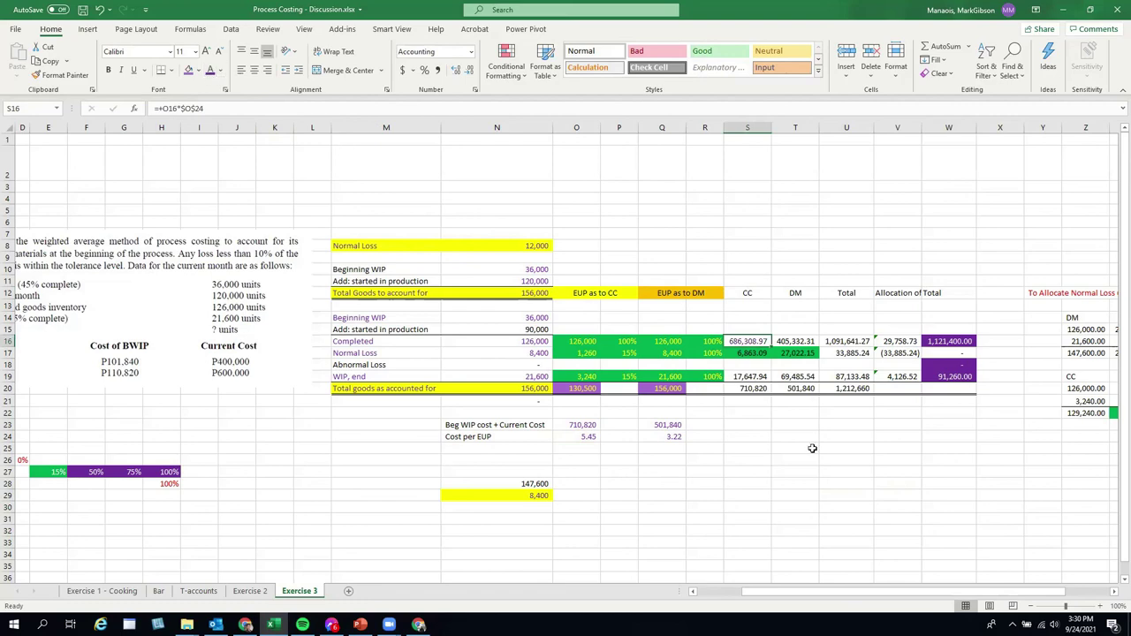
click(846, 463)
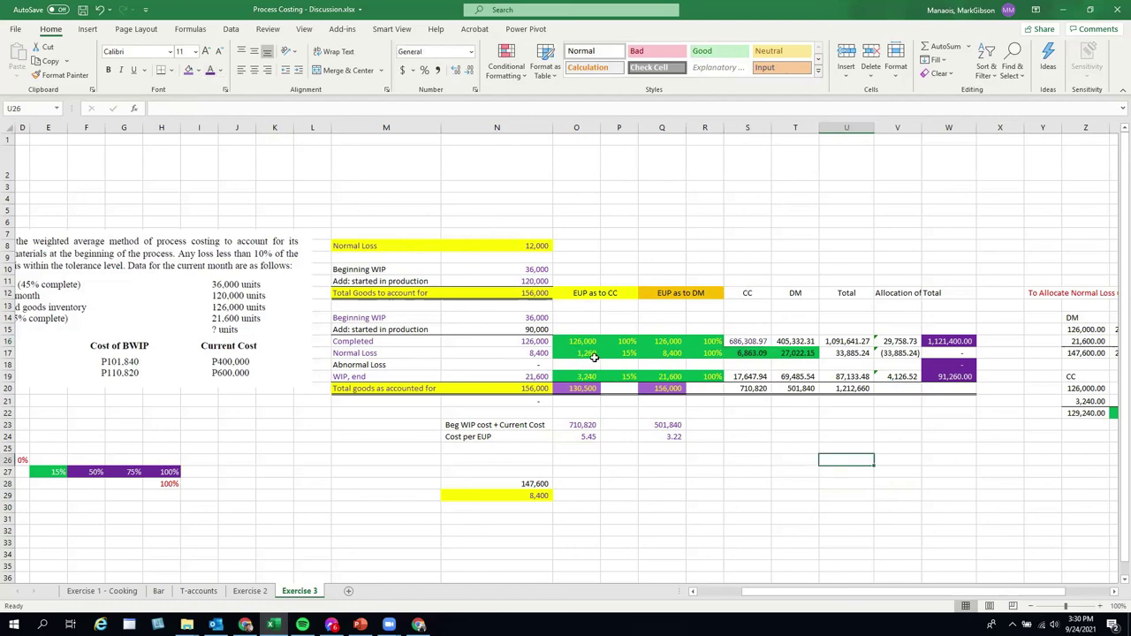
Step: Fill the Normal Loss conversion cost cell S17 with yellow
click(742, 356)
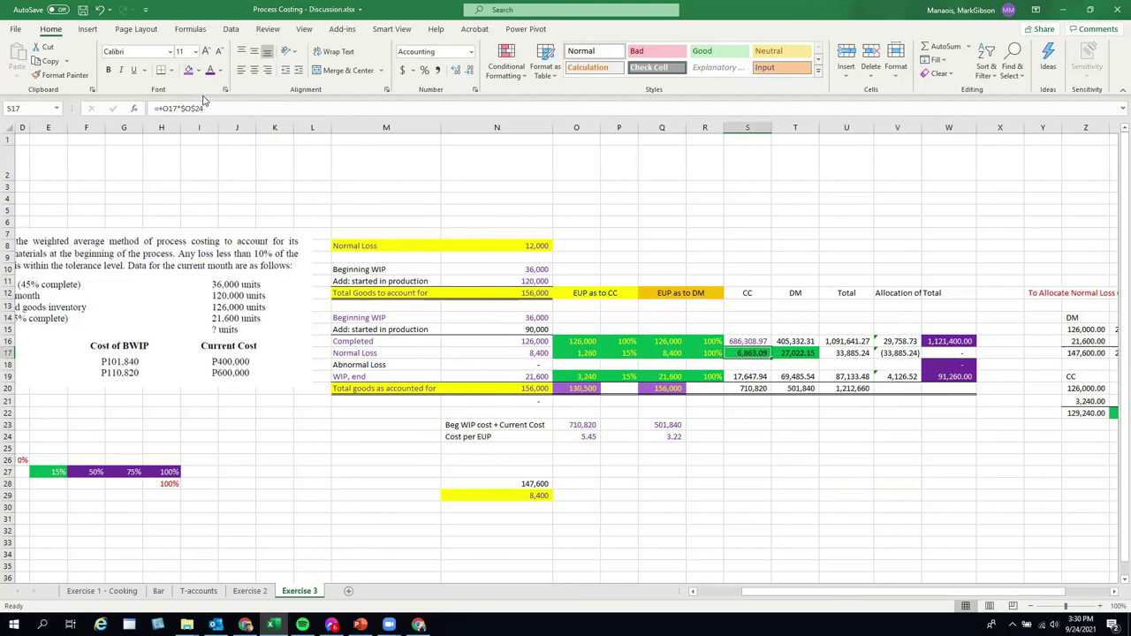
click(199, 71)
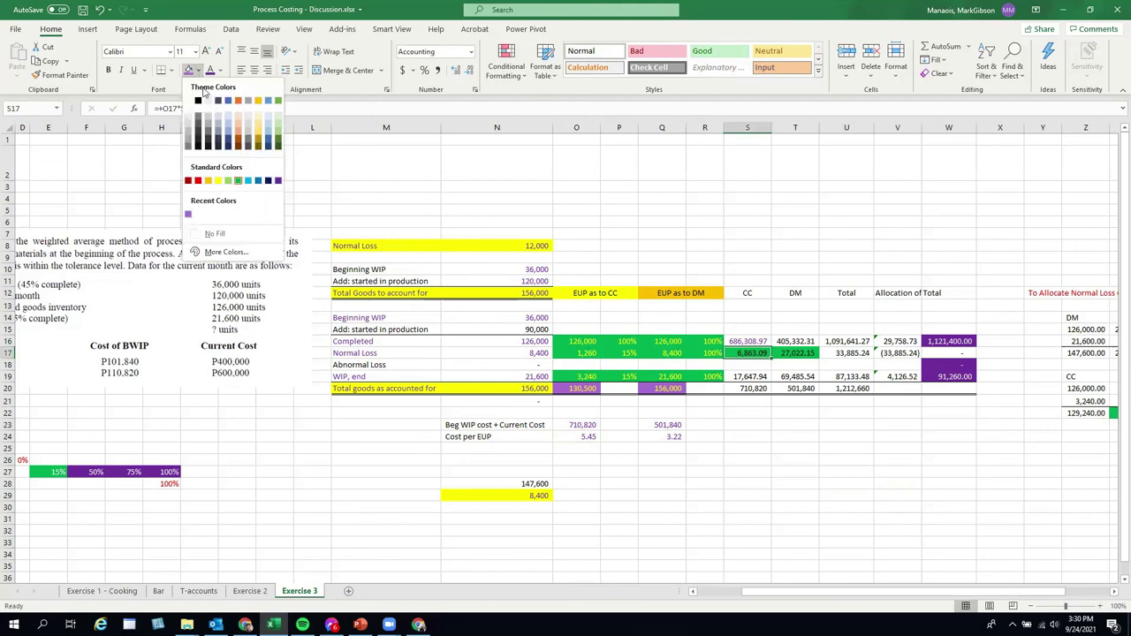
click(220, 181)
click(789, 450)
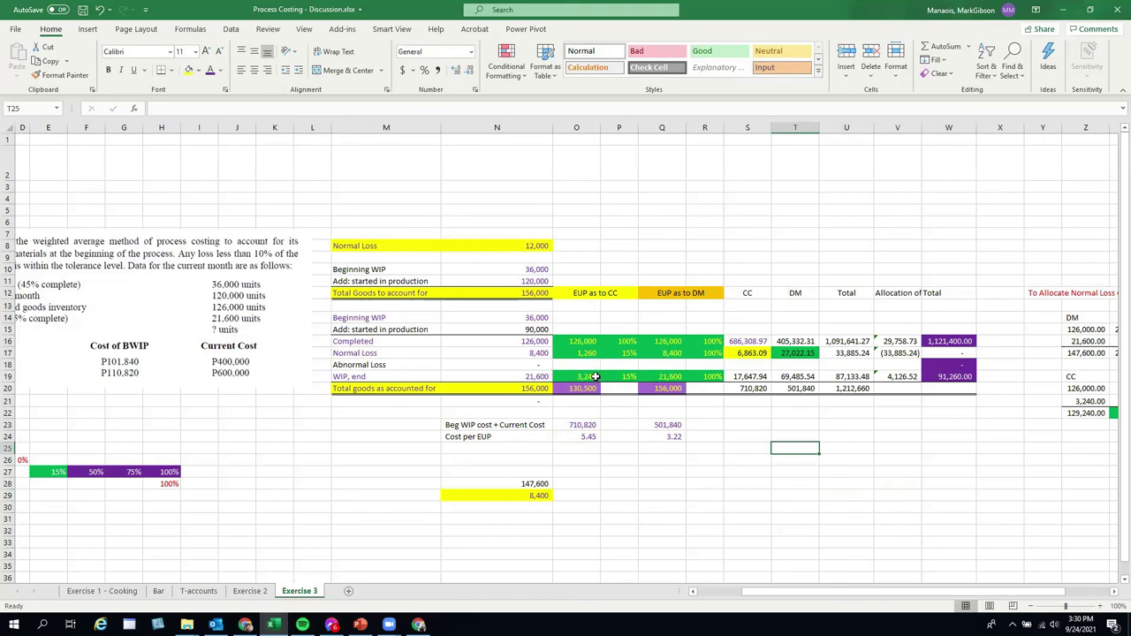
Step: Color the ending WIP conversion cost in S19 and the CC column total in S20 purple
click(595, 377)
click(590, 436)
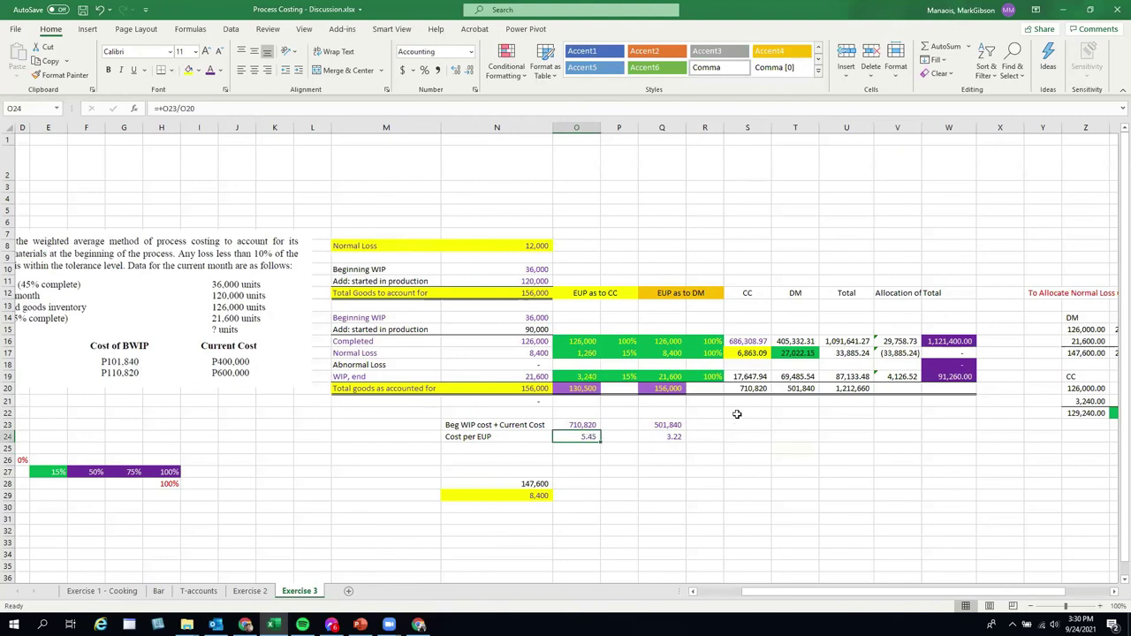
click(746, 378)
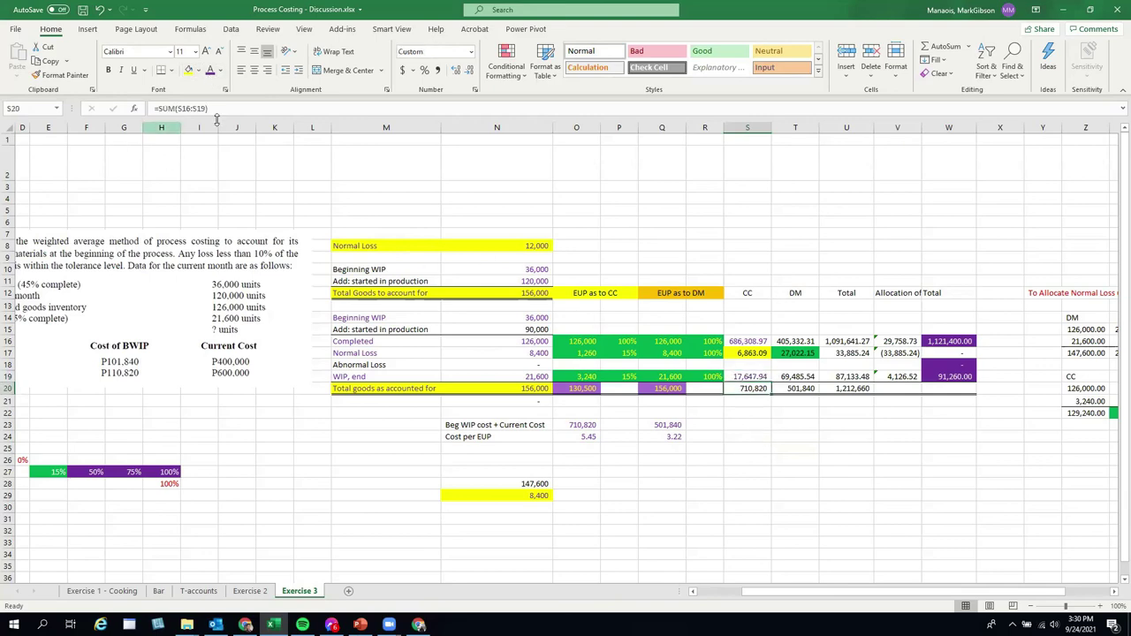
click(742, 434)
click(748, 386)
click(762, 460)
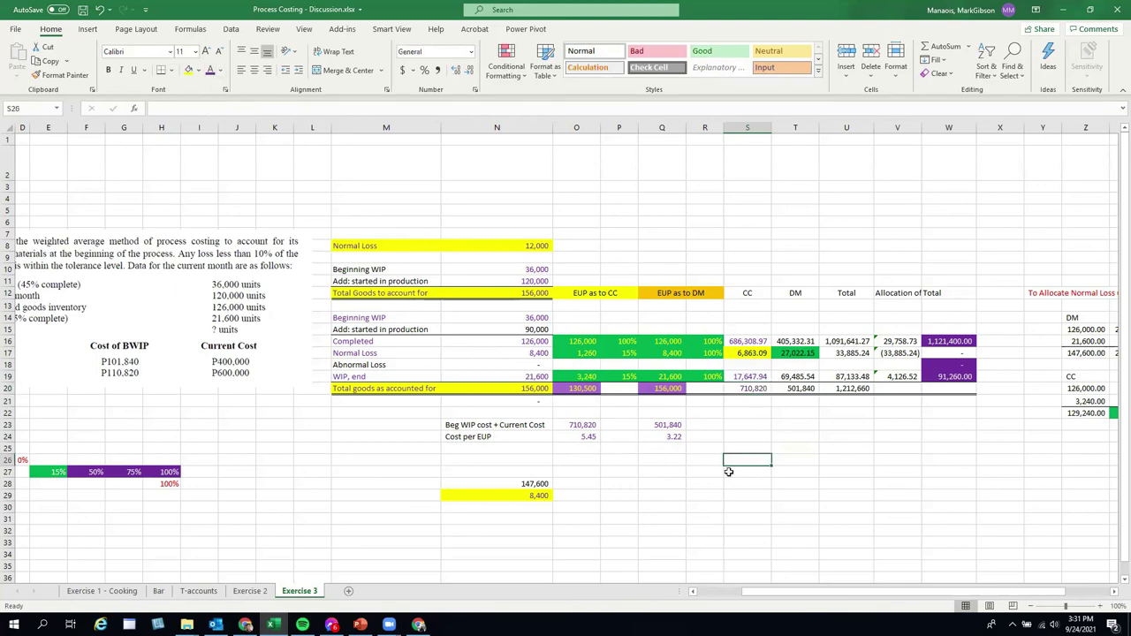
Step: Review the Completed direct material units and cost per EUP, and color the Completed DM cost in T16 purple
click(782, 343)
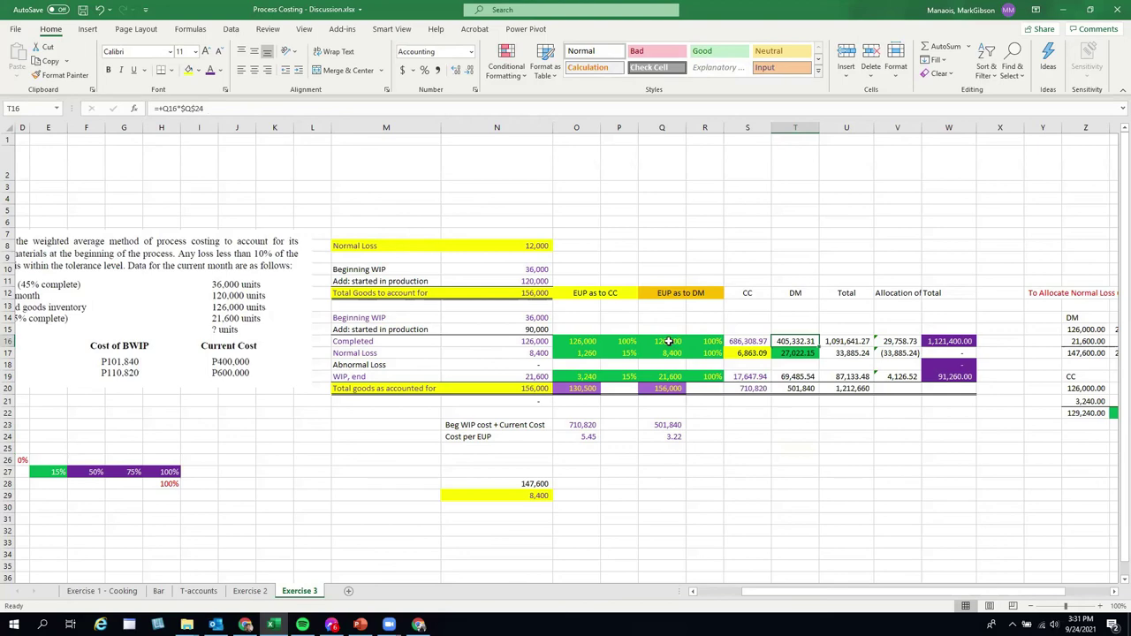
click(669, 341)
click(672, 440)
click(797, 343)
click(842, 484)
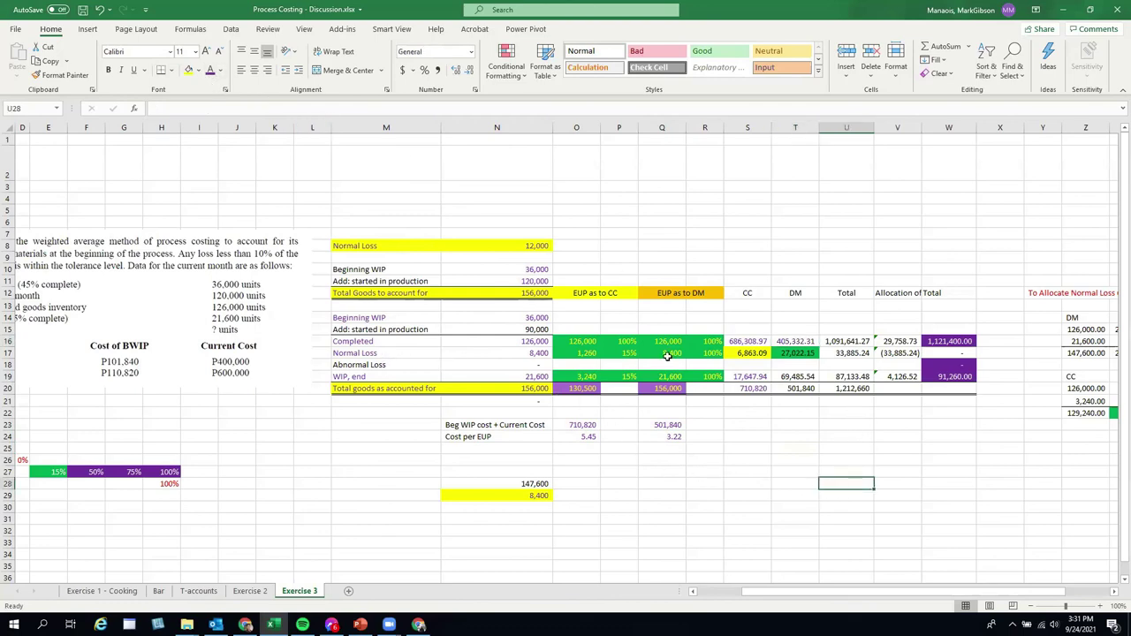
Step: Fill the Normal Loss direct material cost cell T17 with yellow
click(667, 353)
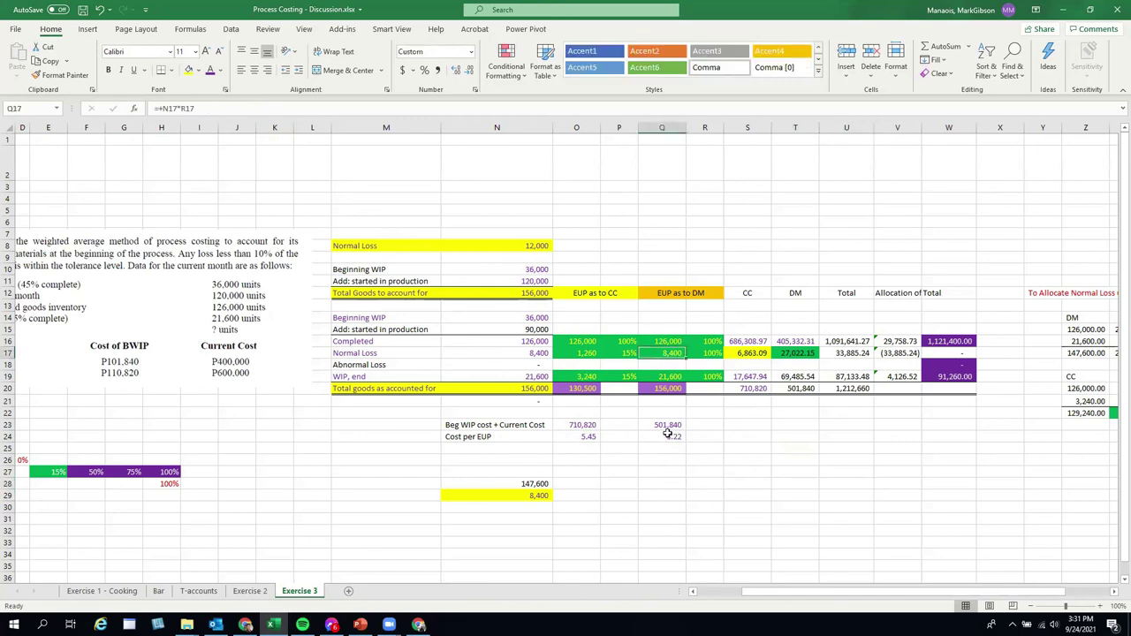
click(797, 353)
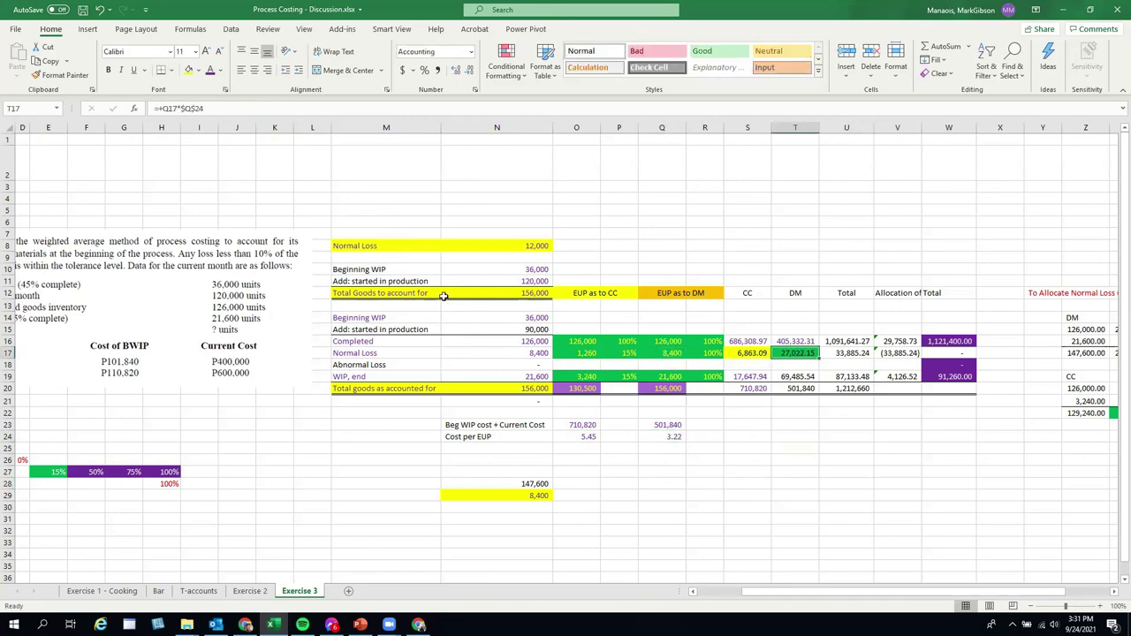
click(188, 69)
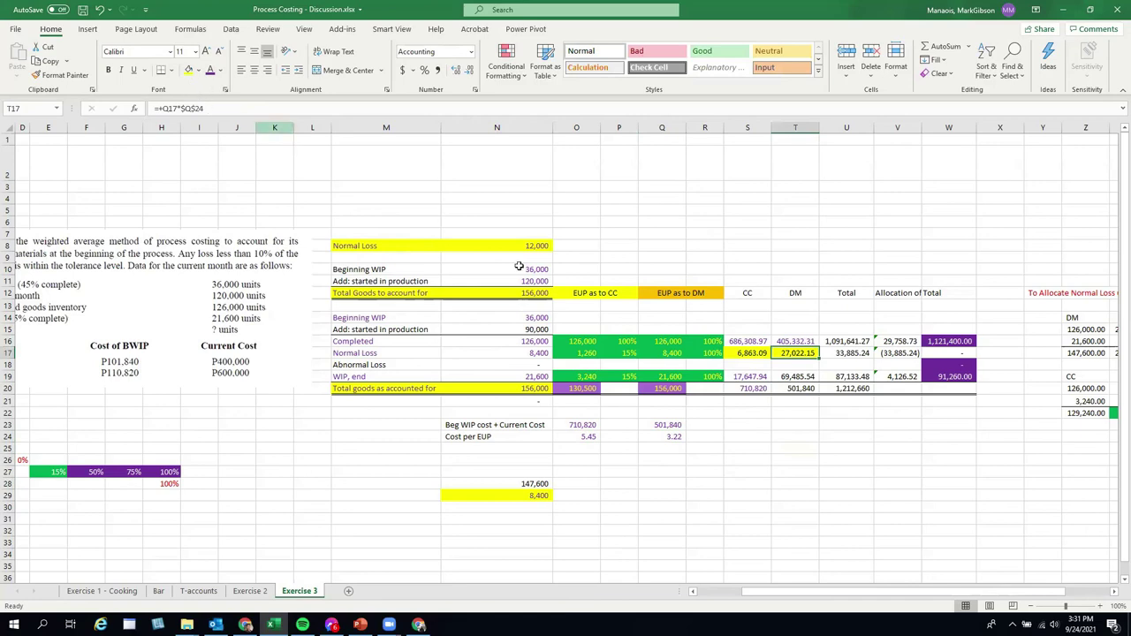
click(810, 462)
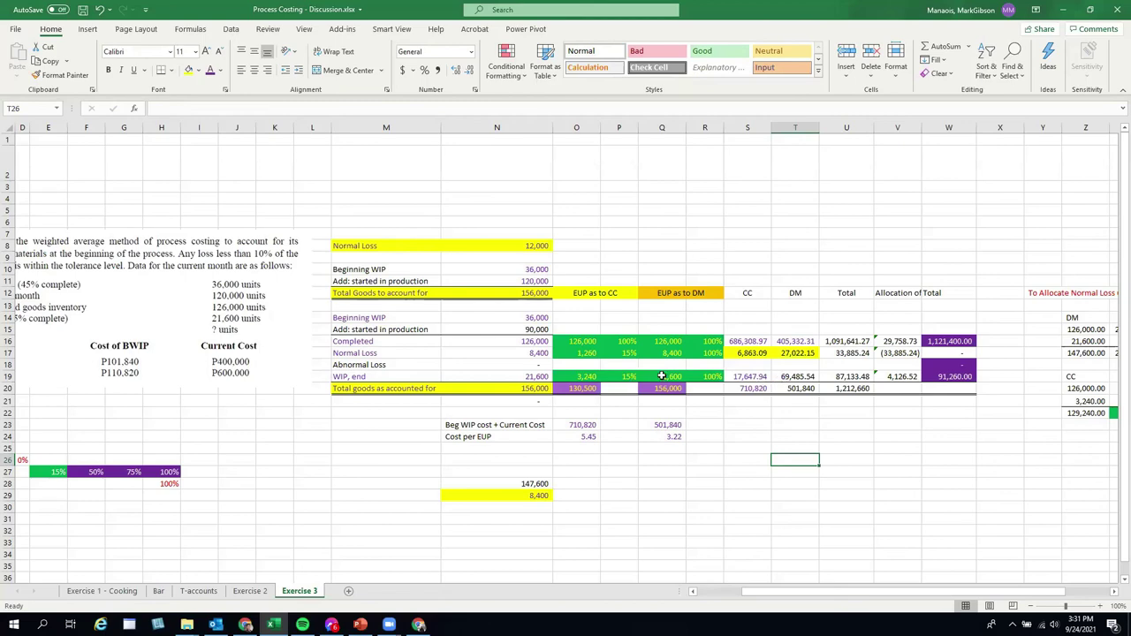
Step: Color the ending WIP direct material cost in T19 and the DM column total in T20 purple
click(662, 376)
click(667, 436)
click(796, 377)
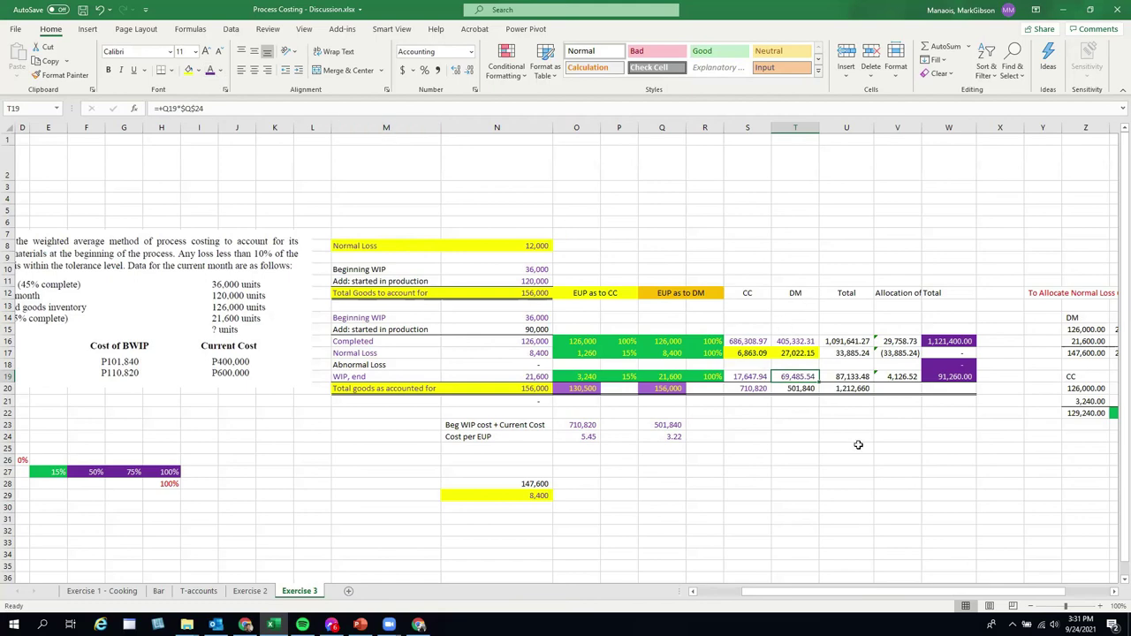
click(800, 390)
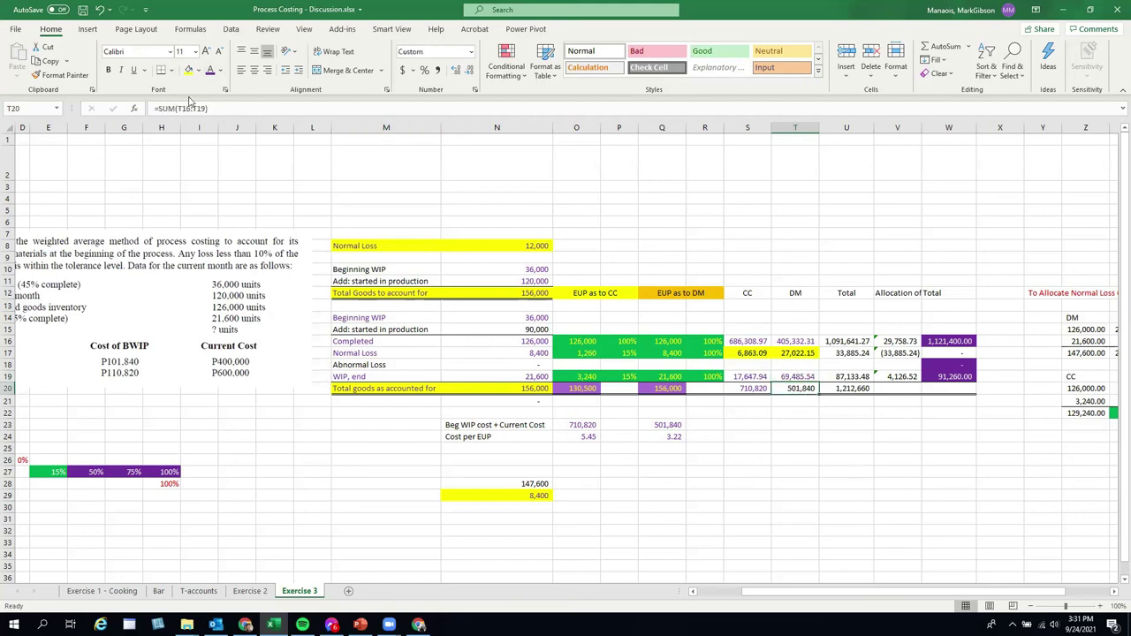
click(888, 539)
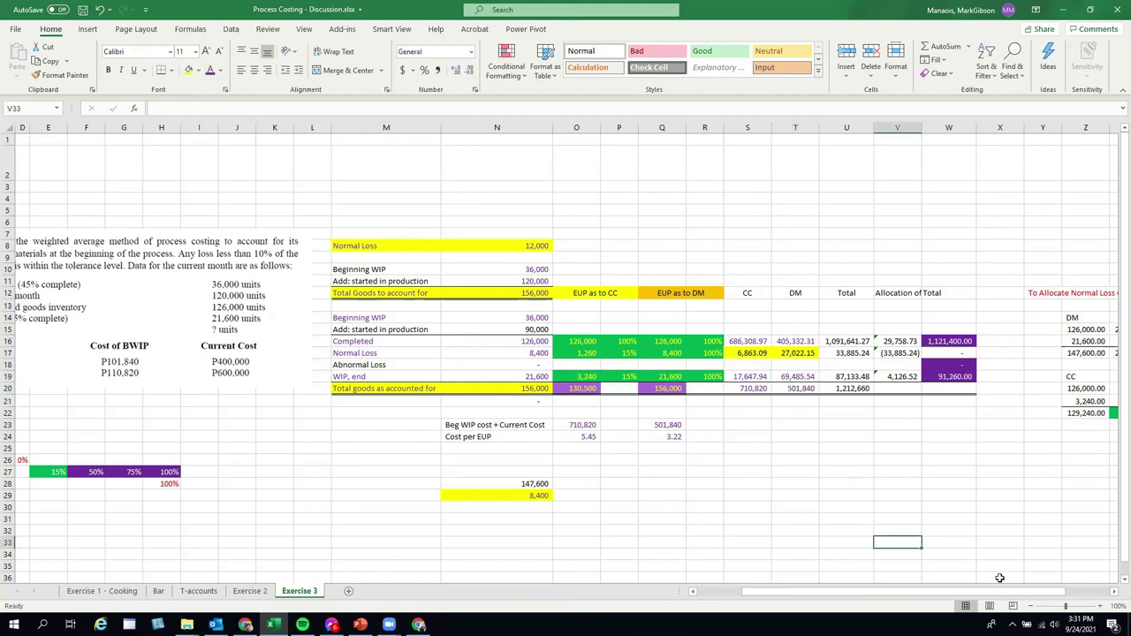
Step: Examine how the DM units in Z15:Z17 of the Normal Loss allocation table relate to the Completed and ending WIP equivalent units
click(1112, 591)
click(1112, 591)
click(1112, 591)
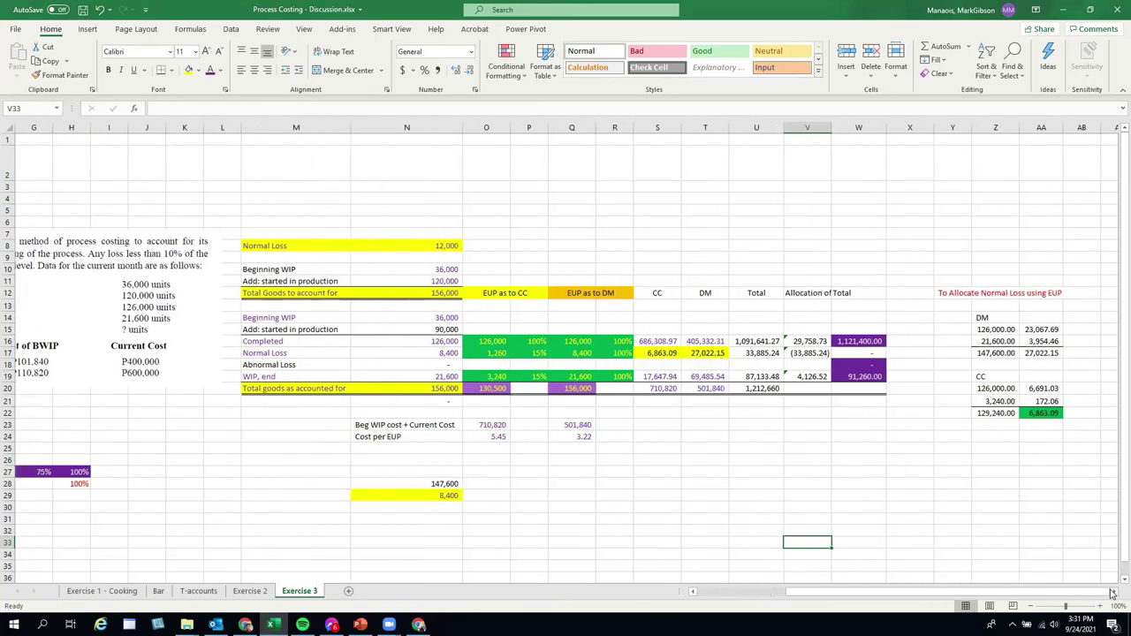
click(1112, 591)
drag(208, 354, 501, 354)
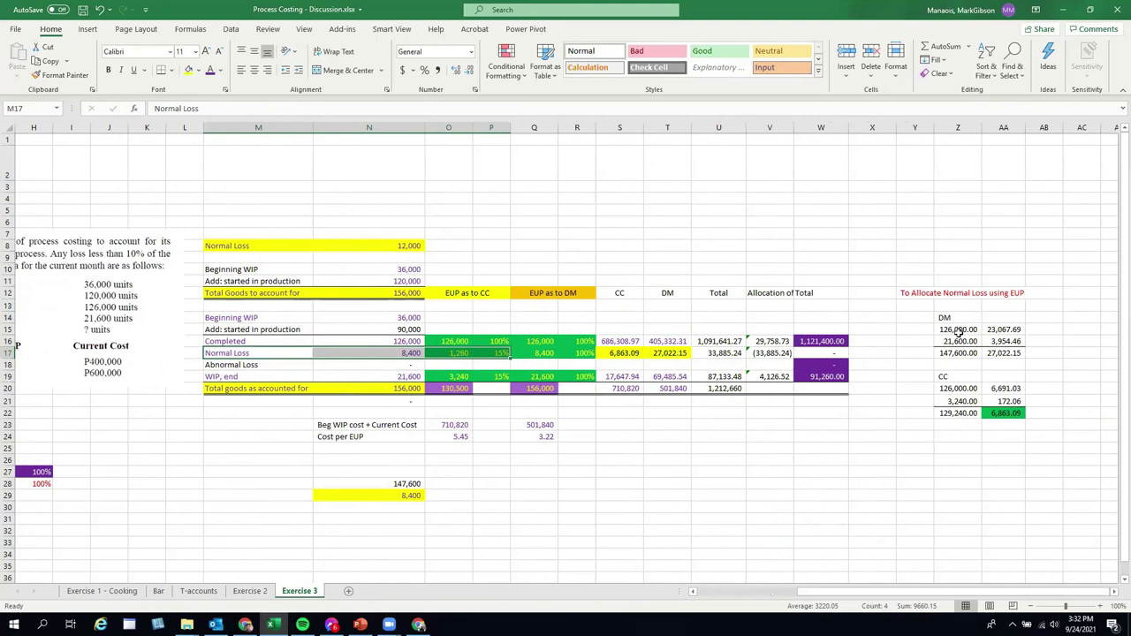
drag(958, 332, 960, 342)
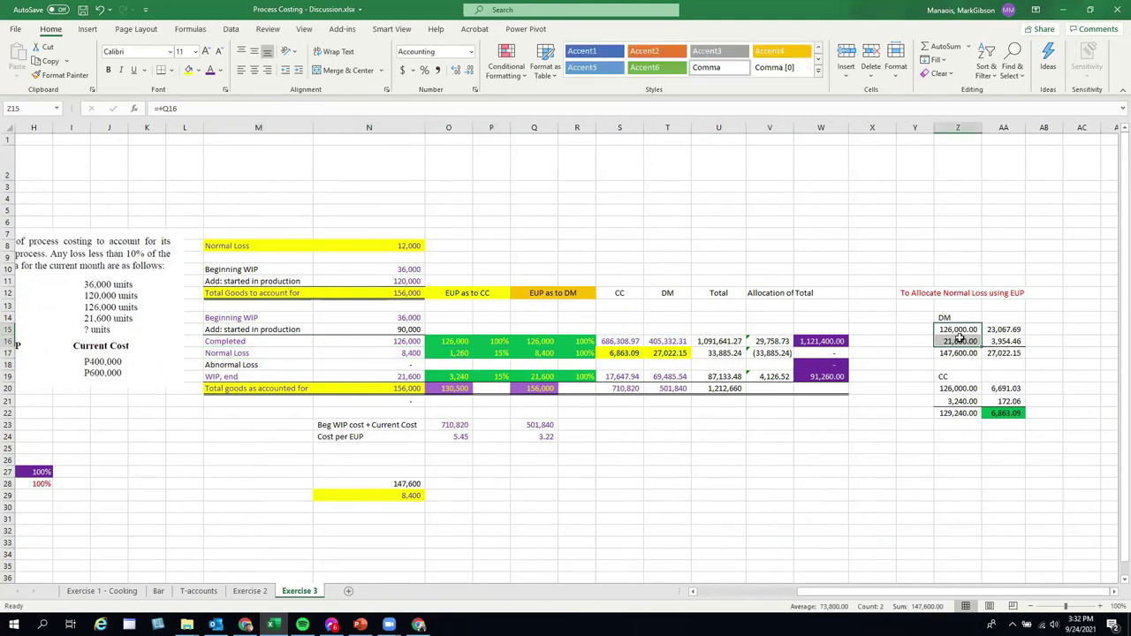
click(961, 330)
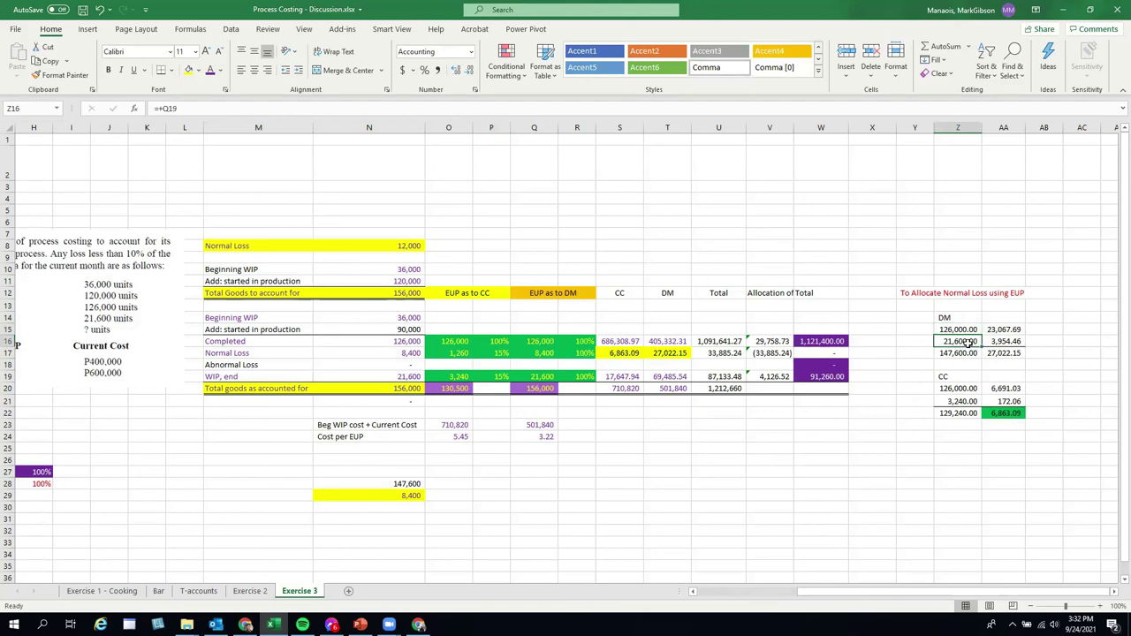
click(539, 377)
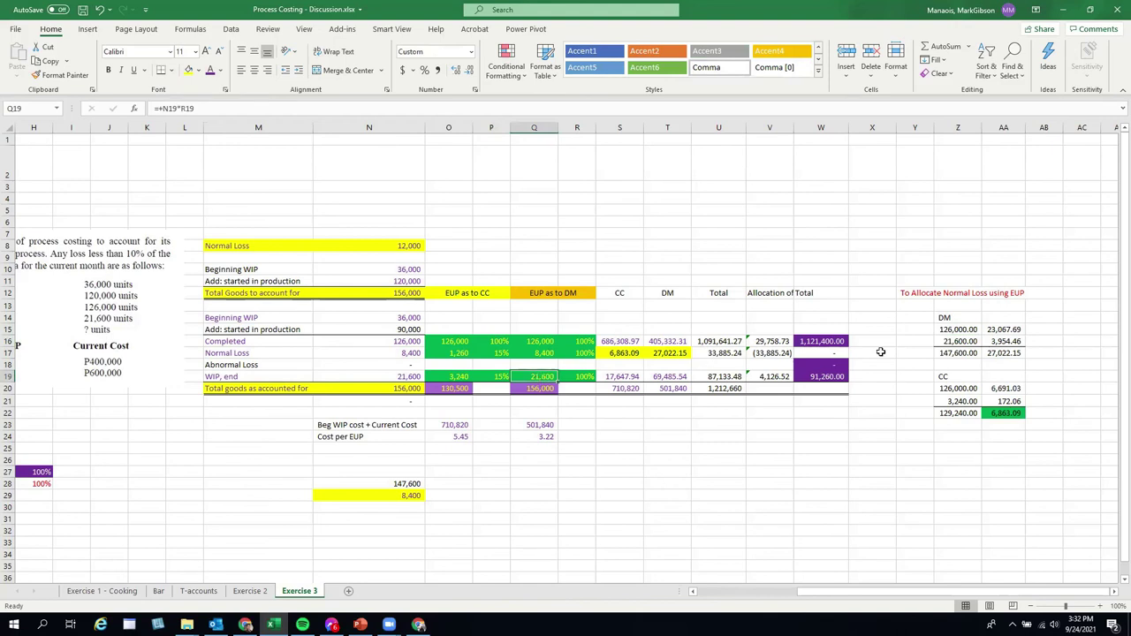
click(957, 355)
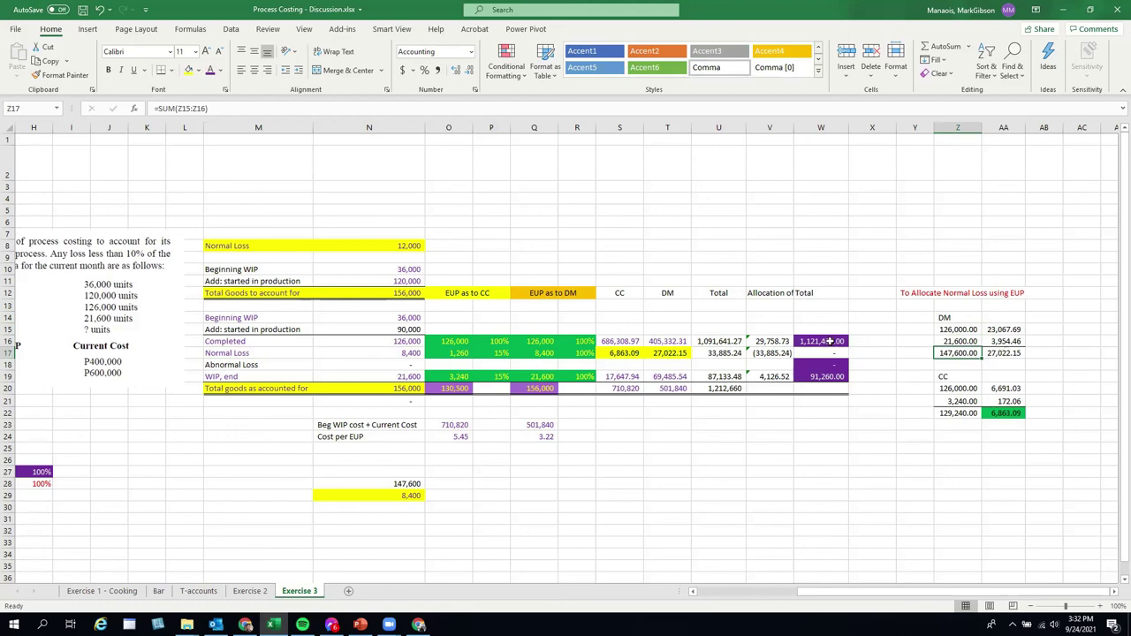
Step: Trace the DM normal loss allocation back to T17 and Z15:Z17, and color the allocated amounts in AA15 and AA16 purple
click(658, 354)
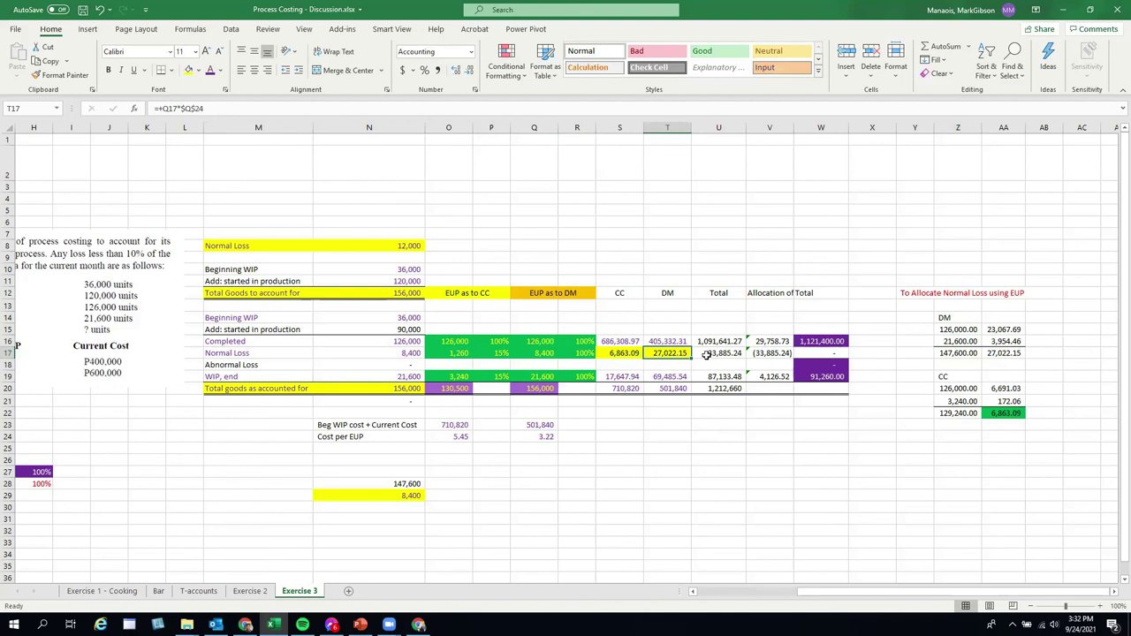
click(970, 329)
click(972, 352)
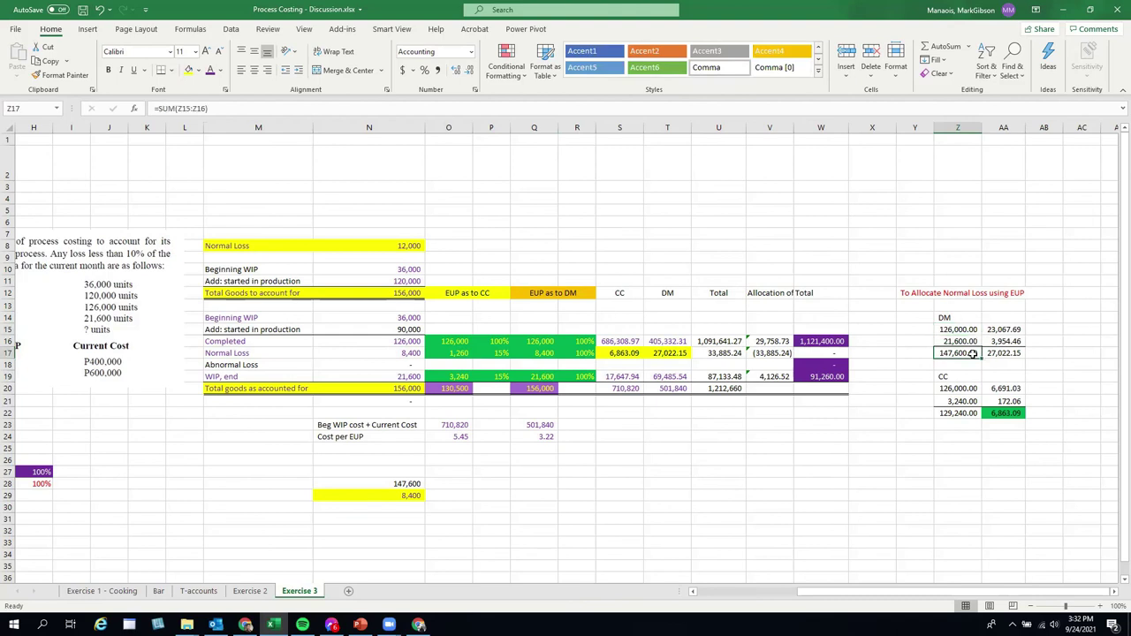
click(654, 353)
click(1005, 329)
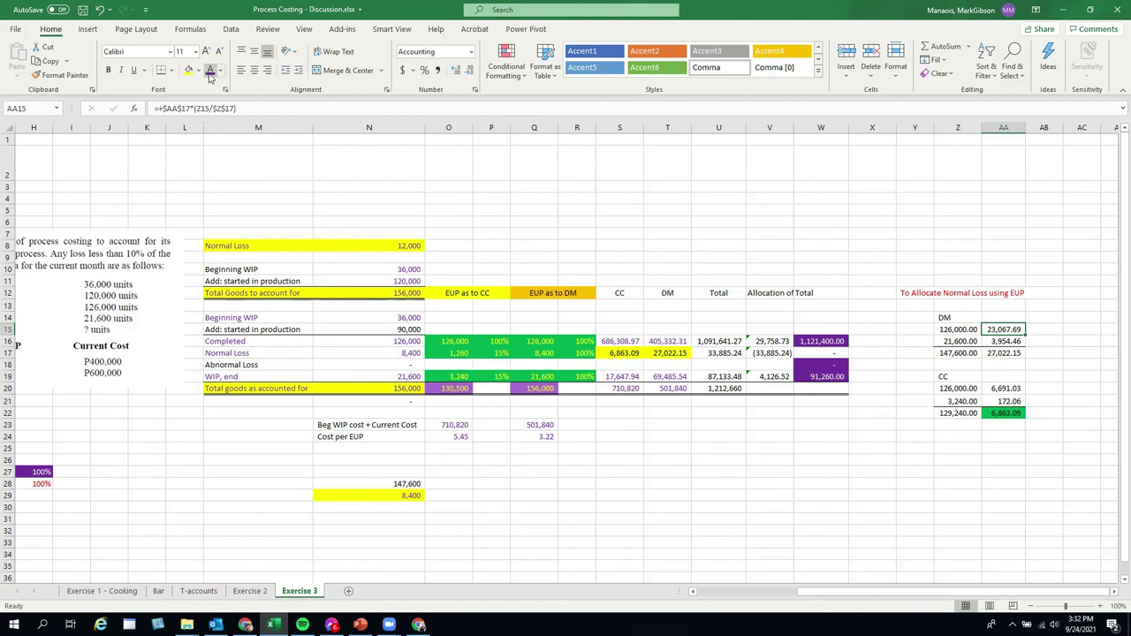
click(903, 449)
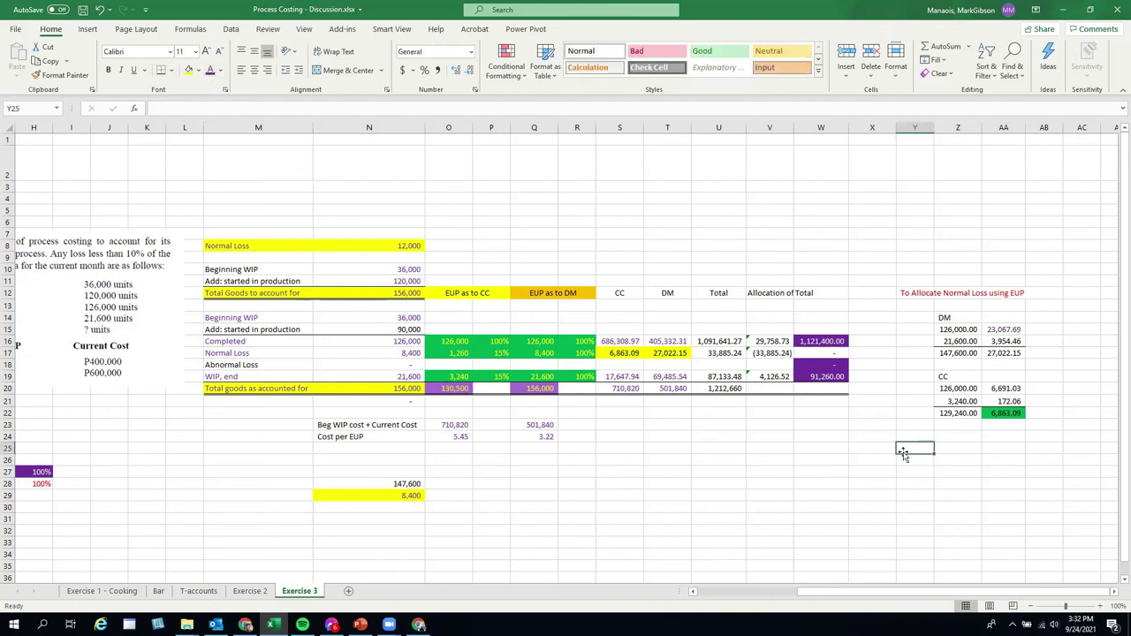
click(988, 341)
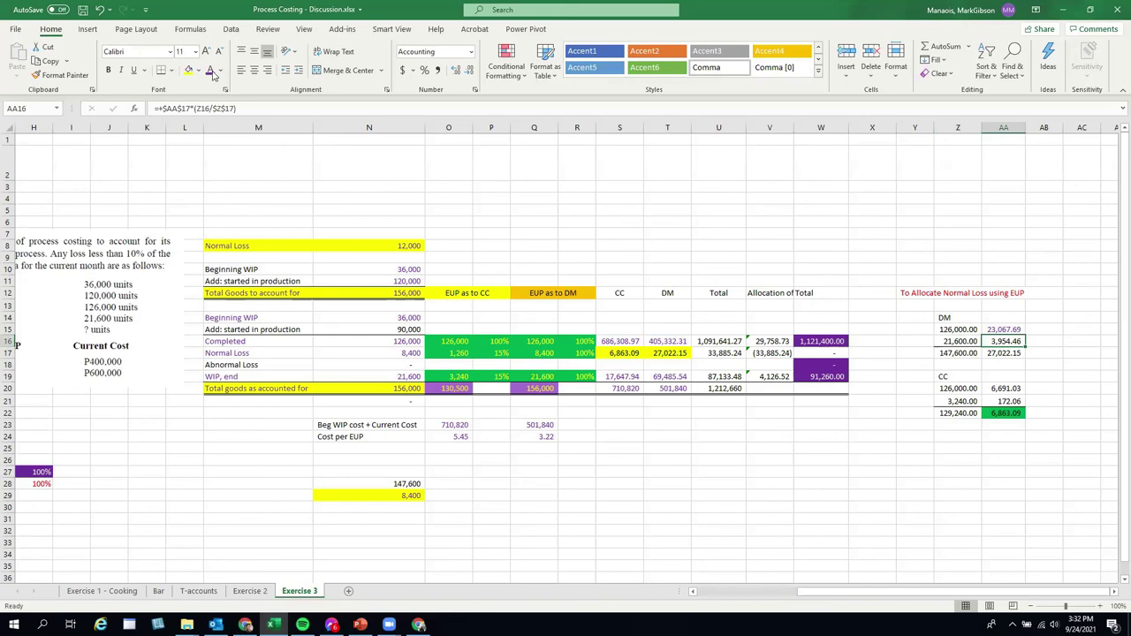
click(979, 503)
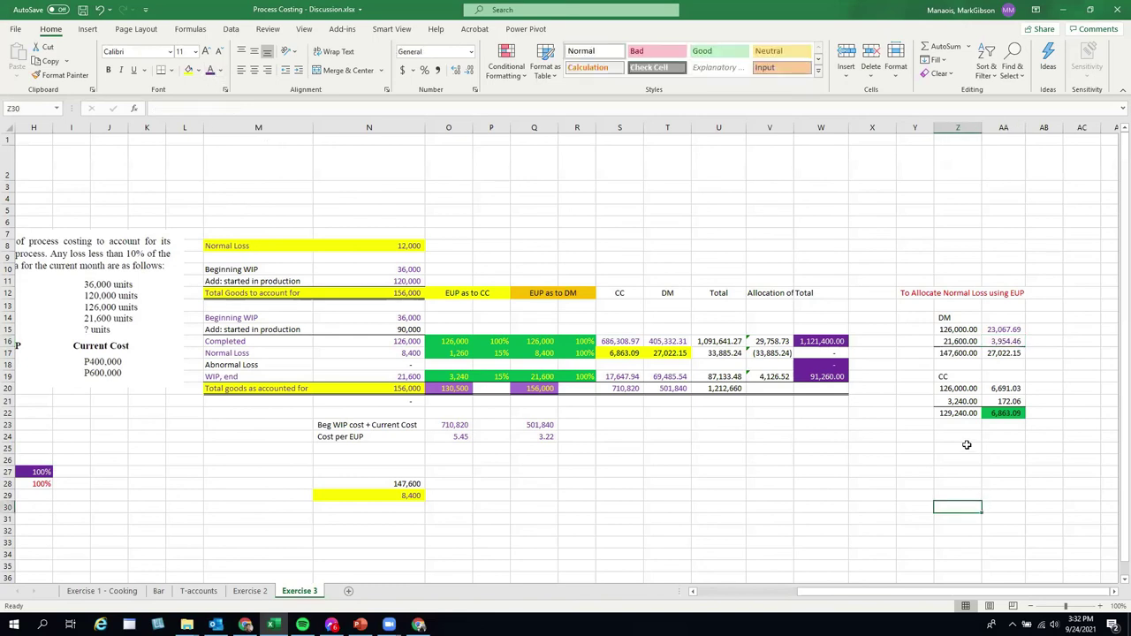
Step: Trace the CC allocation units to the equivalent units in O16 and O19, and color Z20 purple
click(460, 342)
click(963, 389)
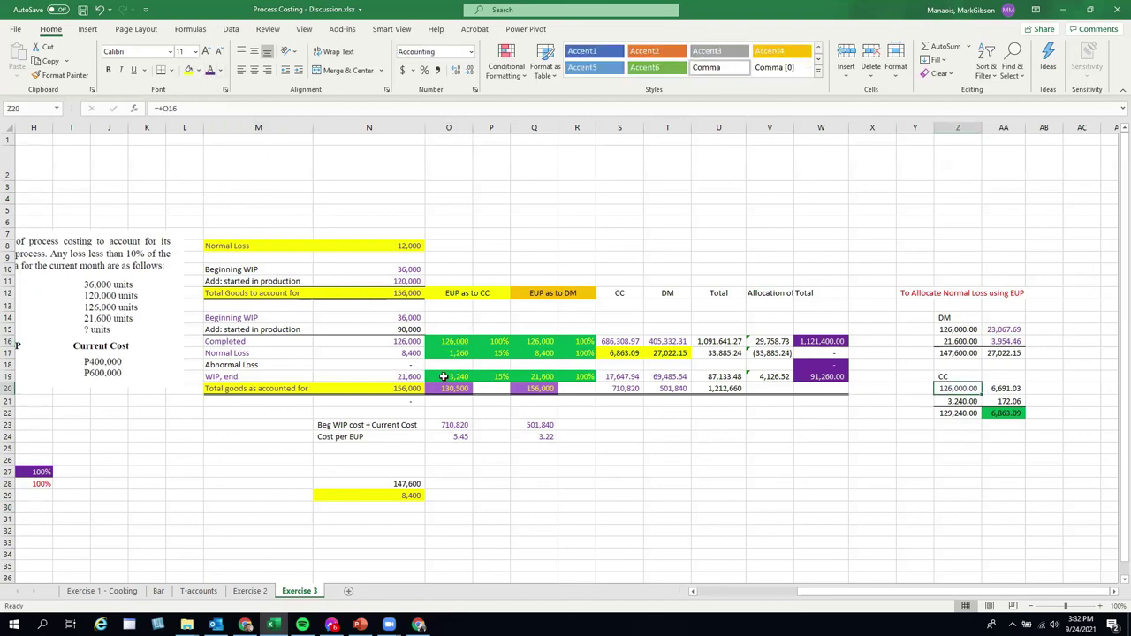
click(444, 377)
click(957, 401)
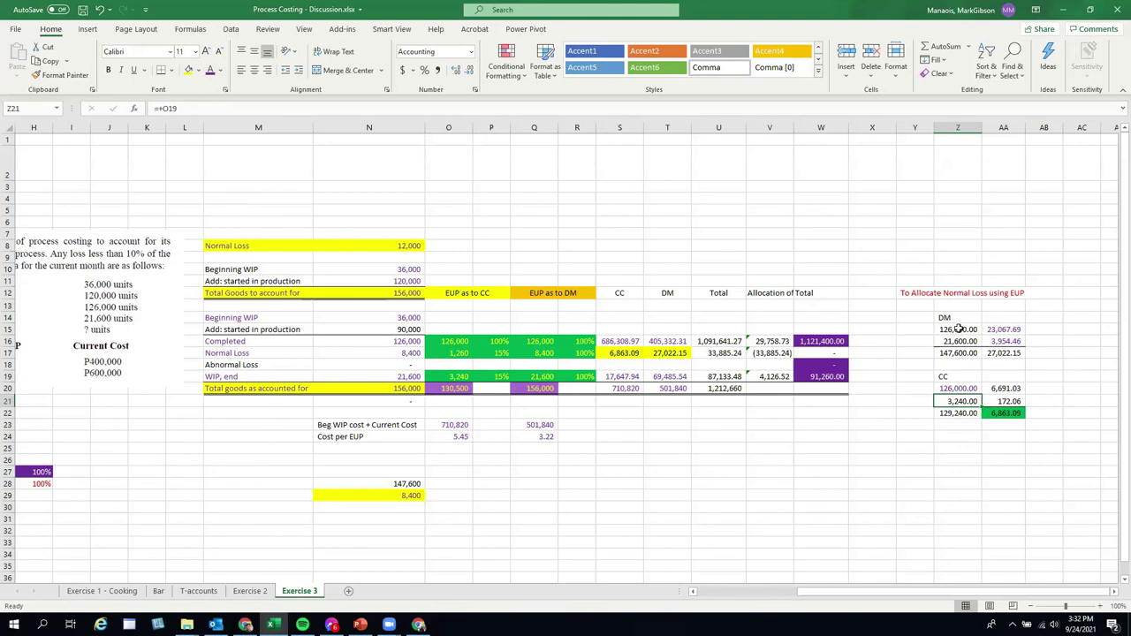
Step: Remove the decimals from the allocation units in Z15:Z22, and color Z21:Z22 purple
drag(958, 329, 958, 413)
click(468, 71)
click(468, 70)
click(967, 543)
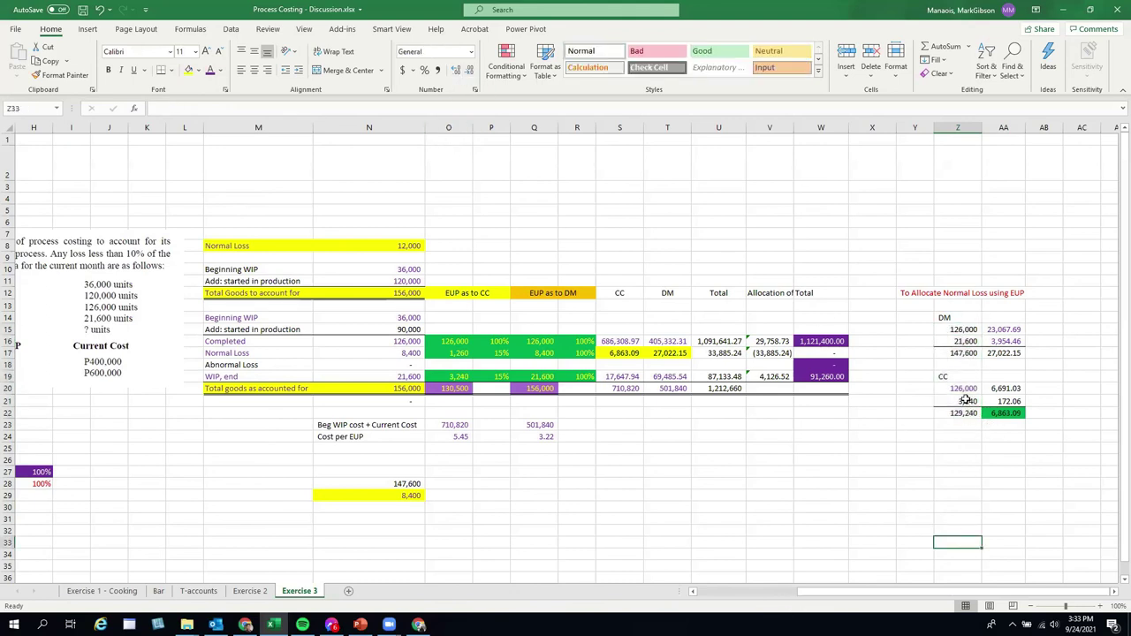
drag(966, 401, 967, 412)
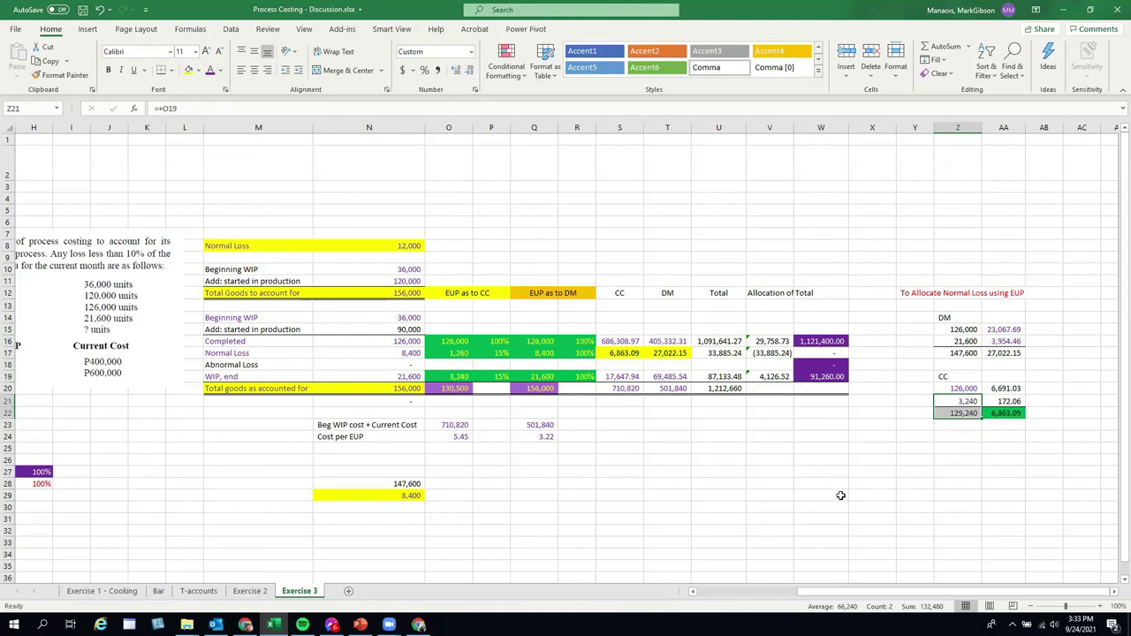
click(840, 496)
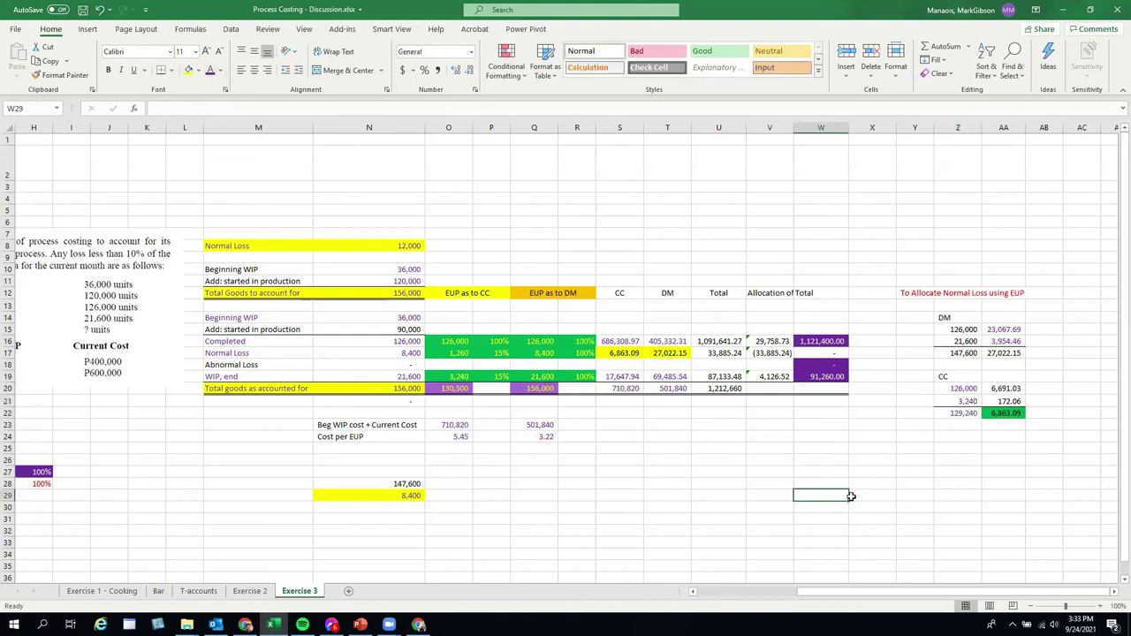
Step: Copy the yellow formatting of the Normal Loss CC cost in S17 to the allocation totals in AA22 and AA17
click(625, 352)
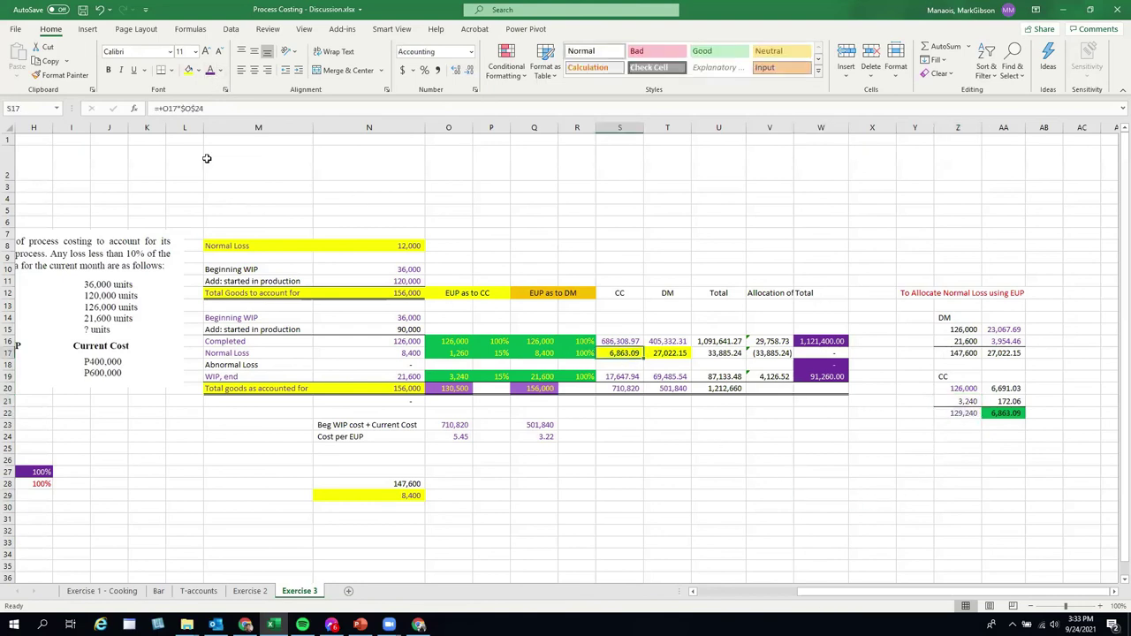
click(59, 76)
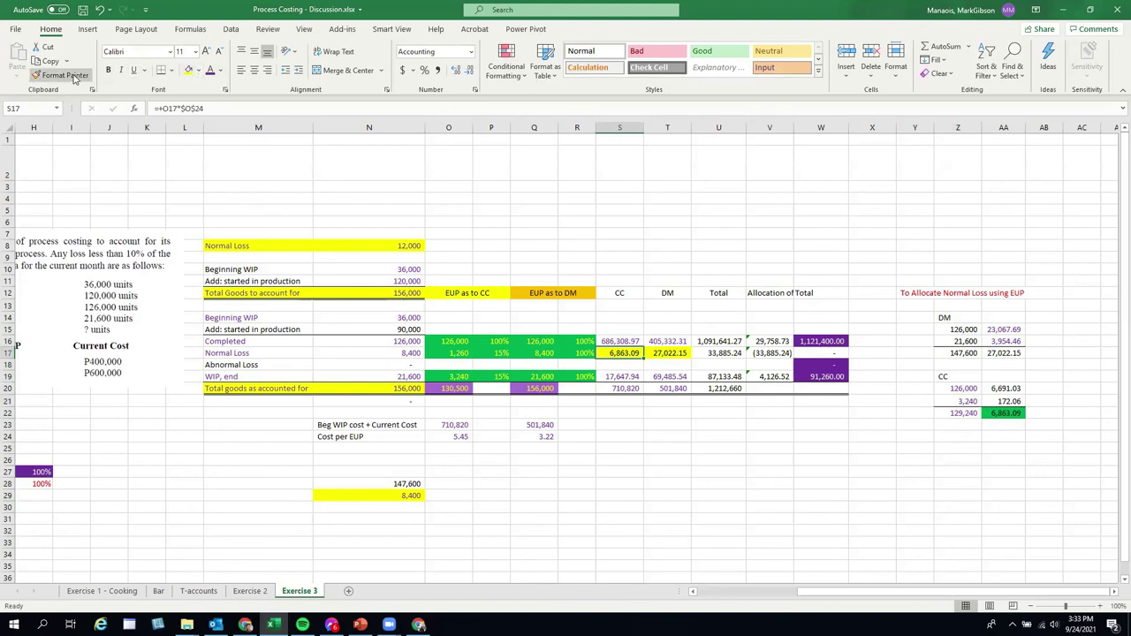
click(1003, 413)
click(59, 75)
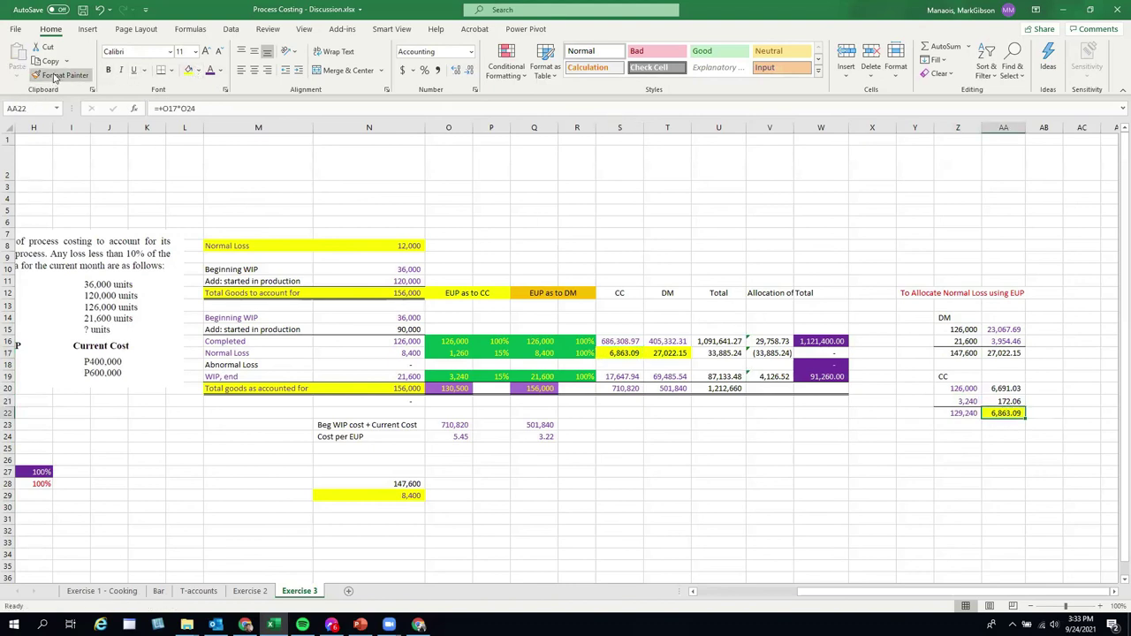
click(1003, 352)
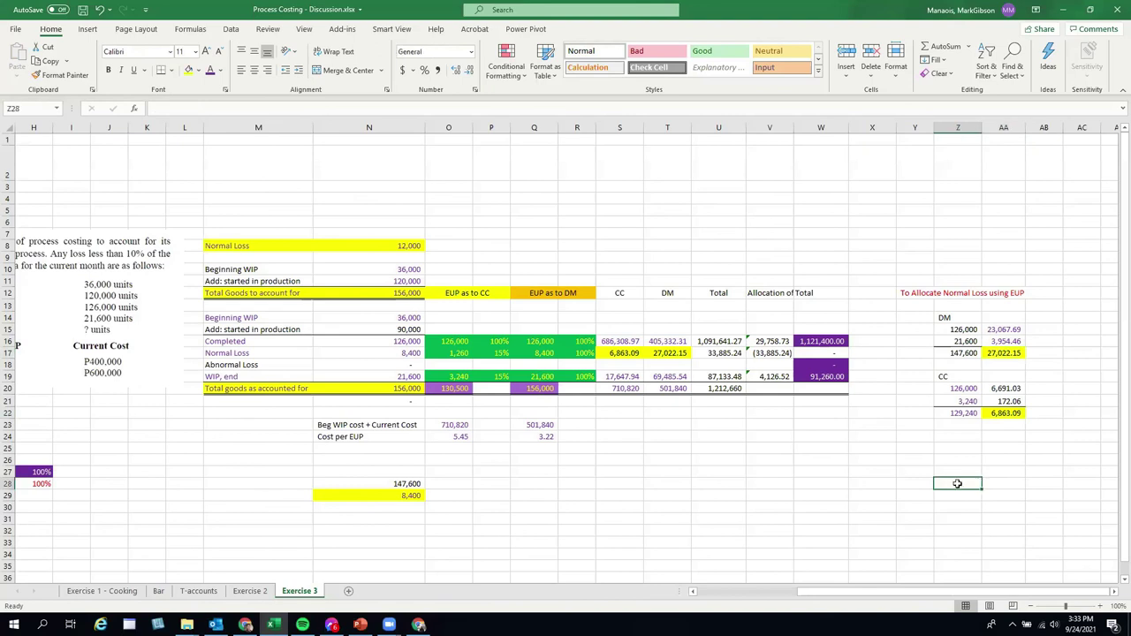
Step: Color the CC normal loss allocations in AA20 and AA21 purple
click(999, 390)
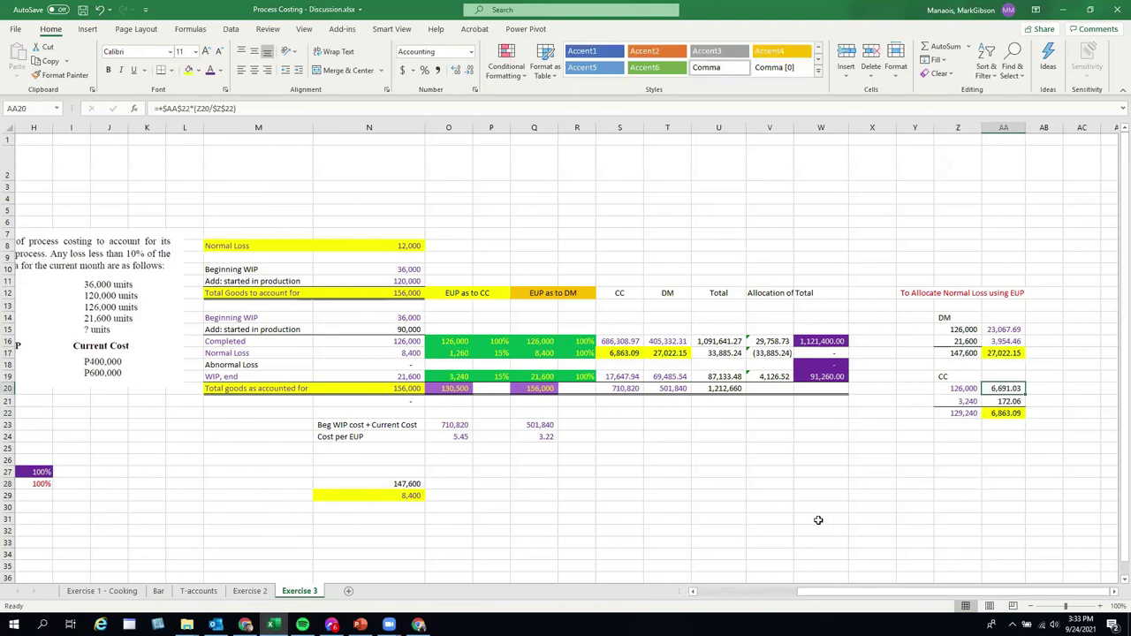
click(994, 402)
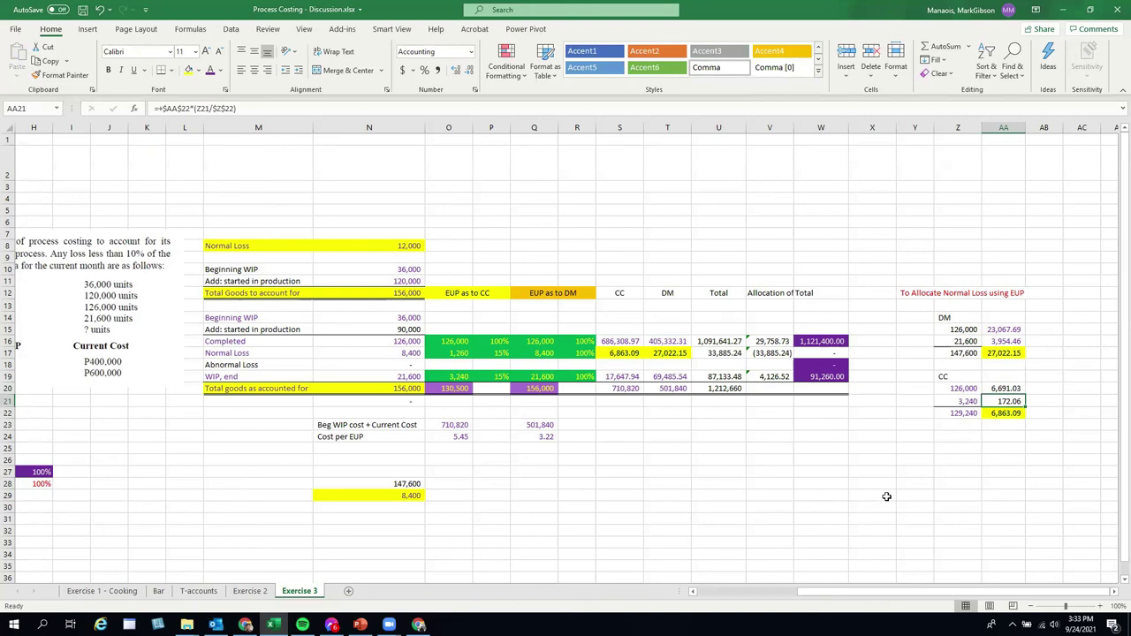
click(886, 496)
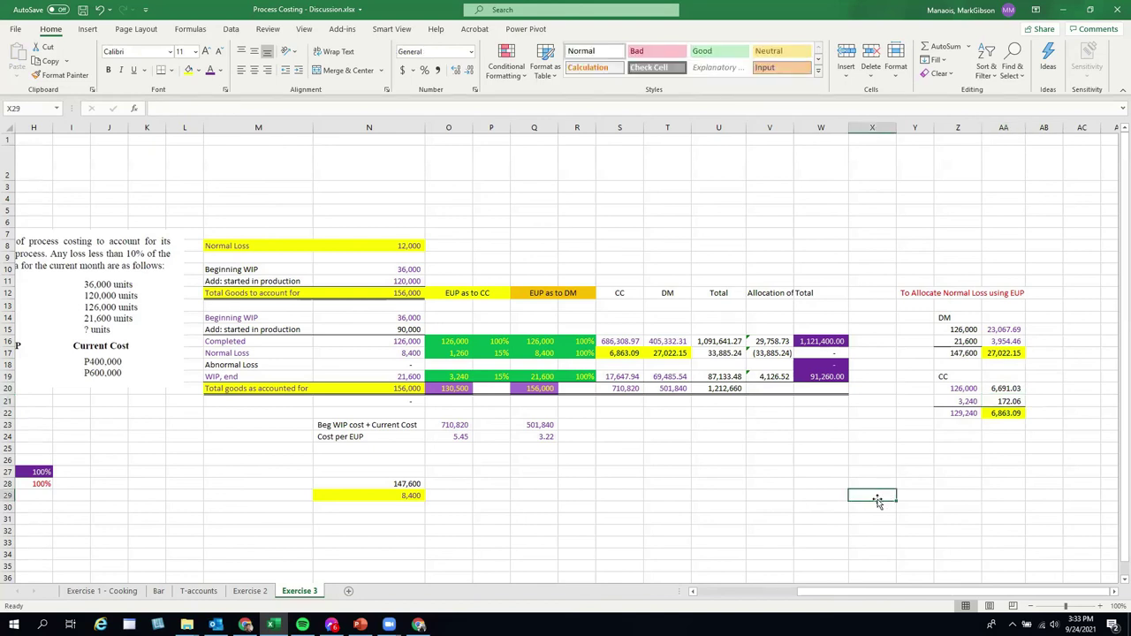
Step: Color the normal loss amounts allocated to Completed in V16 and to ending WIP in V19 purple
click(781, 341)
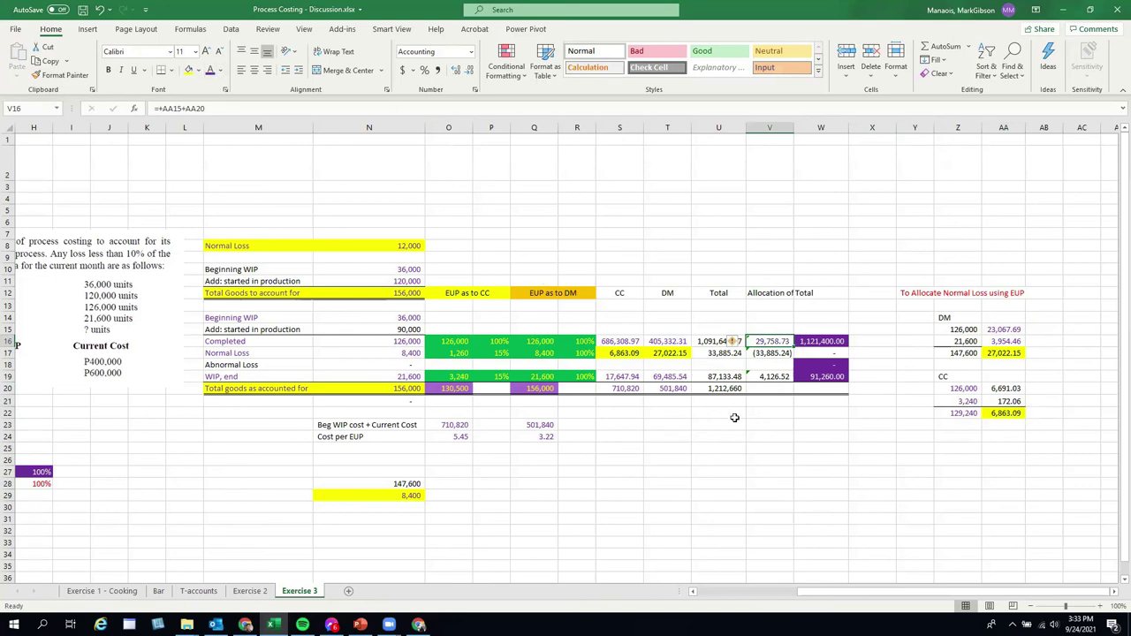
click(764, 377)
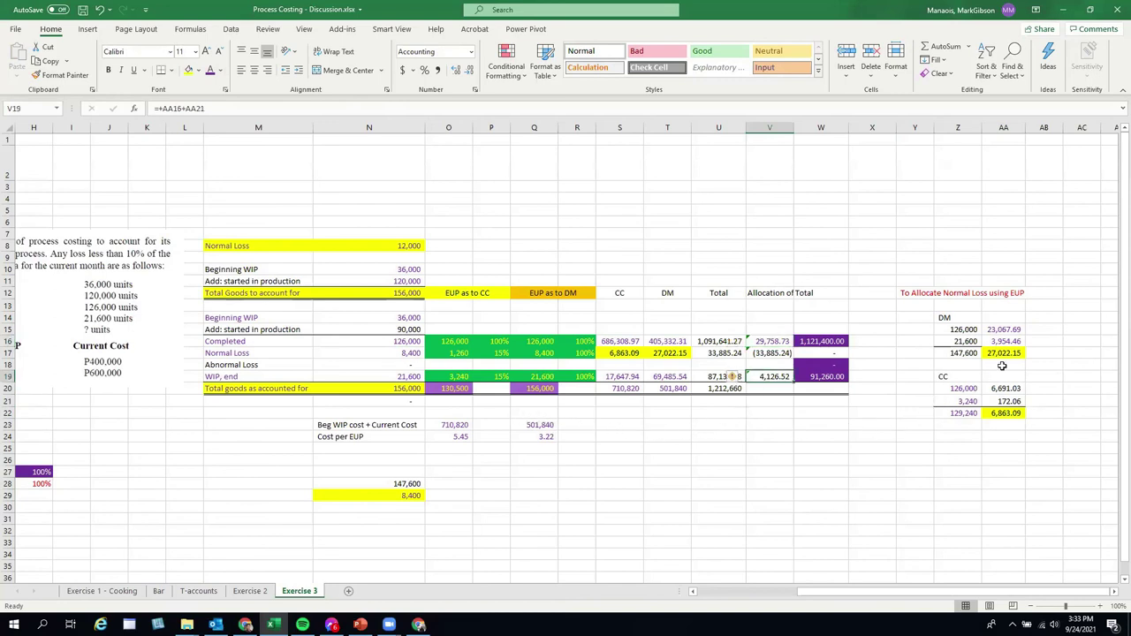
click(992, 426)
click(769, 434)
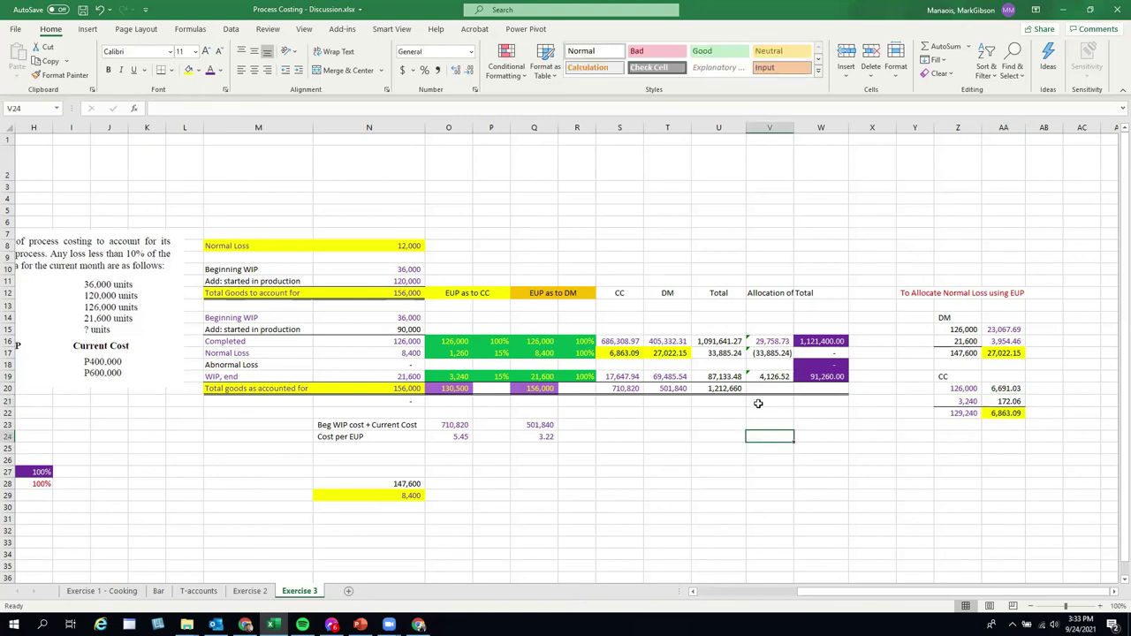
click(761, 378)
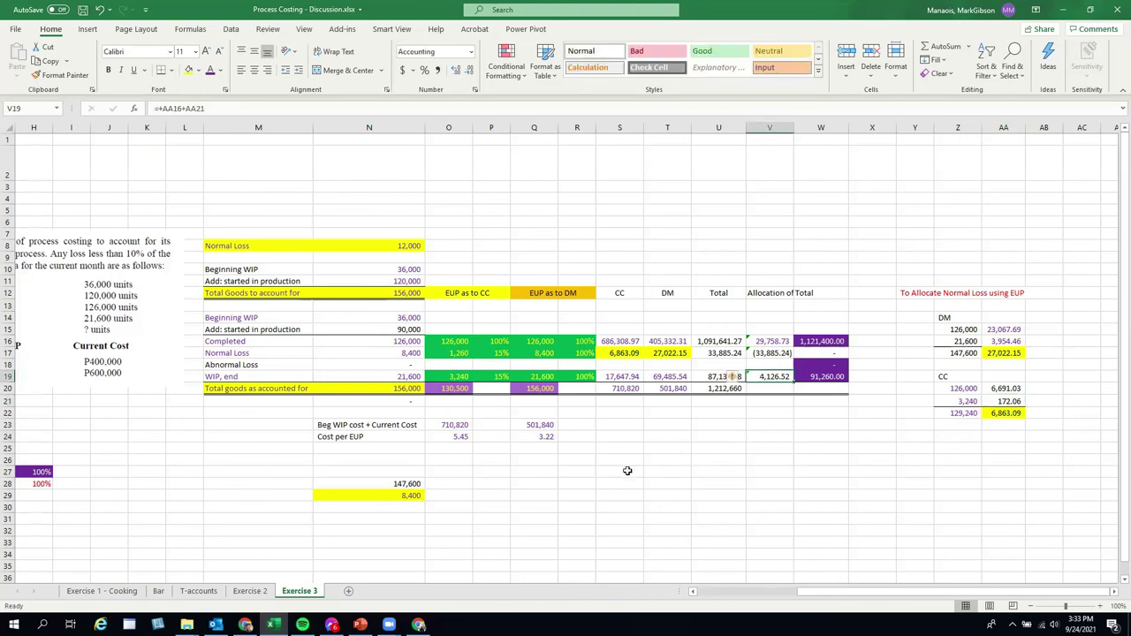
click(814, 462)
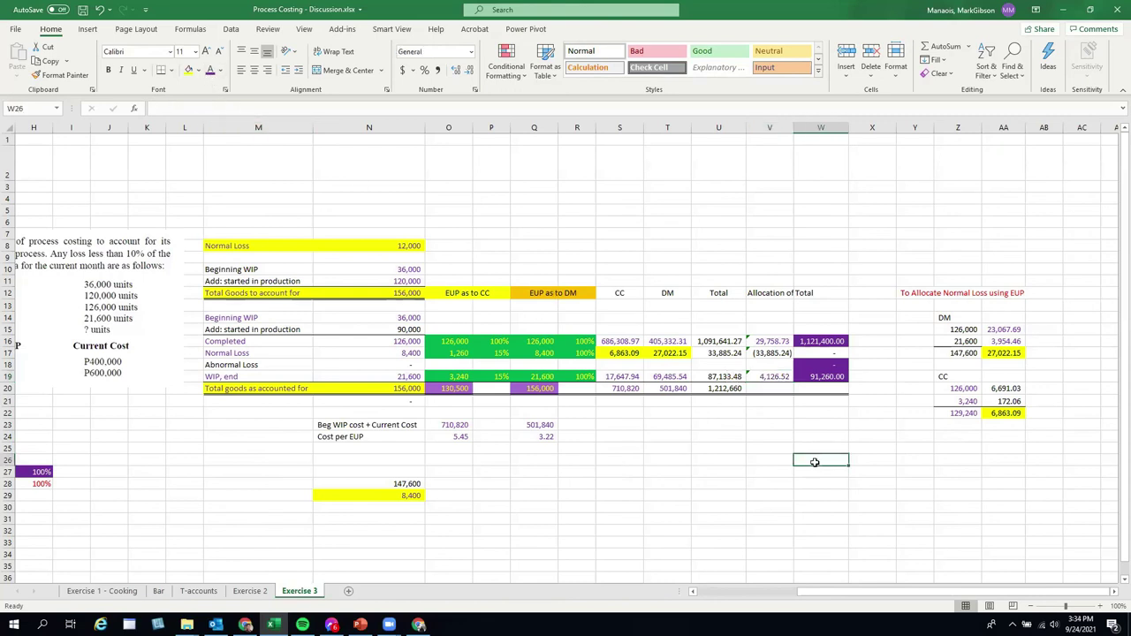
Step: Remove the decimals from the Completed total cost in W16 and the ending WIP total cost in W19
click(802, 344)
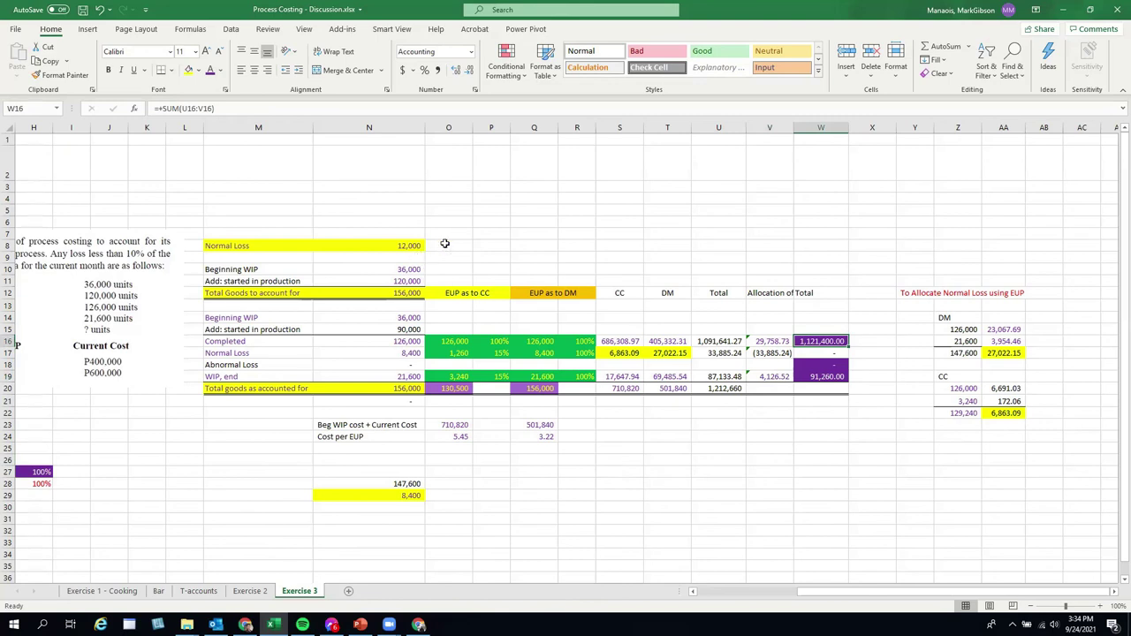
double_click(468, 71)
click(845, 458)
click(826, 378)
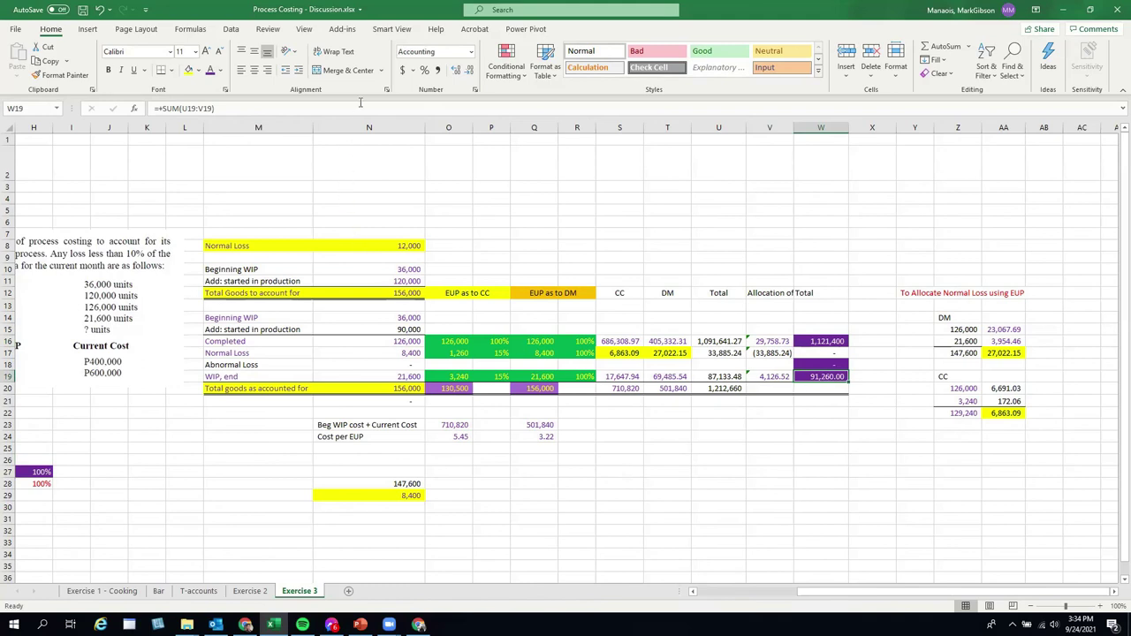
double_click(465, 74)
click(837, 471)
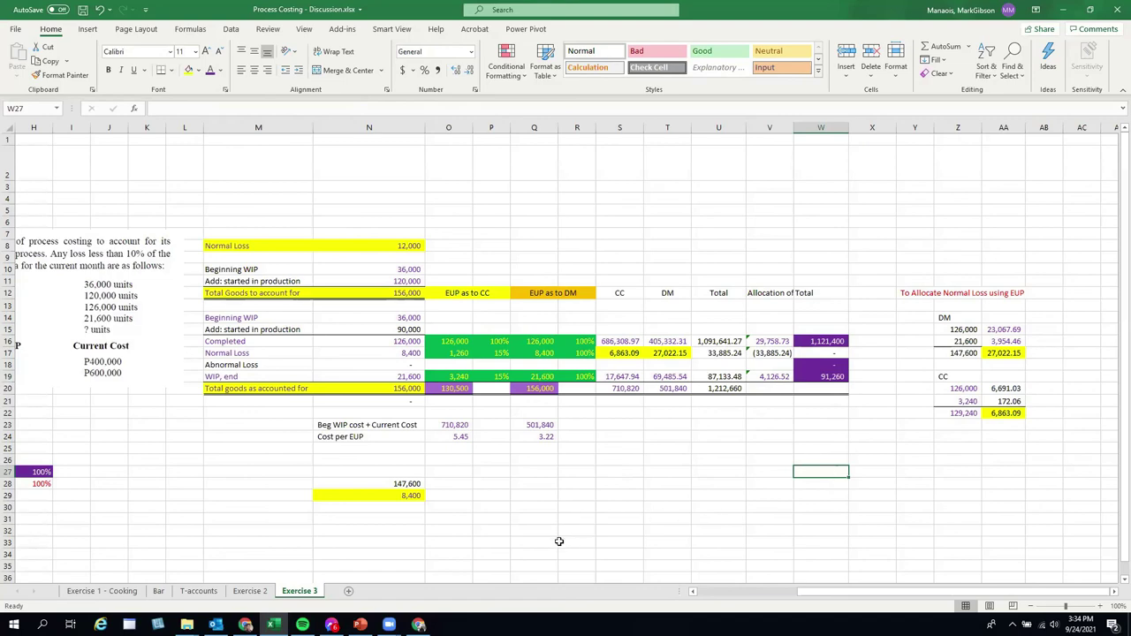
Step: Copy a picture of the Exercise Problem 3 slide from PowerPoint and paste it into the Exercise 3 sheet in Excel
click(360, 624)
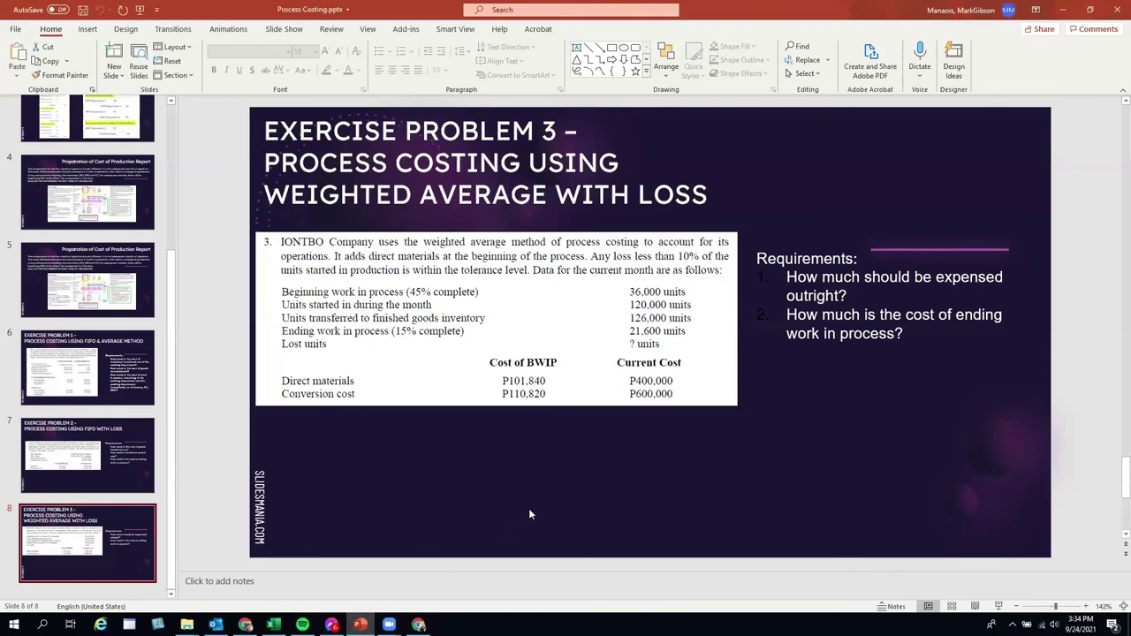
key(alt+Tab)
click(542, 169)
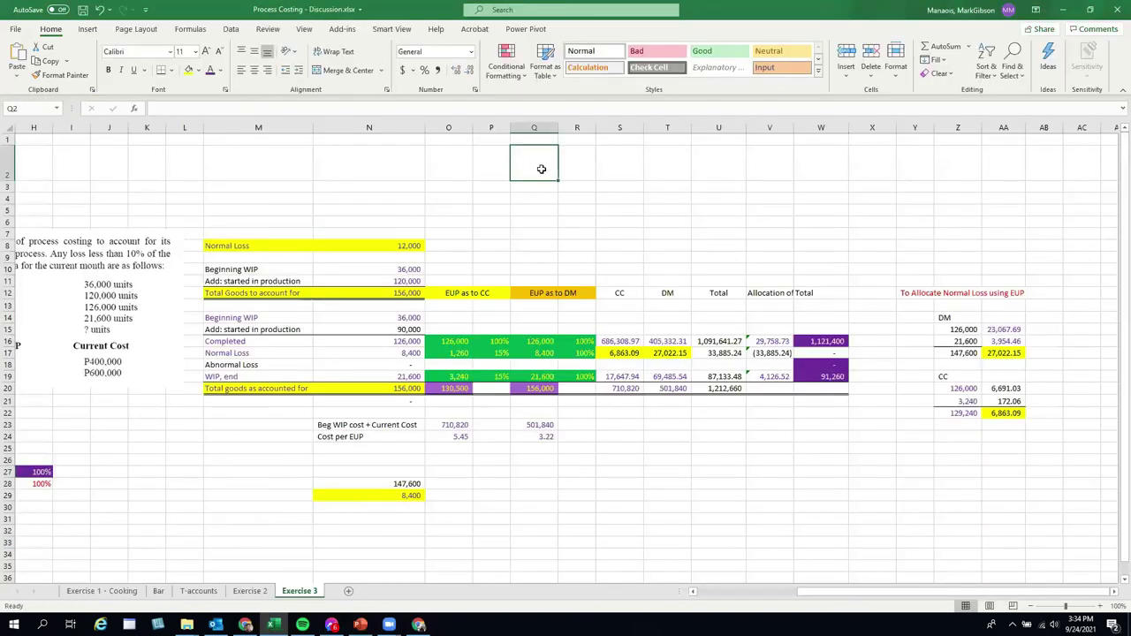
key(ctrl+v)
Step: Resize the pasted slide picture and place it beside the cost table, over columns X to AH above the CC allocation
drag(598, 203, 958, 155)
drag(865, 292, 721, 378)
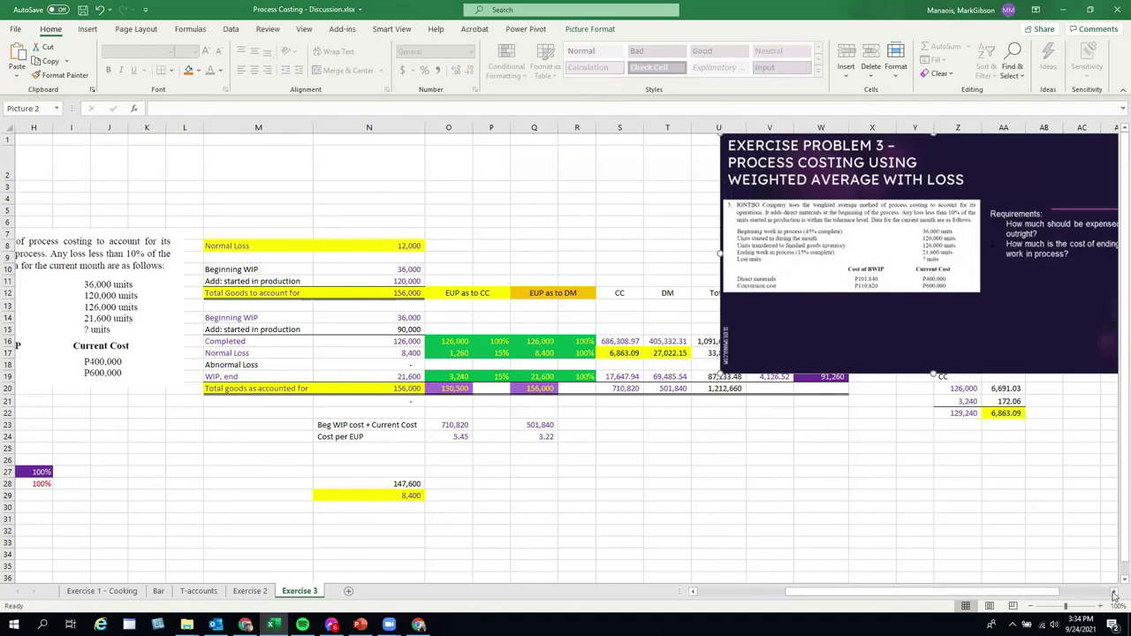
click(1114, 595)
click(1114, 595)
drag(866, 309, 1027, 329)
click(1001, 519)
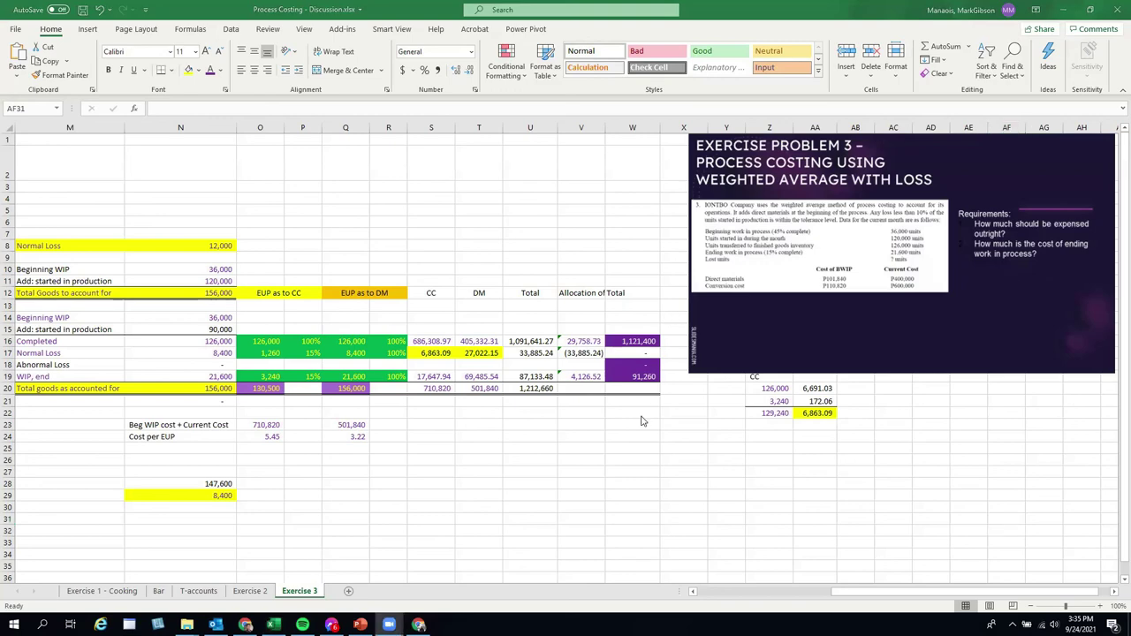
Step: Check the ending WIP cost in W19, switch to PowerPoint, present the Exercise Problem 3 slide full screen and exit the show
click(642, 377)
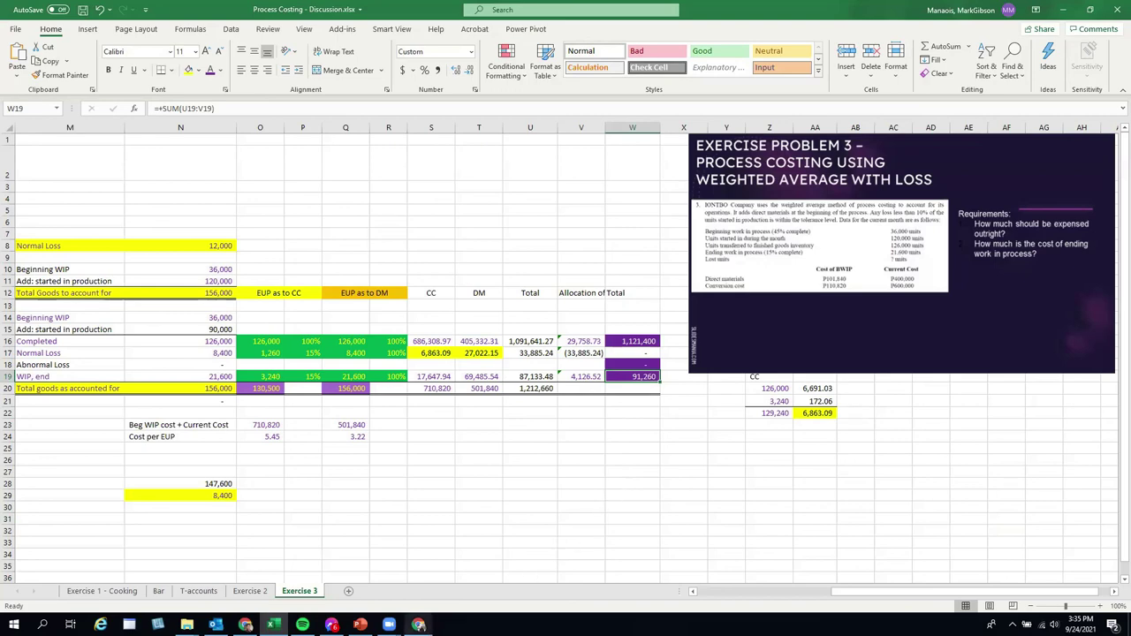
click(359, 625)
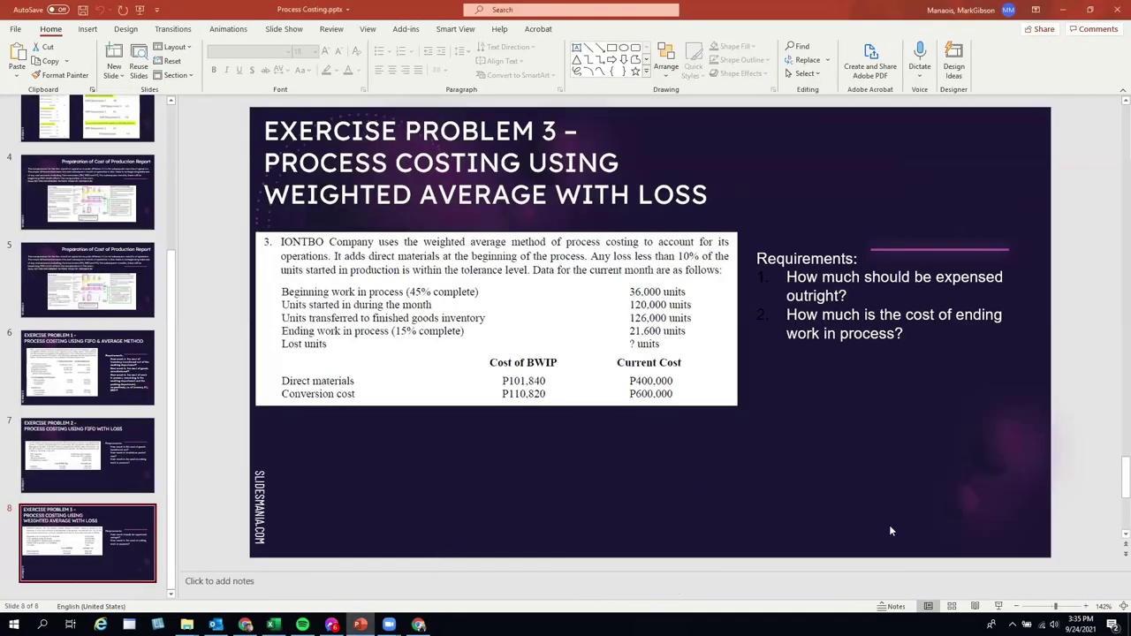
click(999, 606)
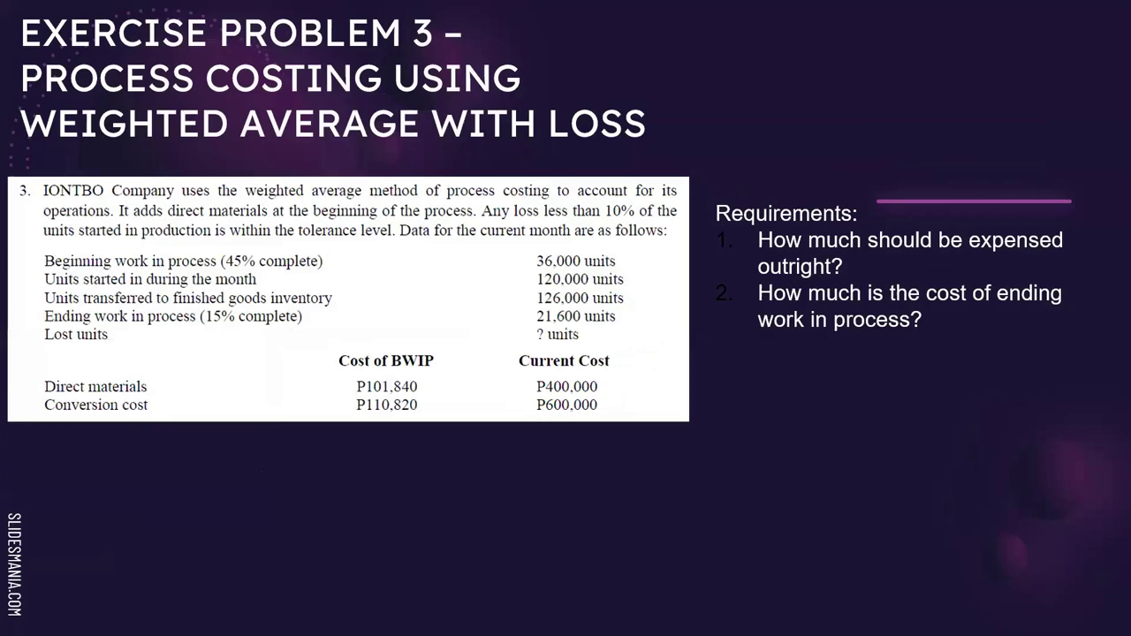
key(Escape)
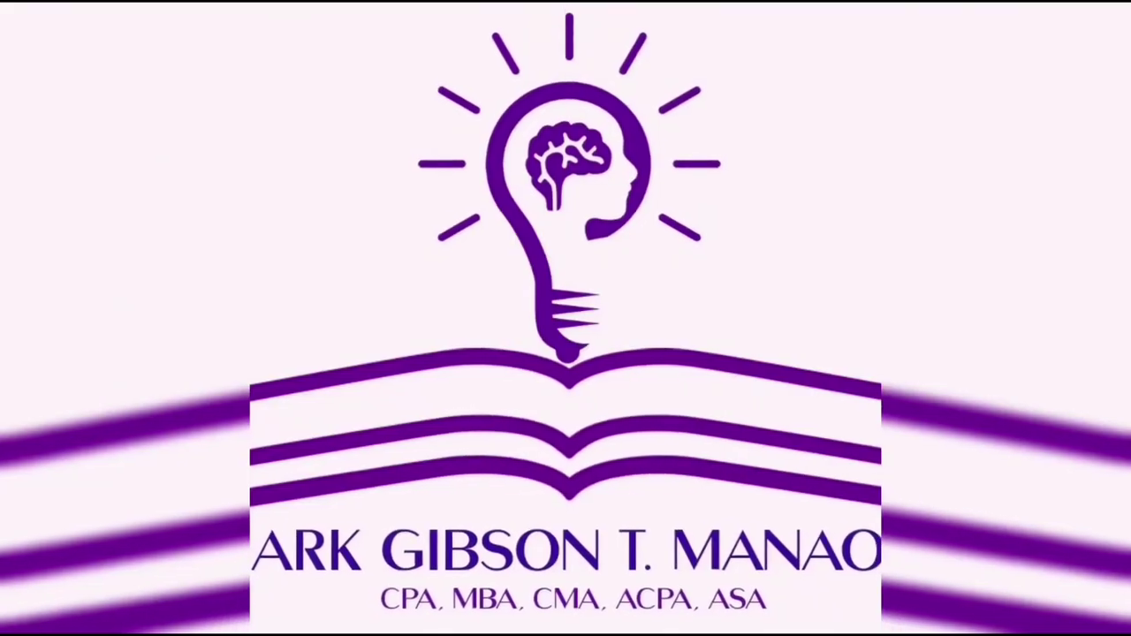